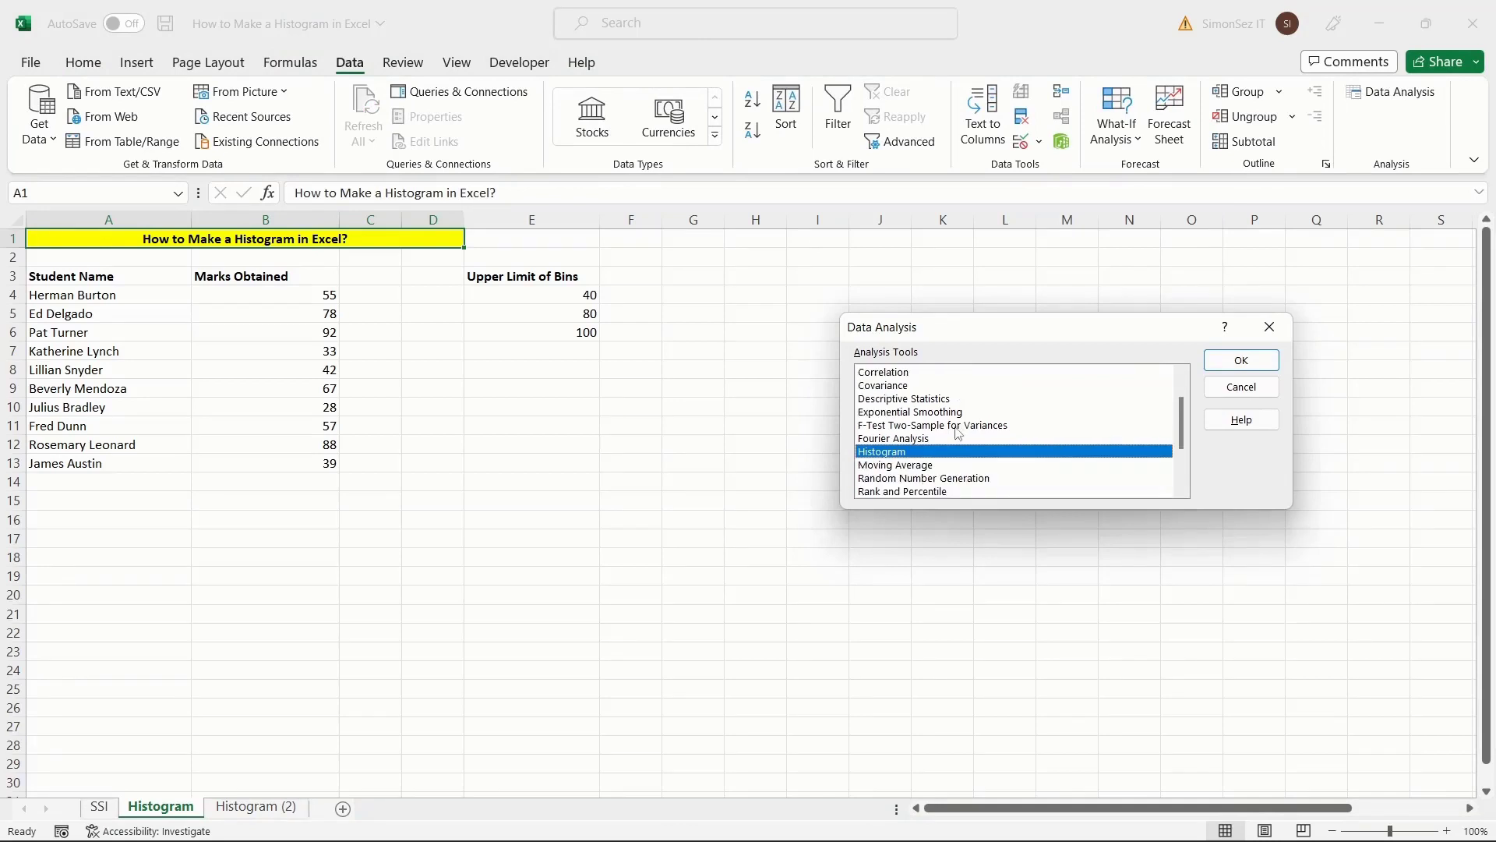
Step: Start the Histogram analysis tool with input range B4:B13 (marks obtained) and bin range E4:E6
click(1240, 360)
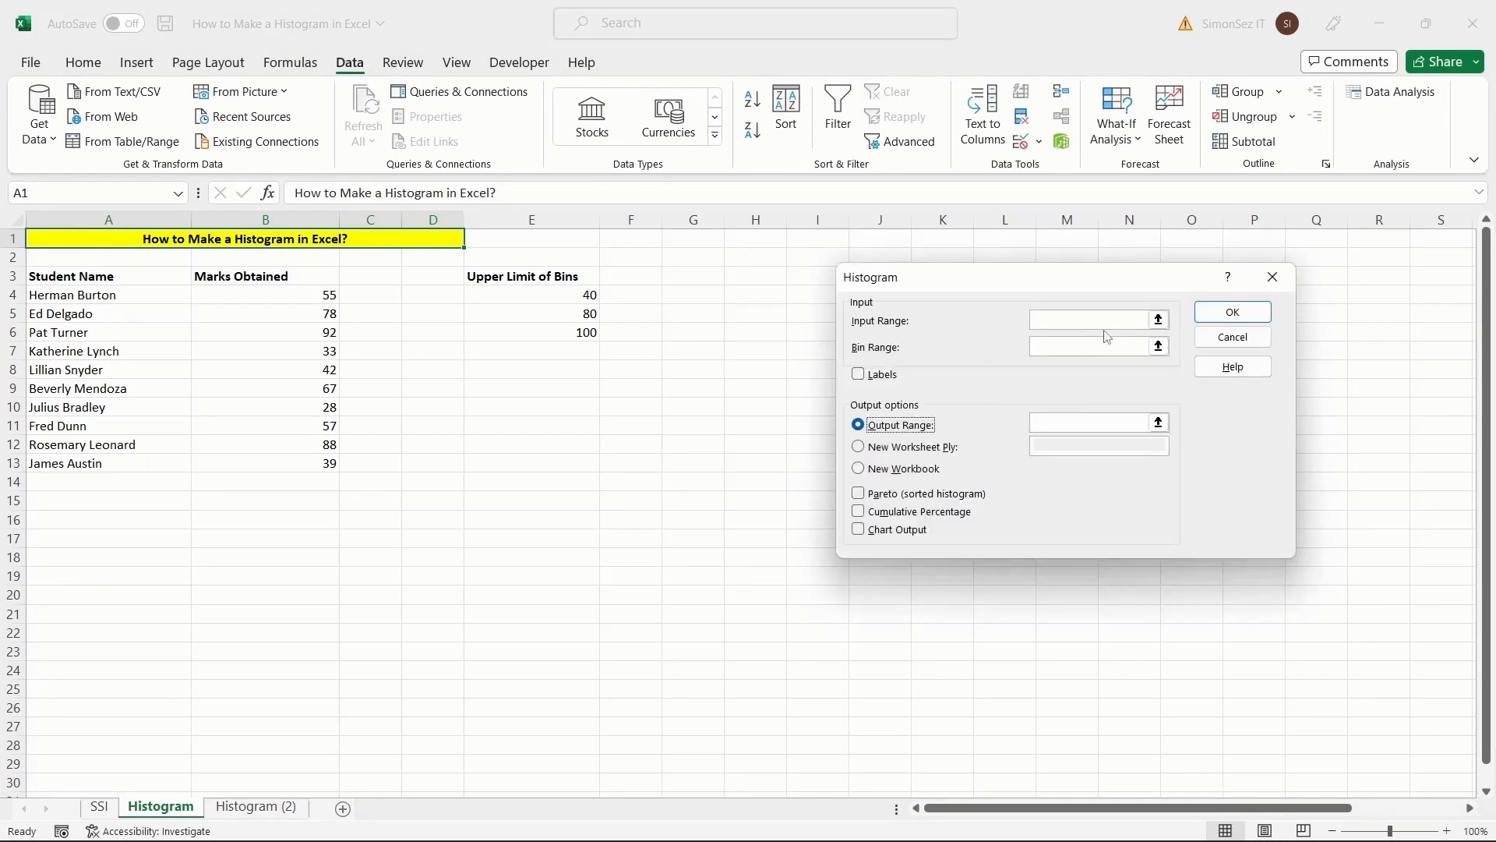
click(1158, 320)
drag(324, 296, 325, 461)
click(1284, 302)
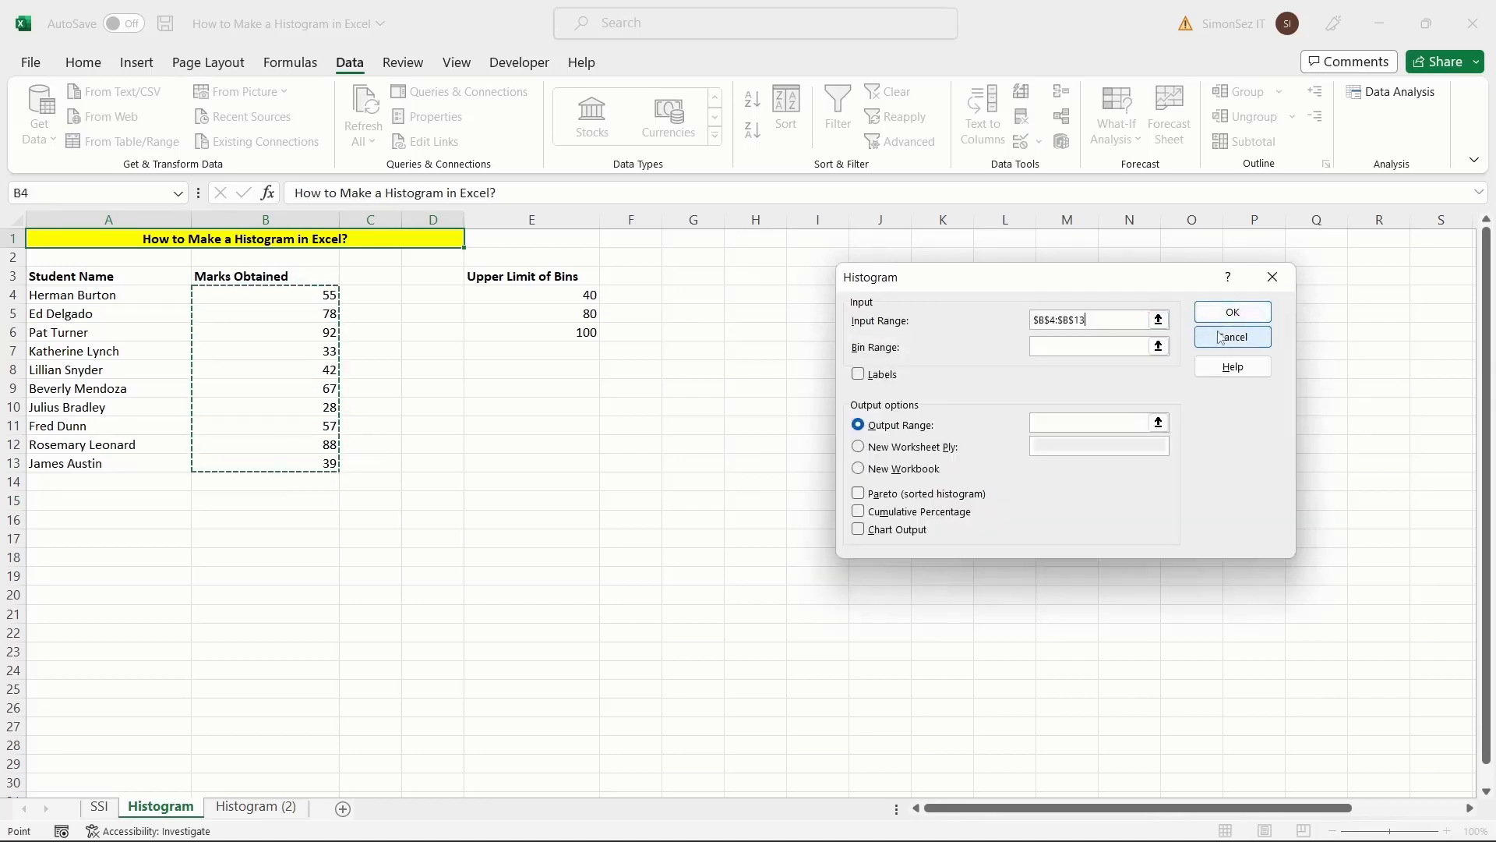
click(1158, 342)
drag(536, 297, 544, 331)
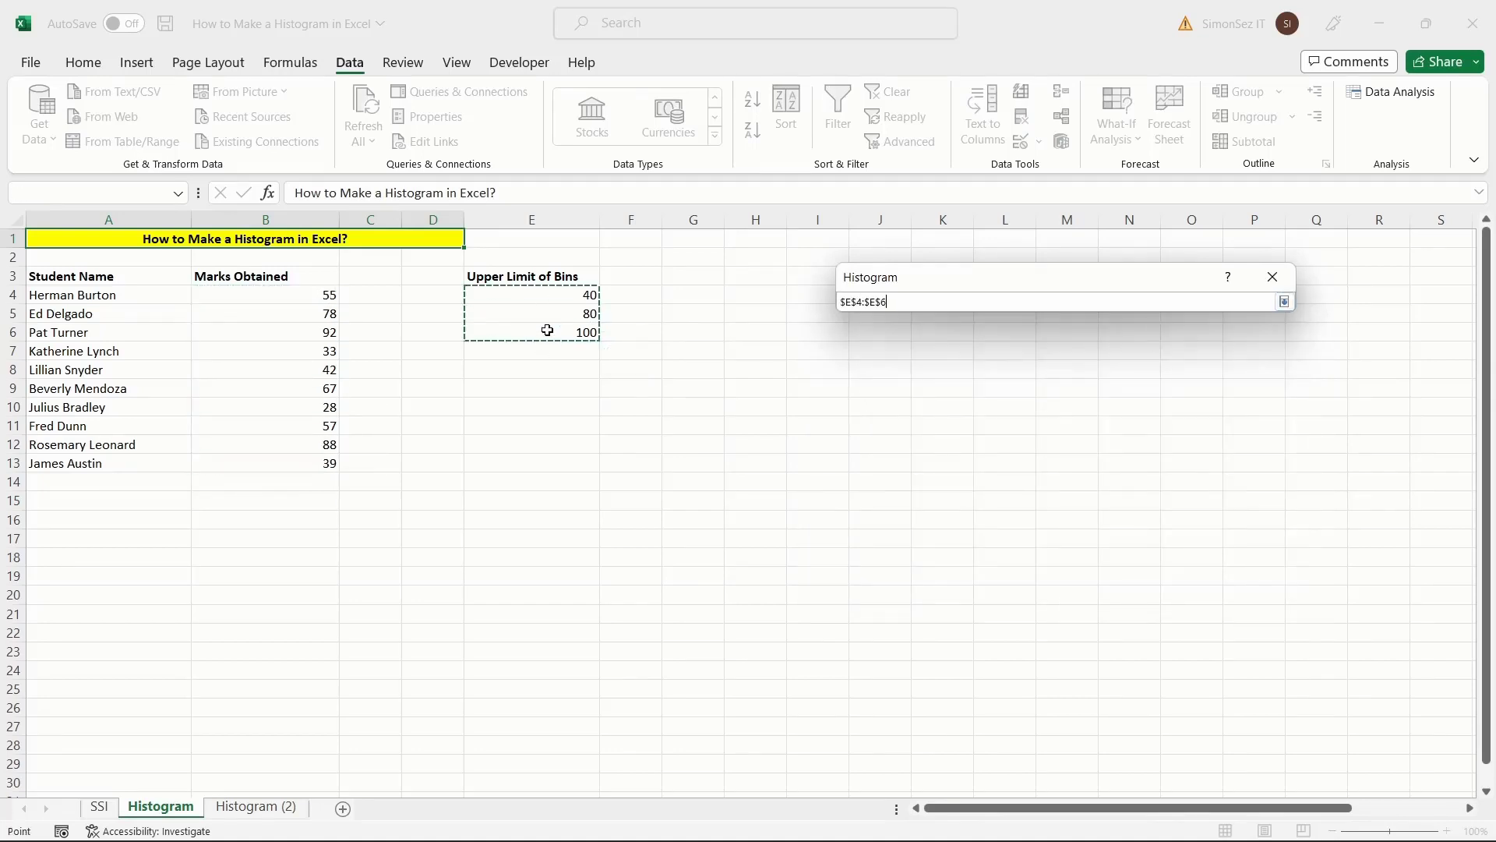
click(1285, 302)
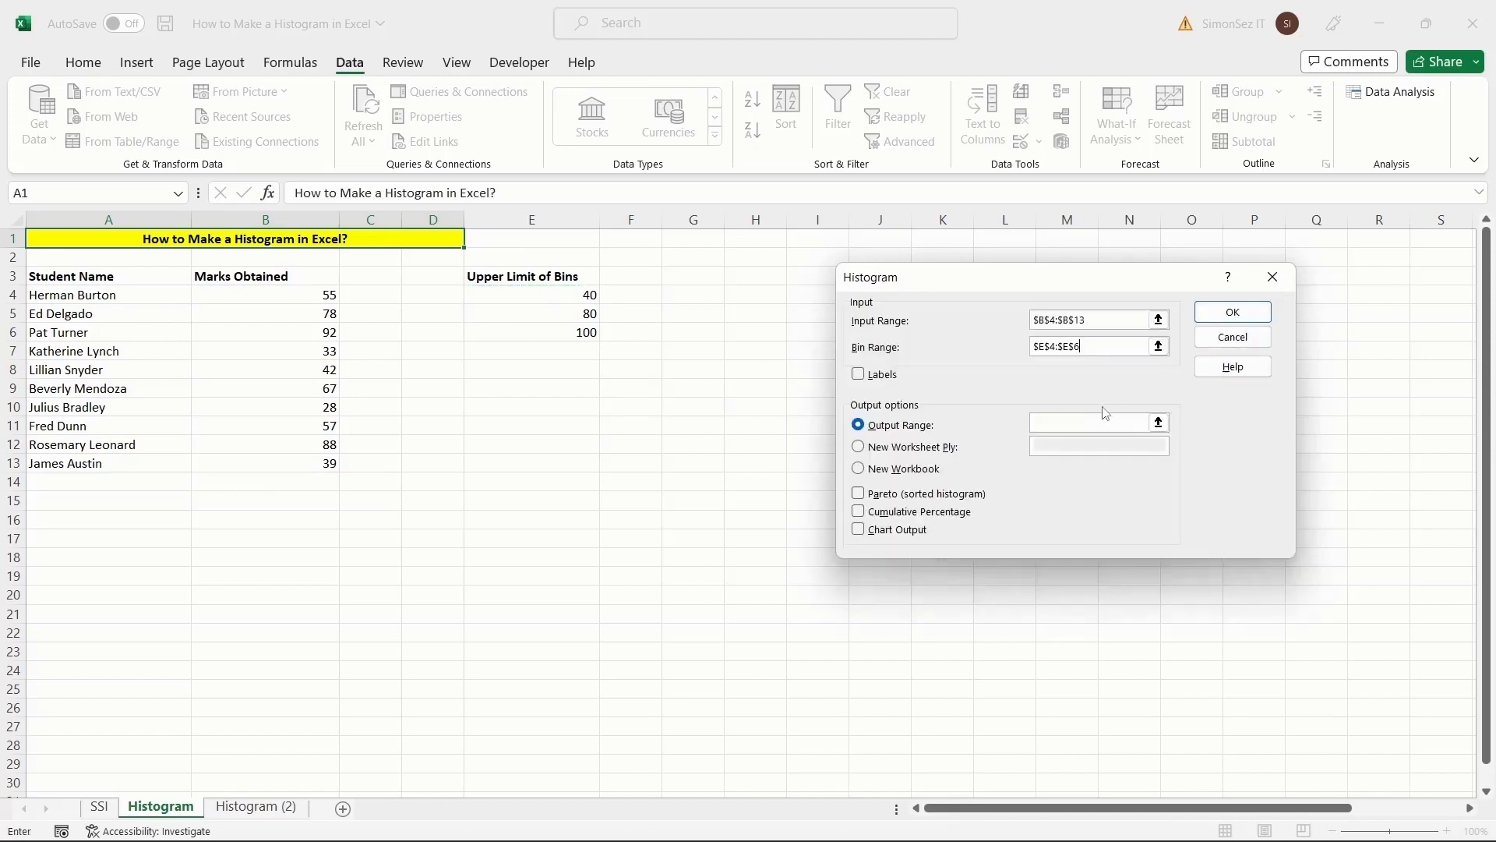
Step: Place the histogram output at cell H13 with chart output enabled and generate it
click(1160, 421)
click(736, 466)
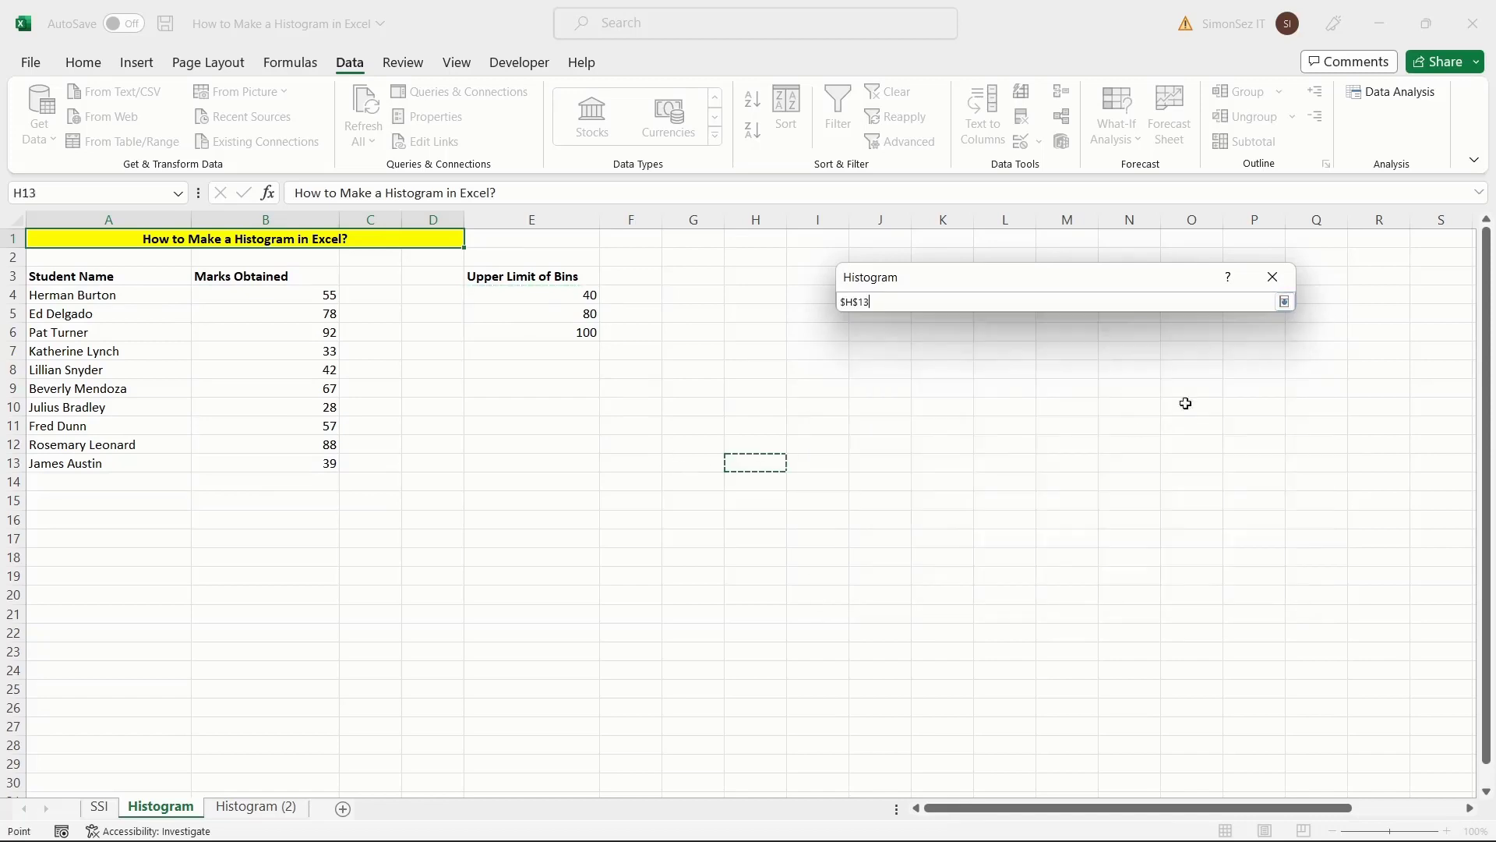
click(1284, 302)
click(859, 529)
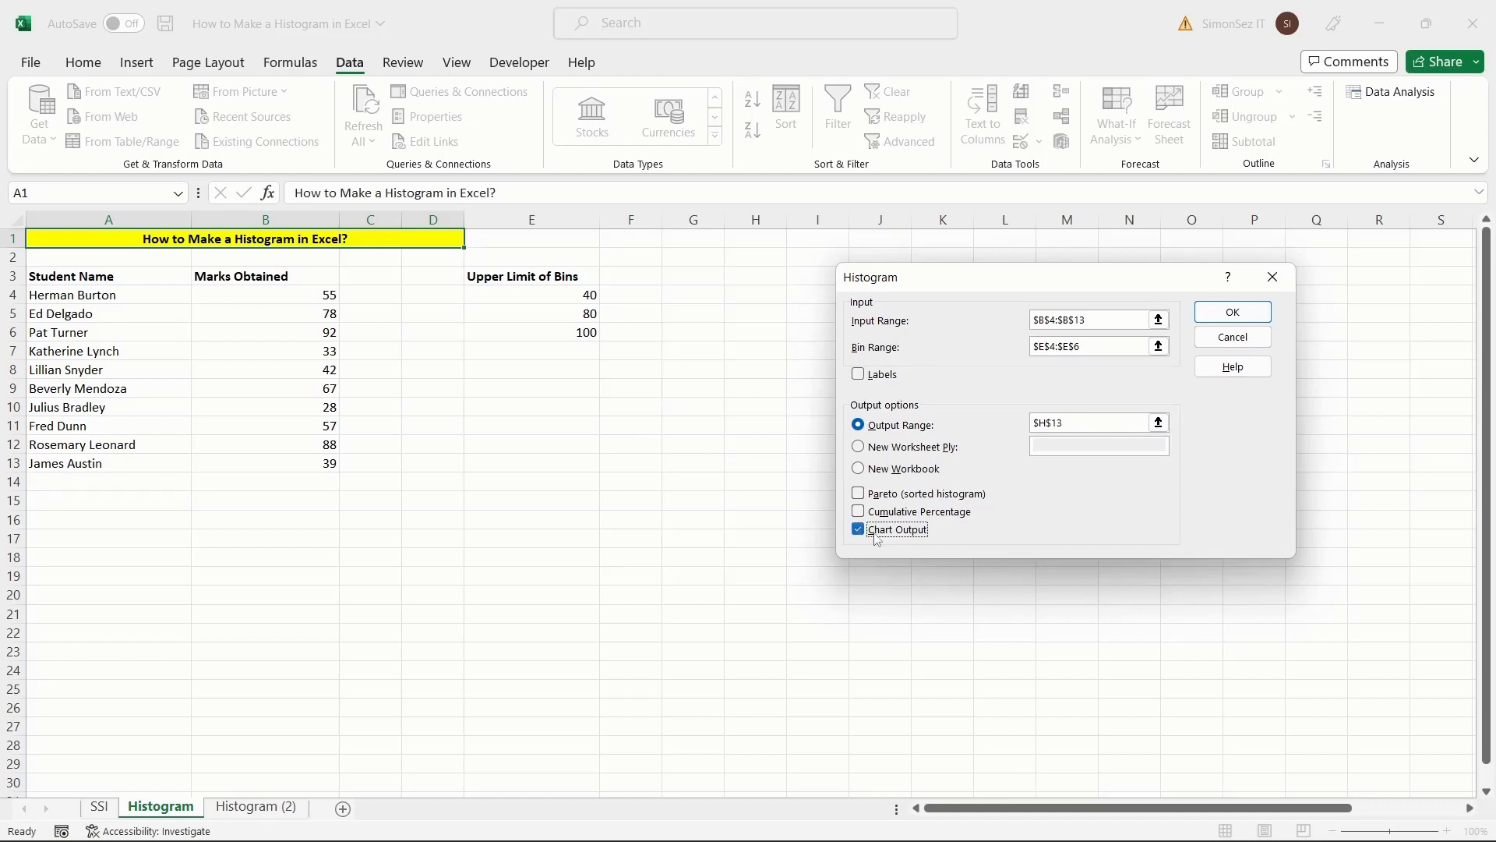
click(1233, 313)
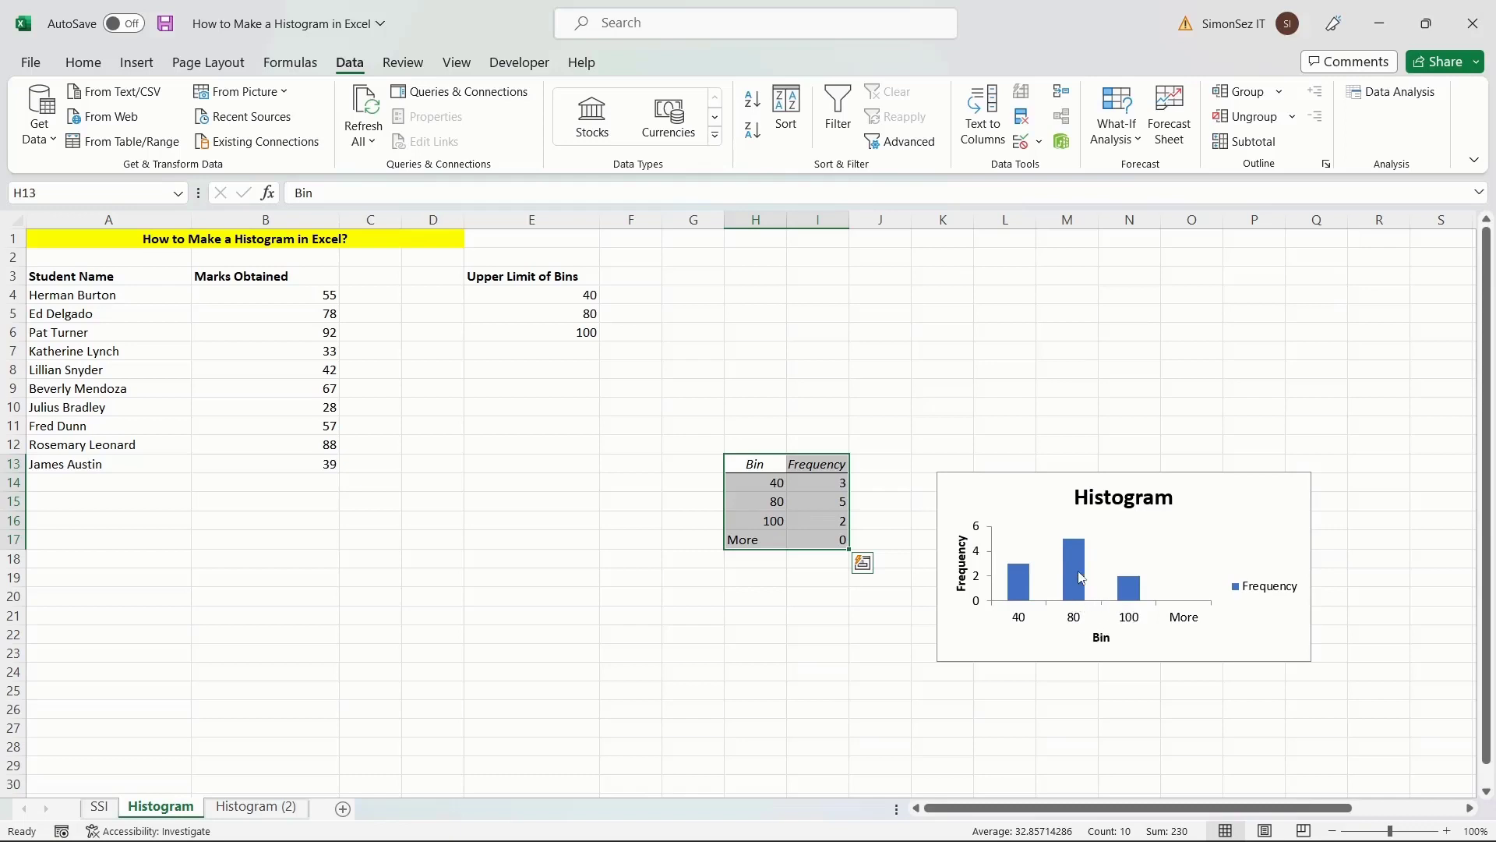
Step: View the Frequency series formatting options and the chart's filter choices, closing both without changes
right_click(1072, 569)
click(1139, 783)
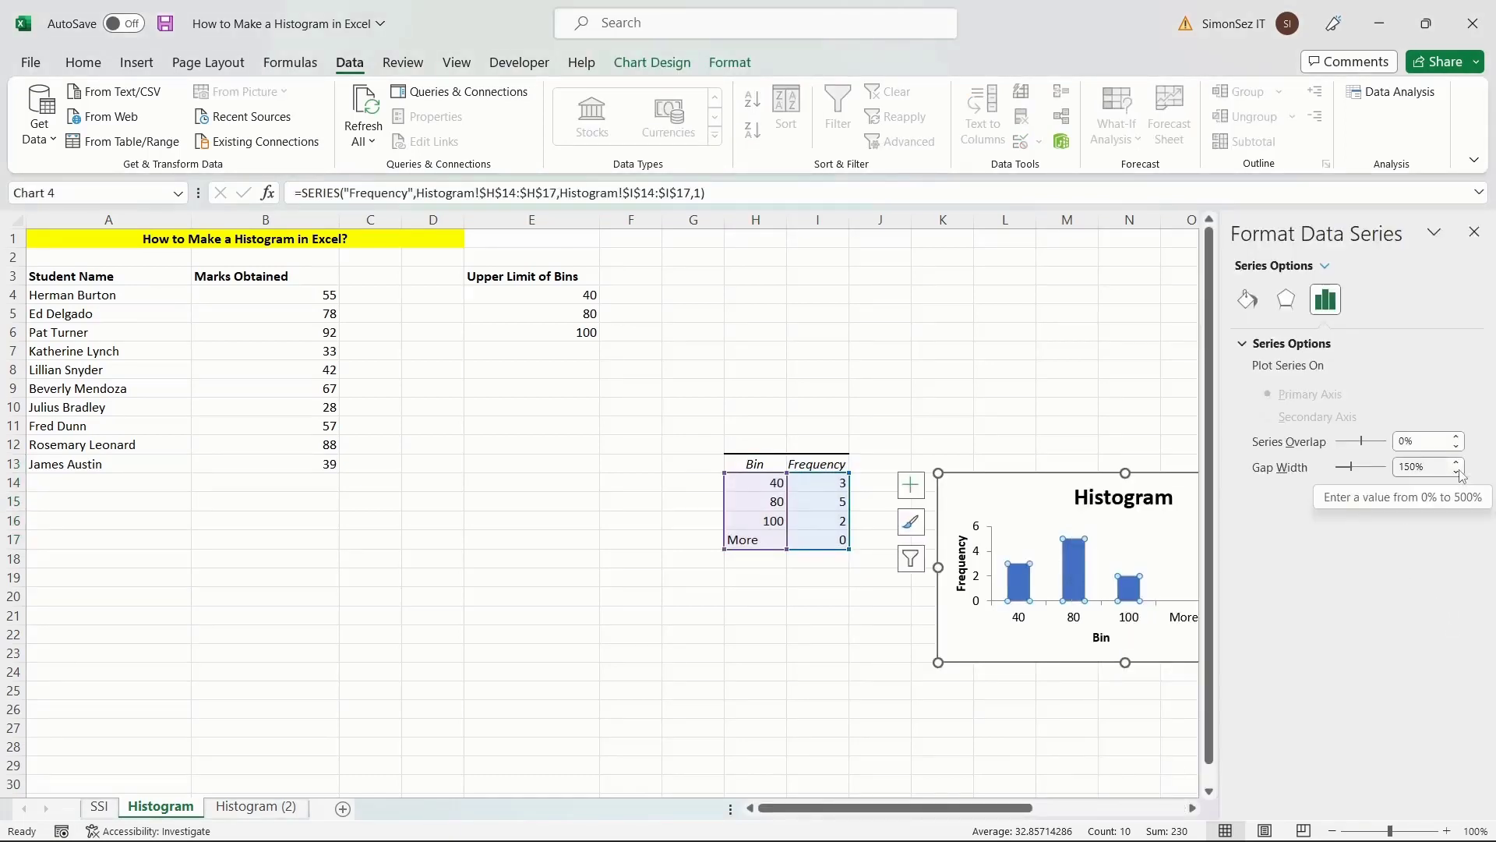
click(1474, 231)
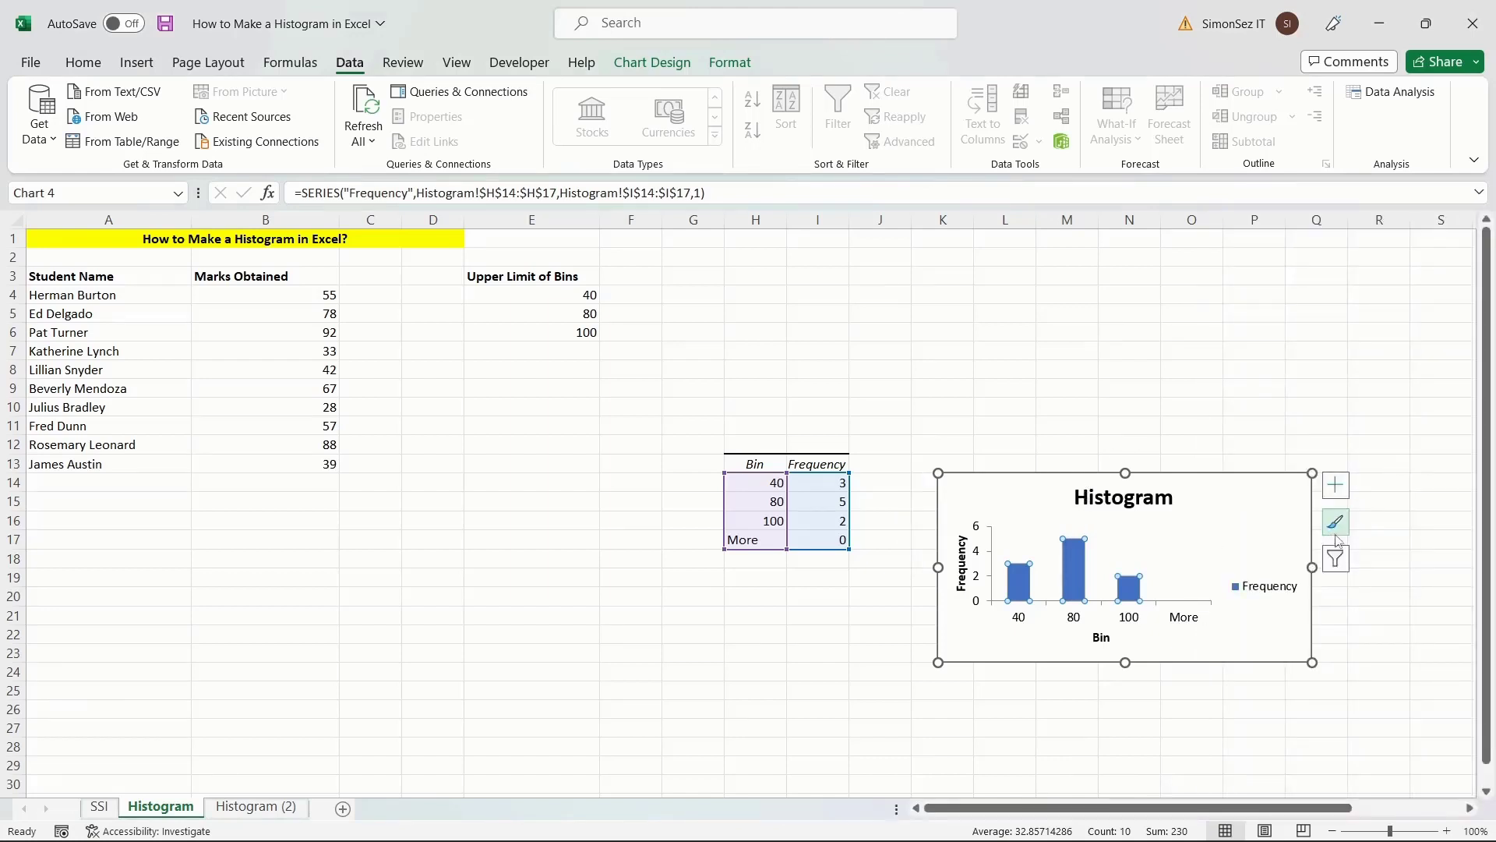
click(1336, 558)
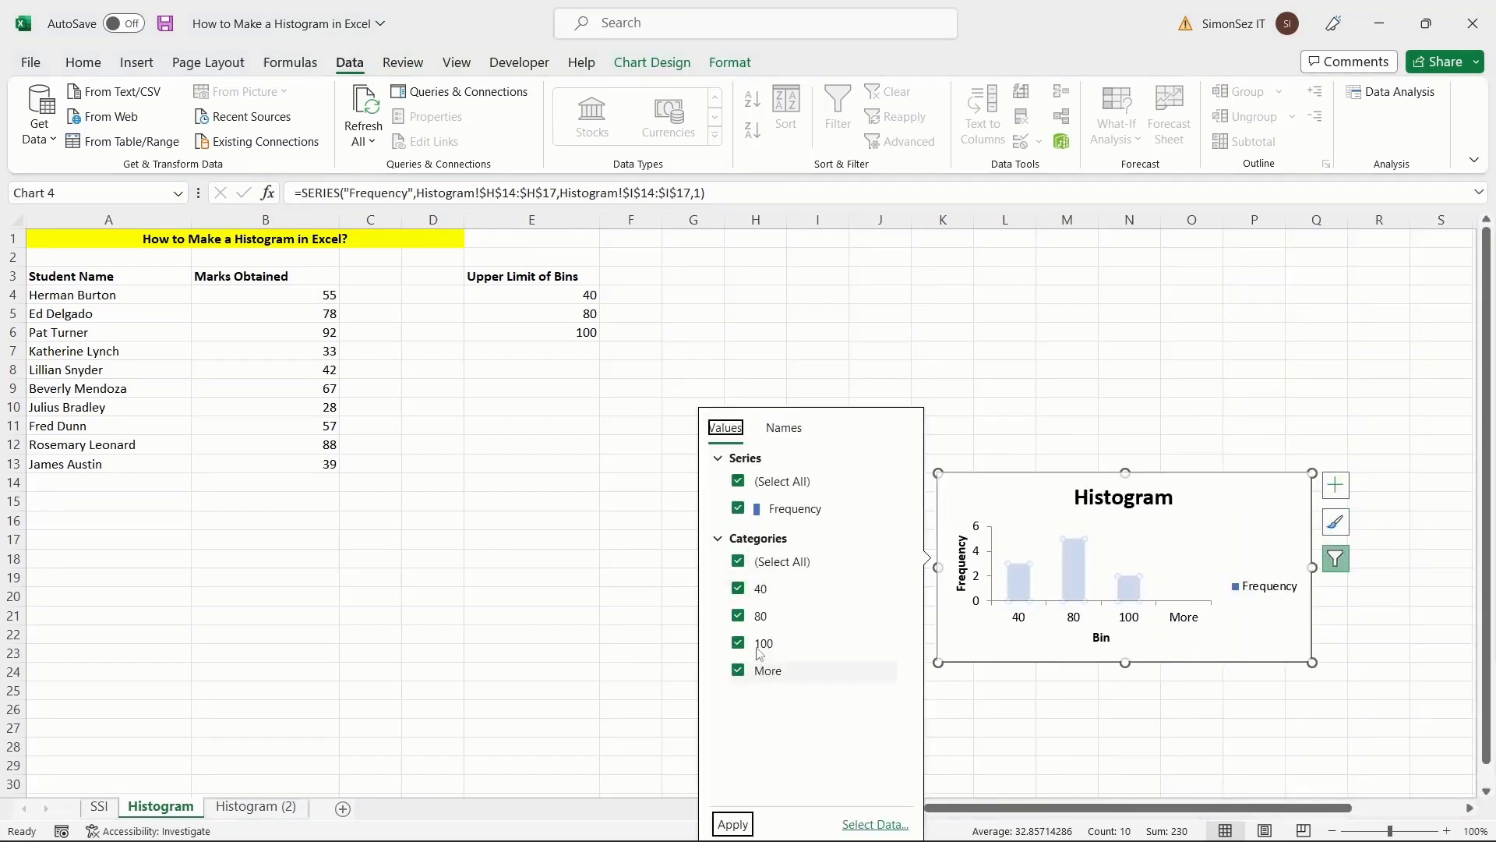
click(1351, 567)
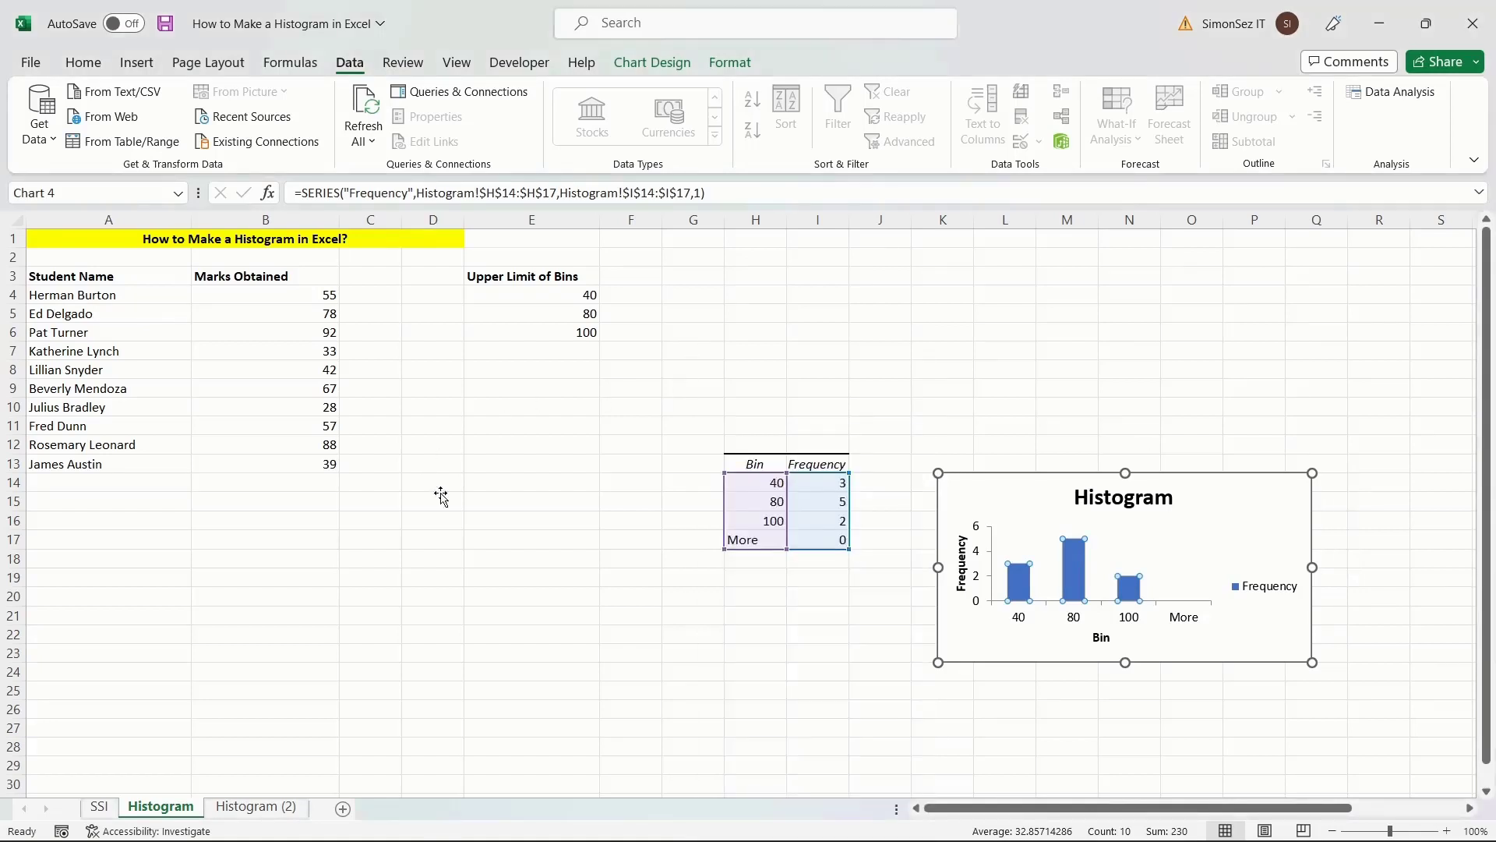
click(443, 497)
Step: On the Histogram (2) sheet, insert a Histogram statistical chart from the marks in B4:B13
click(258, 807)
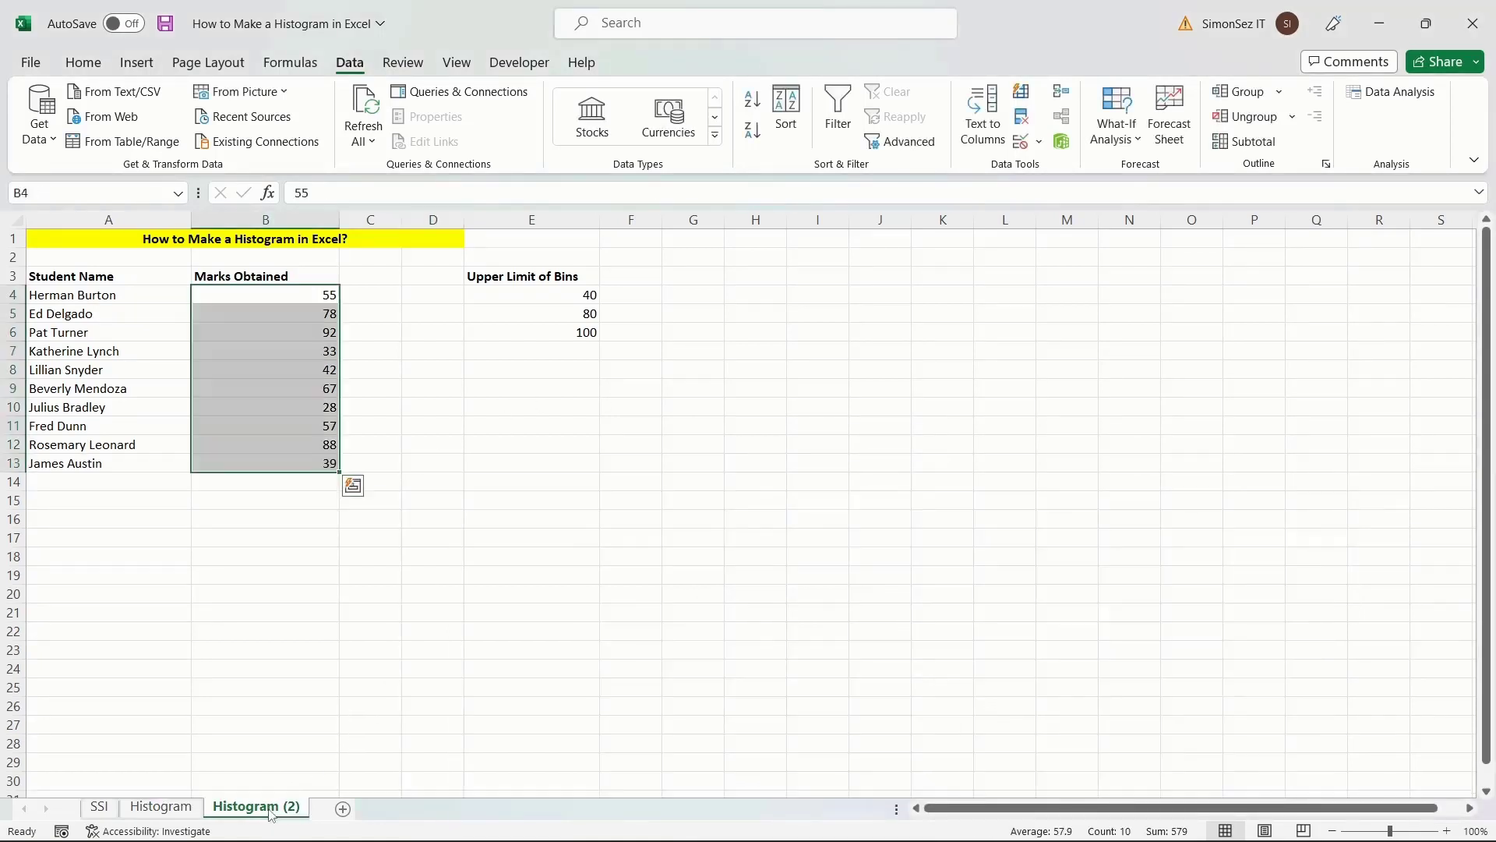
click(235, 580)
click(109, 241)
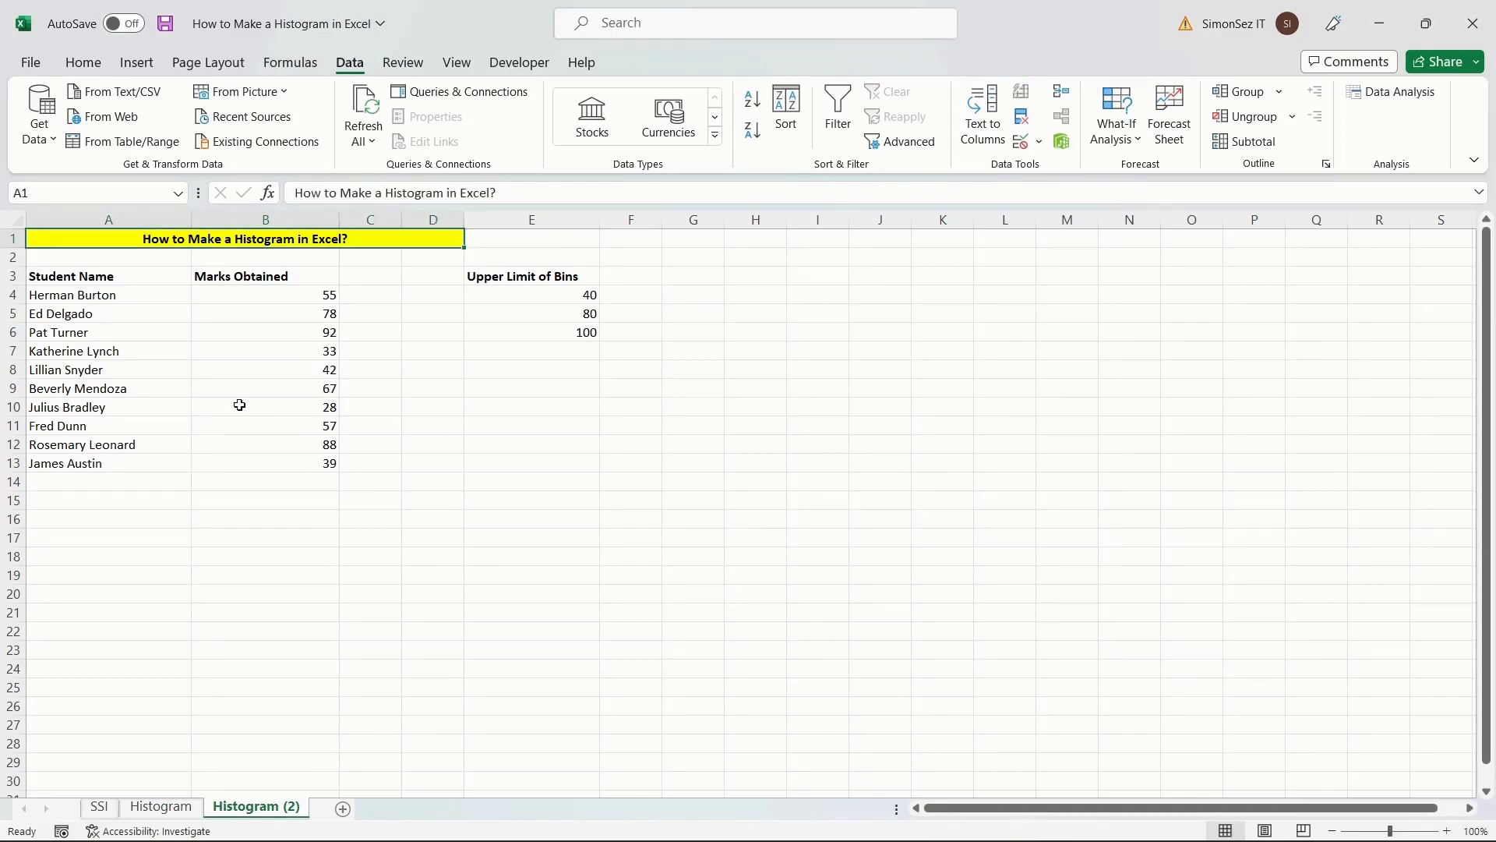
click(274, 298)
drag(277, 321, 292, 464)
click(137, 63)
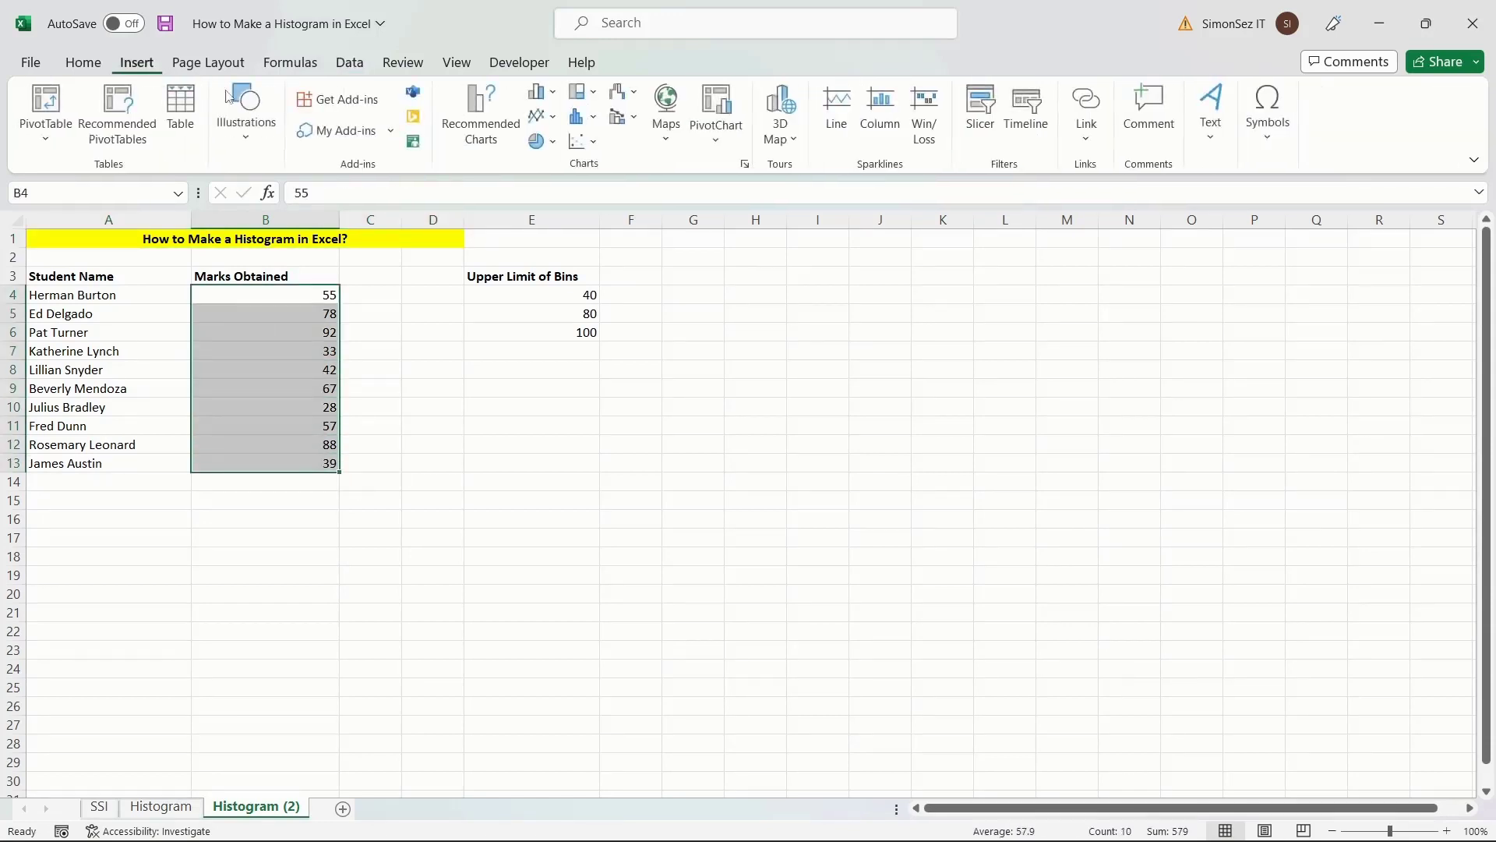
click(584, 116)
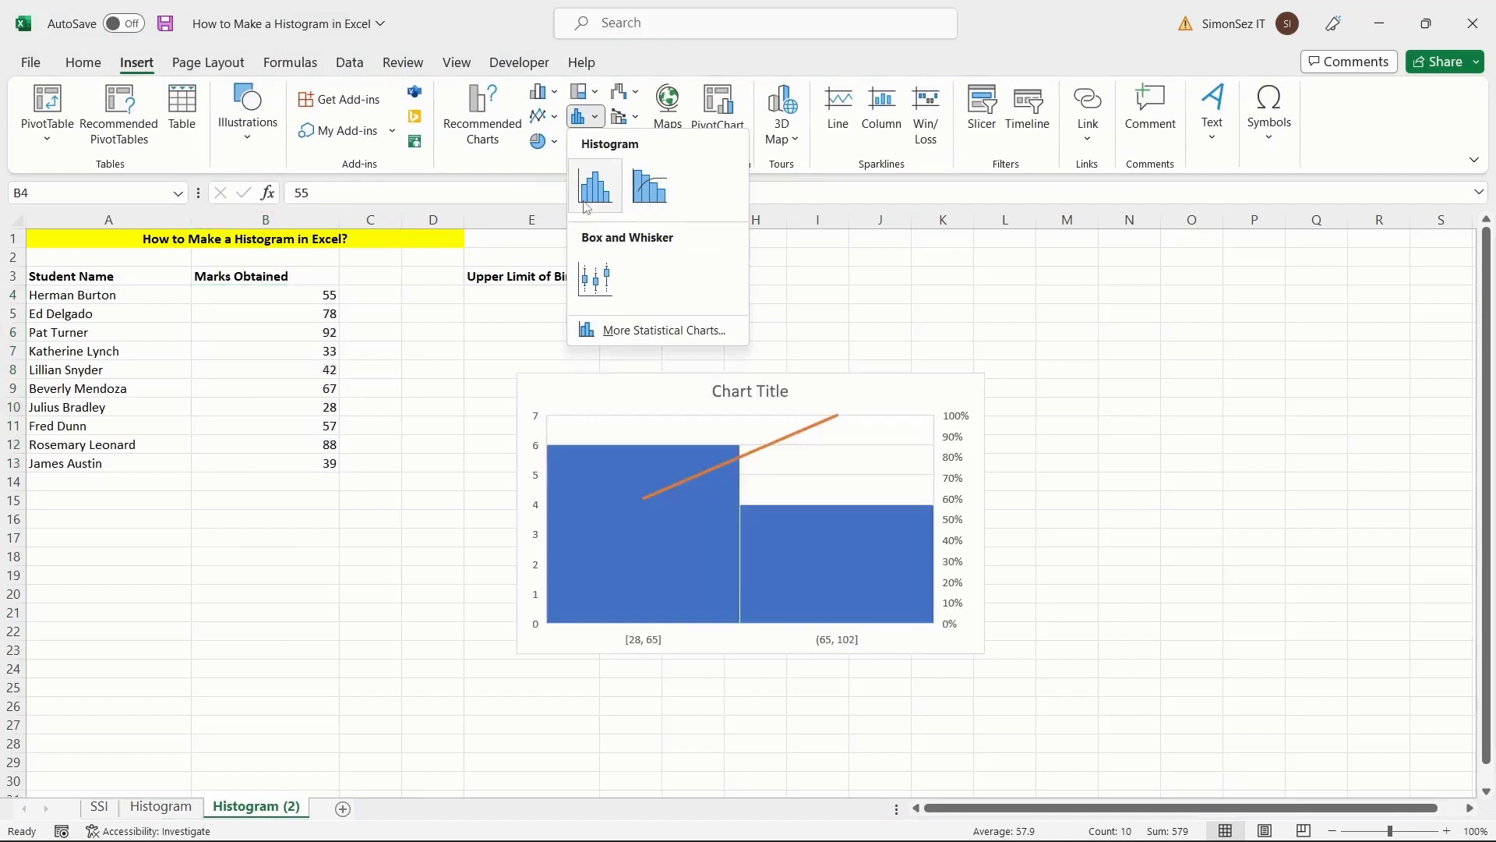
click(594, 187)
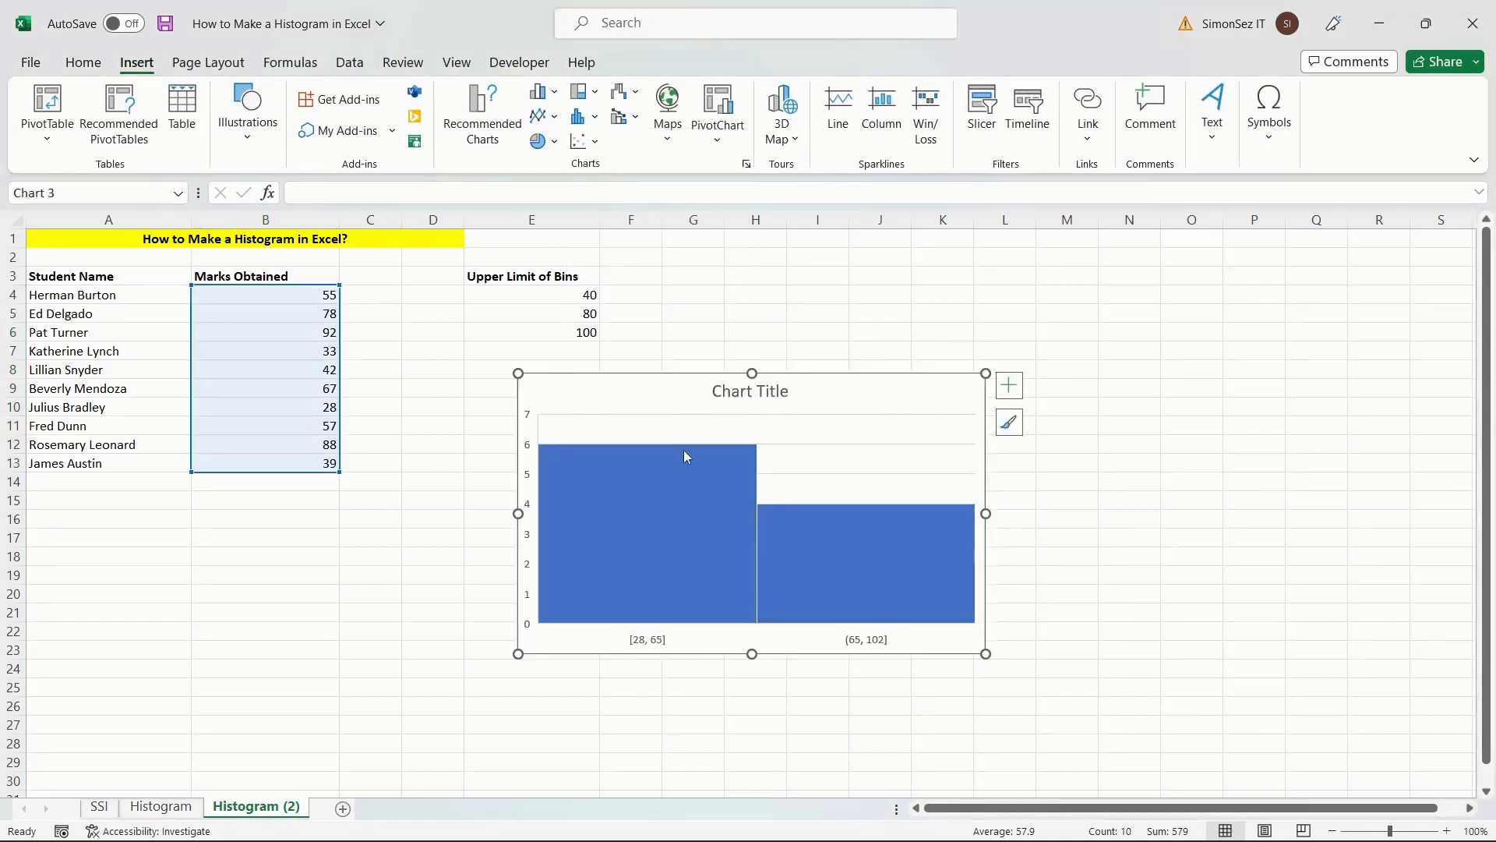
Step: Format the histogram's horizontal axis to use a fixed number of 5 bins
mouse_move(685, 452)
right_click(852, 644)
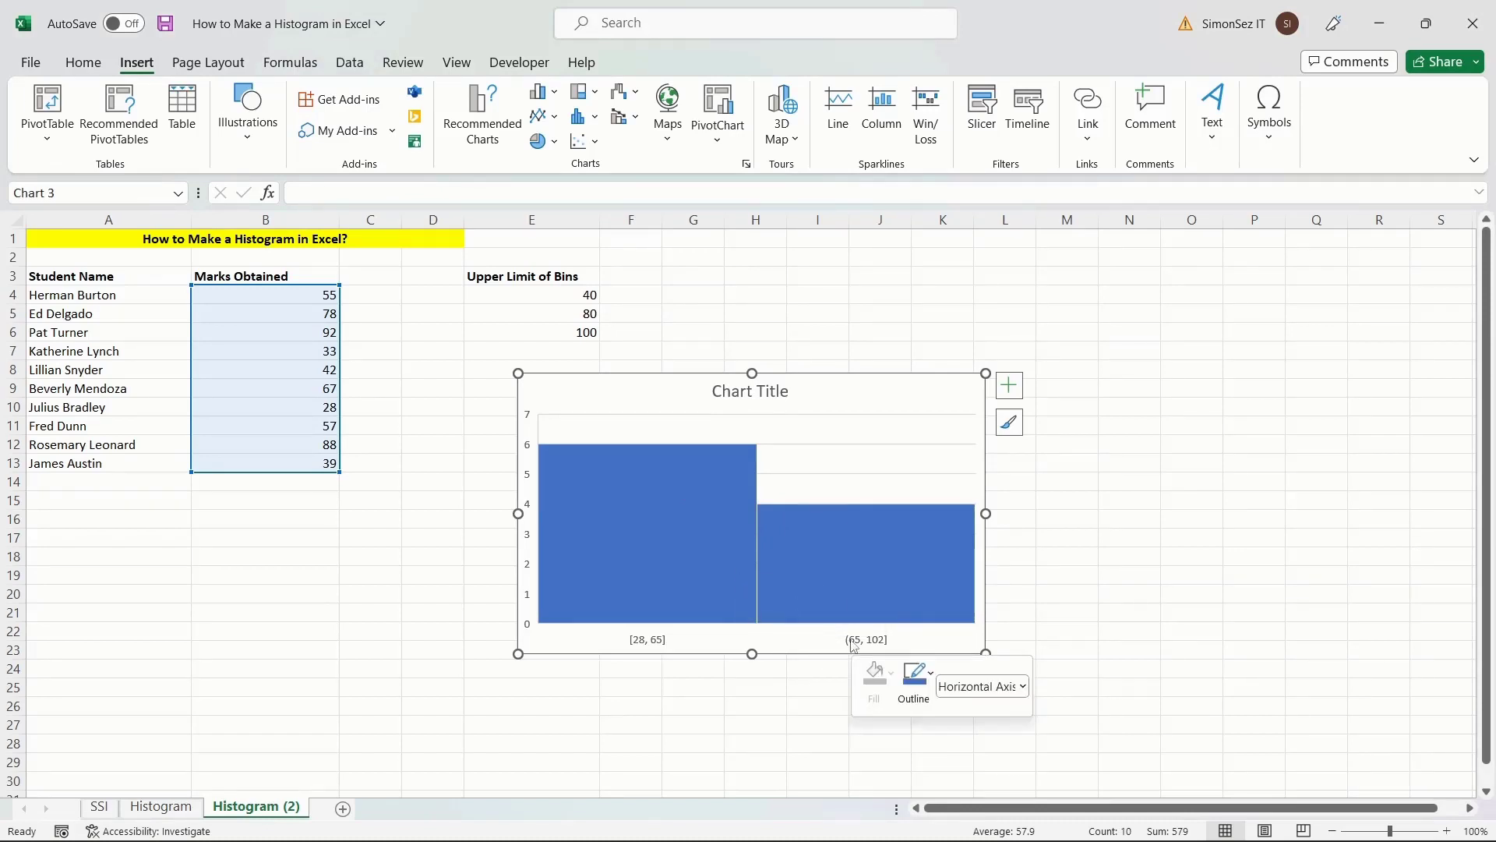
click(896, 623)
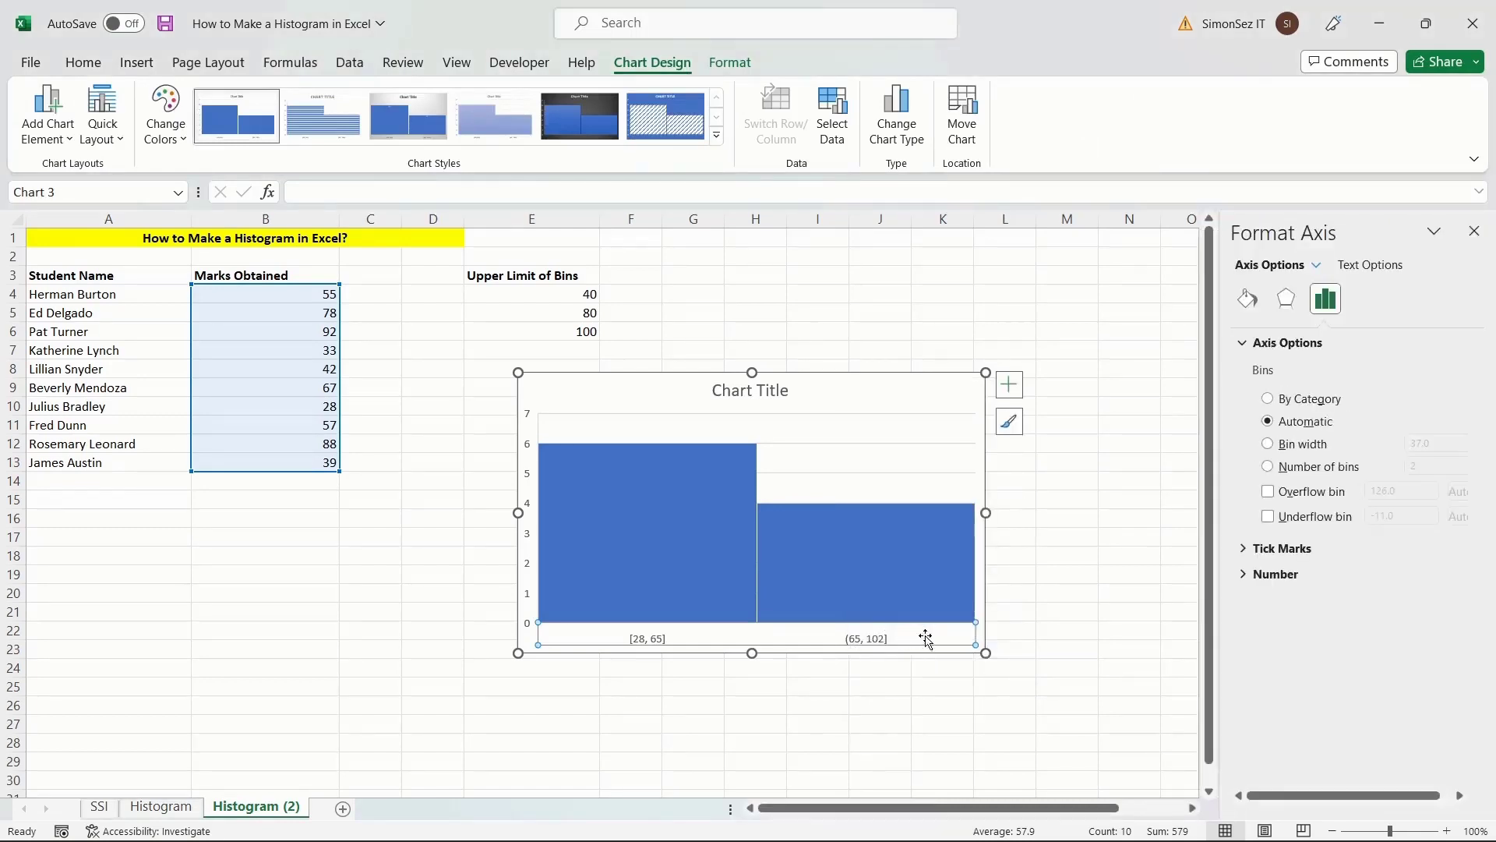
click(1269, 466)
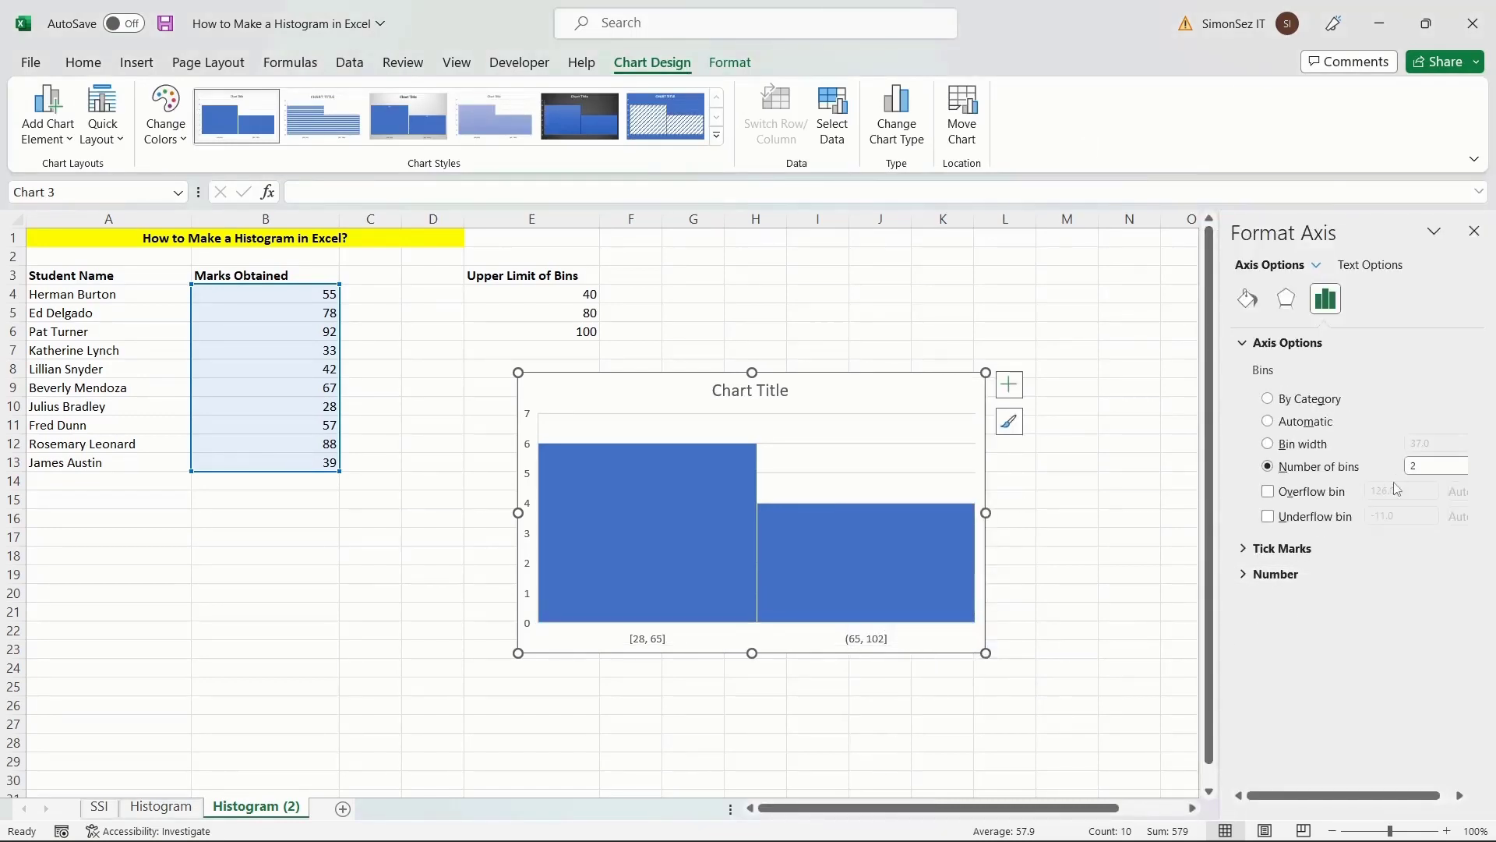
drag(1430, 470, 1399, 469)
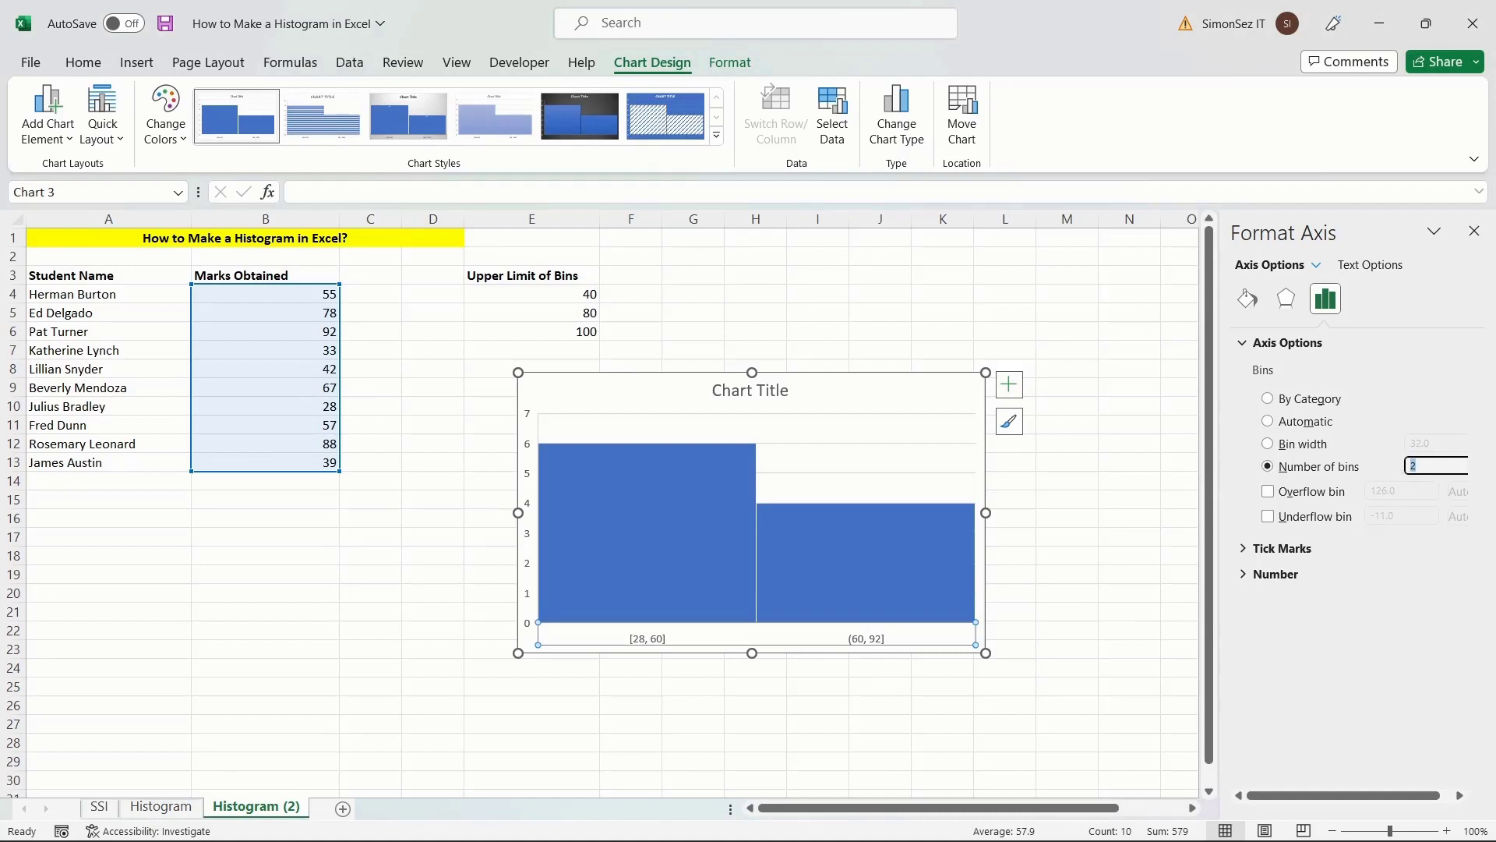
click(1268, 492)
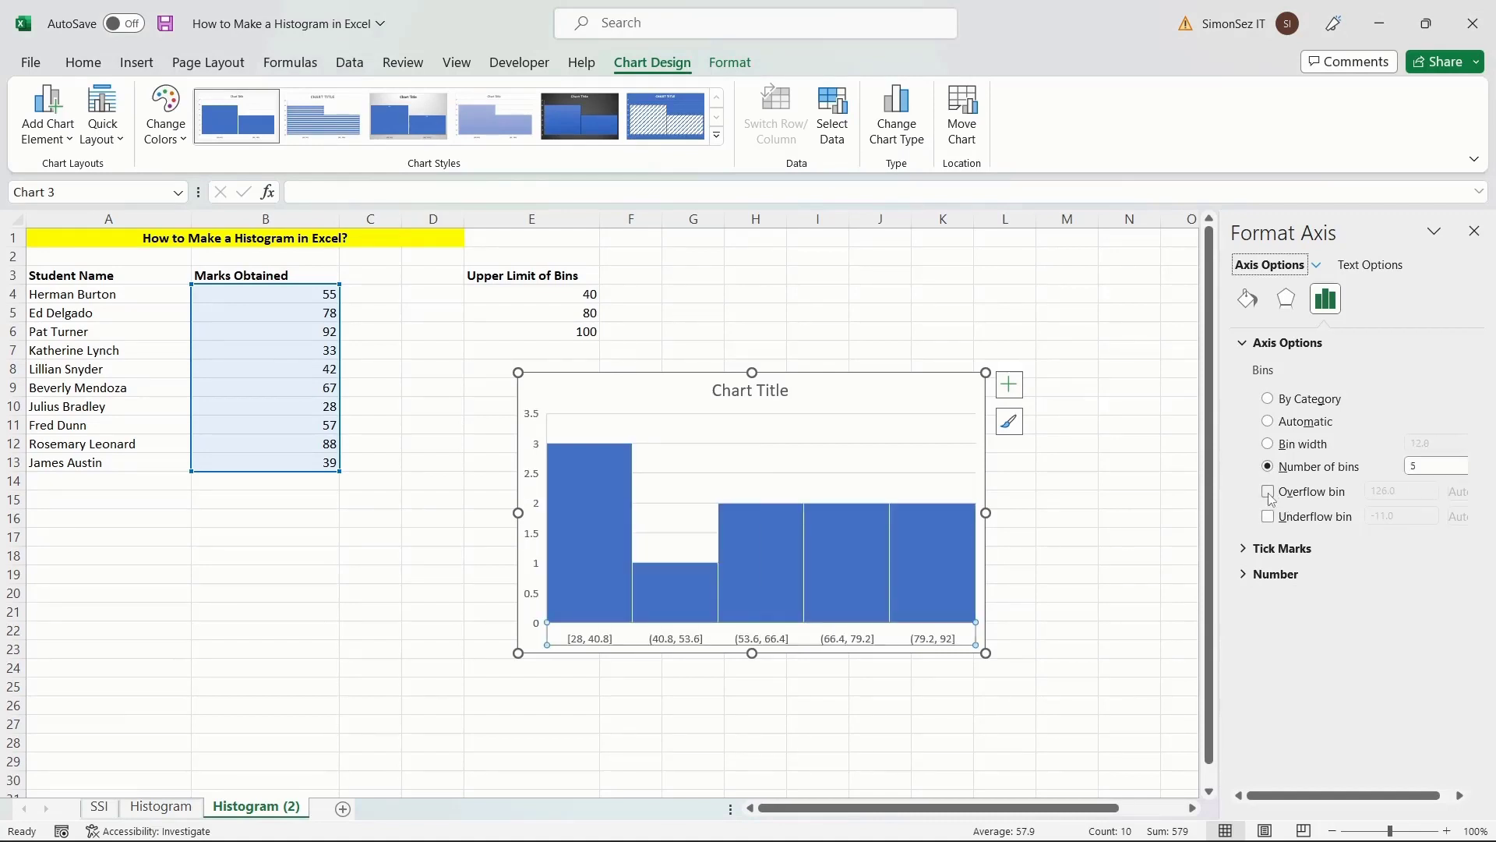
Step: Enable the overflow bin and the underflow bin for the histogram's horizontal axis
click(1268, 492)
click(1268, 516)
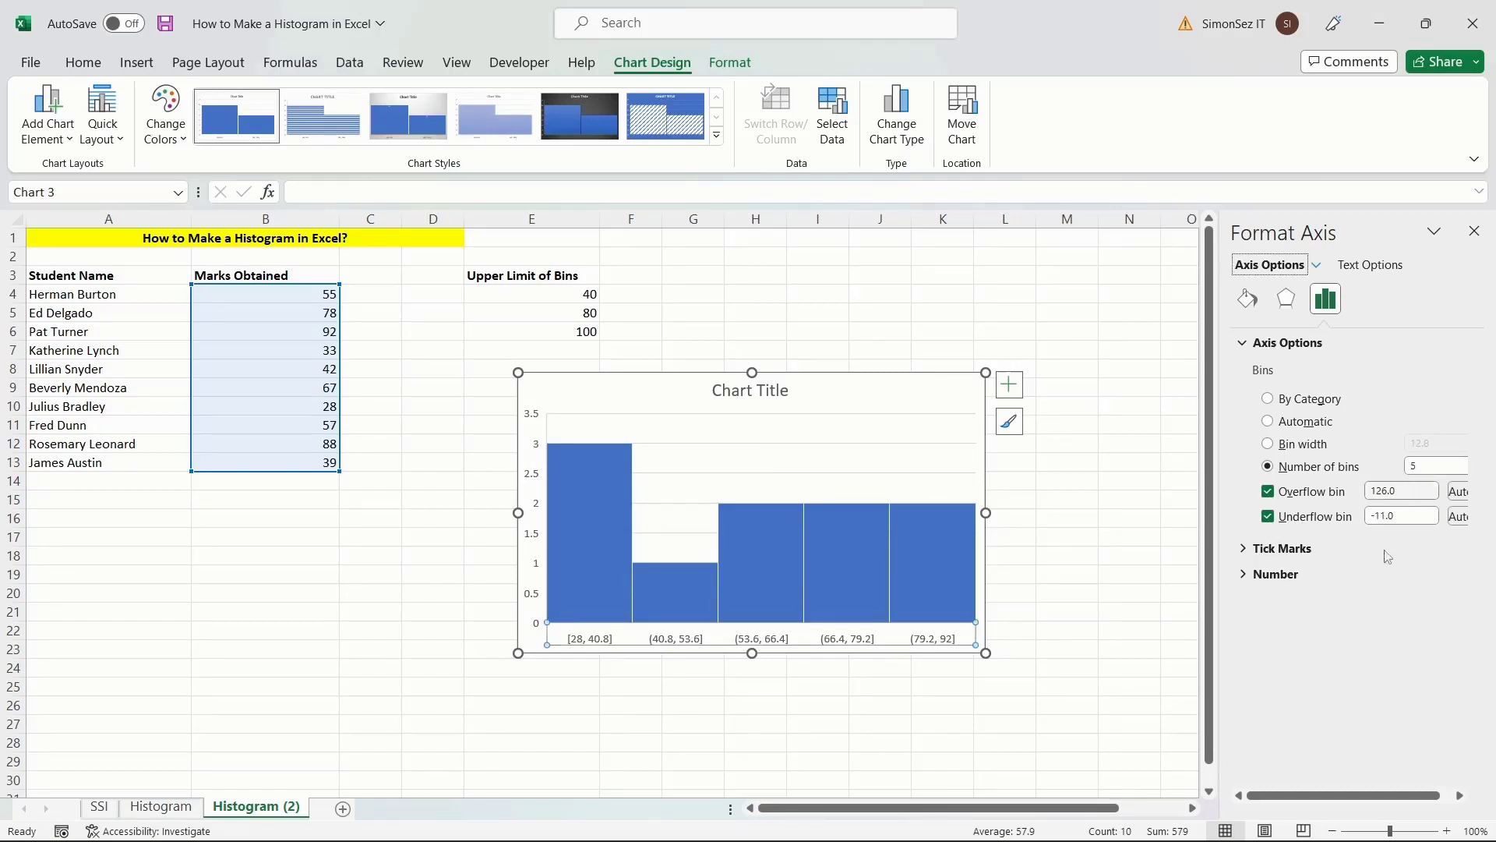
drag(1325, 795, 1337, 795)
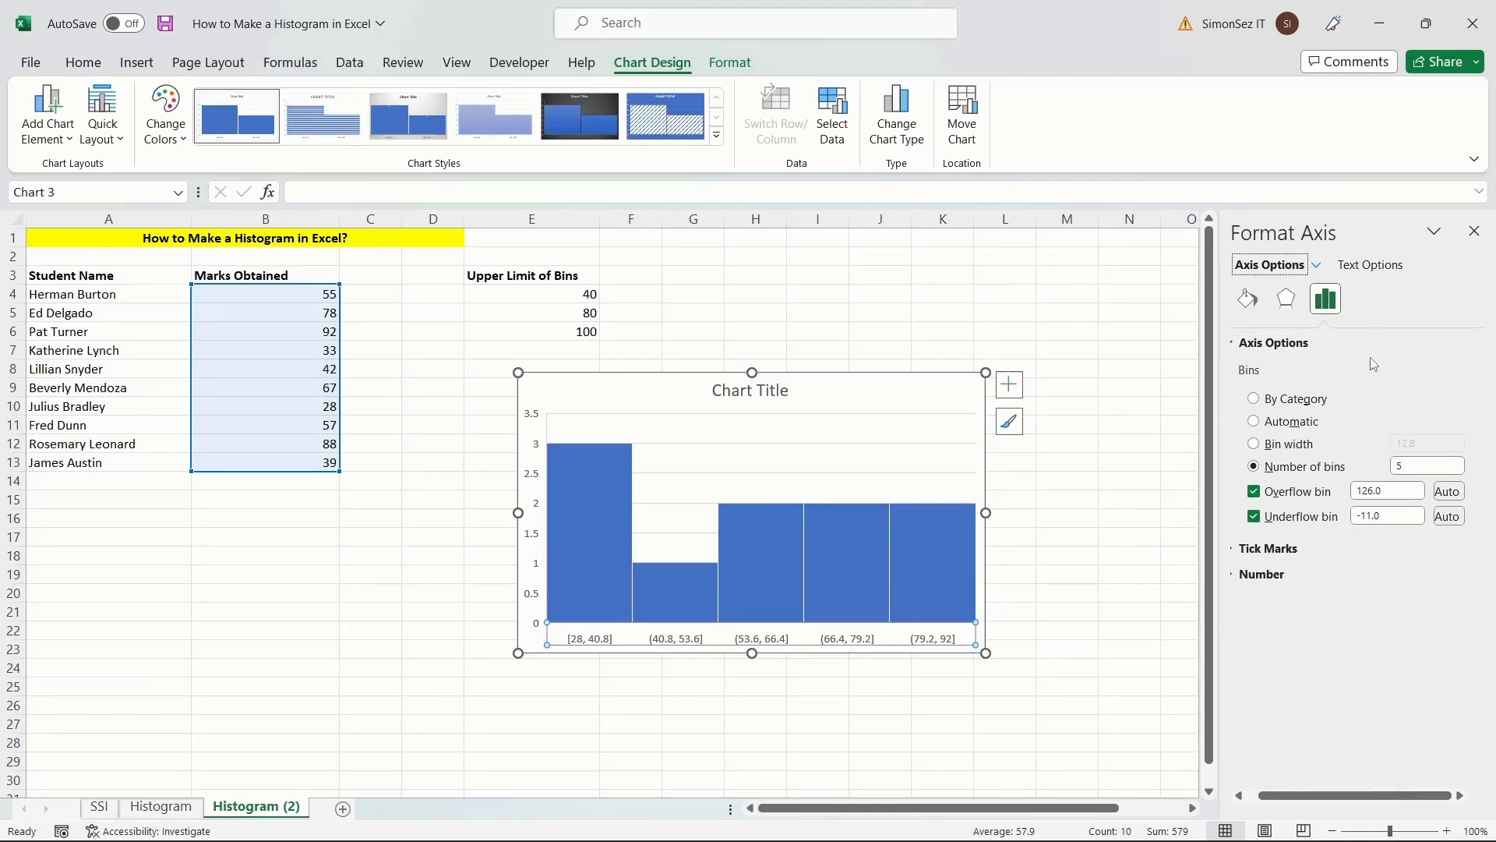
Step: Set the gap width of the histogram's data series to 6% and close the series formatting
right_click(900, 553)
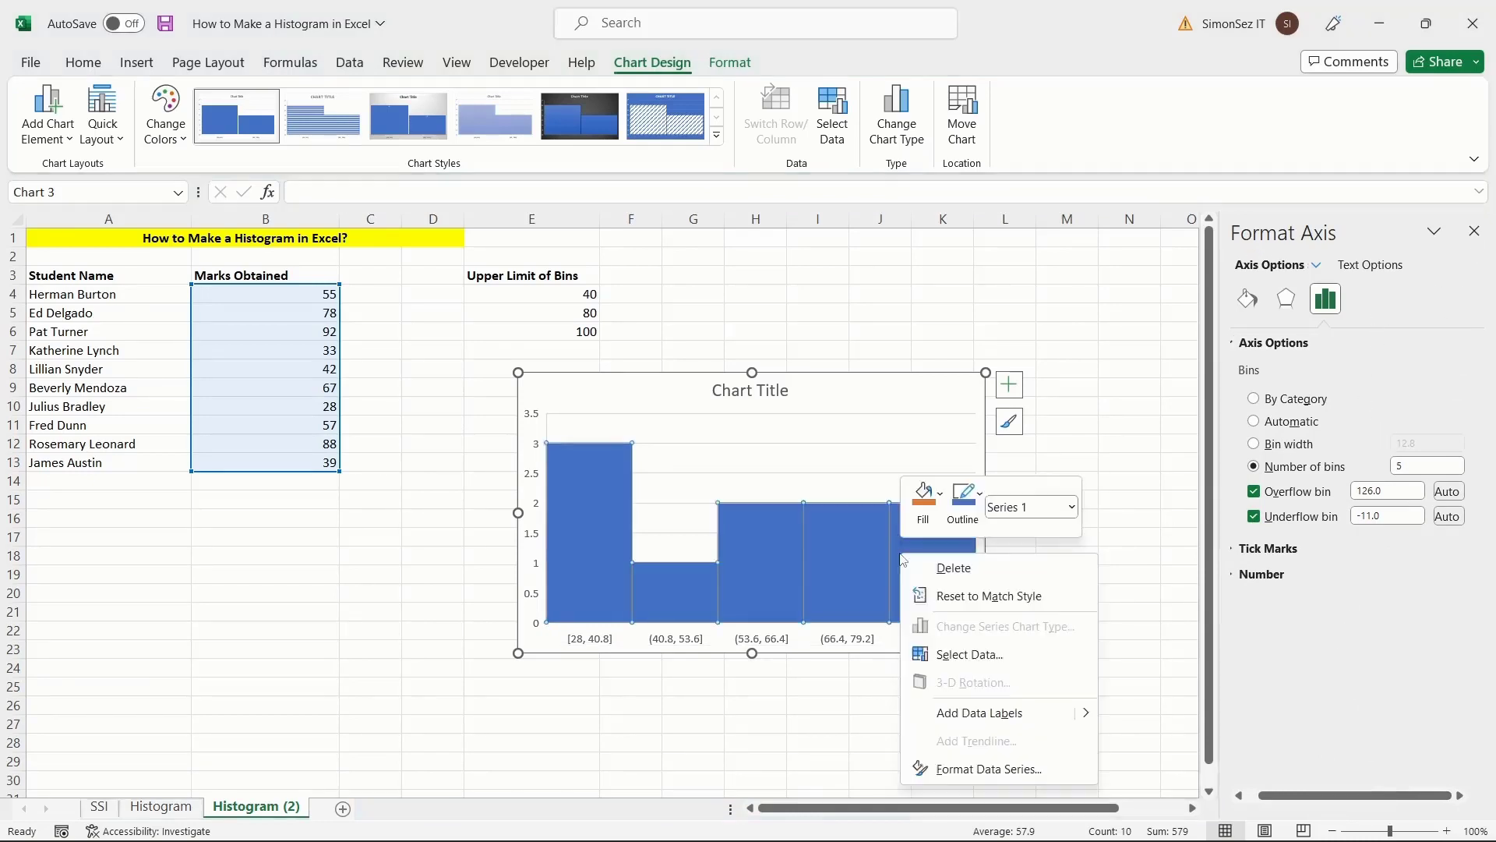
click(956, 770)
click(1457, 362)
click(1457, 363)
click(1457, 363)
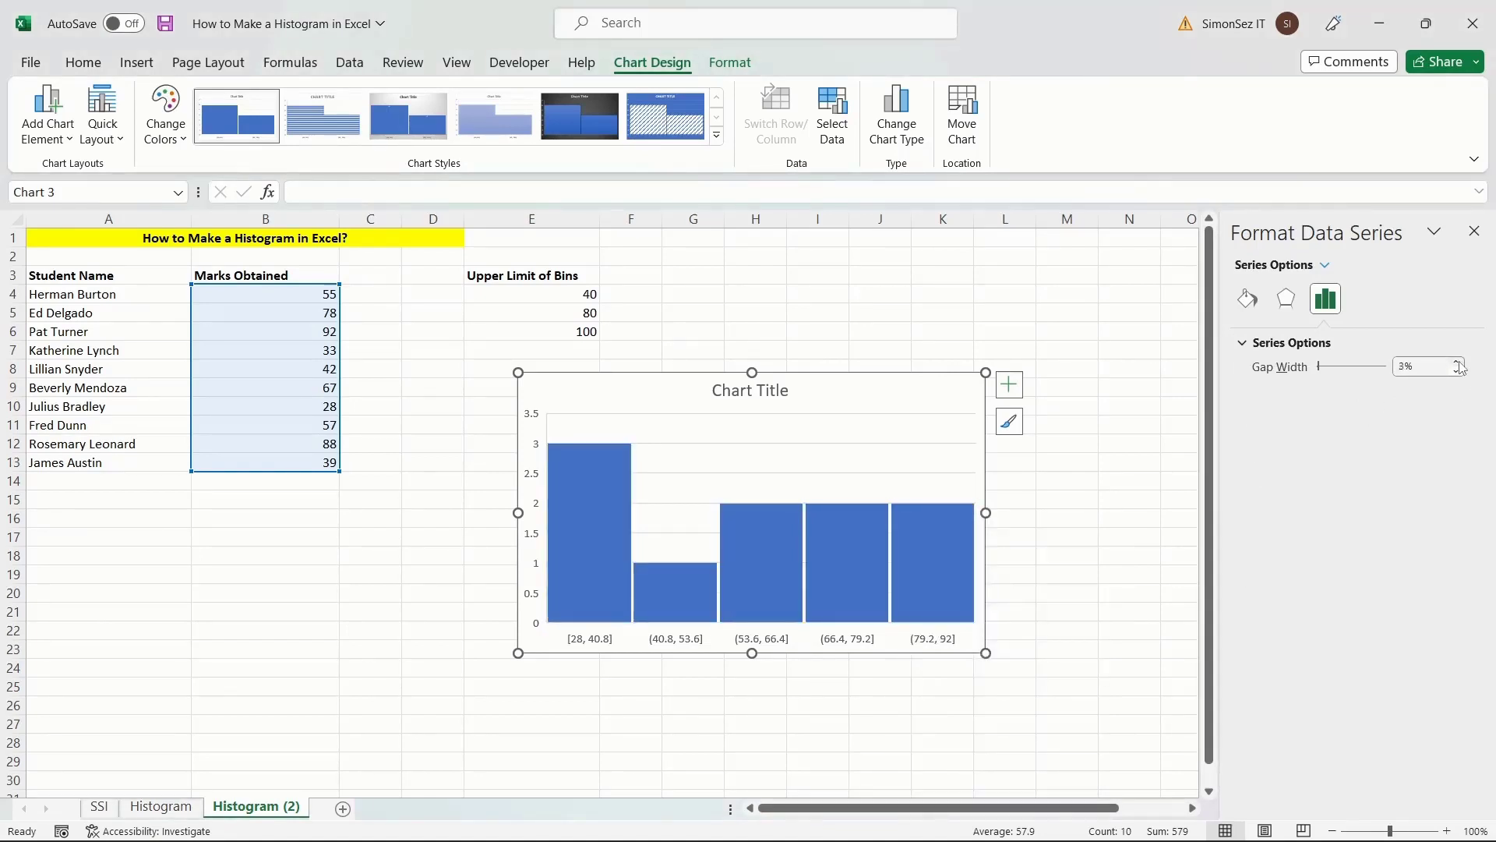
click(1457, 362)
click(1457, 362)
click(1457, 363)
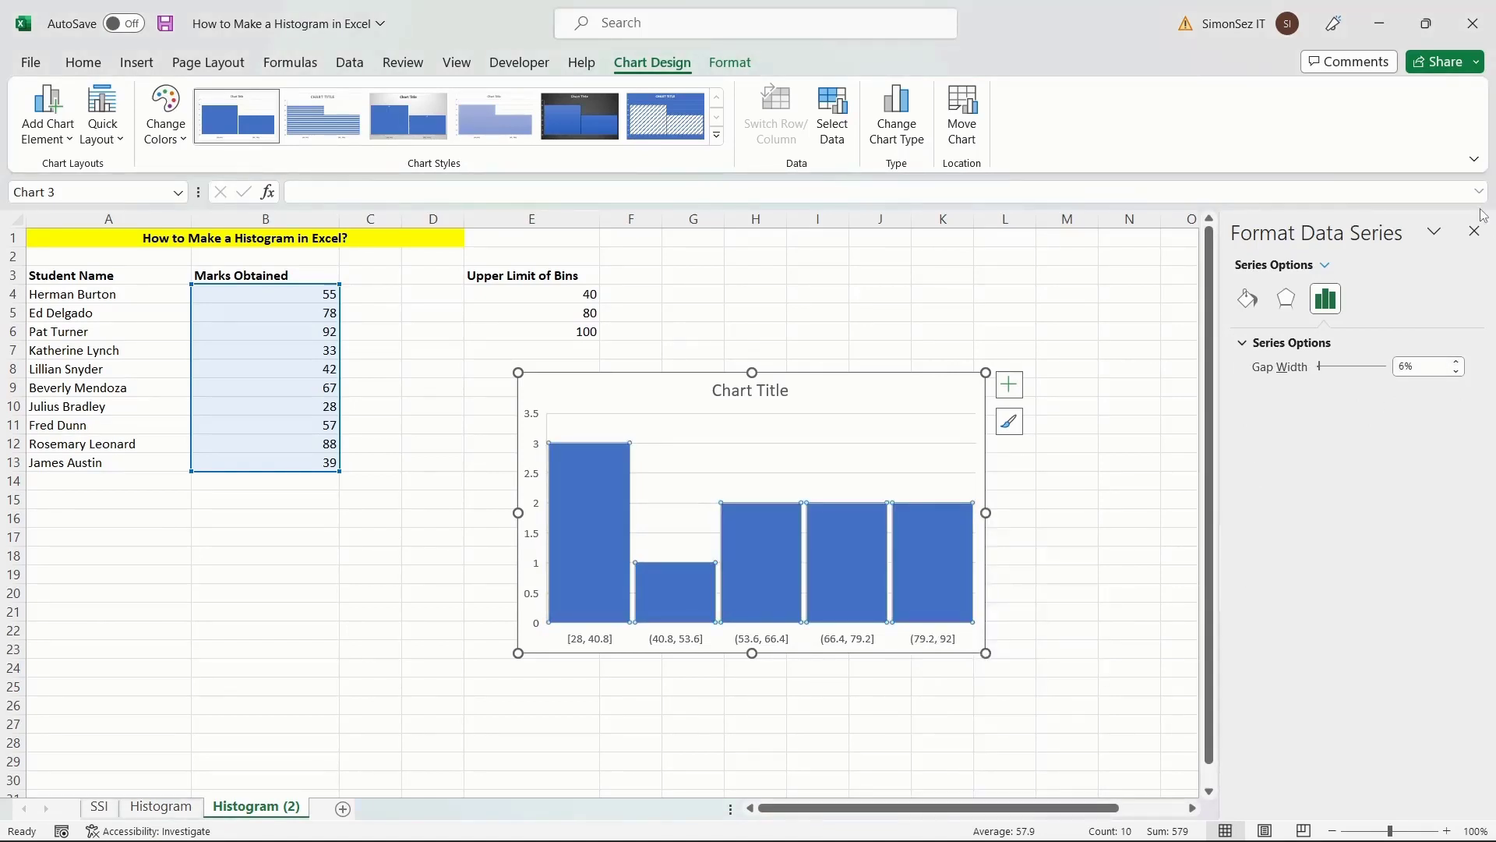
click(1474, 232)
click(365, 628)
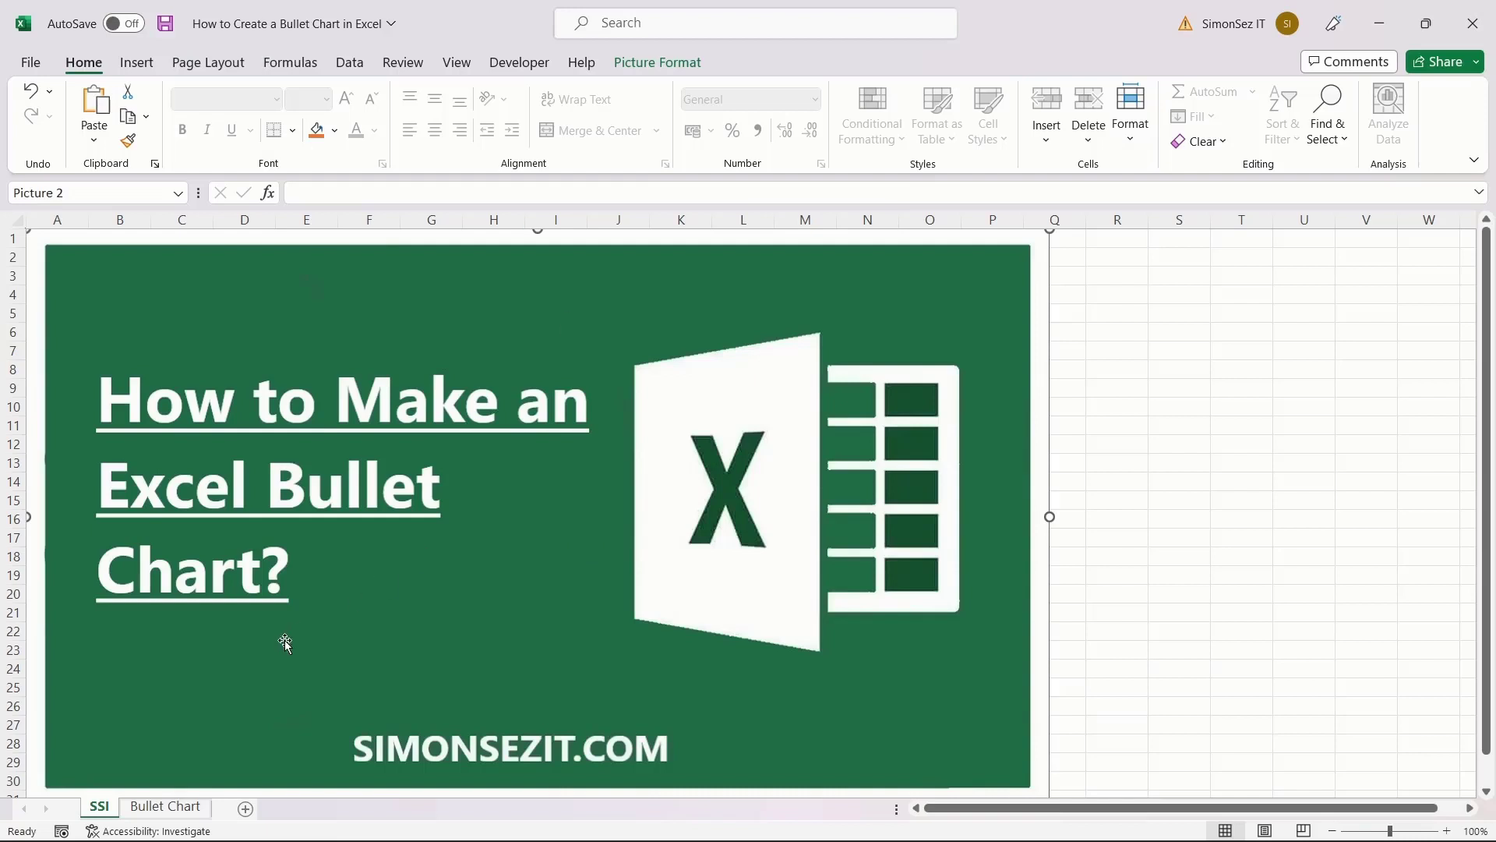
Step: On the Bullet Chart sheet, insert a 2-D stacked column chart from A3:B9 and enlarge it
click(166, 807)
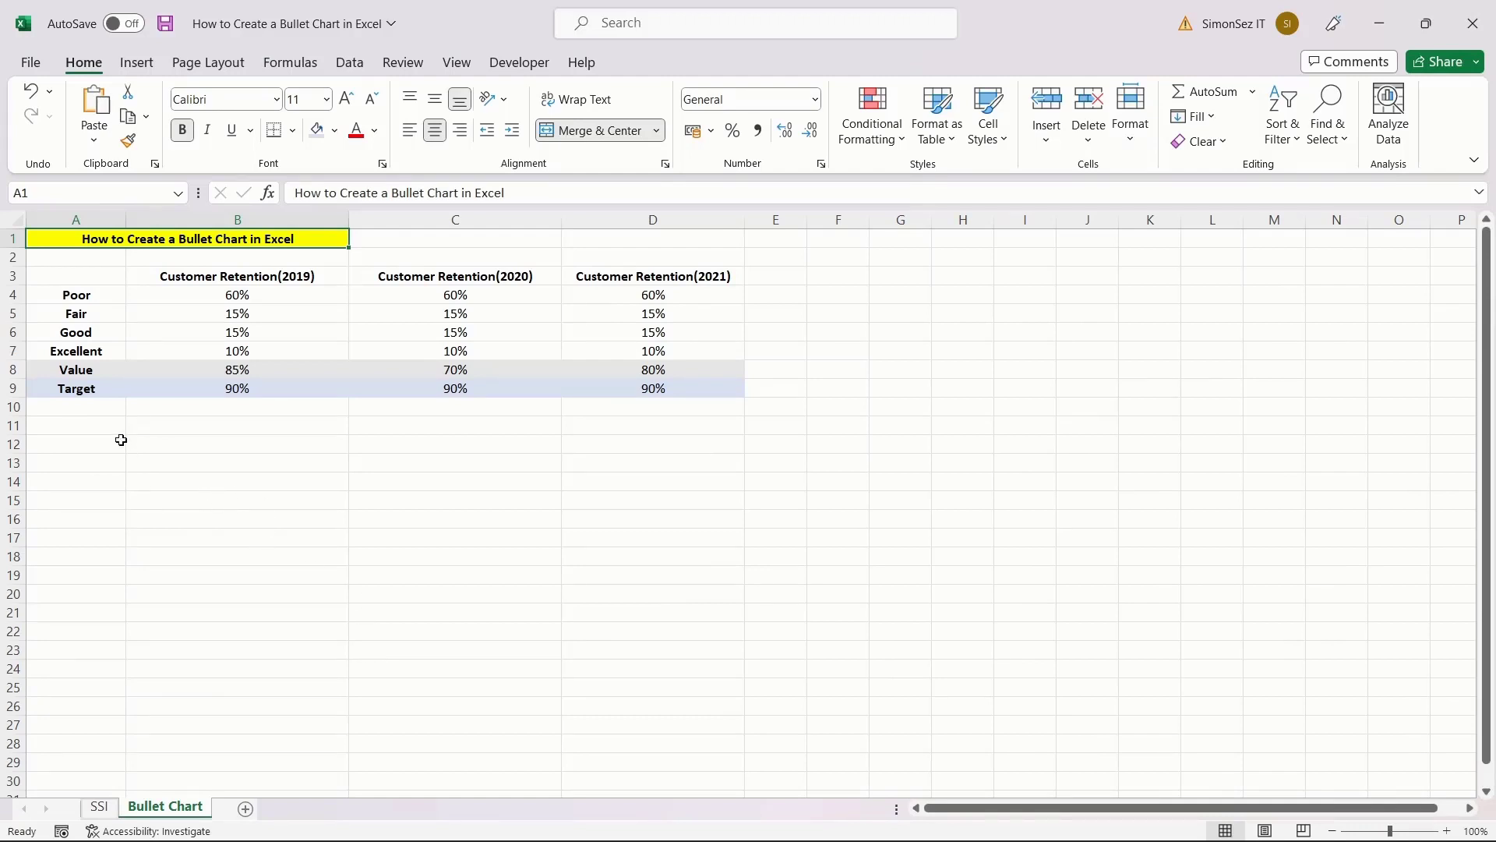
drag(75, 277, 227, 395)
click(136, 62)
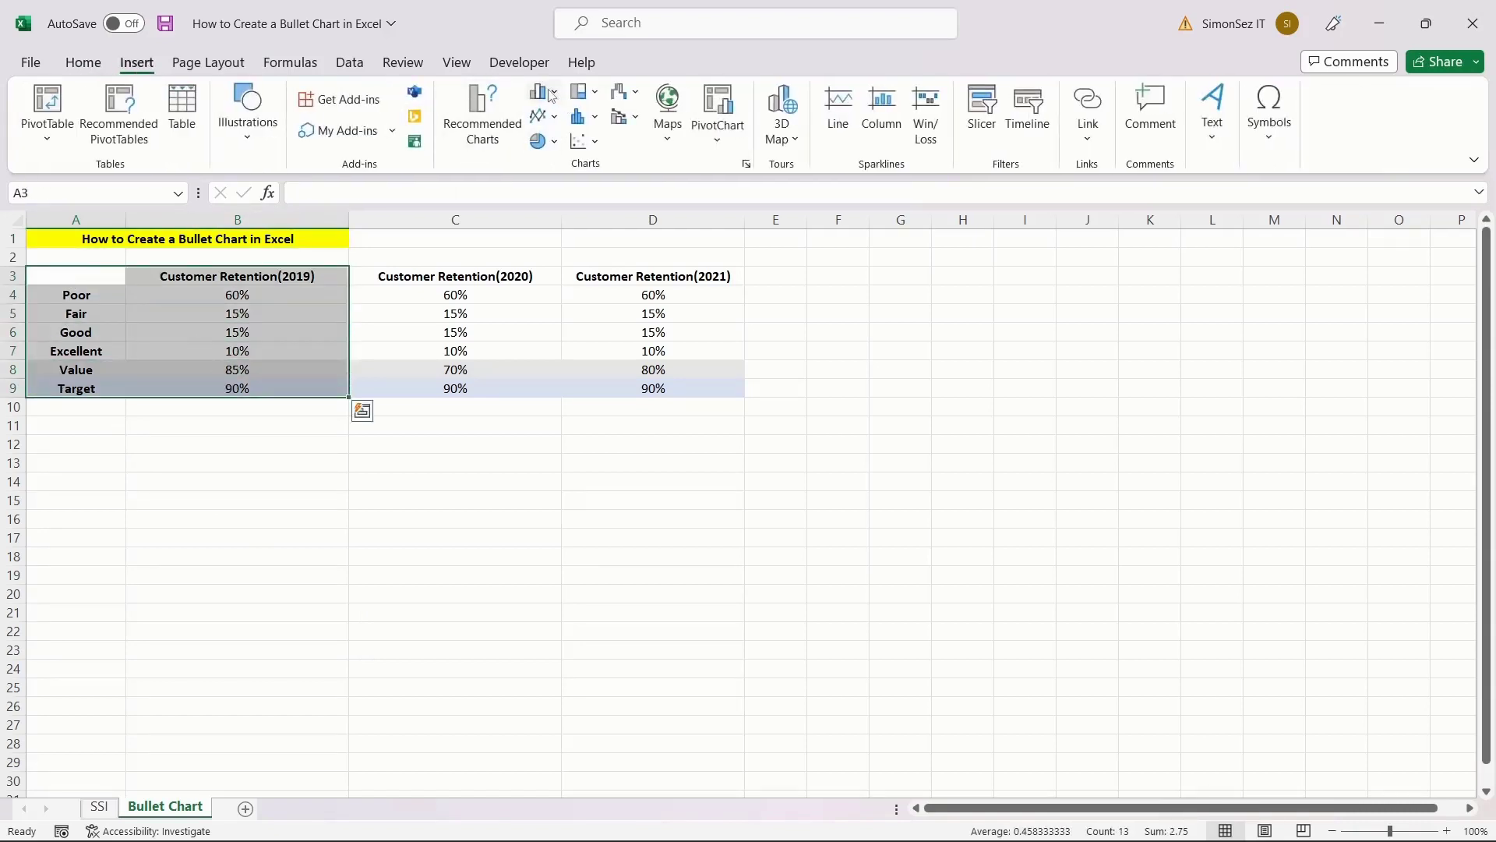
click(545, 92)
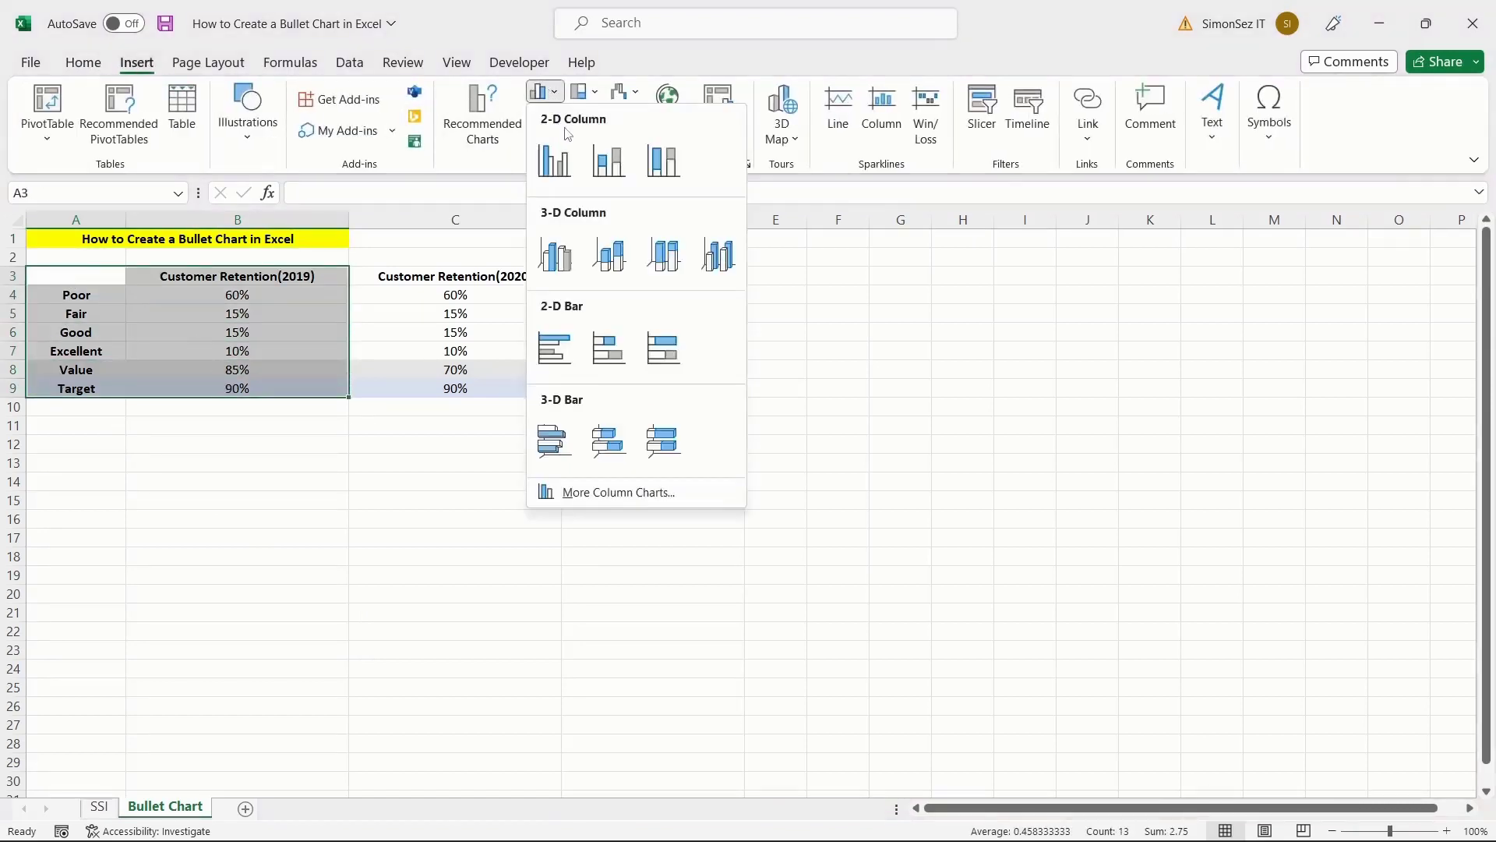
click(600, 173)
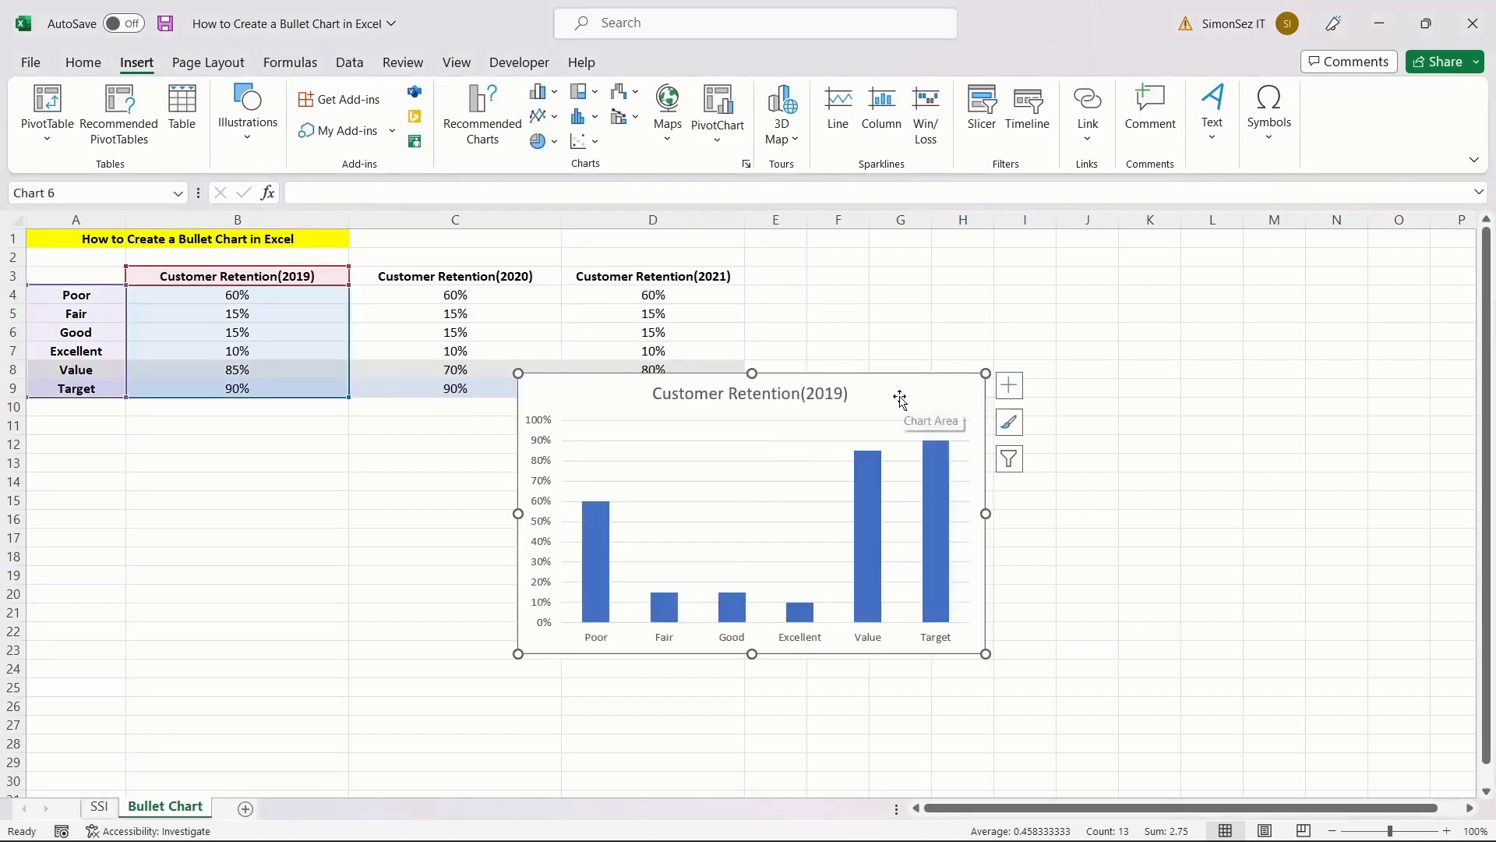
drag(986, 374, 1024, 306)
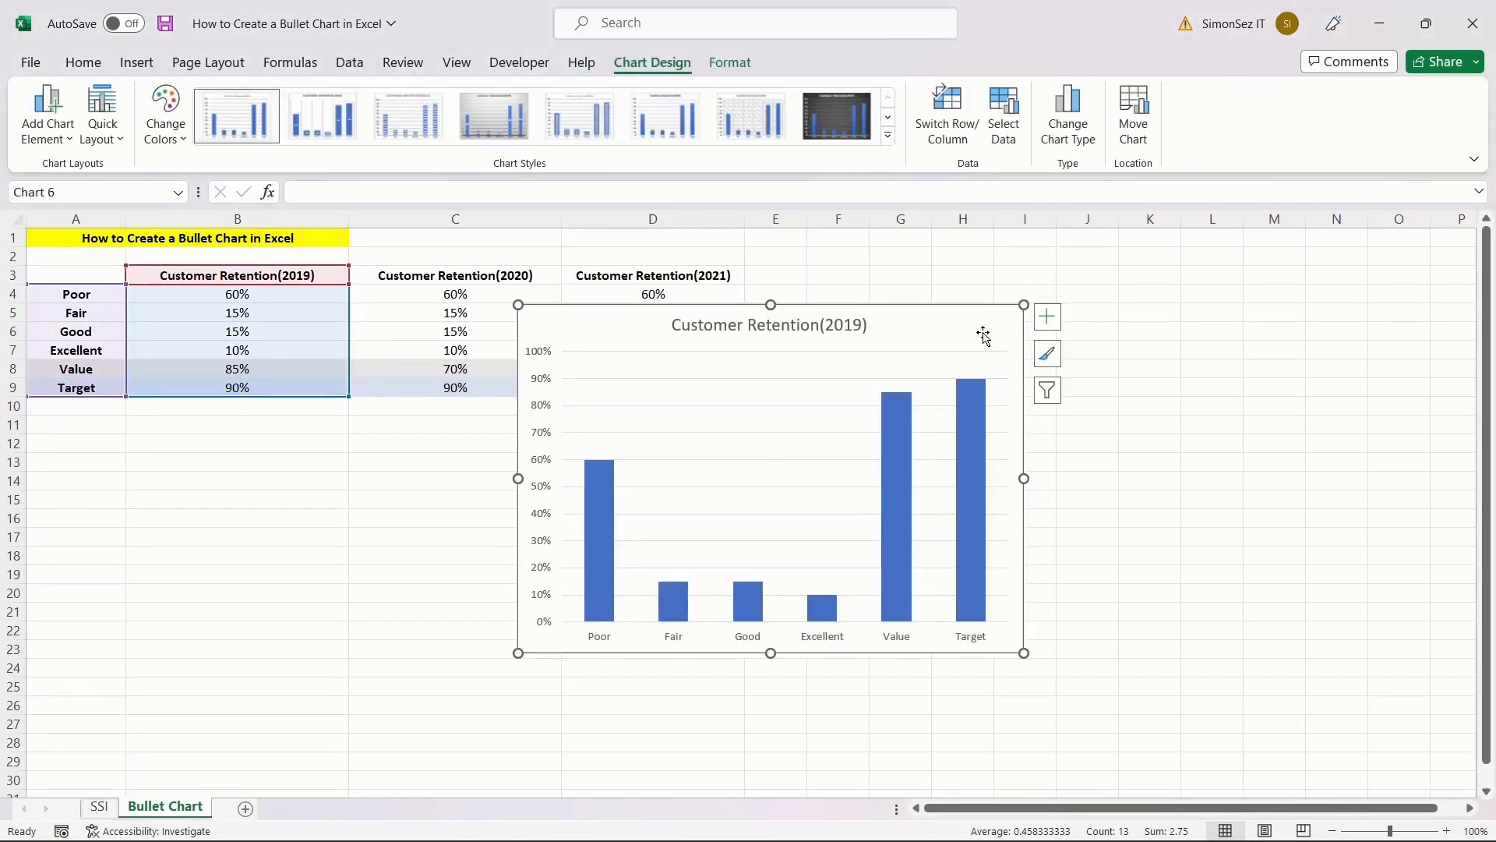
Step: Switch the stacked column chart's rows and columns so each rating, Value and Target becomes its own series
click(954, 138)
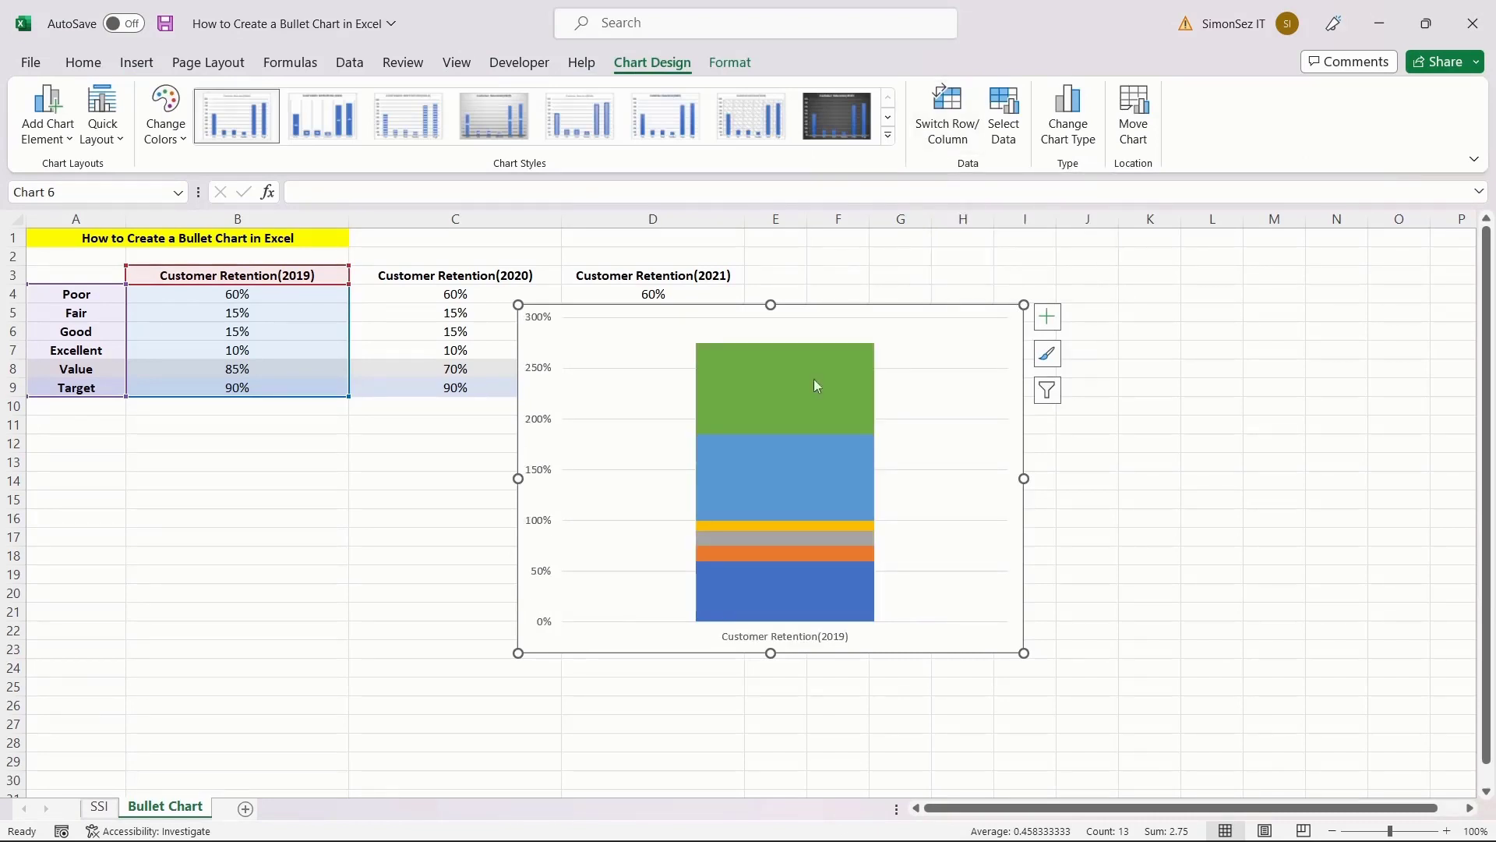
mouse_move(794, 551)
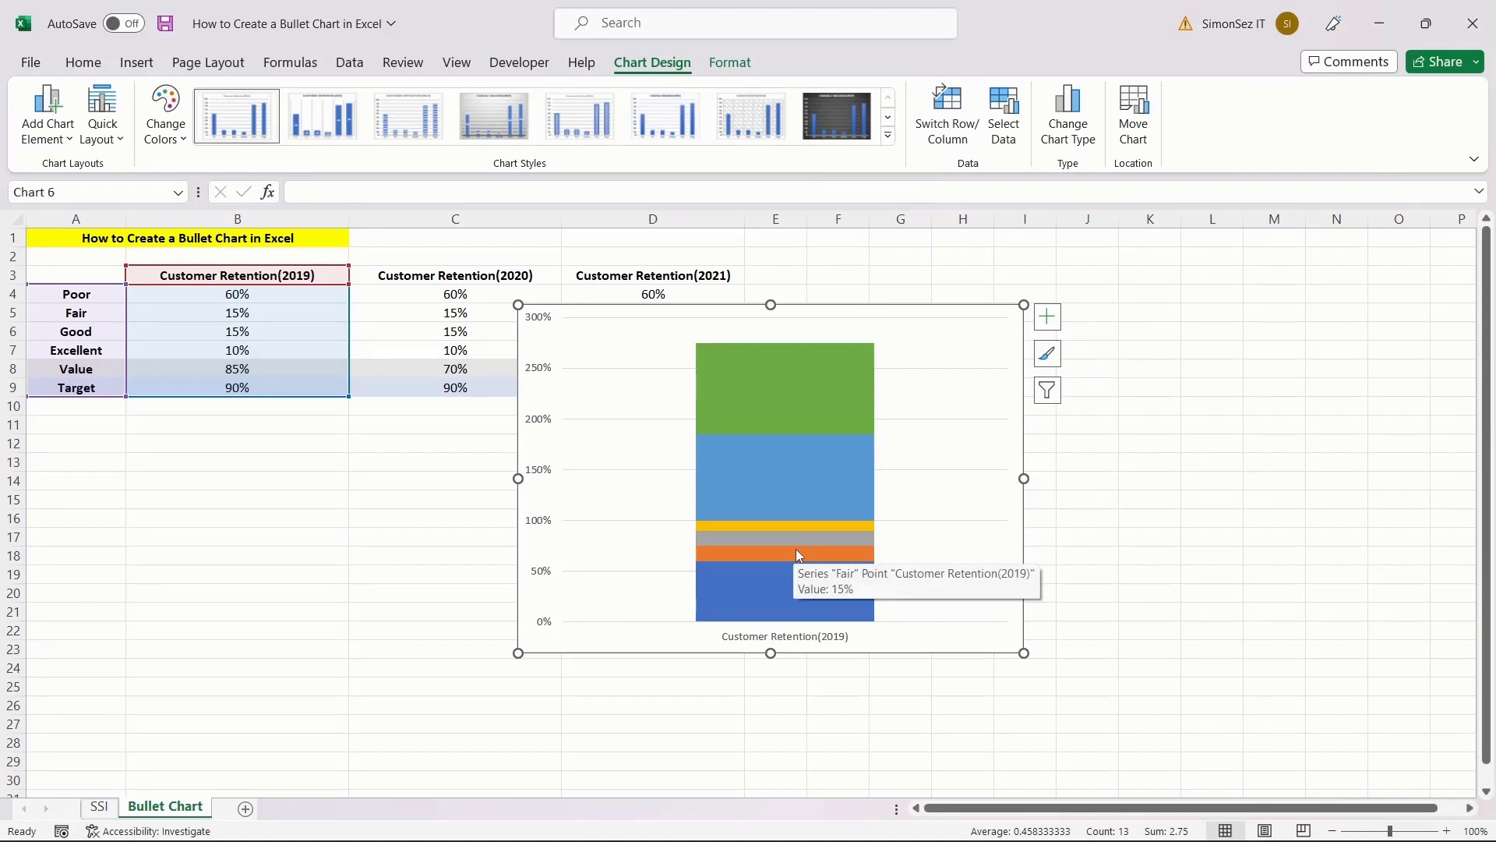
mouse_move(788, 406)
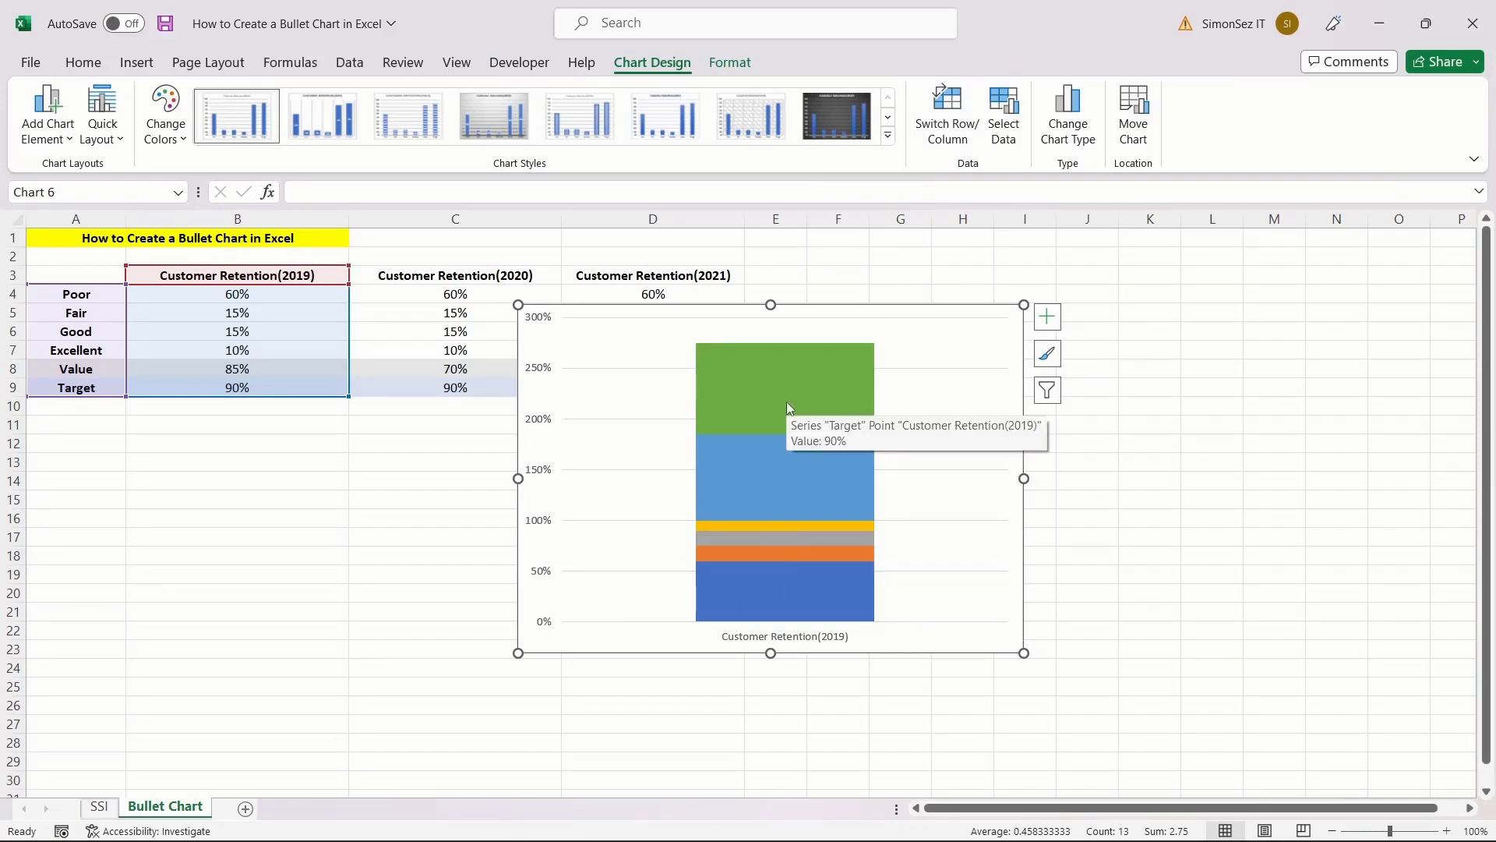
Step: Change the Target series to Stacked Line with Markers on the secondary axis, and delete the secondary vertical axis from the chart
click(788, 407)
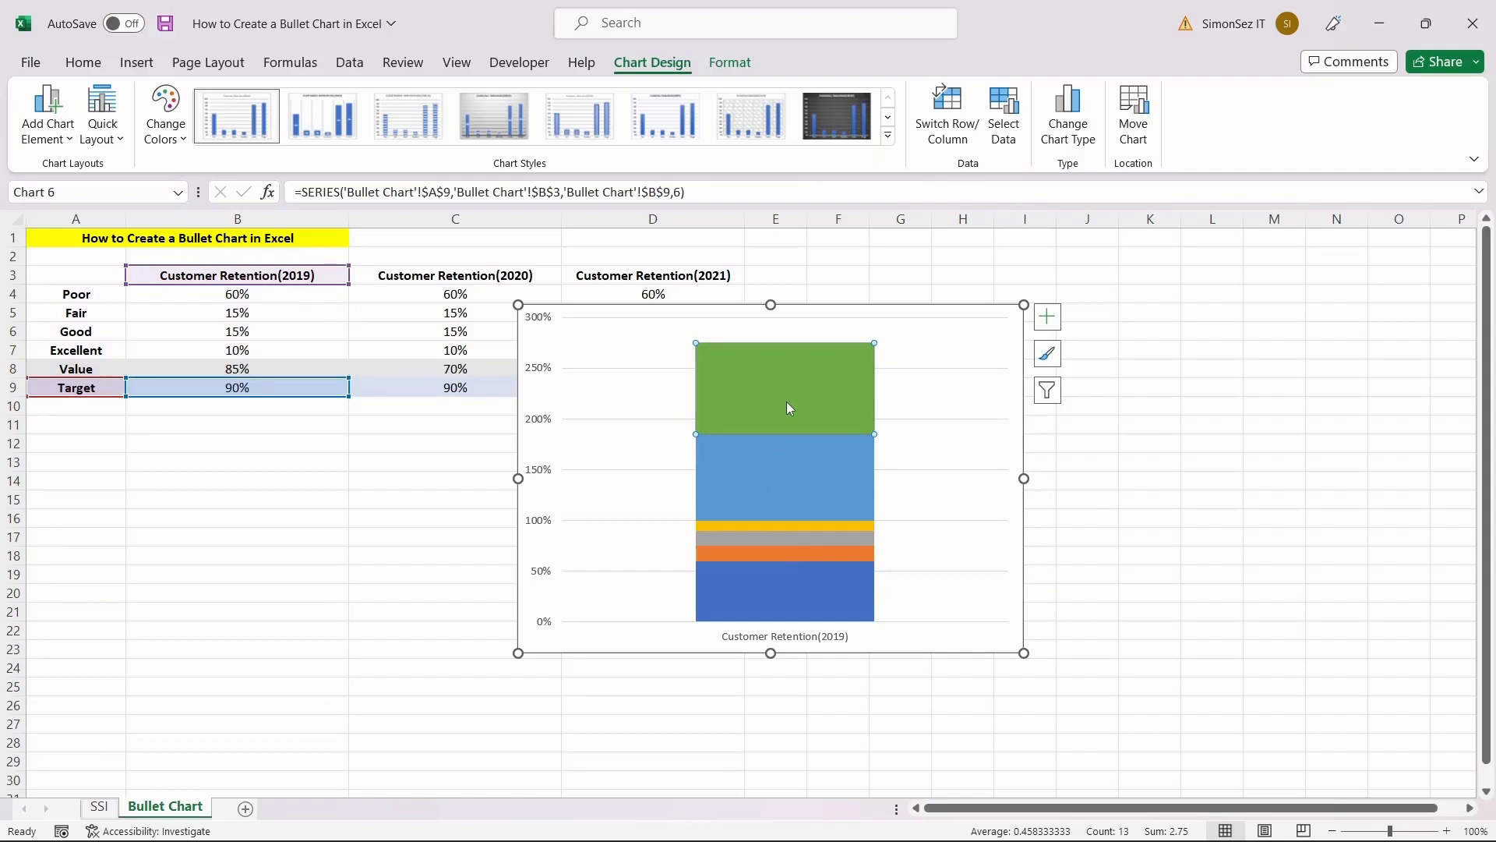
right_click(787, 403)
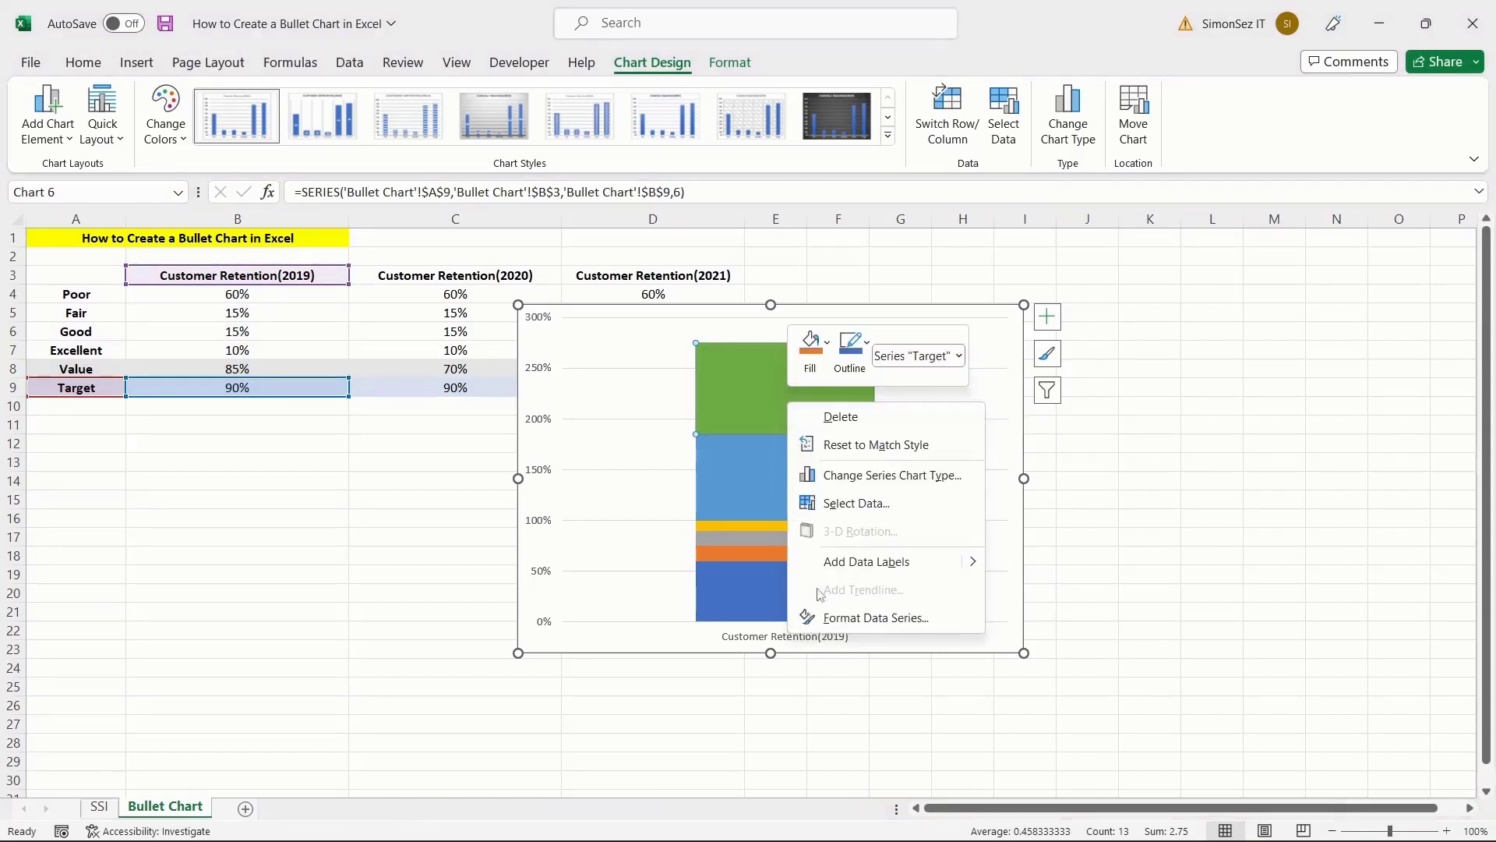
click(863, 477)
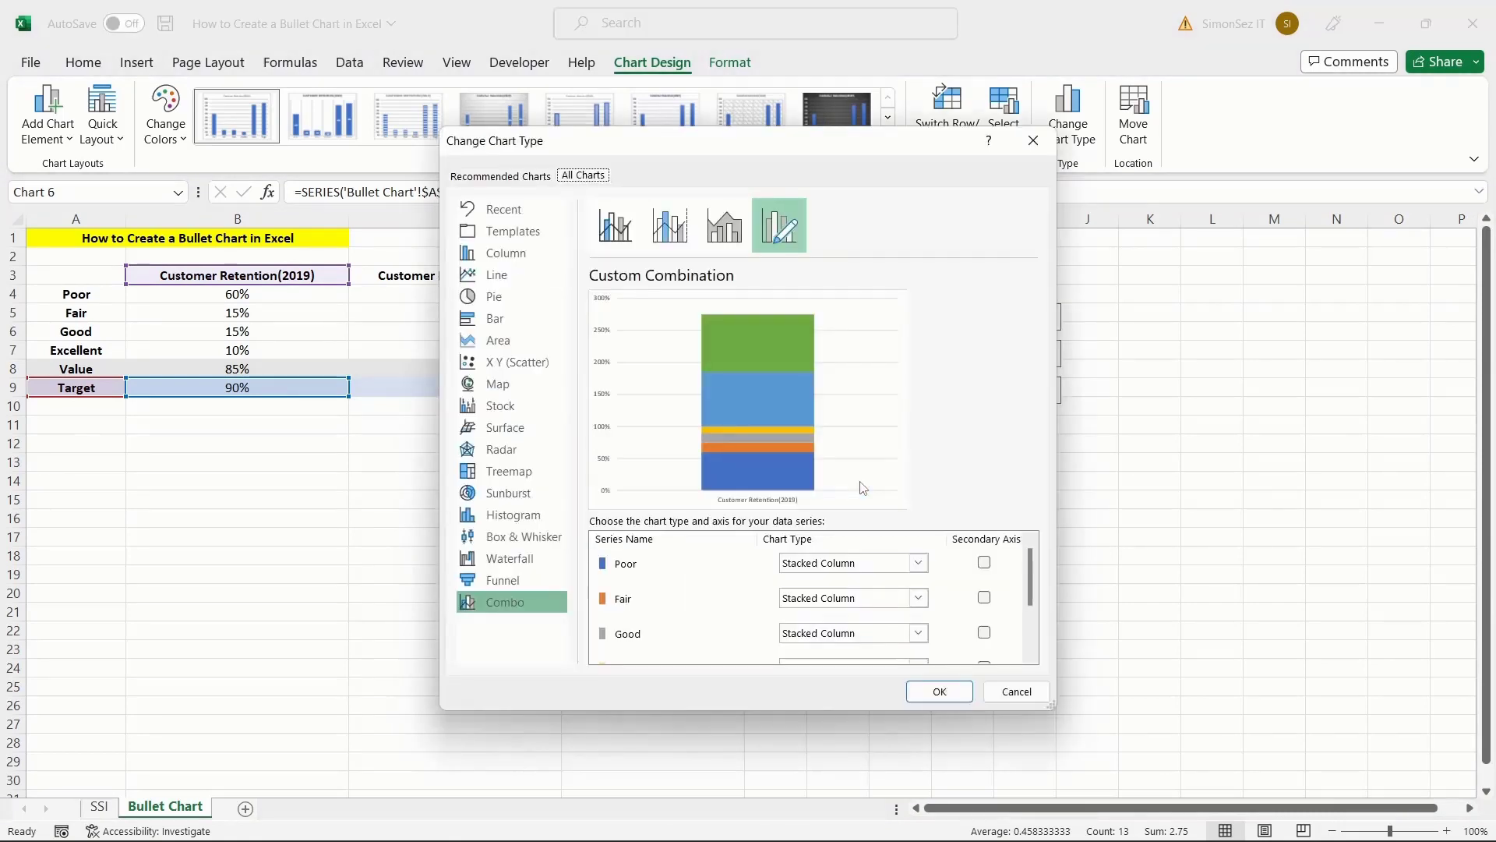
scroll(862, 605, down, 3)
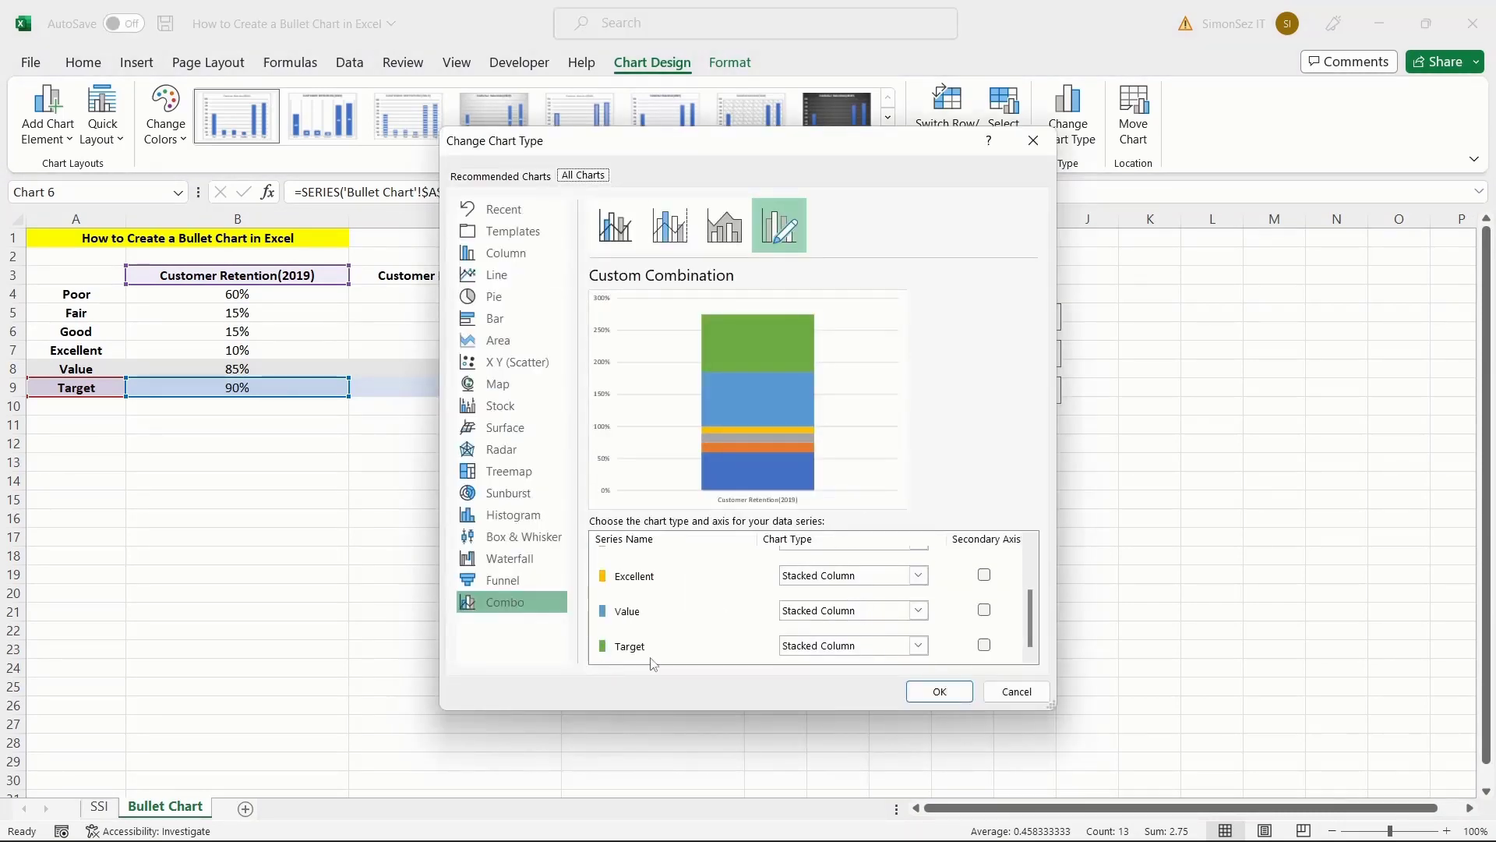
click(862, 647)
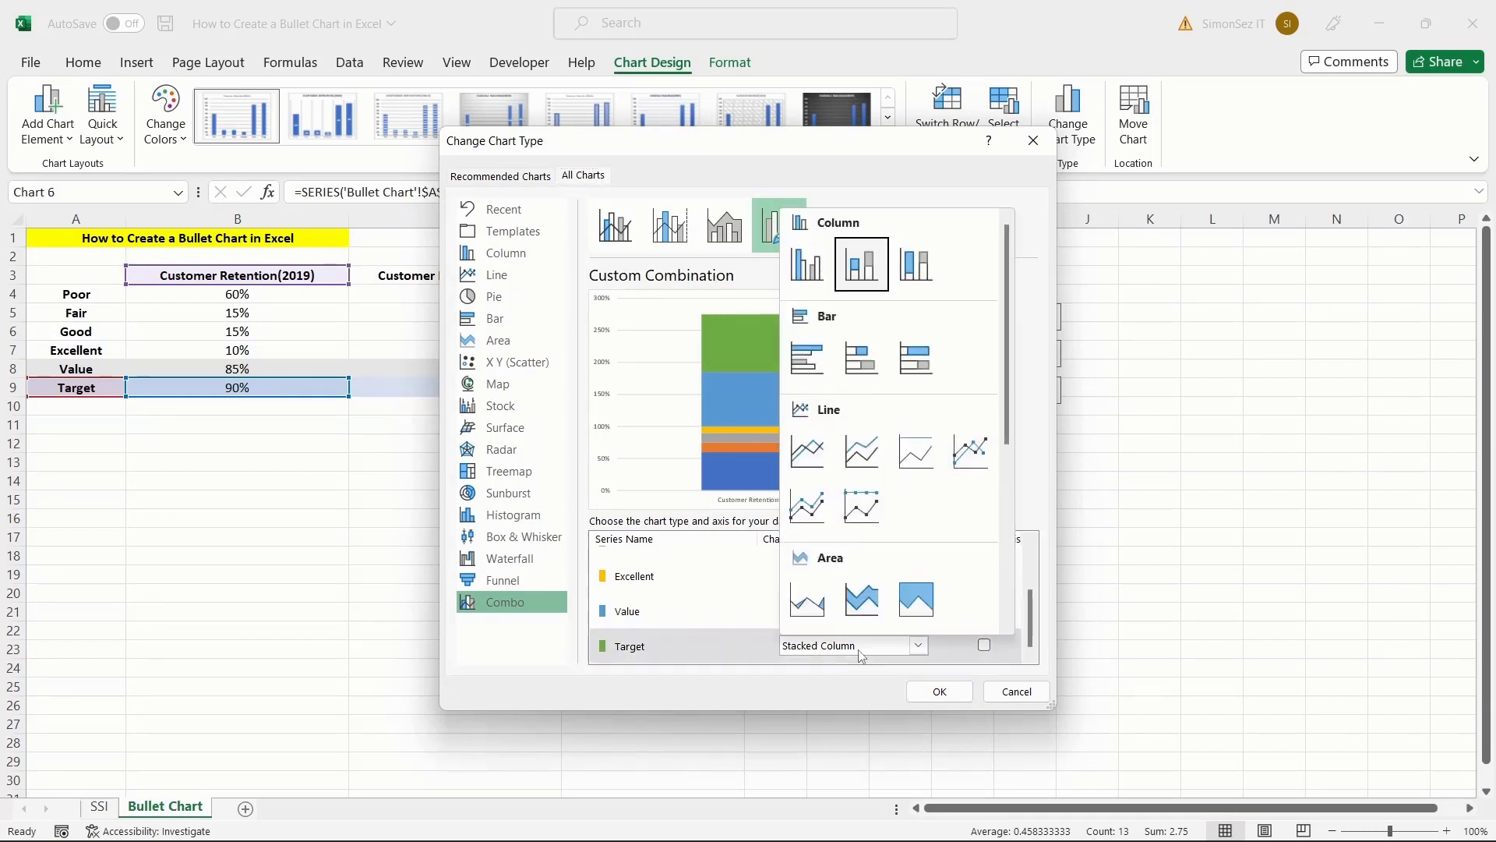
click(806, 522)
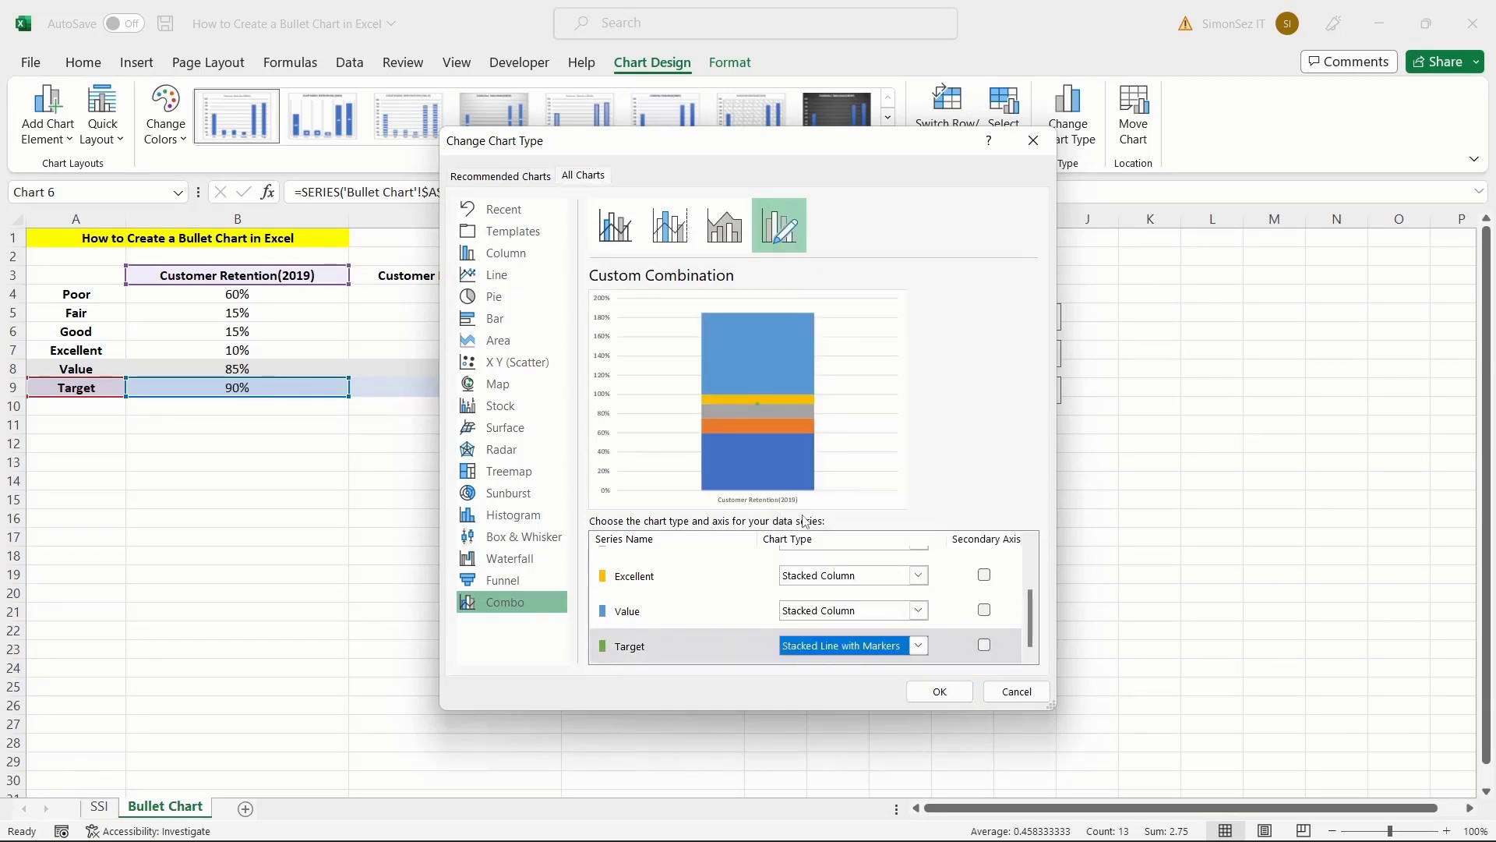
click(986, 647)
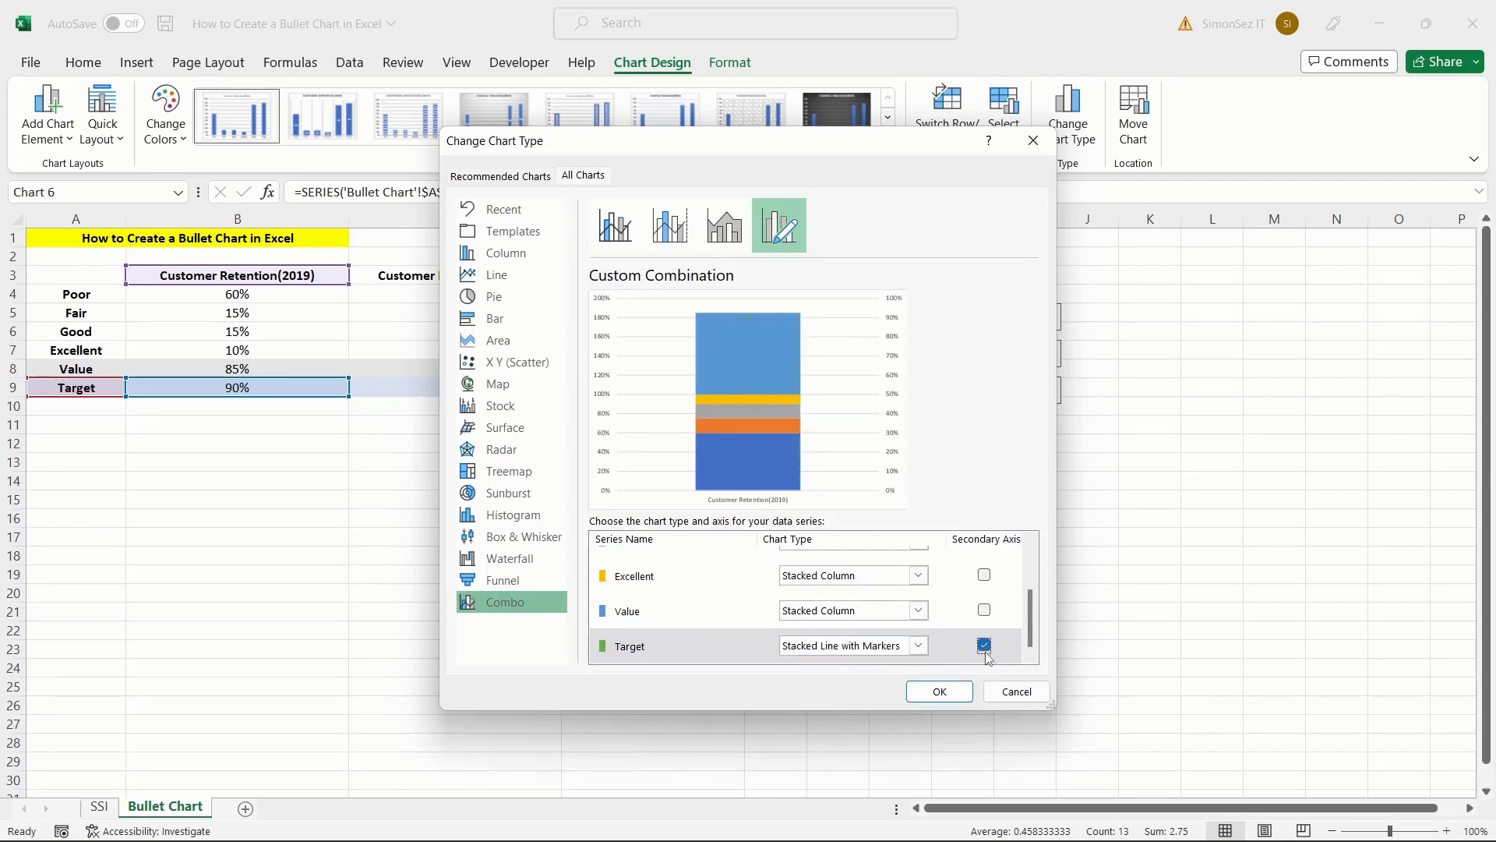
click(943, 692)
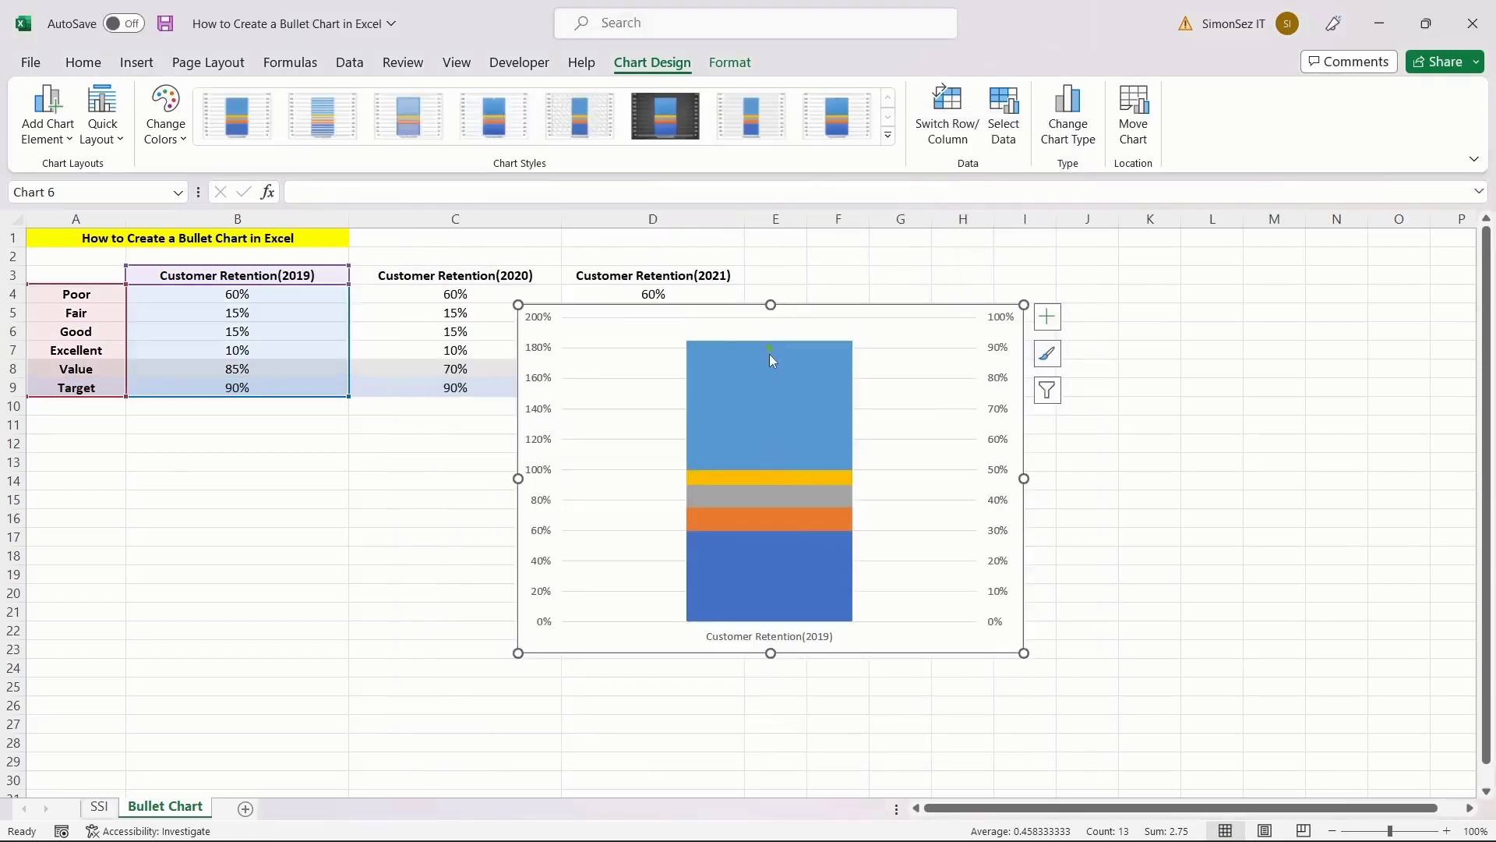
click(1008, 445)
key(Delete)
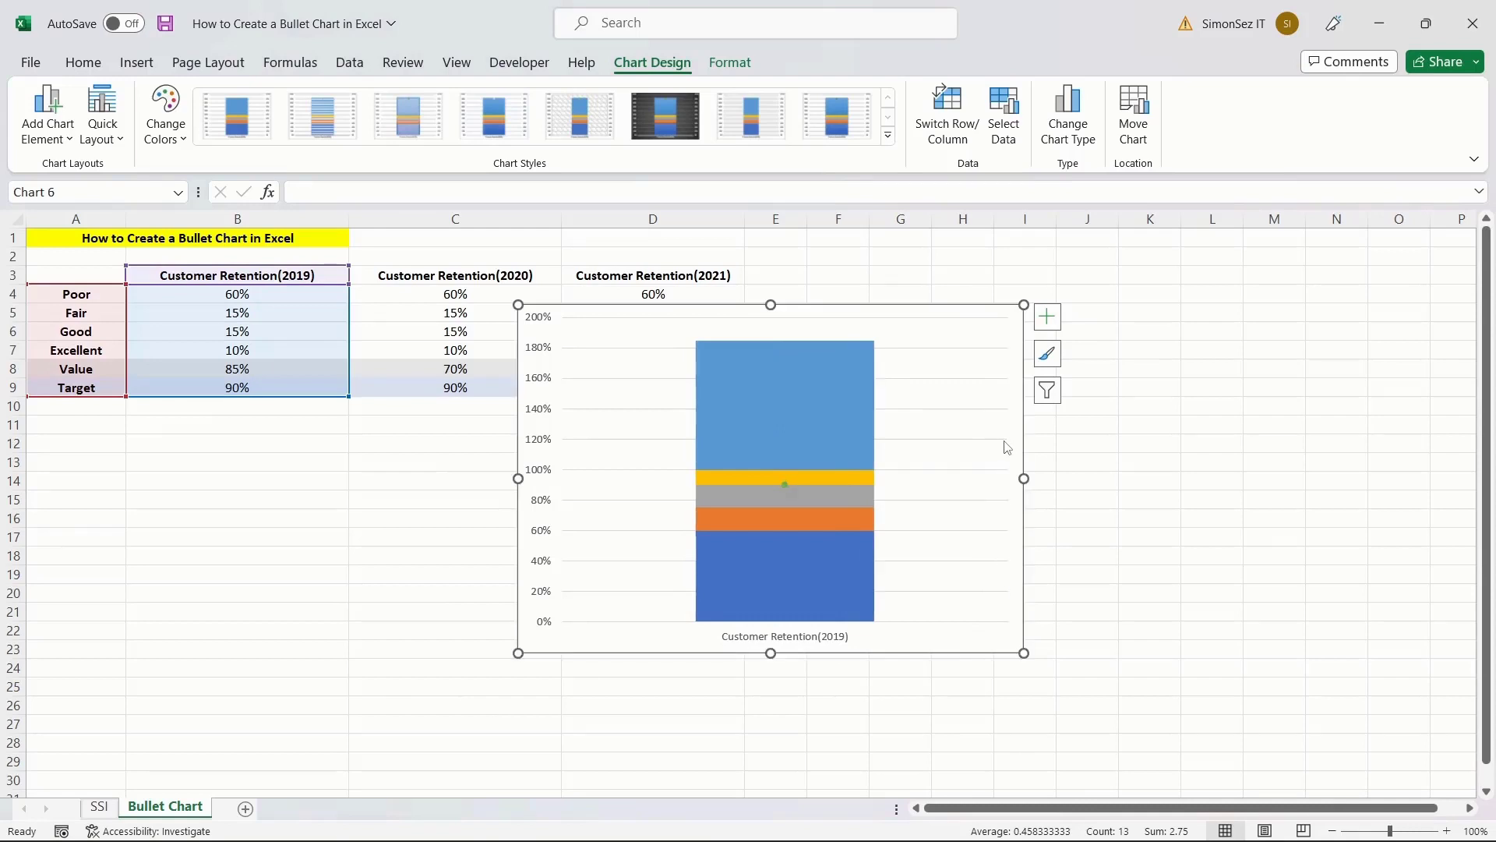
Step: Give the Target series a built-in long dash marker and increase the marker size
mouse_move(787, 489)
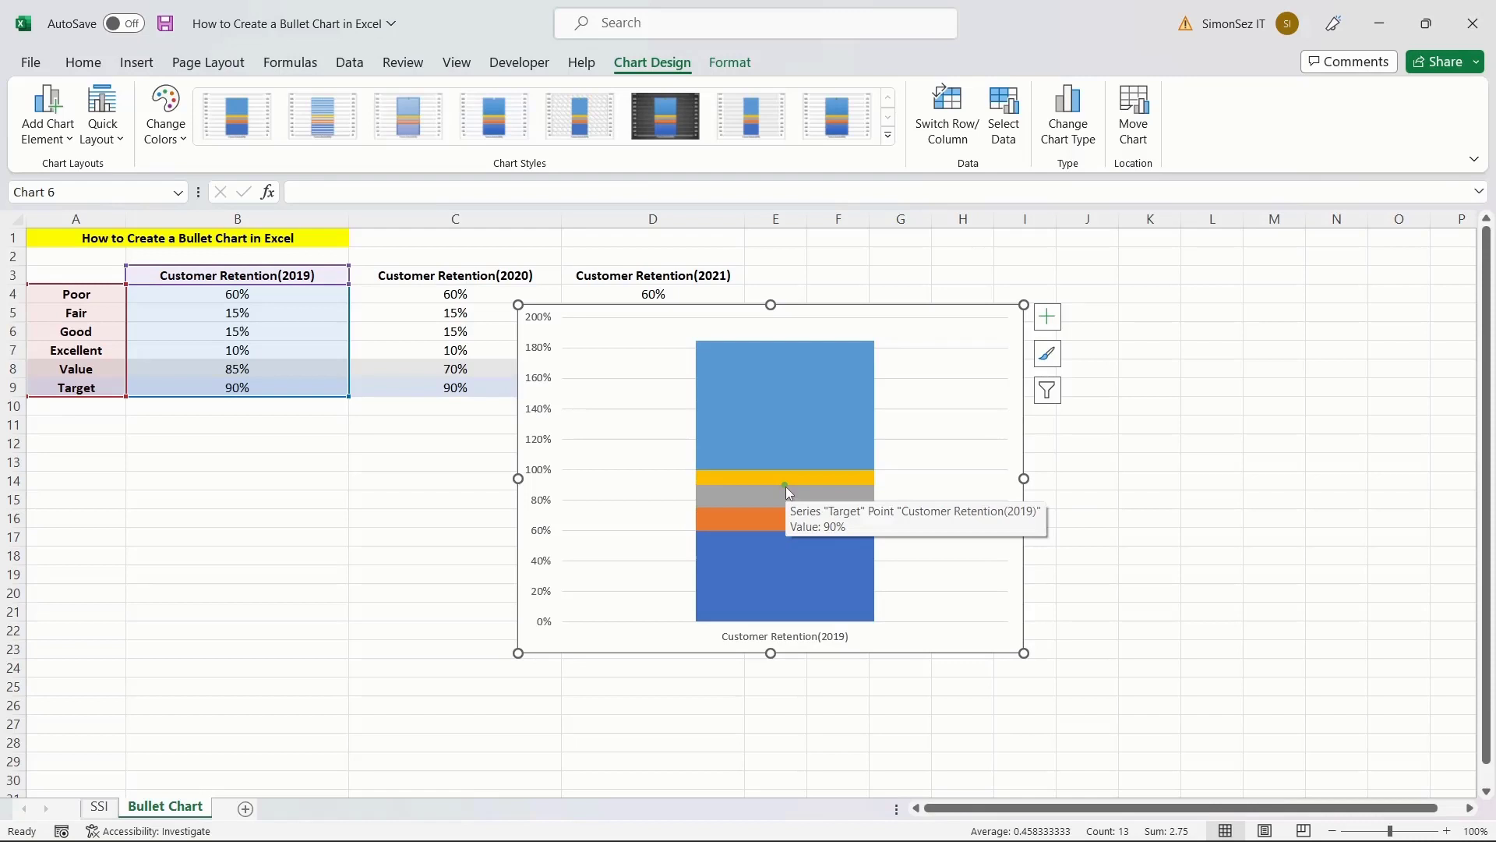
right_click(786, 487)
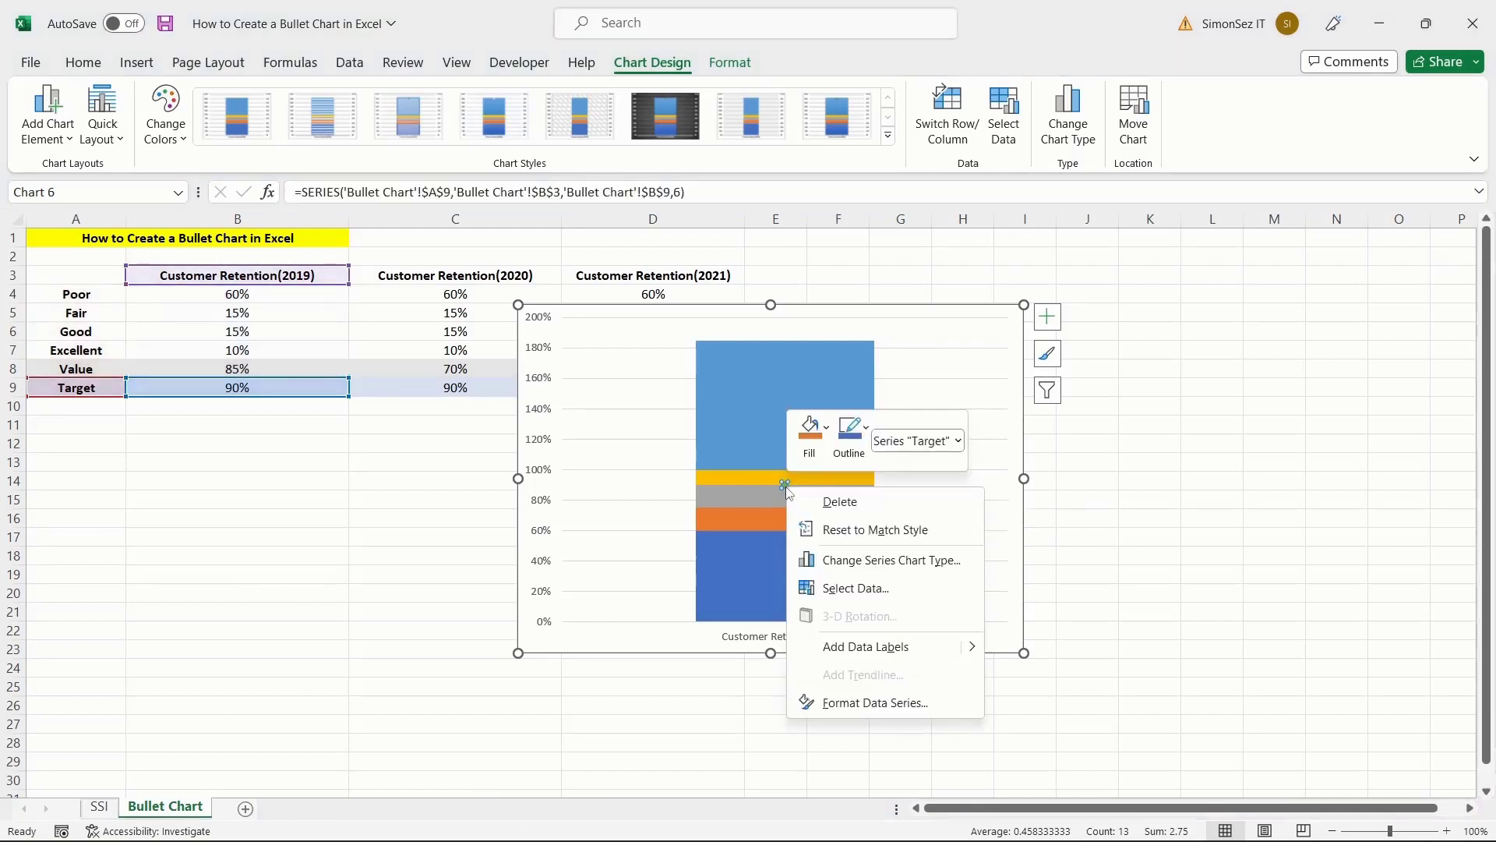
click(873, 703)
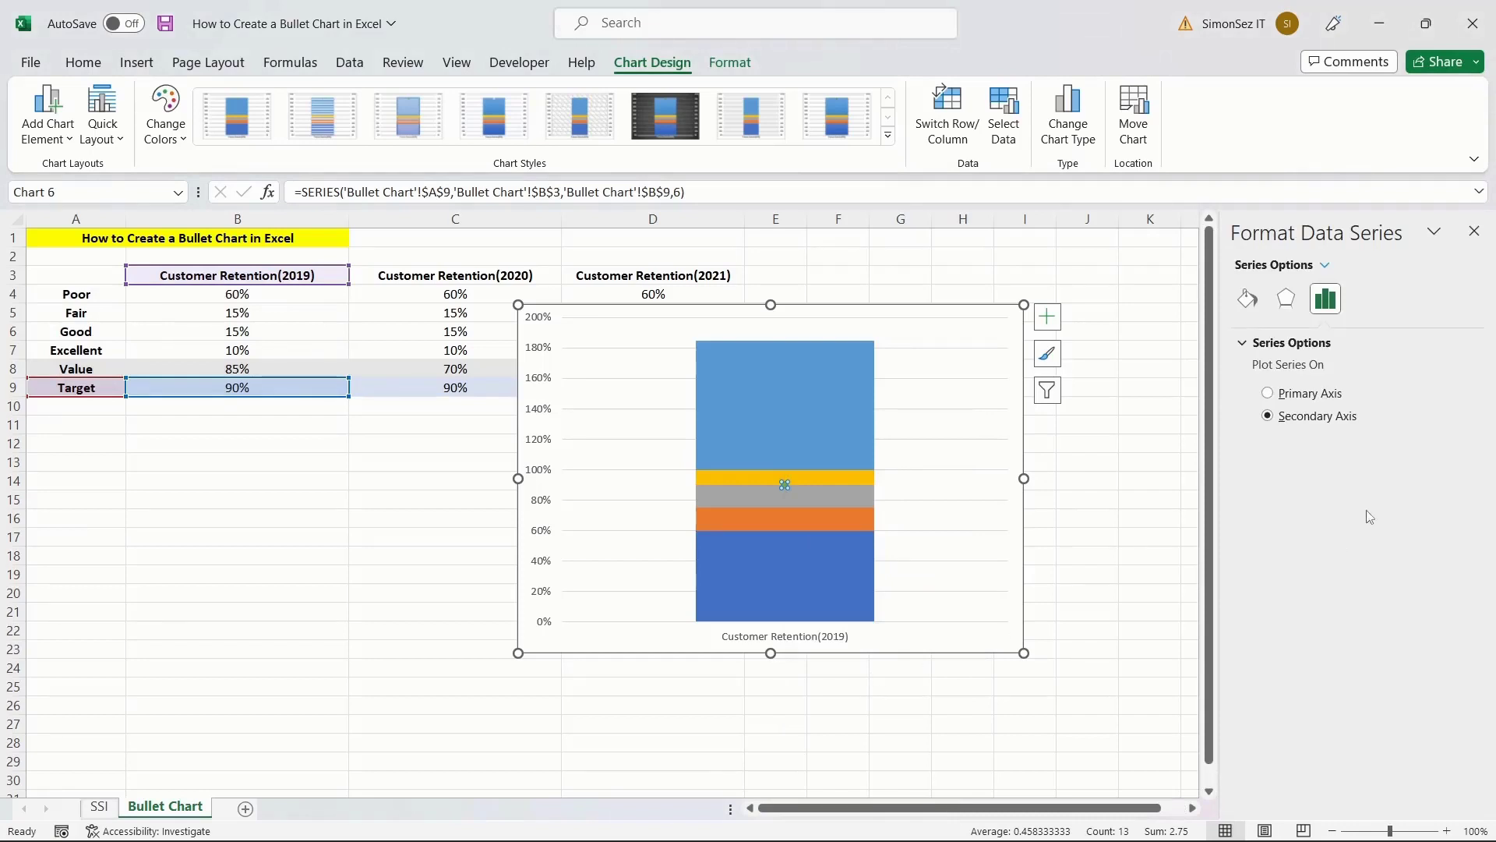
click(1248, 298)
click(1318, 344)
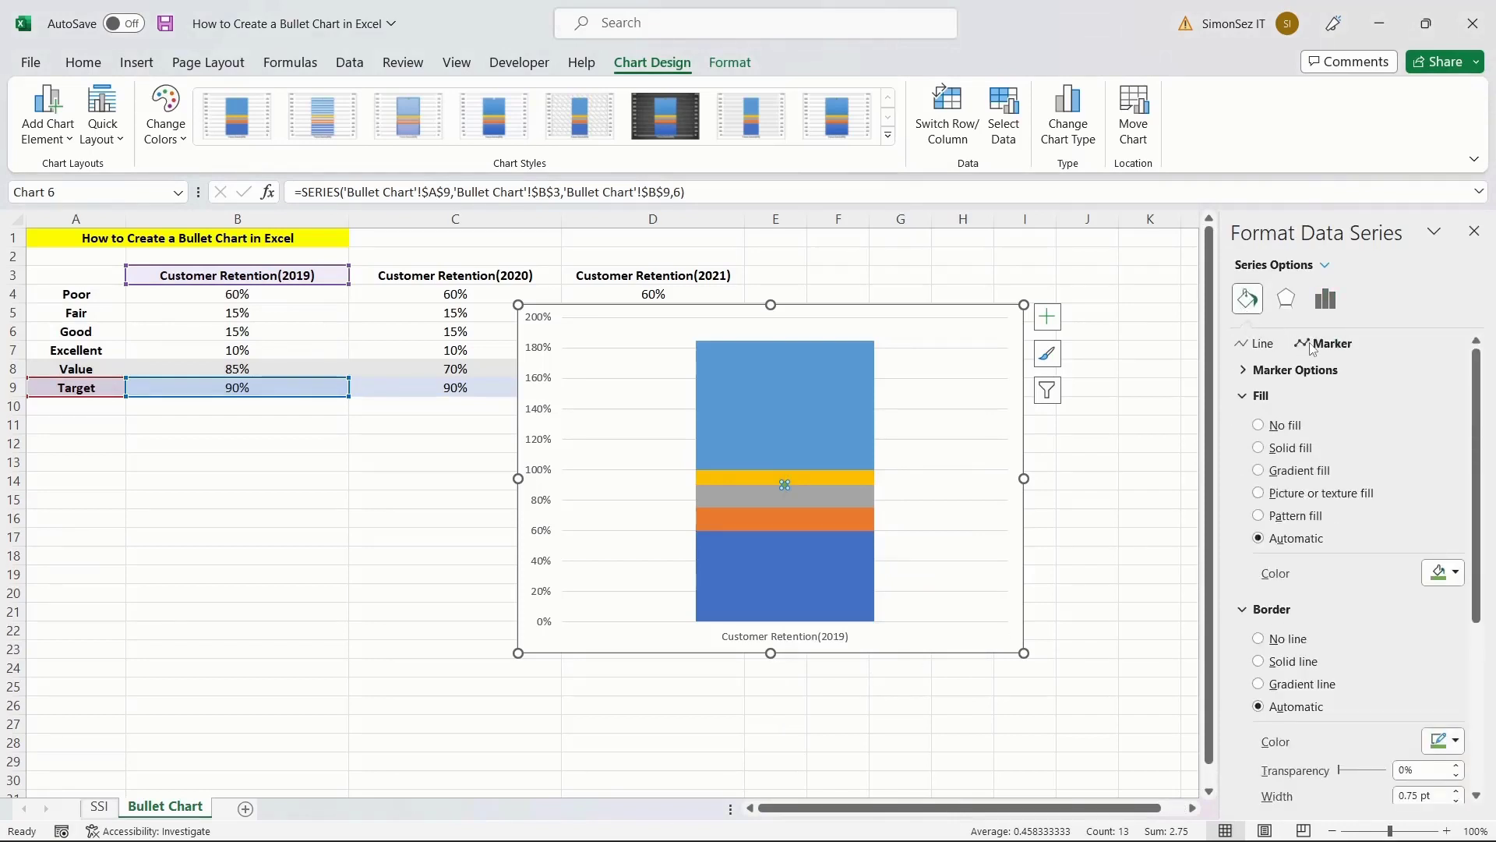
click(1273, 444)
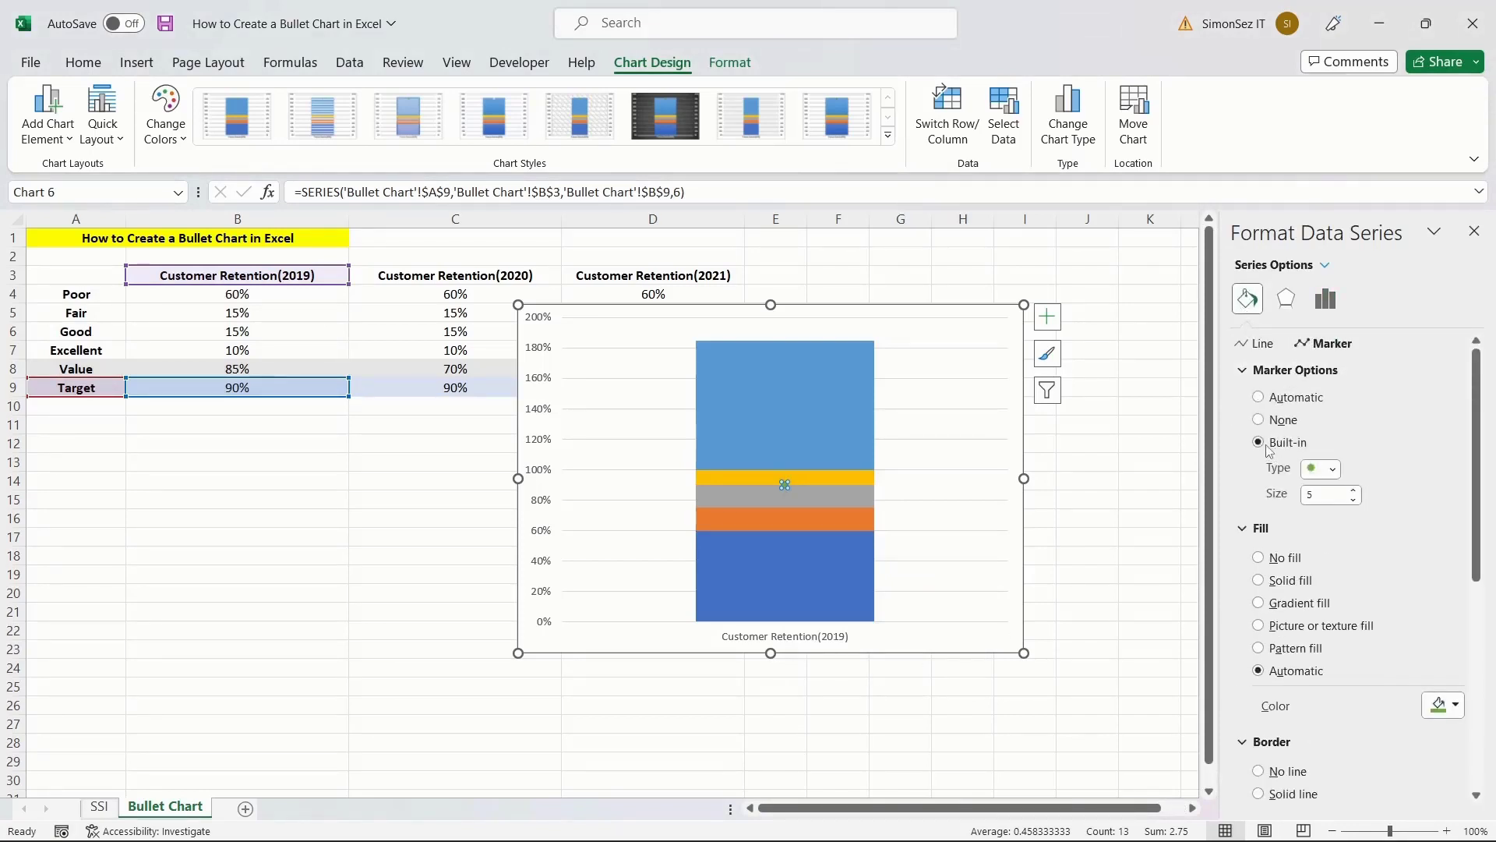
click(1334, 469)
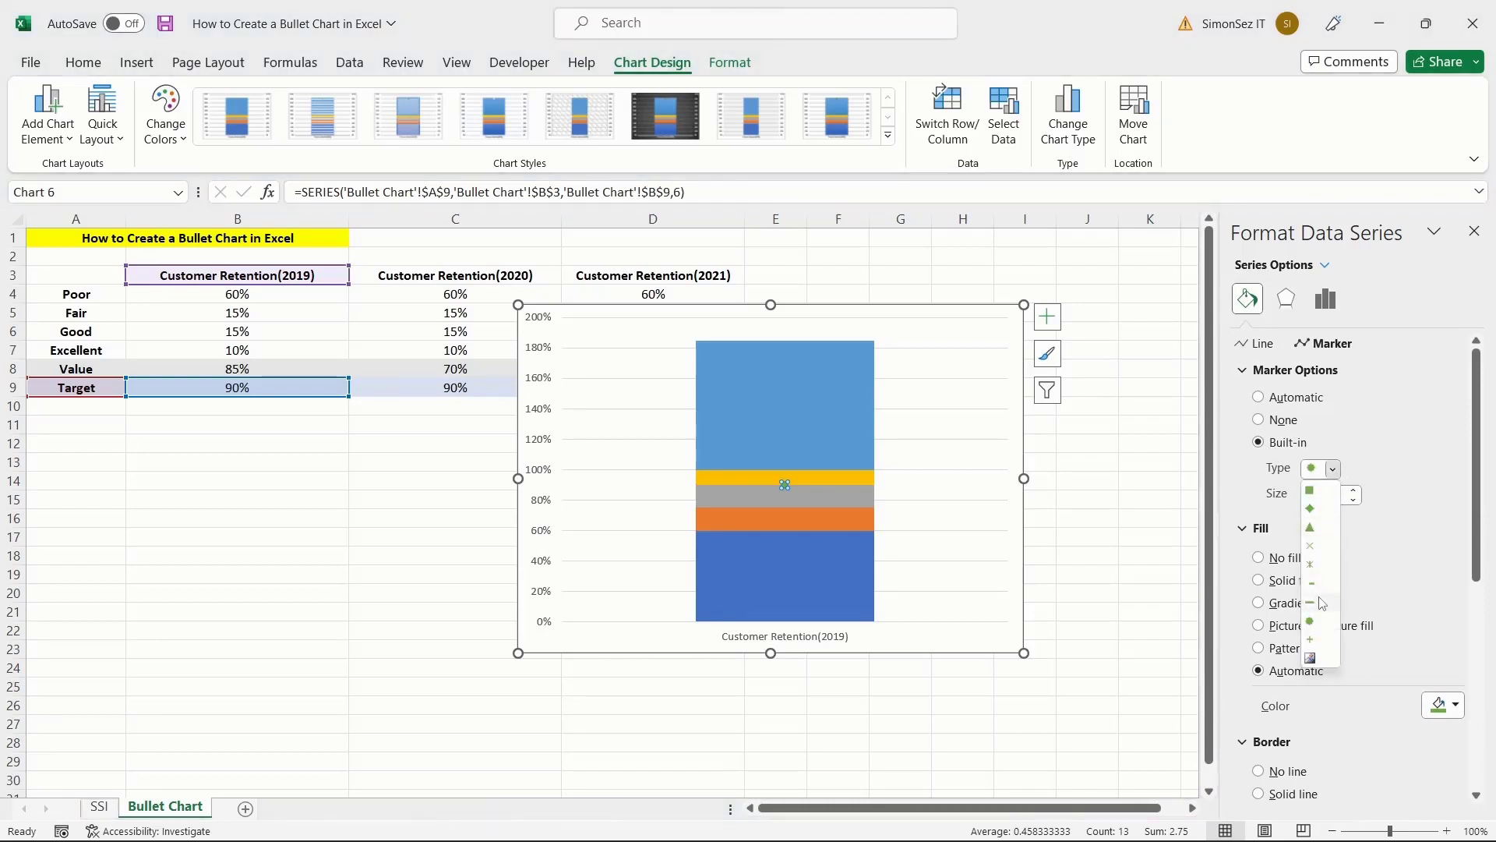
click(1317, 602)
click(1339, 496)
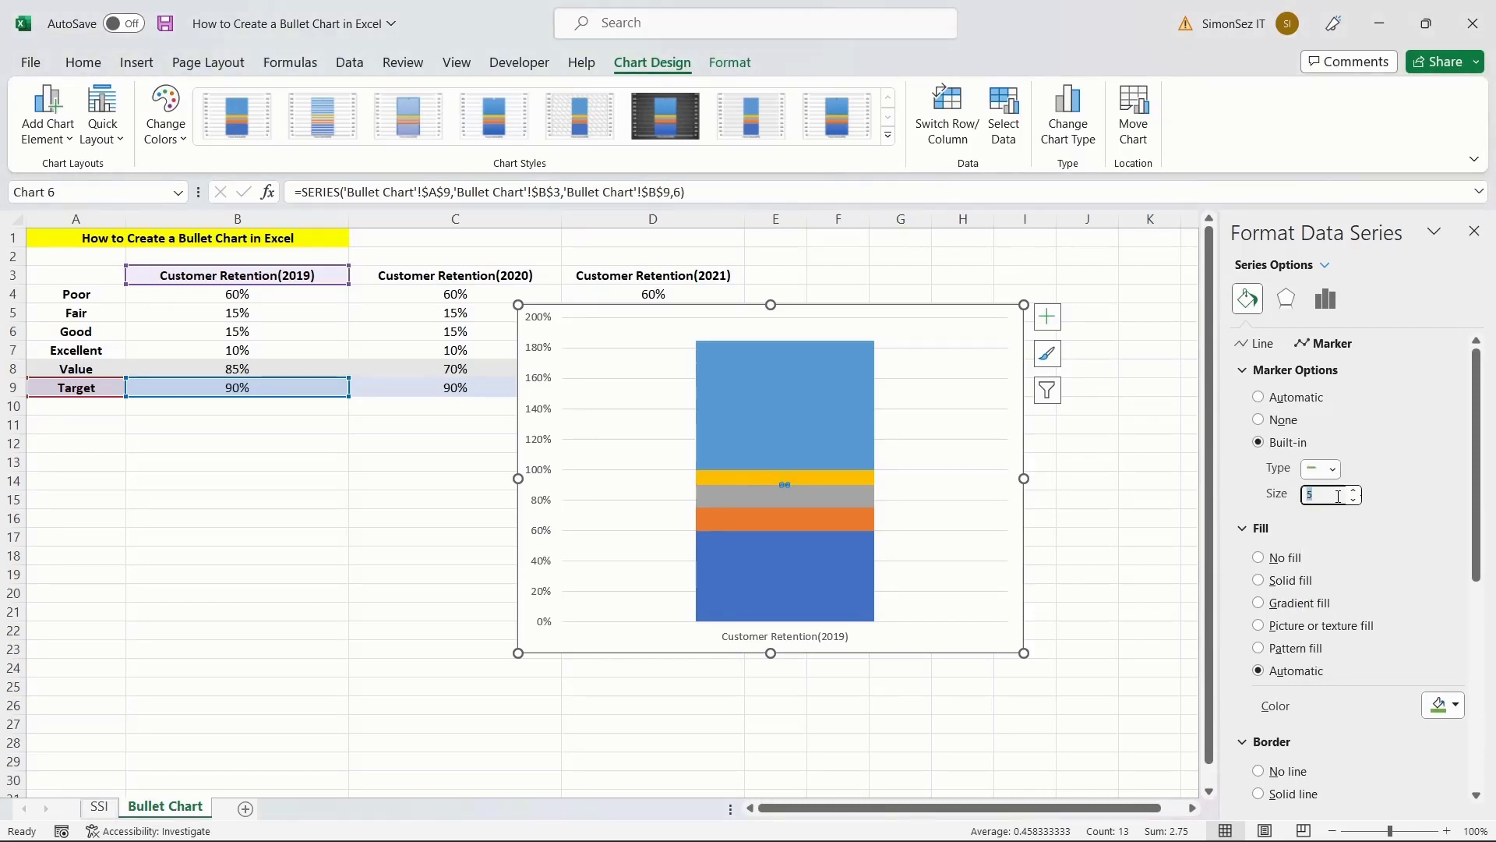
key(Return)
Step: Plot the Value series on the secondary axis, keeping it as a stacked column
click(838, 413)
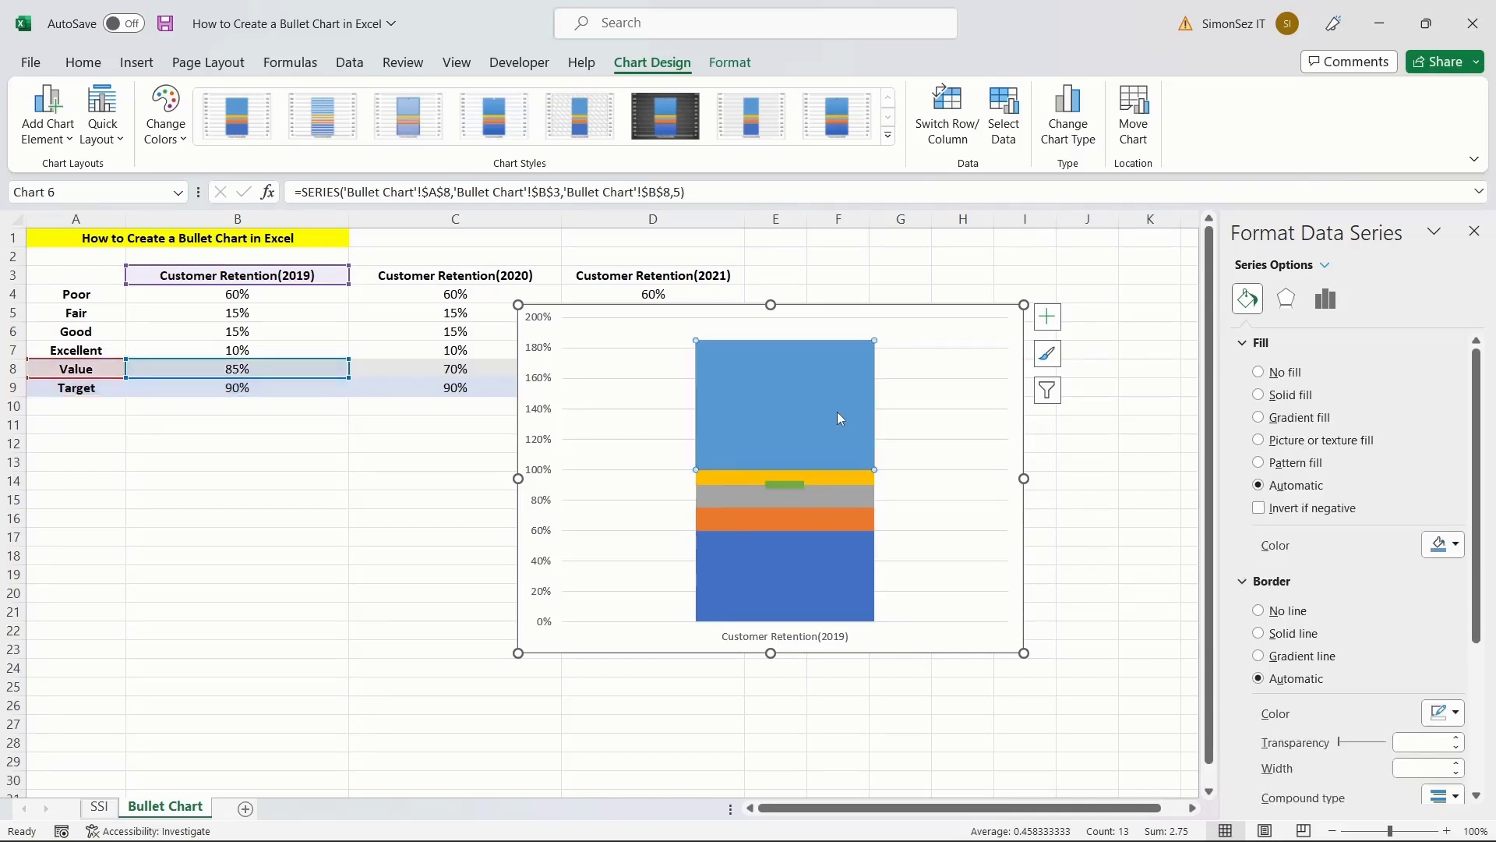
right_click(839, 418)
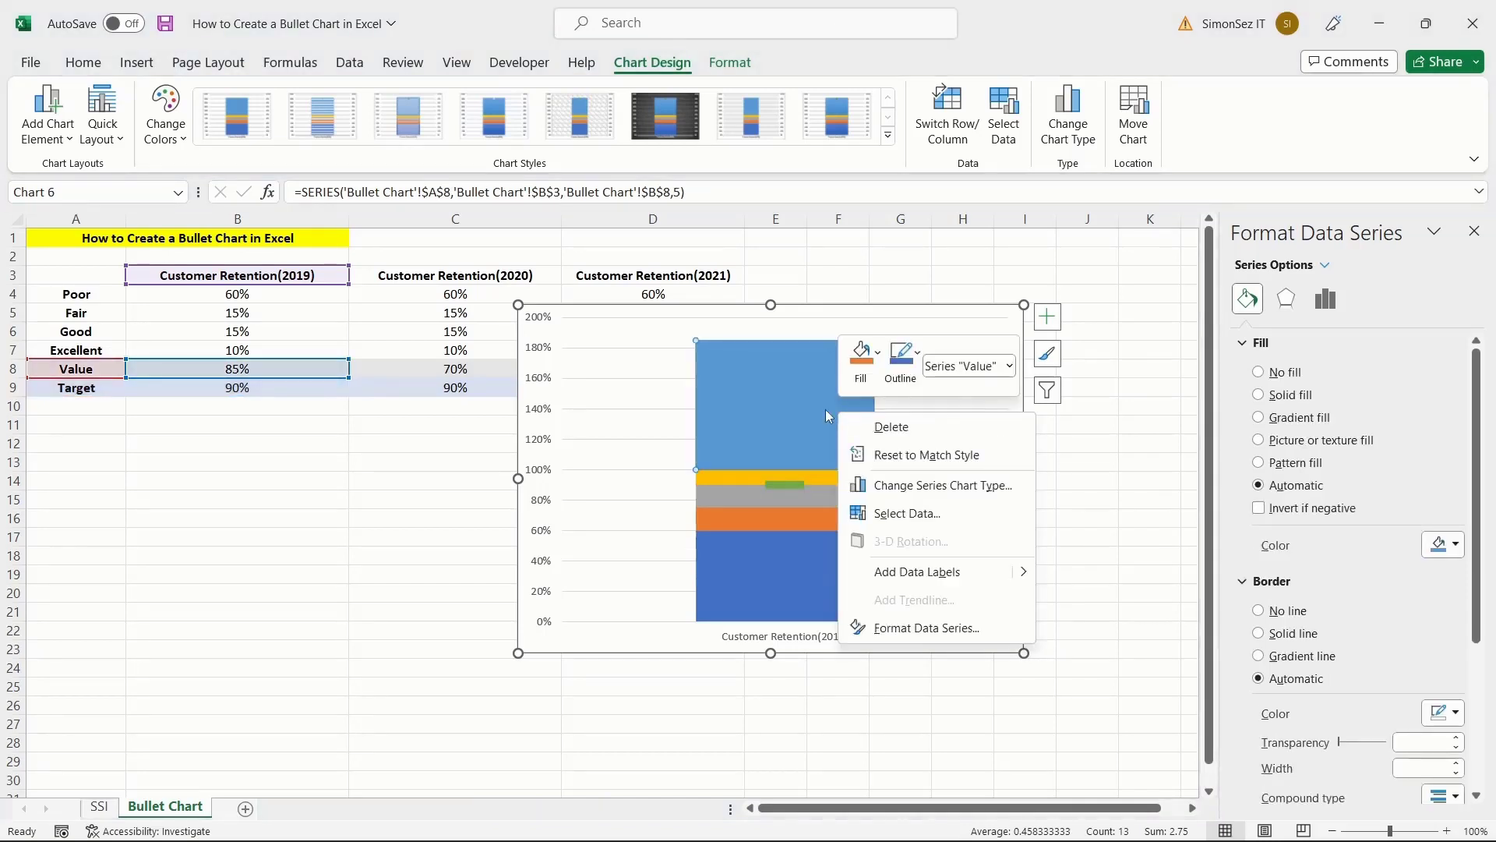
click(912, 488)
scroll(919, 592, down, 2)
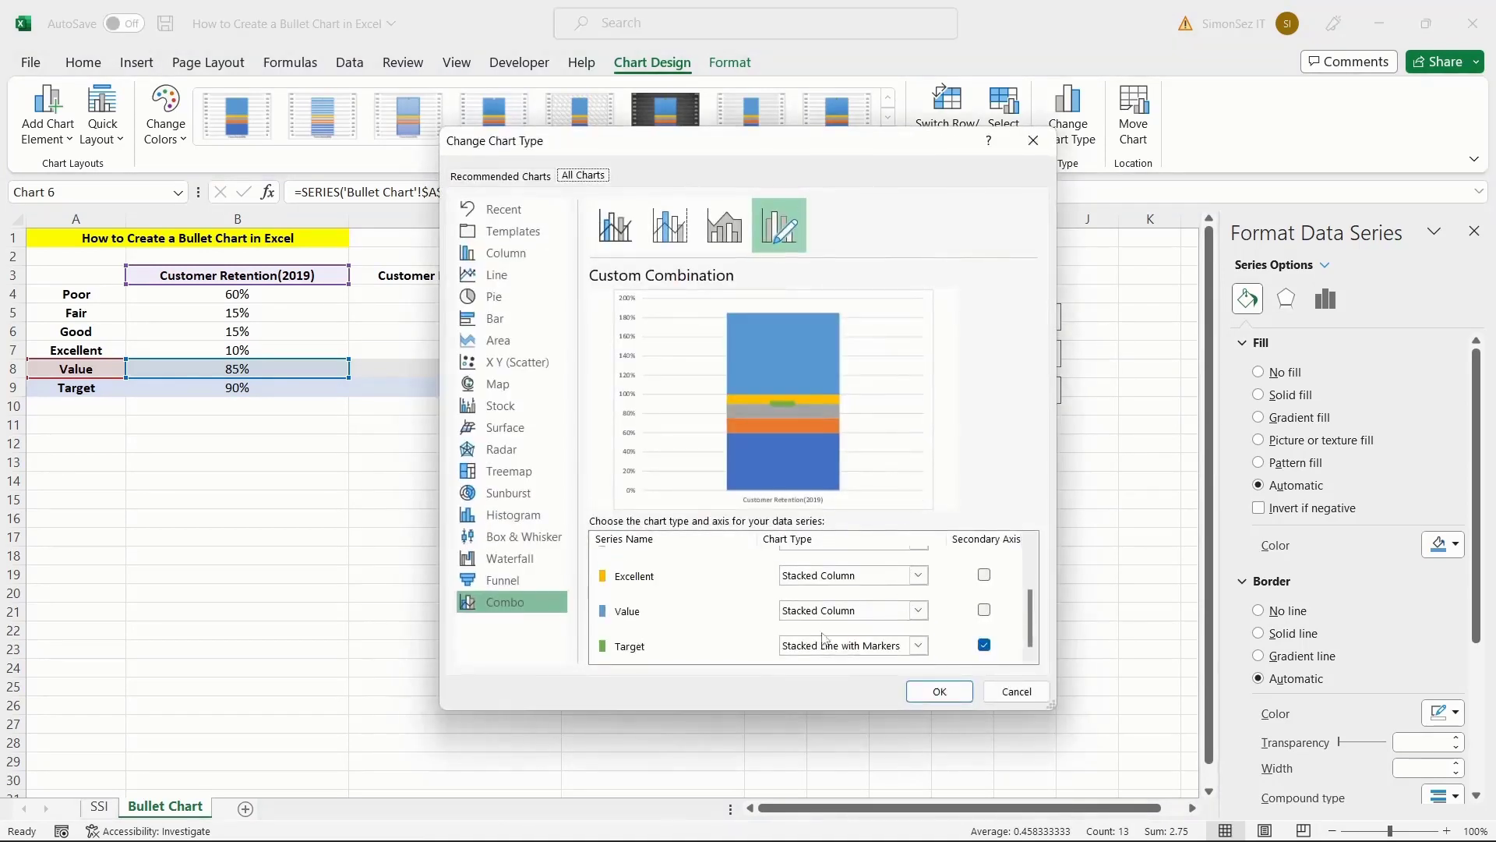
click(984, 610)
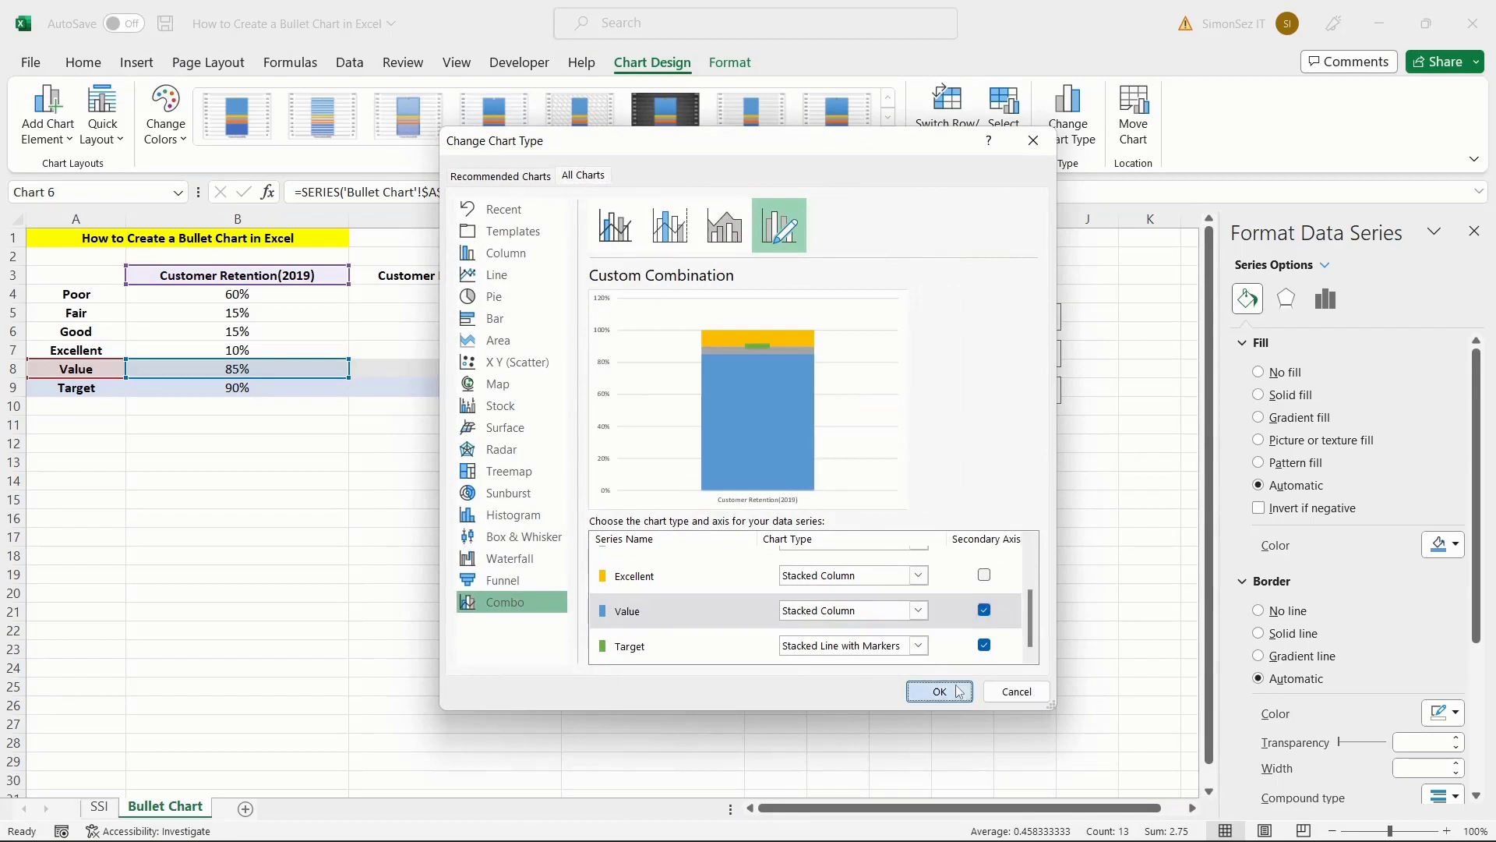
click(939, 692)
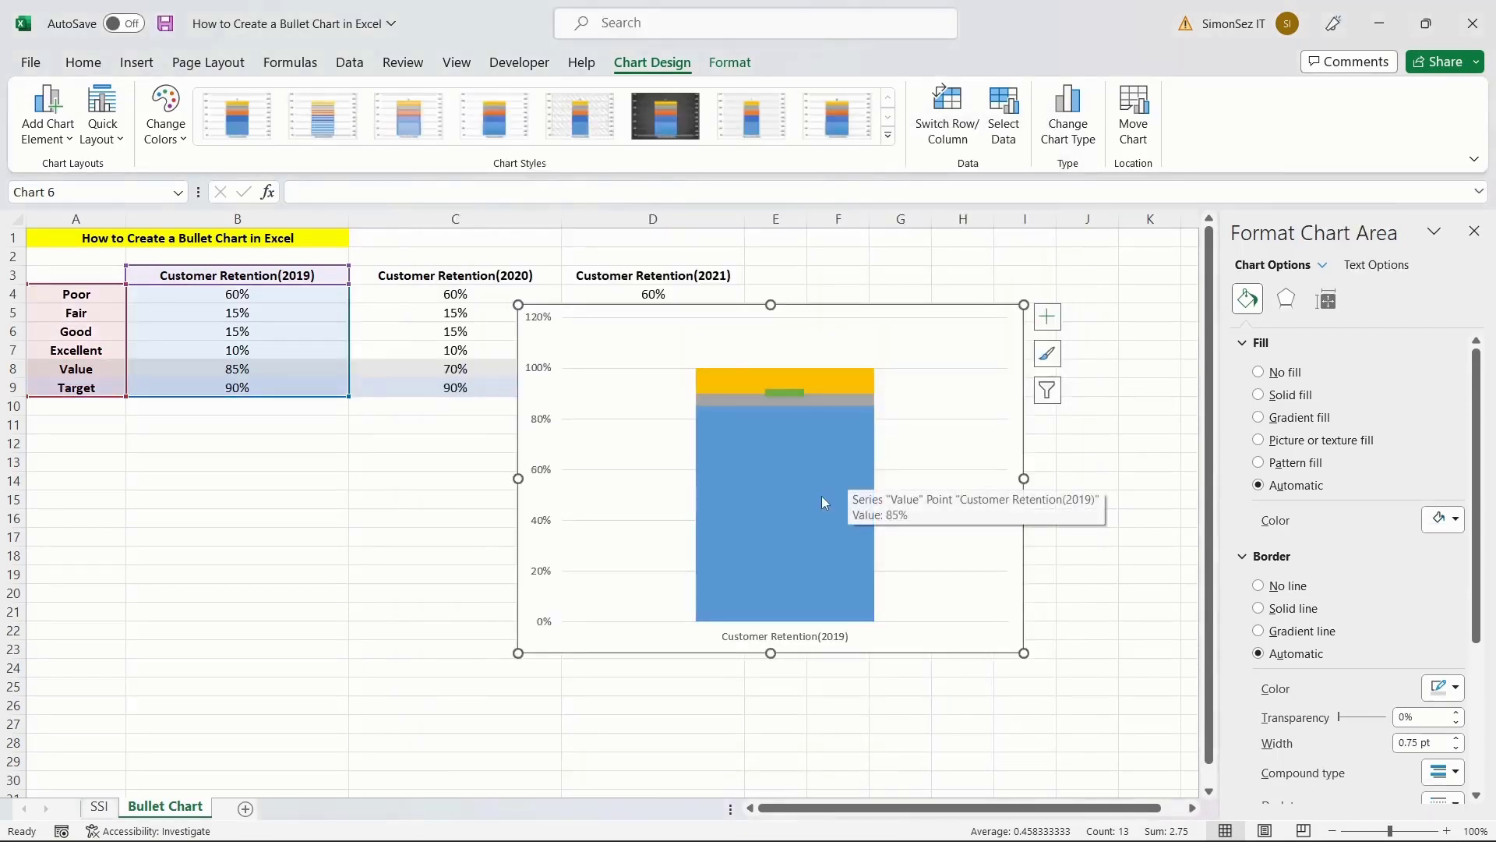
Step: Set the gap width of the Value column to 500% to make it narrower than the rating bands
click(823, 502)
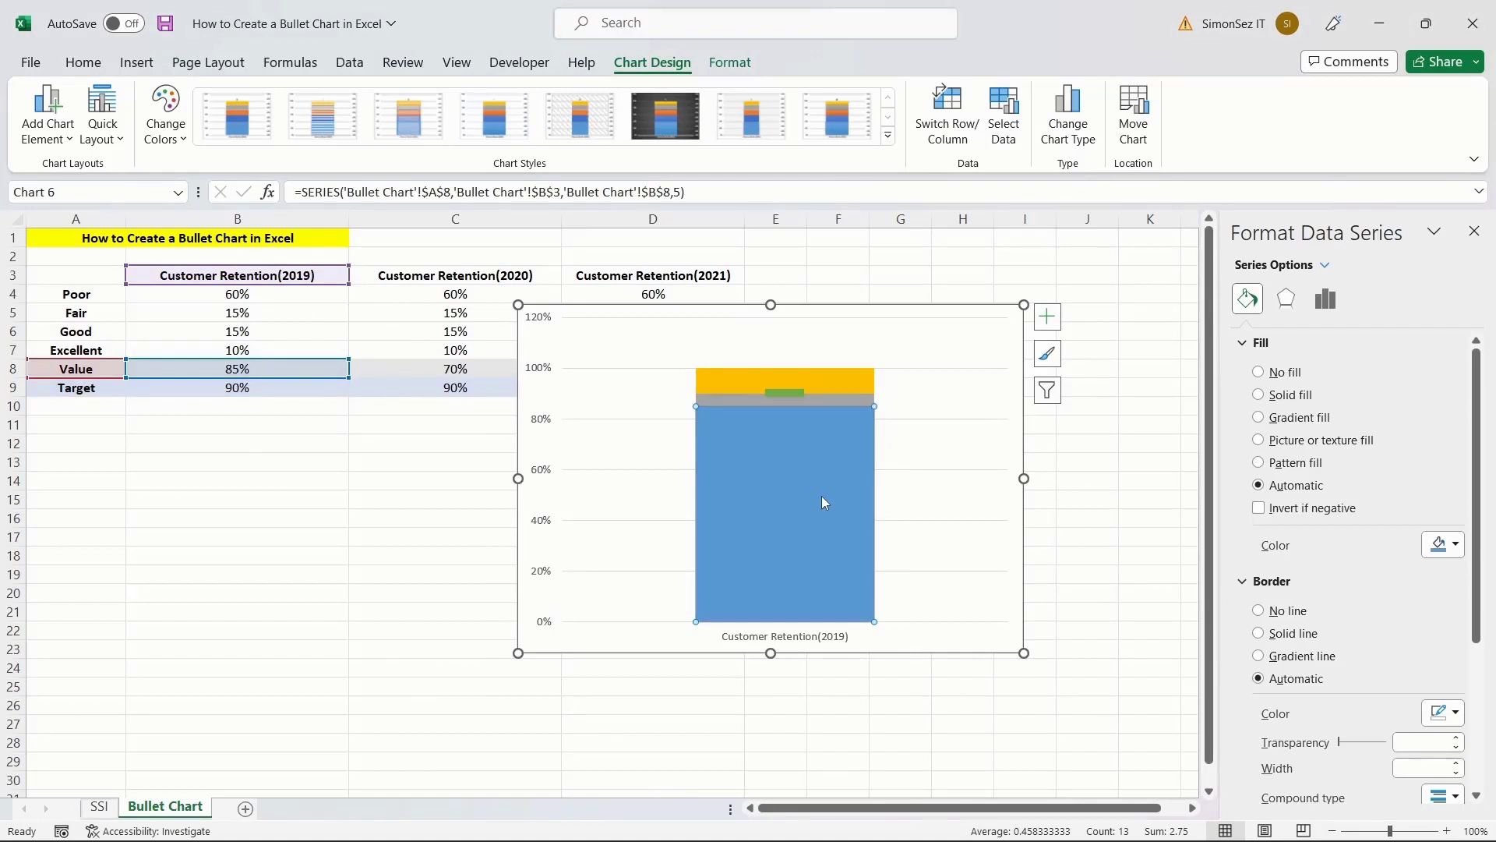
click(822, 497)
right_click(809, 501)
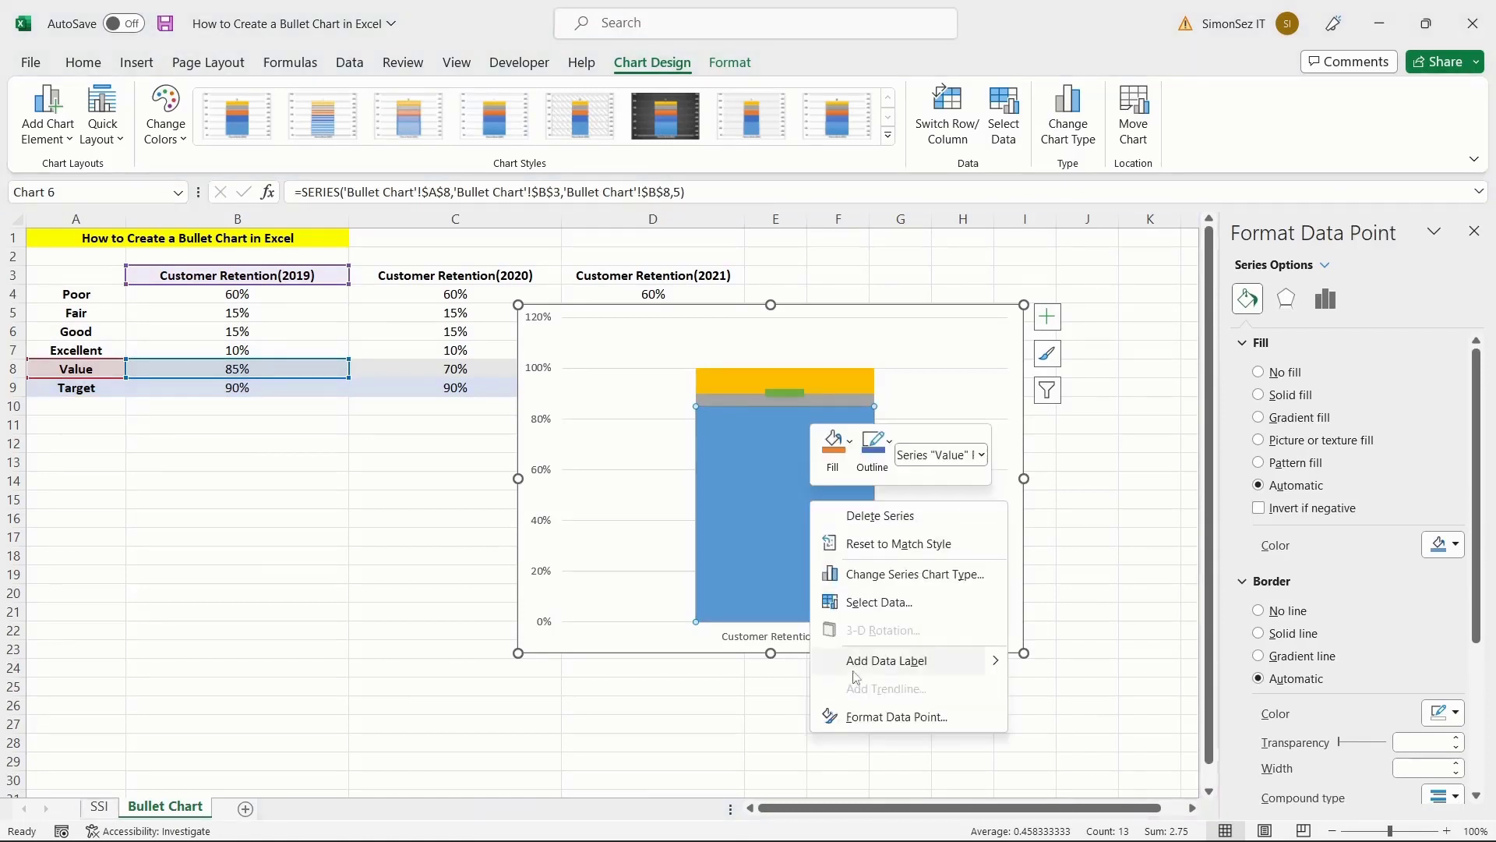
click(884, 711)
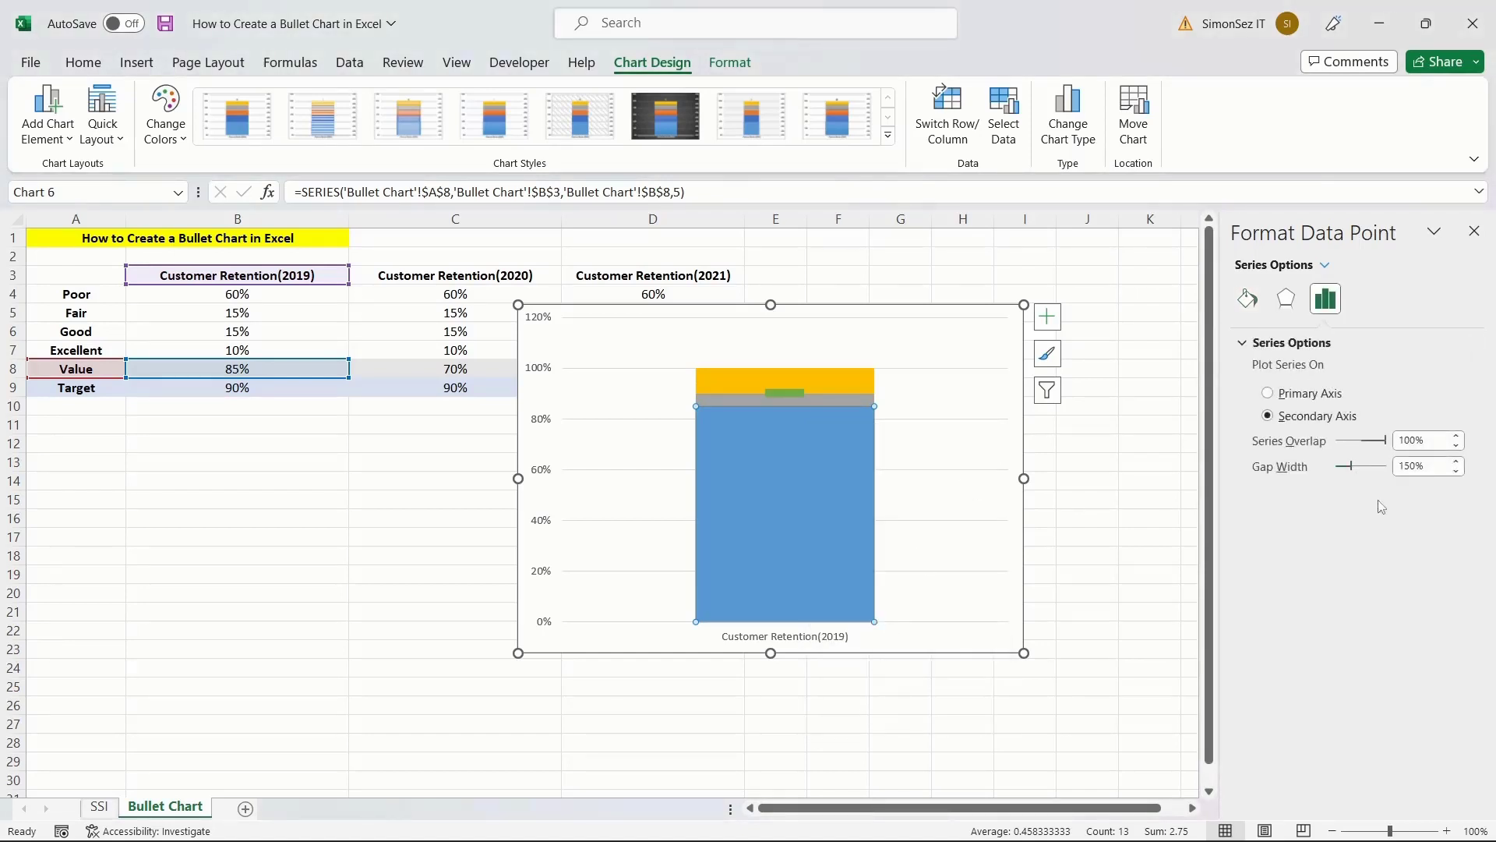
double_click(1439, 468)
text(500)
key(Return)
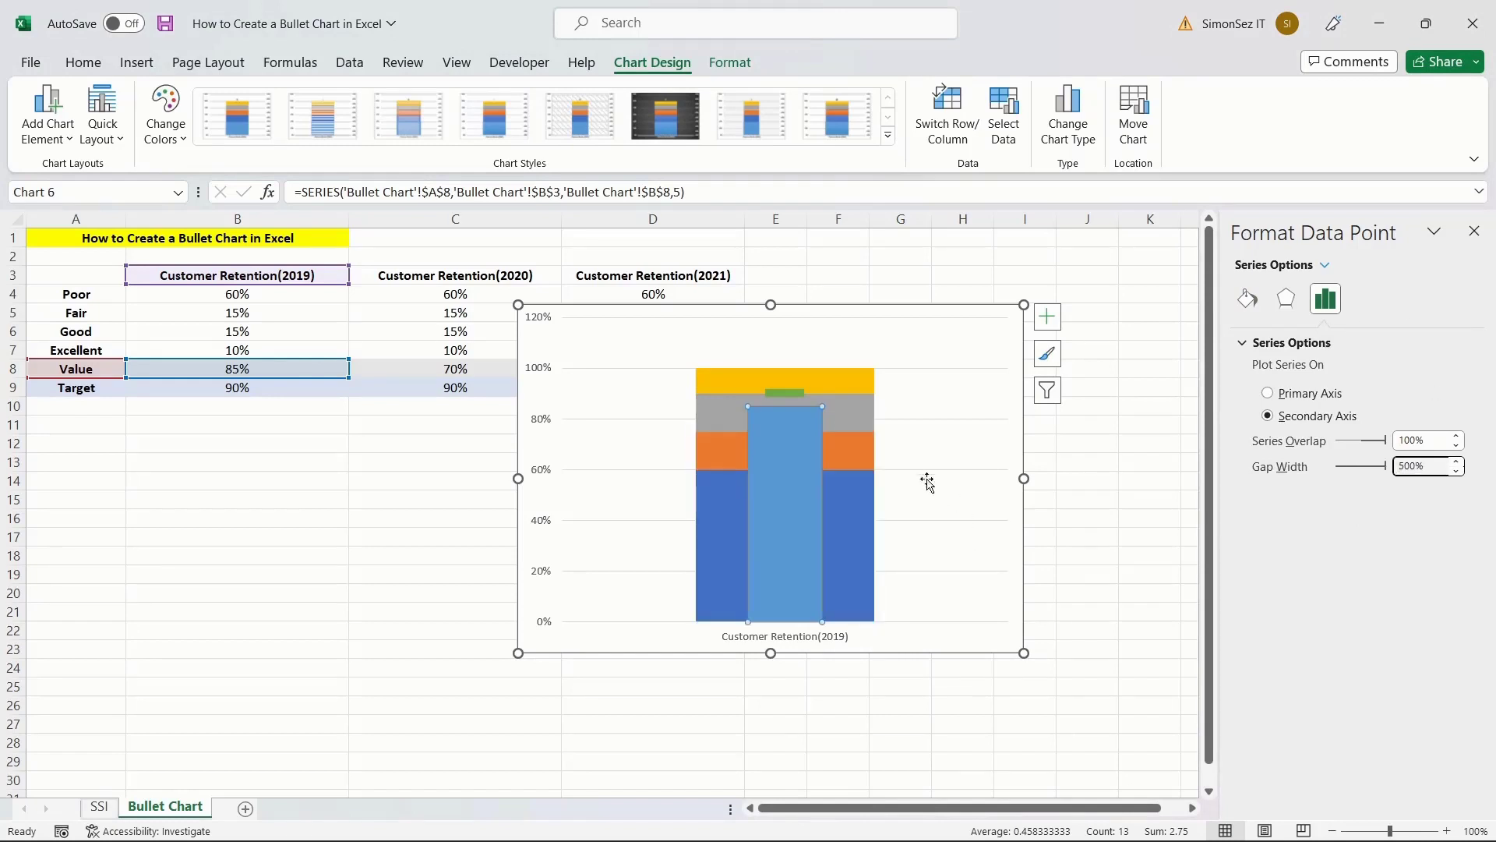
Step: Apply a solid gold theme color fill to the Excellent series
click(862, 390)
right_click(862, 390)
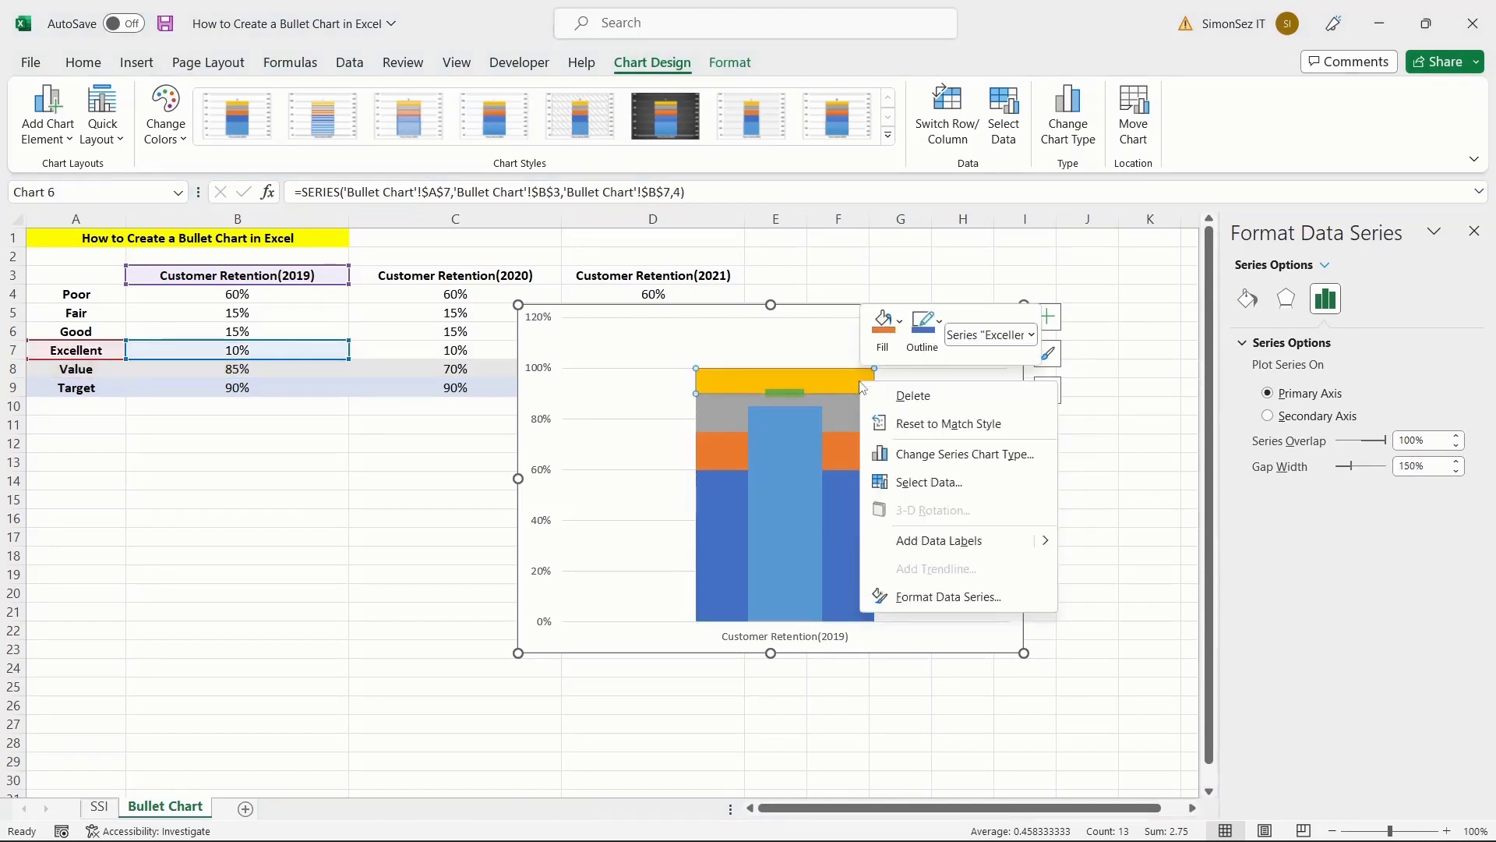
click(908, 593)
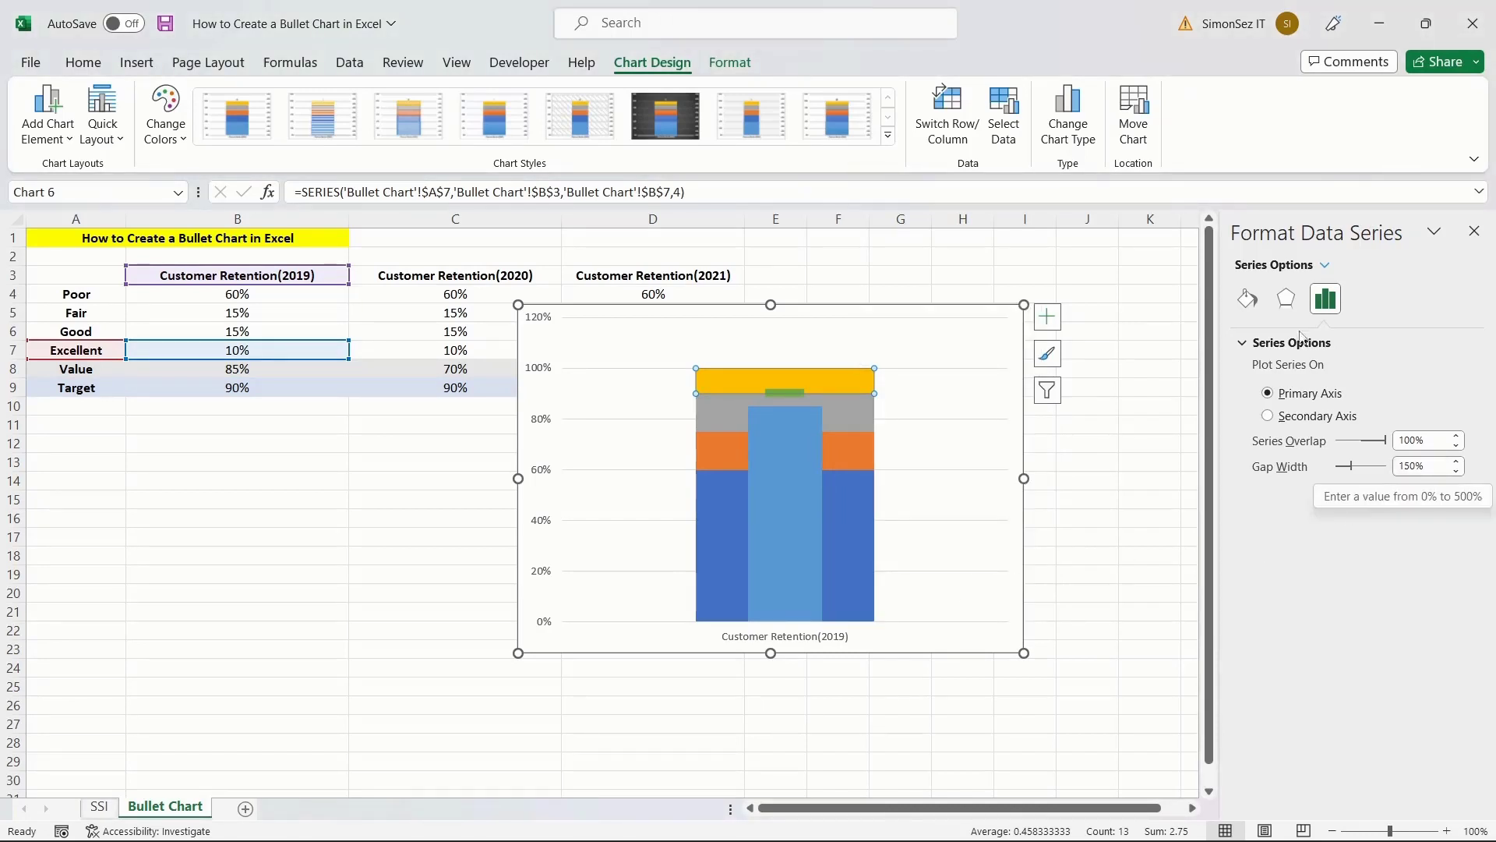
click(1247, 299)
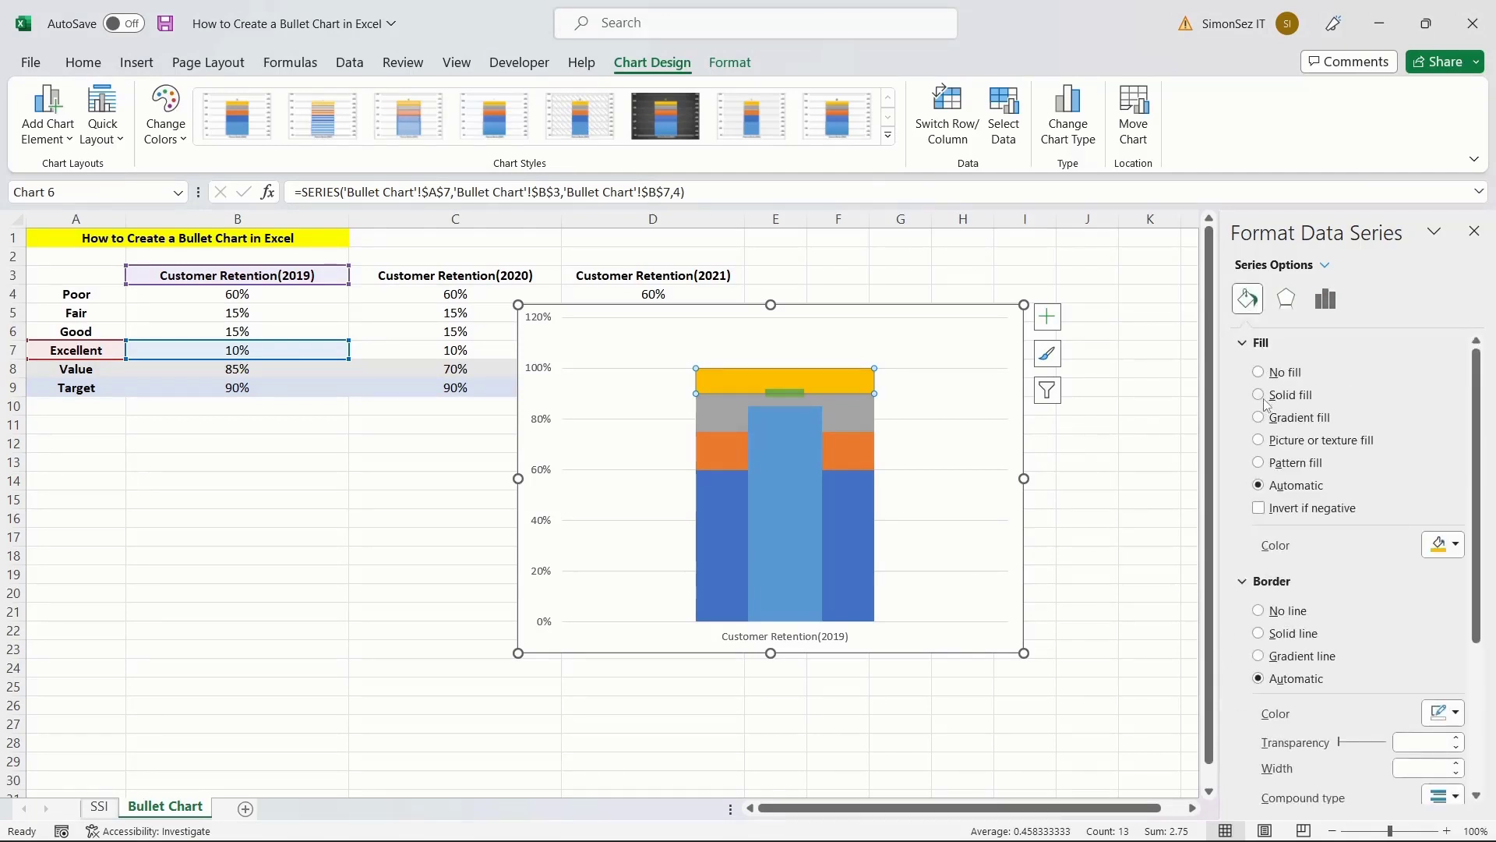
click(1266, 399)
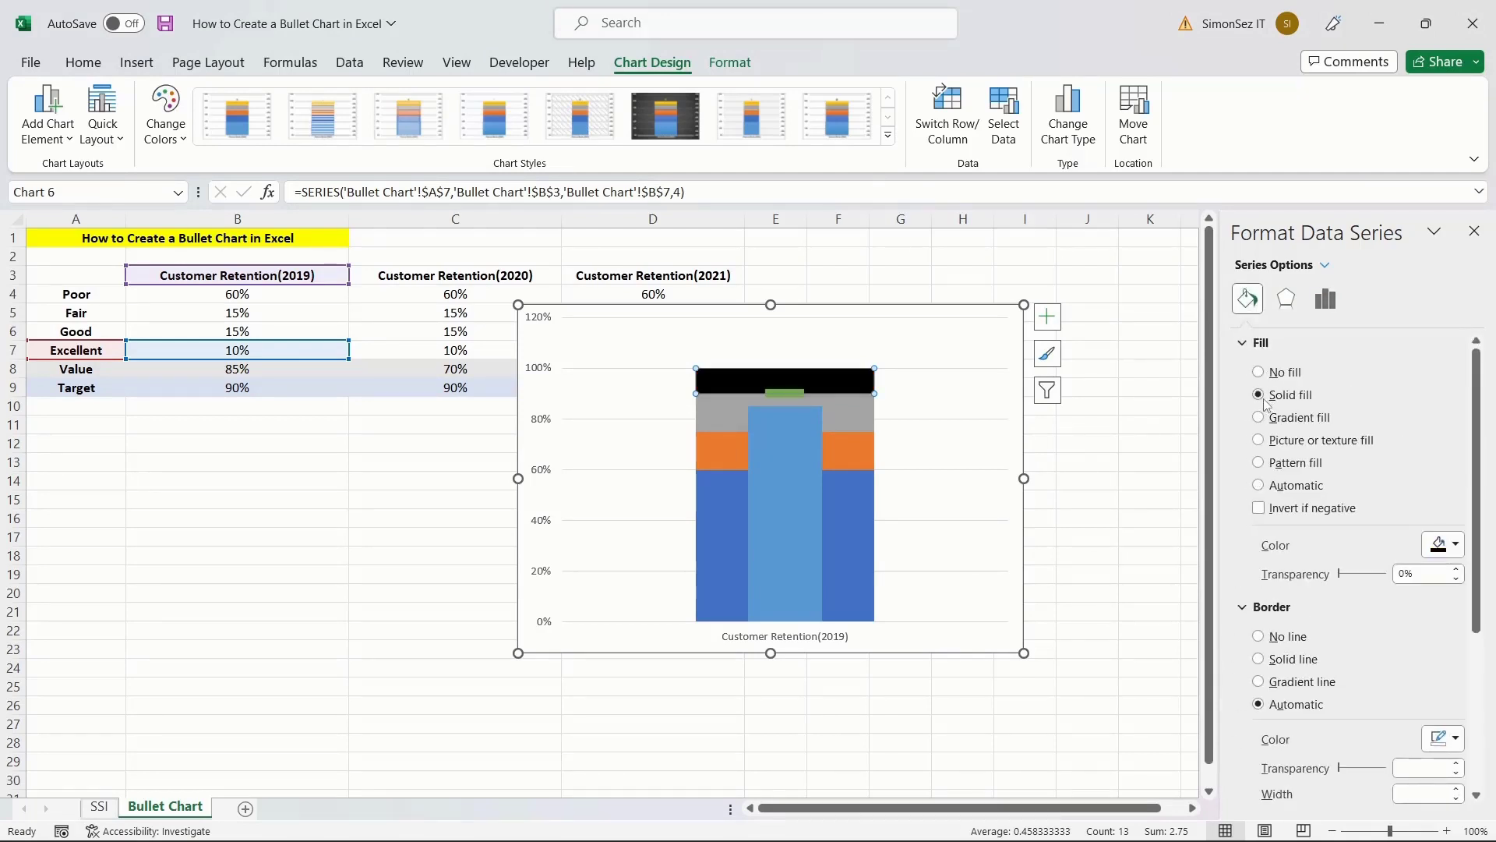
click(1446, 544)
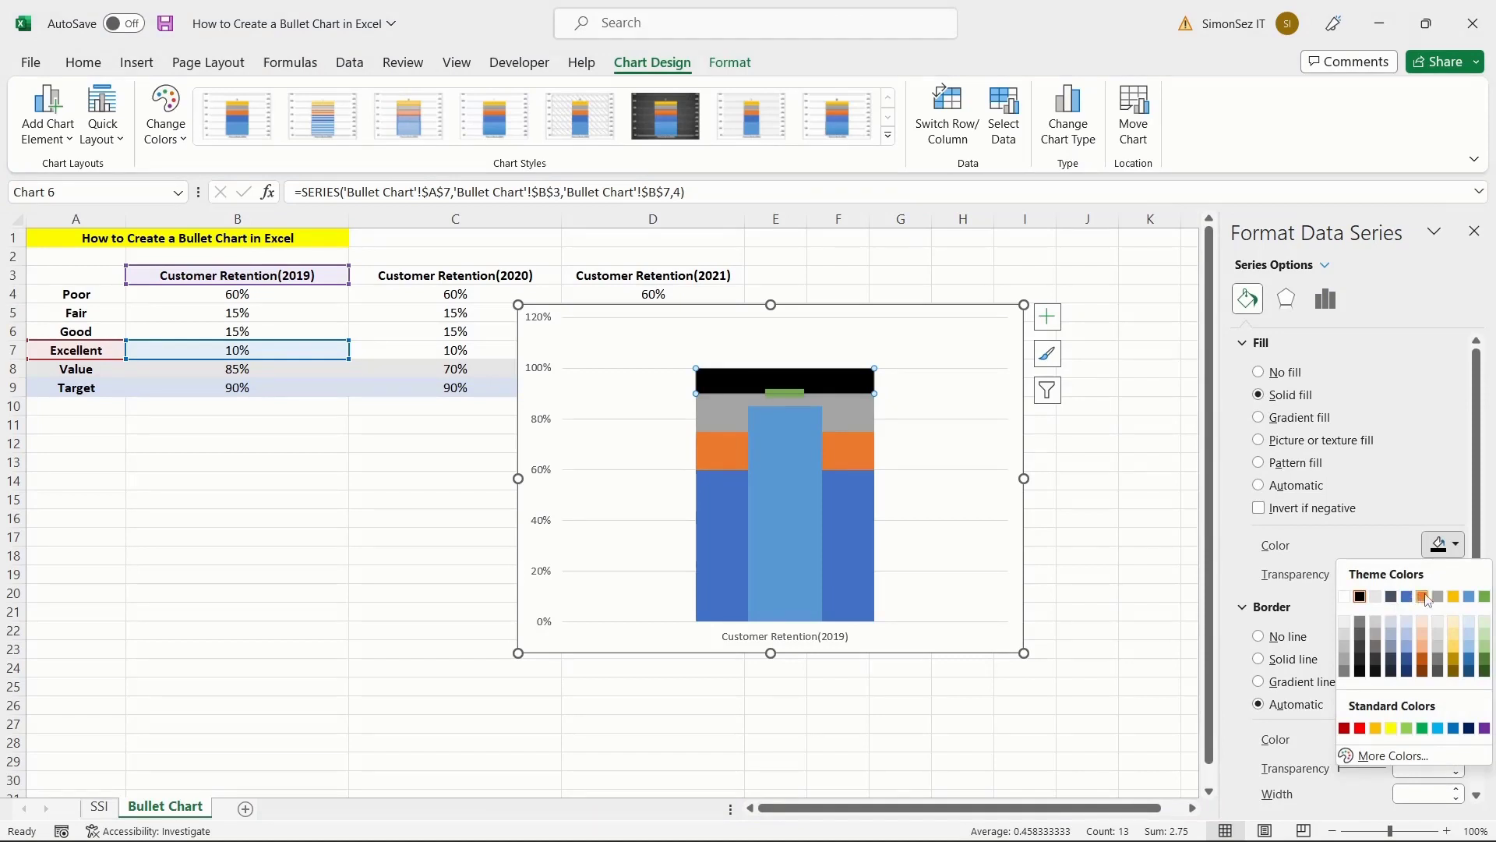
click(1454, 596)
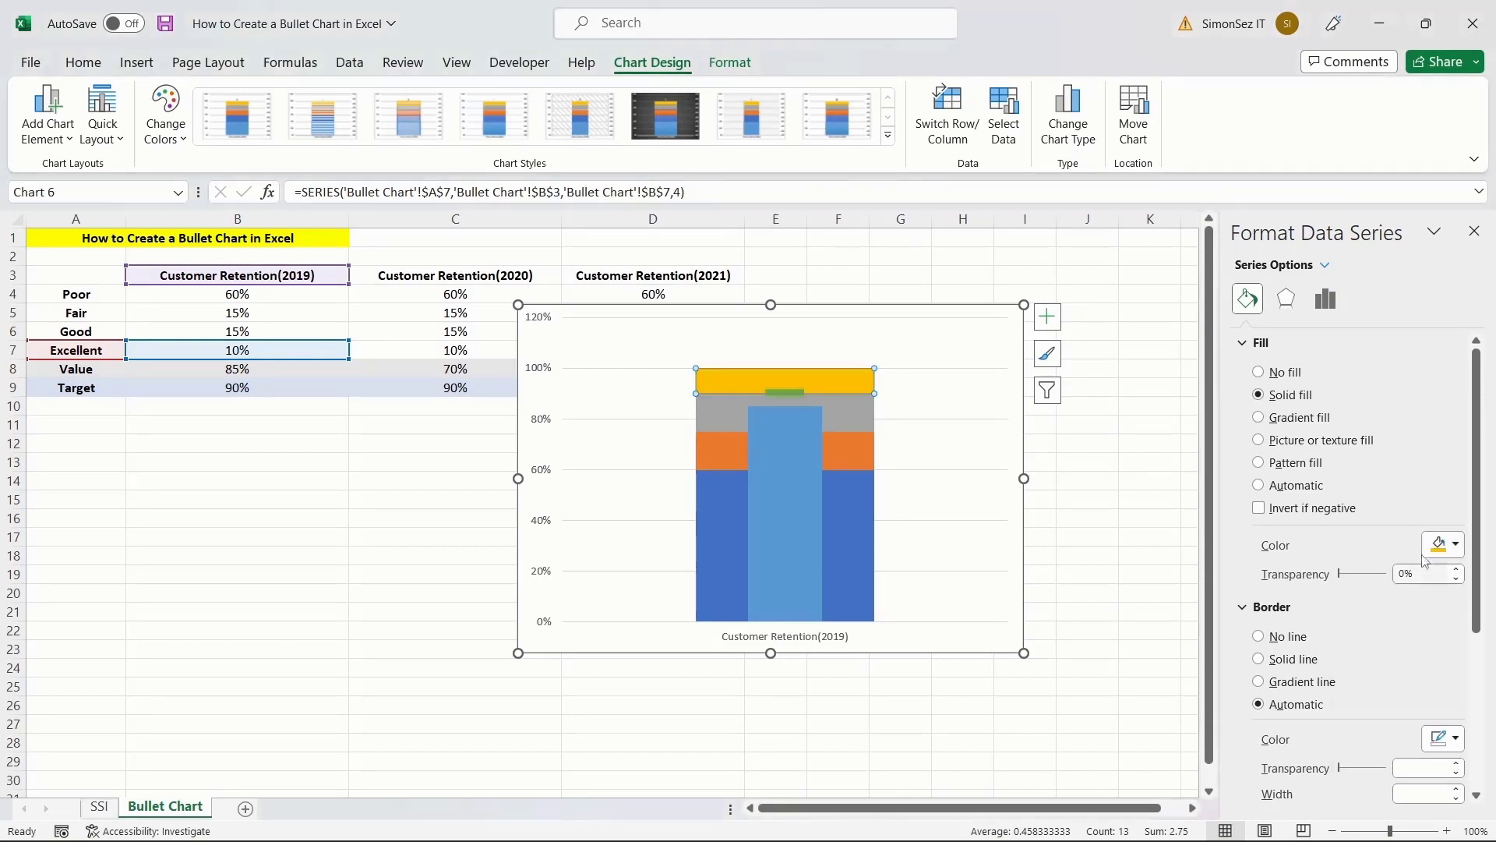
Step: Set the gap width of the rating columns on the primary axis to 300% and deselect the series
click(1325, 300)
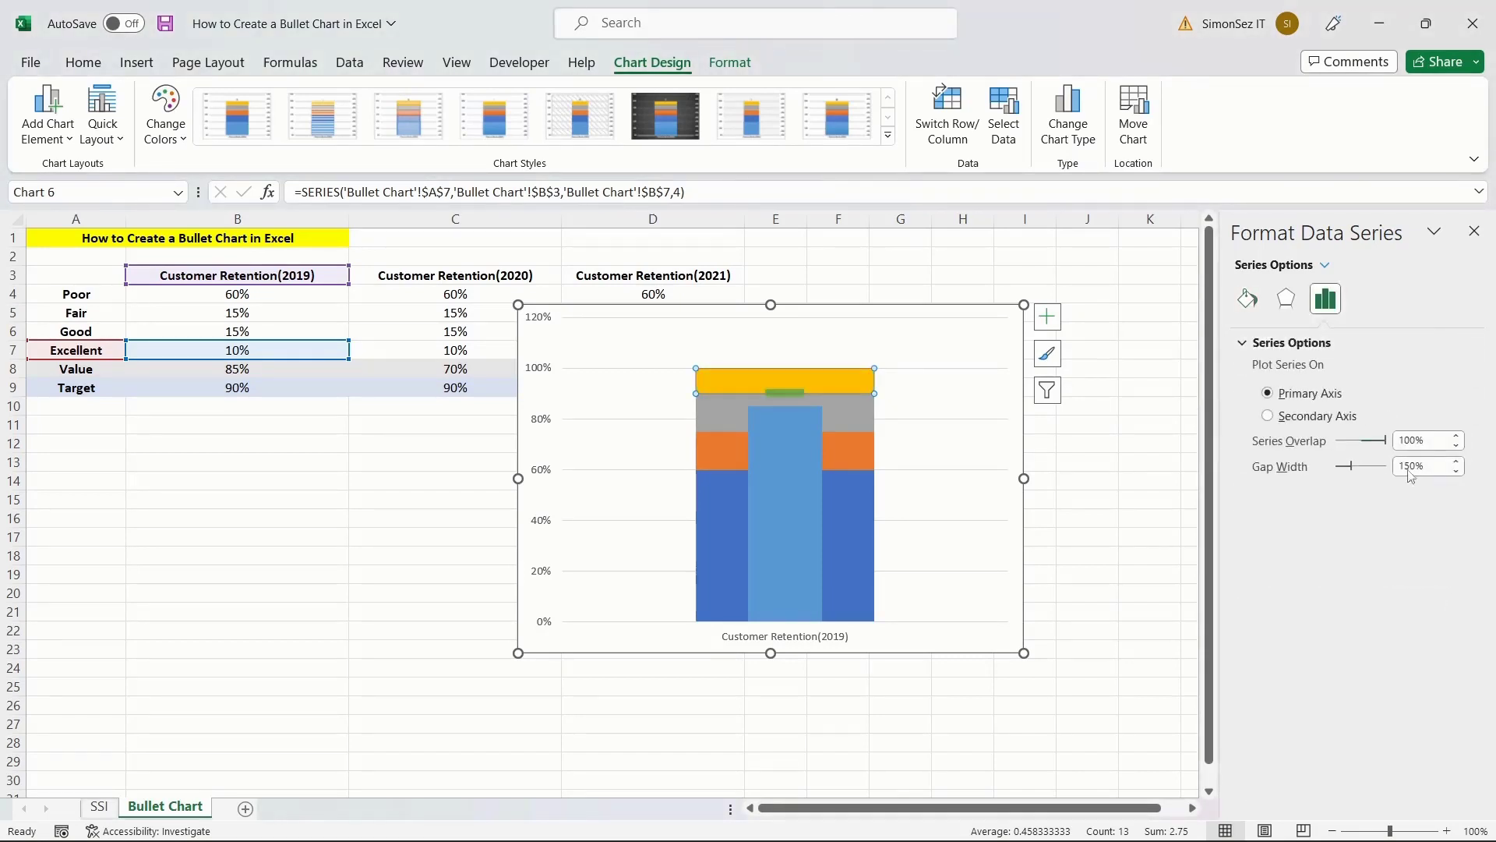
click(1436, 466)
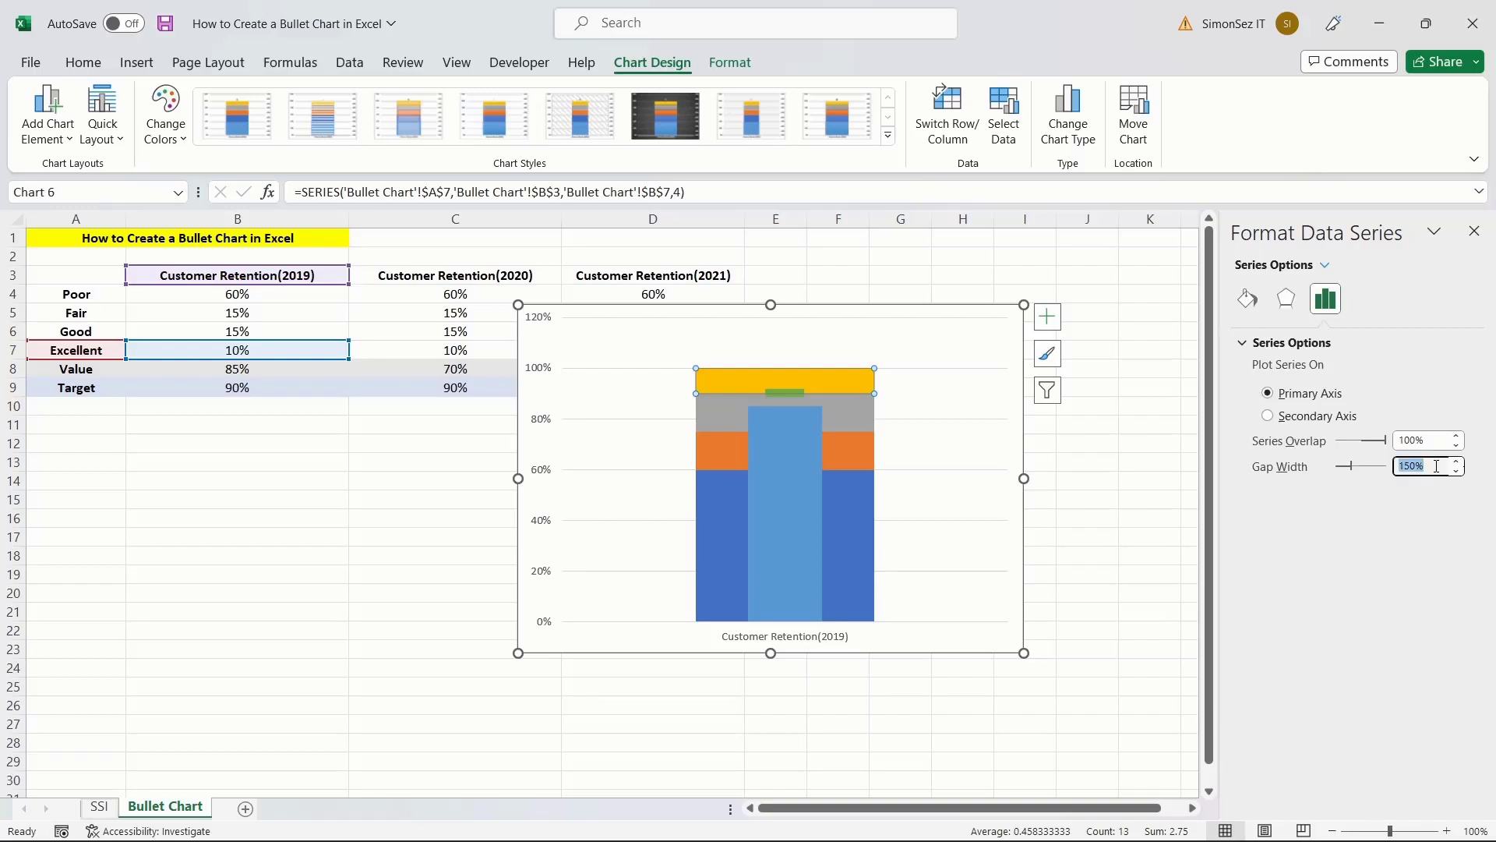
text(300)
key(Return)
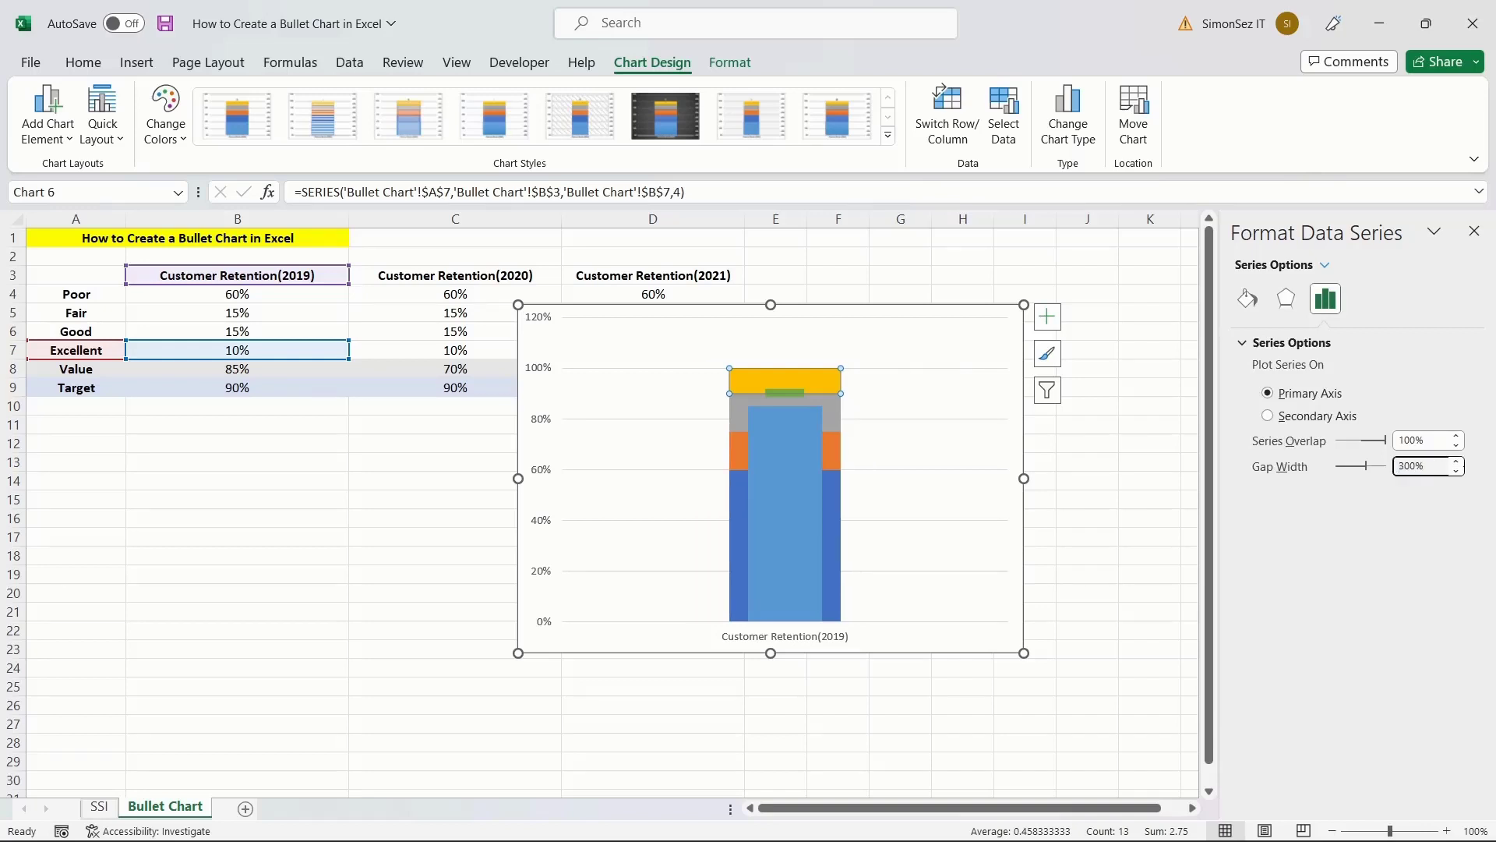
click(910, 353)
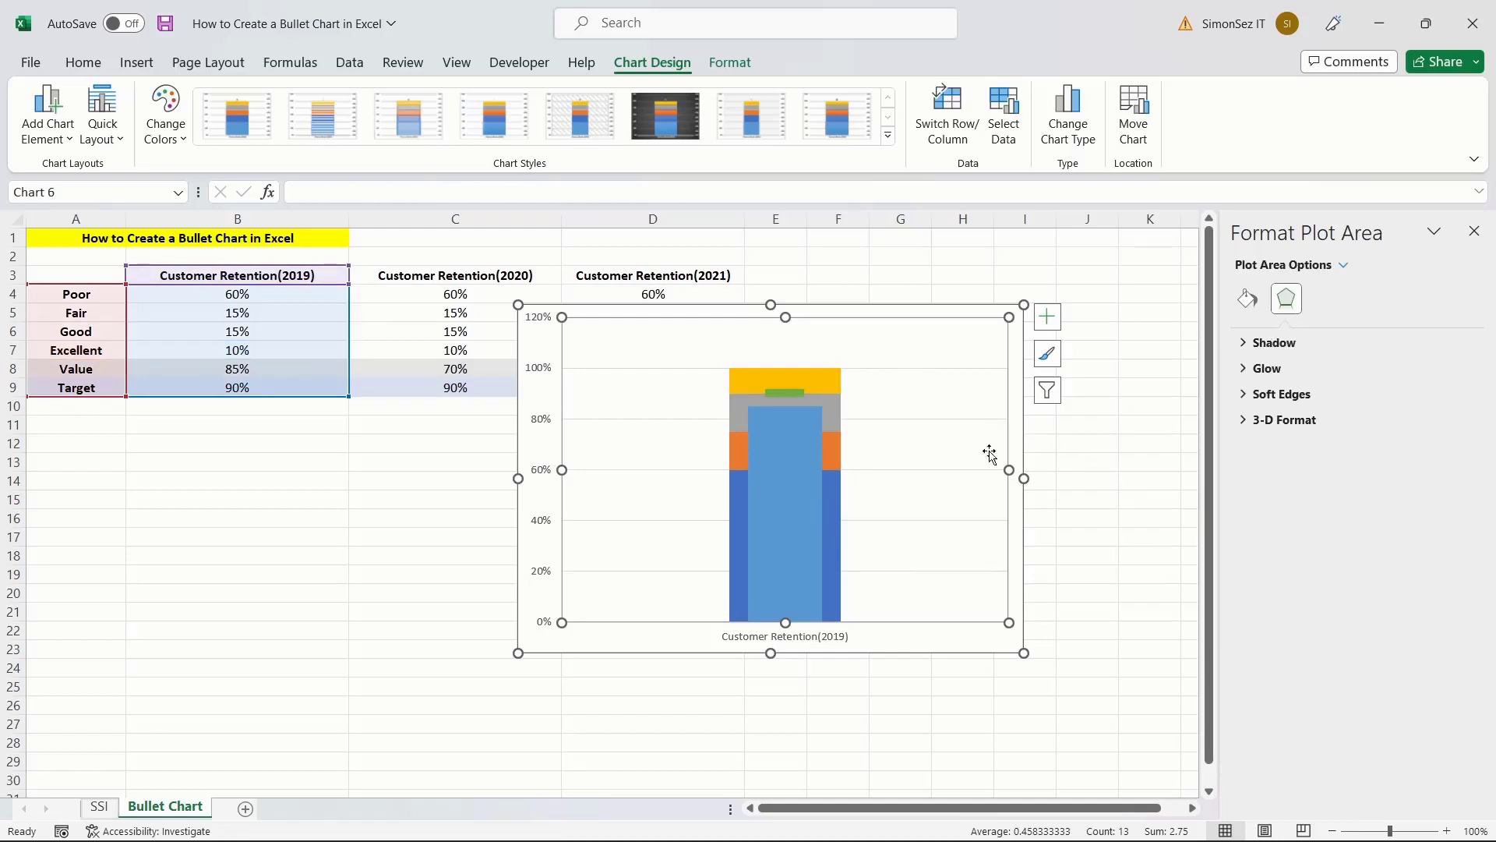
Step: Close the plot area formatting pane, move the bullet chart clear of the retention data table, and deselect it
click(1474, 231)
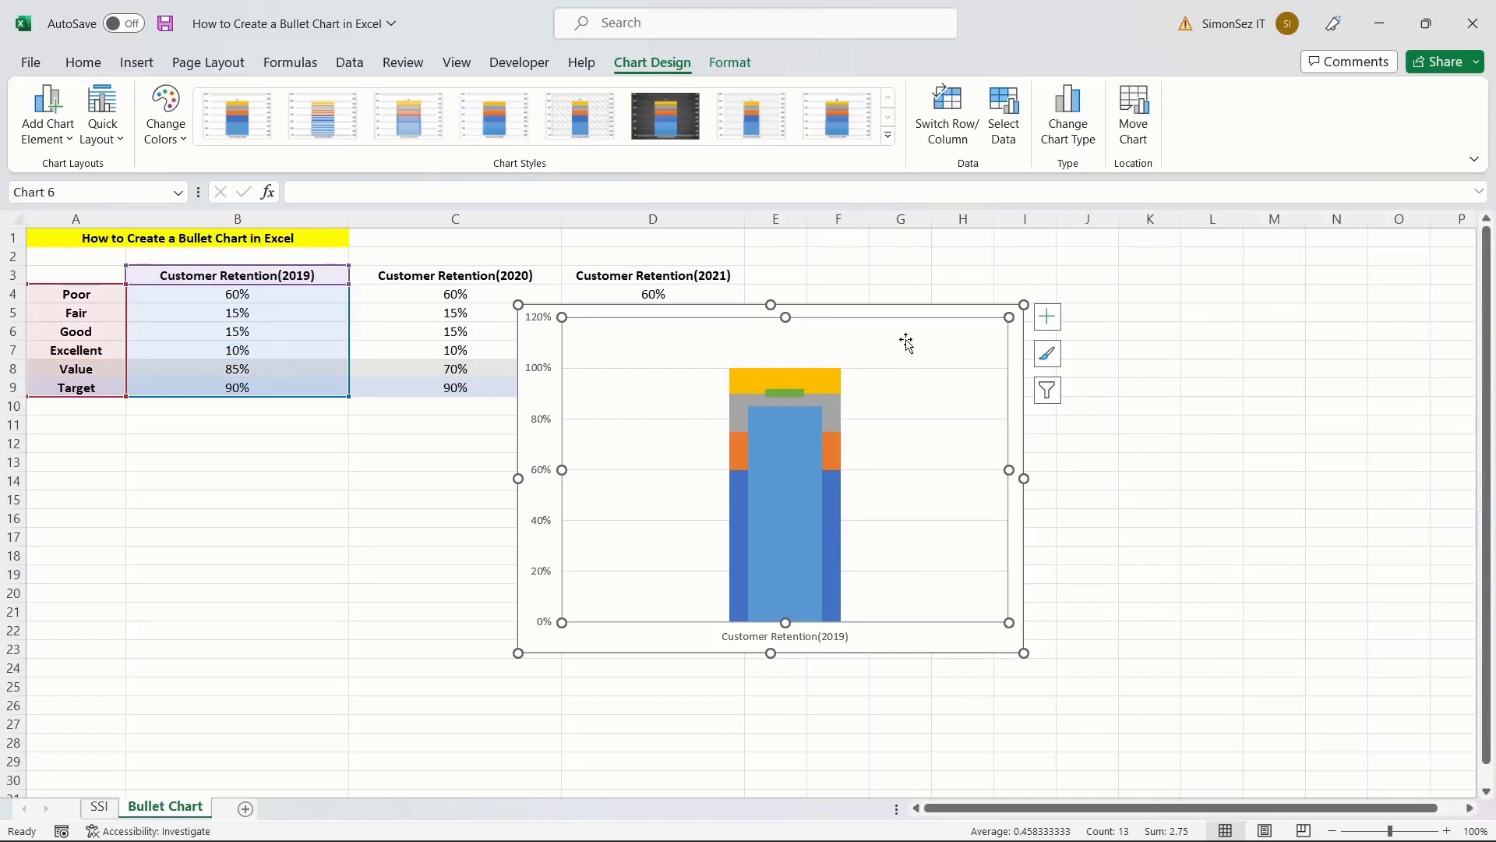
drag(906, 314, 1168, 409)
click(575, 428)
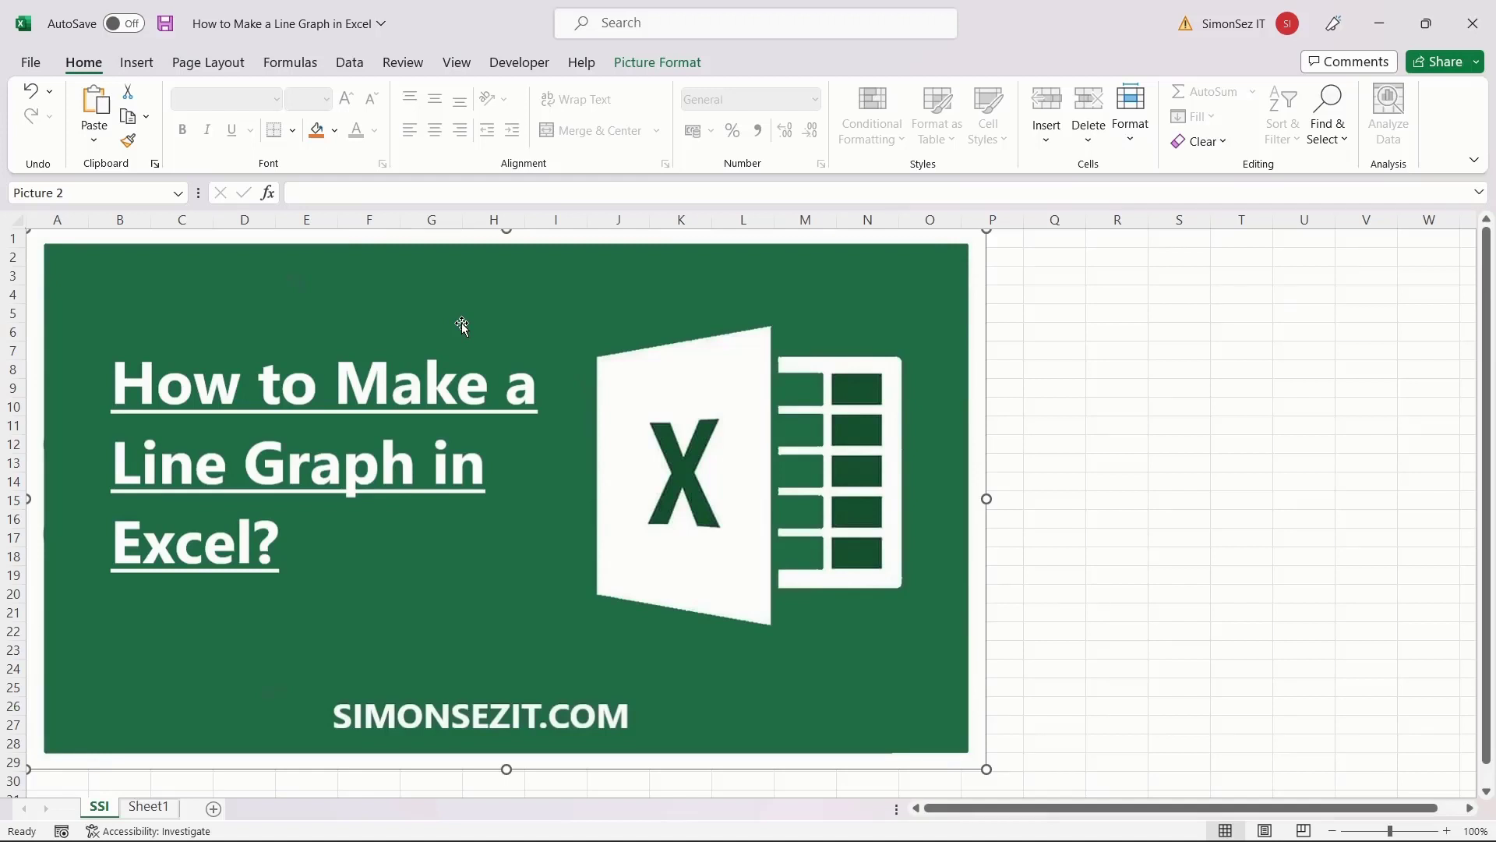
Step: On Sheet1 of the line graph workbook, insert a 2-D line chart from the year and profit data in A5:B15
click(145, 806)
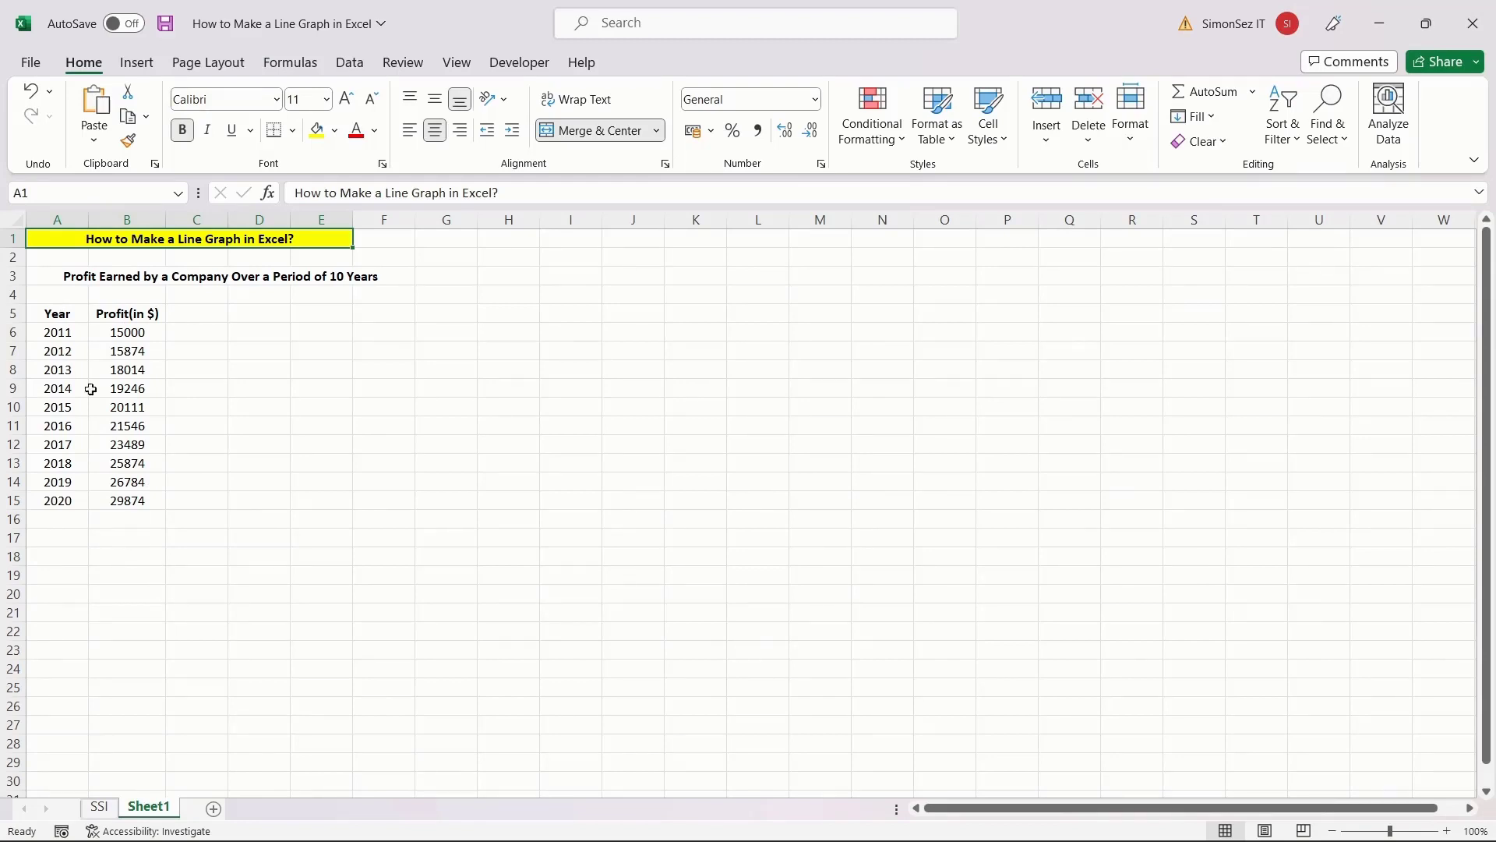
drag(62, 316, 163, 498)
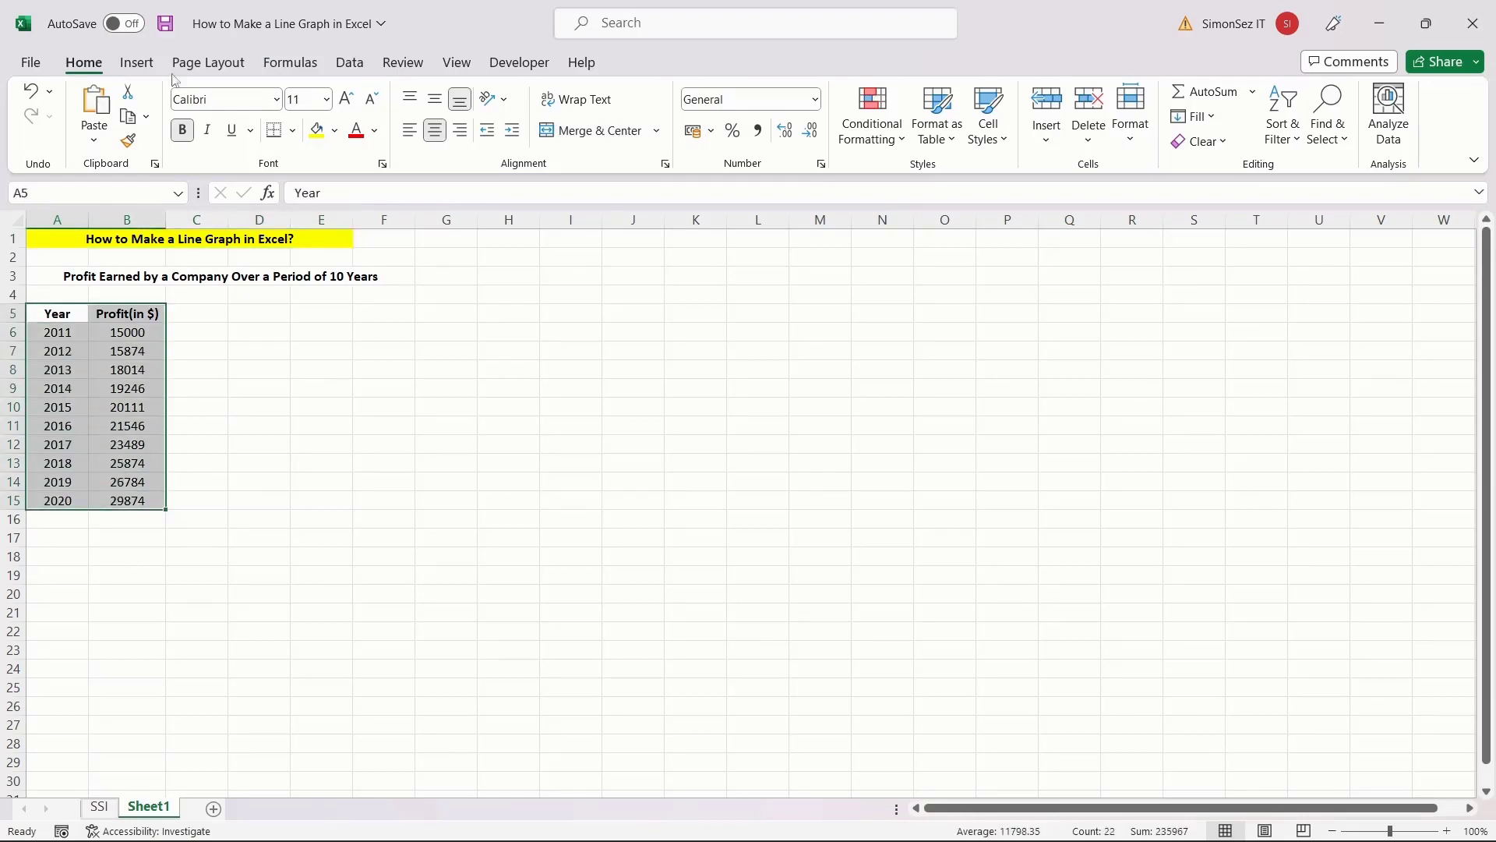
click(136, 63)
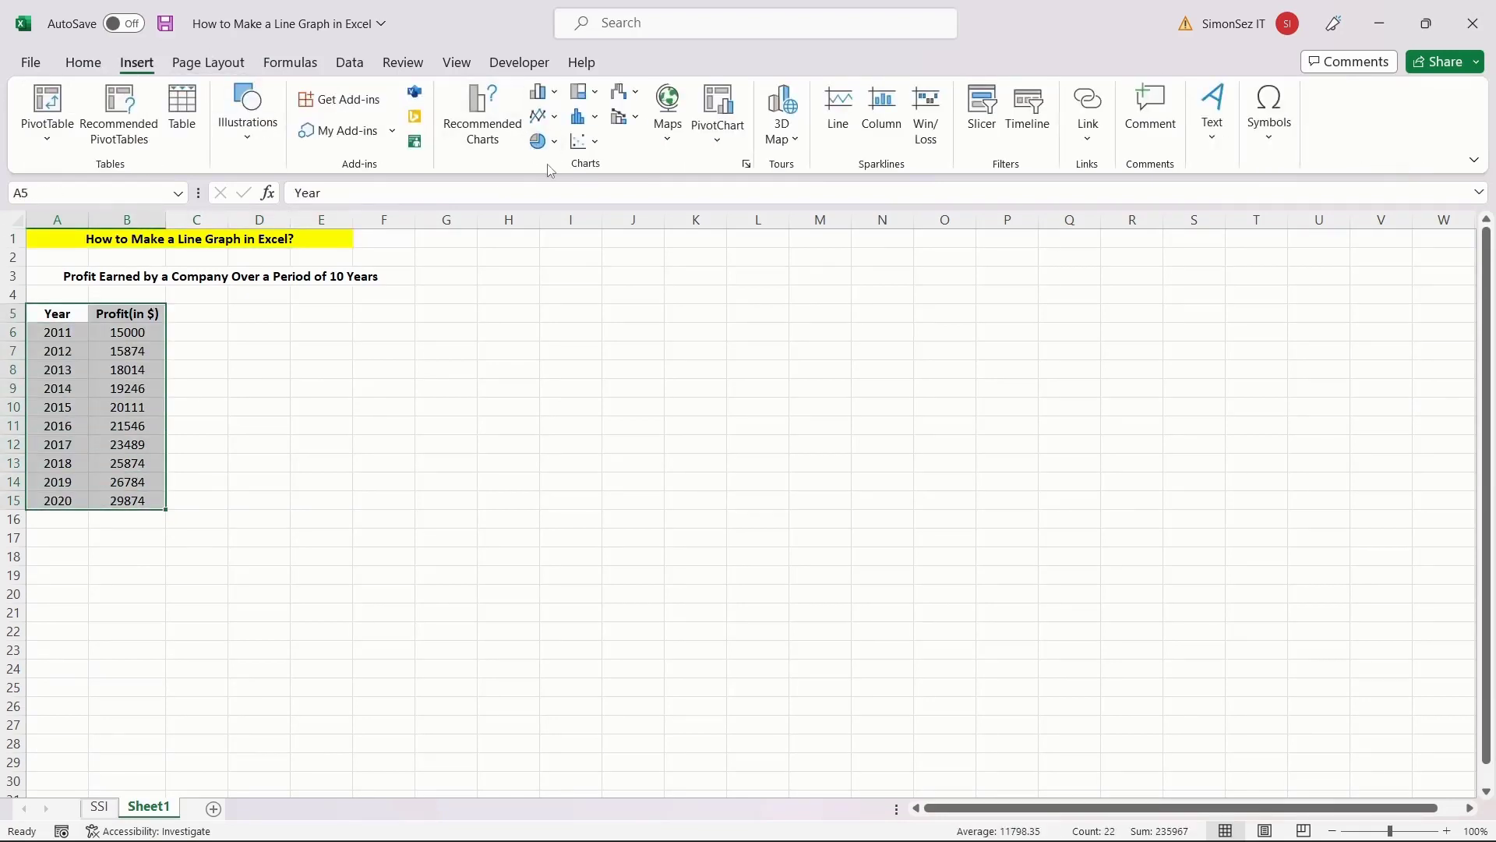
click(555, 117)
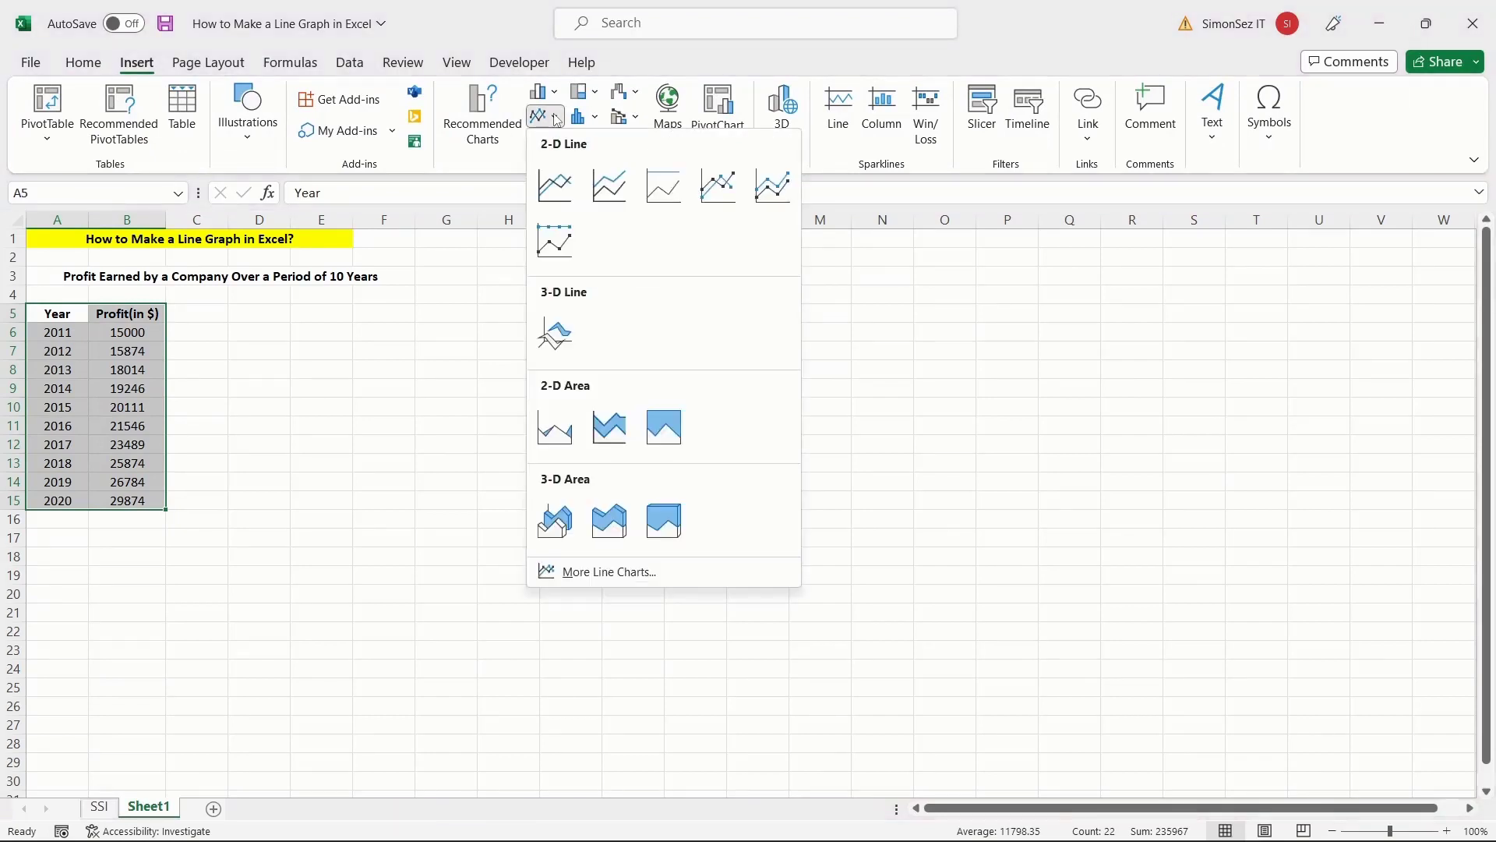
click(556, 187)
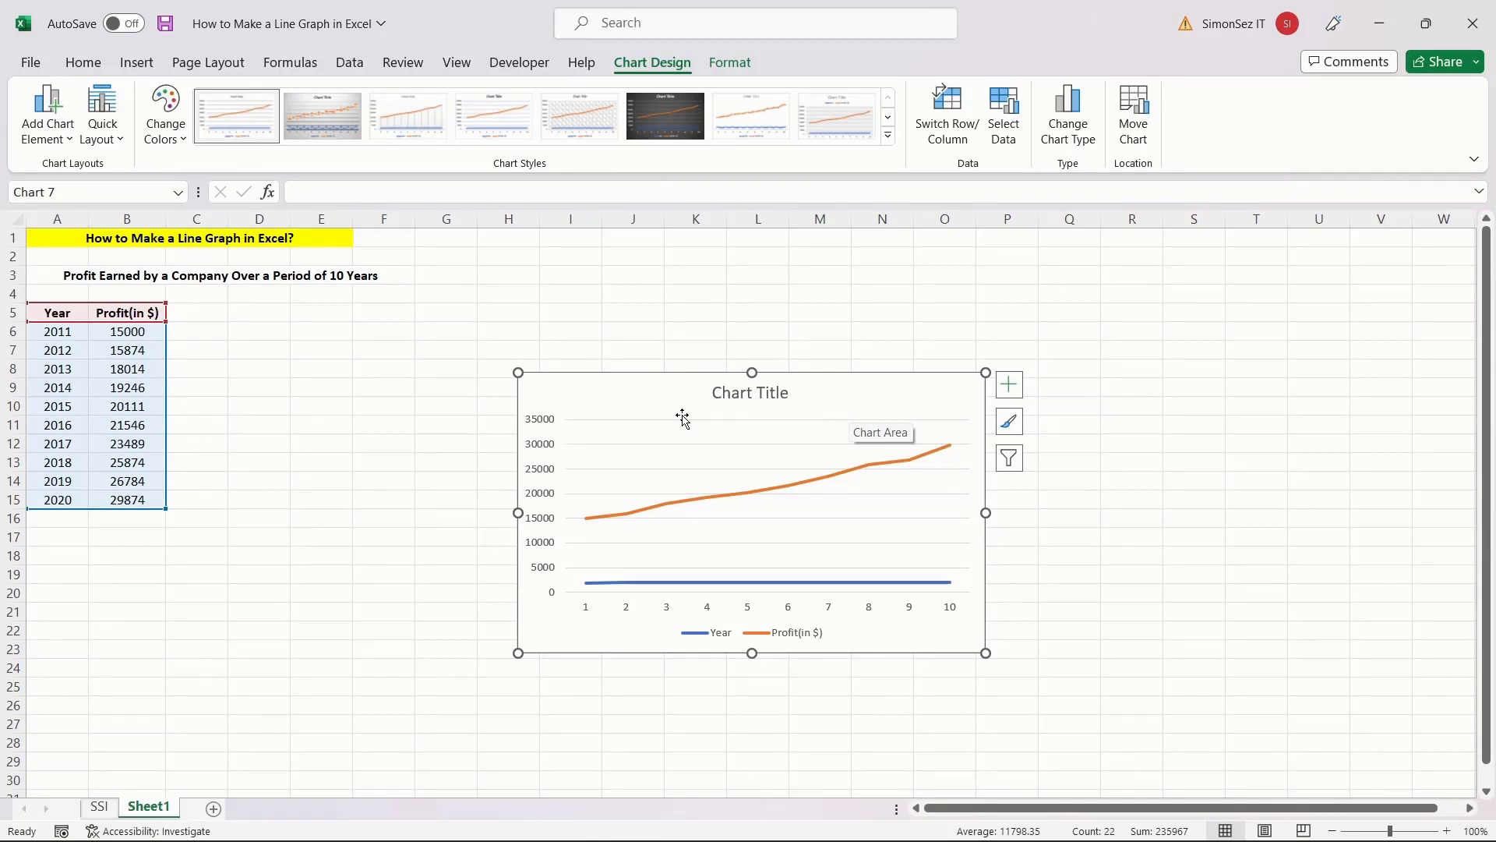
Step: Change the profit chart to the 2-D Line with Markers type
click(138, 63)
click(545, 116)
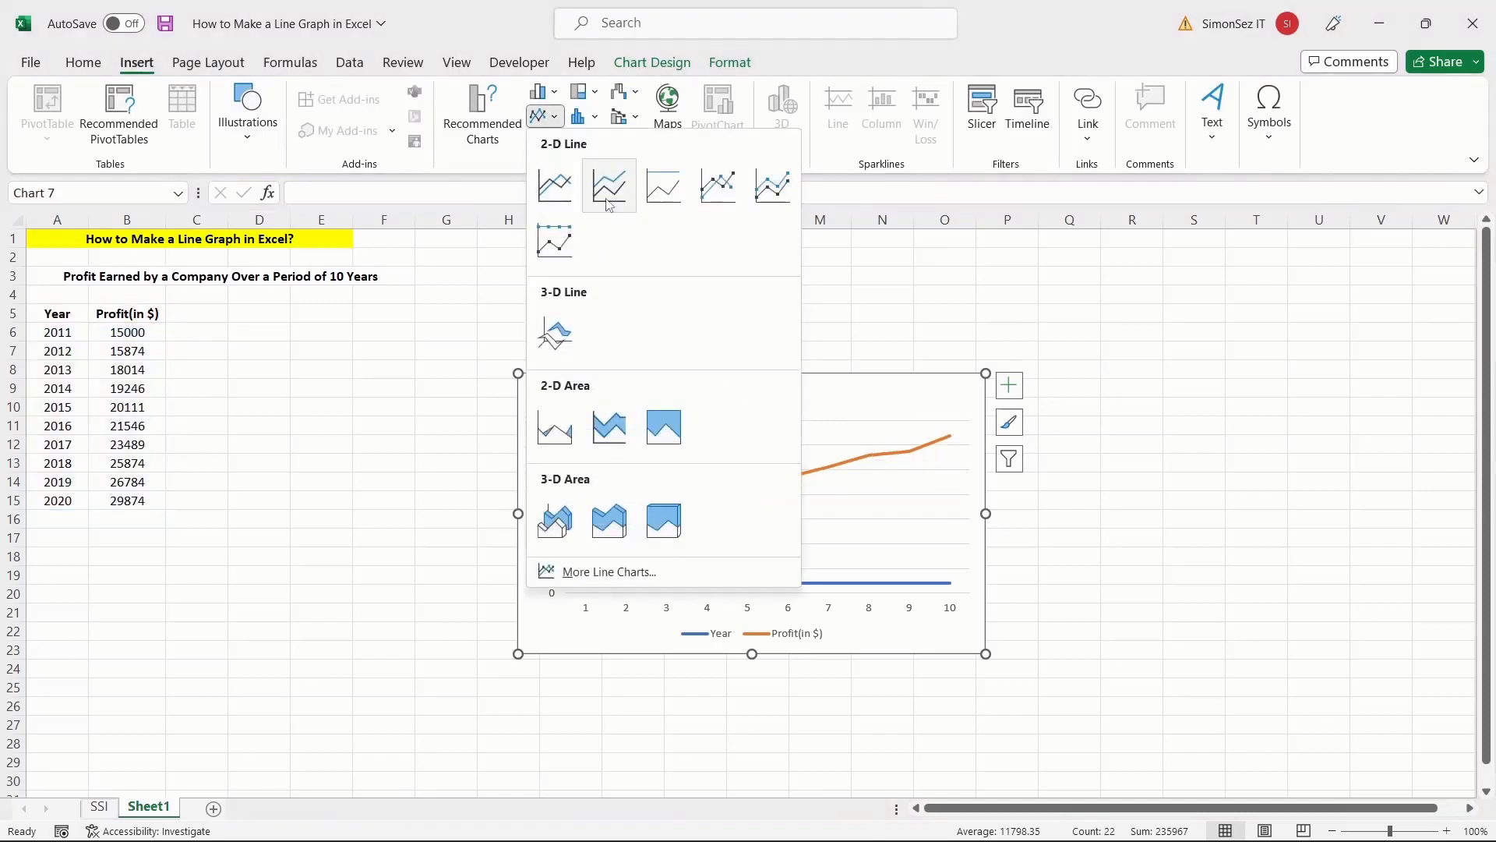
click(718, 195)
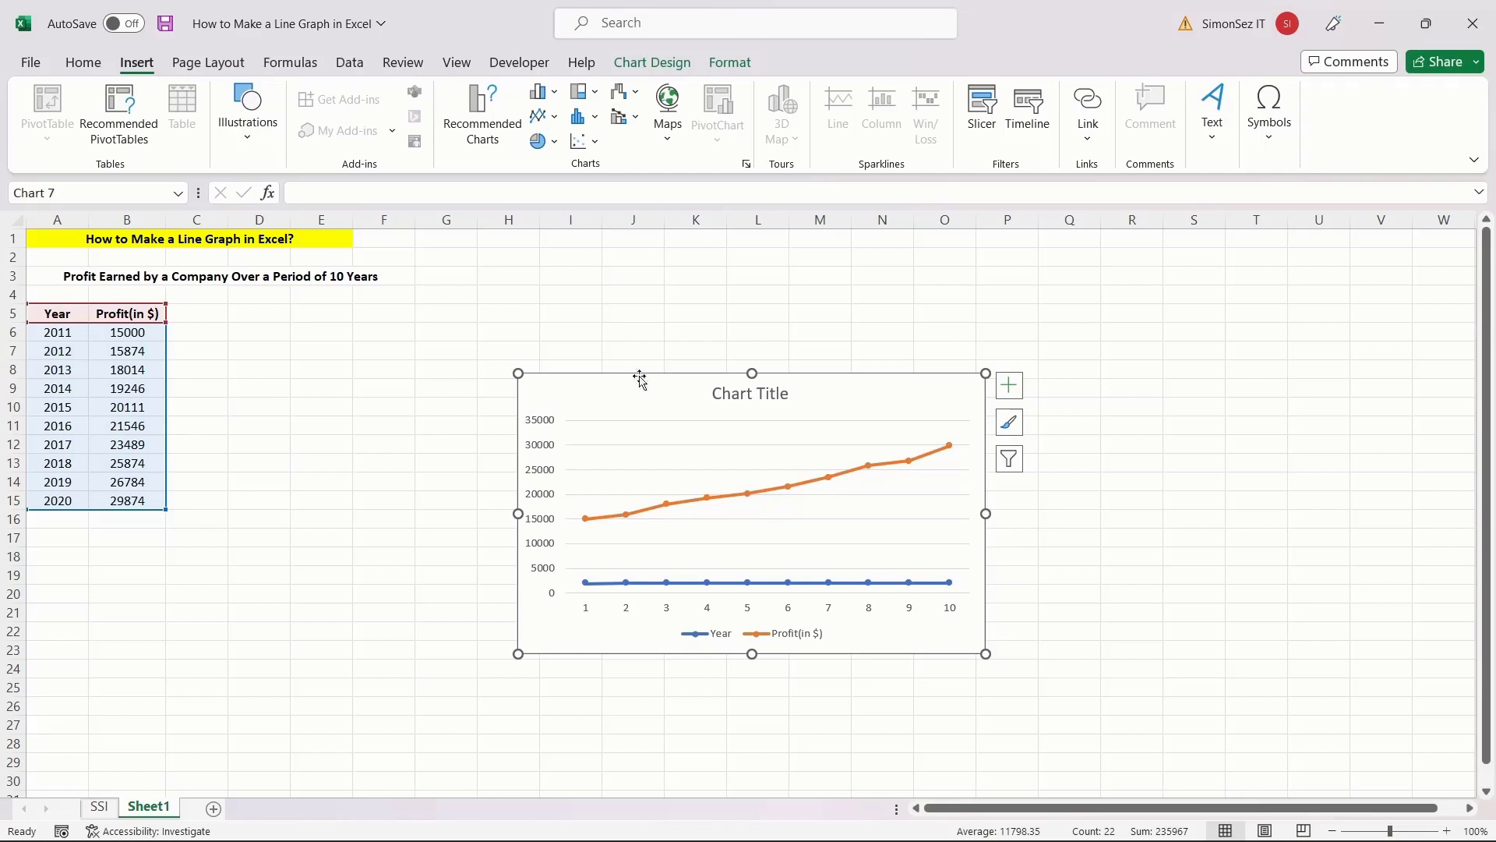
click(747, 399)
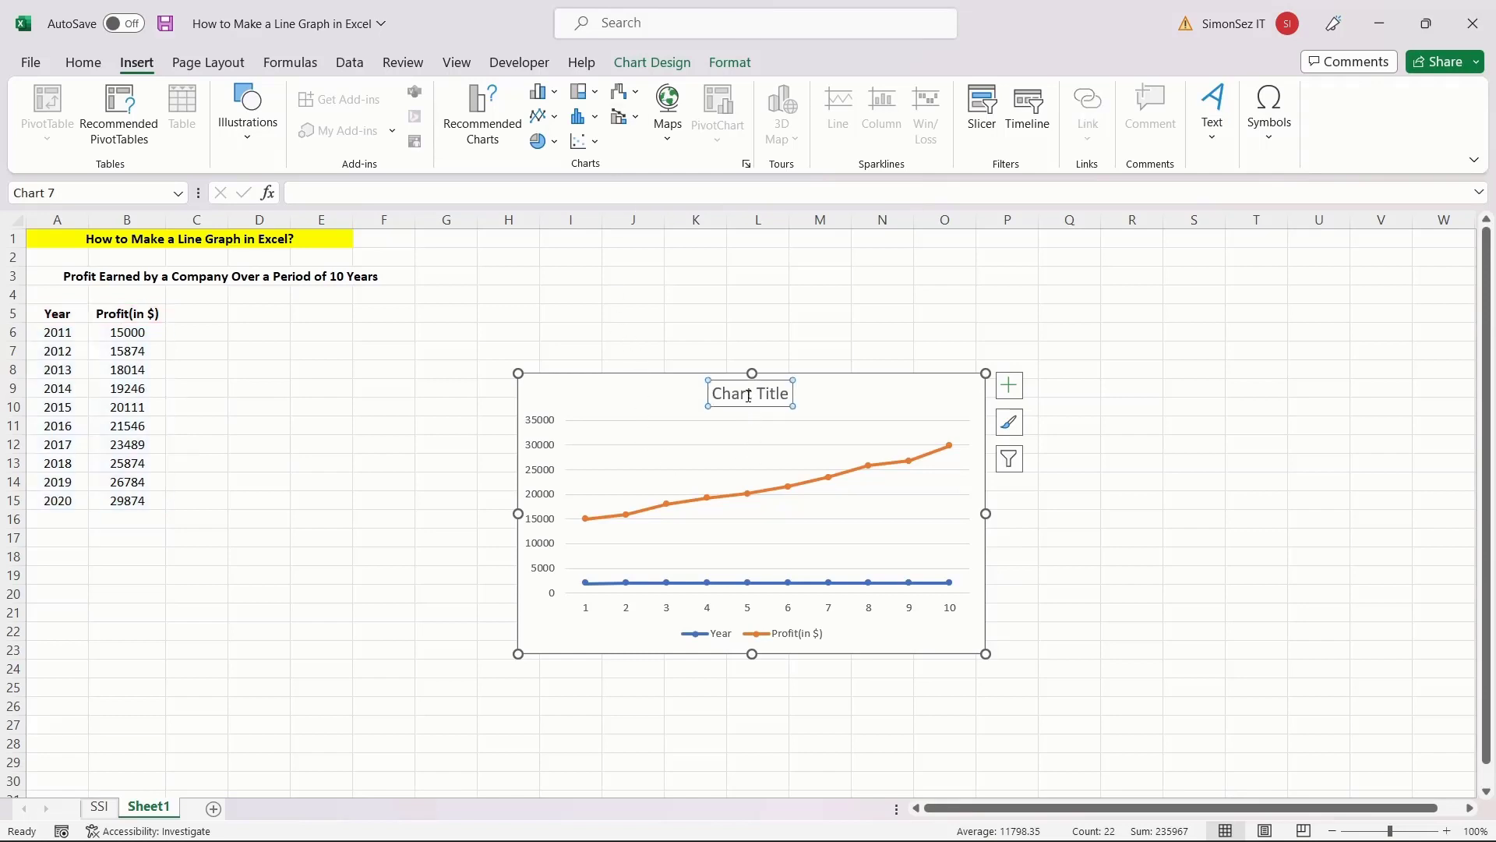
click(725, 635)
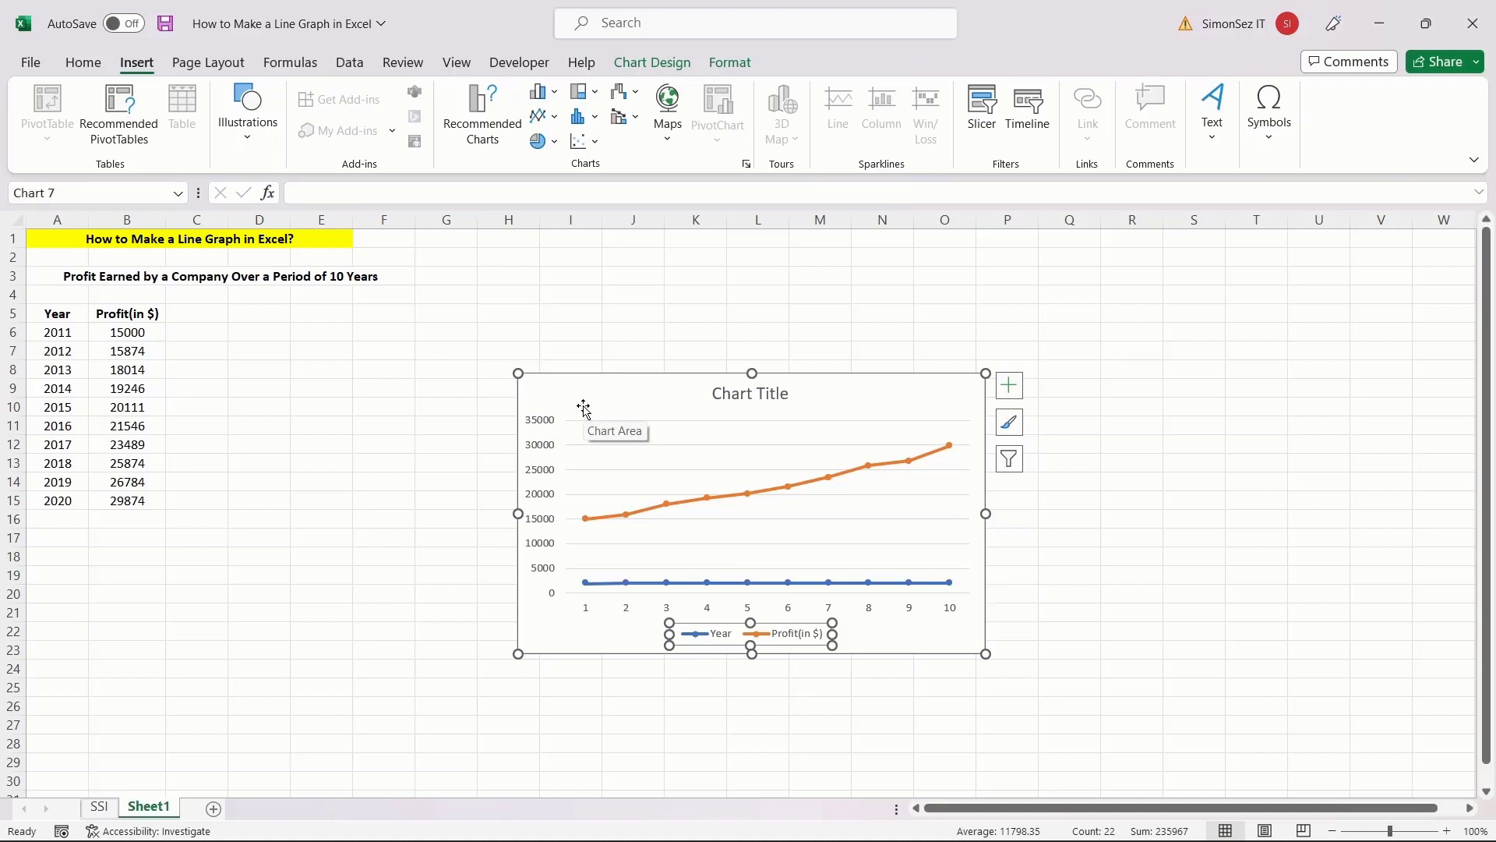
click(719, 66)
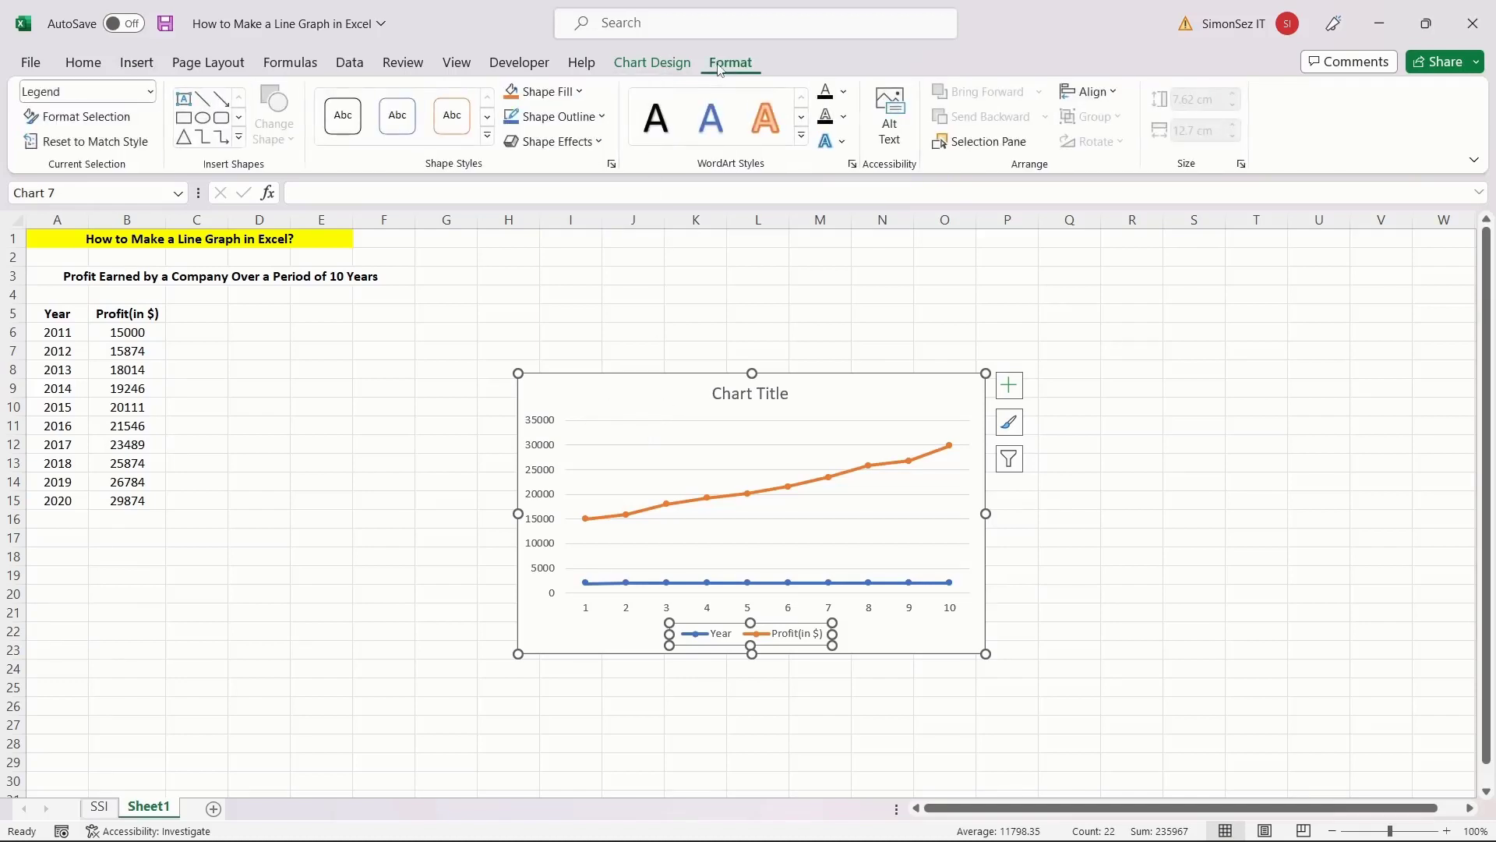
click(652, 63)
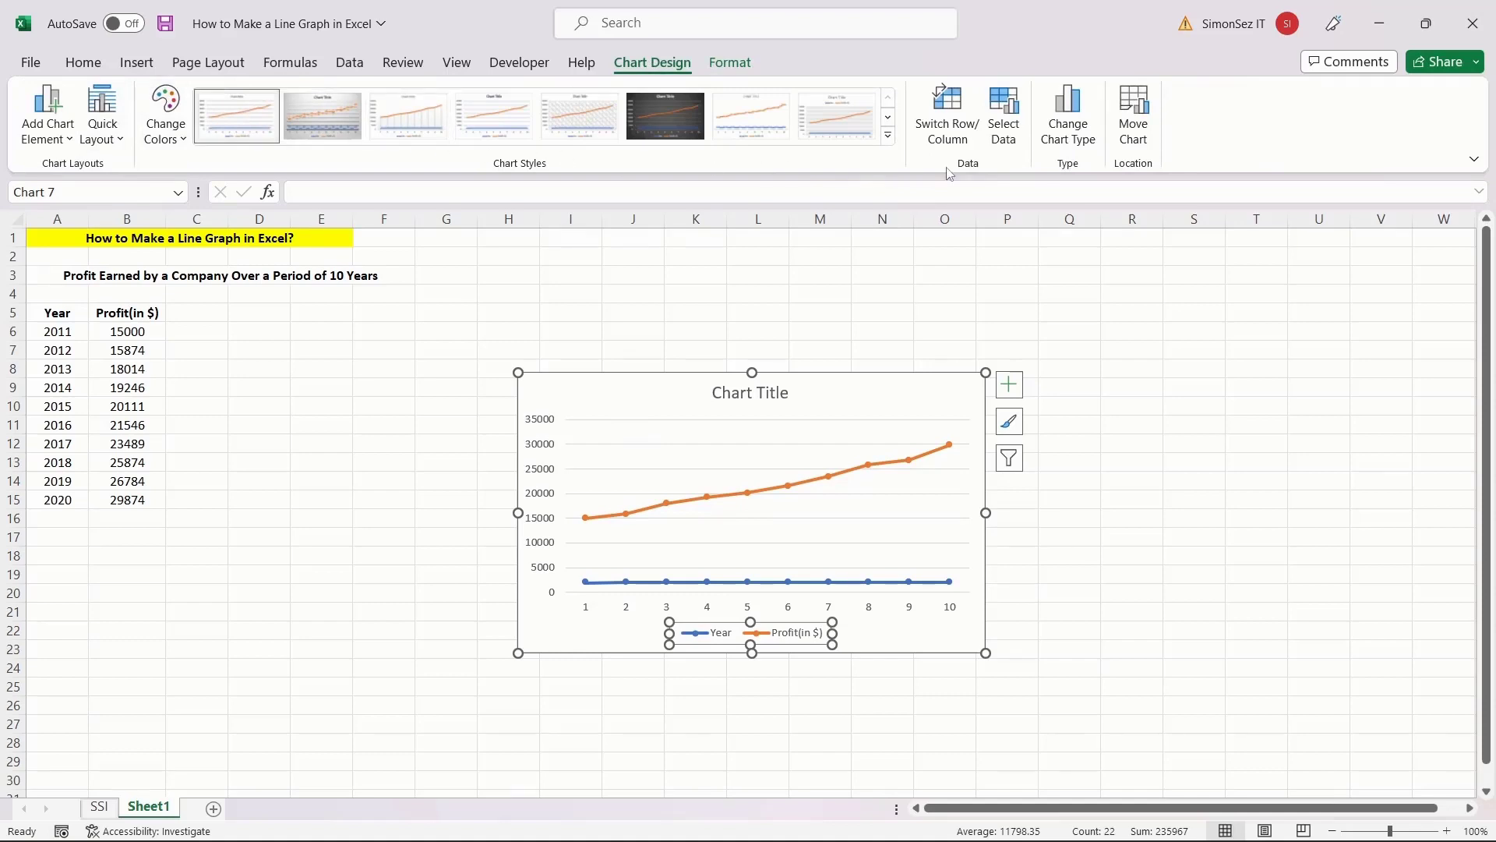
click(99, 807)
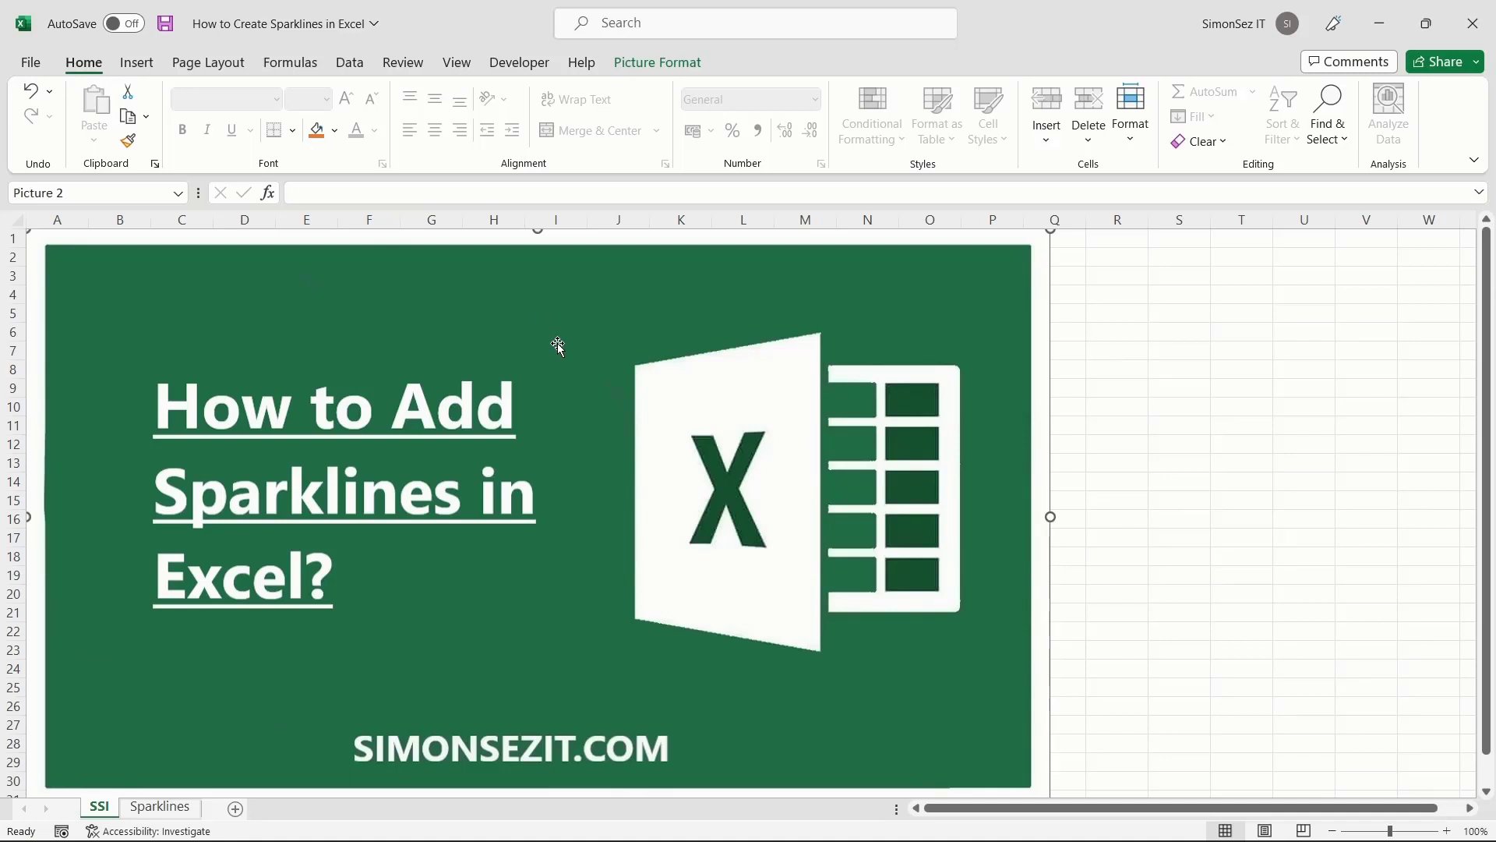
Step: On the Sparklines sheet, create a line sparkline in G6 from Employee 1's sales data in B6:F6
click(160, 807)
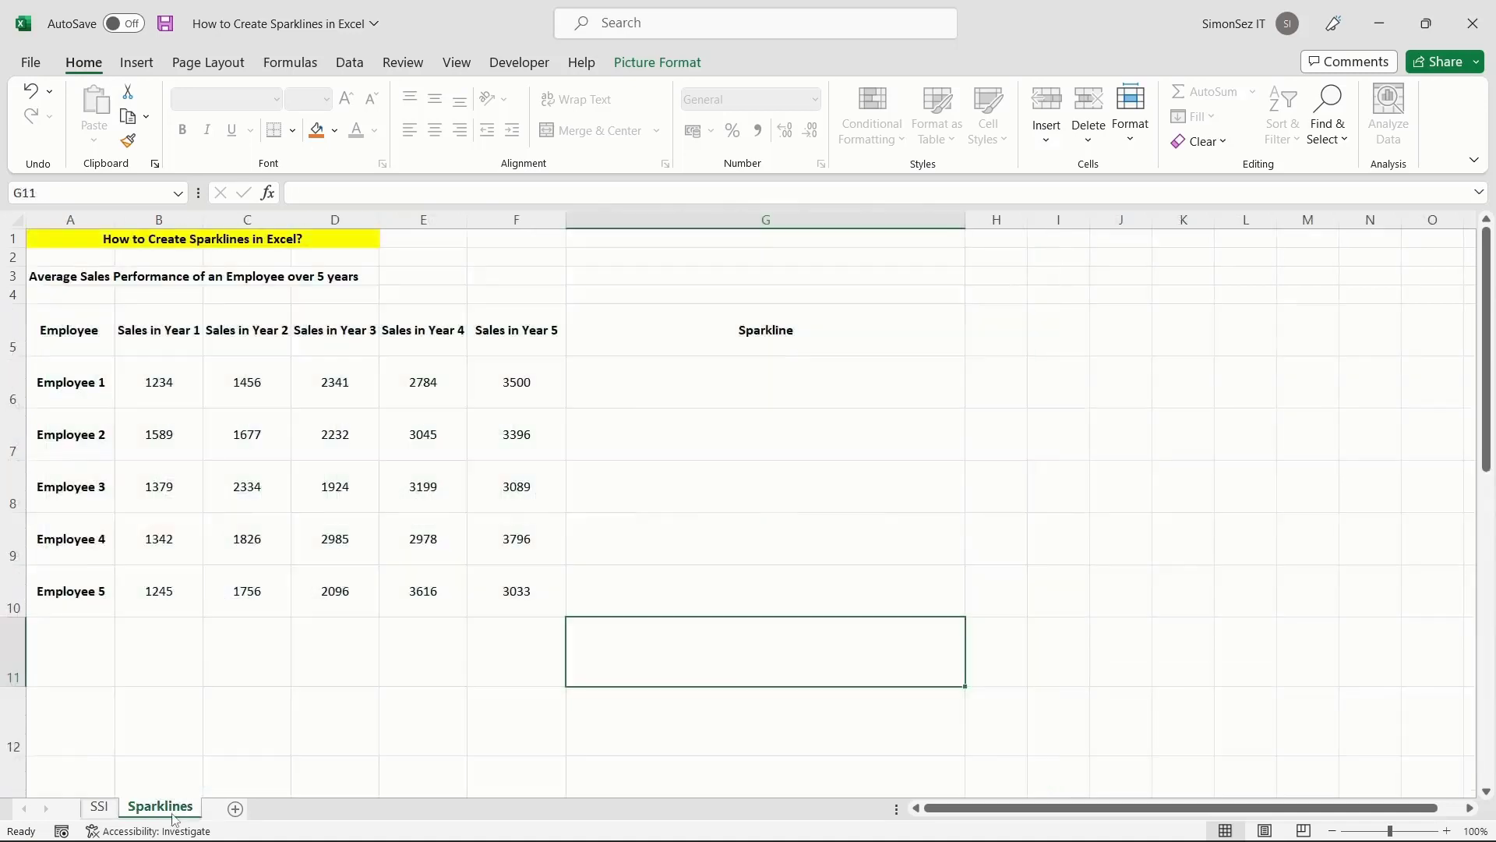
click(785, 377)
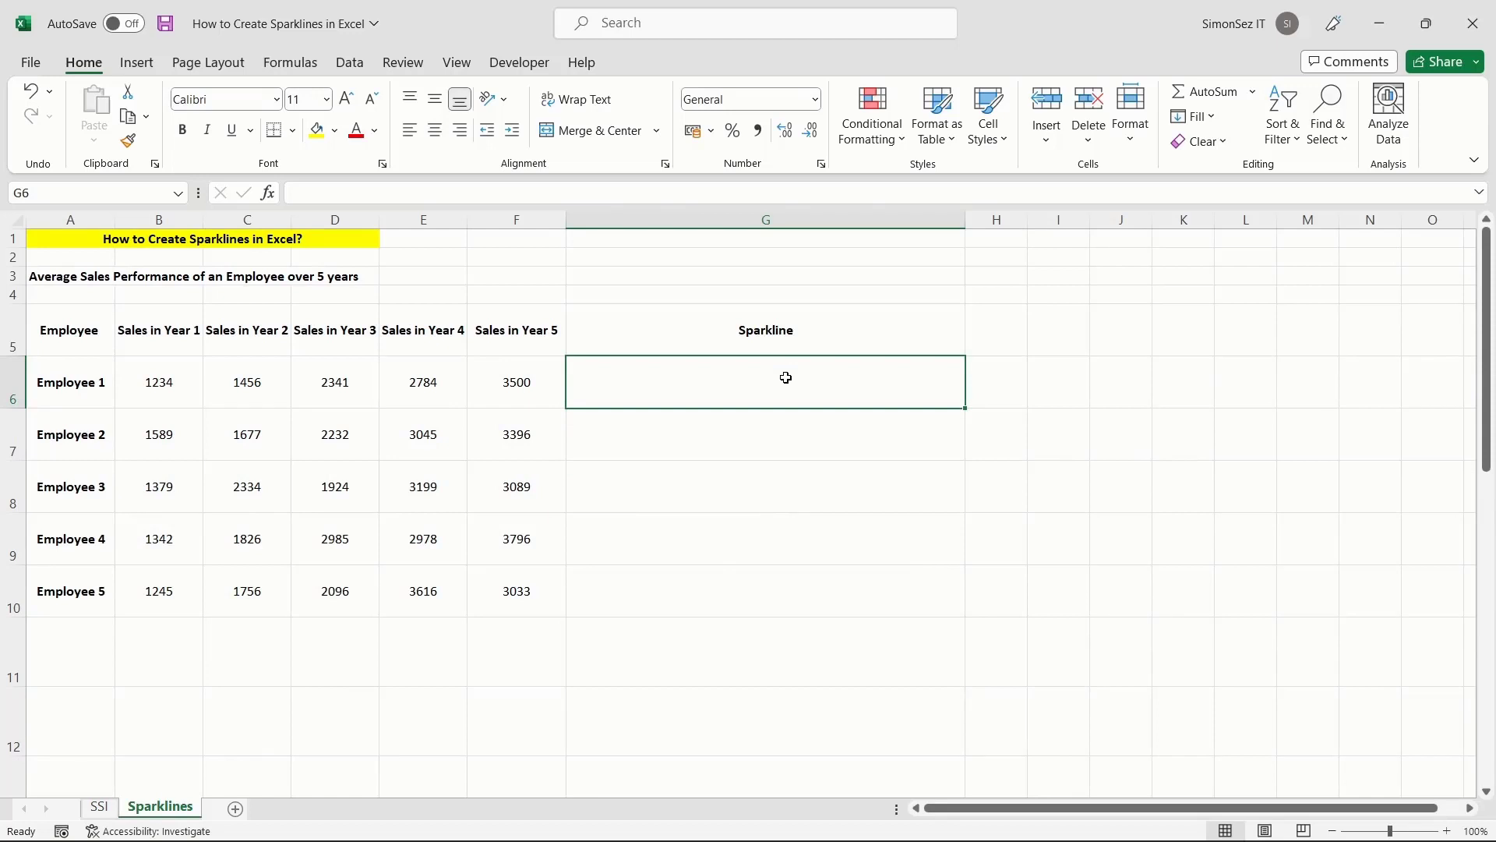
click(132, 74)
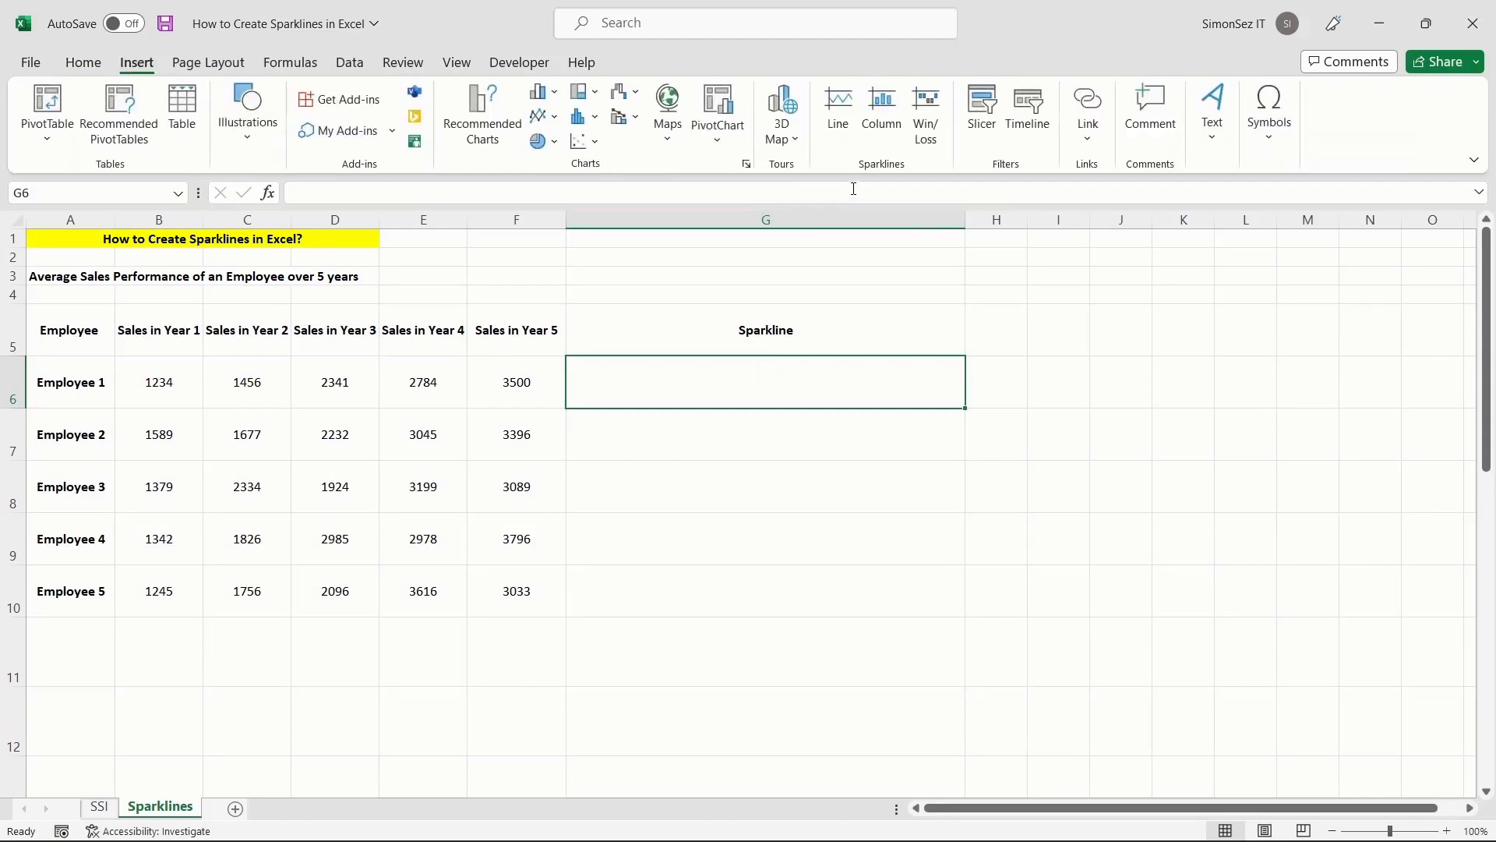
click(851, 125)
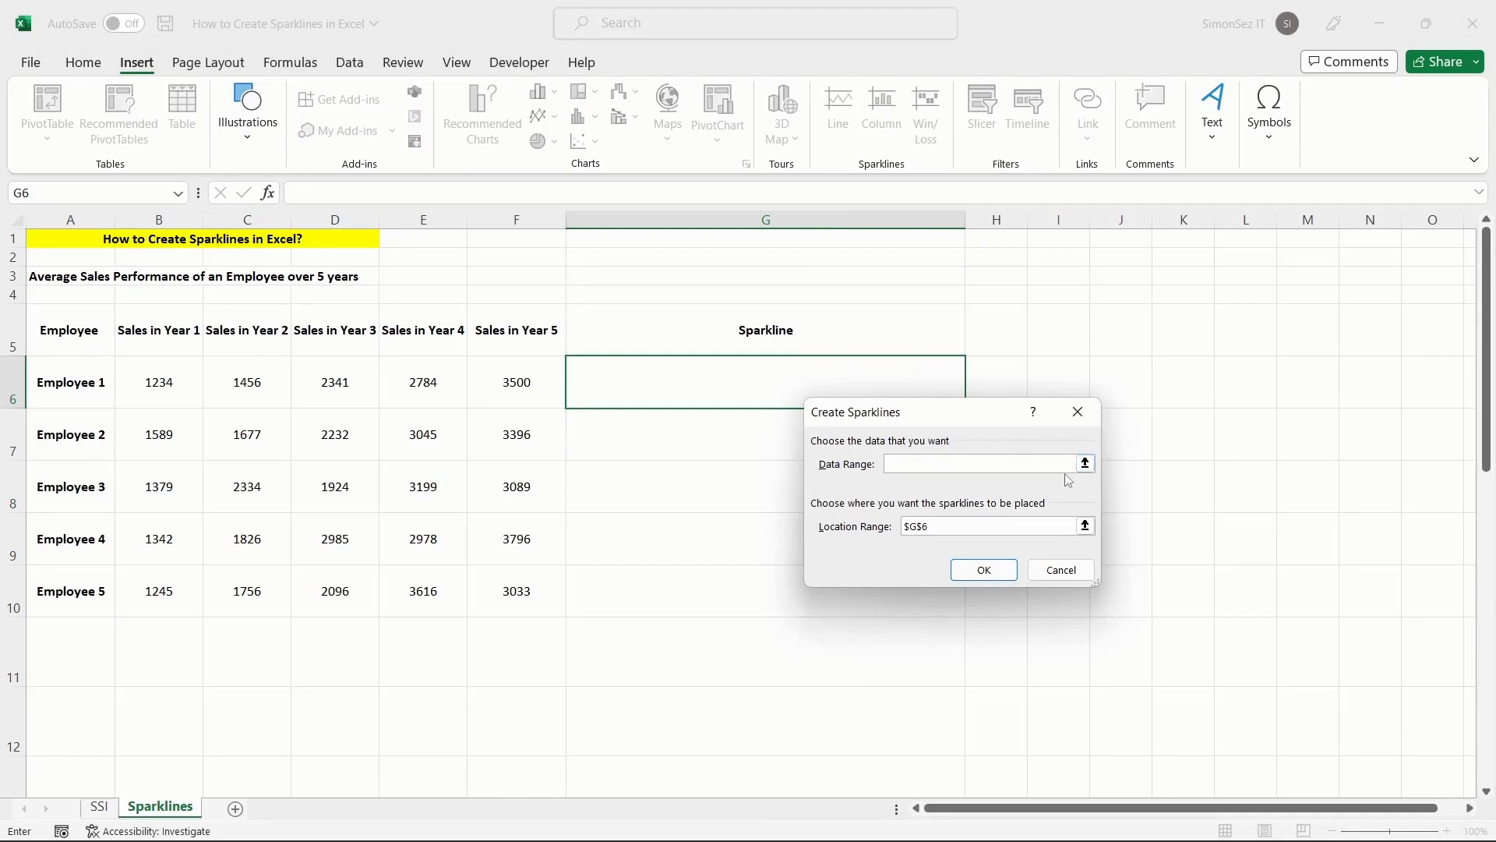
click(159, 385)
drag(442, 385, 472, 385)
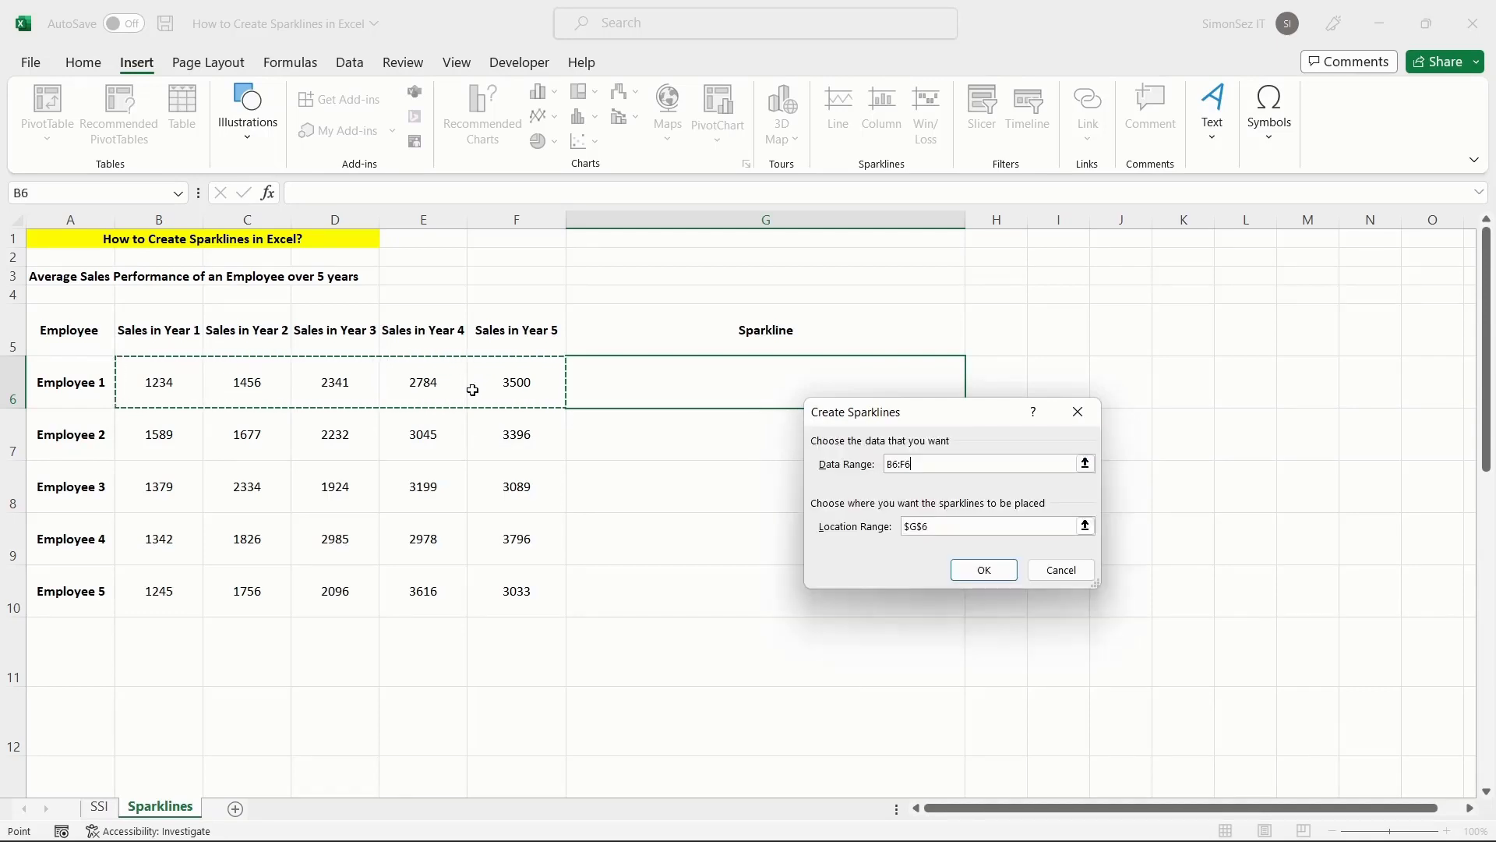
click(985, 570)
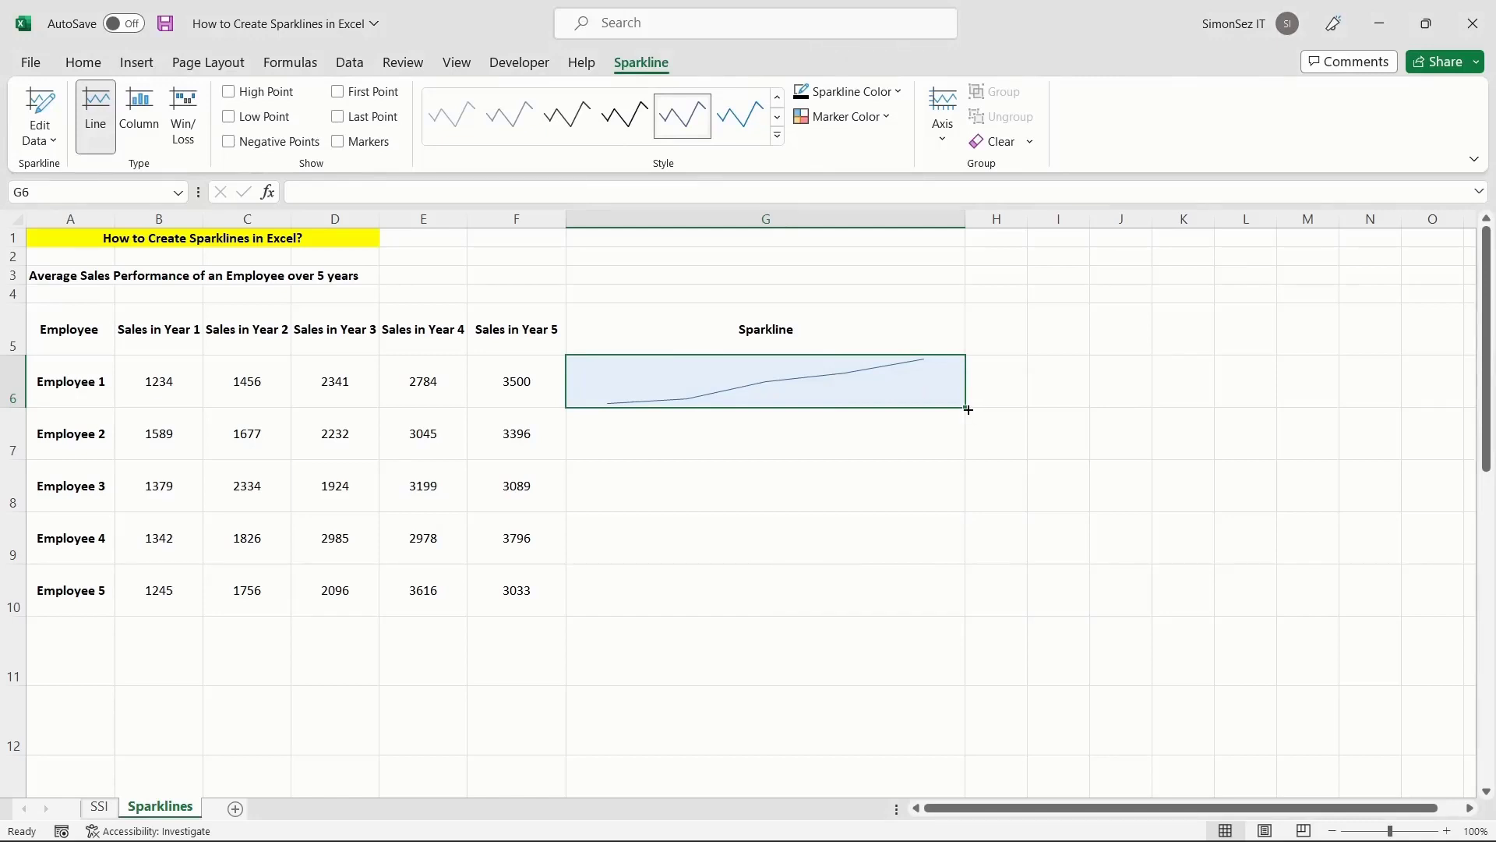
Step: Fill the sparkline in G6 down through G10 for the other employees, and select the sparkline in G9
drag(965, 406, 993, 595)
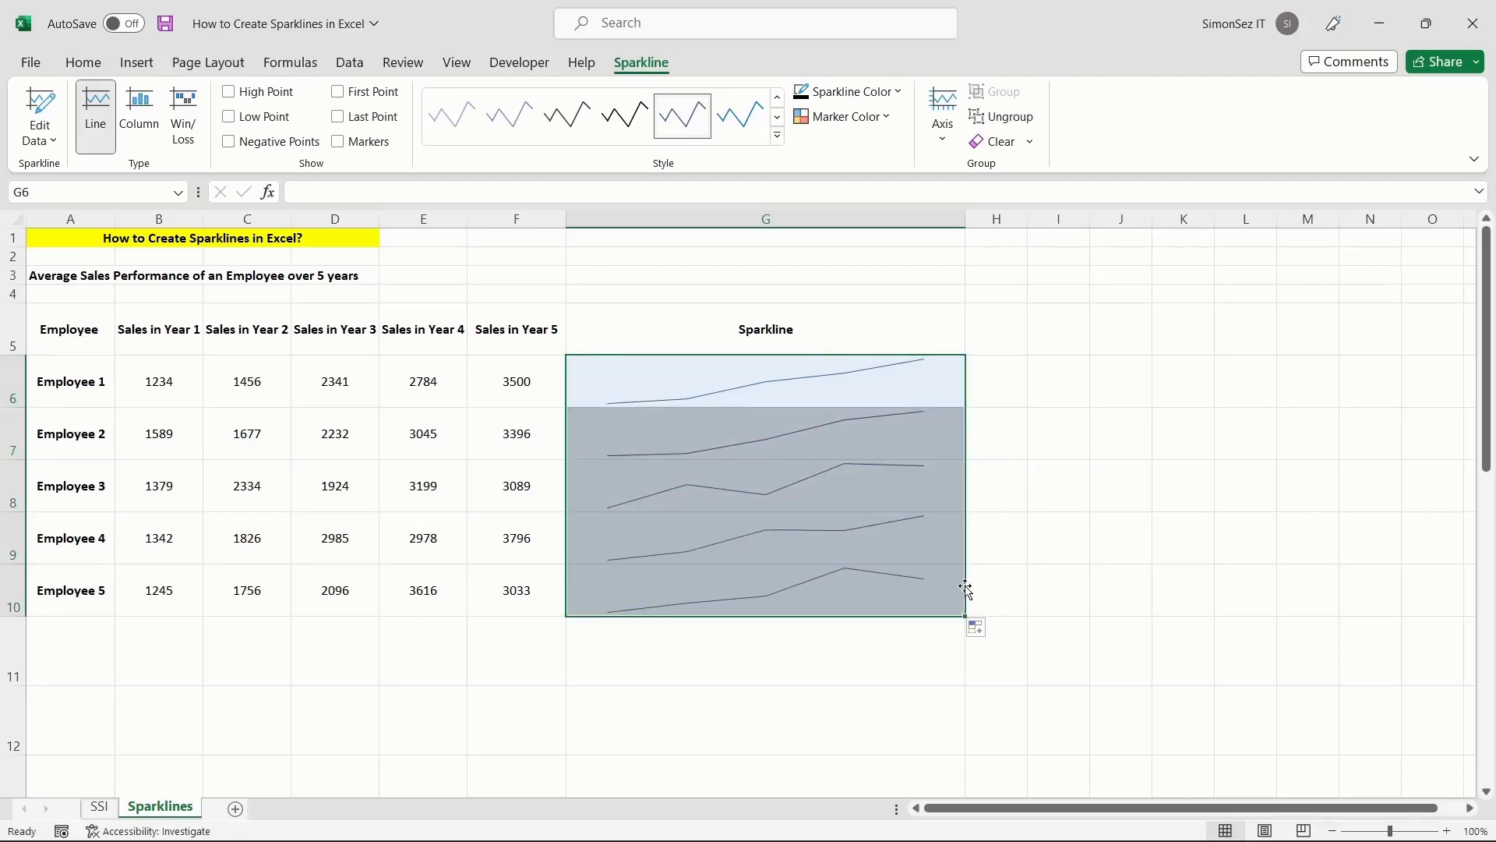
click(811, 573)
click(797, 540)
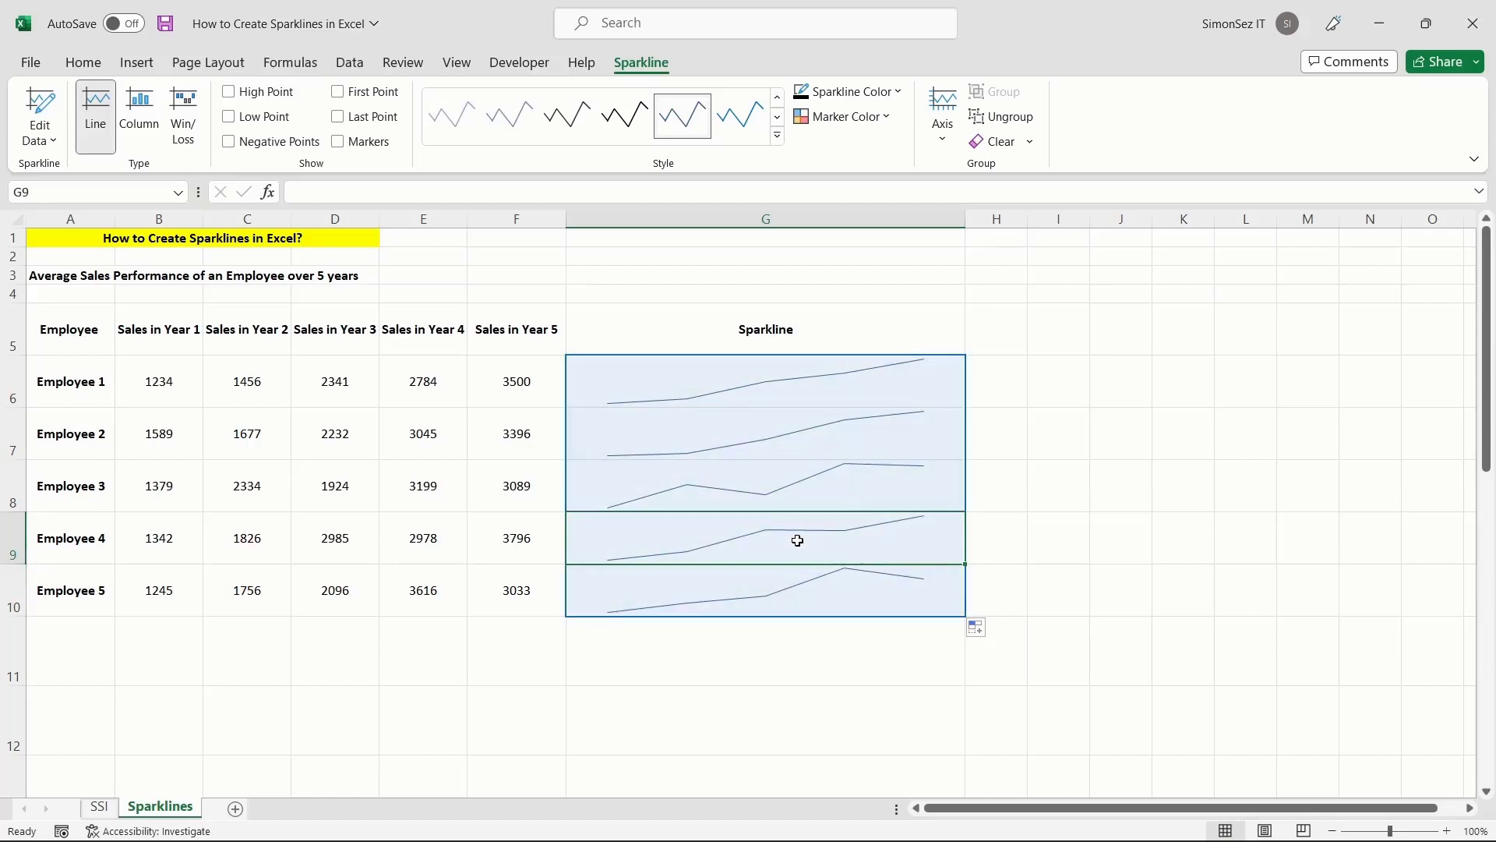
click(765, 645)
click(766, 532)
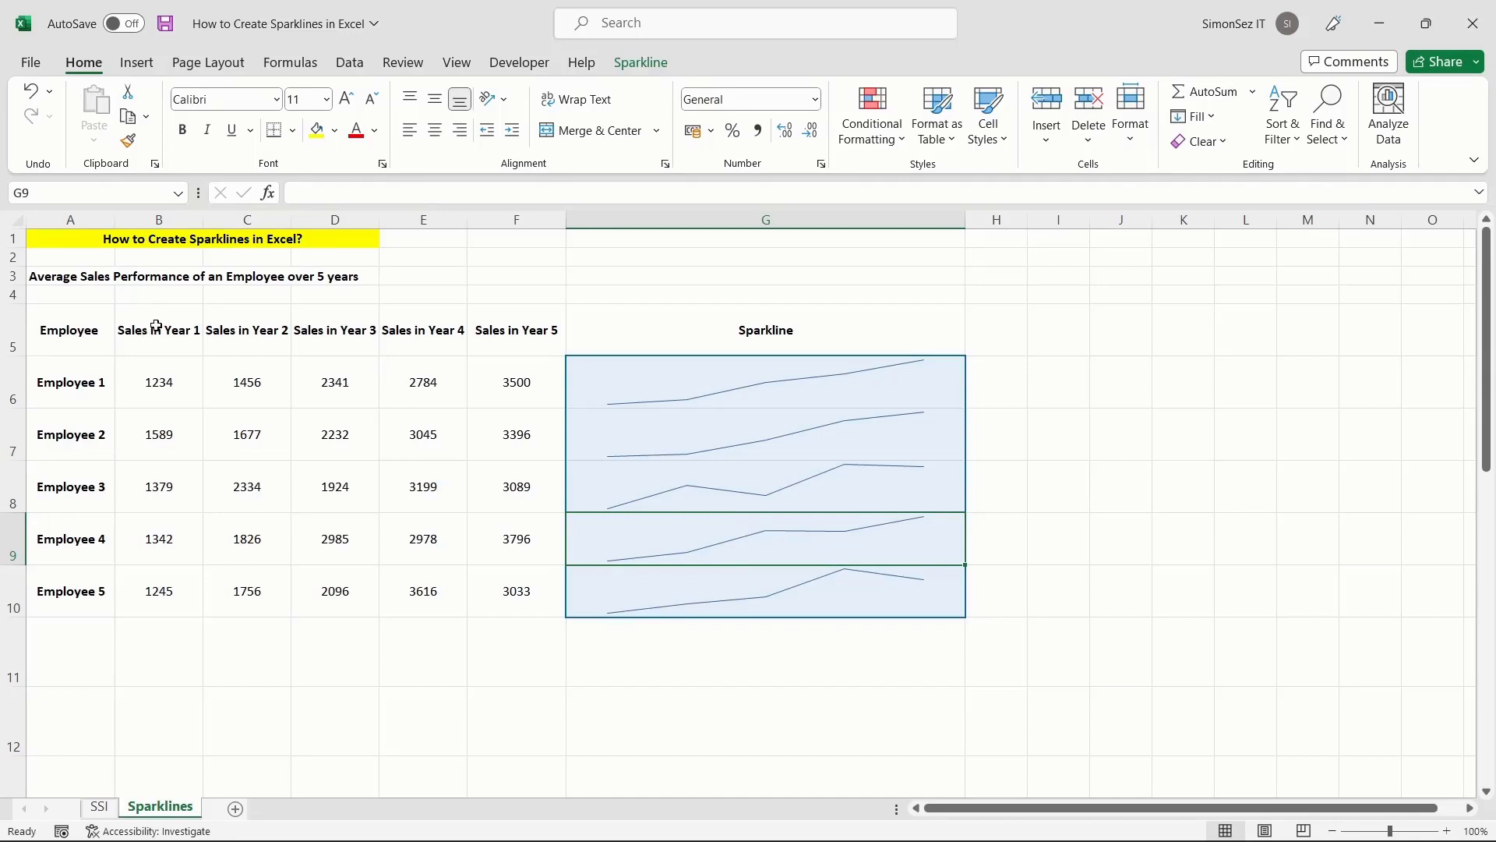
Step: Clear only Employee 2's sparkline in G7, keeping the rest of the sparkline group
click(138, 61)
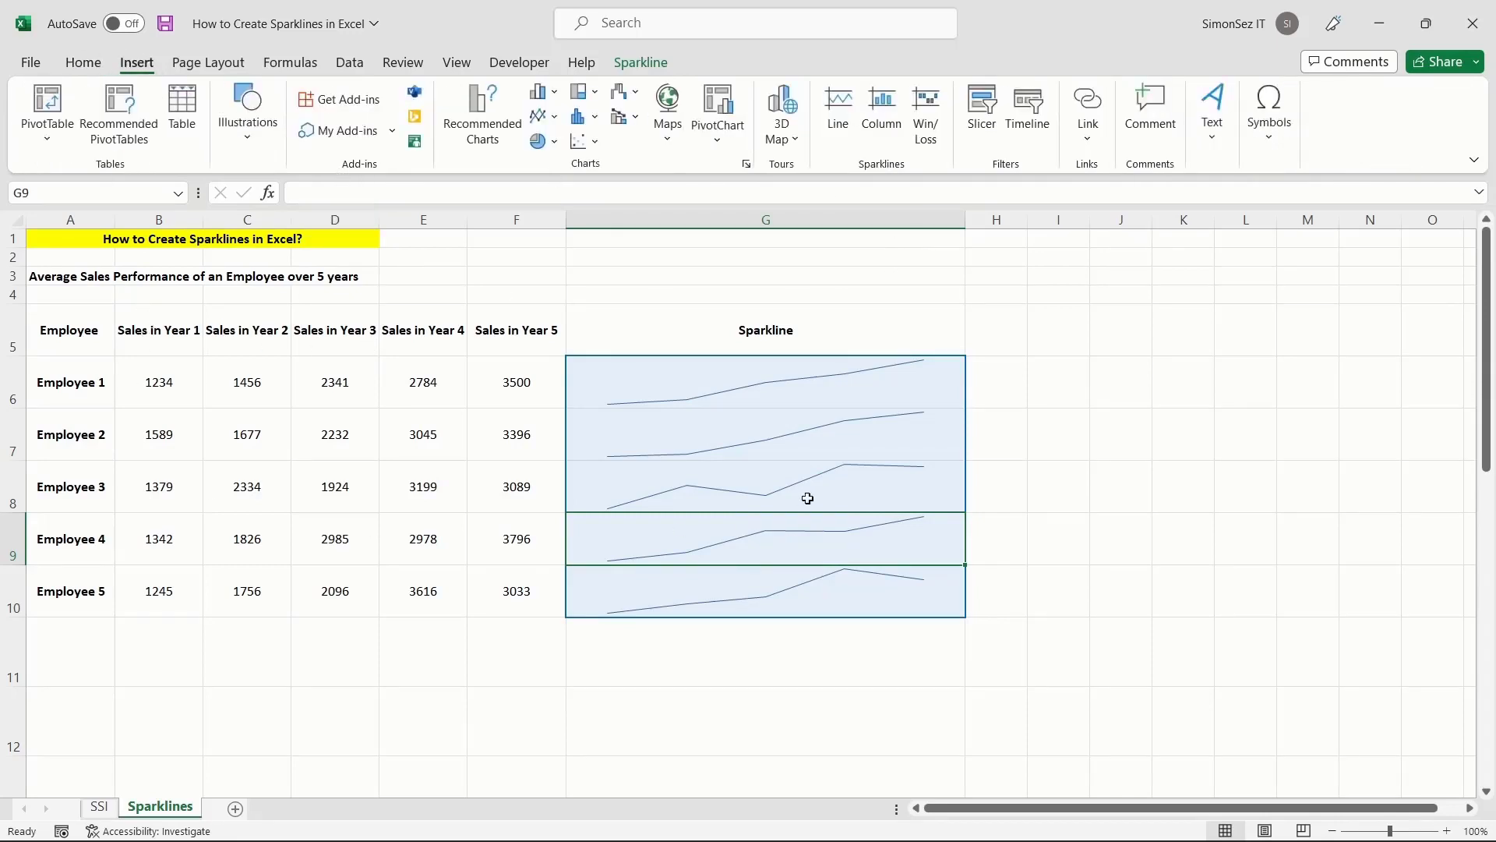
key(shift+Return)
key(shift+Return)
click(638, 62)
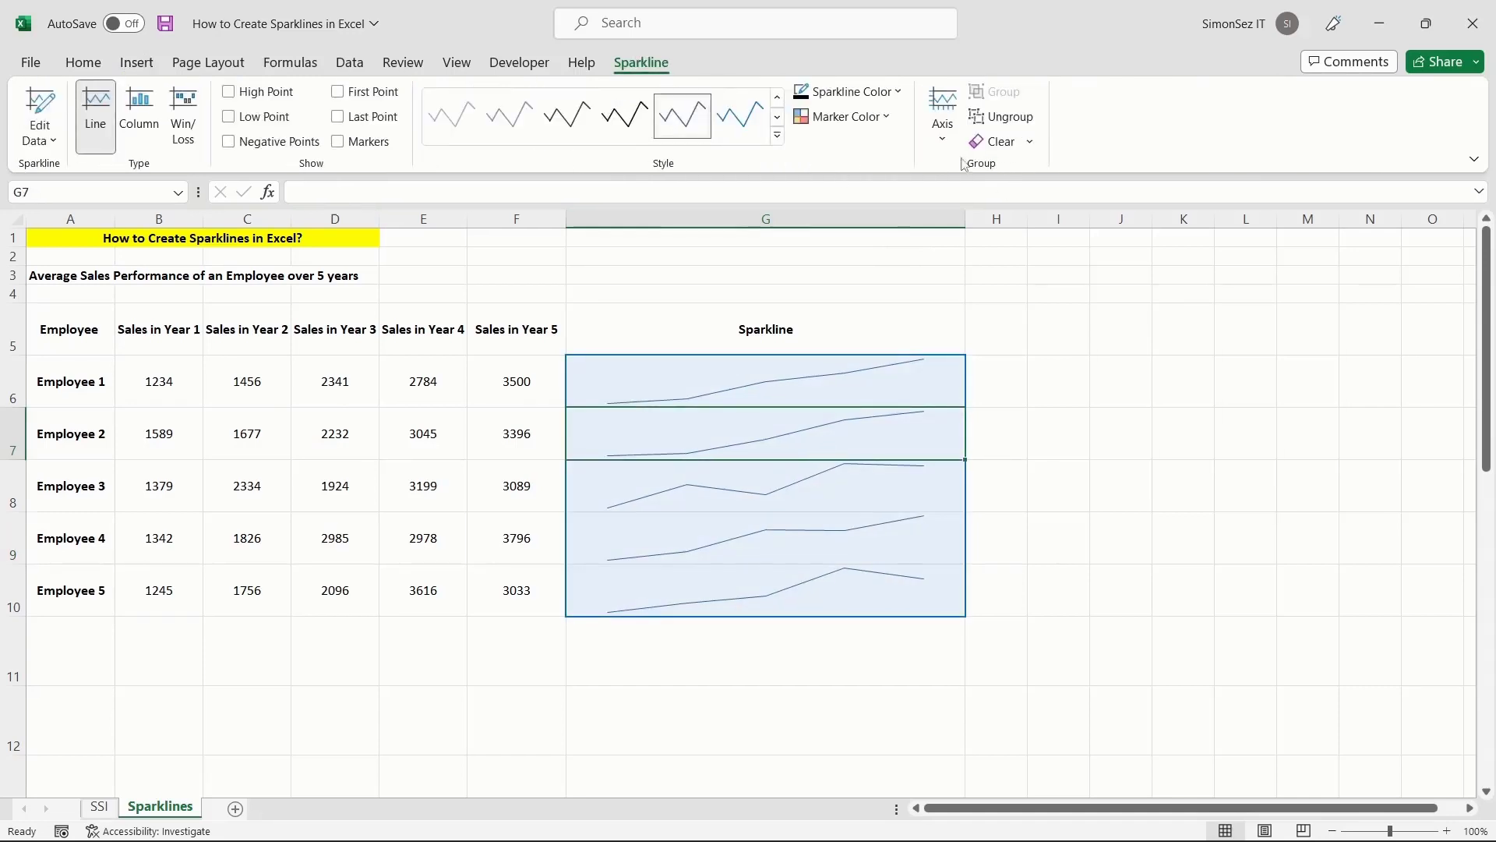
click(1029, 141)
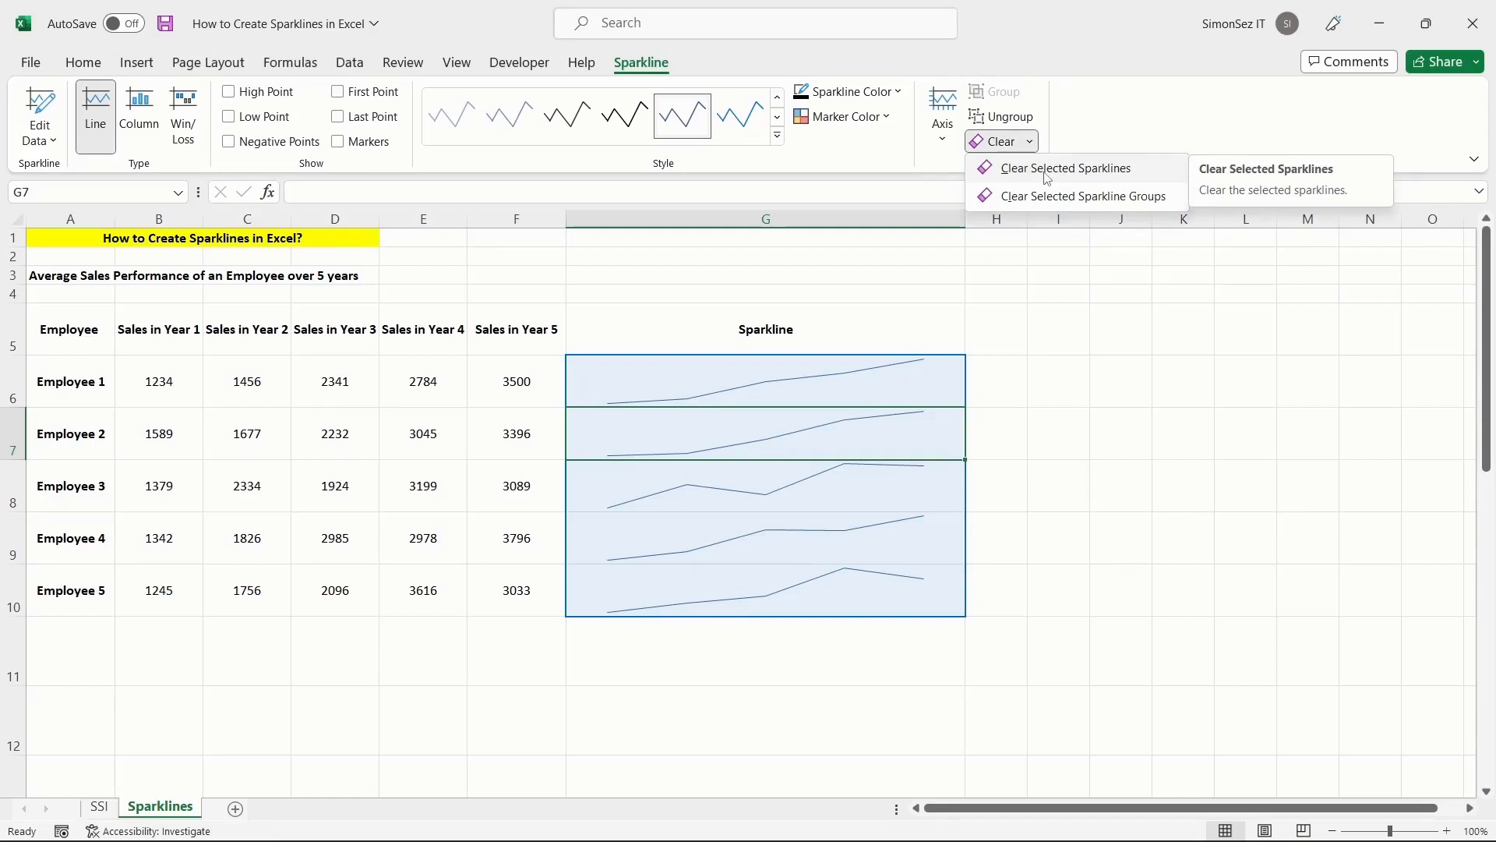
click(1116, 172)
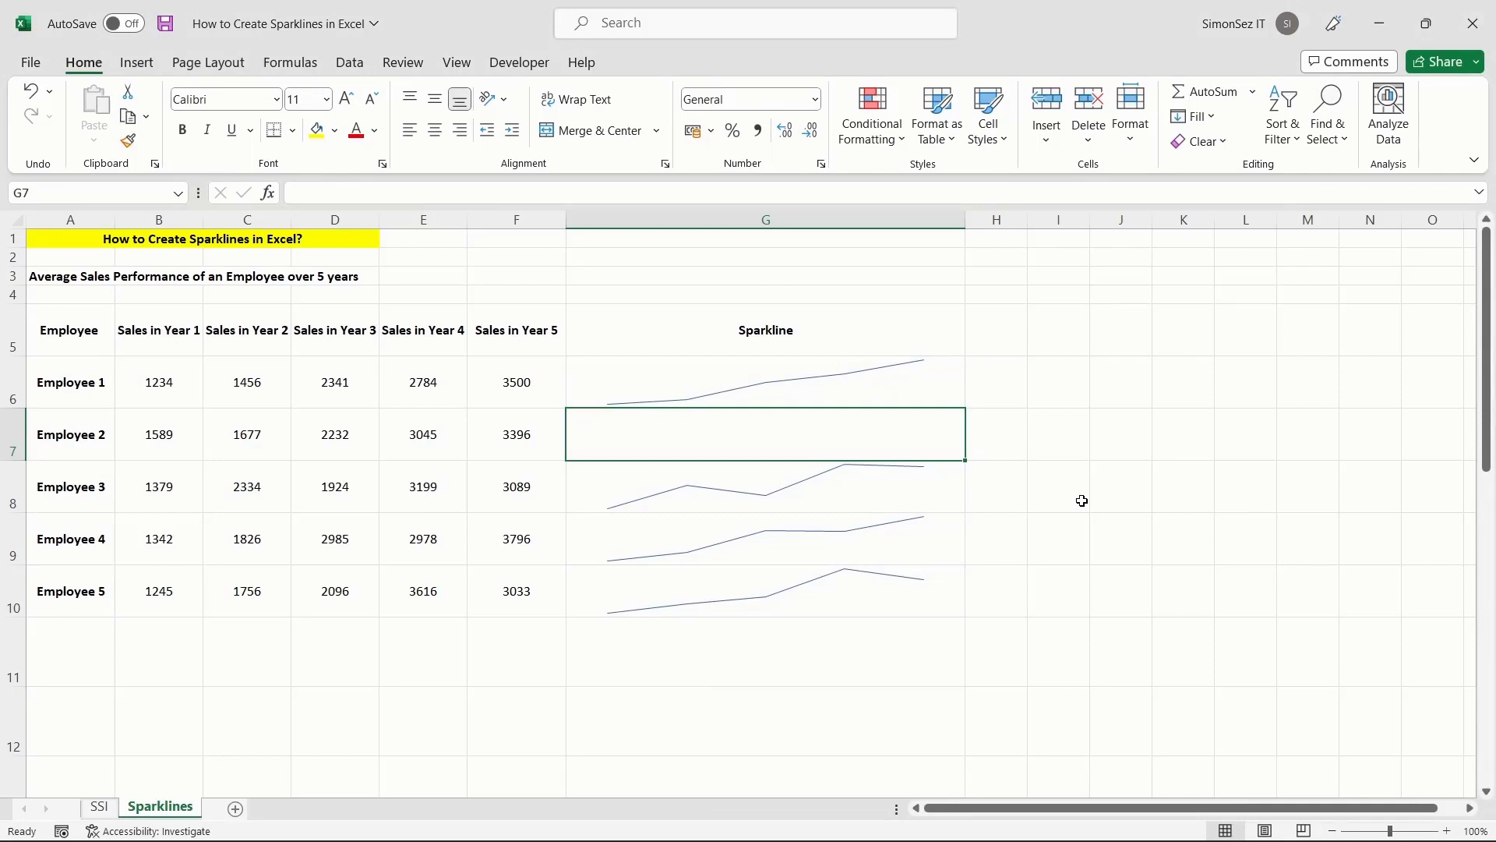
Step: Show high, low, negative, first and last points plus markers on the remaining sparklines, and apply the dark line style with red markers
click(800, 392)
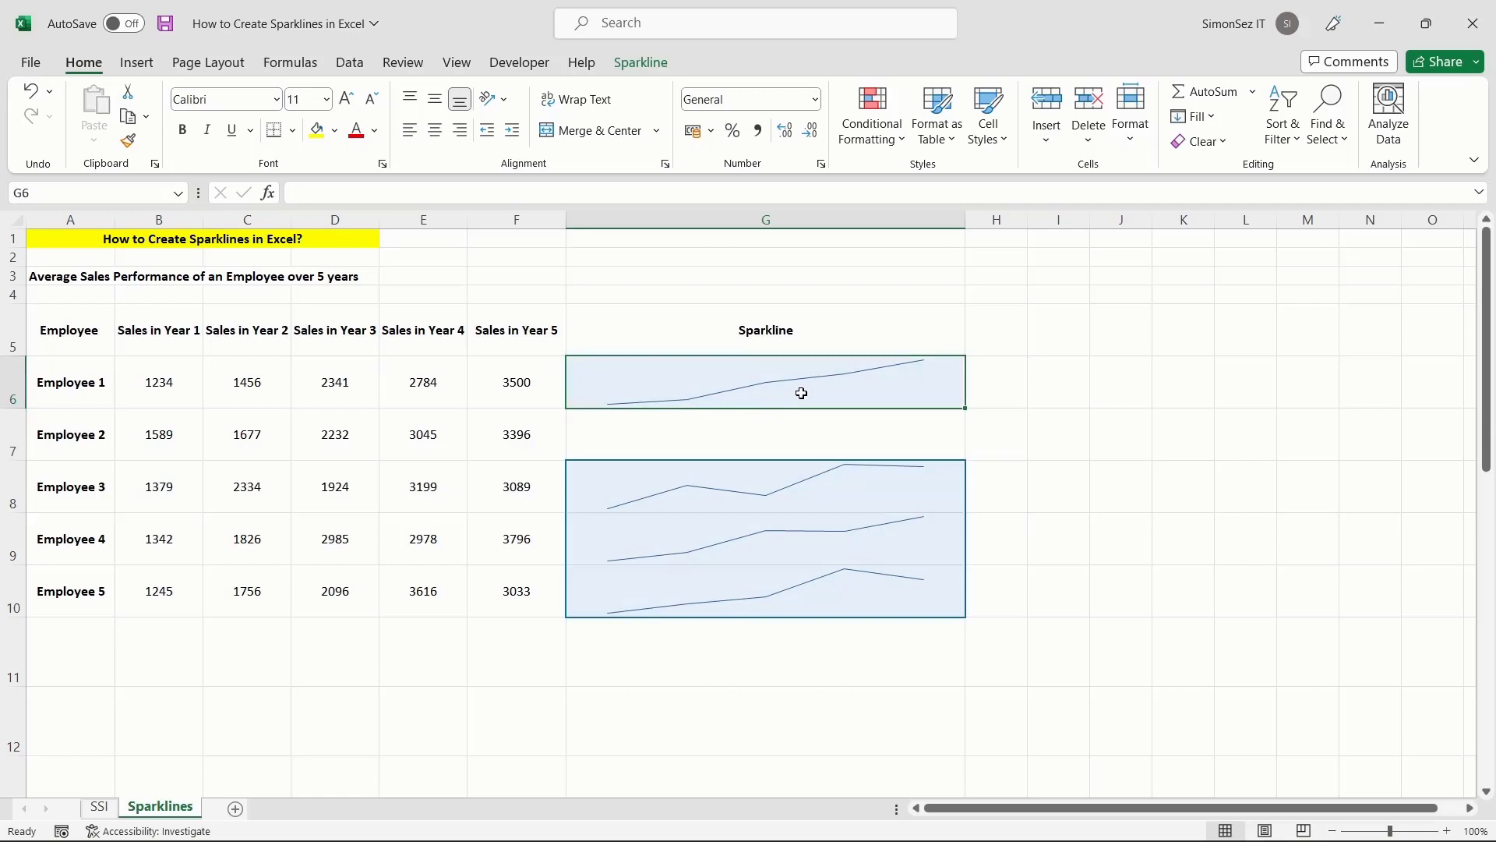
click(642, 64)
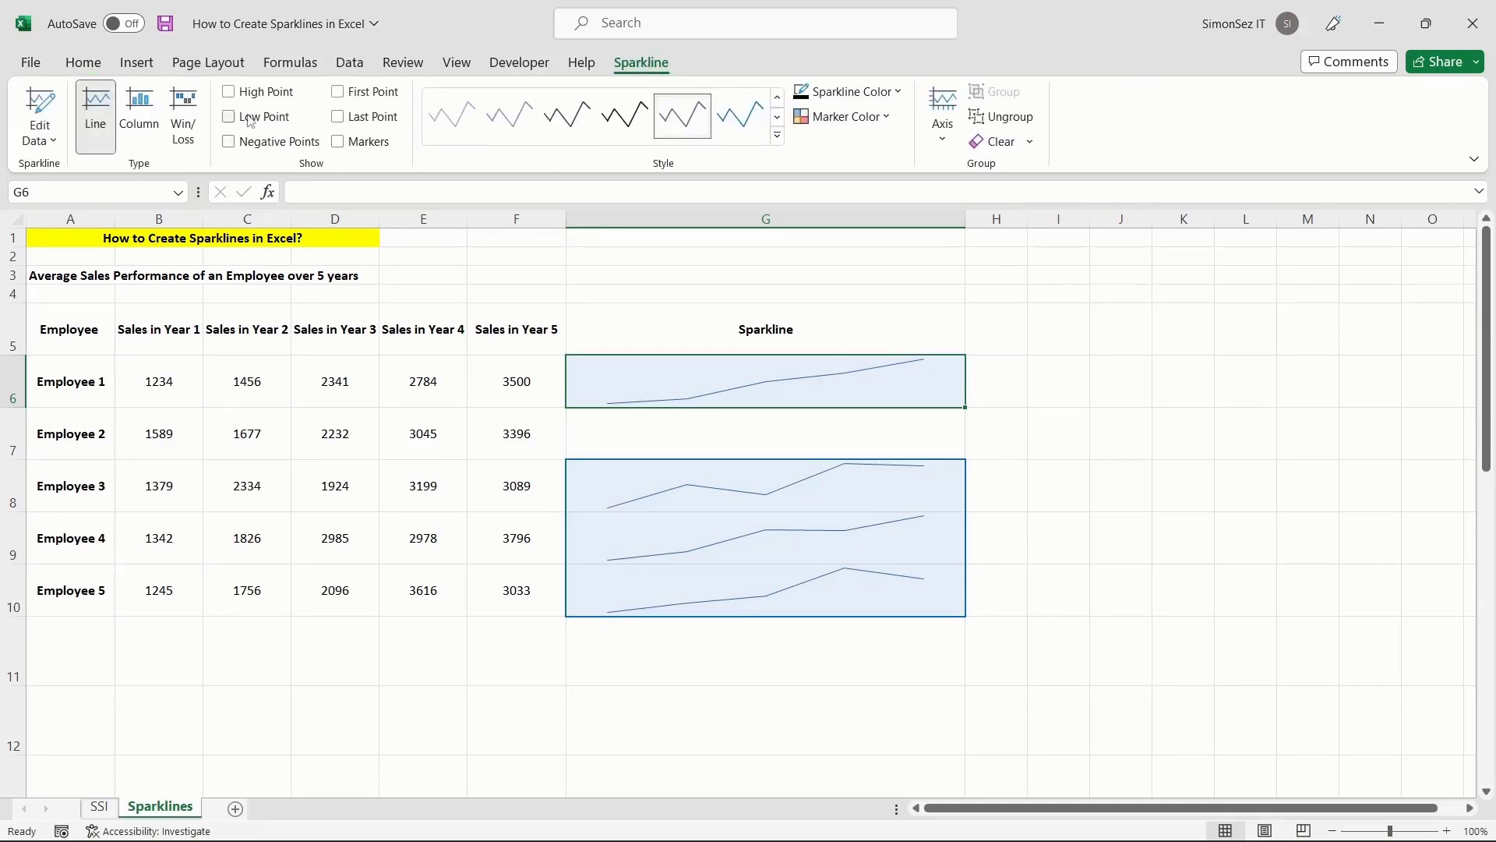
click(229, 92)
click(229, 117)
click(228, 142)
click(337, 142)
click(338, 117)
click(337, 92)
click(568, 117)
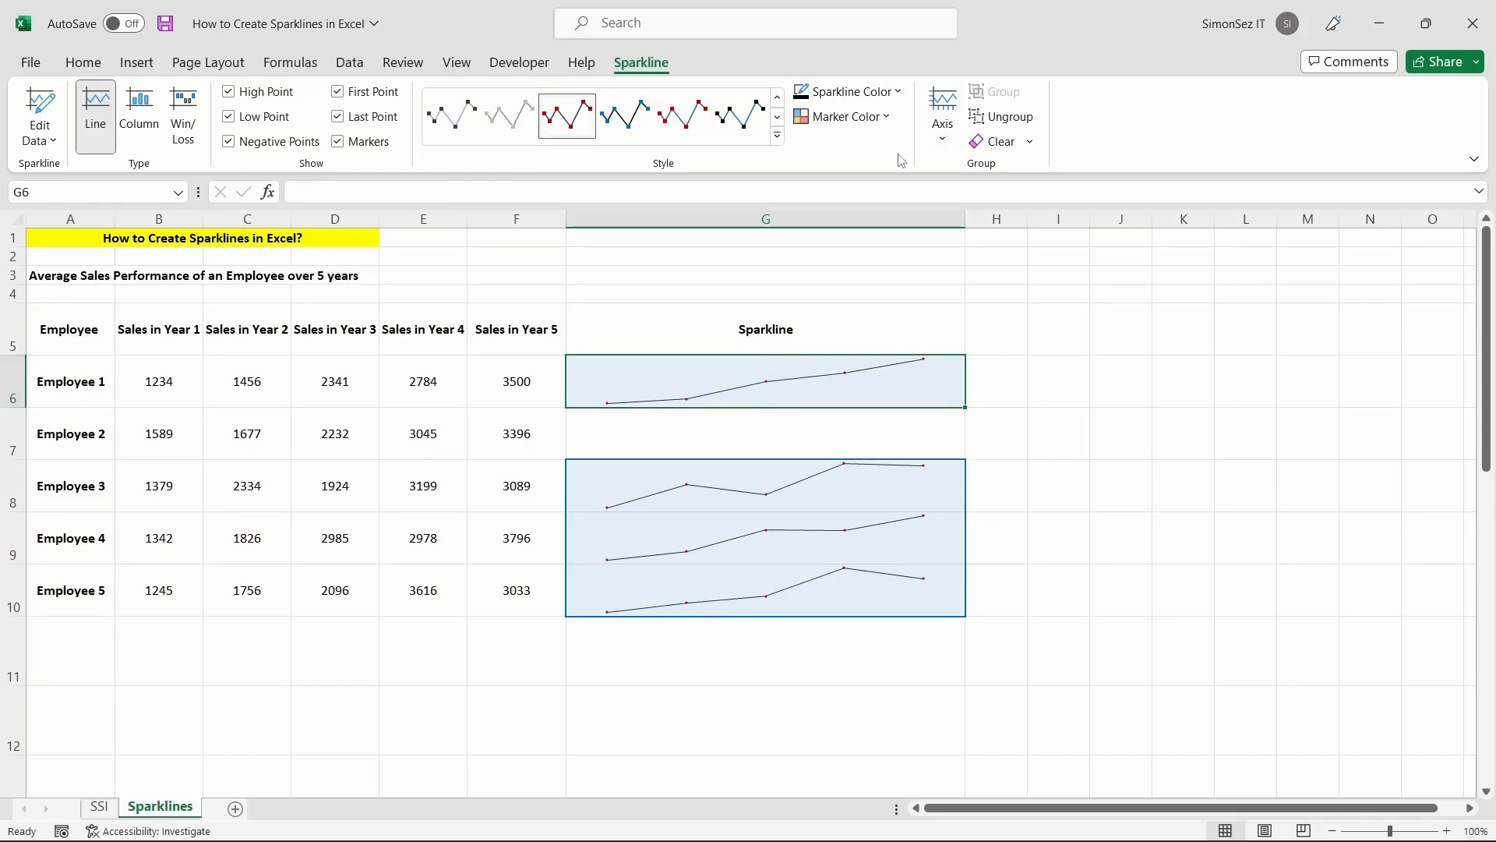
Step: Try the Column type on the sparkline group and switch it back to Line
click(144, 130)
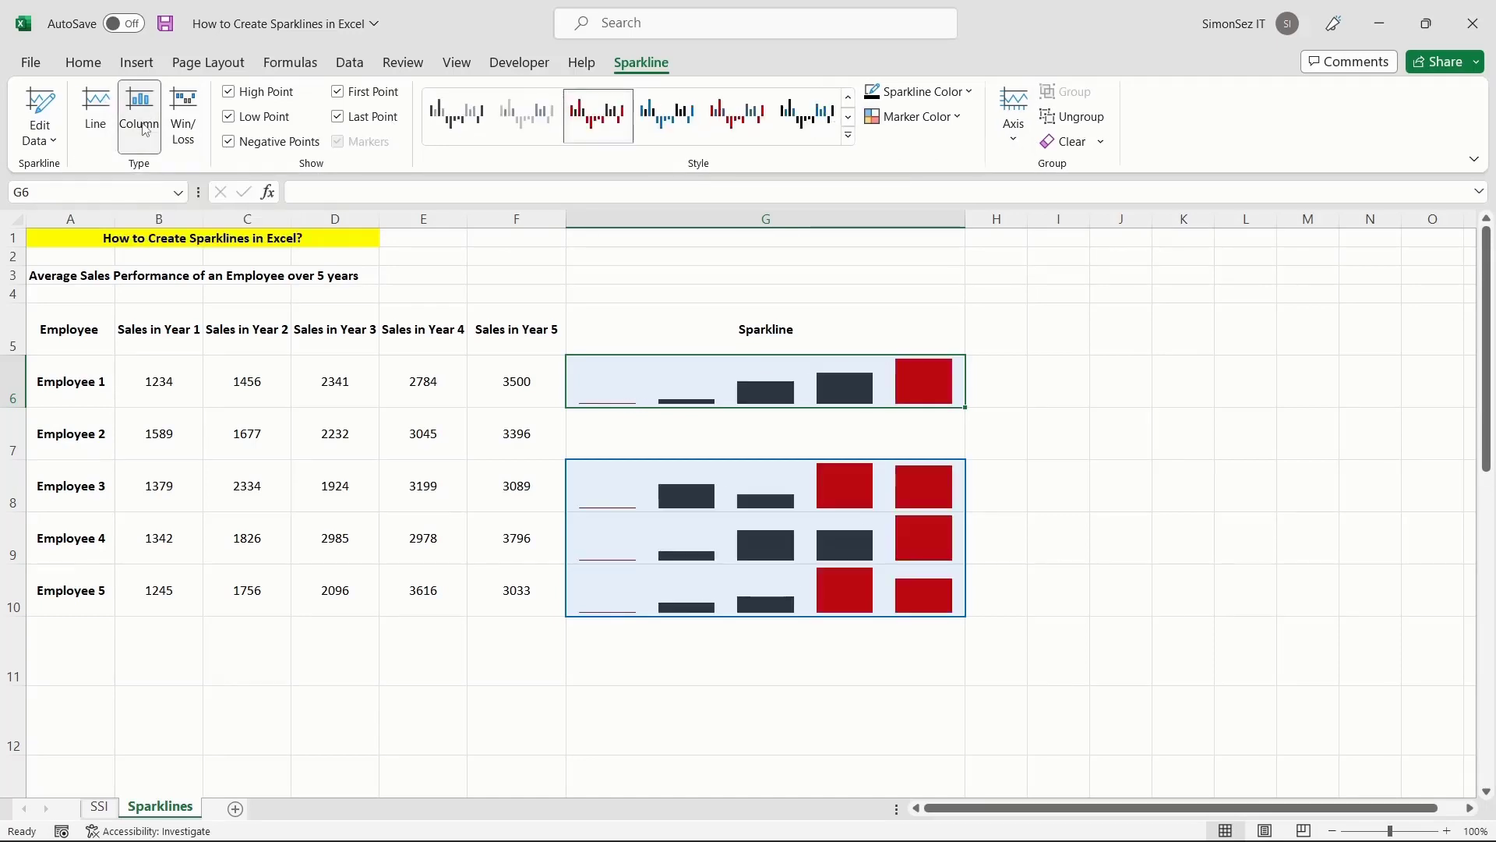
click(101, 124)
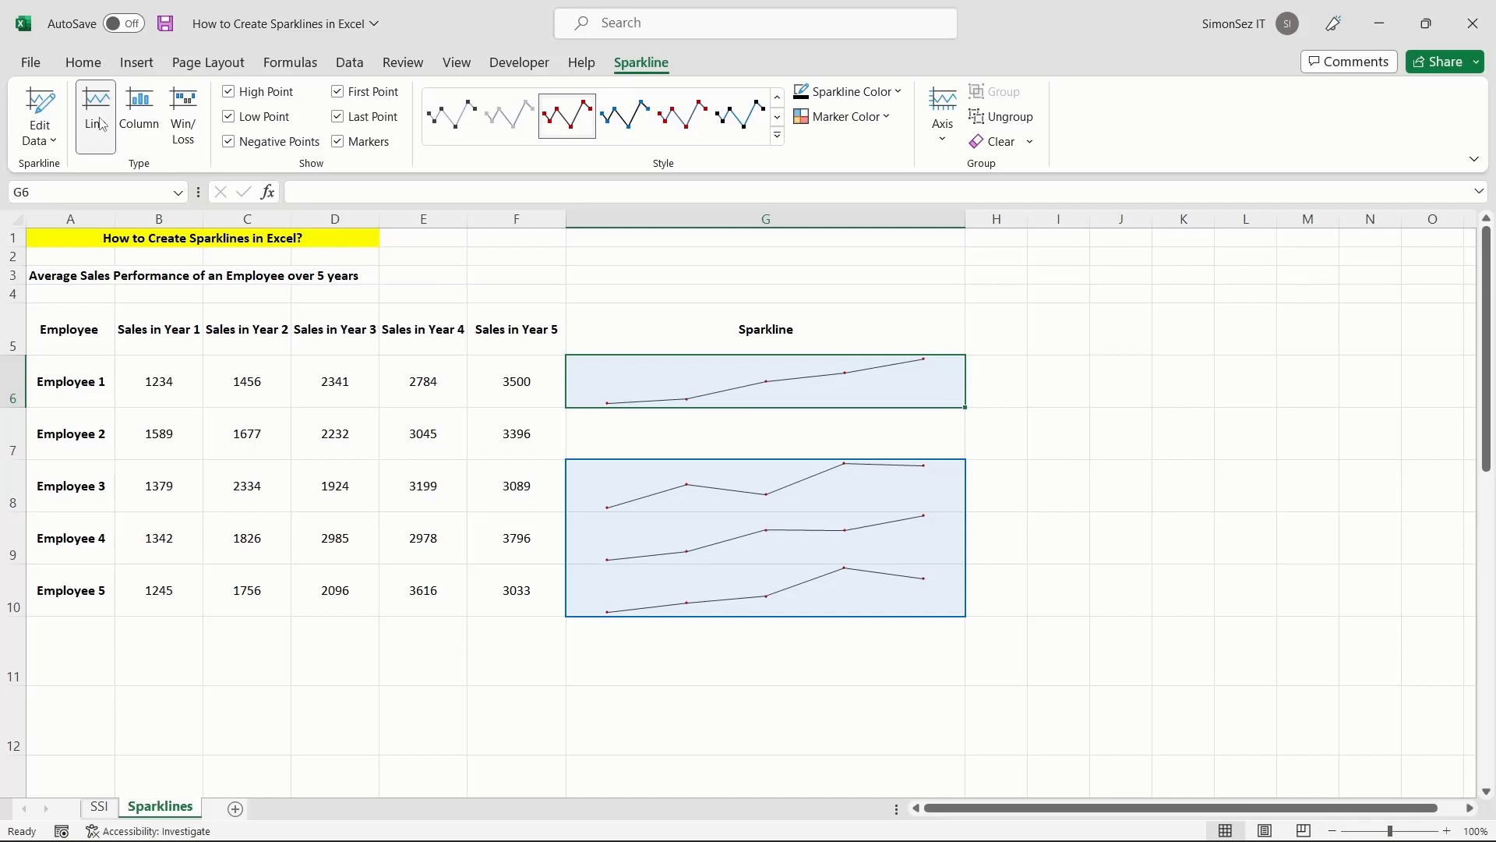
click(100, 123)
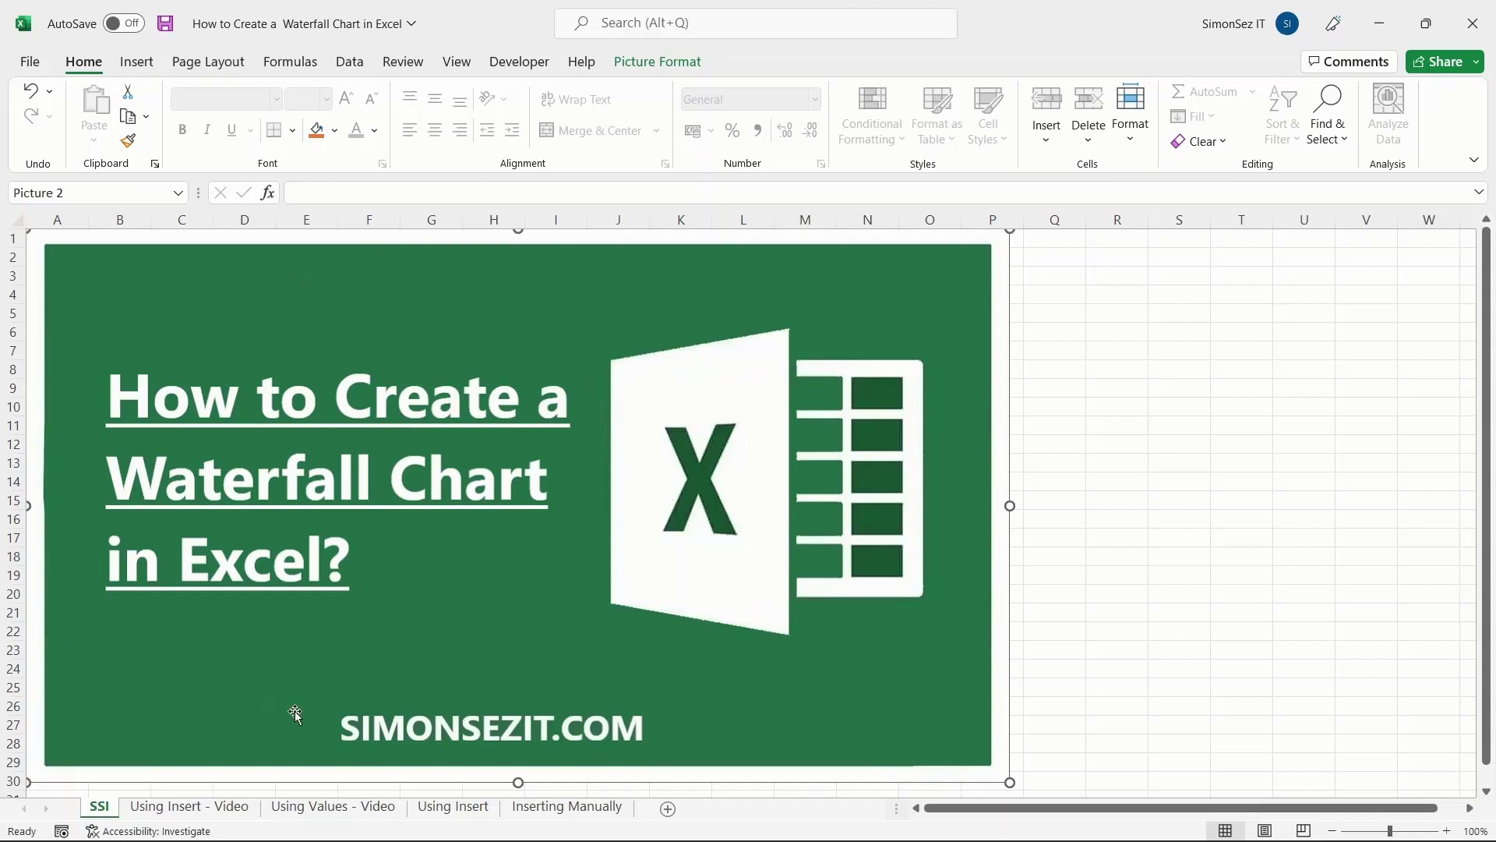
Step: On the Using Insert - Video sheet, insert a Waterfall chart from the Month and Sales Flow data in A5:B18
click(208, 811)
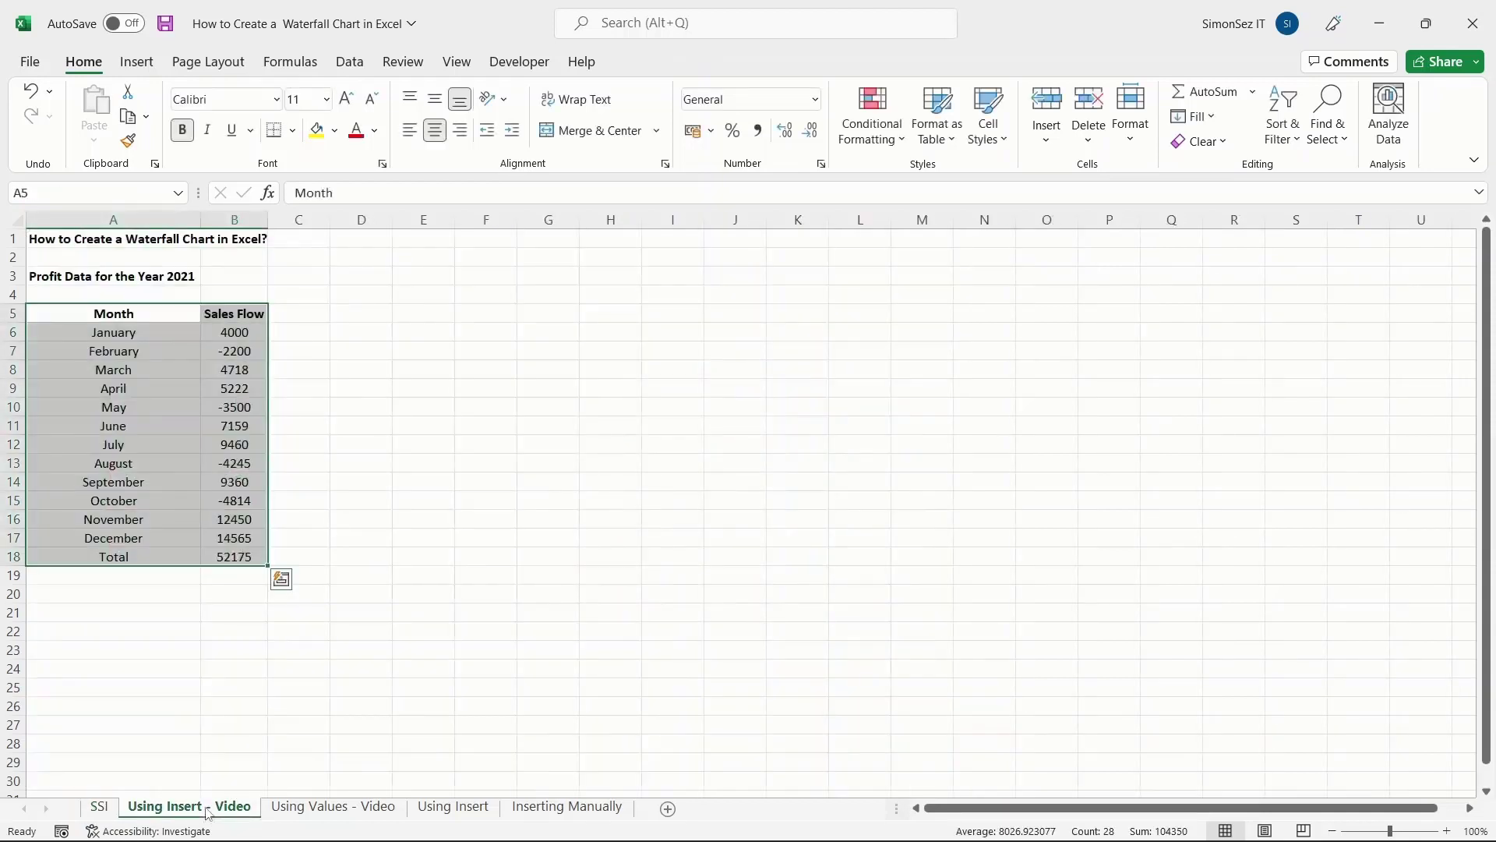
click(325, 632)
drag(107, 312, 219, 557)
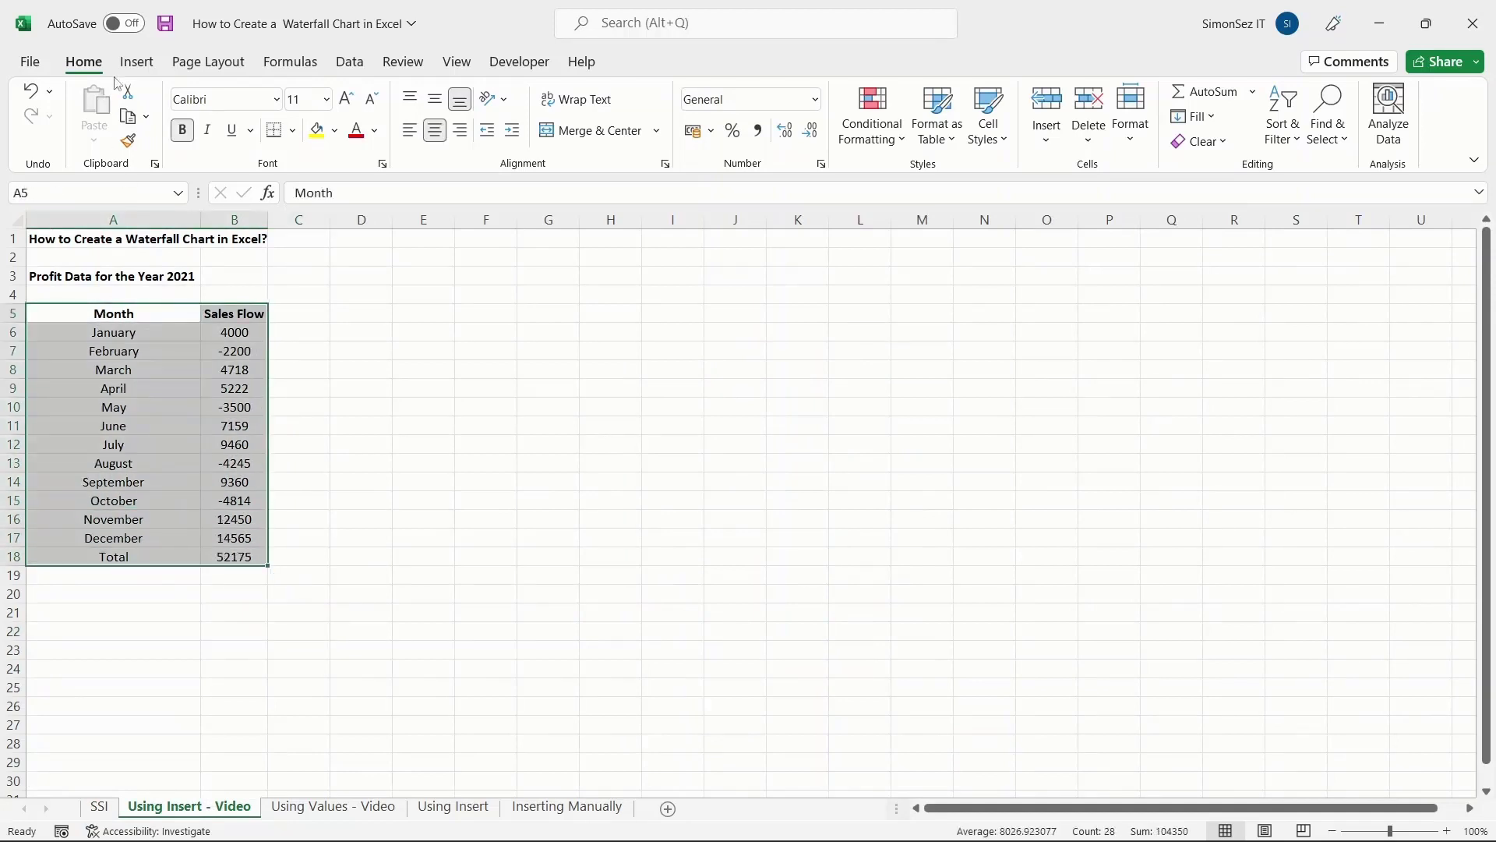
click(136, 66)
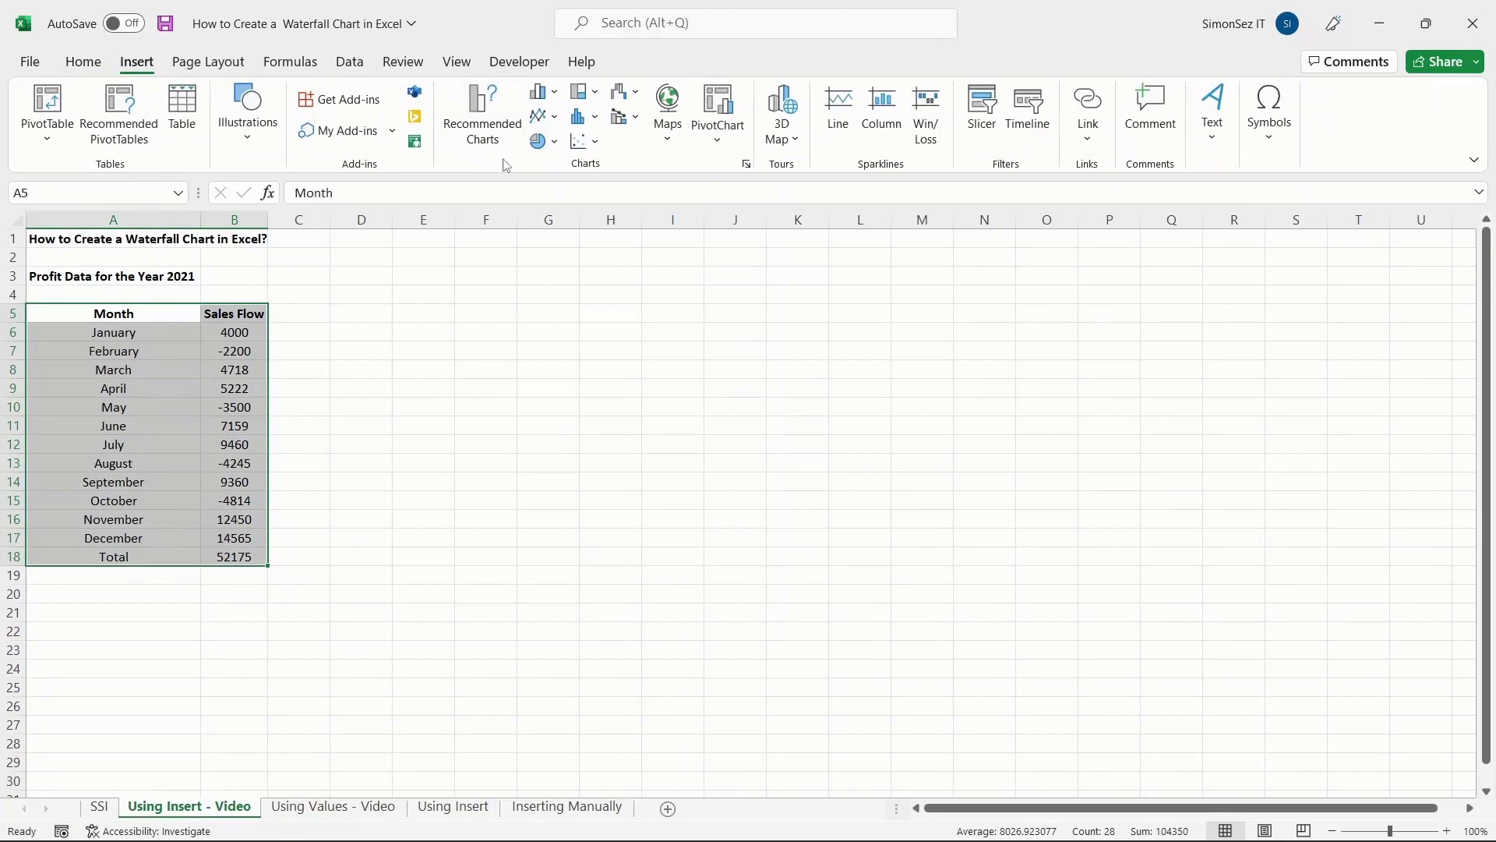
click(629, 94)
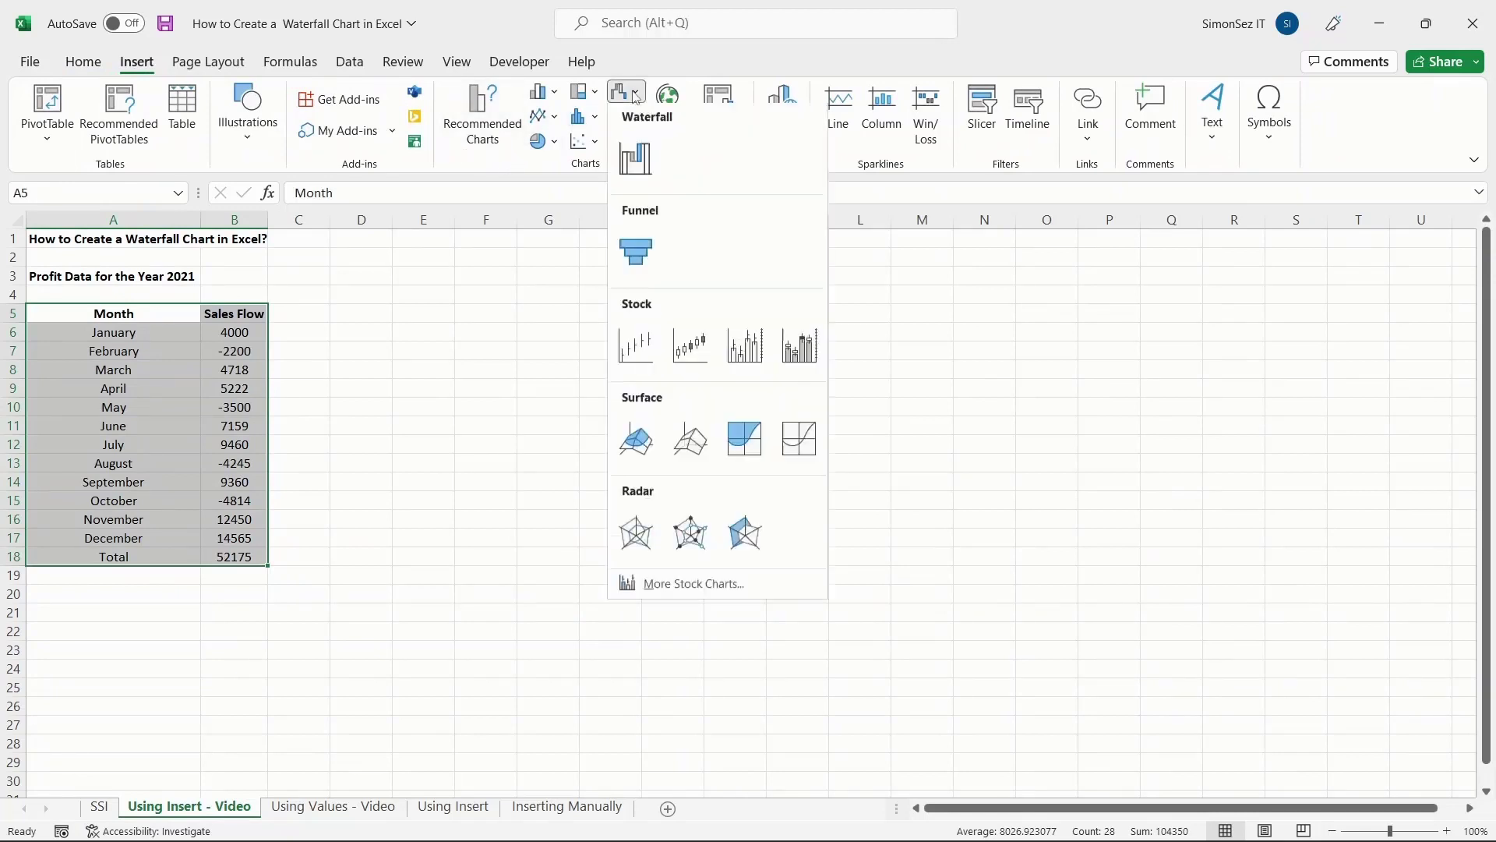
click(633, 156)
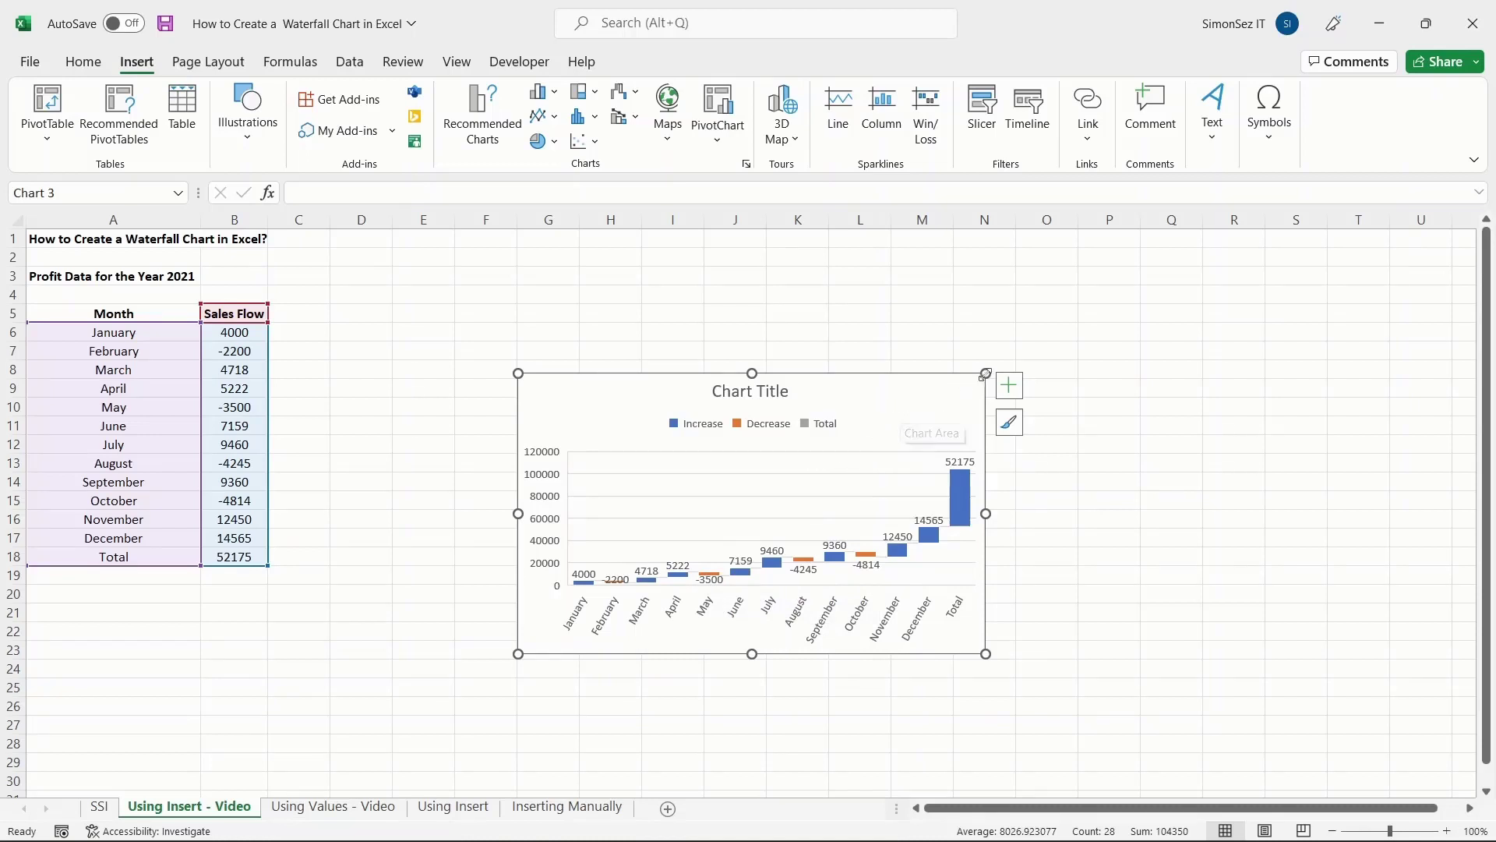
Step: Enlarge the waterfall chart to span about columns E to Q and rows 4 to 28
drag(986, 374, 1068, 284)
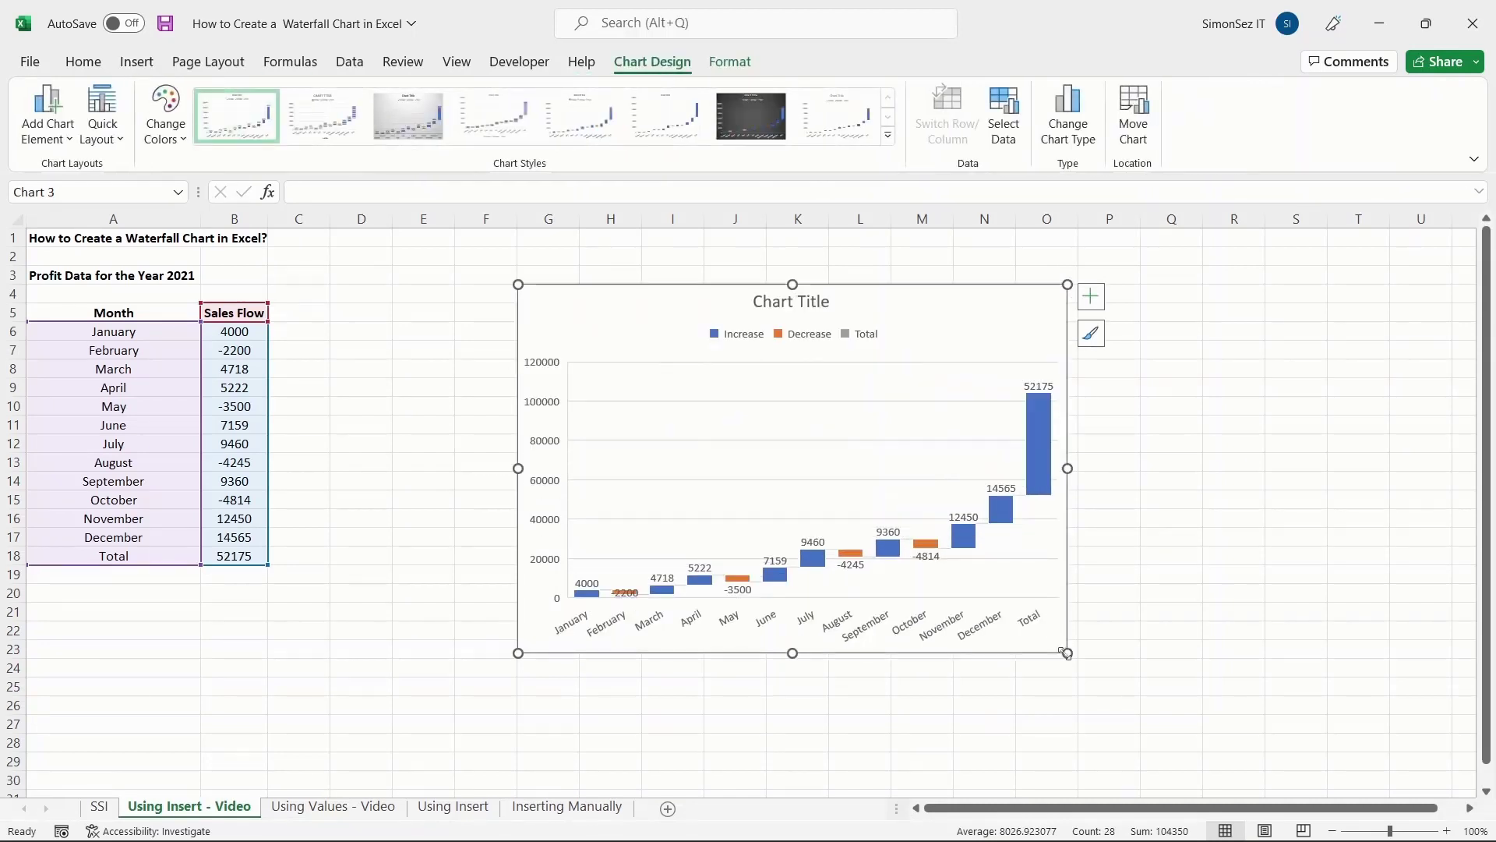
drag(1067, 652, 1212, 714)
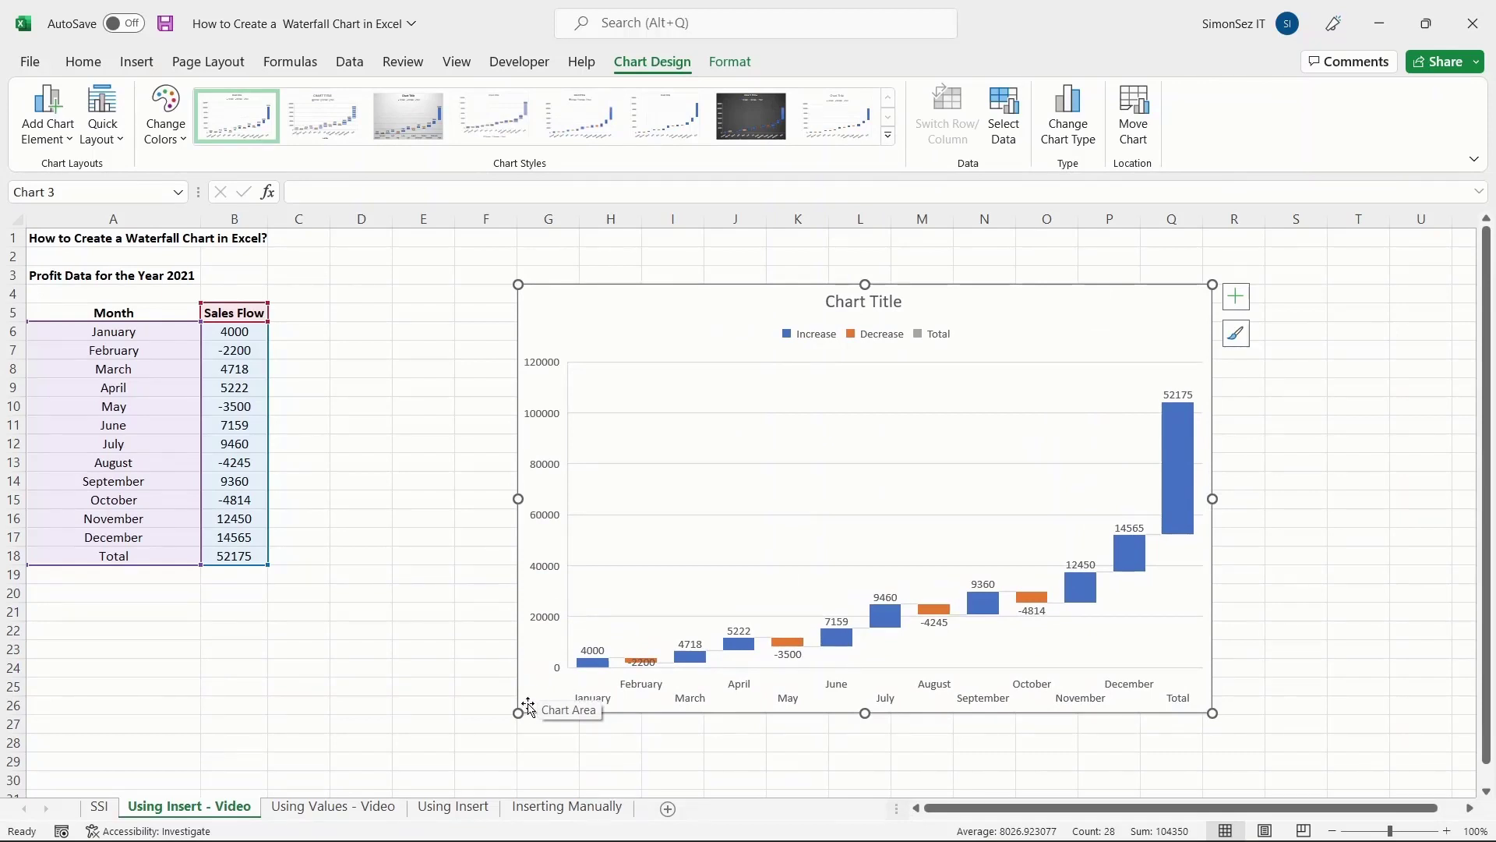
drag(519, 713, 401, 753)
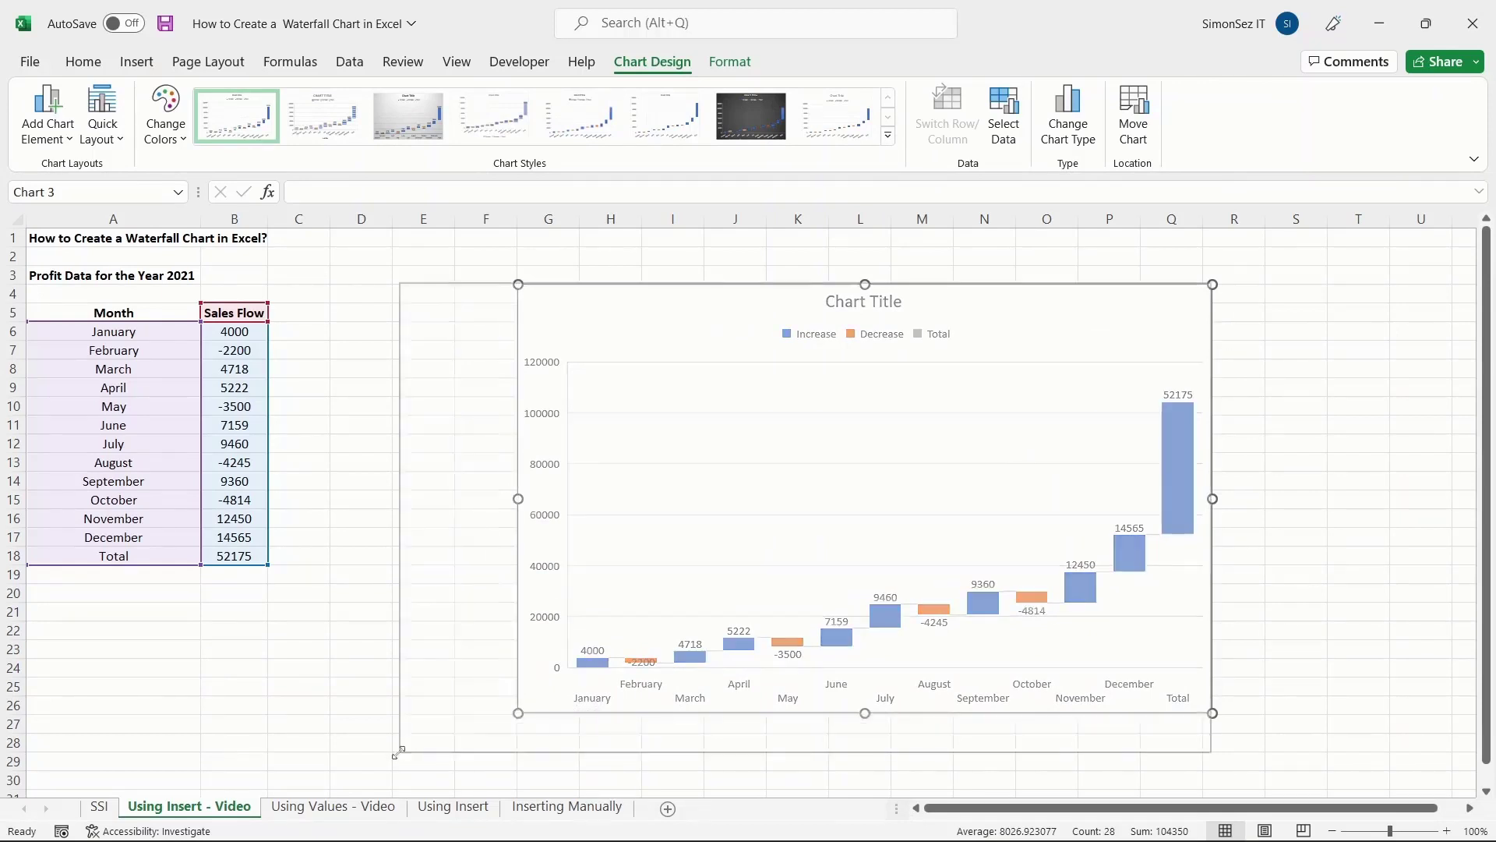
Step: Set only the waterfall chart's Total column as a total, and deselect the chart
double_click(1176, 502)
click(1176, 502)
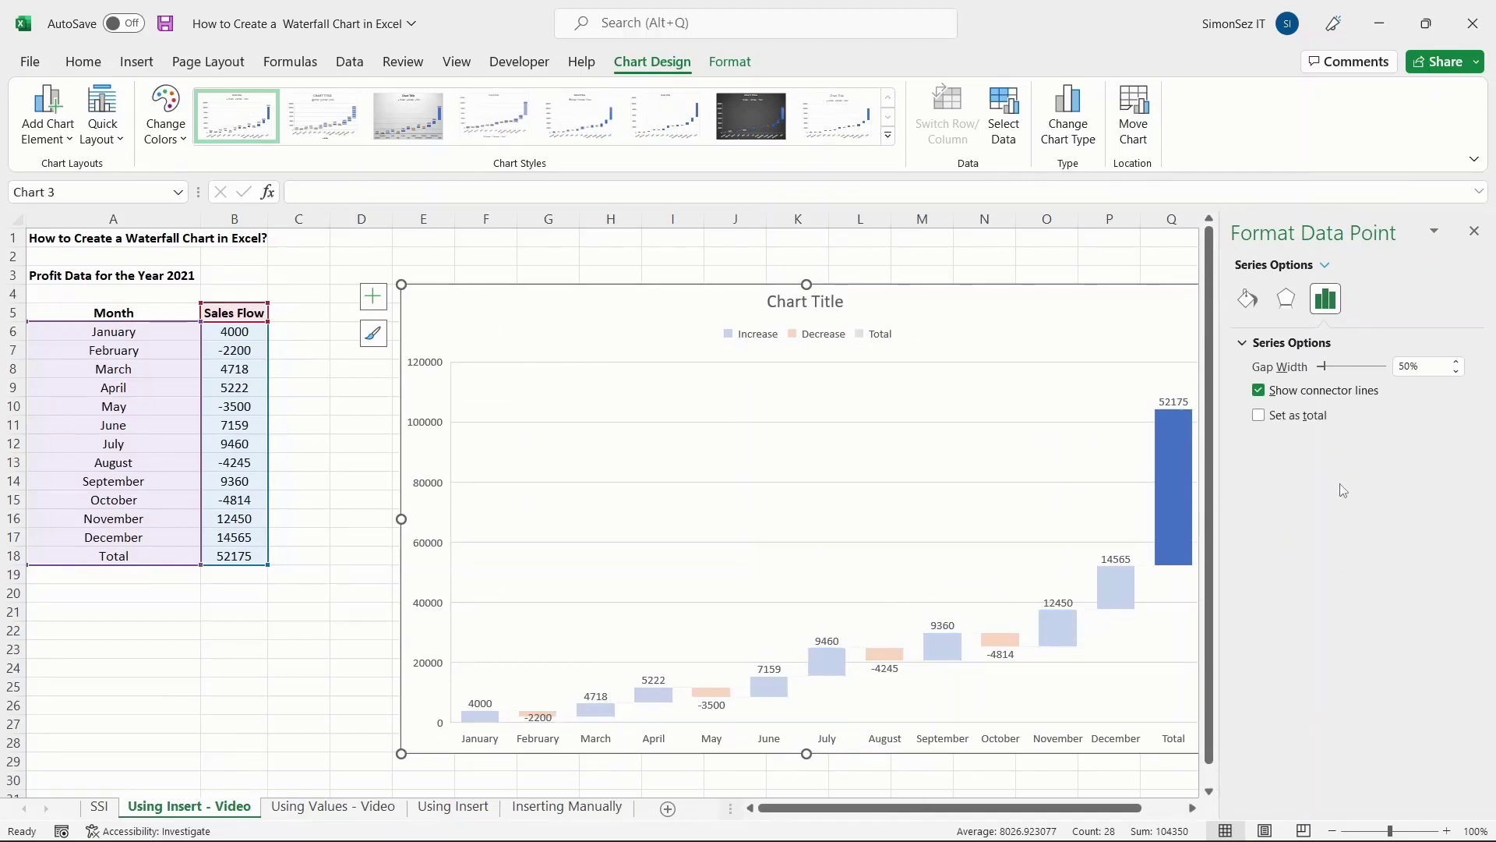
click(1260, 417)
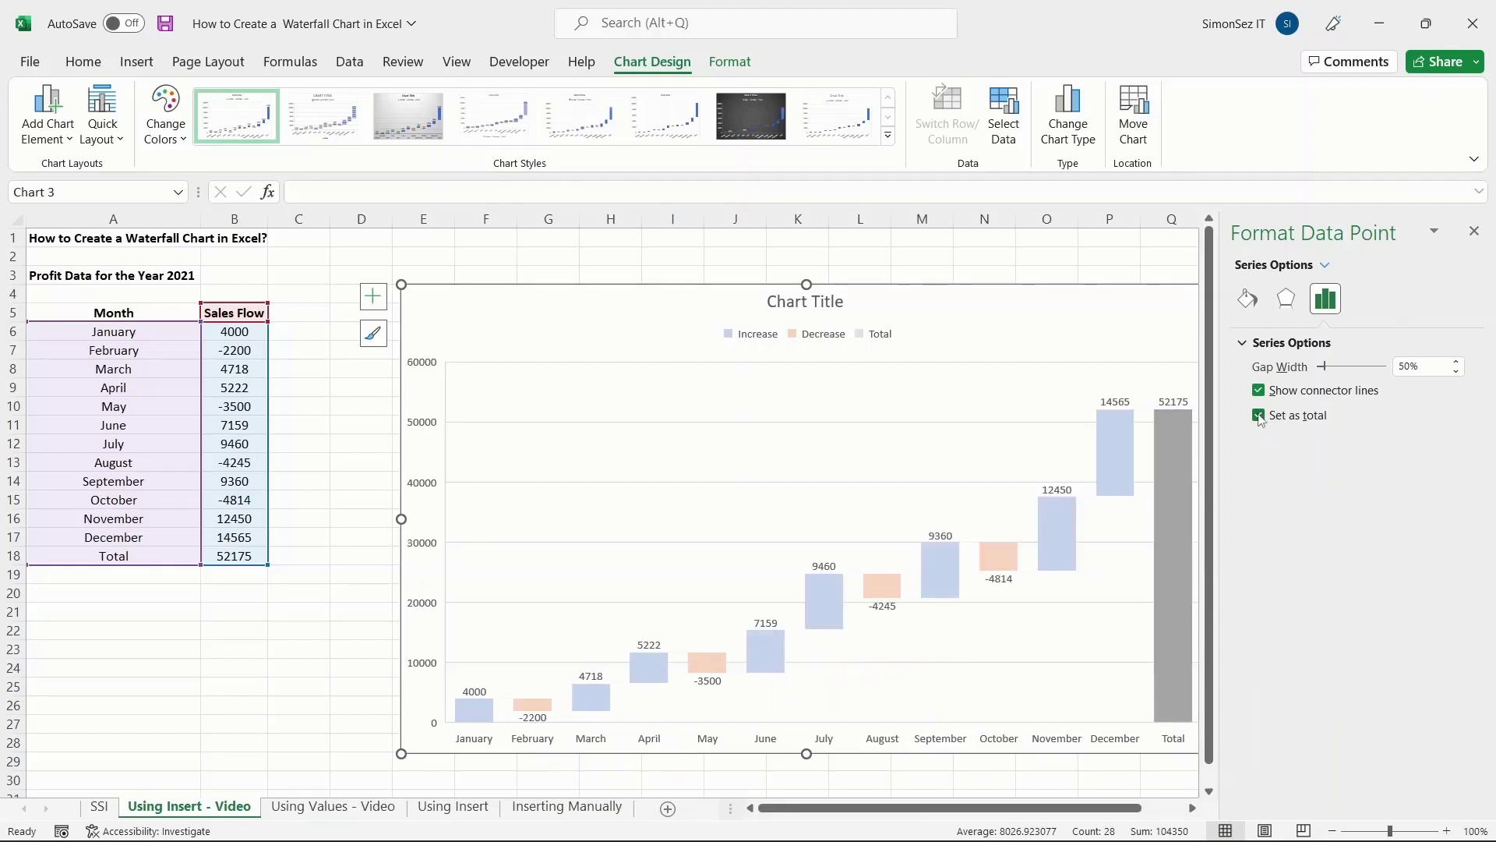
click(1474, 232)
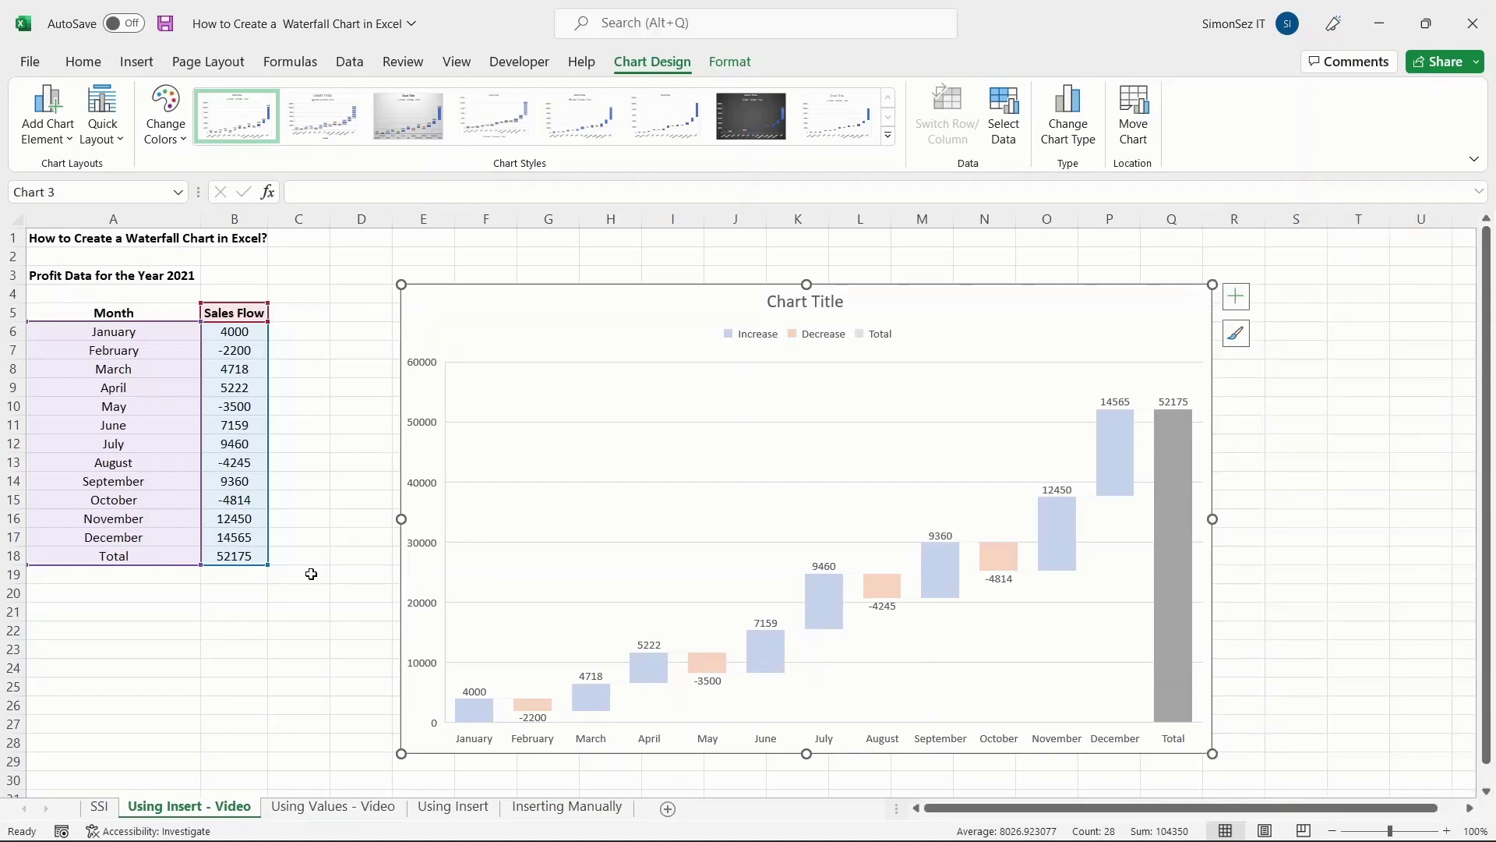
click(355, 575)
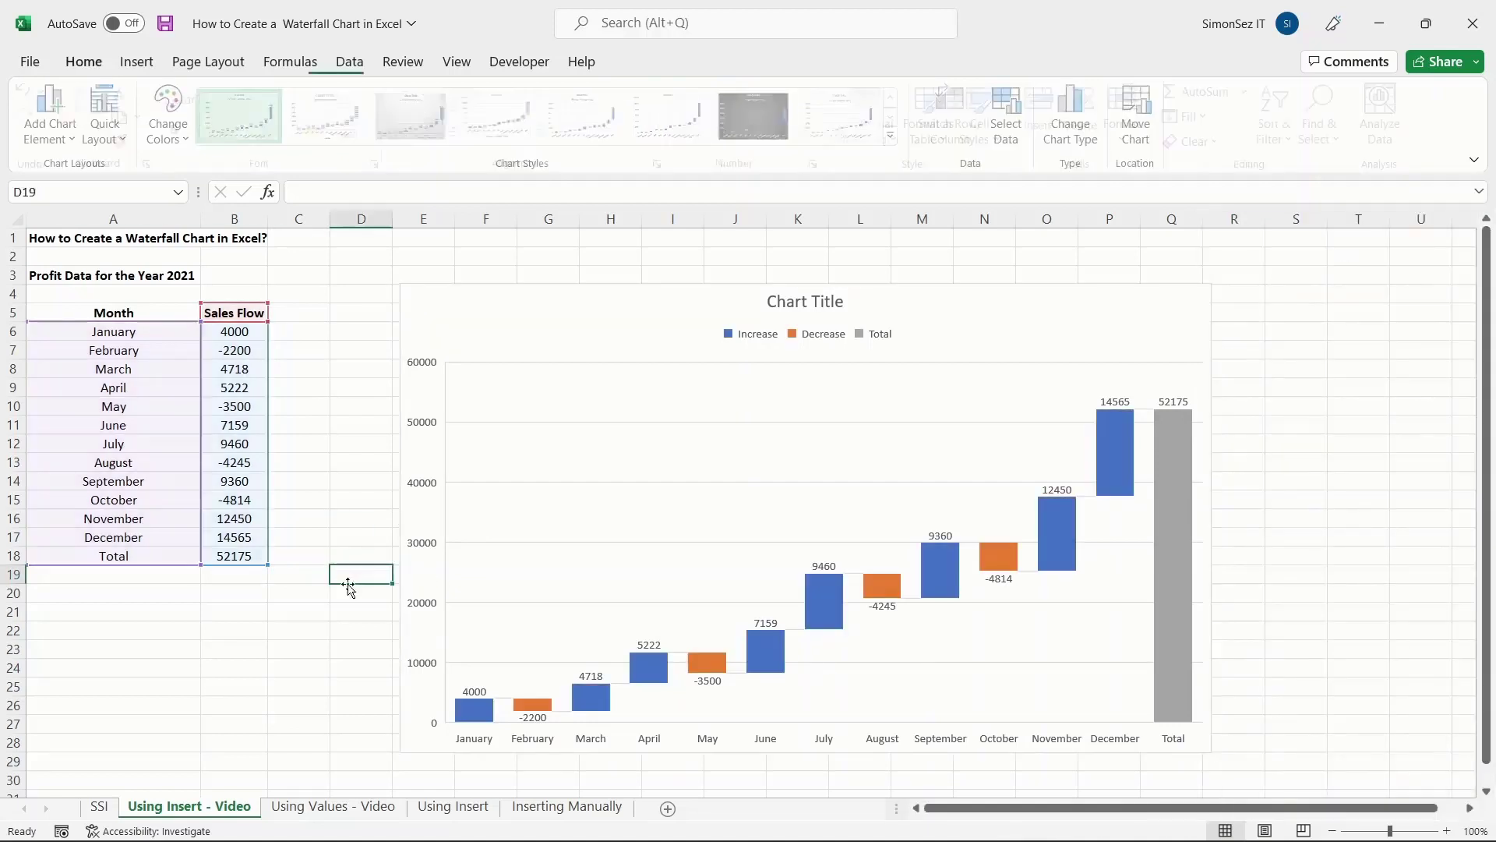
Step: On the Using Values - Video sheet, fill the Decrease formula in C6 and the Increase formula in D6 down to row 18
click(320, 813)
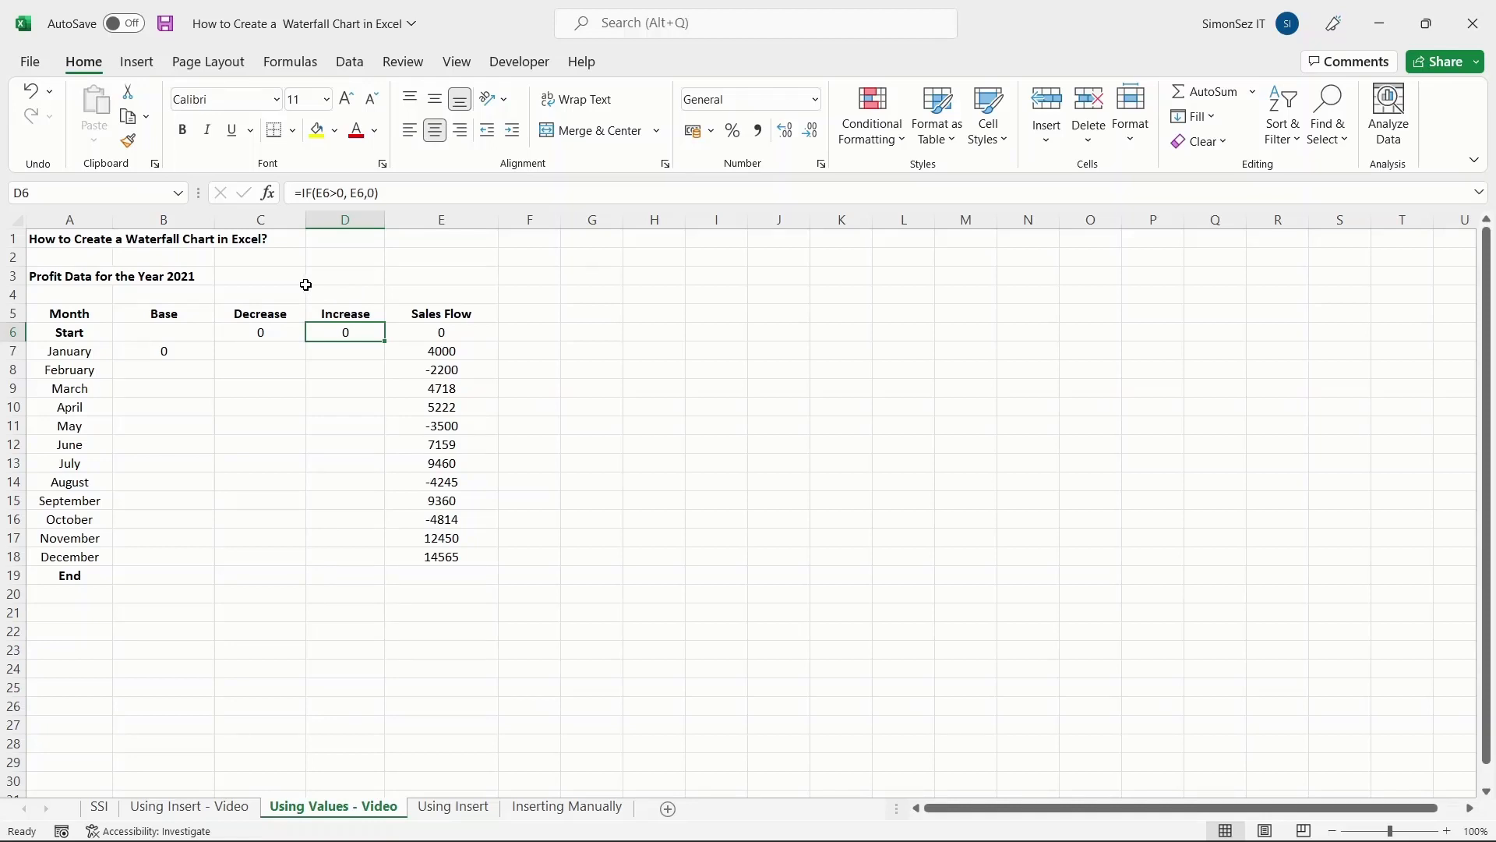
click(278, 333)
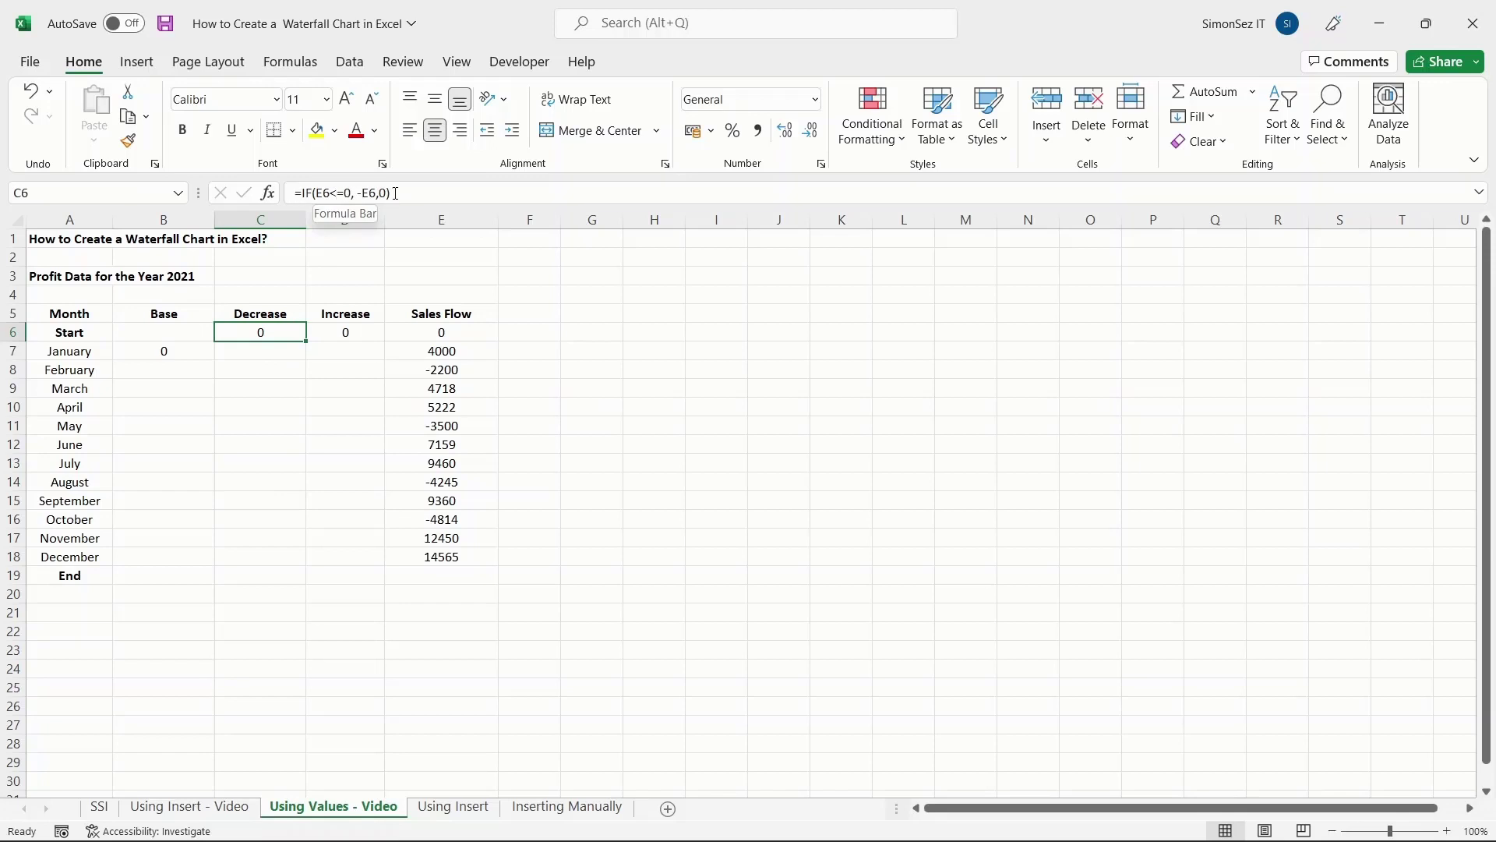
drag(307, 342, 301, 571)
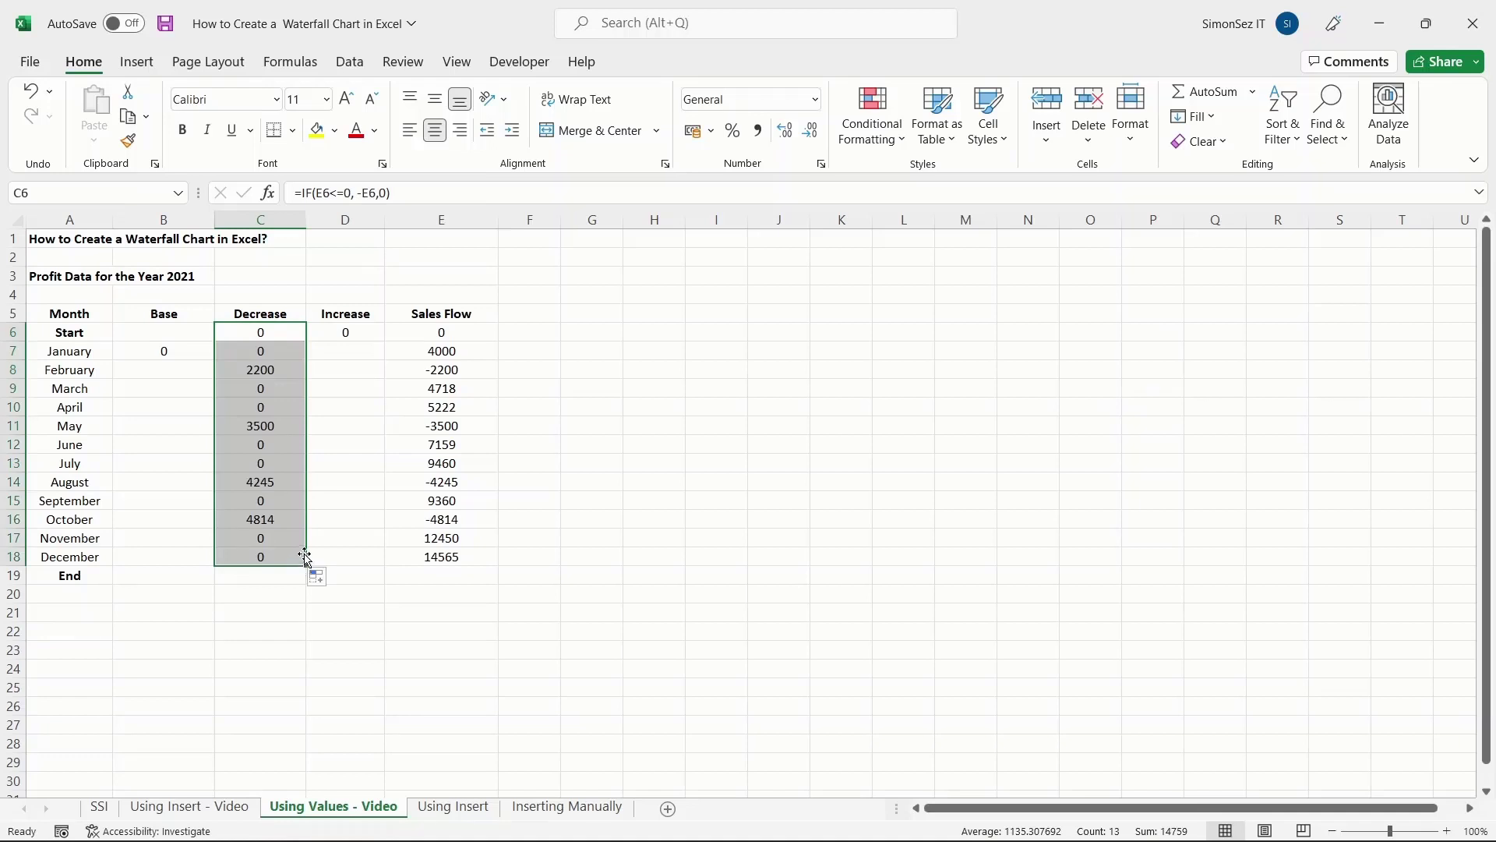
click(351, 330)
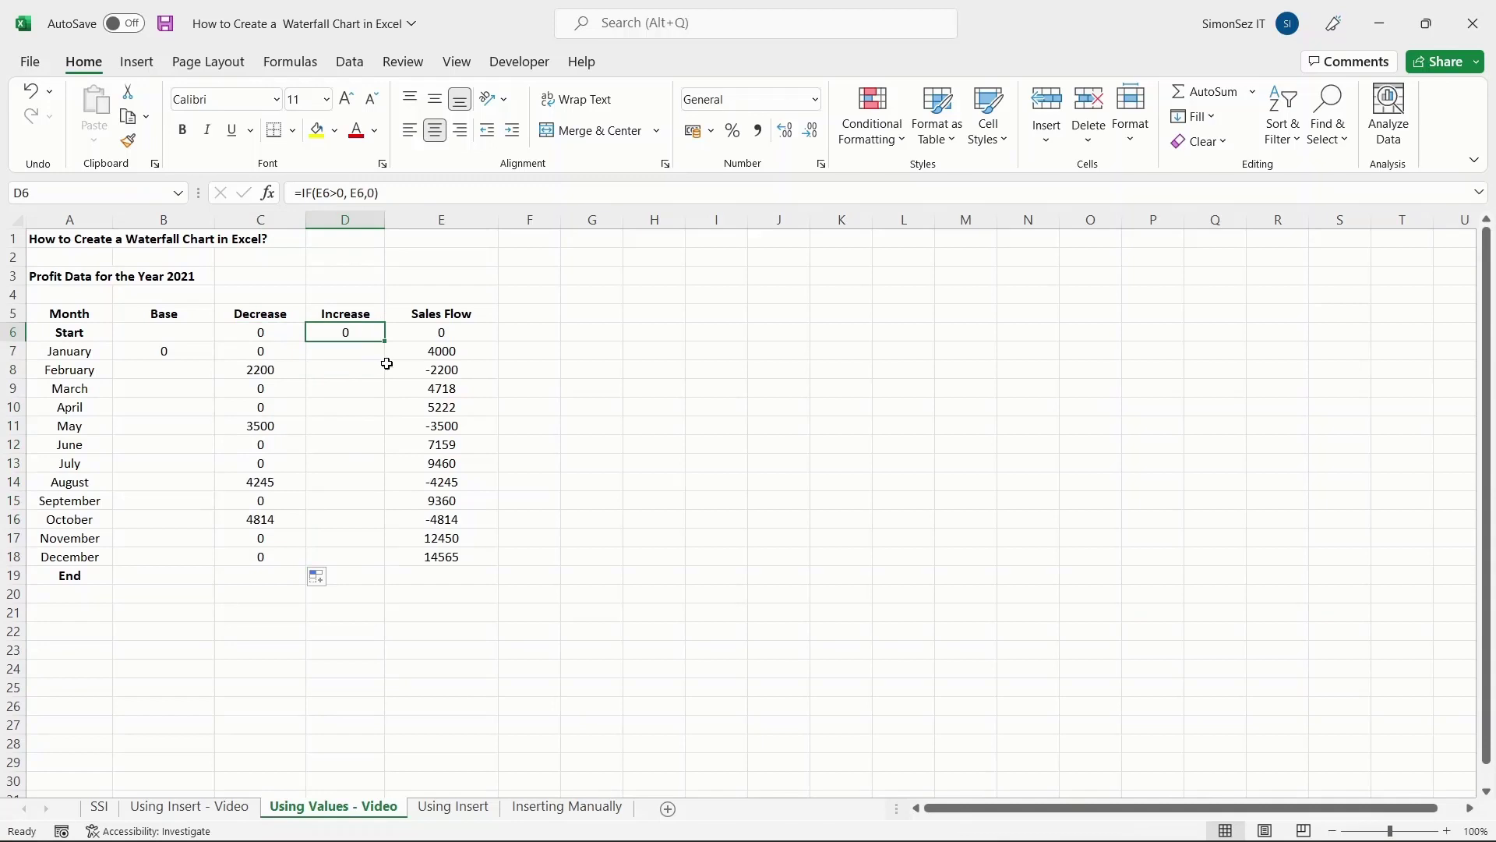
drag(387, 344, 395, 562)
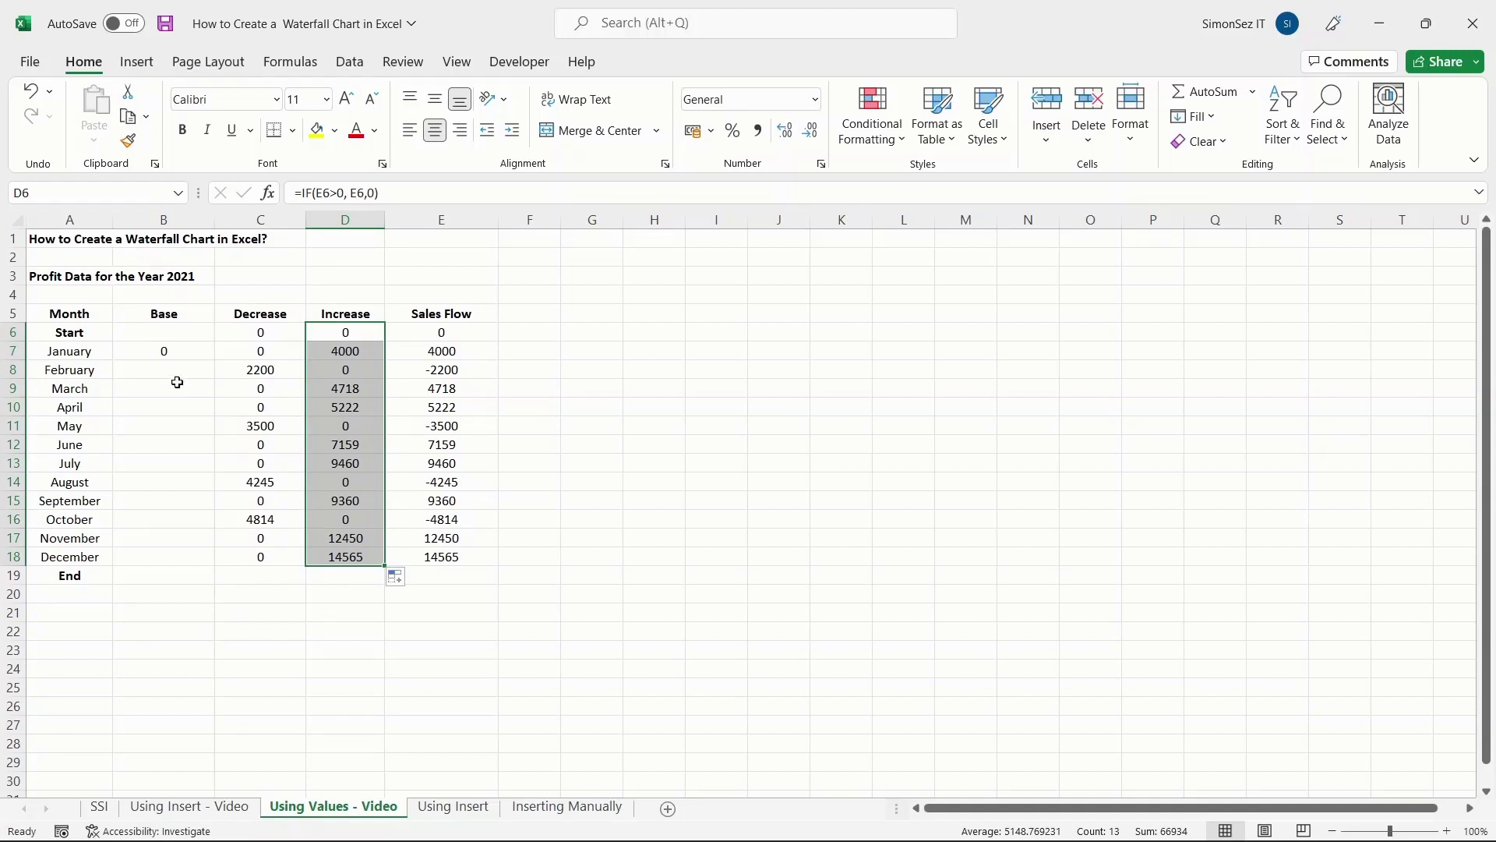
Step: Fill the Base formula in B7 down through the End row in B19
click(182, 352)
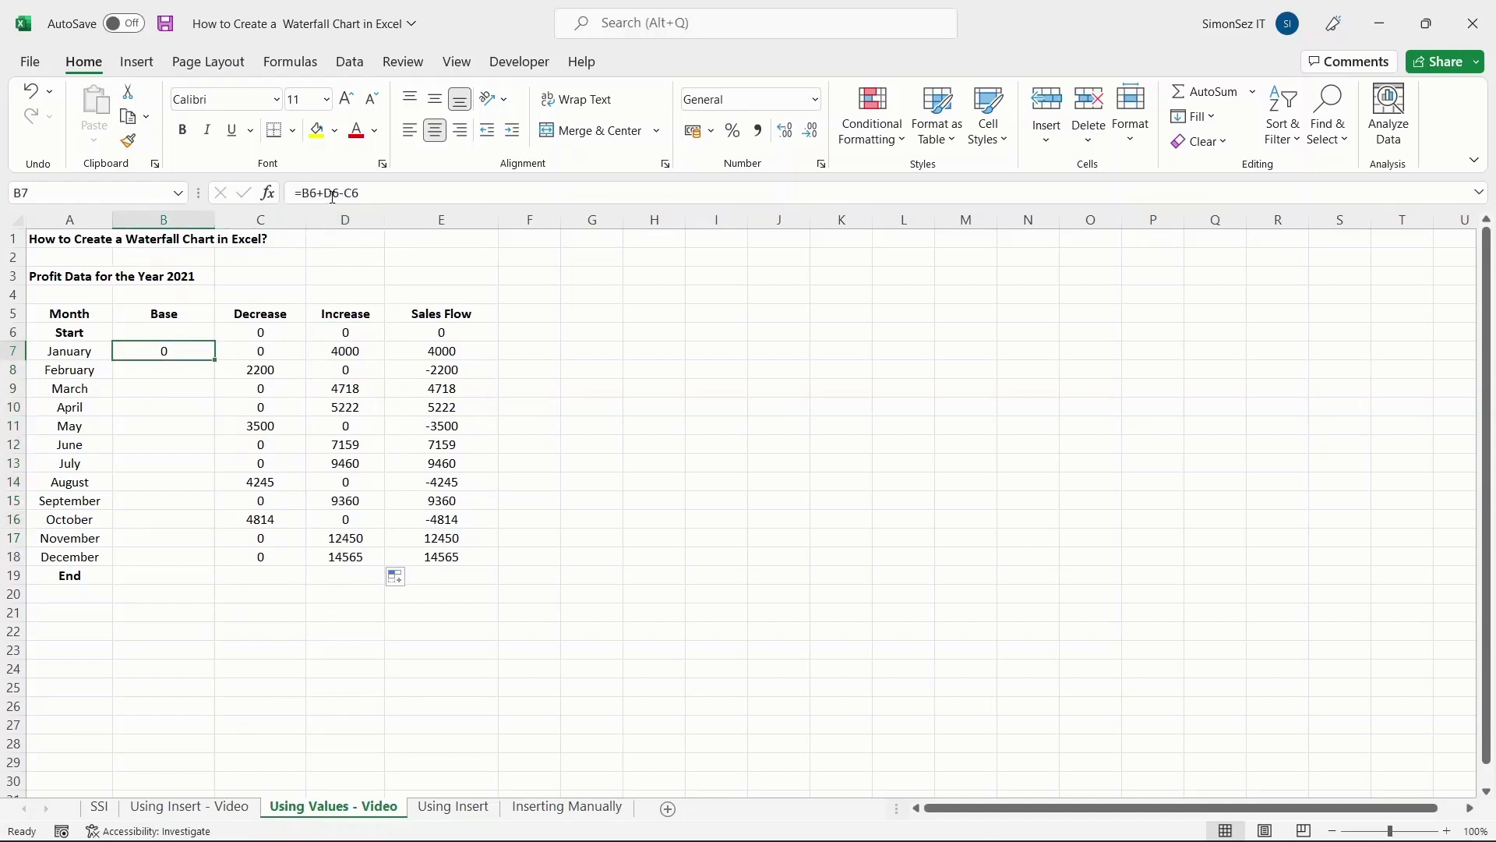
drag(216, 360, 219, 589)
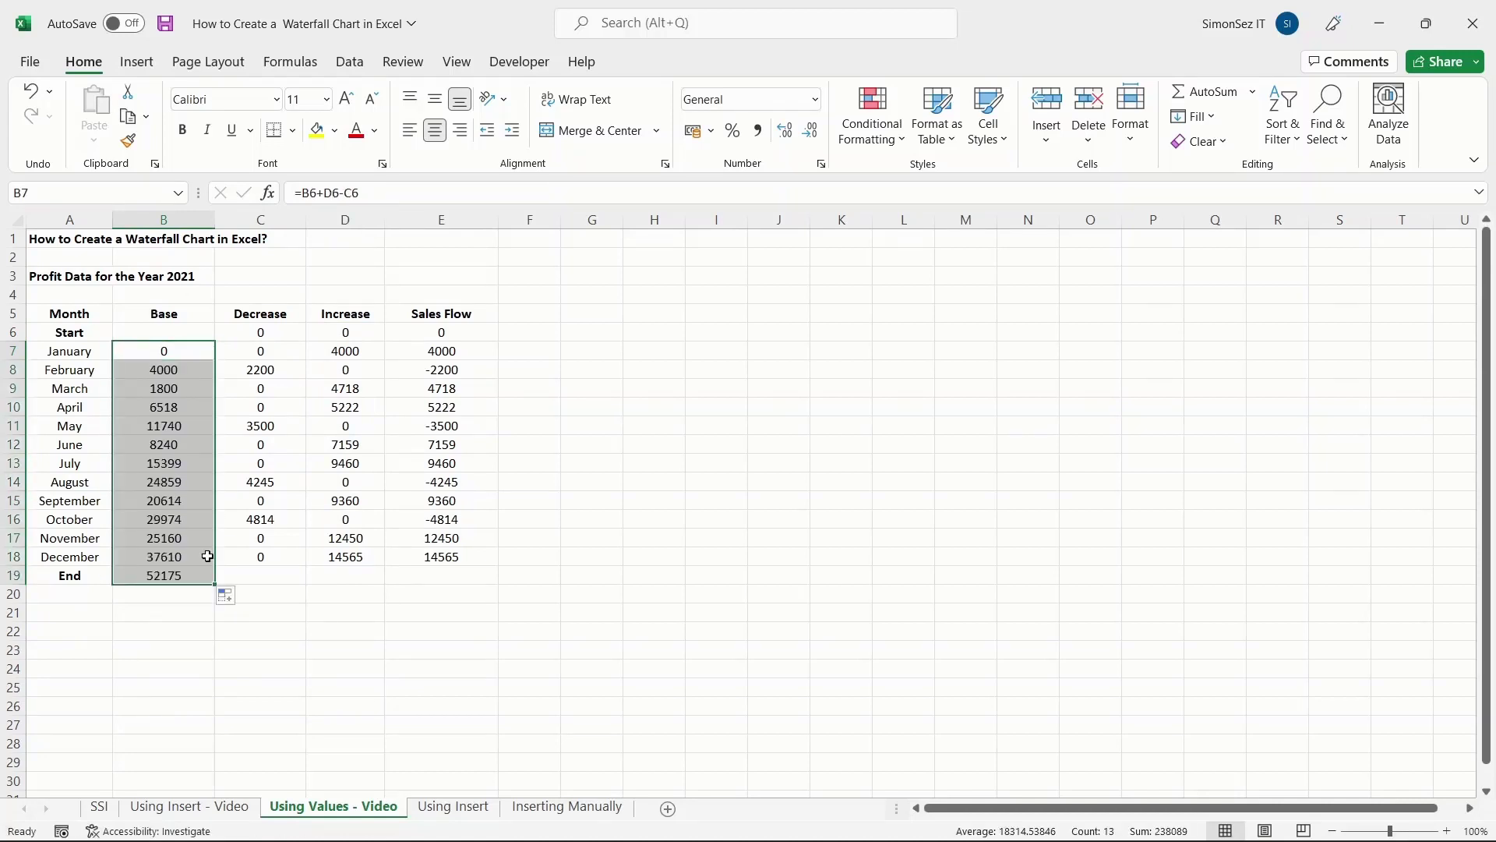
click(213, 646)
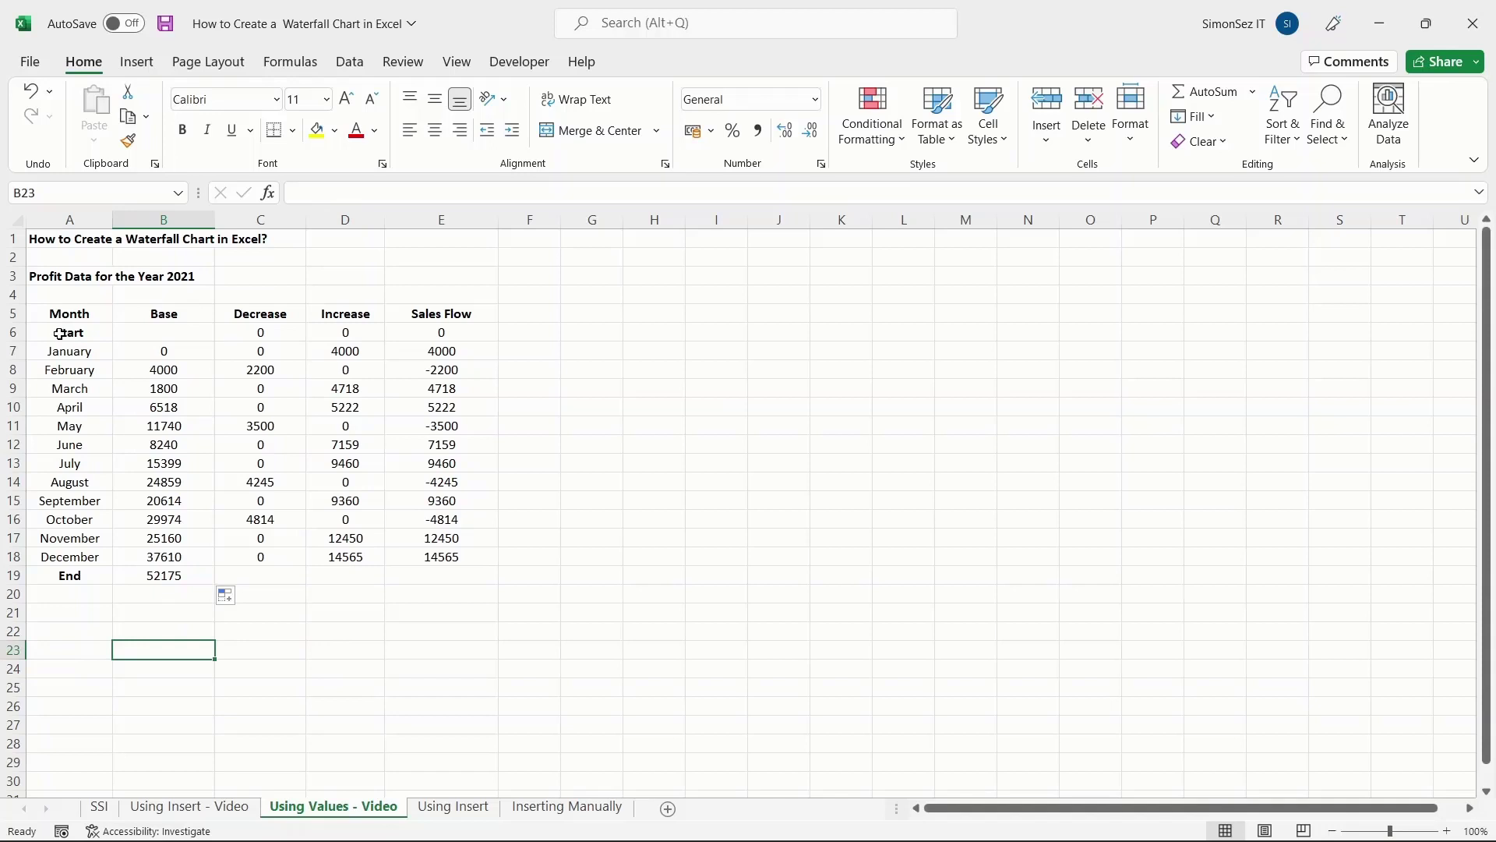
Step: Insert a 2-D stacked column chart from the Month, Base, Decrease and Increase values in A6:D19
drag(59, 333, 308, 573)
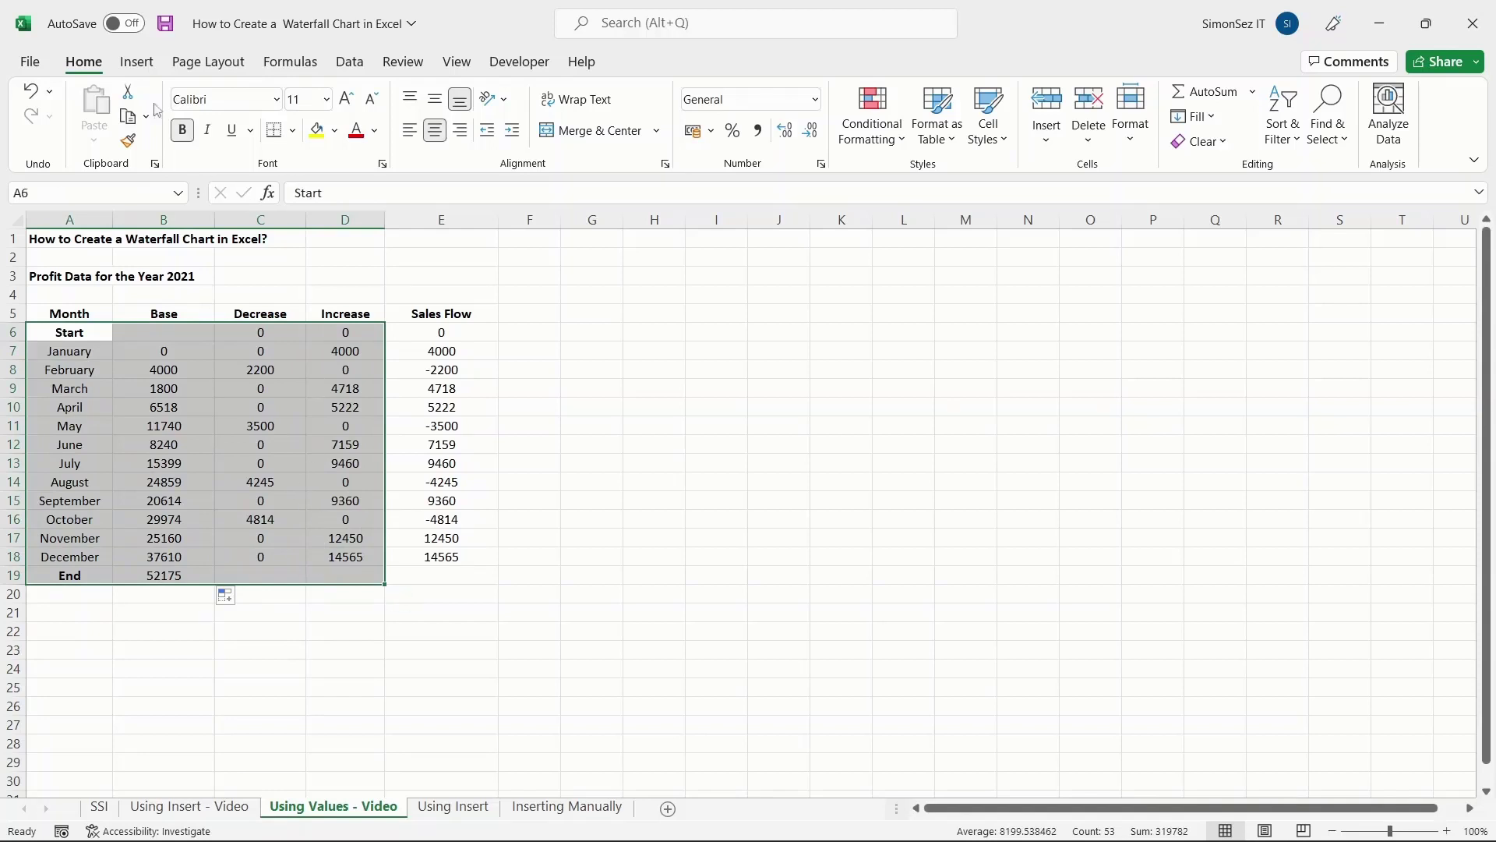
click(136, 64)
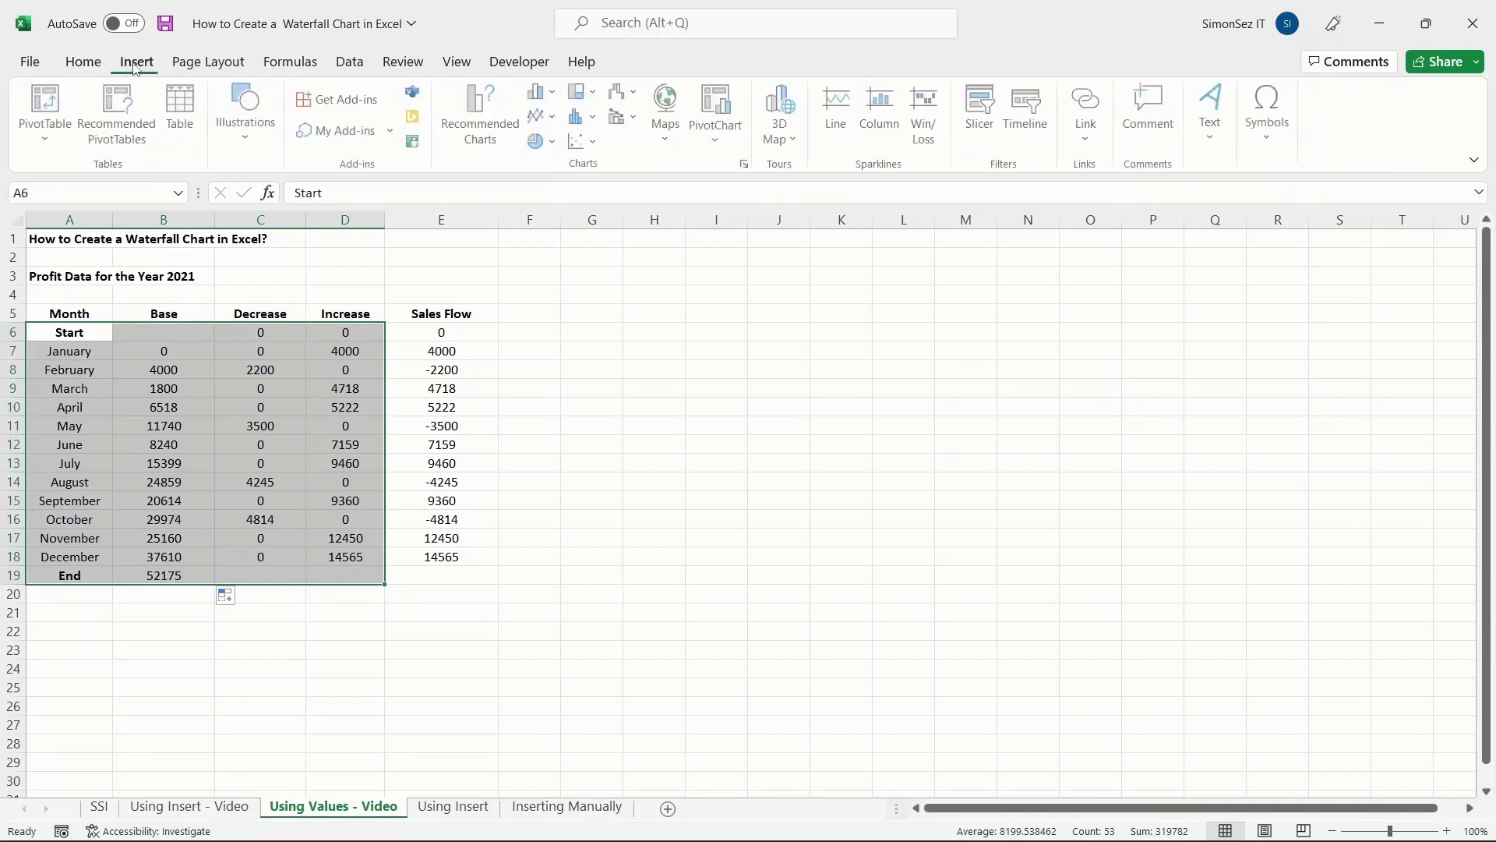
click(541, 93)
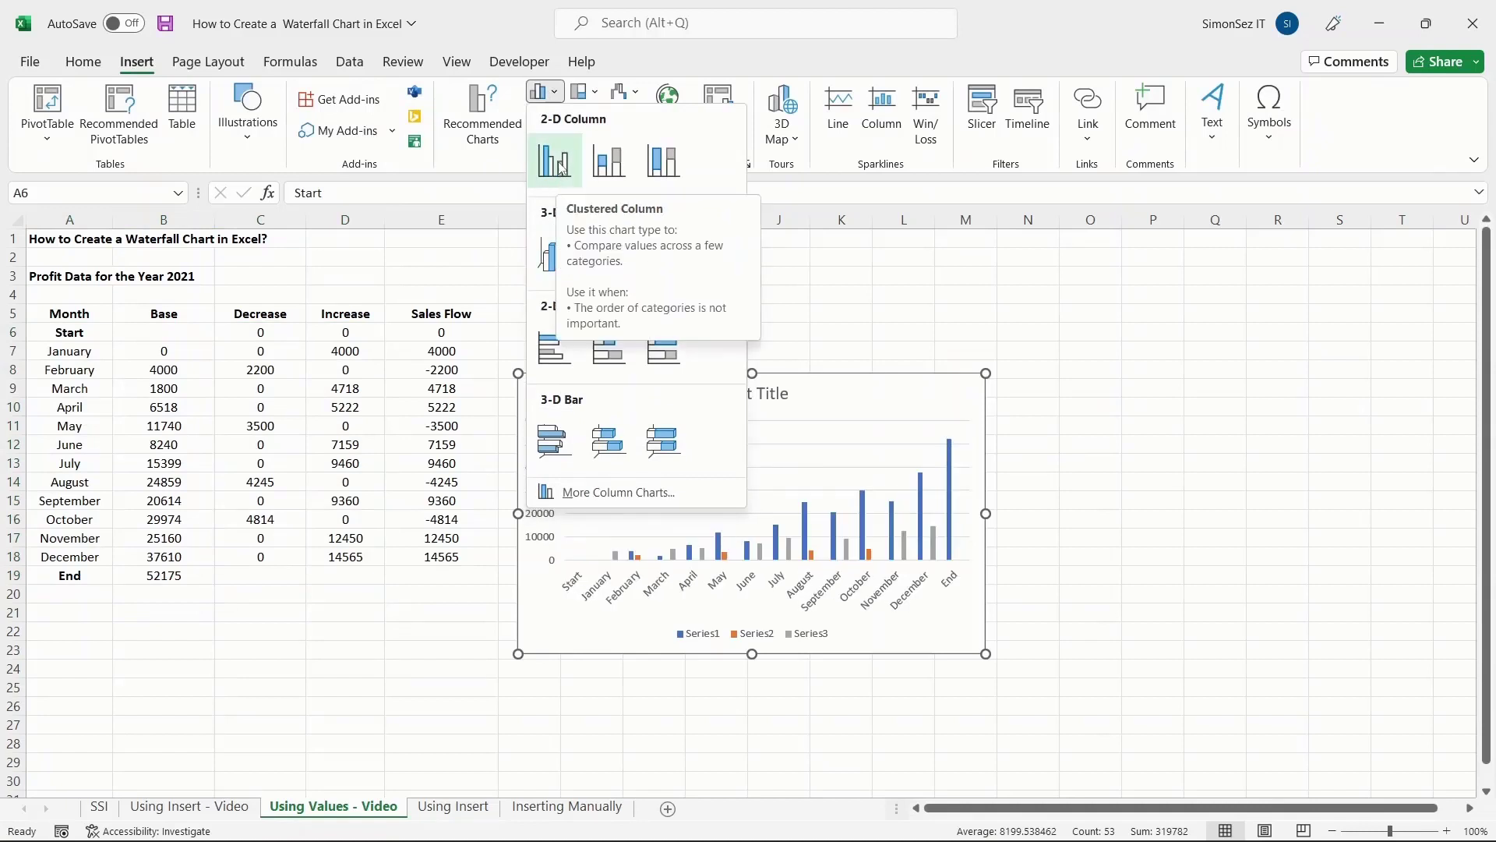
click(609, 162)
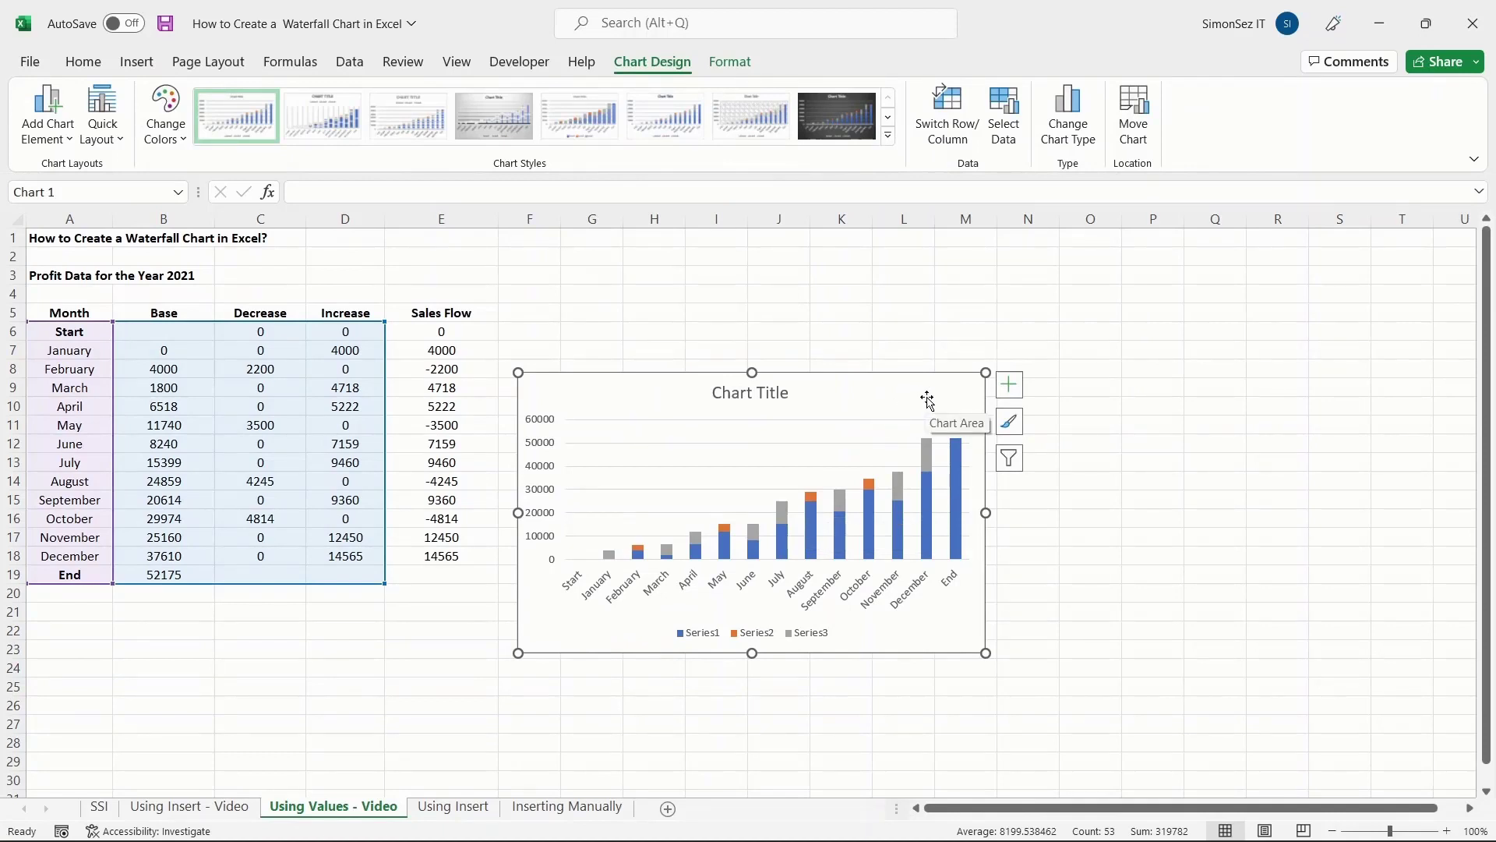
Step: Hide the stacked chart's blue Base series by giving it no fill and no border line
right_click(871, 530)
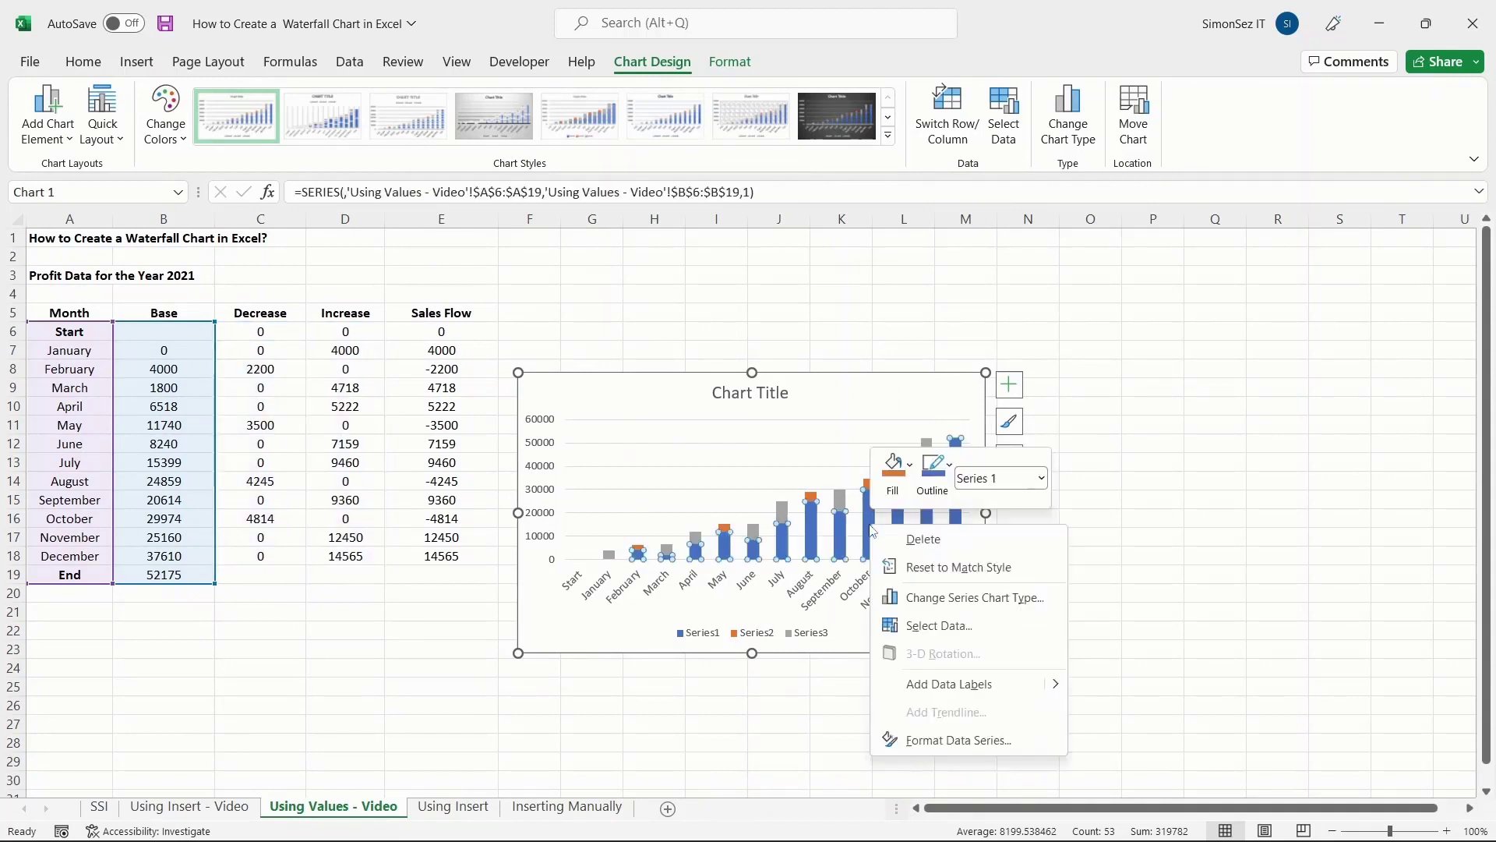
click(924, 734)
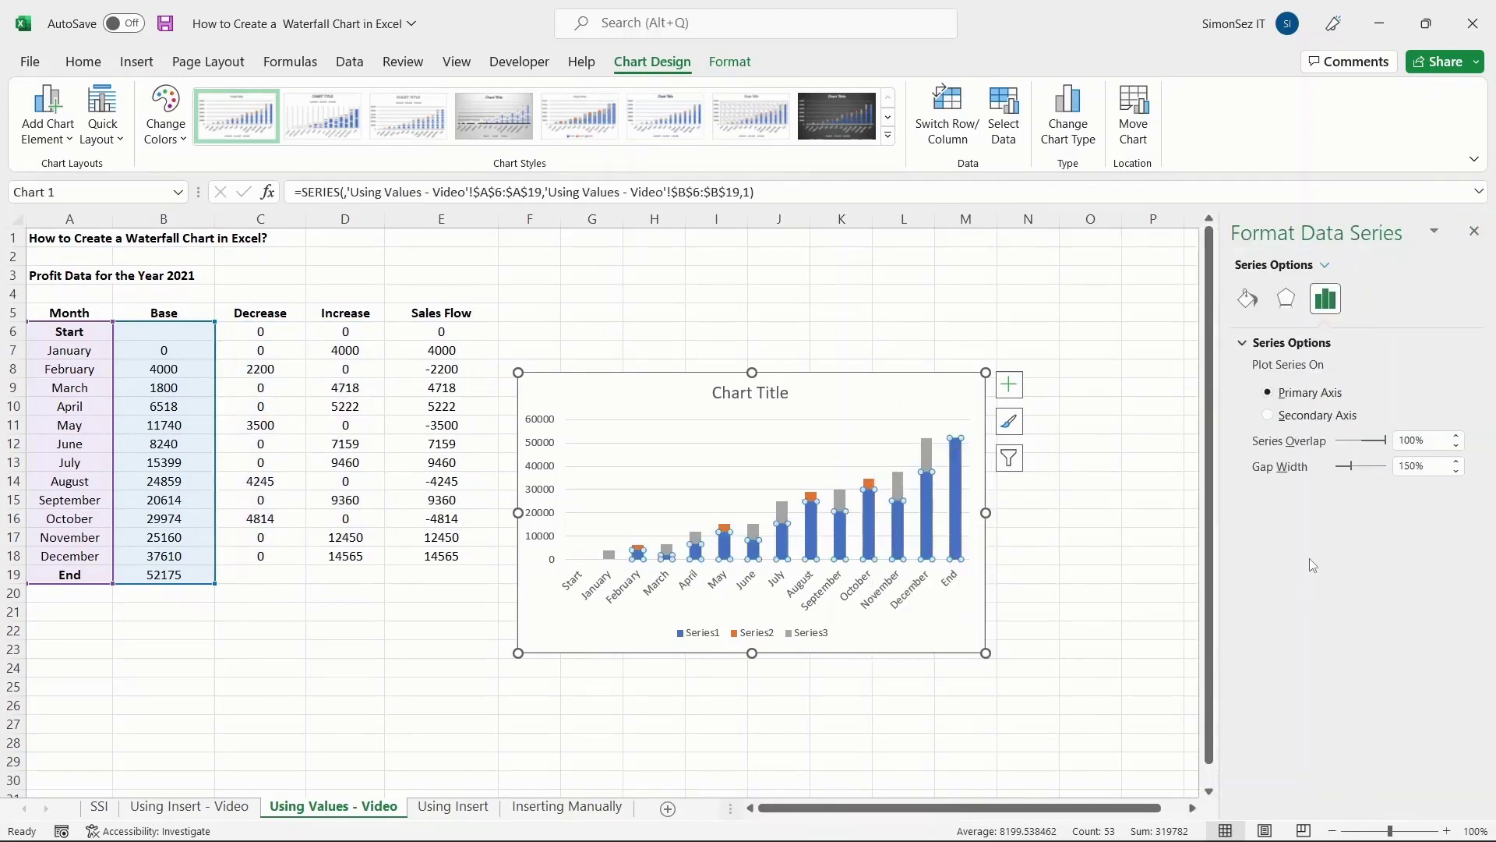
click(1248, 300)
click(1260, 343)
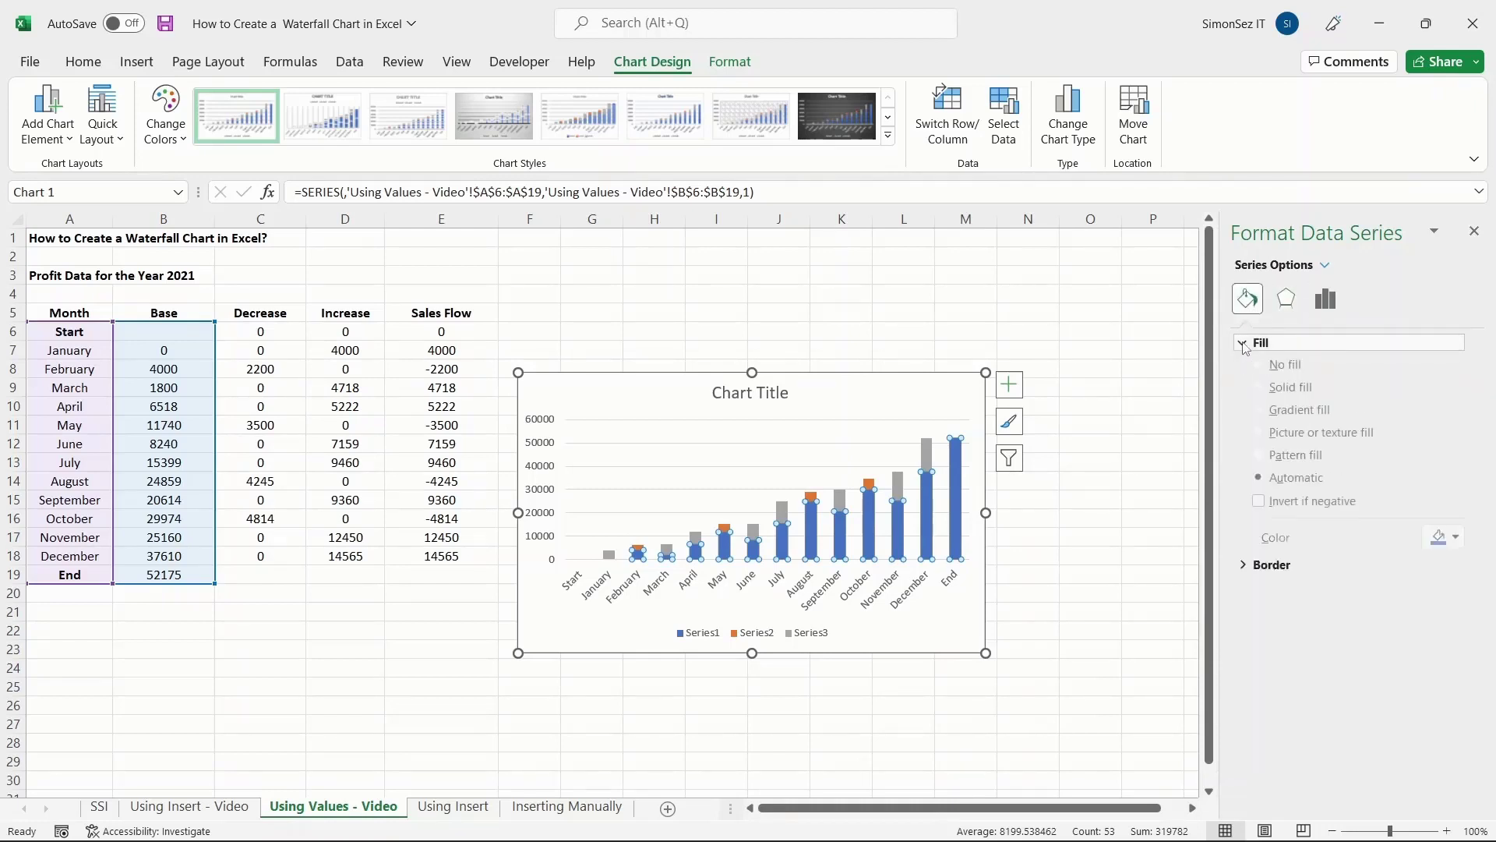
click(1261, 372)
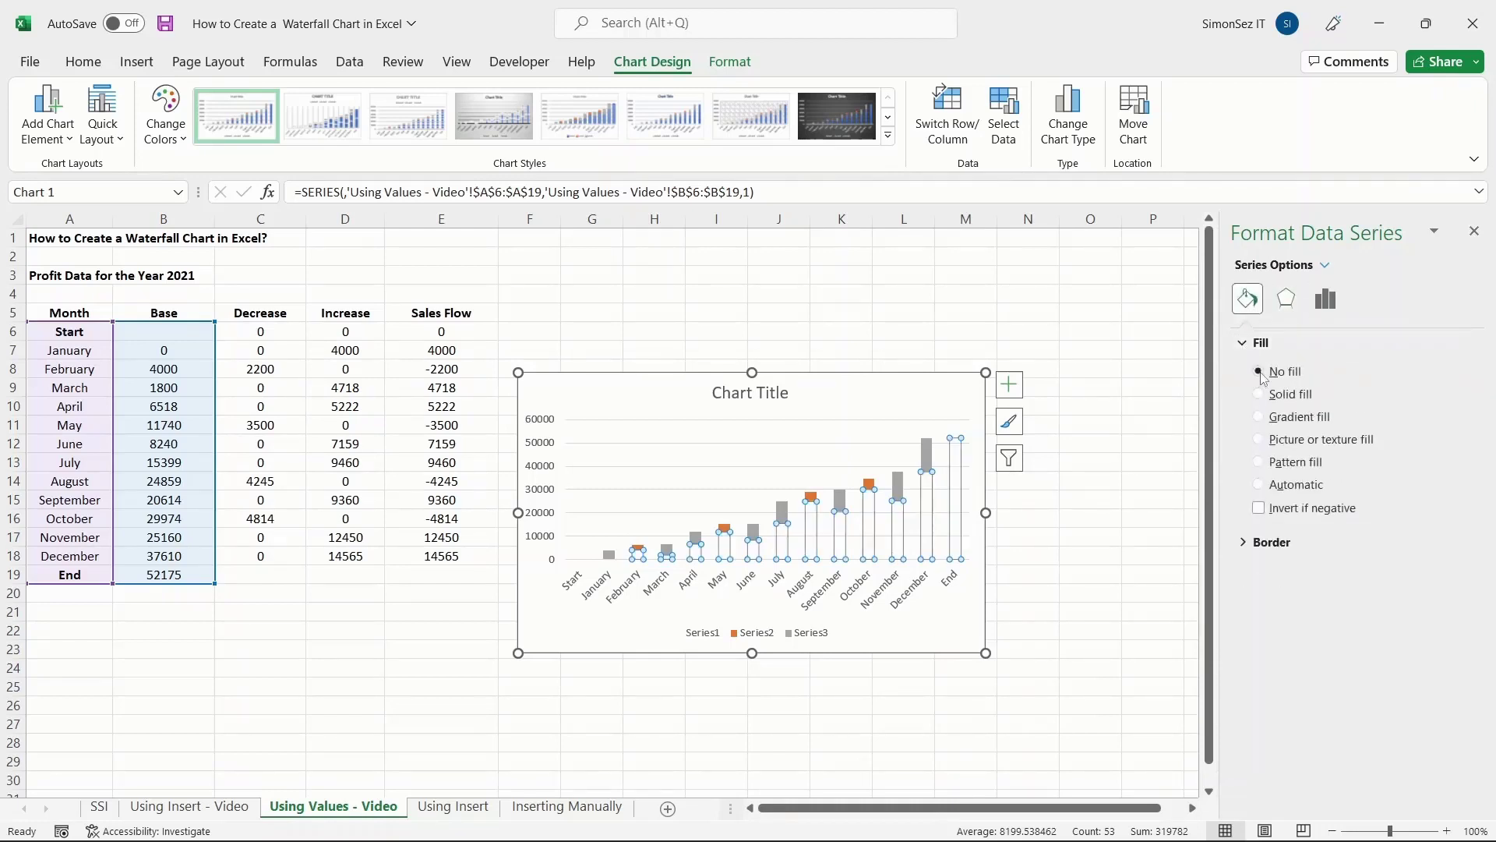
click(1266, 541)
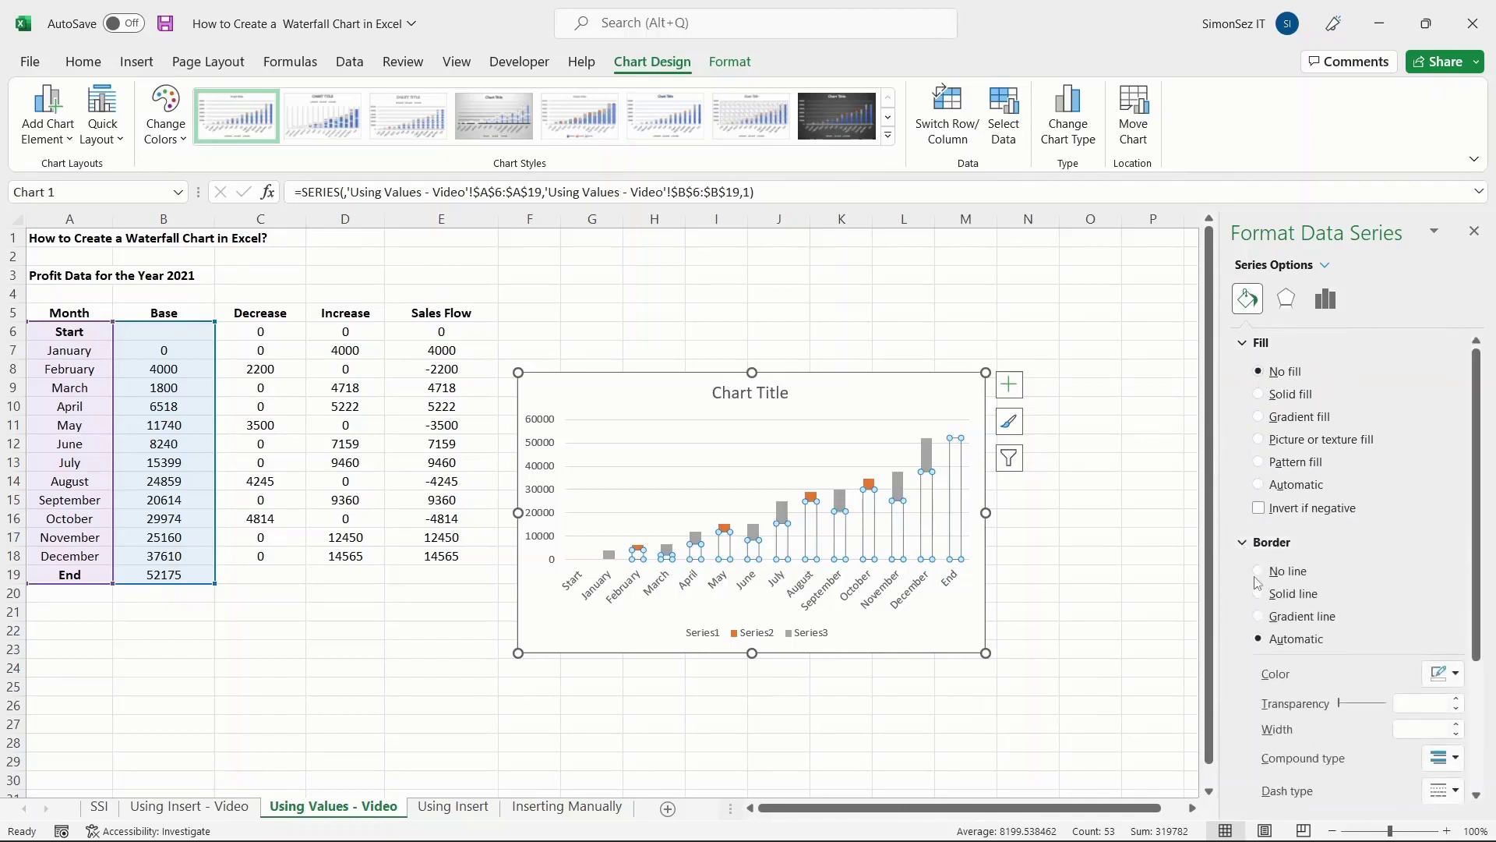
click(1260, 571)
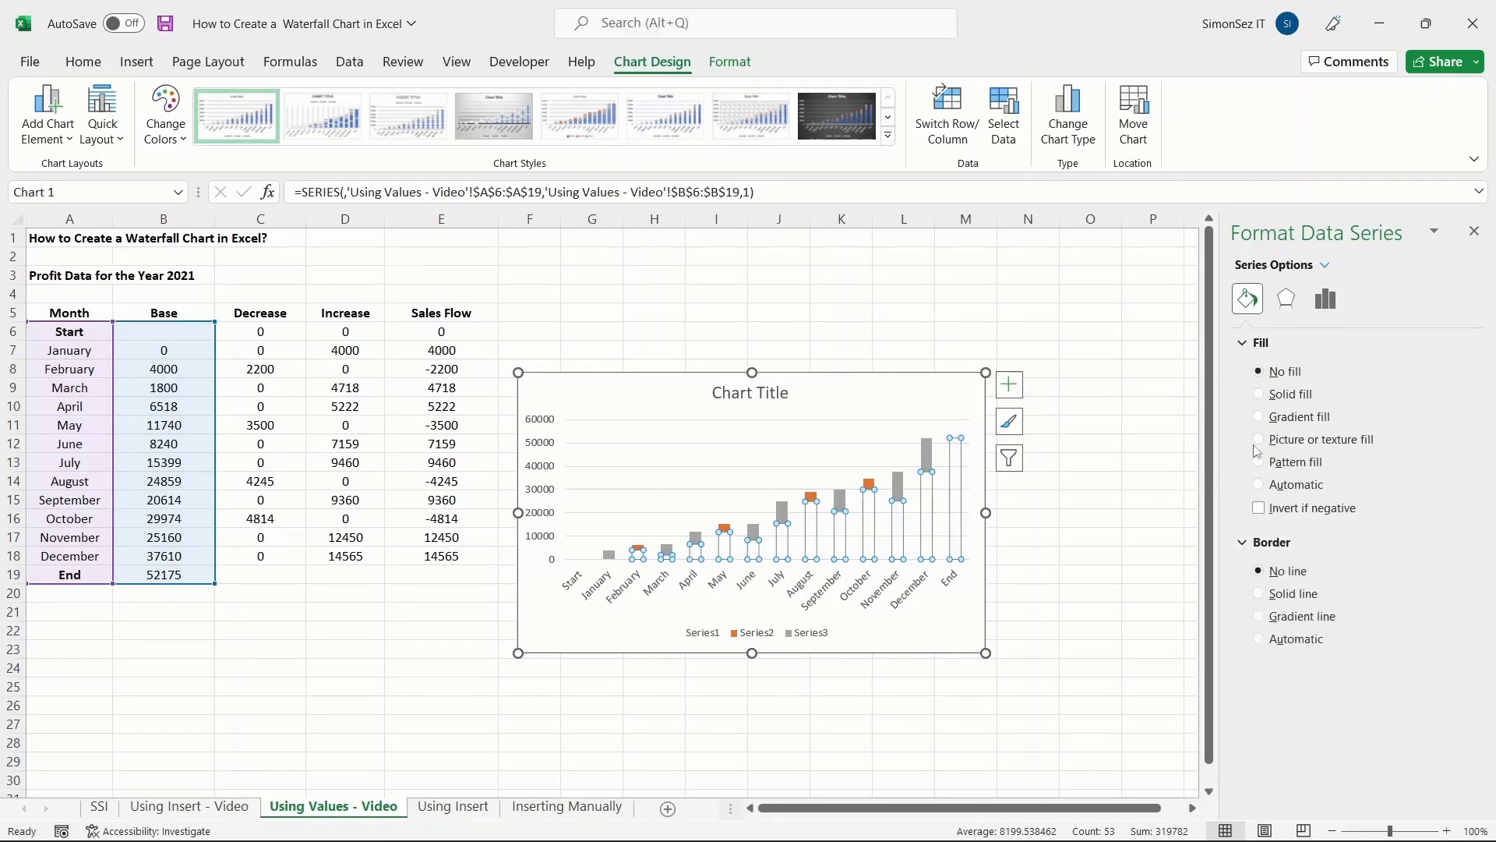
click(1475, 232)
click(1008, 384)
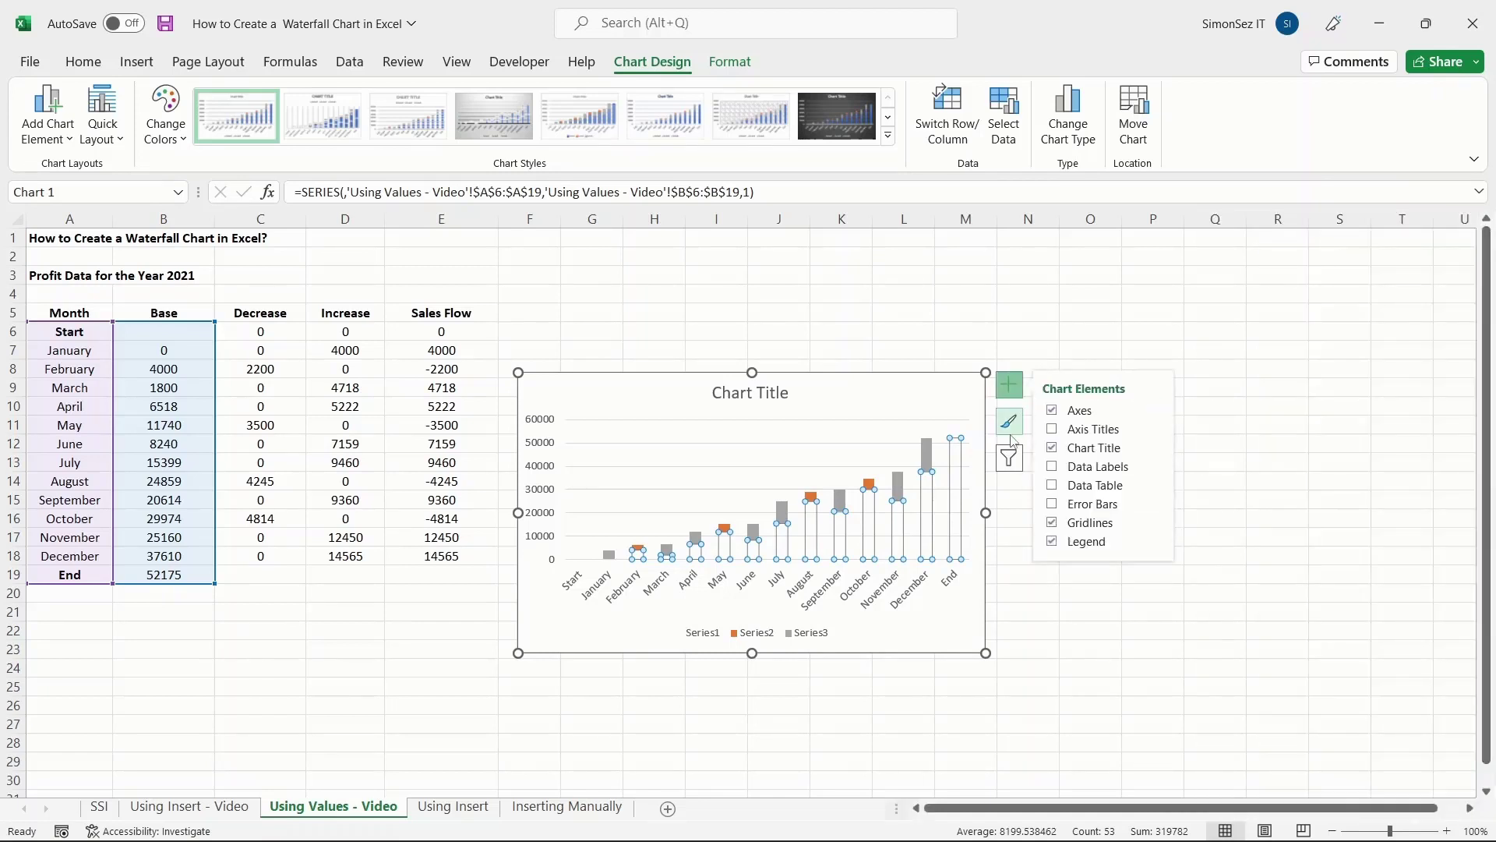
click(1009, 422)
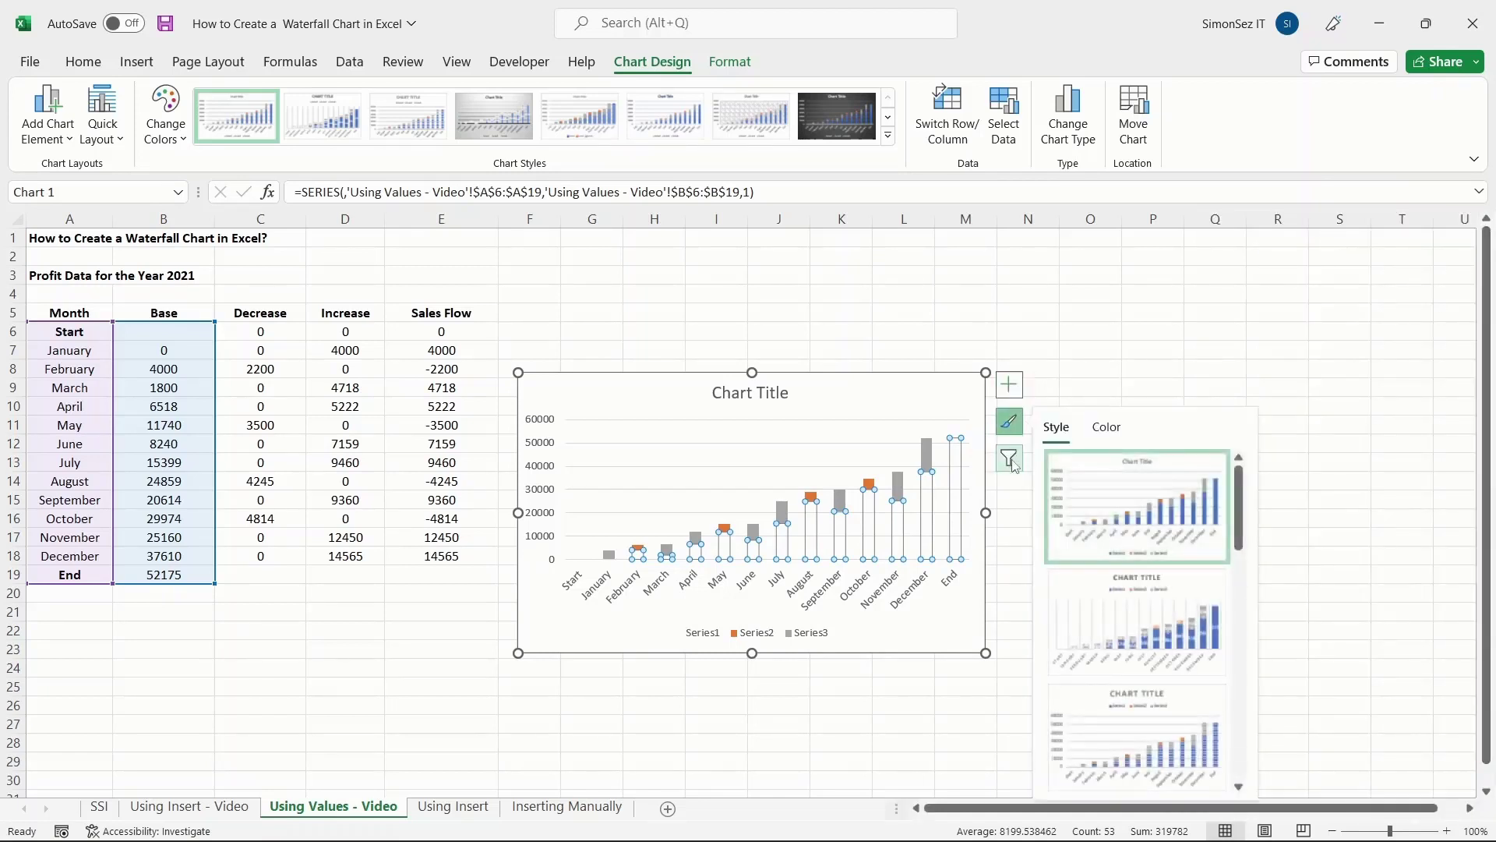
click(1008, 458)
Step: Enlarge the stacked column chart up to row 2, across to column Q and down to about row 25
click(892, 417)
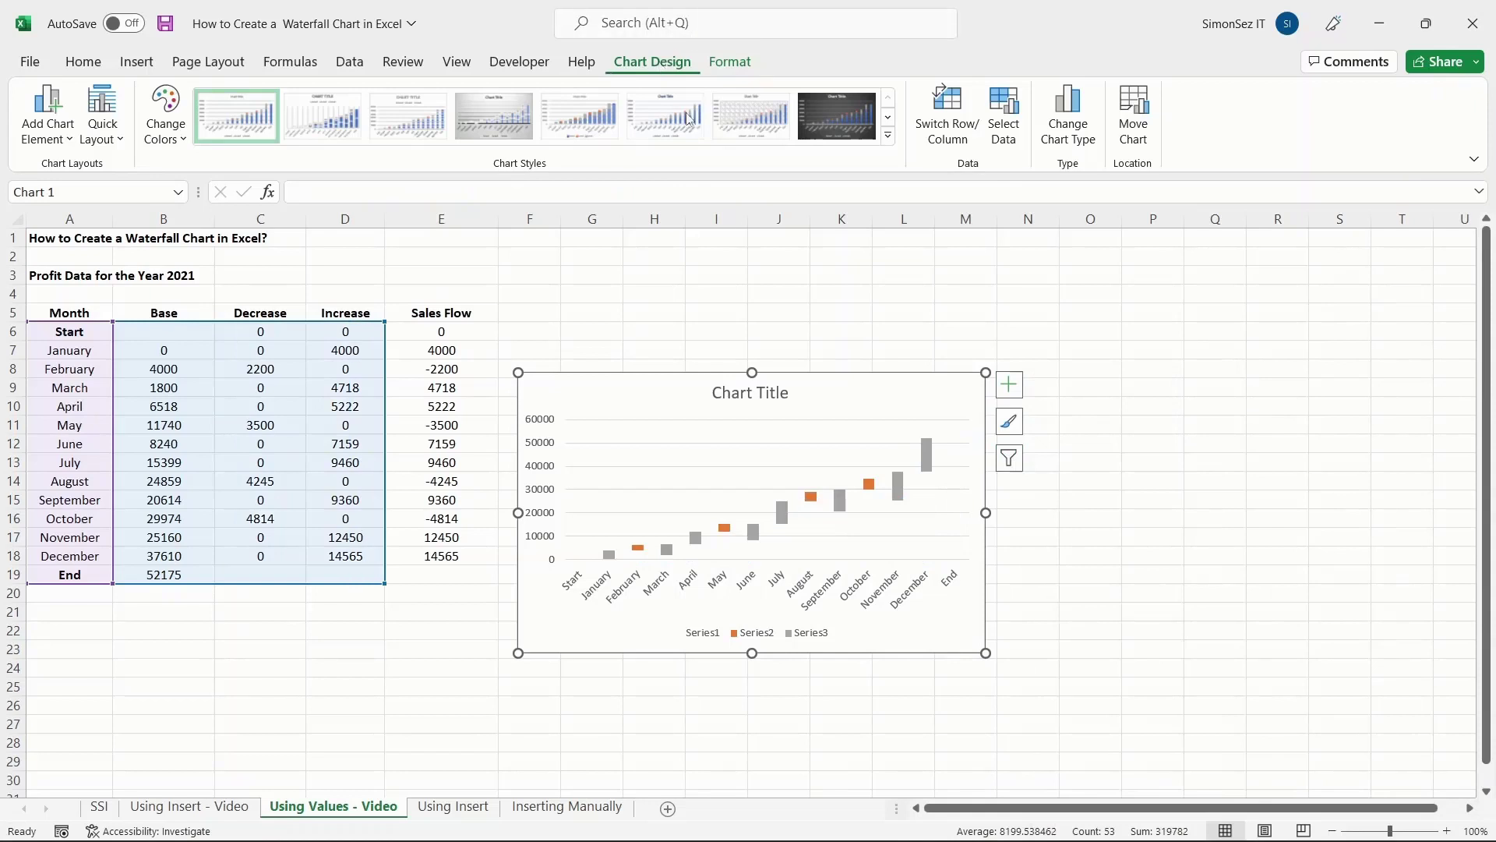
drag(985, 373, 1220, 248)
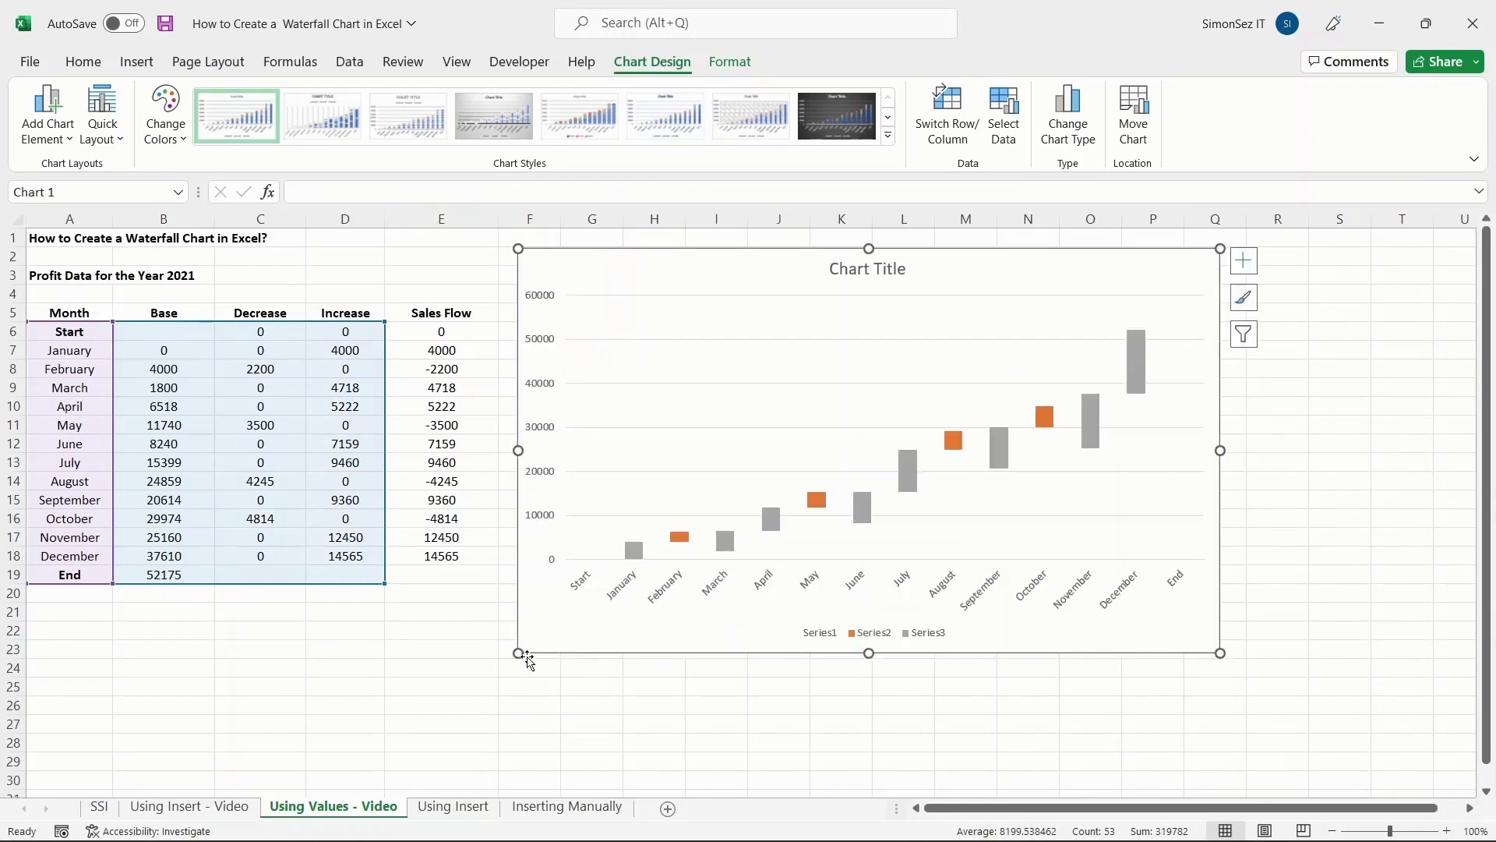
drag(518, 659, 492, 699)
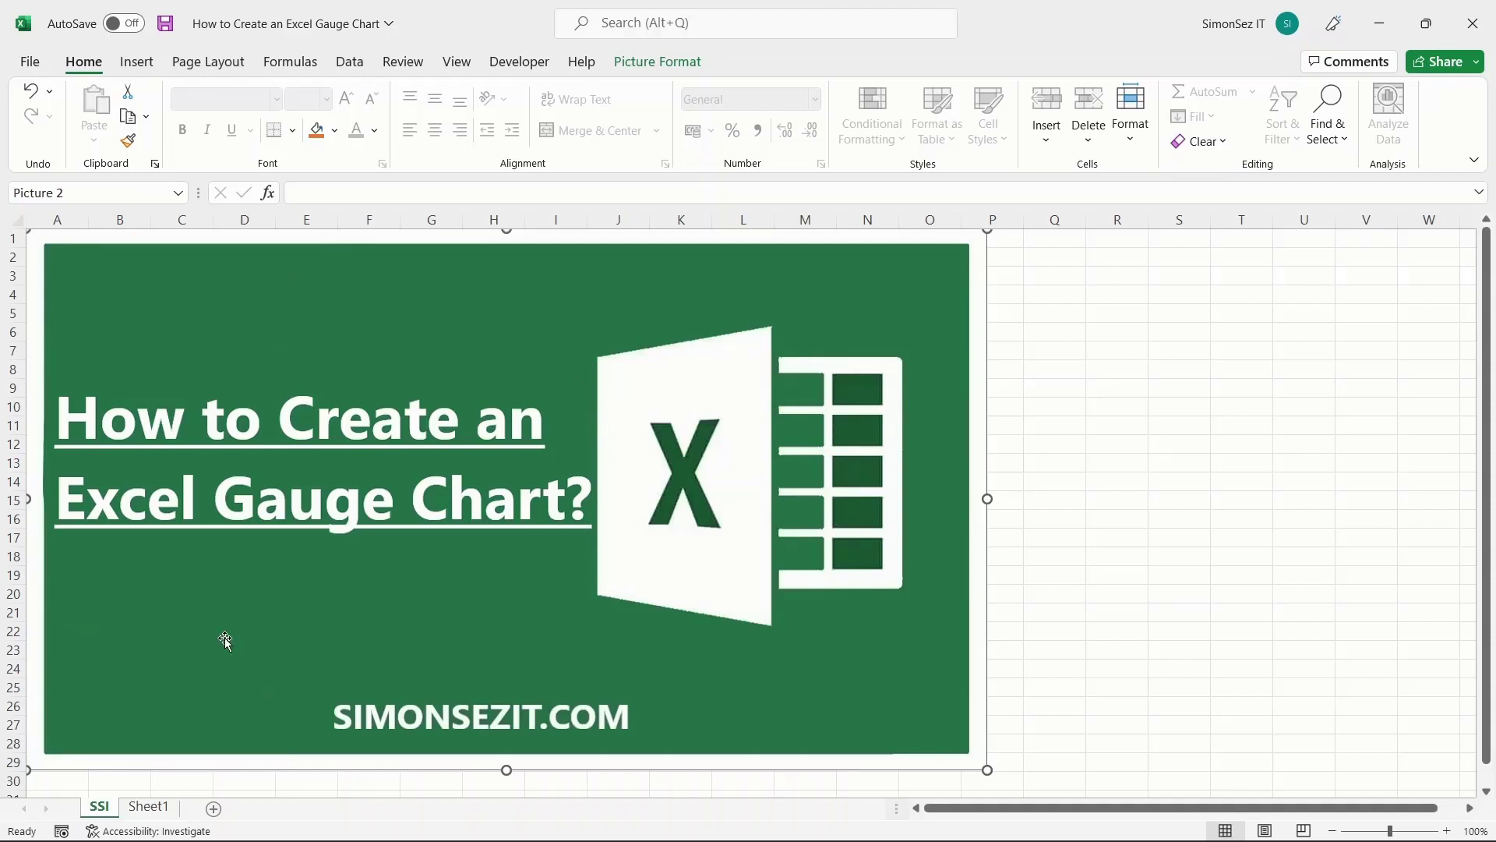
Step: Open Sheet1 and examine the Pointer, Thickness and Rest values in H4:H6 of the Specifications table
click(141, 807)
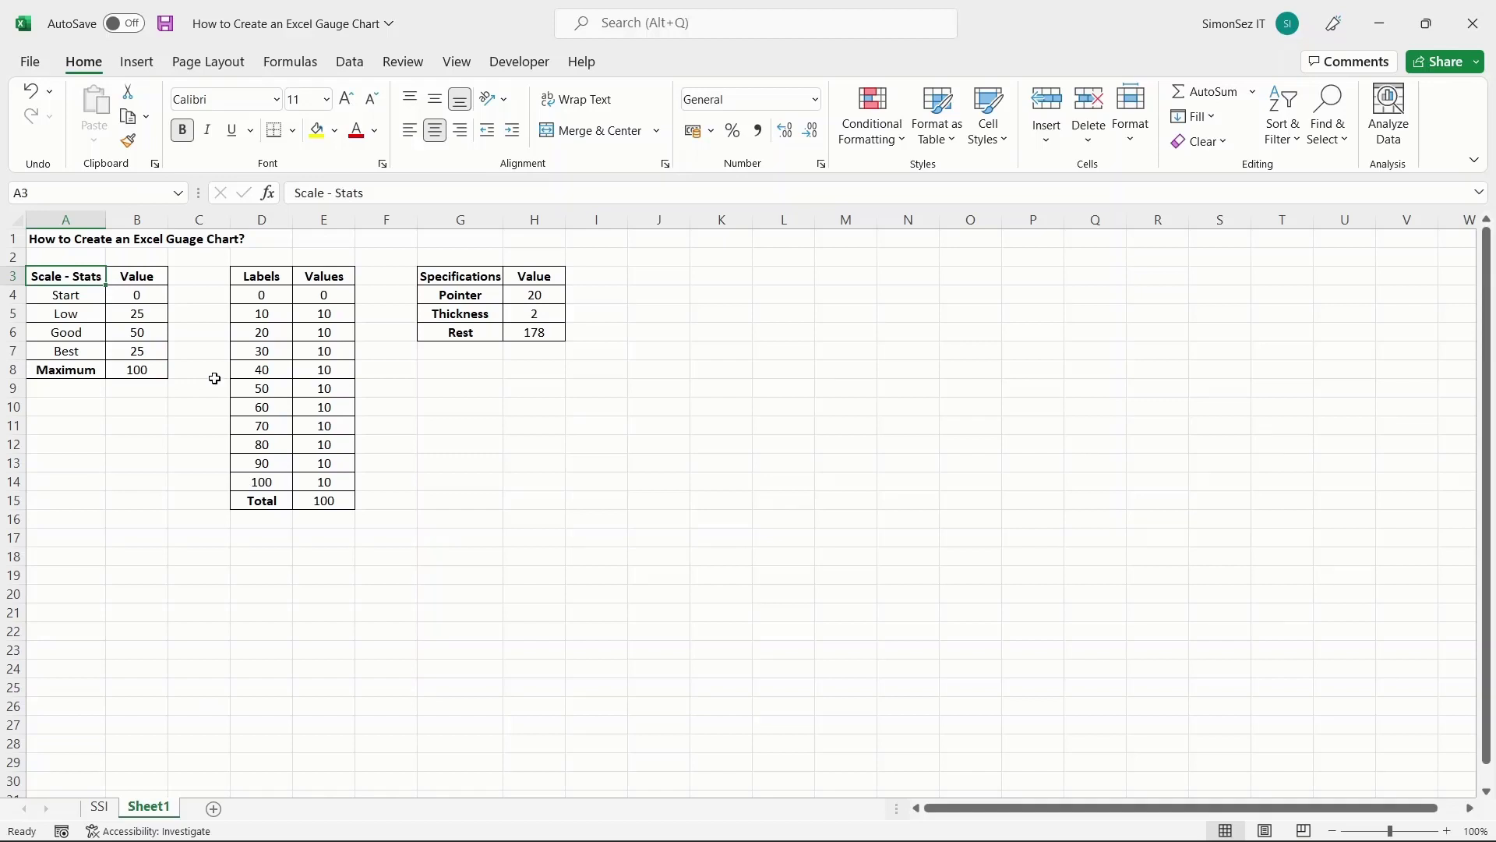
click(553, 294)
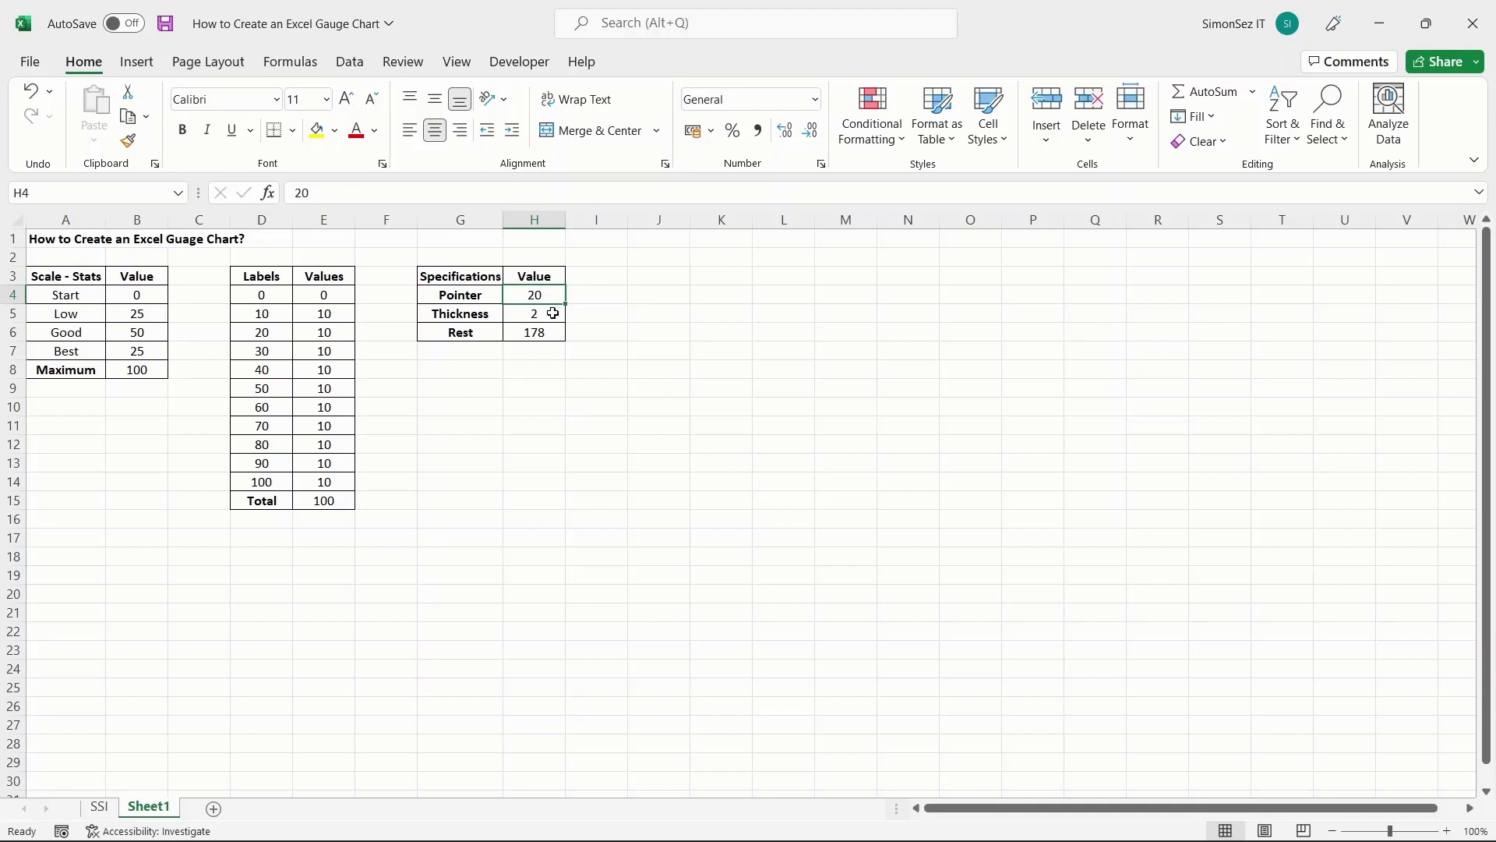
click(554, 312)
click(556, 332)
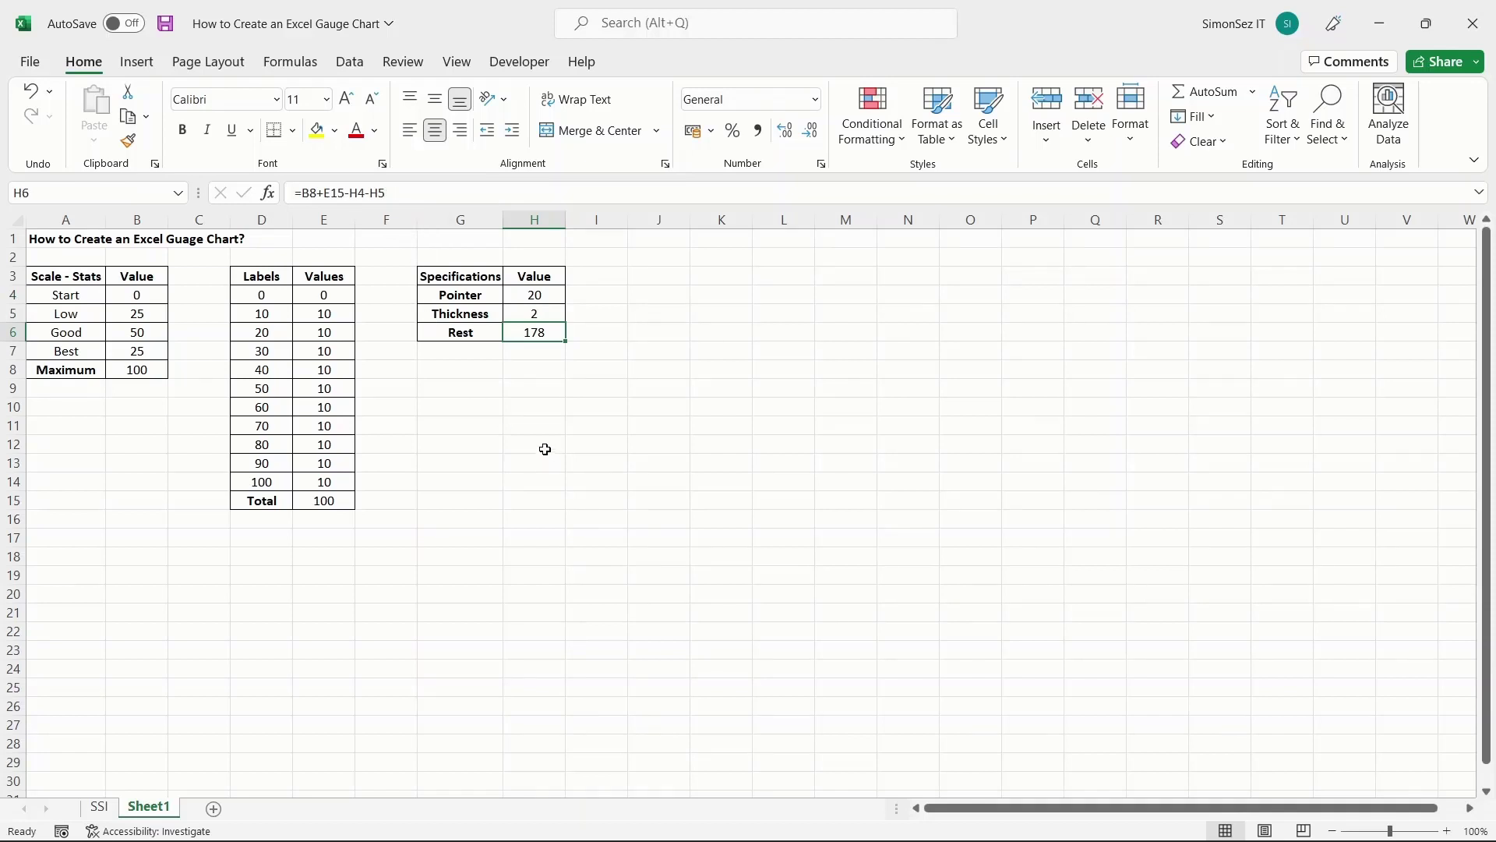
Step: Insert an empty doughnut chart on the sheet, starting from blank cell H11
click(545, 419)
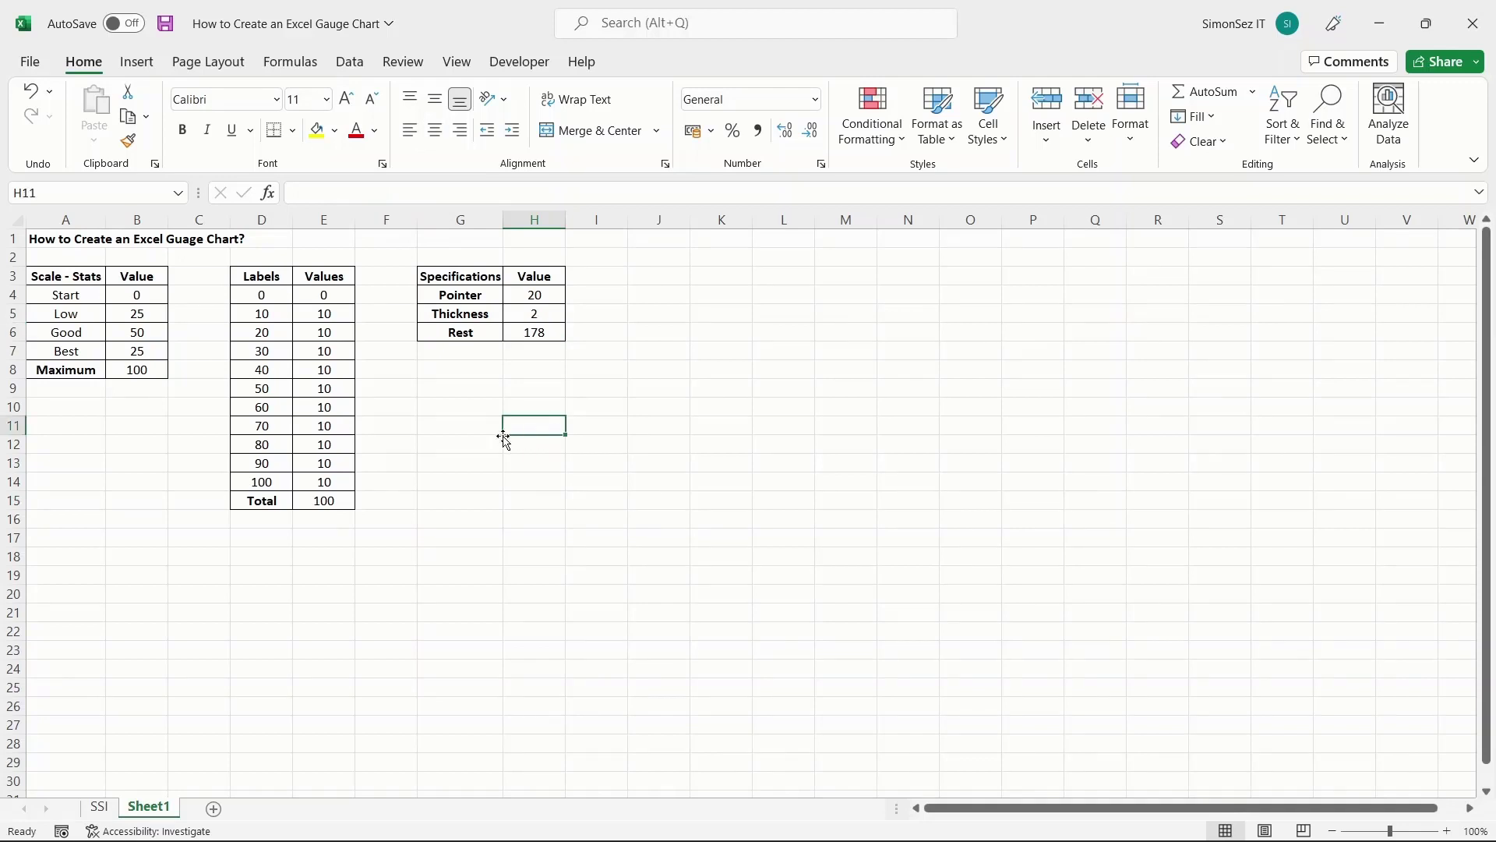
click(138, 63)
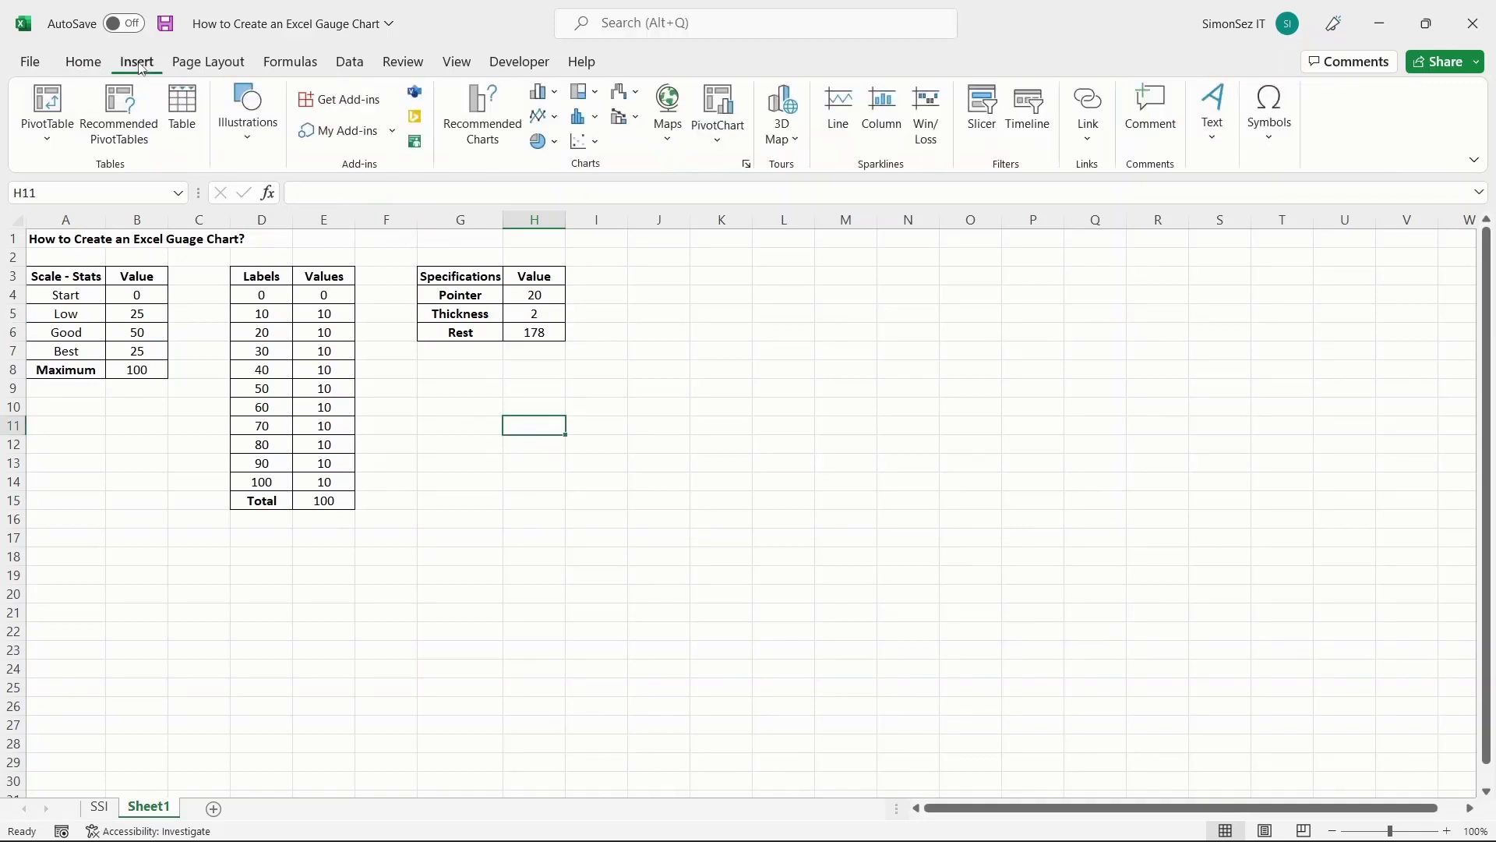
click(550, 143)
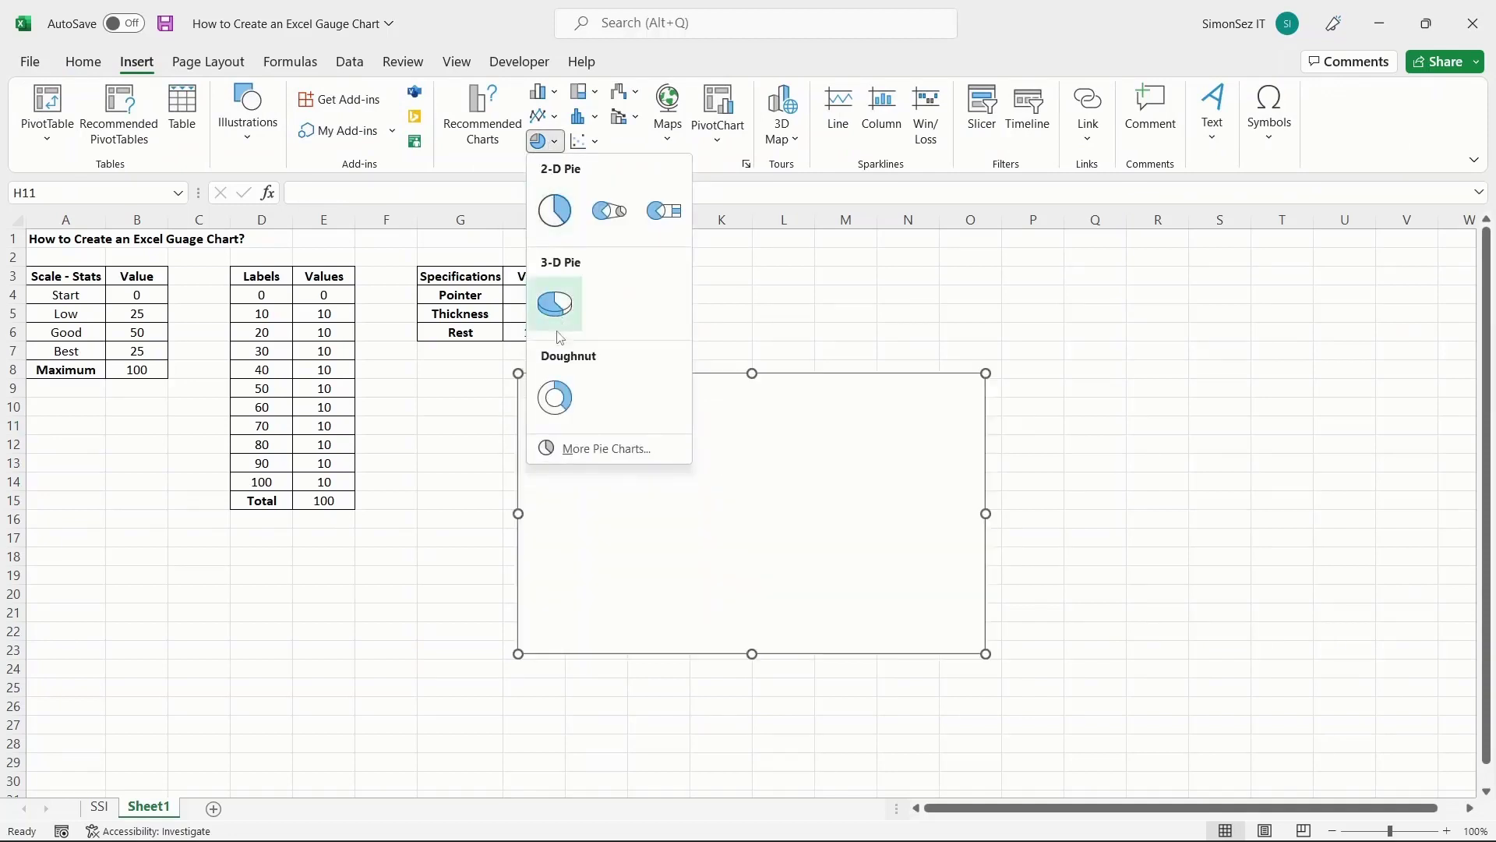
click(555, 398)
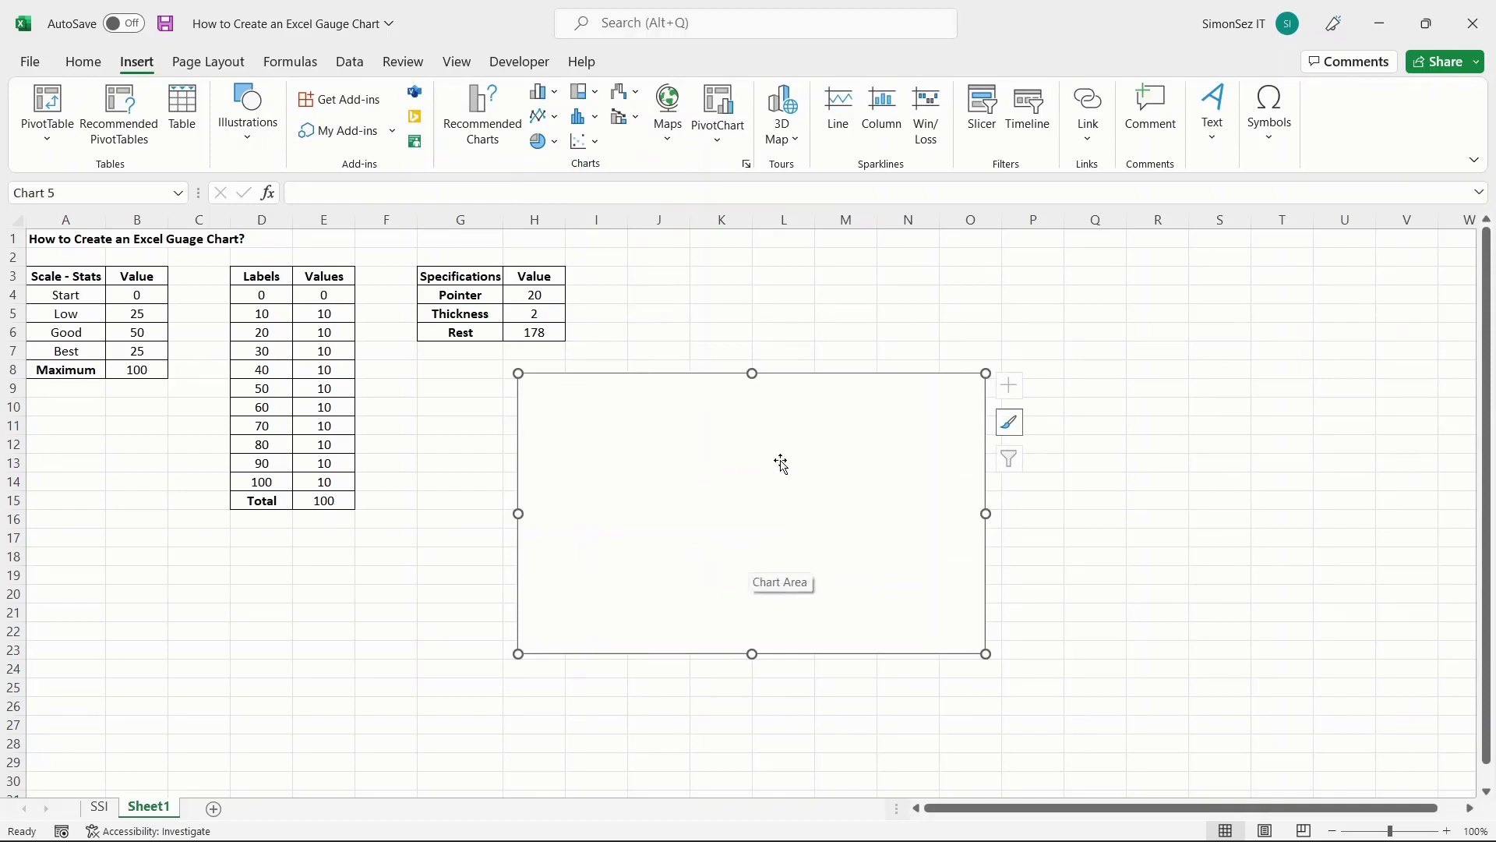
Step: Add a data series named Table 1 to the empty doughnut chart, using the Scale - Stats values in B4:B8
right_click(639, 470)
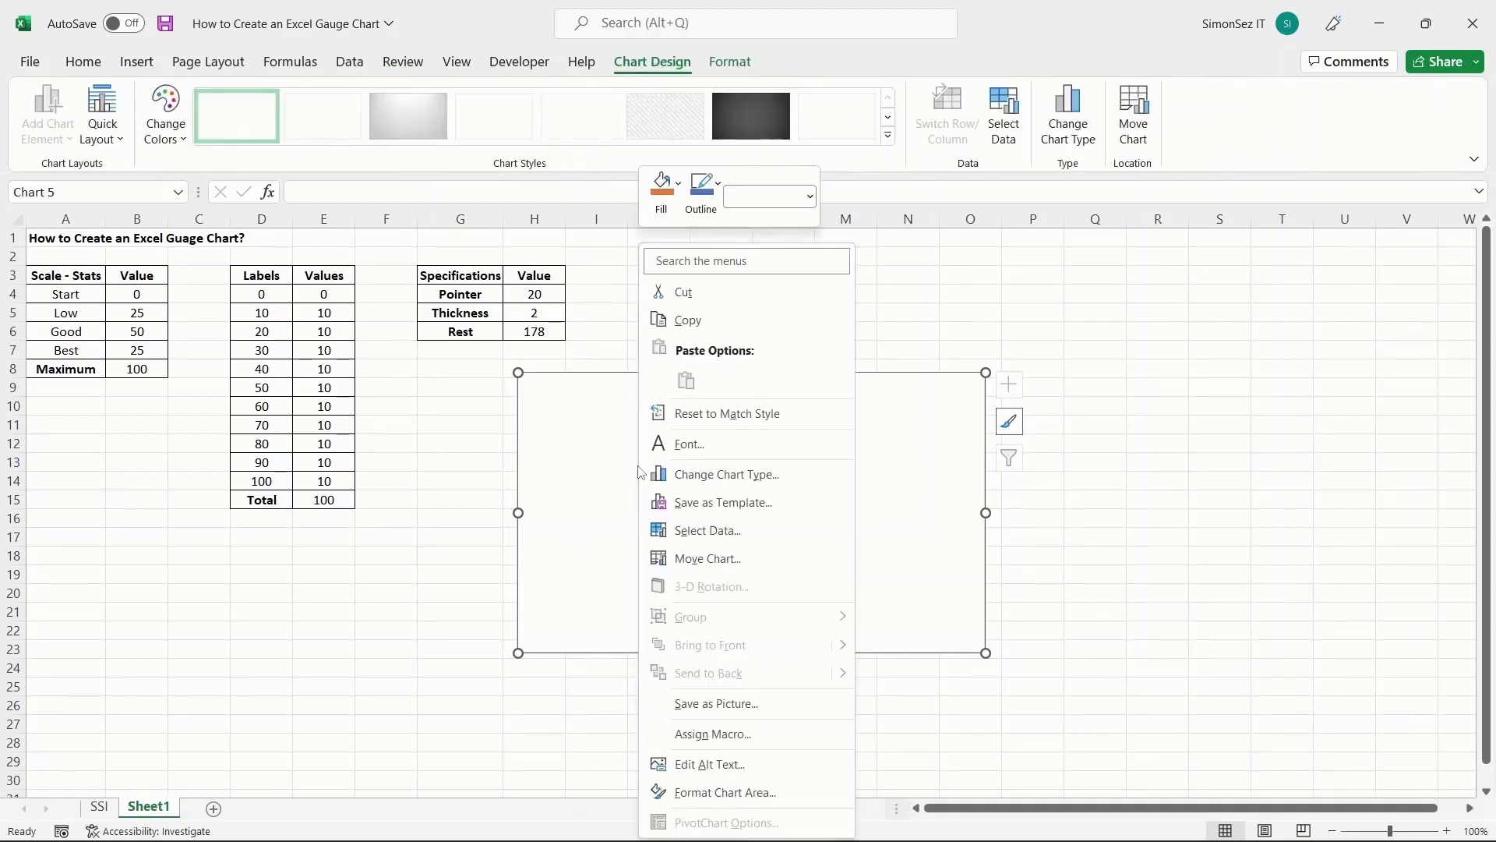
click(741, 532)
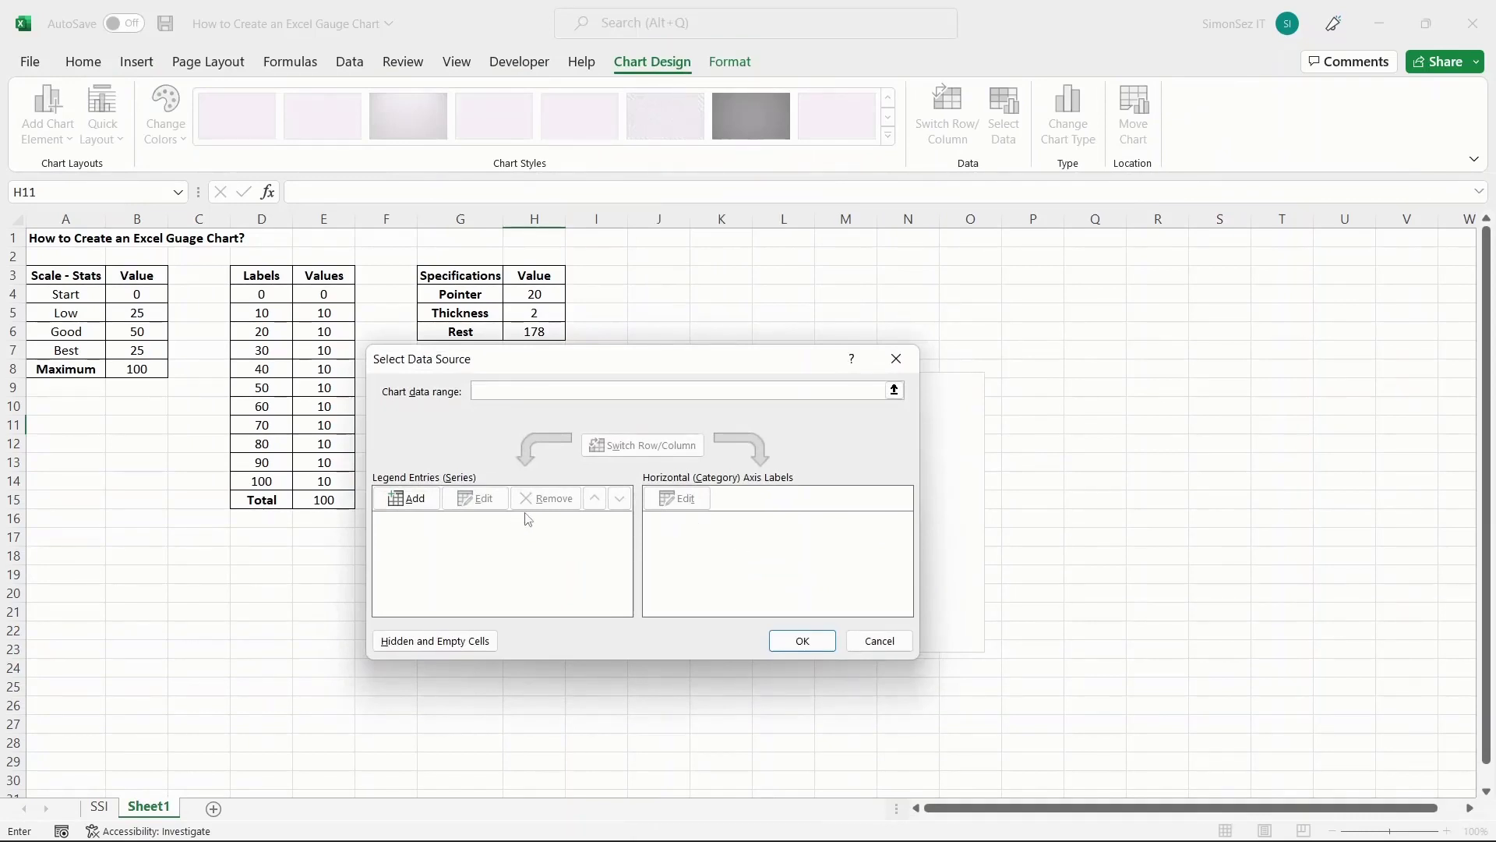
click(433, 502)
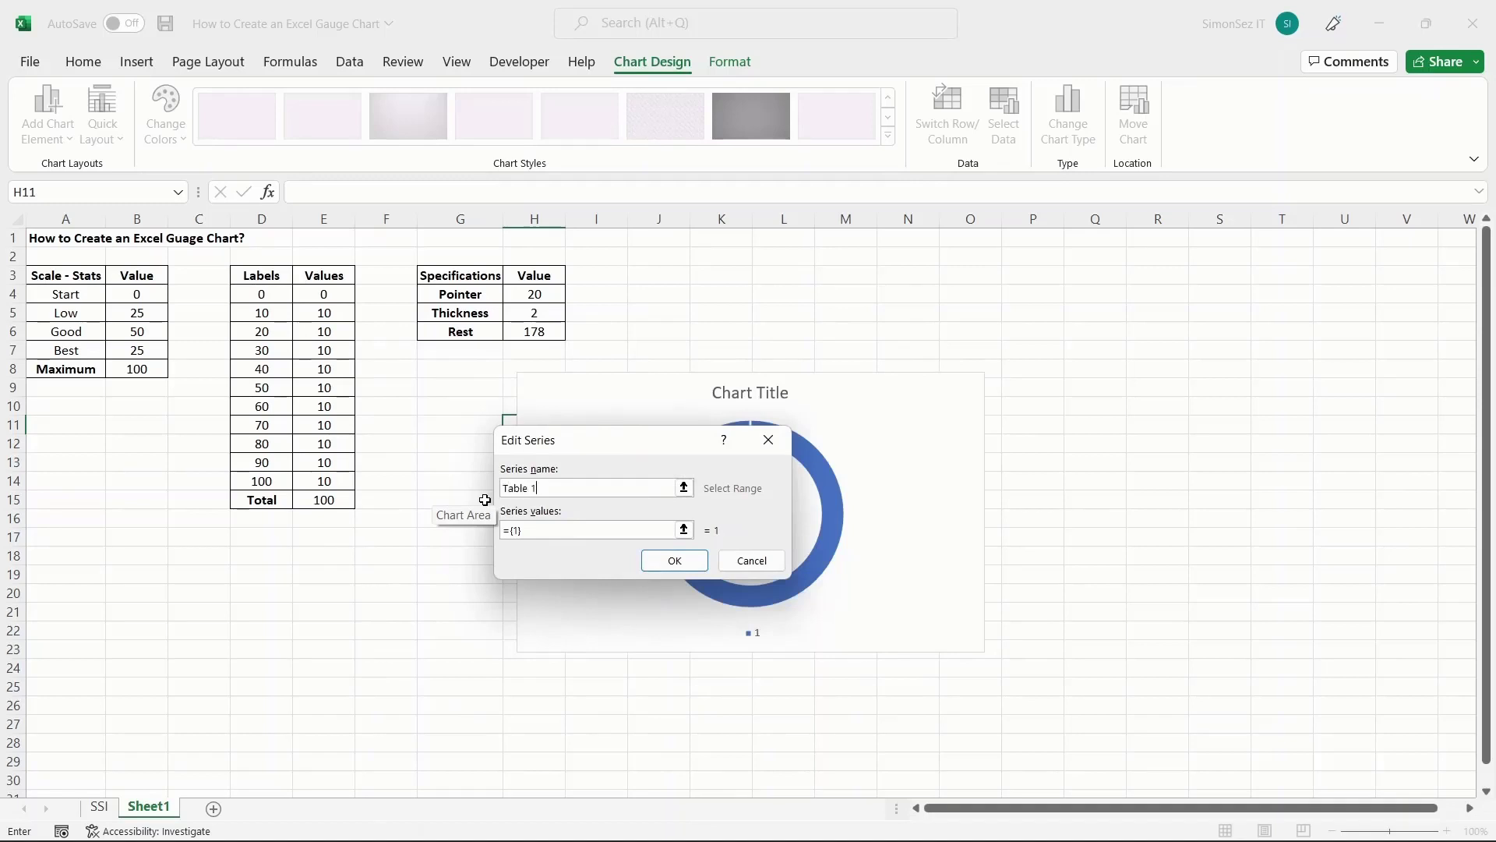
click(538, 530)
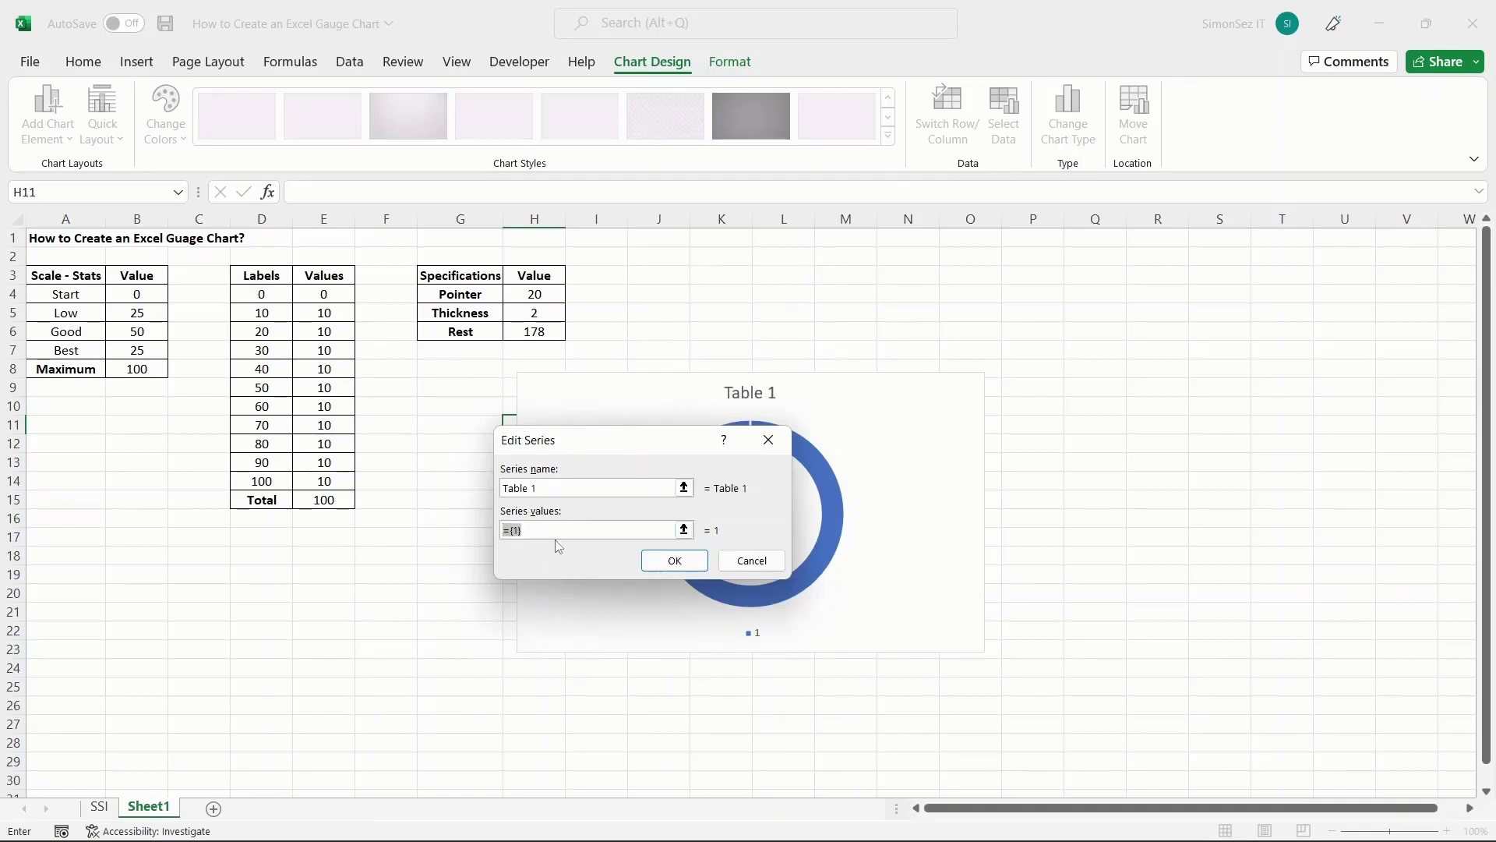
key(BackSpace)
click(684, 530)
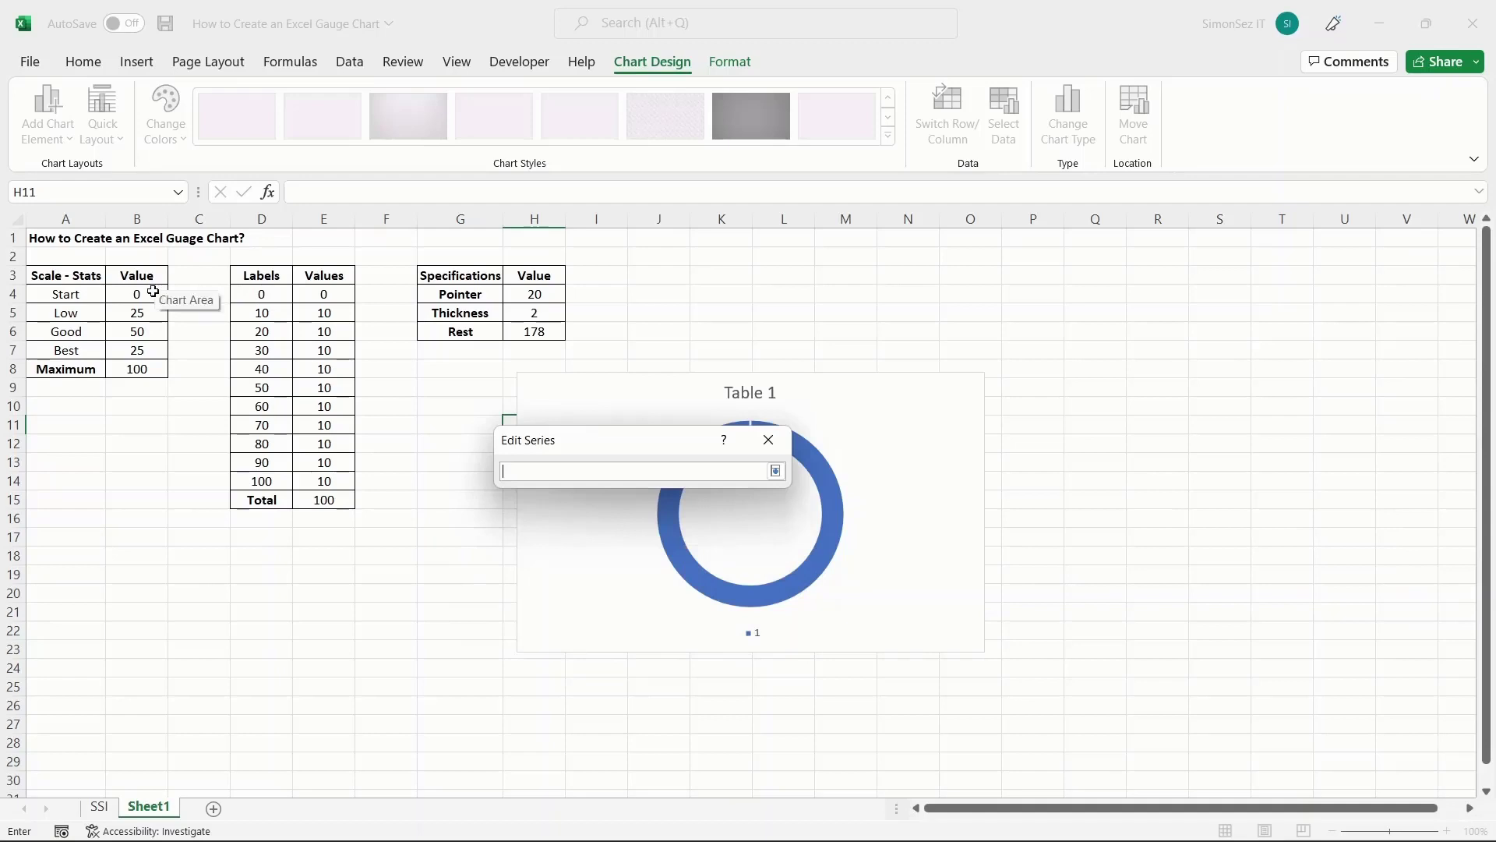
drag(153, 292, 152, 369)
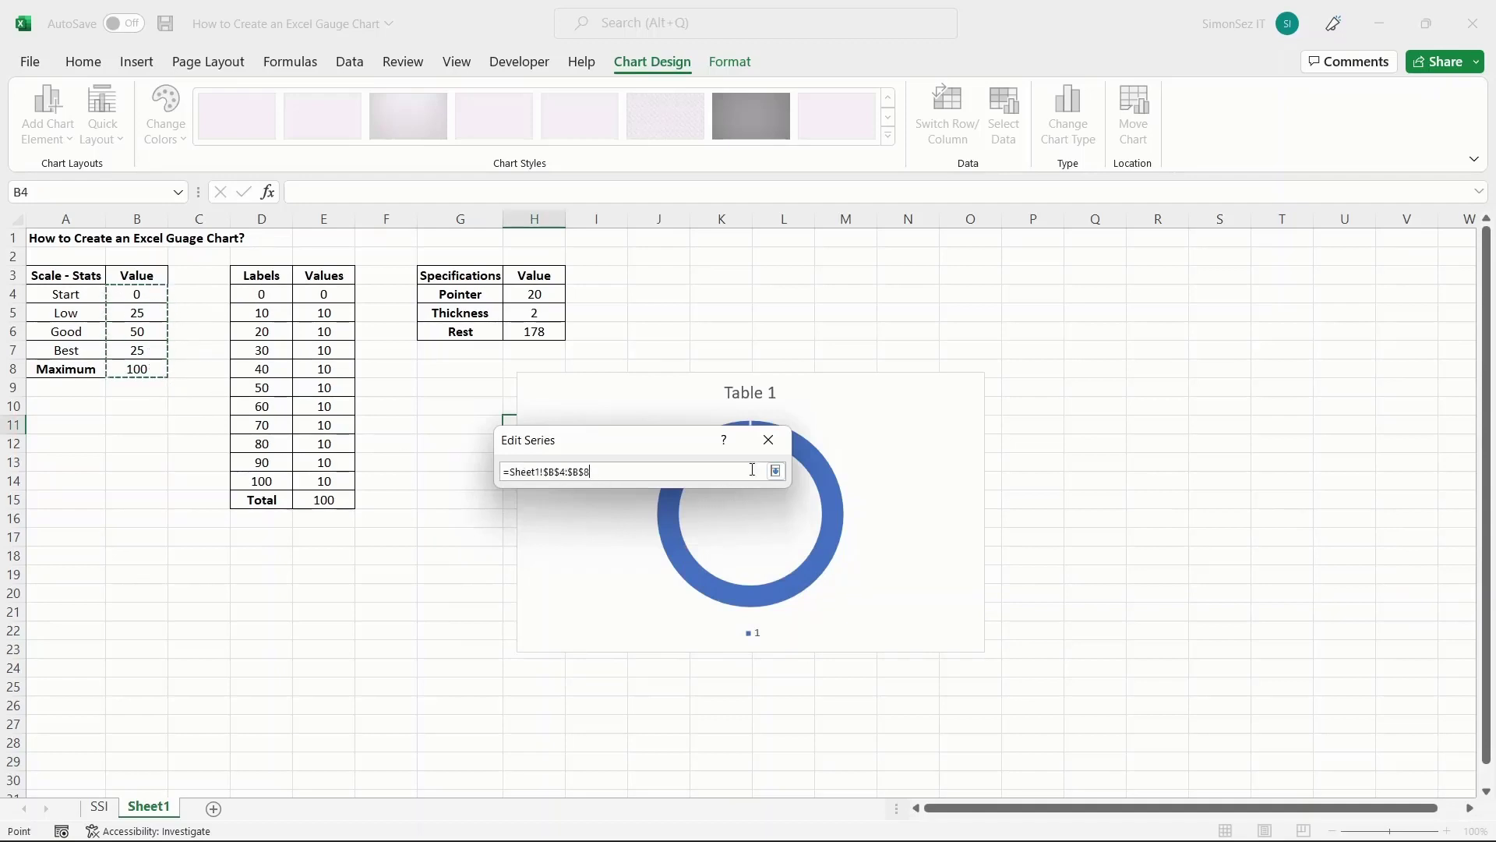
click(776, 471)
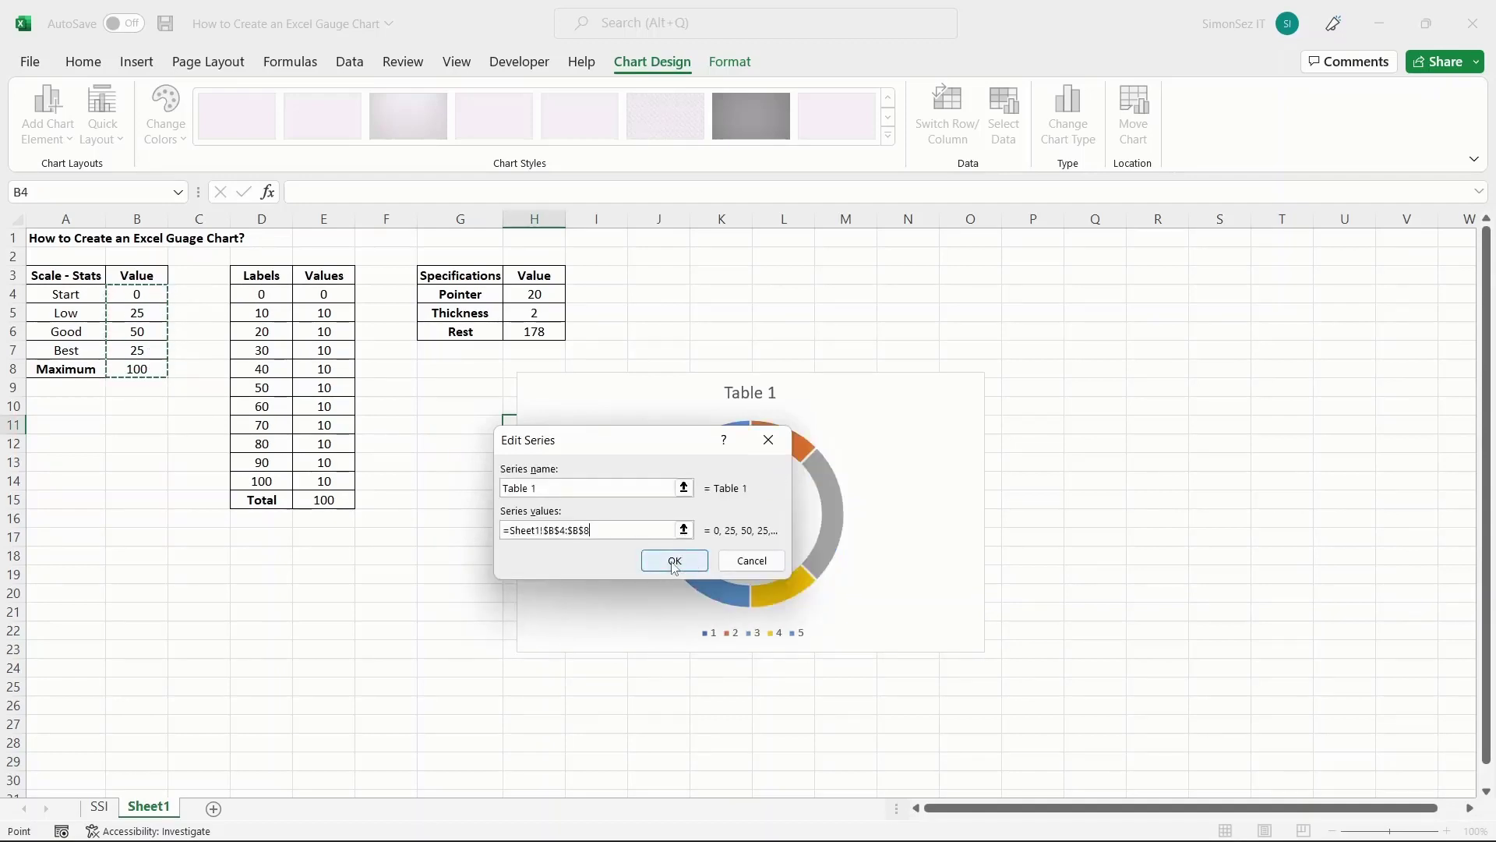
click(675, 562)
click(802, 637)
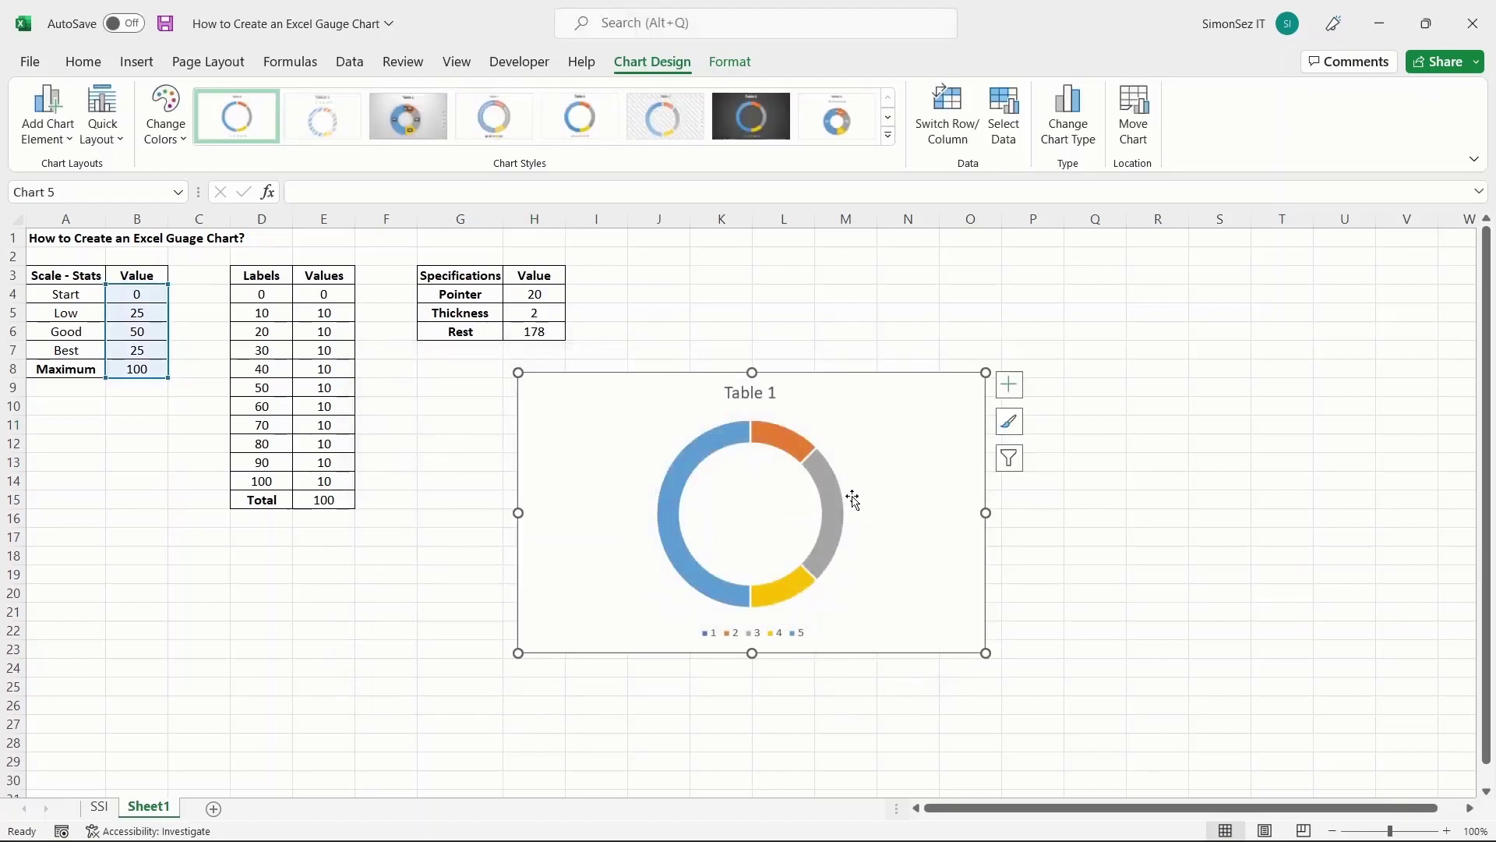
Step: Set the angle of the first slice of the Table 1 doughnut series to 270°
right_click(732, 438)
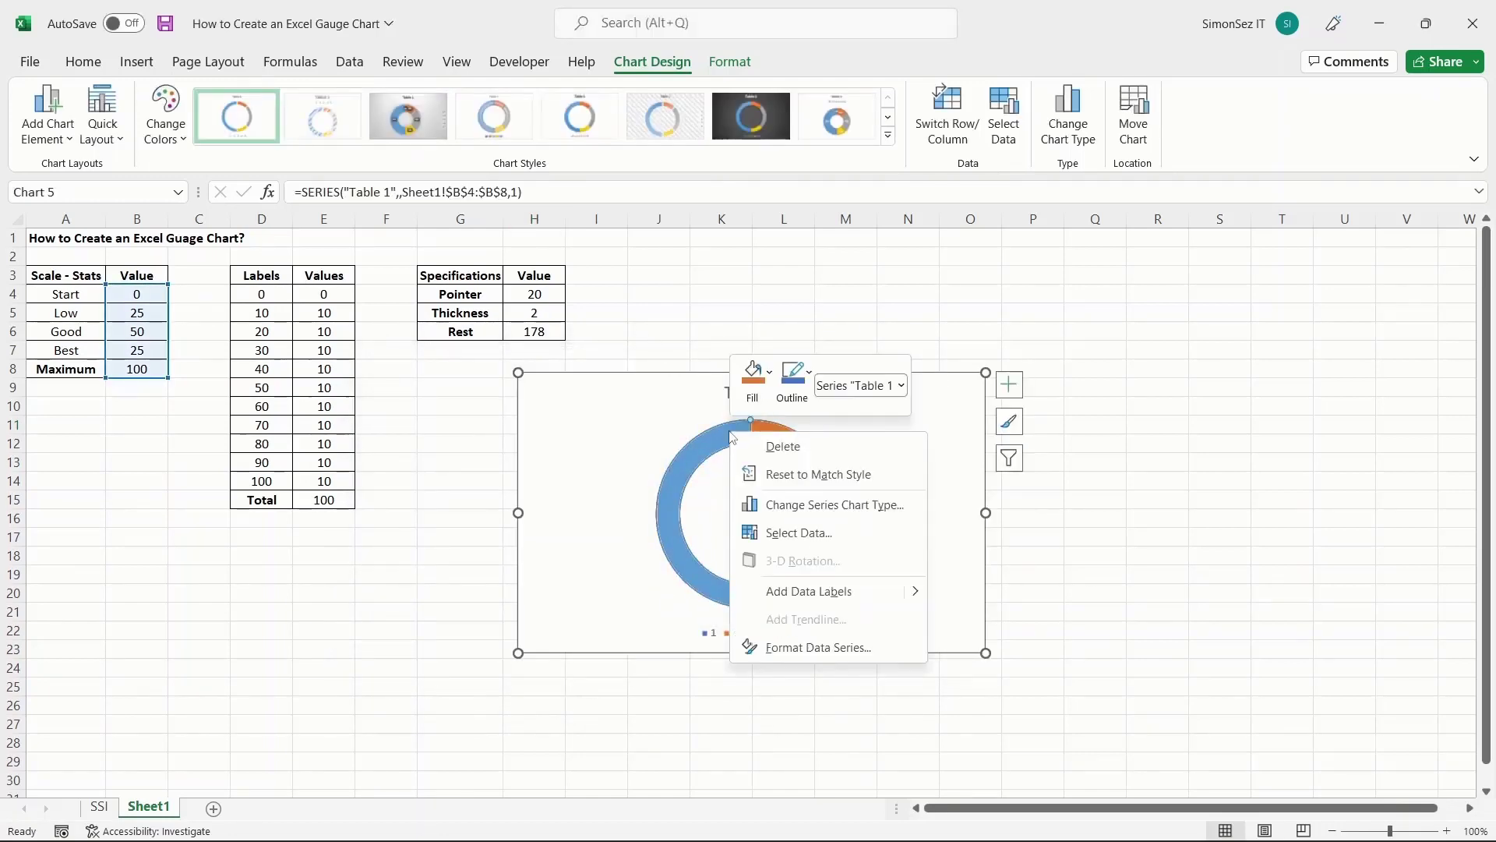
key(Escape)
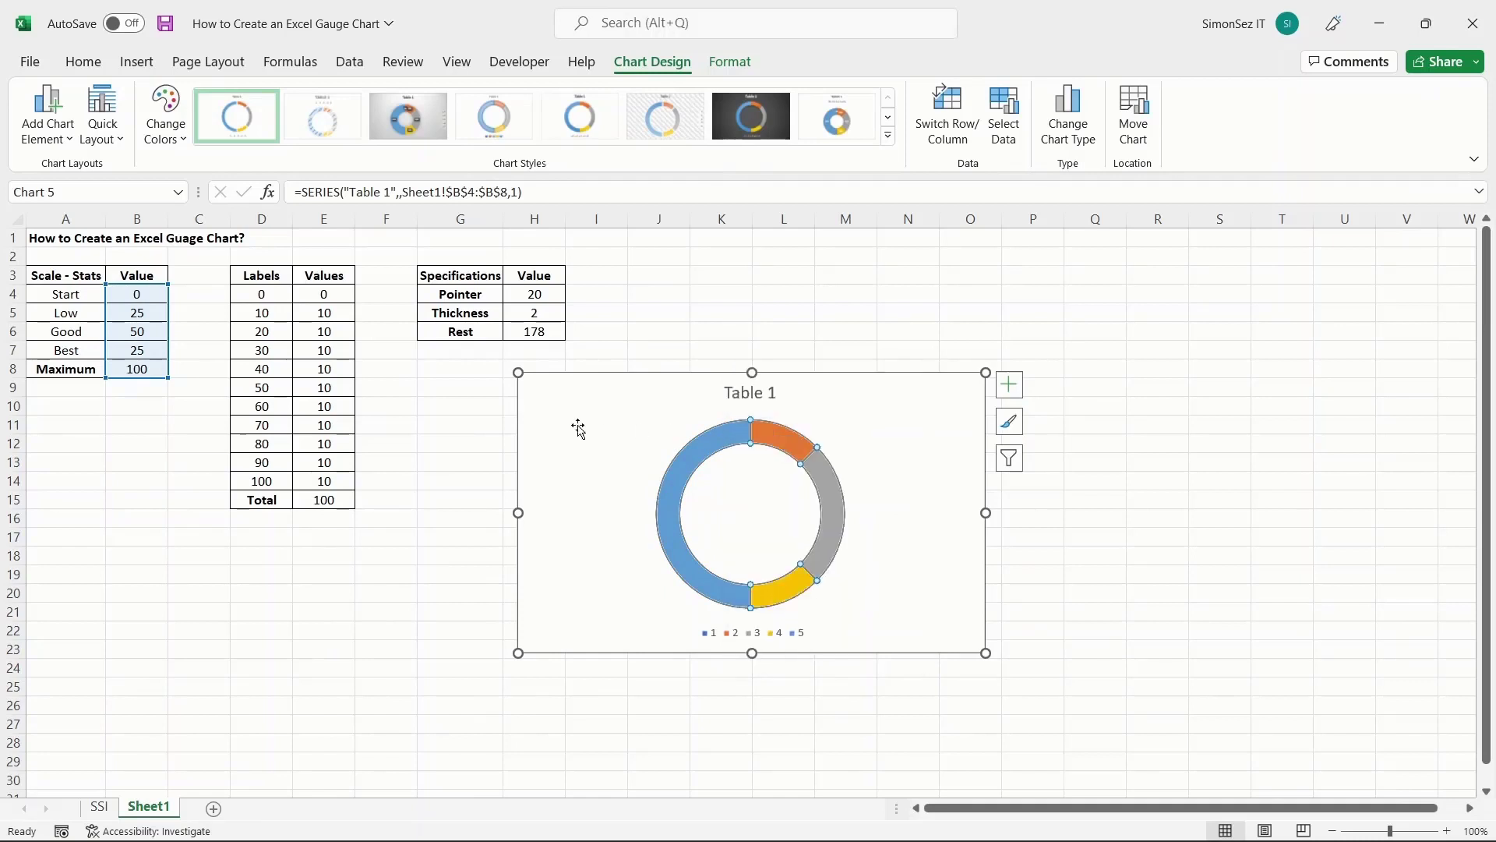
right_click(724, 438)
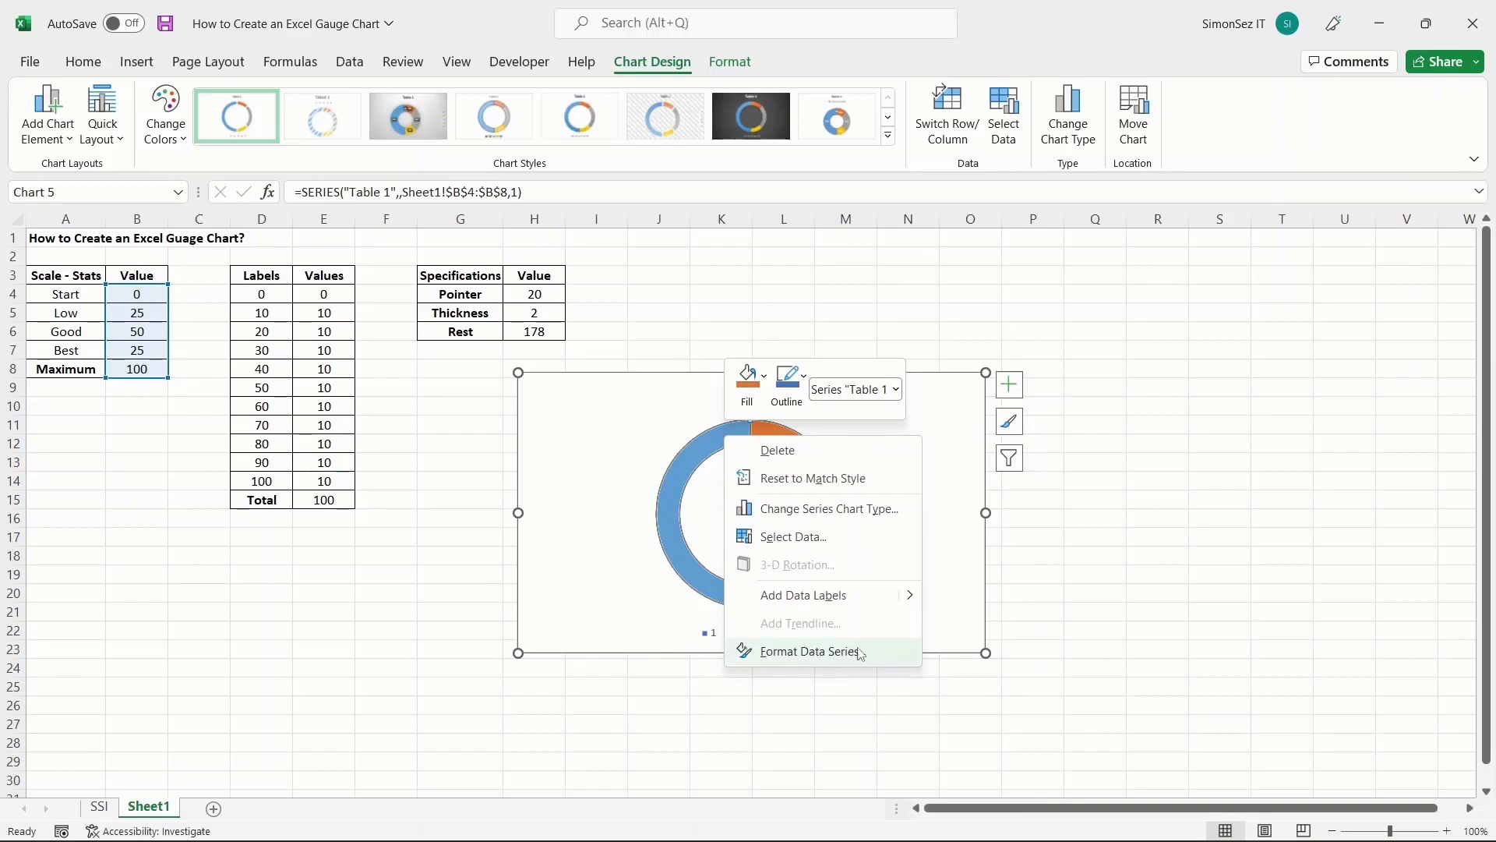
click(860, 653)
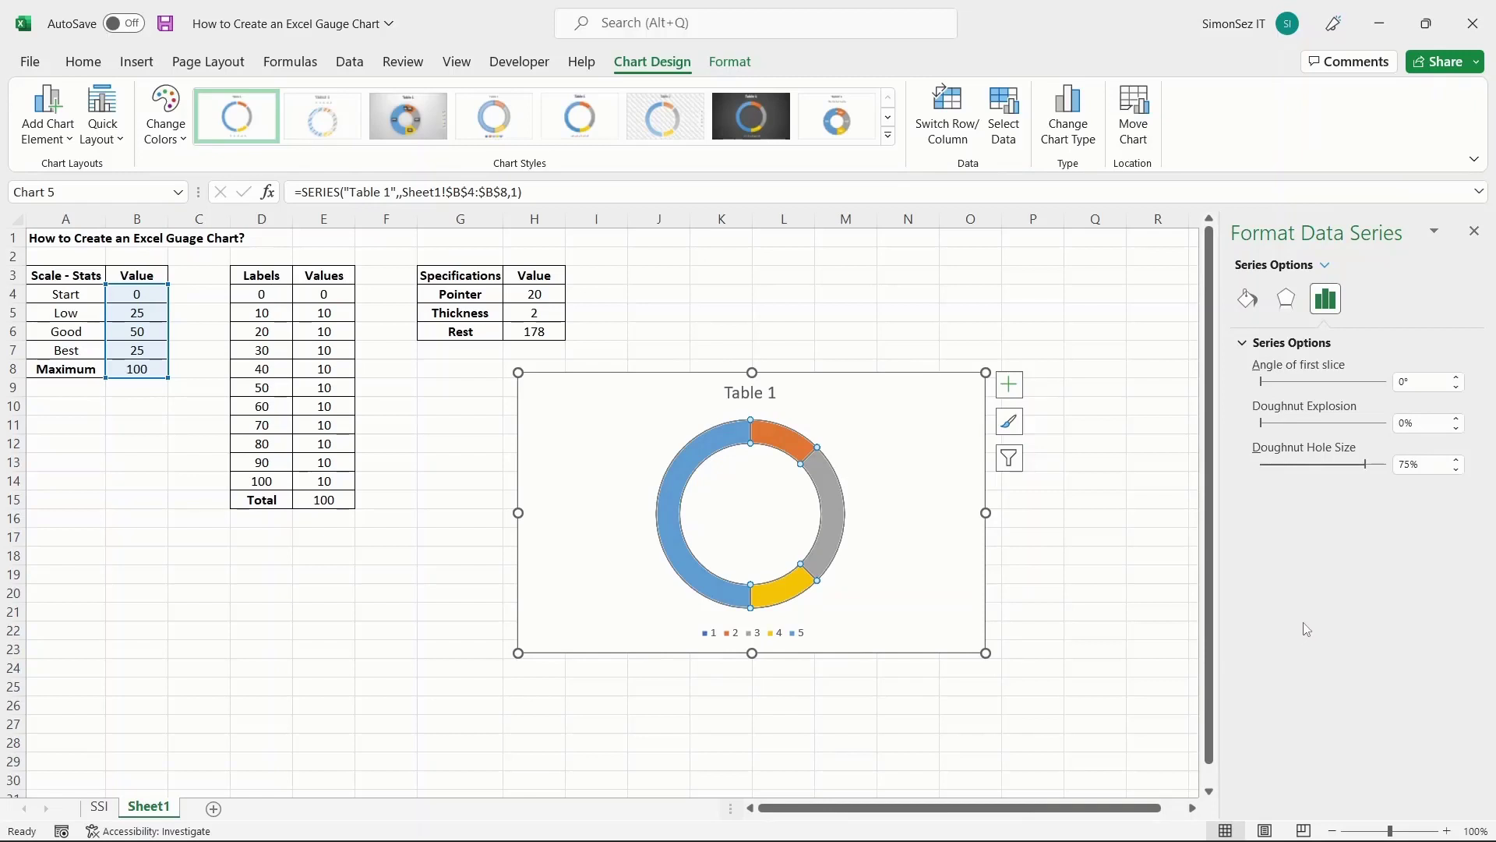
click(1412, 381)
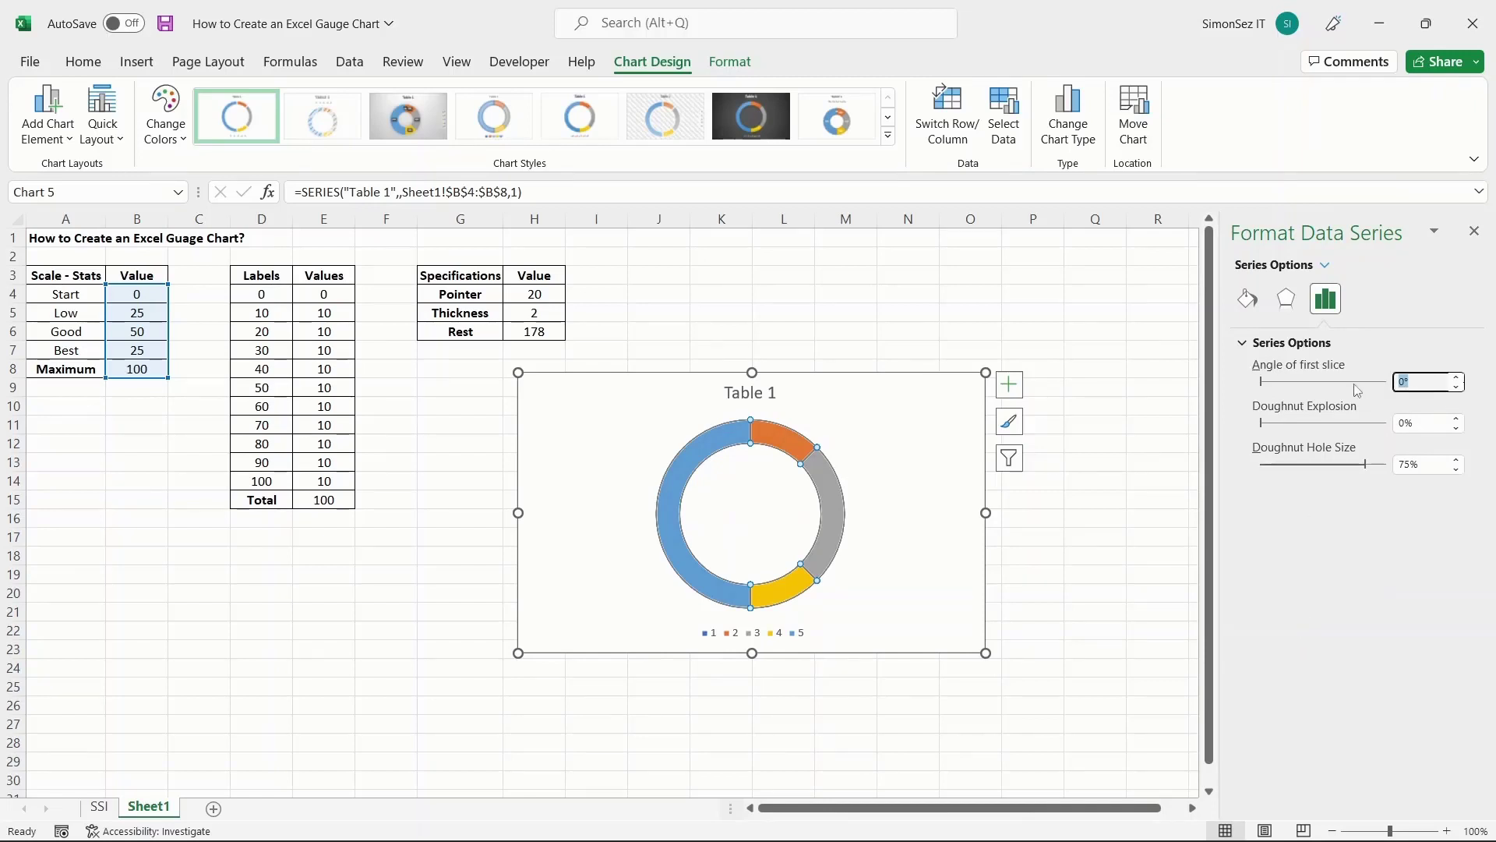
text(270)
key(Return)
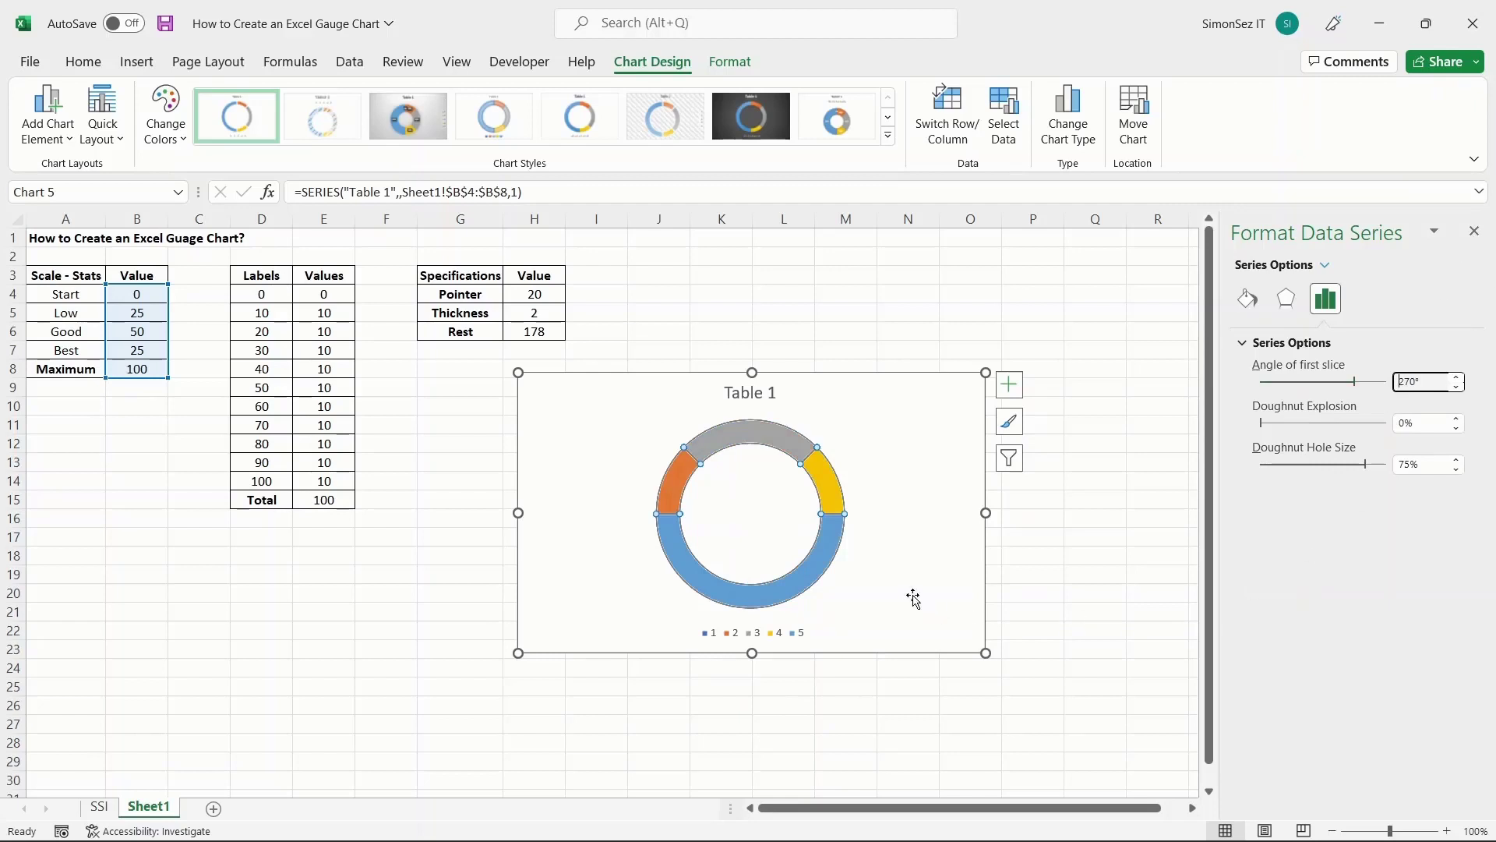
Step: Try a doughnut hole size of 70% and set it back to 75%
click(1456, 469)
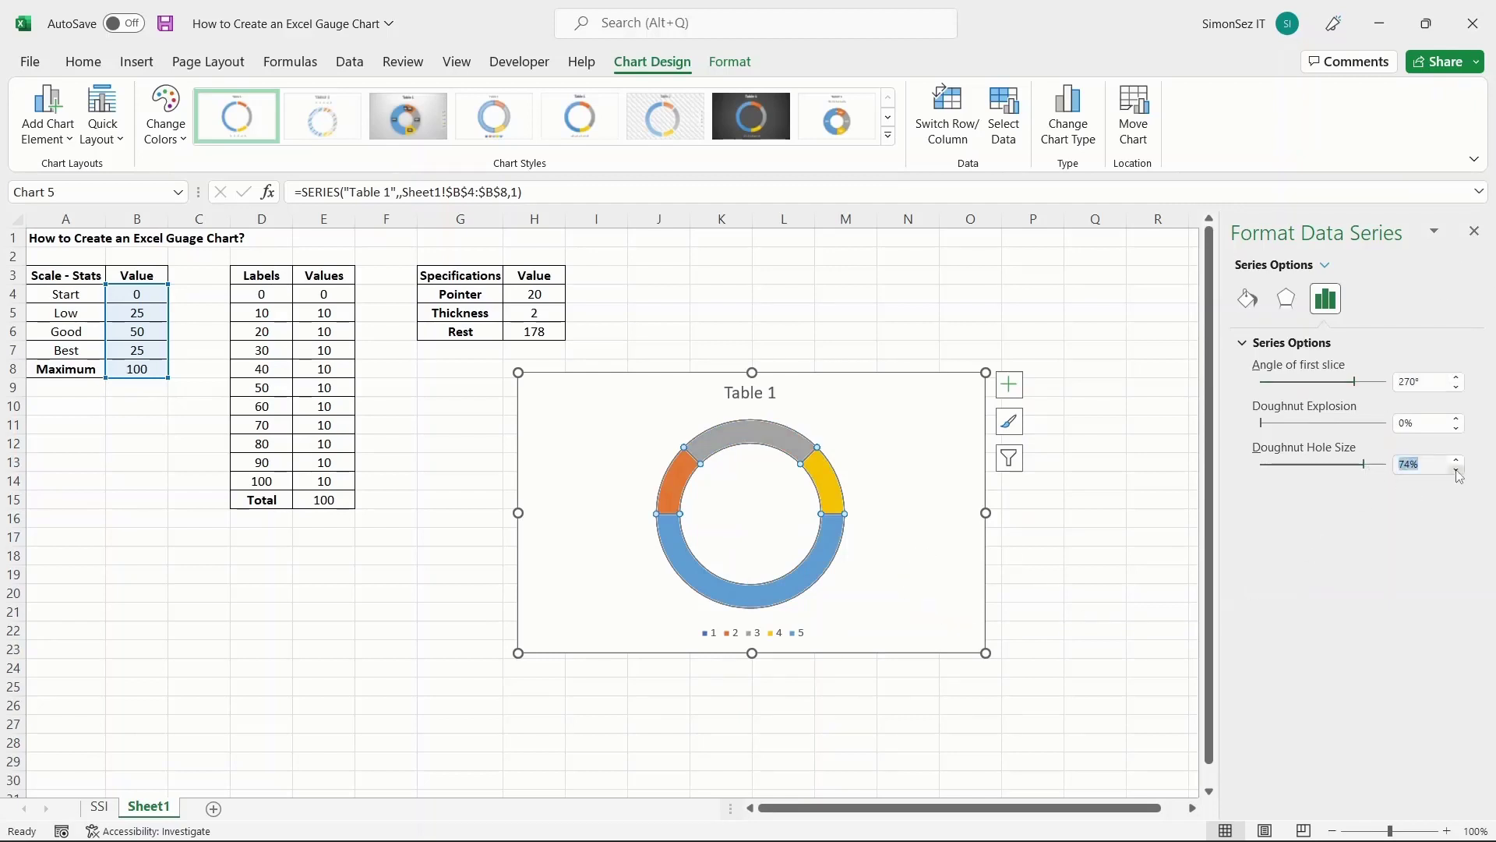
click(1456, 469)
click(1456, 469)
click(1456, 468)
click(1456, 468)
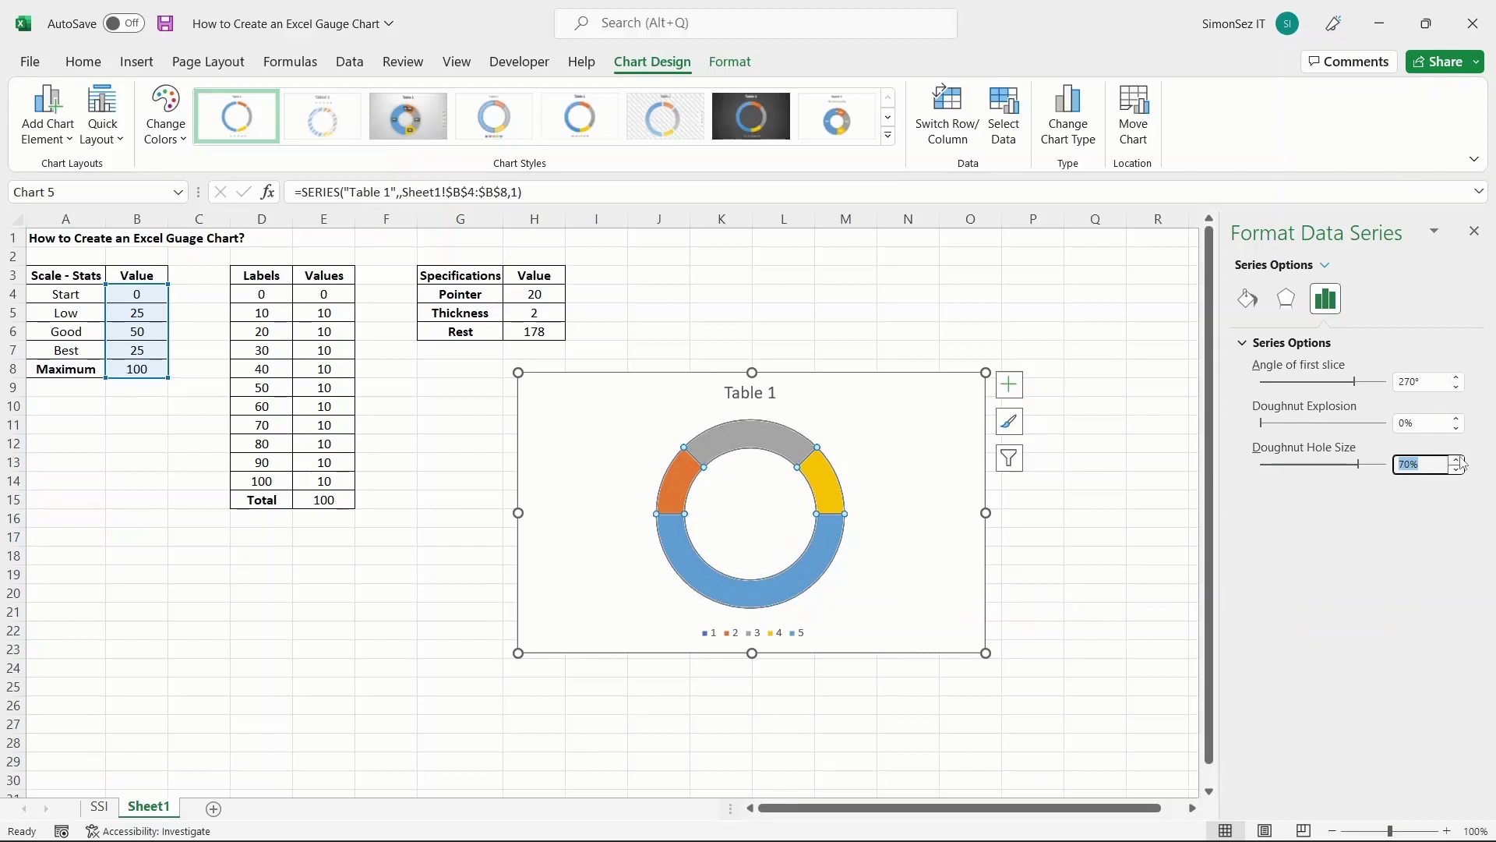
click(1456, 459)
click(1456, 460)
click(1456, 460)
click(1456, 460)
click(1456, 460)
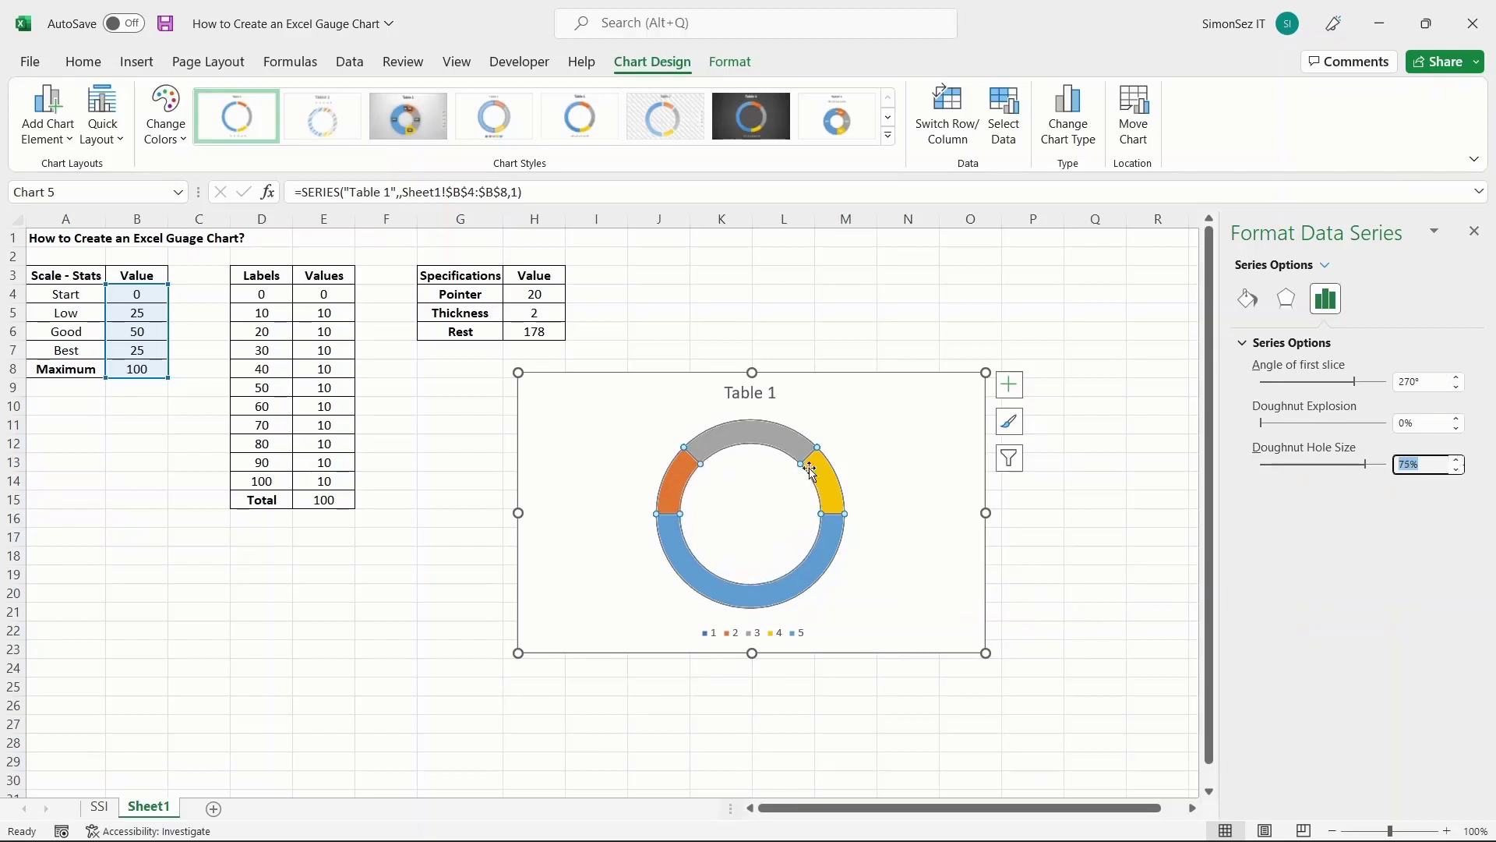
Step: Hide the large blue slice in the lower half of the doughnut by giving it no fill
click(893, 570)
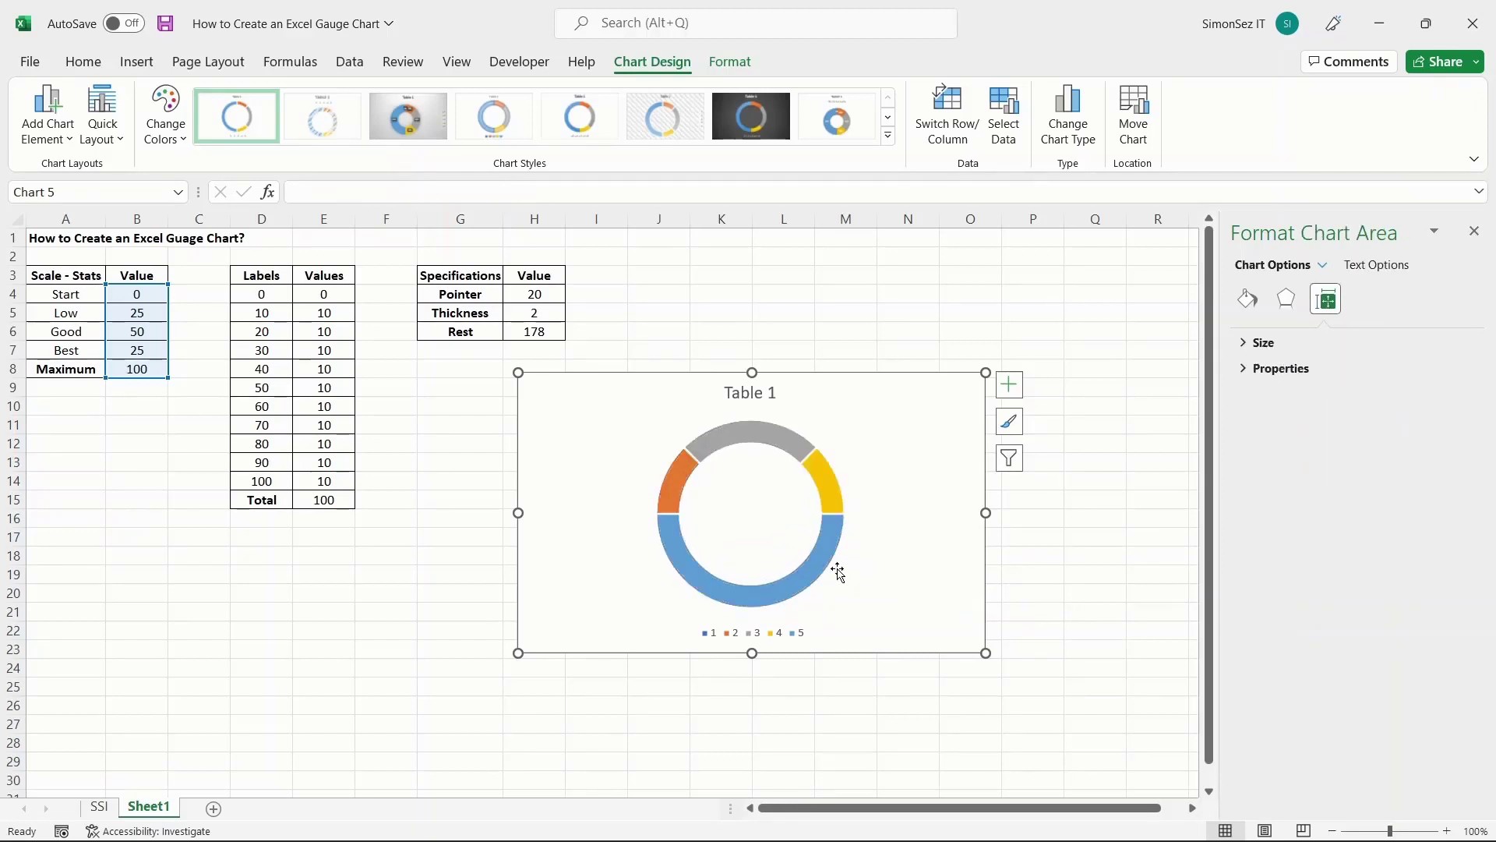
click(826, 551)
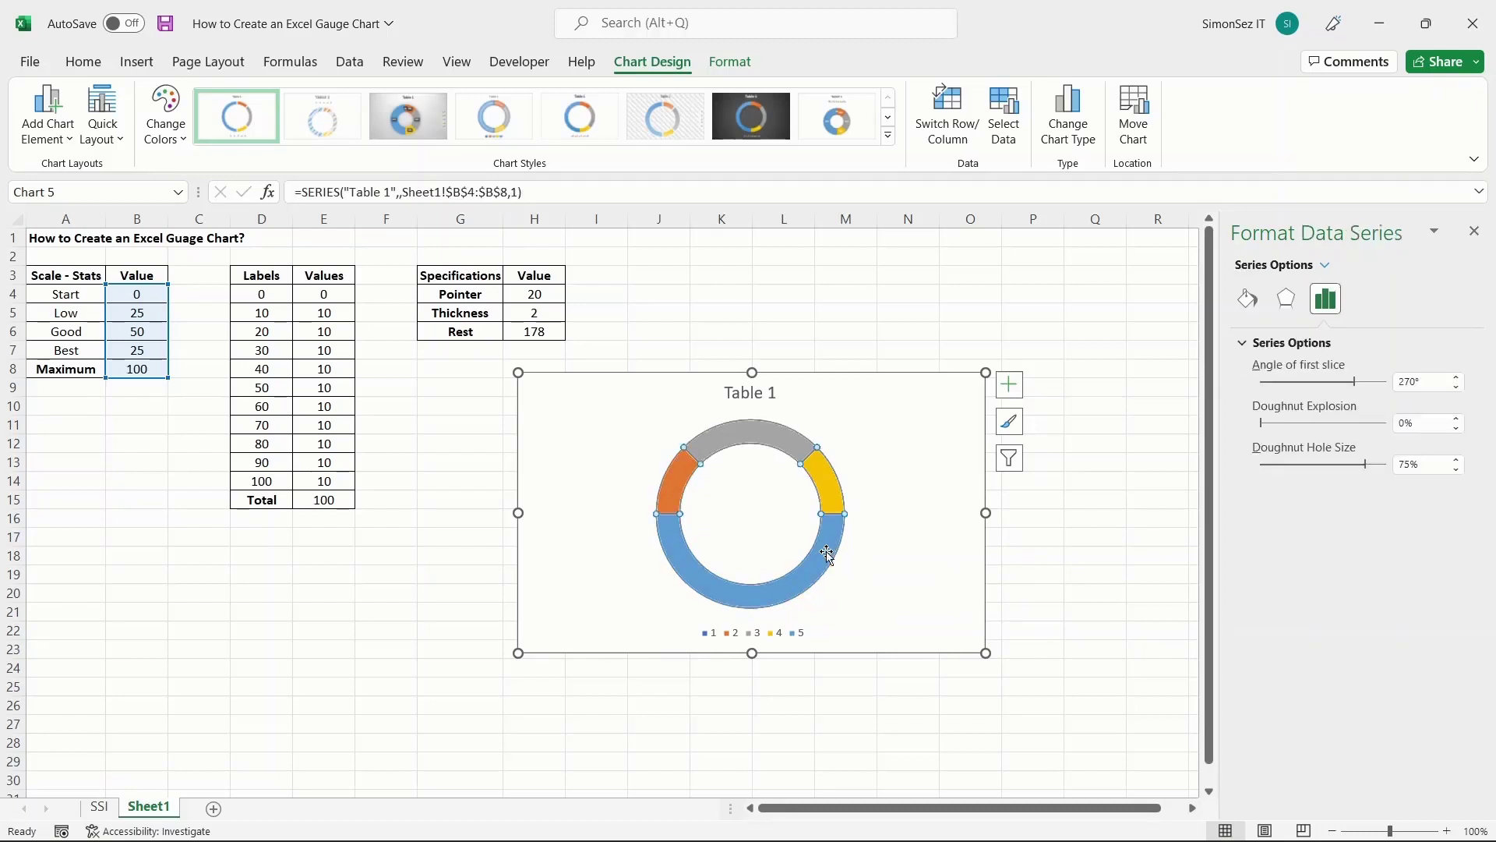
click(827, 551)
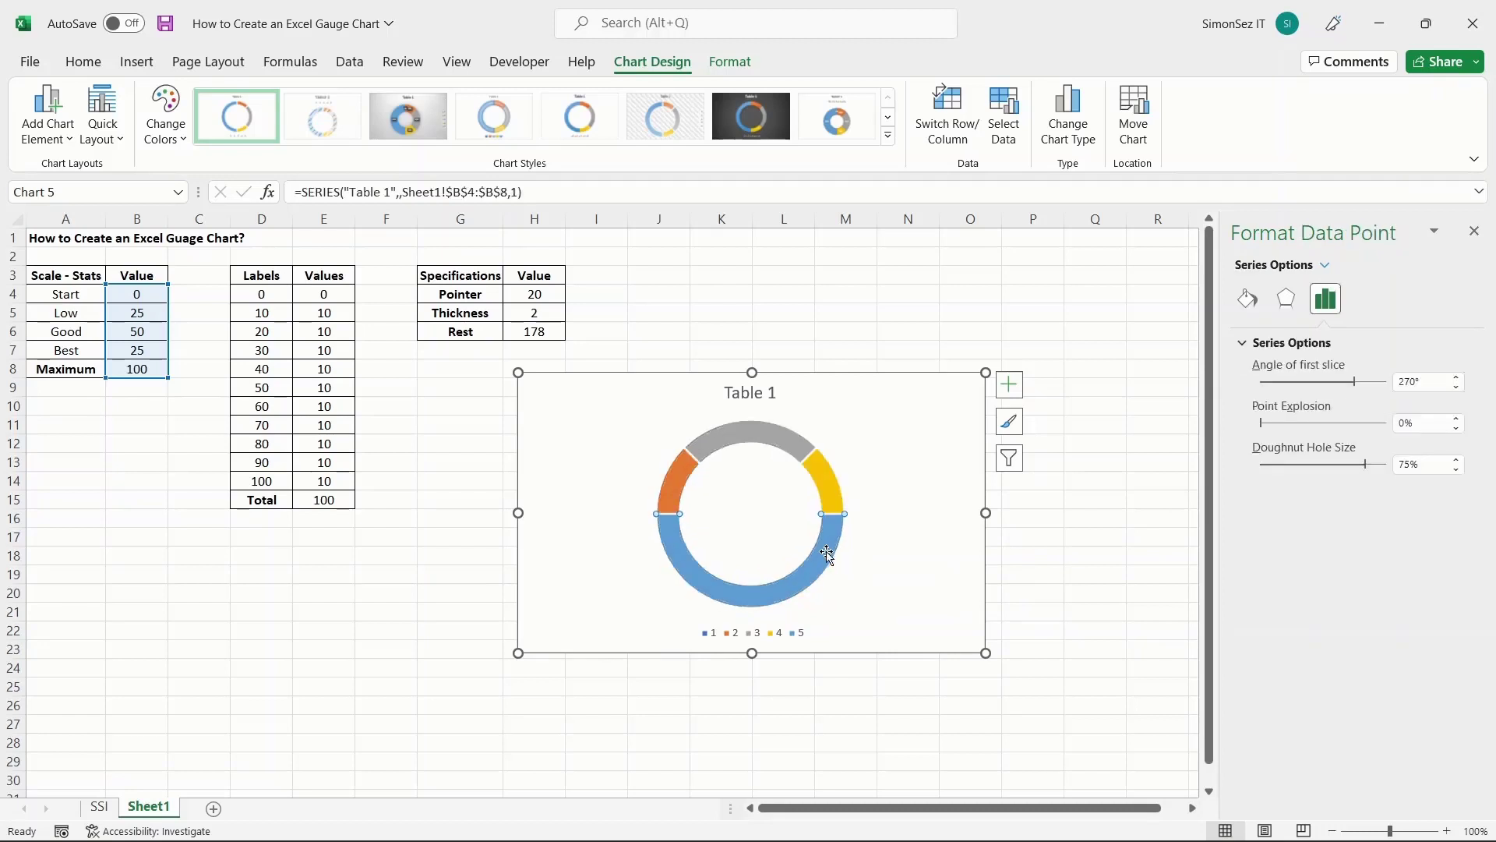
click(1248, 299)
click(1263, 373)
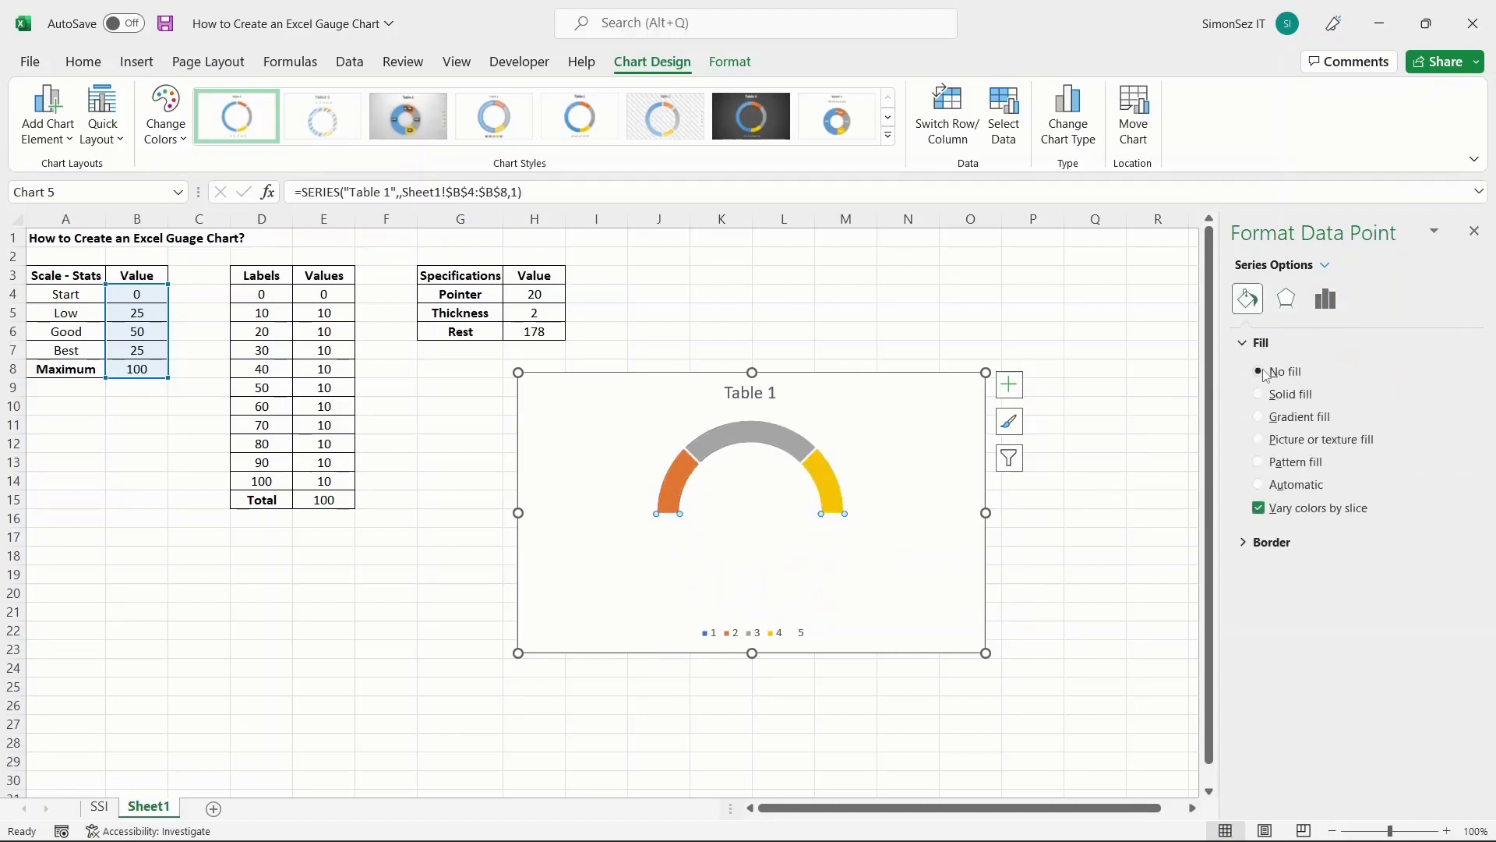
click(677, 475)
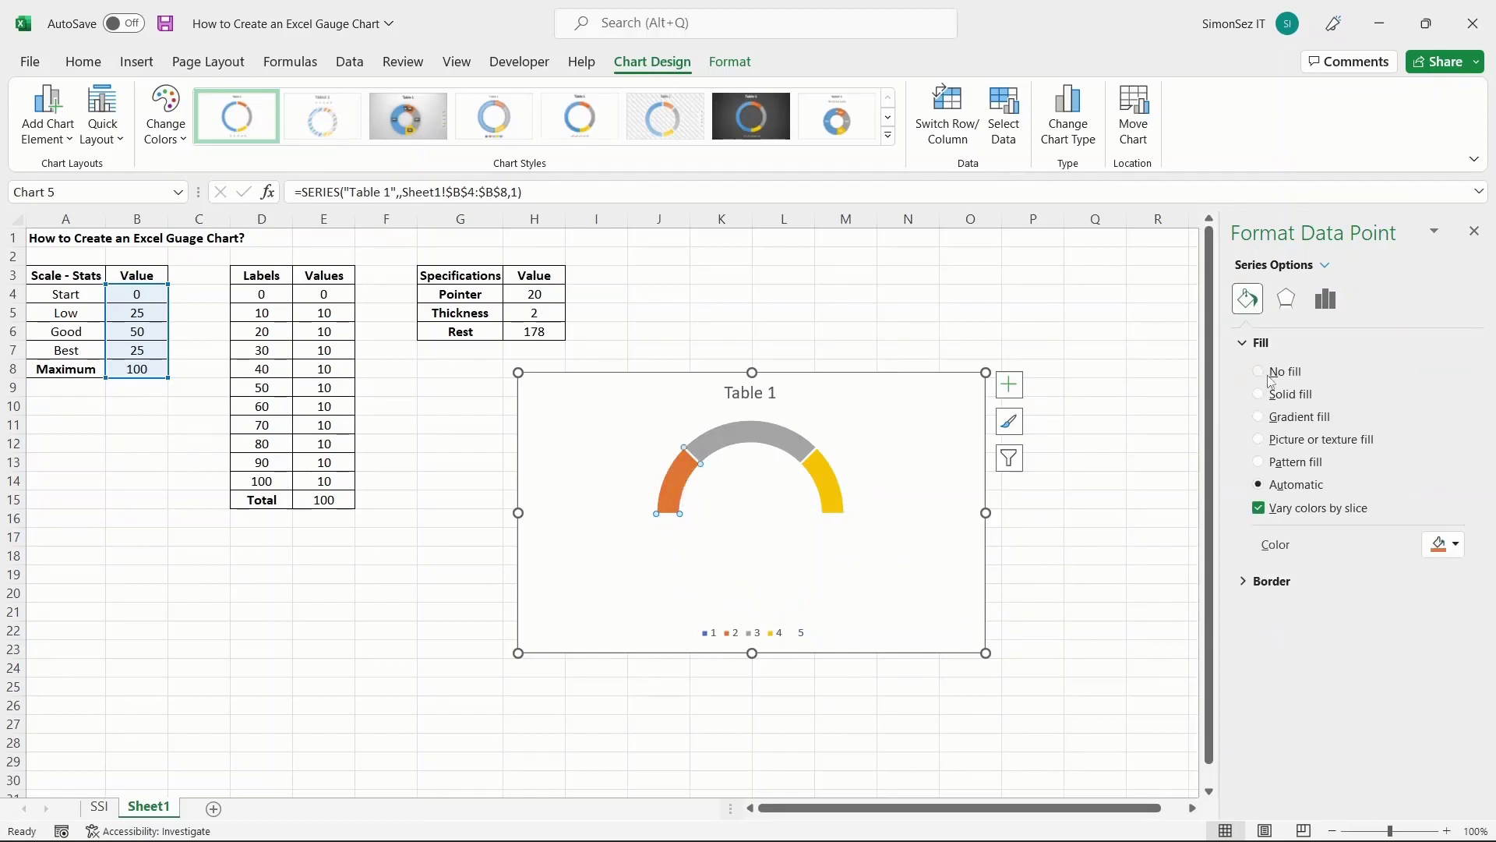
click(1456, 545)
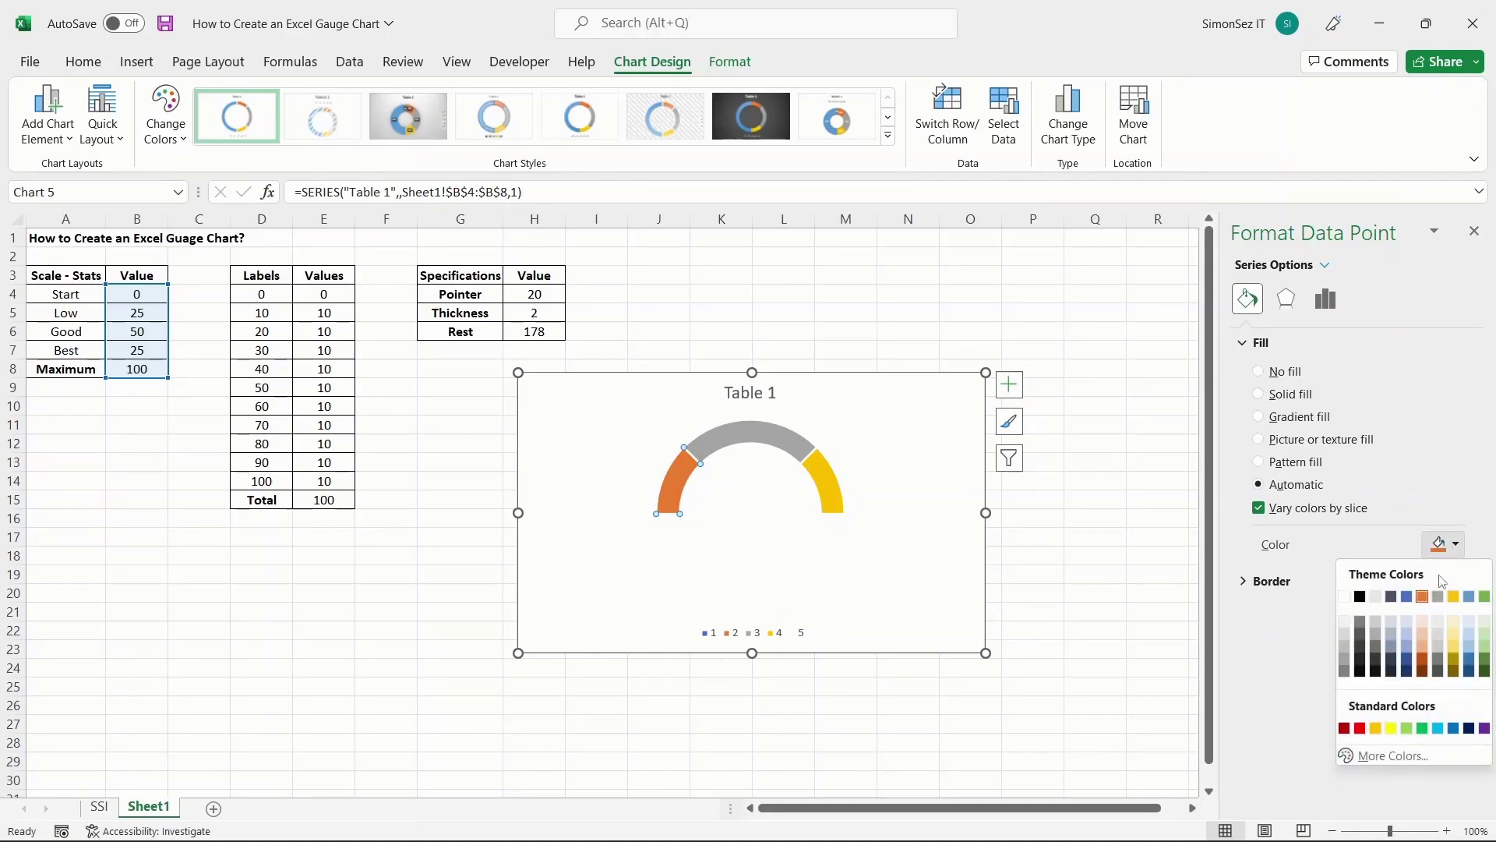
click(1299, 656)
click(795, 548)
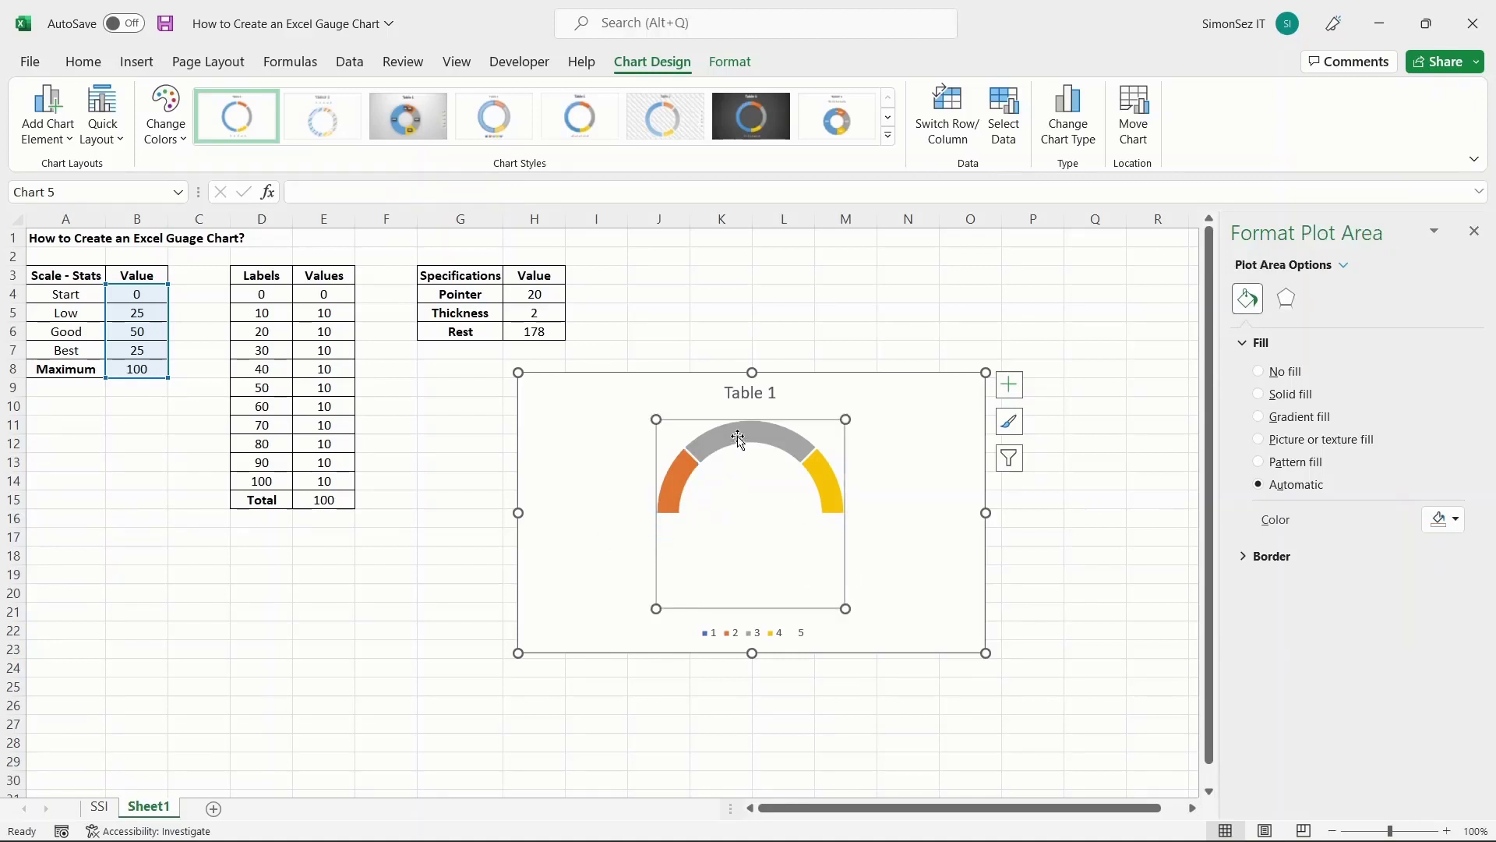
Step: Add data labels to the Table 1 doughnut chart
click(926, 452)
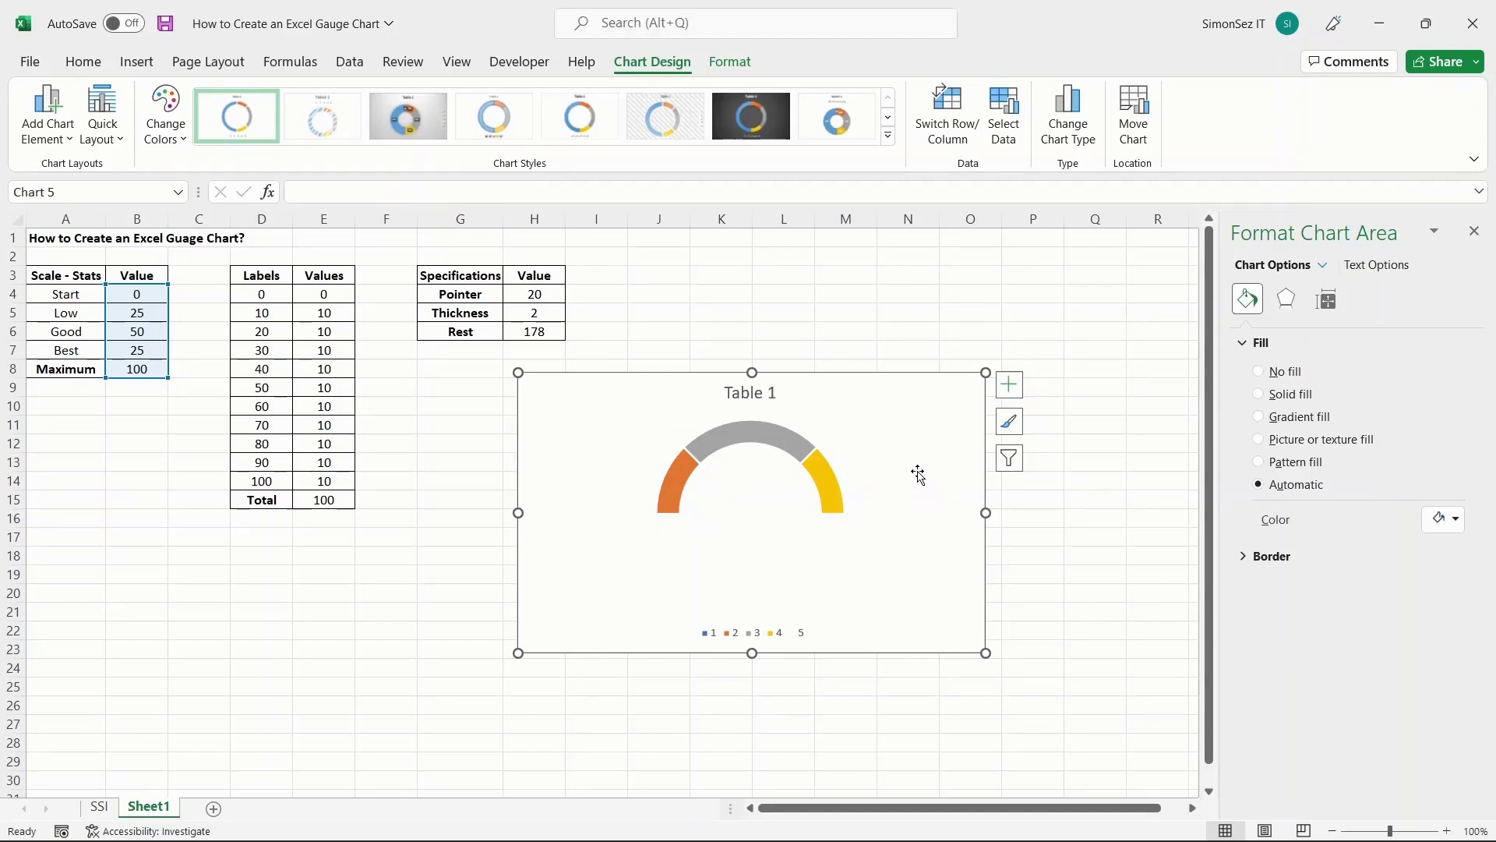
click(1016, 391)
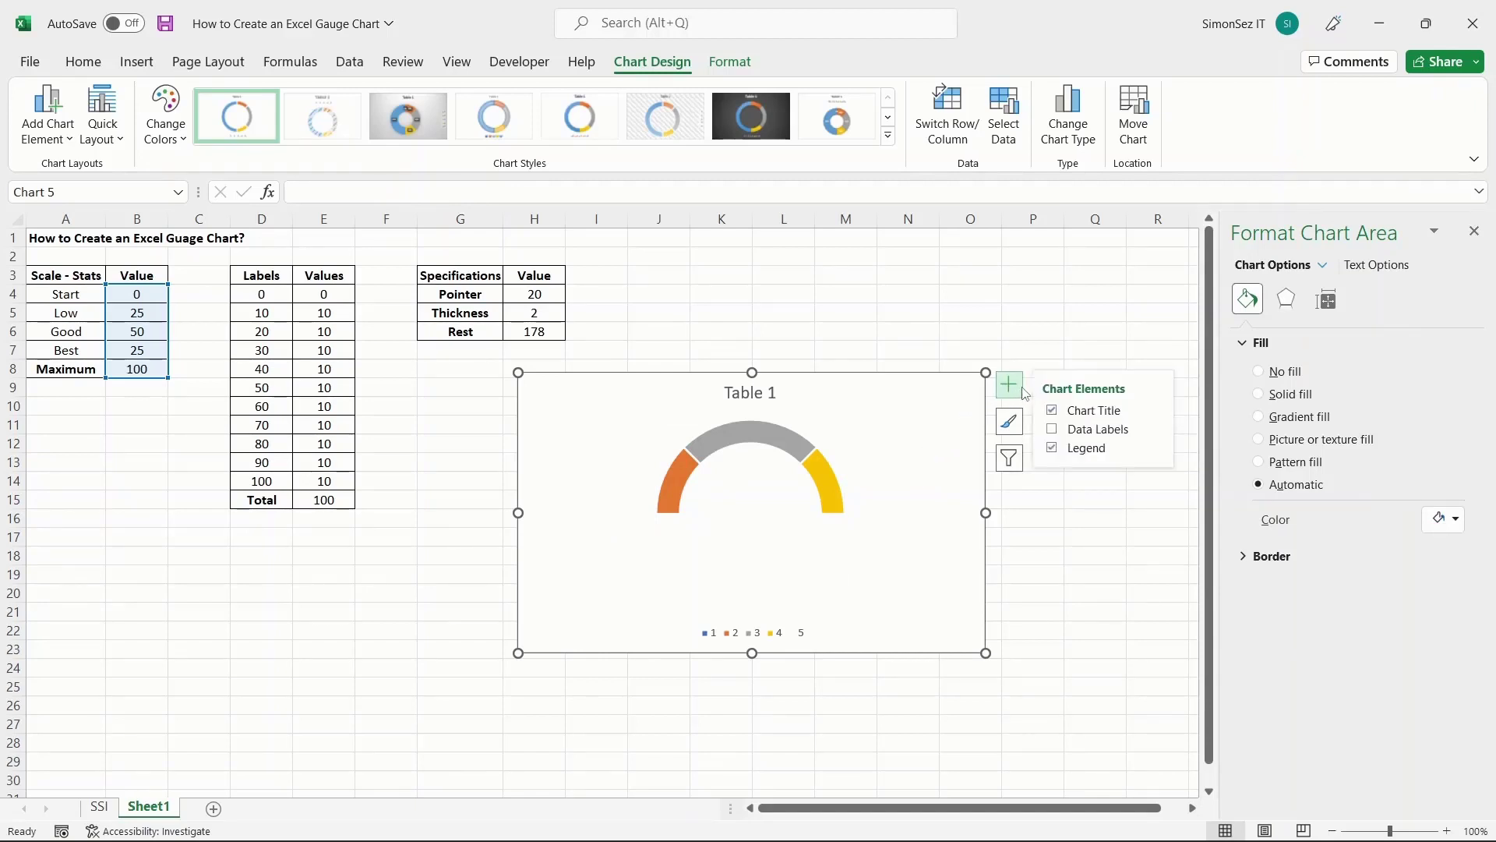
click(1052, 428)
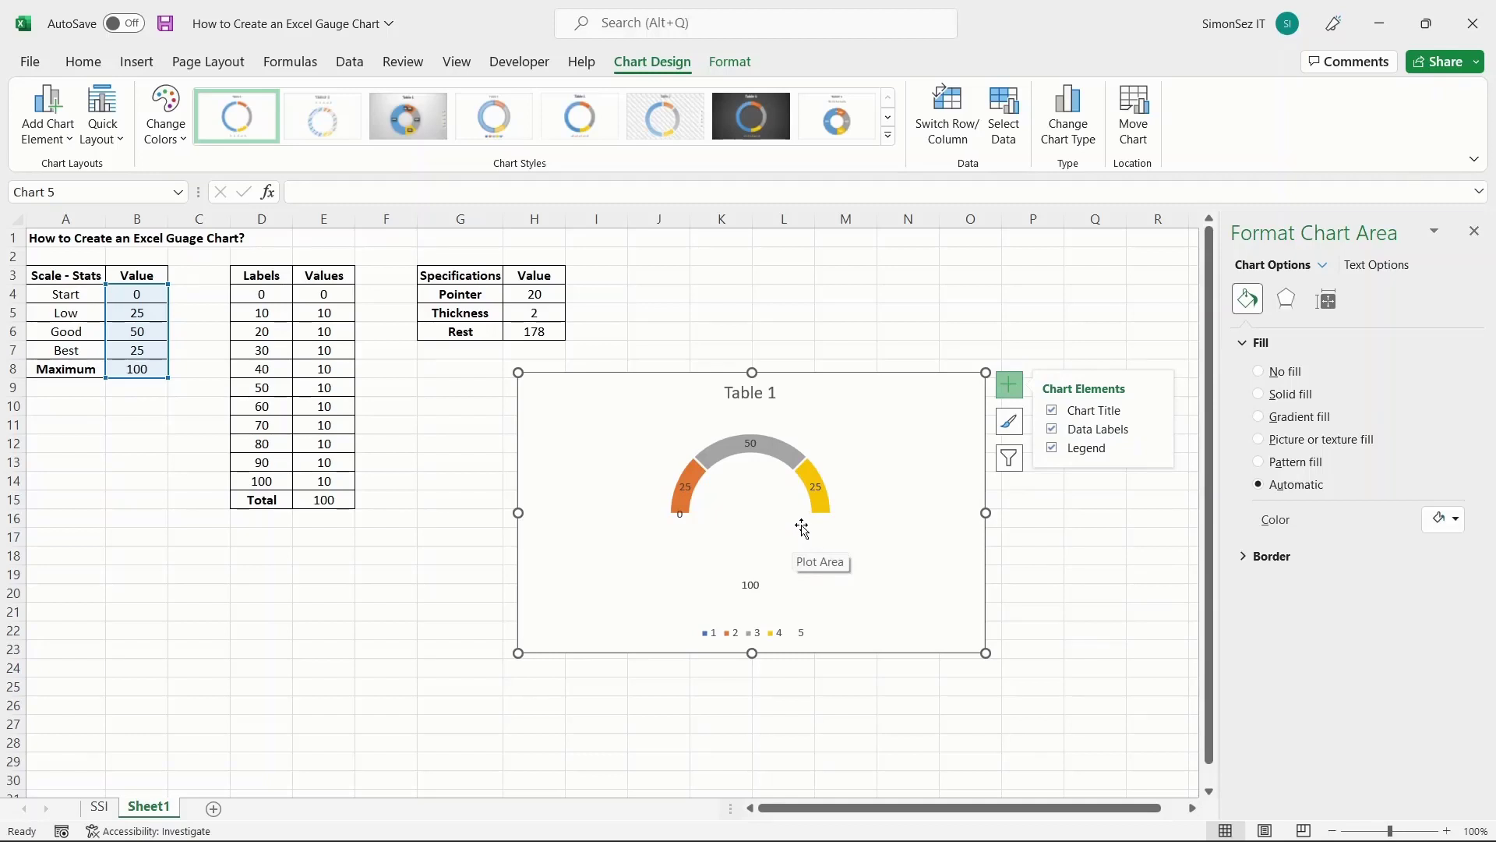
Step: Make the doughnut's data labels show the cell texts from A4:A7 instead of the values
right_click(687, 493)
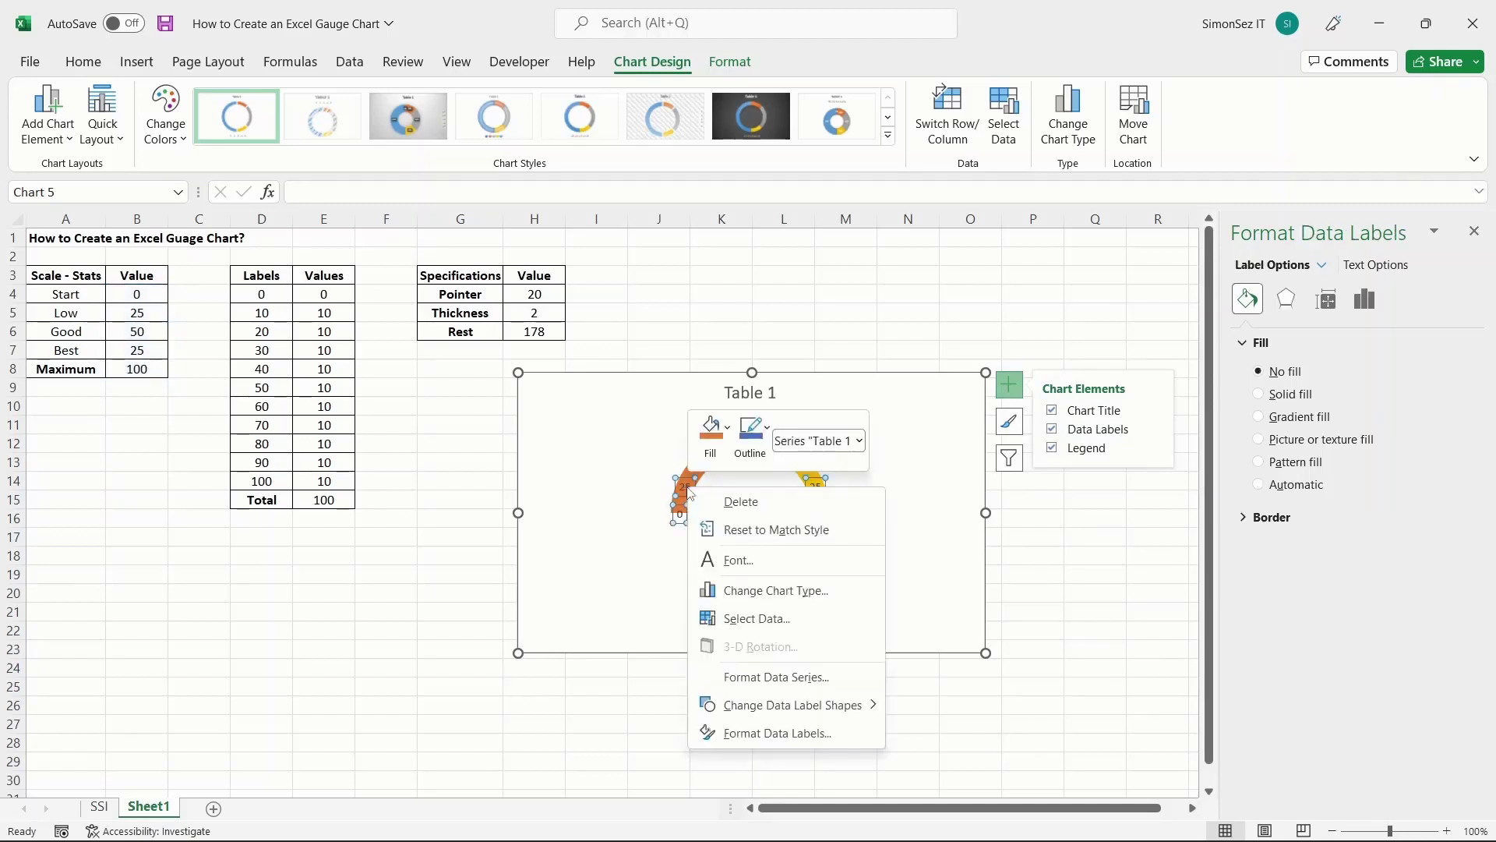
click(769, 730)
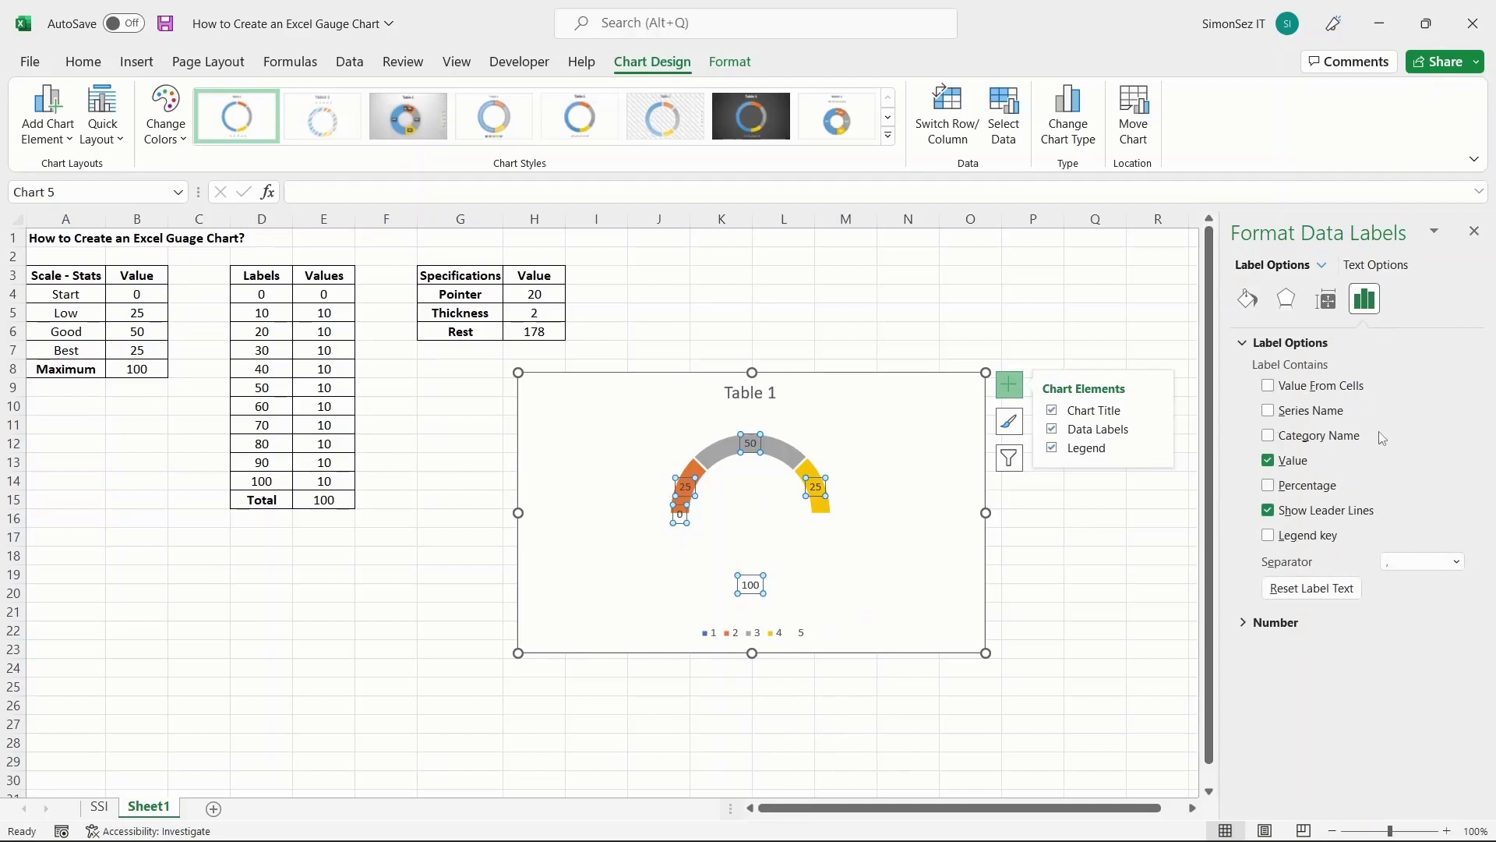
click(1268, 387)
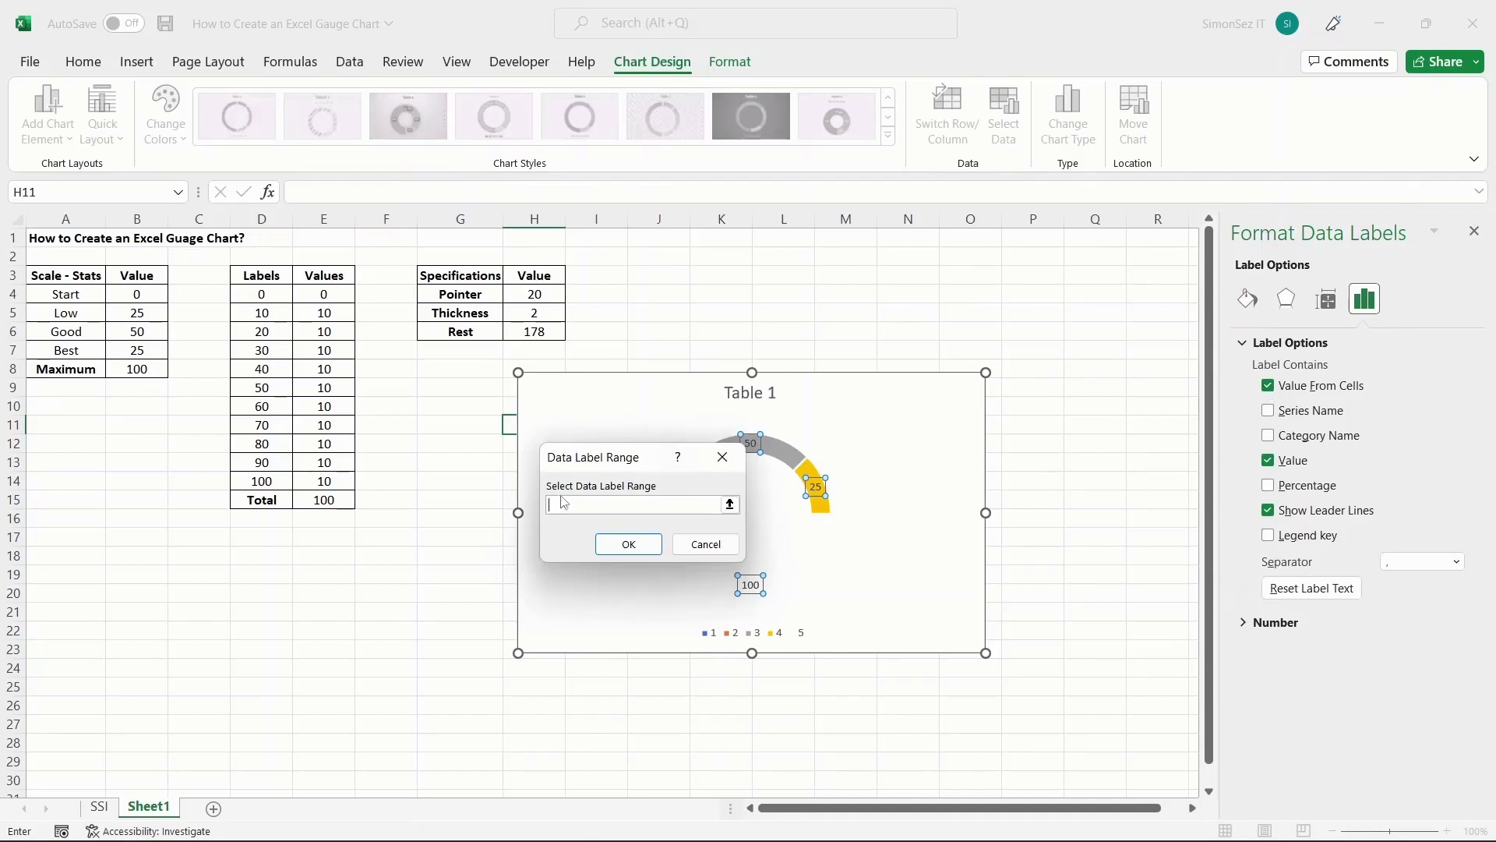
drag(70, 298, 85, 348)
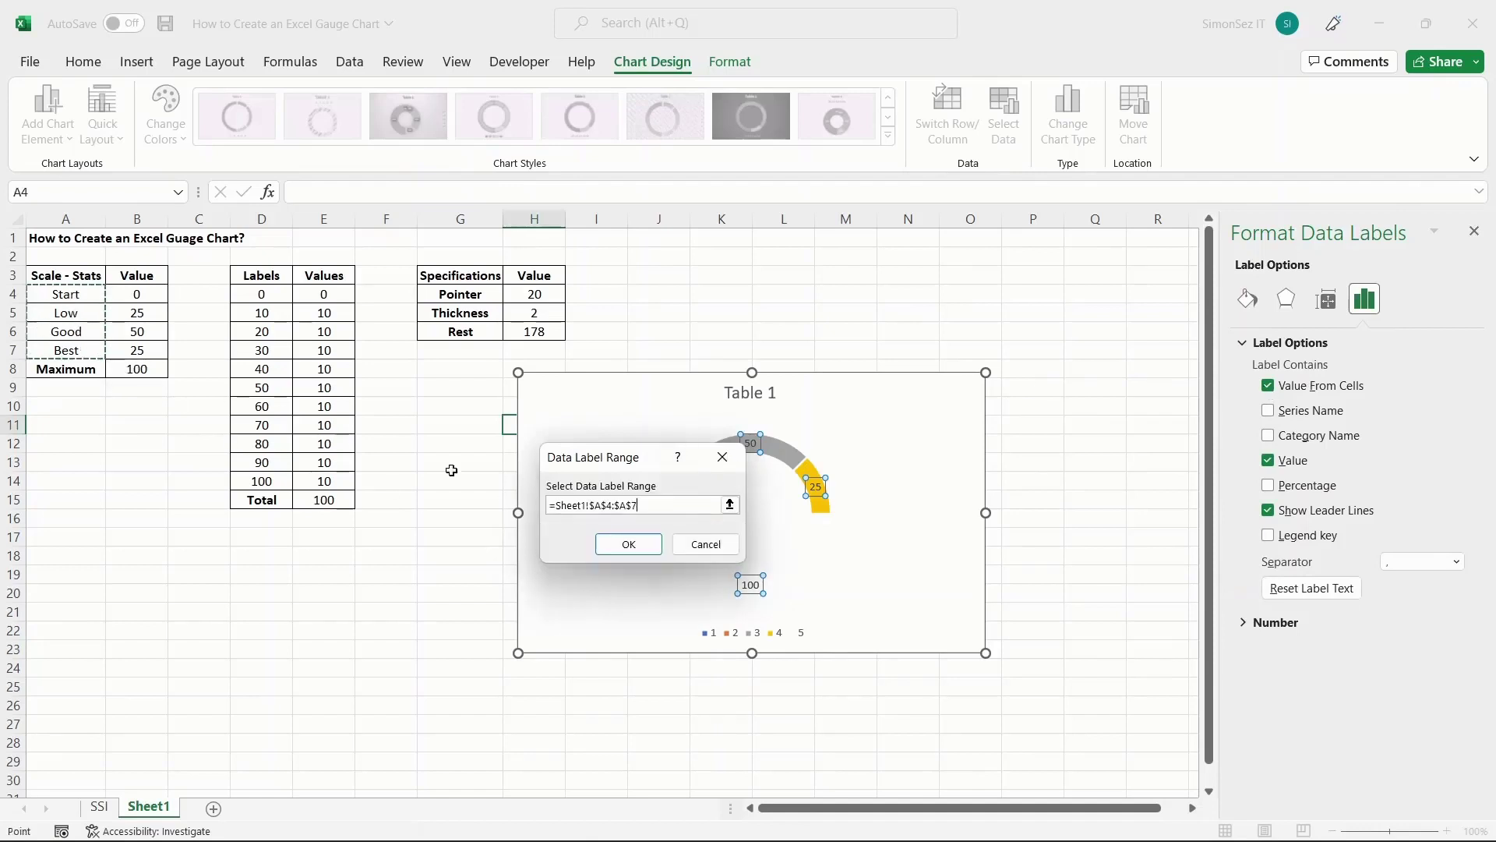
click(613, 543)
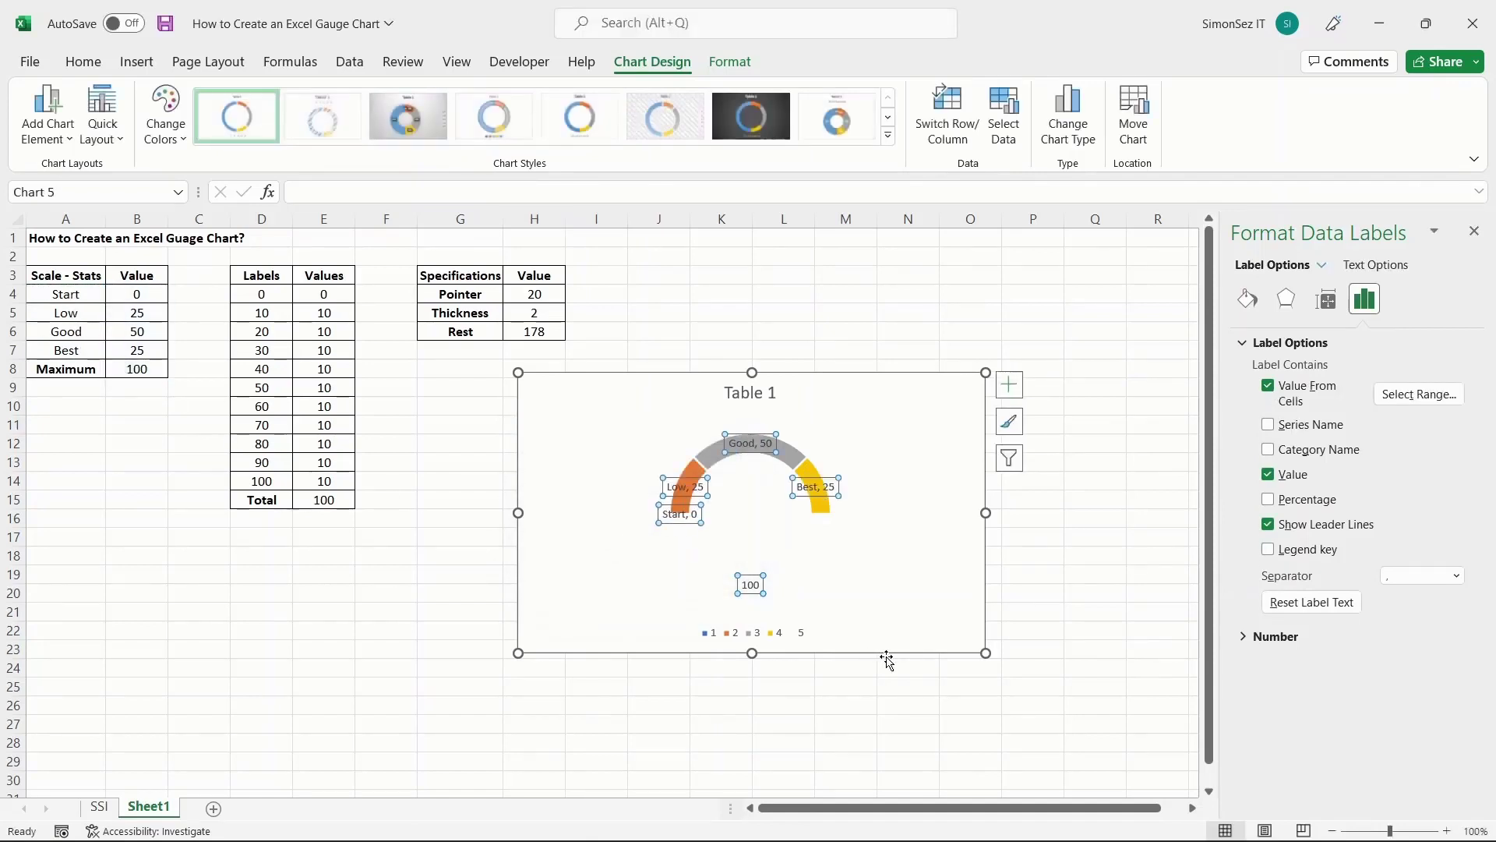
click(1271, 476)
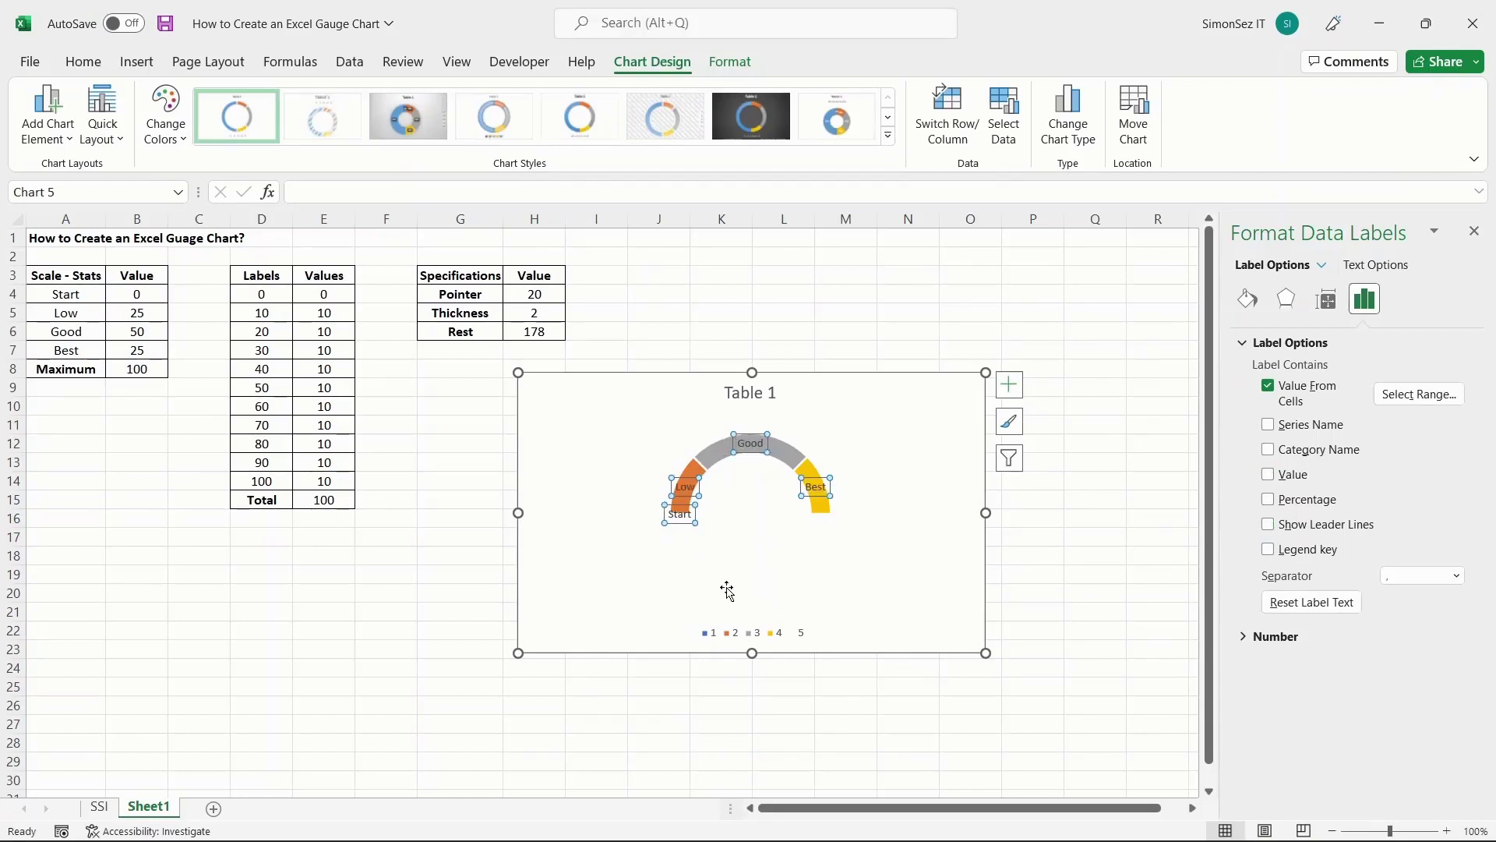
Step: Delete only the Start data label from the doughnut
click(780, 581)
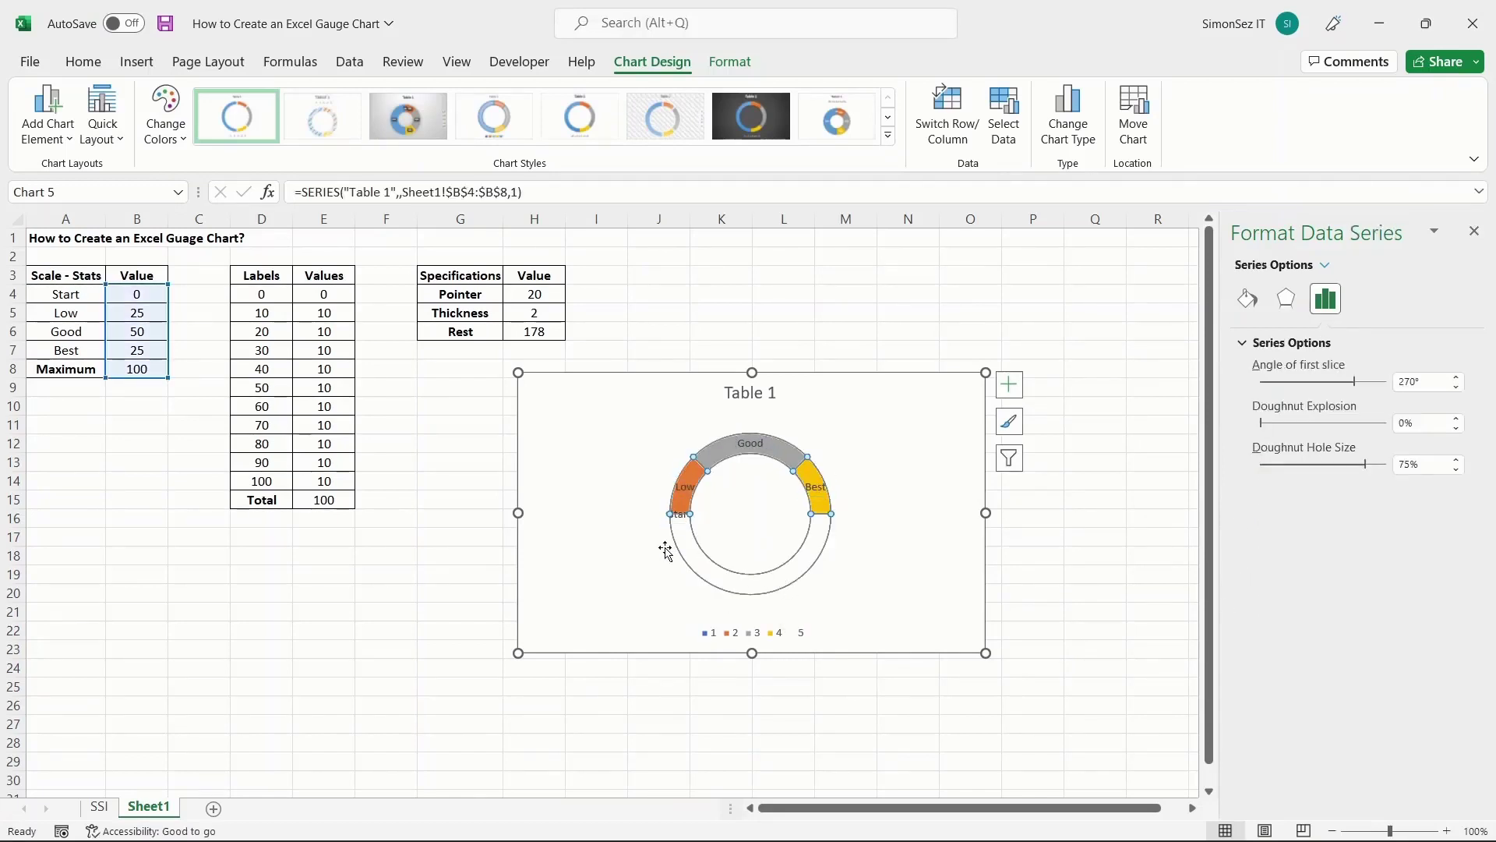
click(687, 526)
click(682, 516)
click(681, 517)
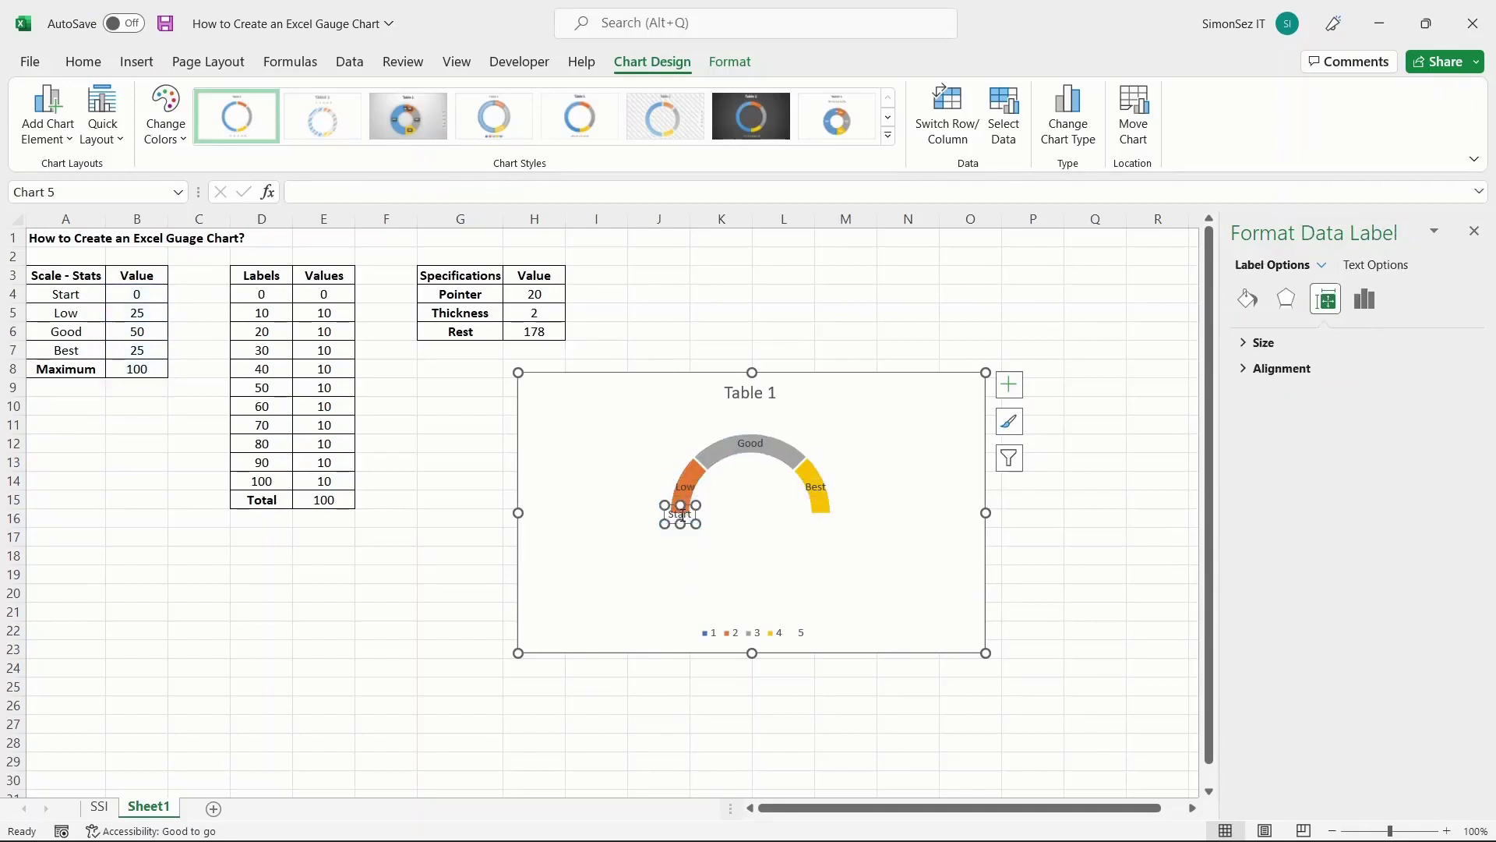
key(Delete)
Step: Delete the legend and the Table 1 title from the chart
click(764, 633)
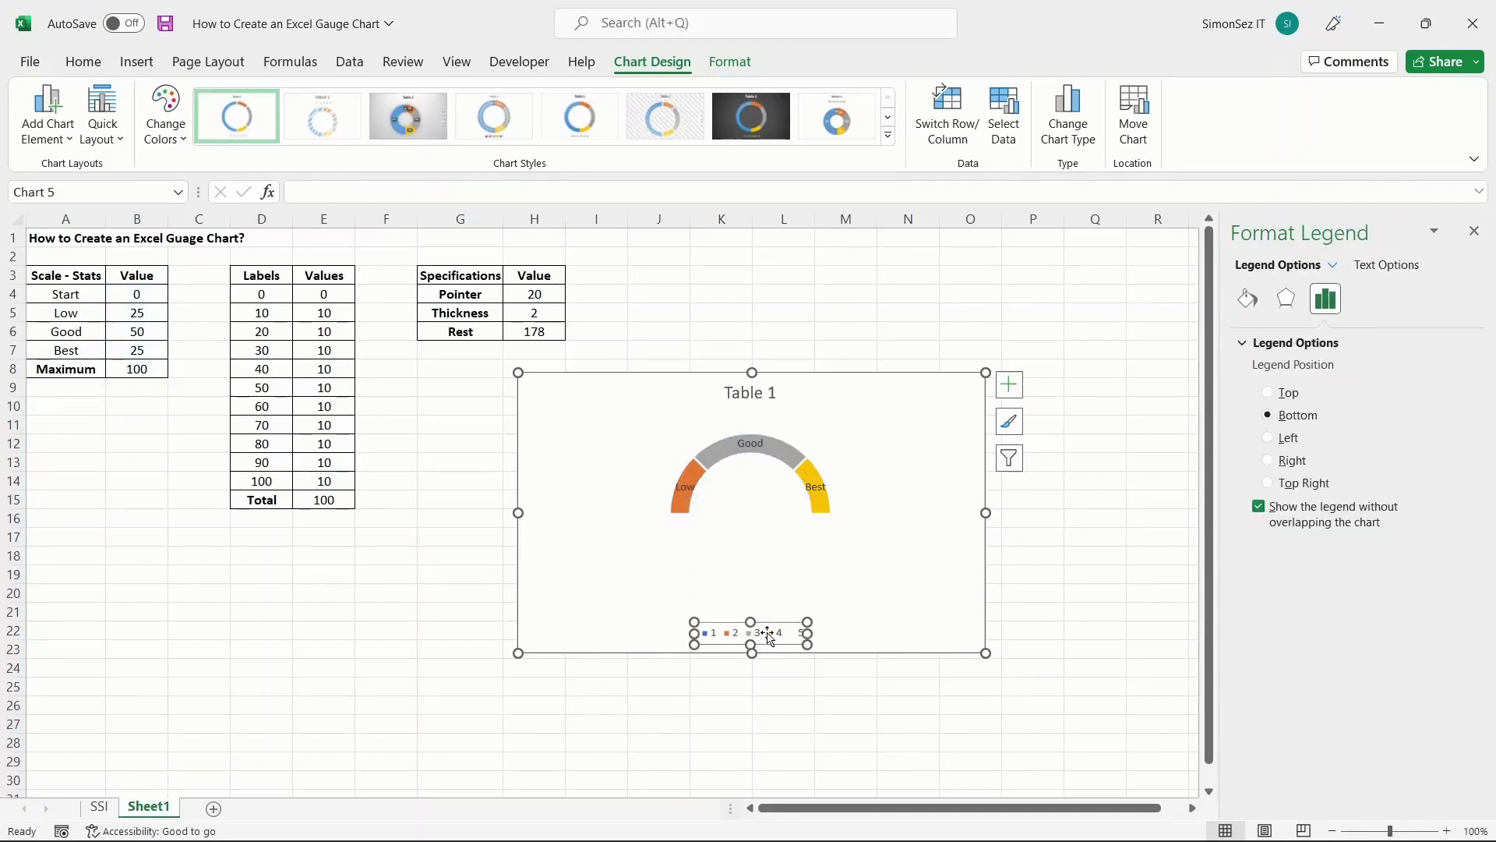
key(Delete)
click(766, 407)
key(Delete)
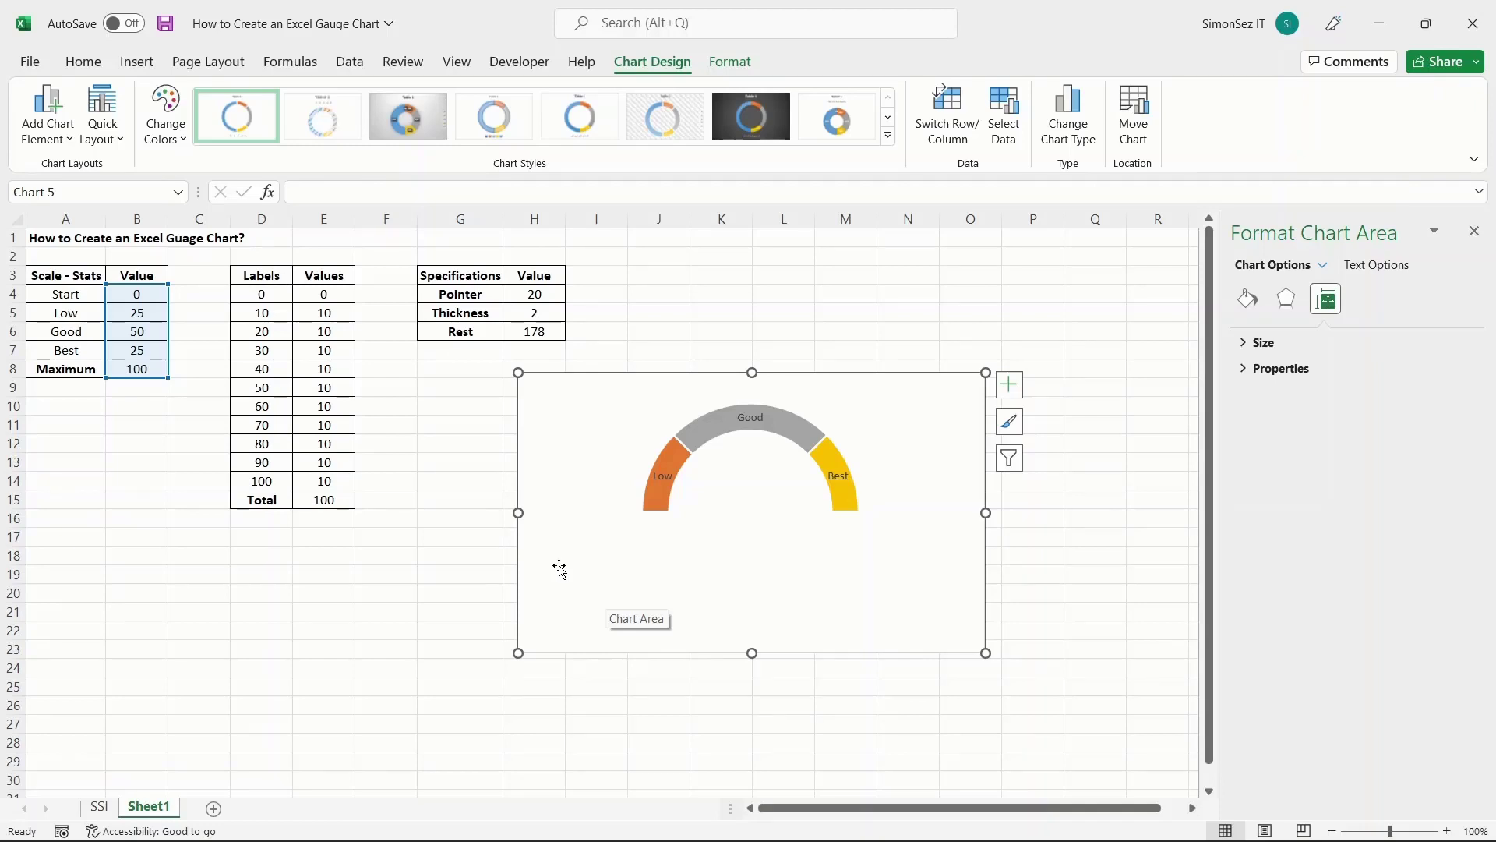
Step: Add a second data series named Pointer to the chart, using the Specifications values in H4:H6
right_click(560, 460)
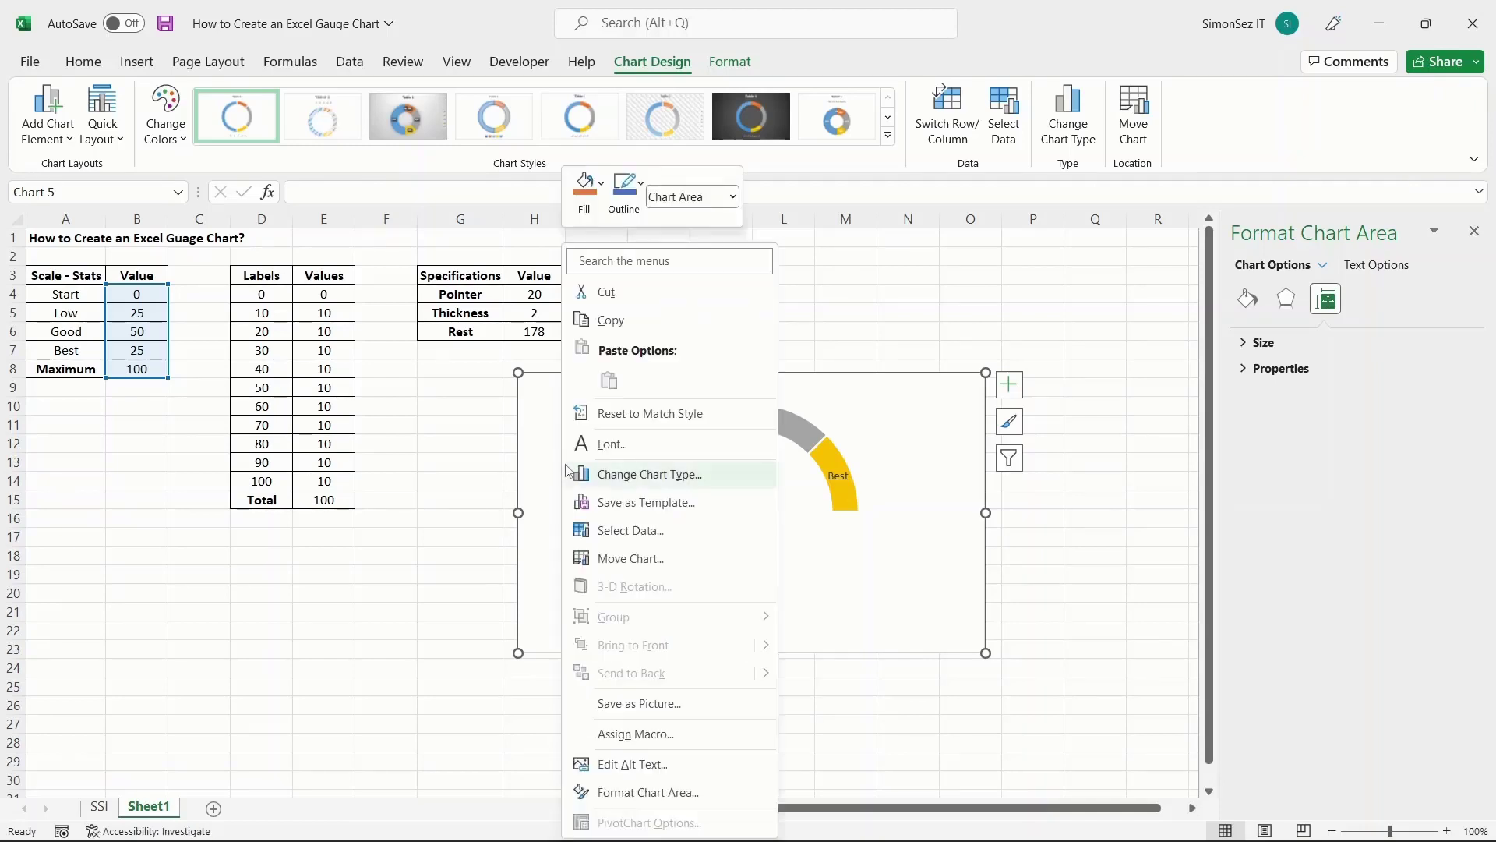
click(624, 532)
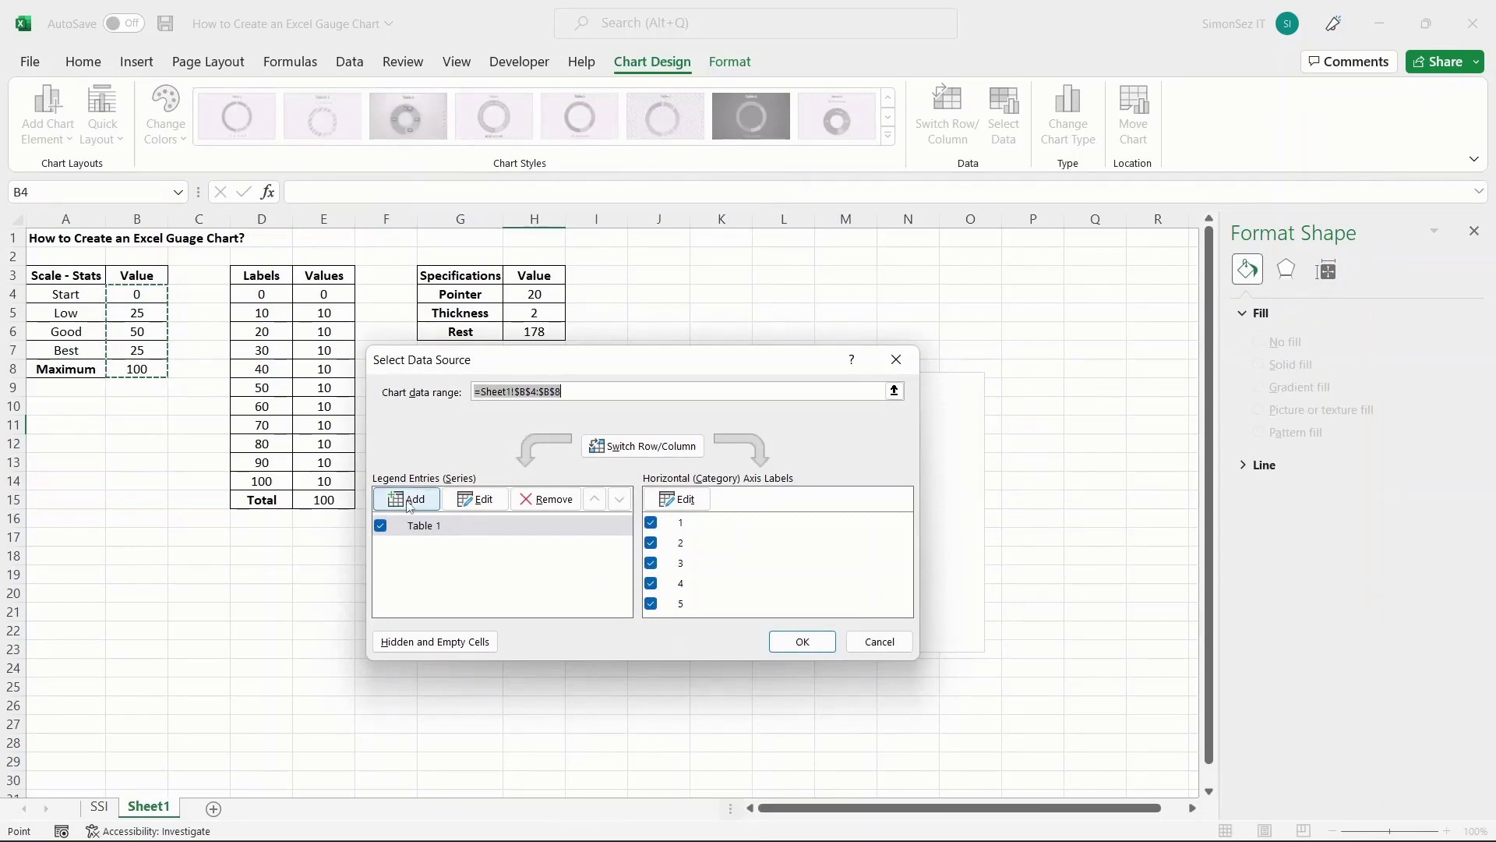
click(409, 503)
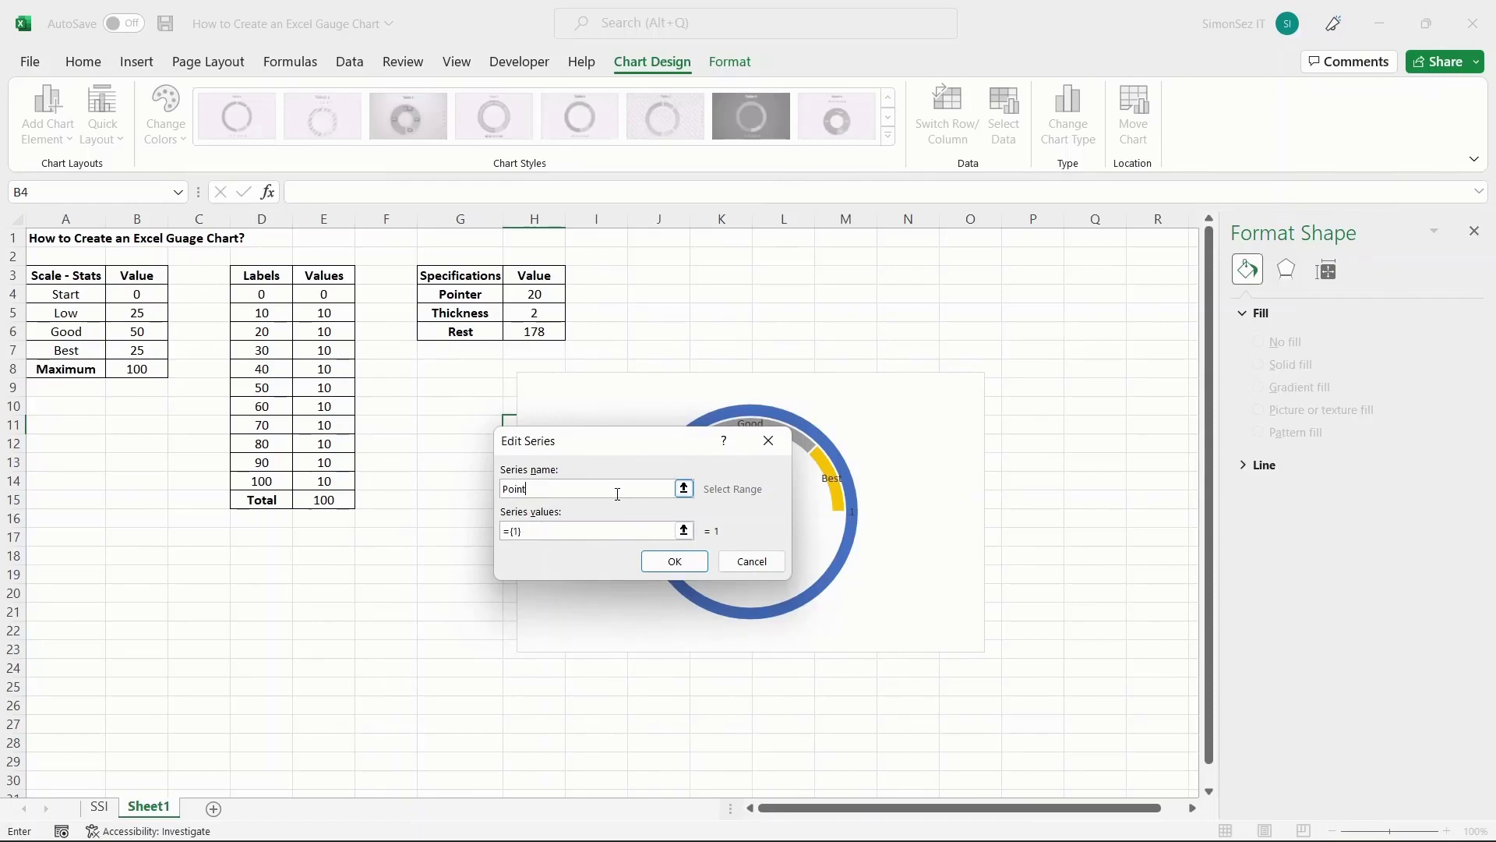
click(594, 530)
double_click(594, 534)
key(BackSpace)
click(684, 530)
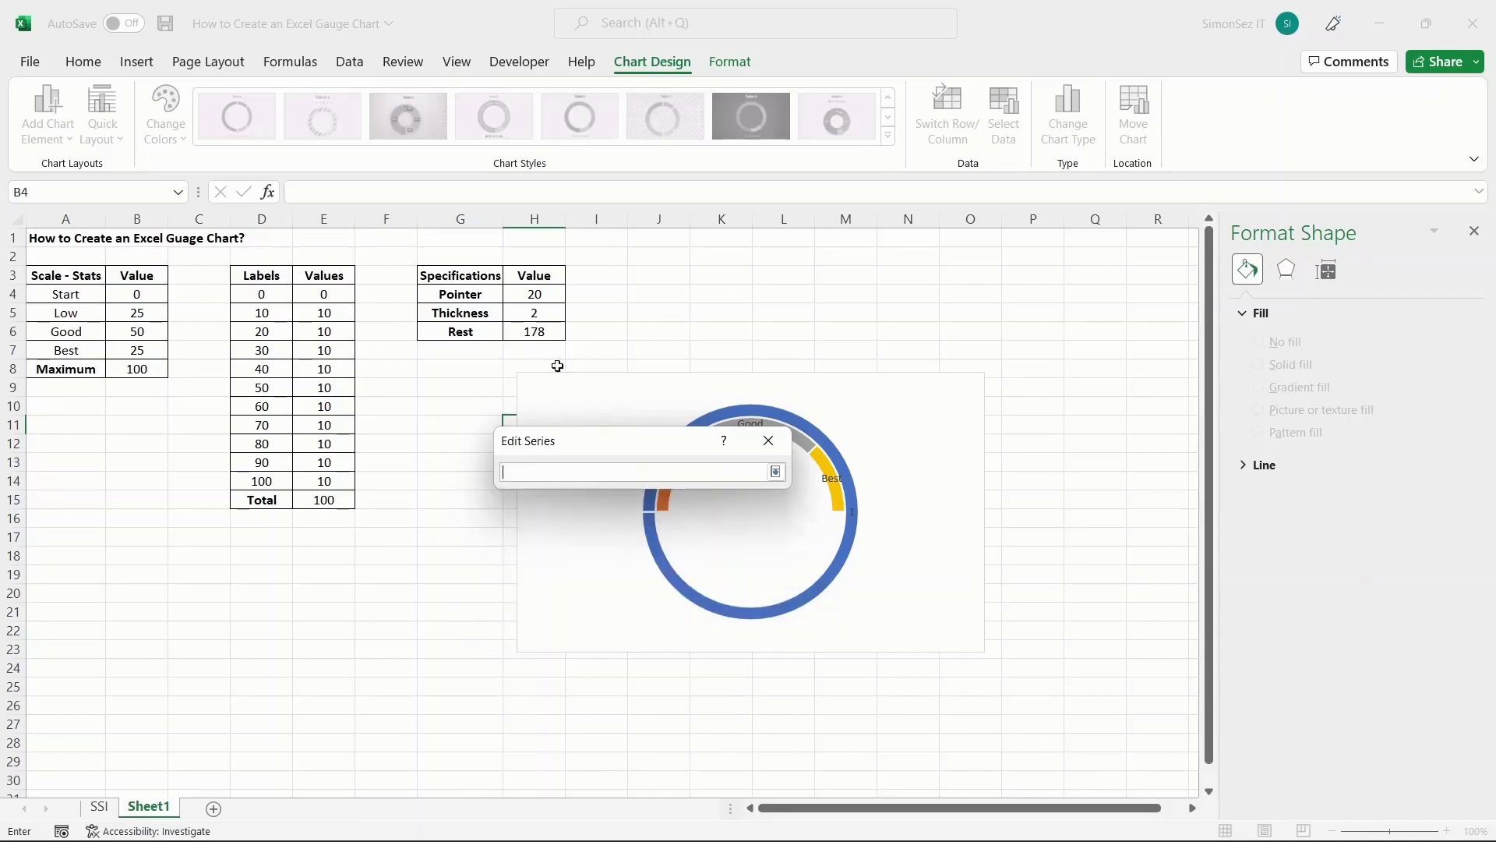
drag(540, 295, 540, 331)
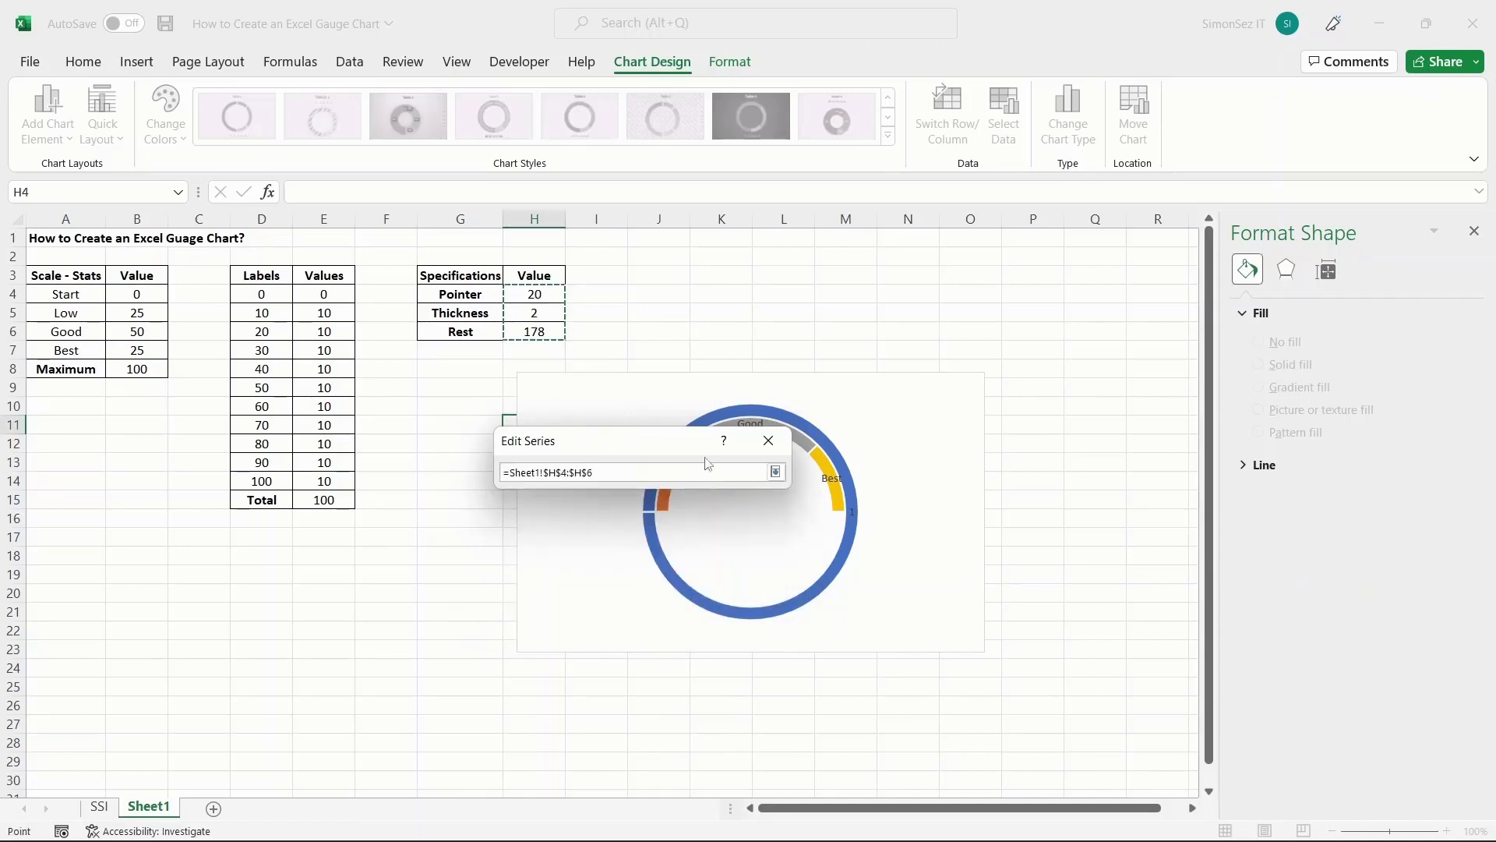
click(776, 471)
click(675, 563)
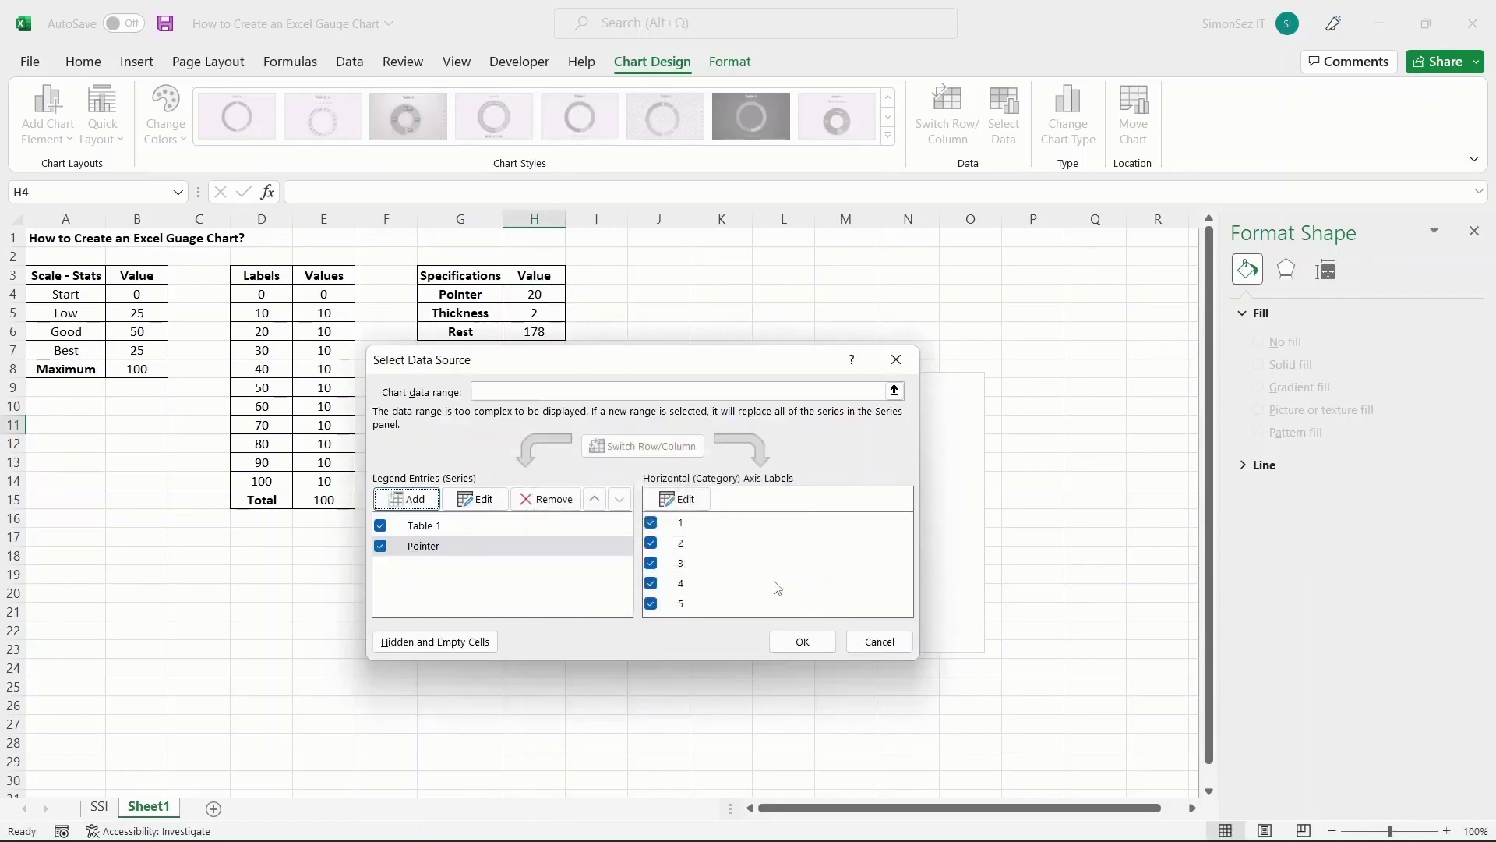
click(803, 641)
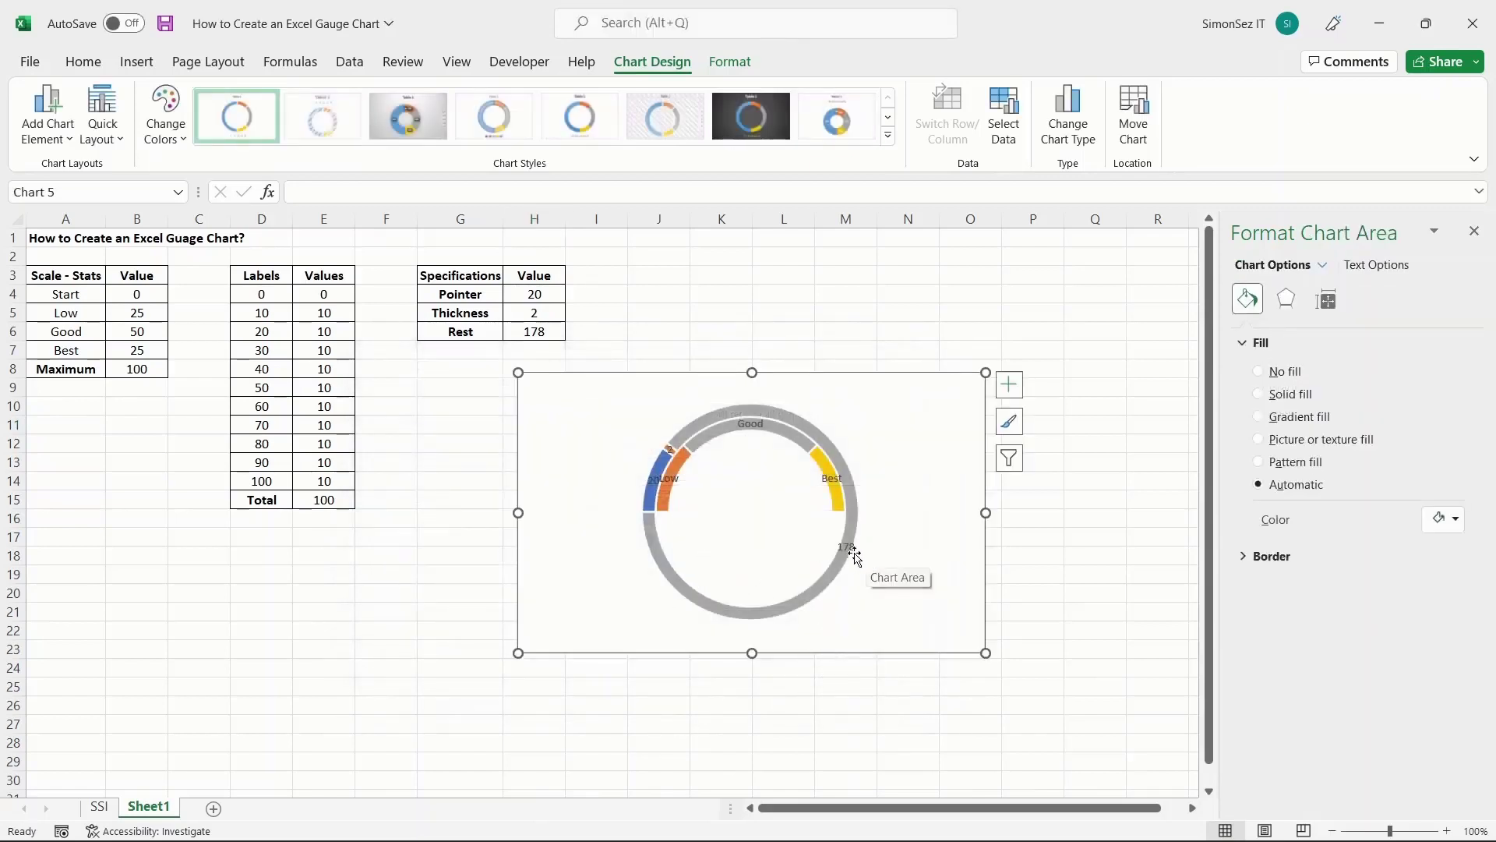
Step: Change the Pointer series to a Pie in a custom combination chart, keeping Table 1 as a Doughnut
right_click(846, 469)
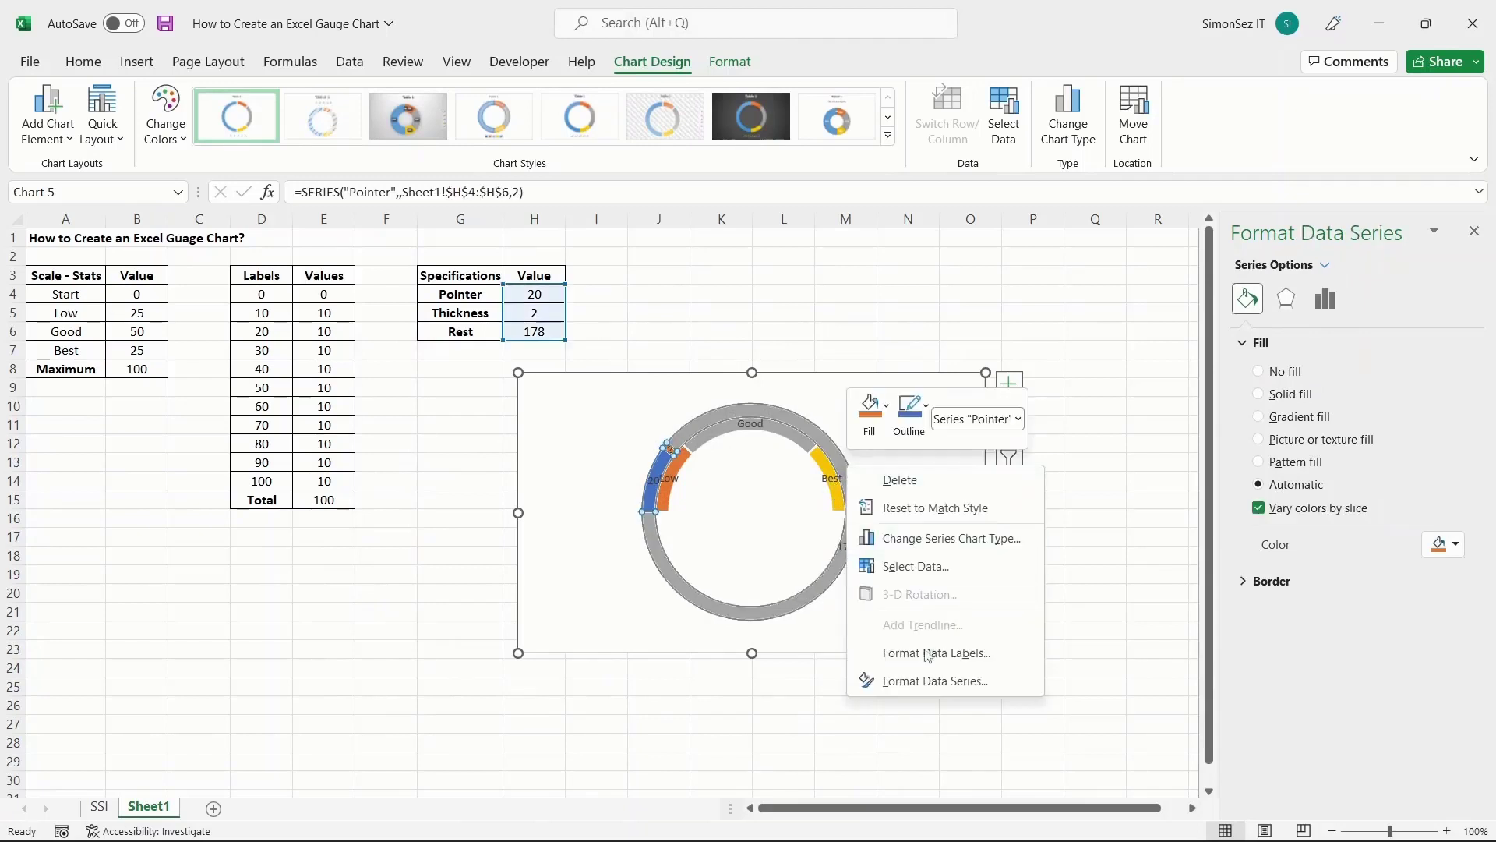
click(910, 539)
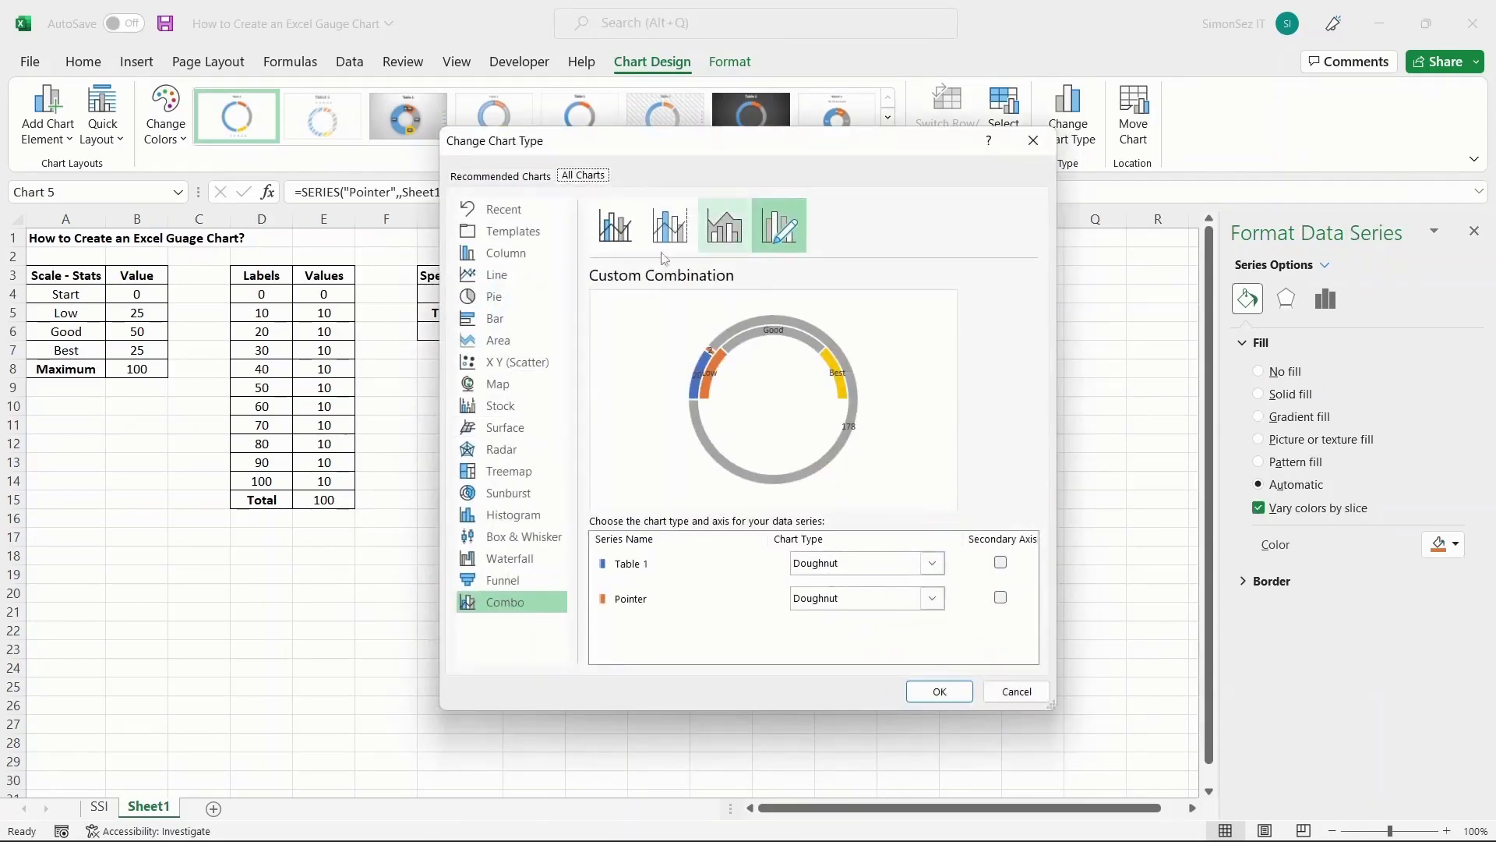
click(779, 226)
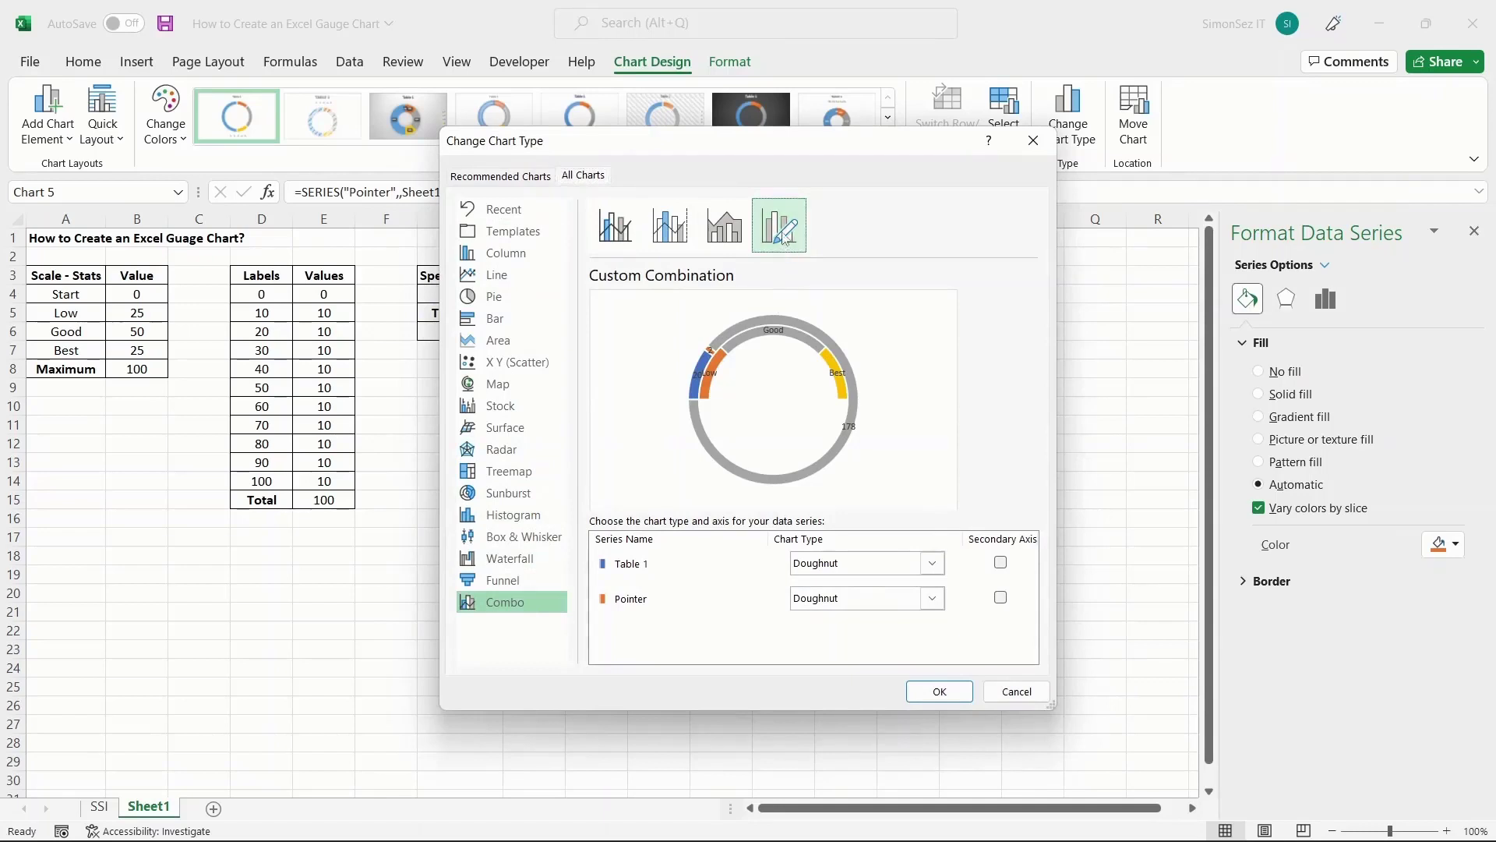
click(942, 606)
click(818, 558)
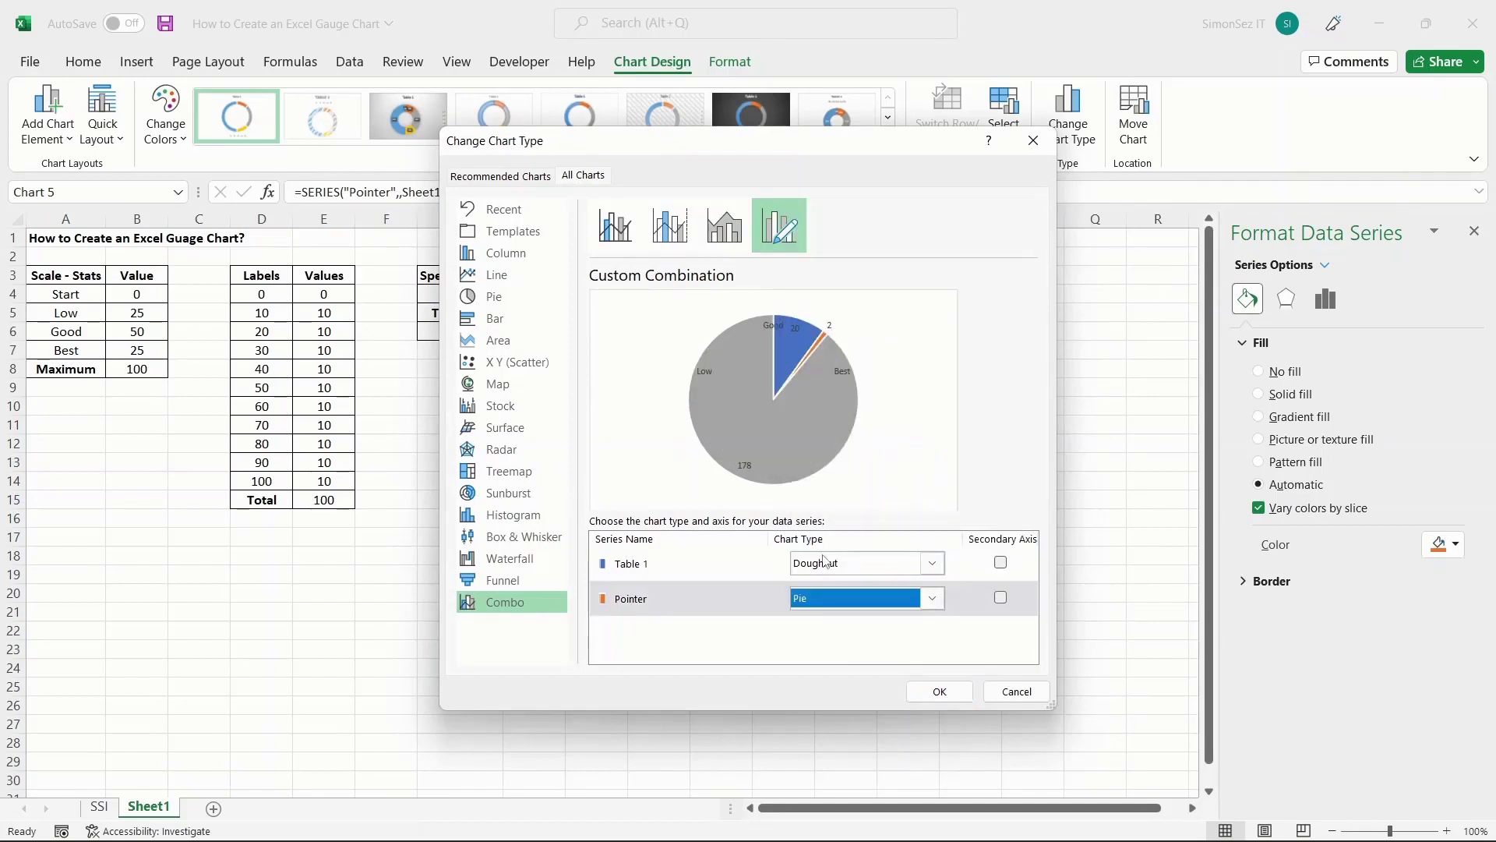
click(939, 692)
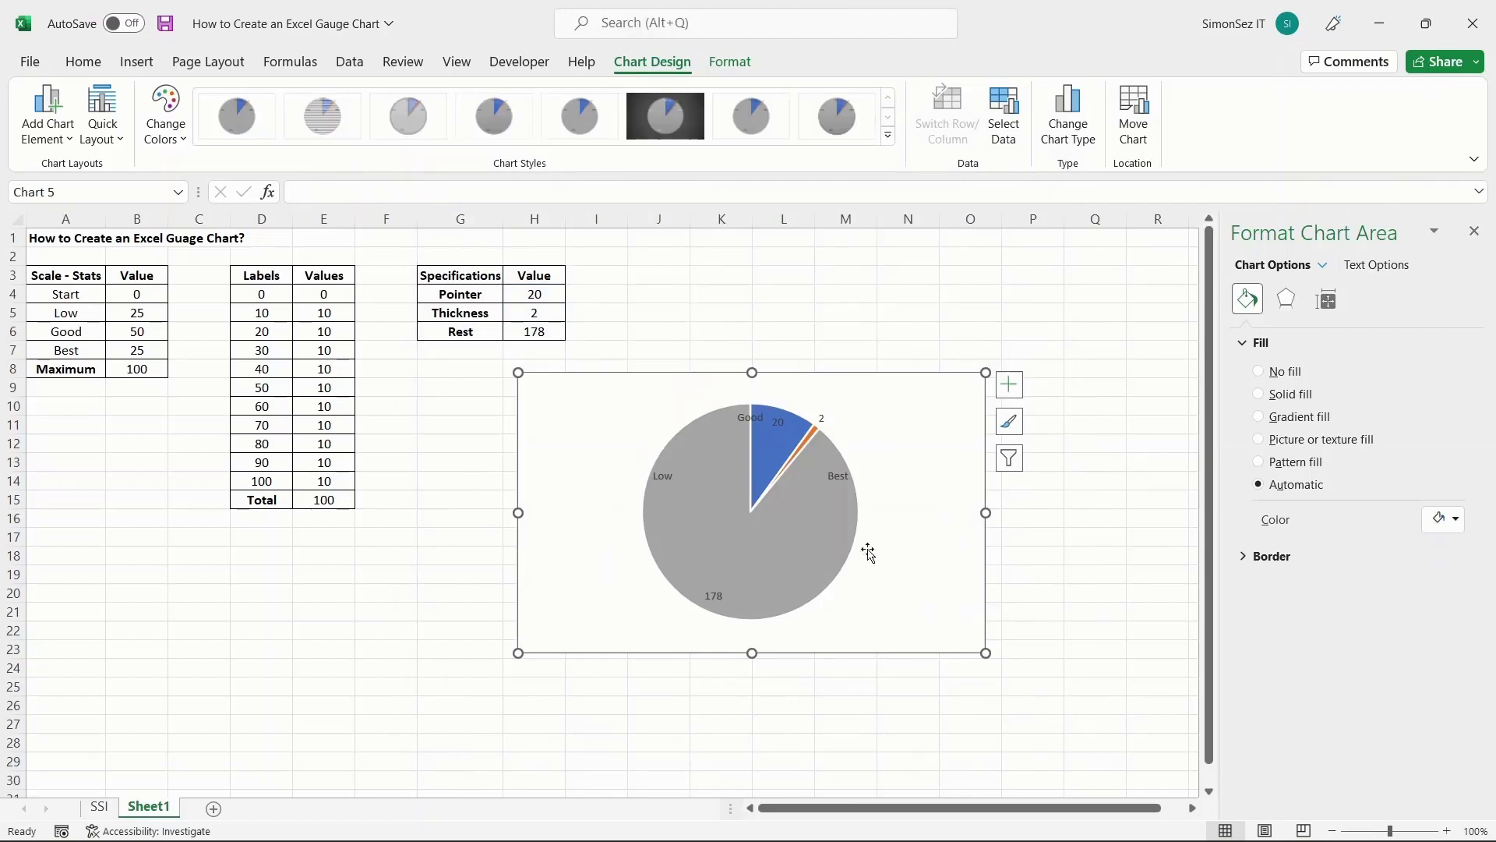
Step: Set the angle of the first slice of the Pointer pie series to 270°
right_click(816, 558)
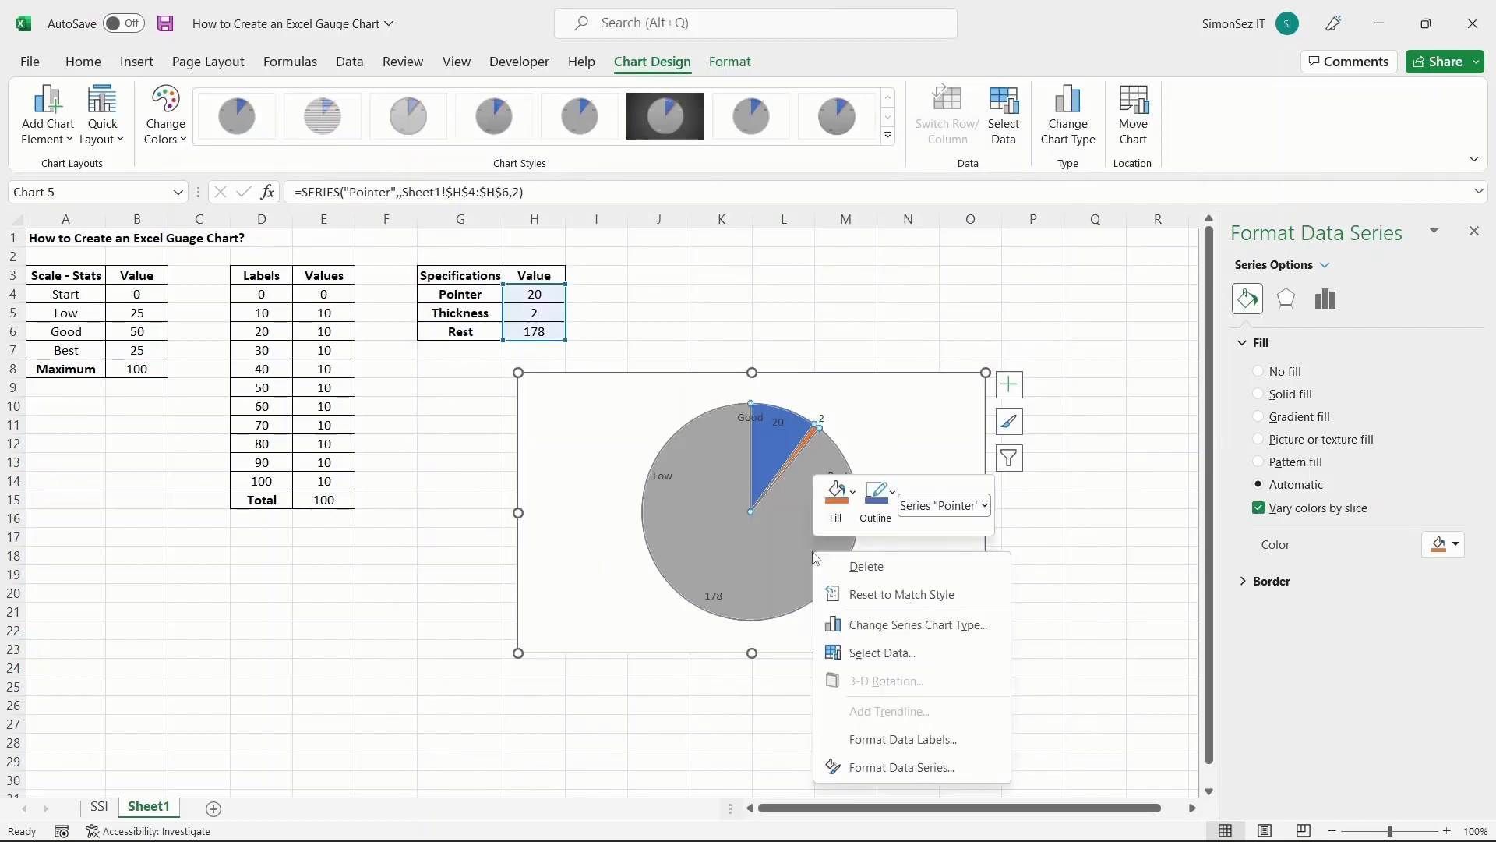
click(902, 767)
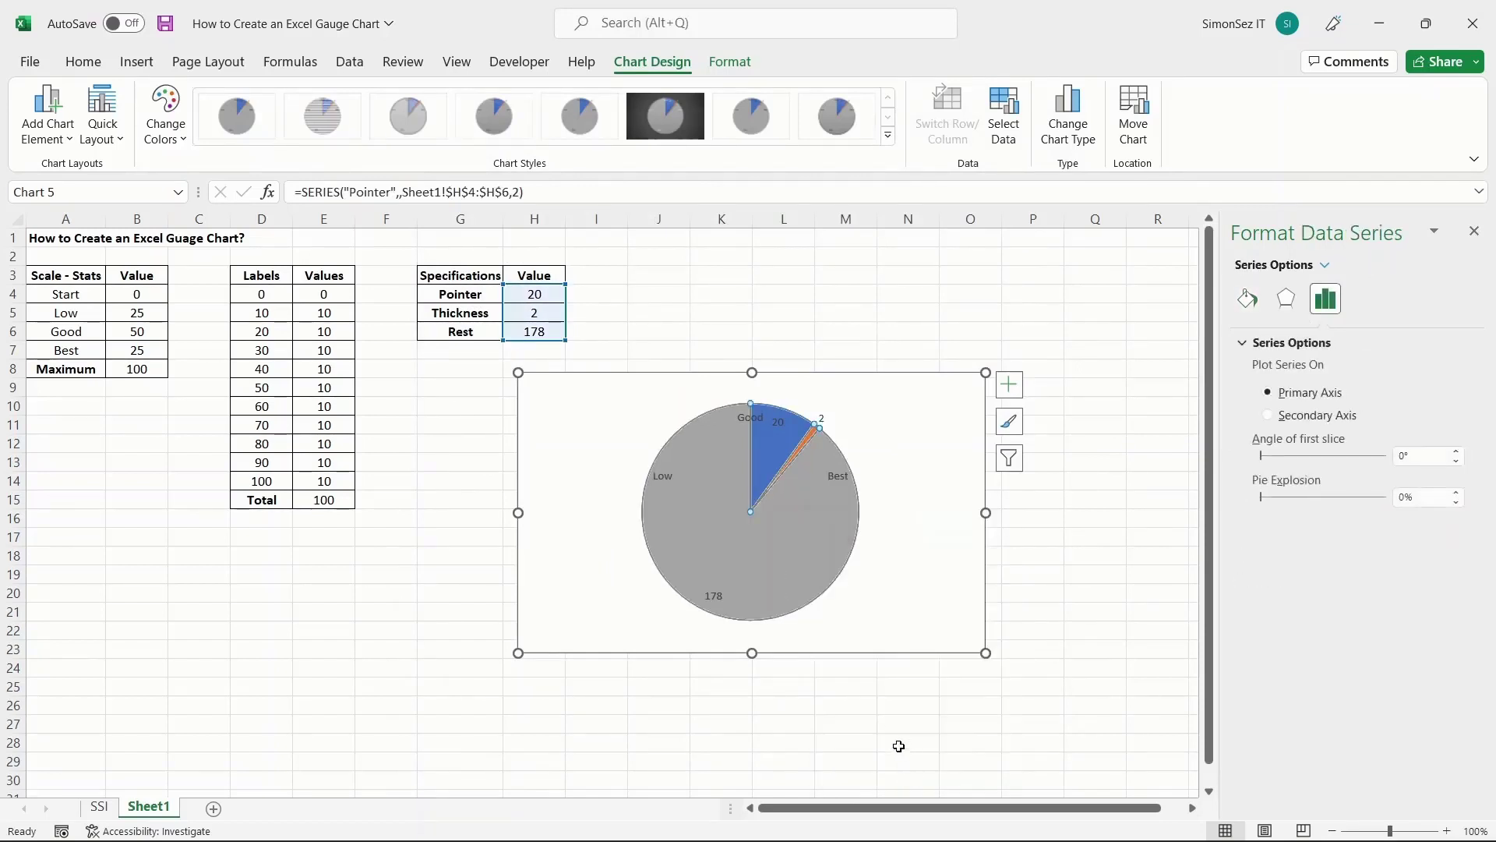
click(1401, 459)
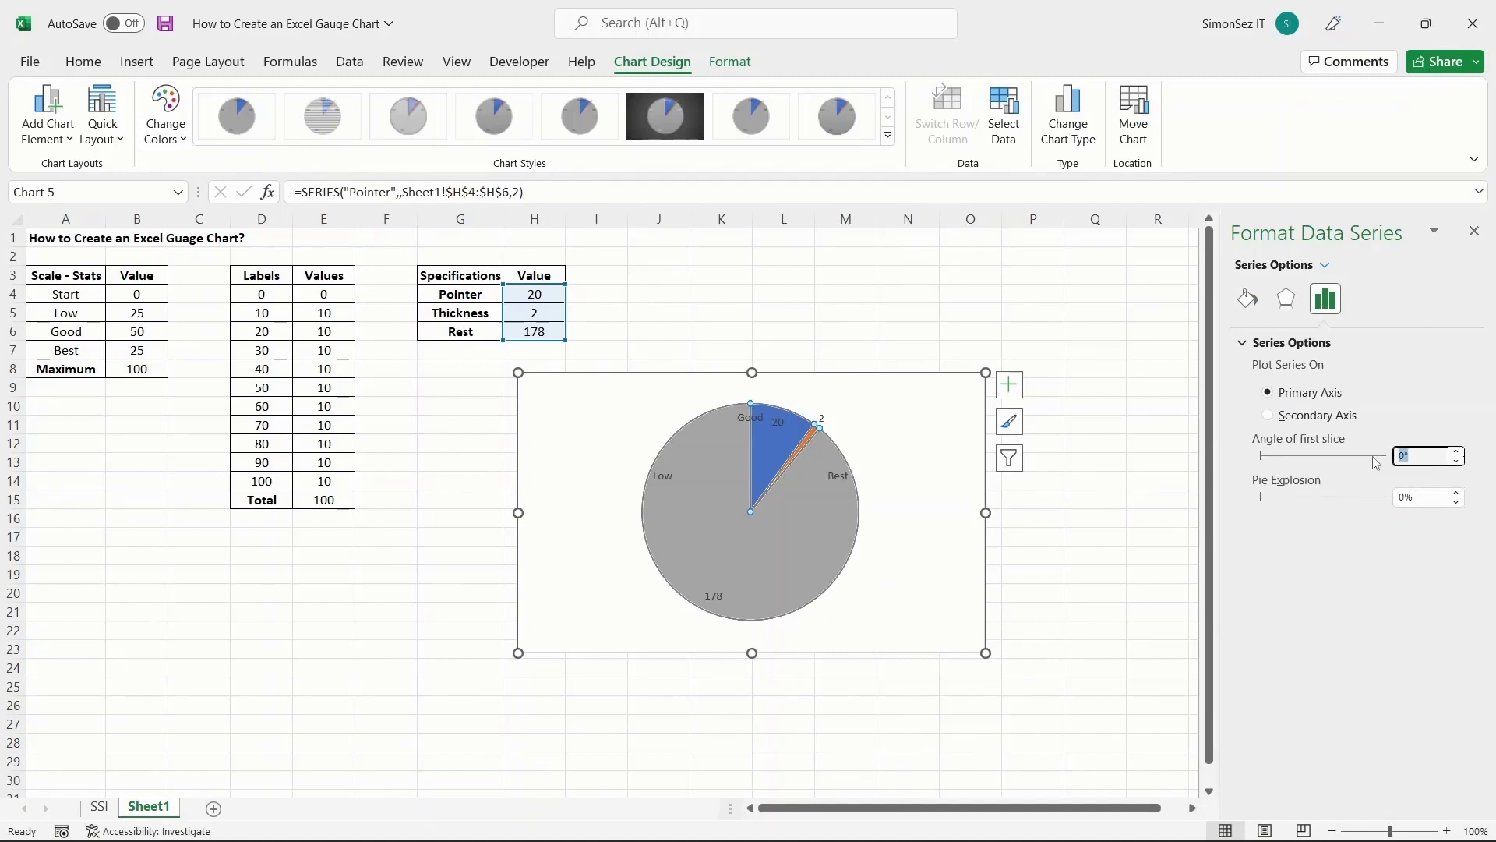
text(270)
key(Return)
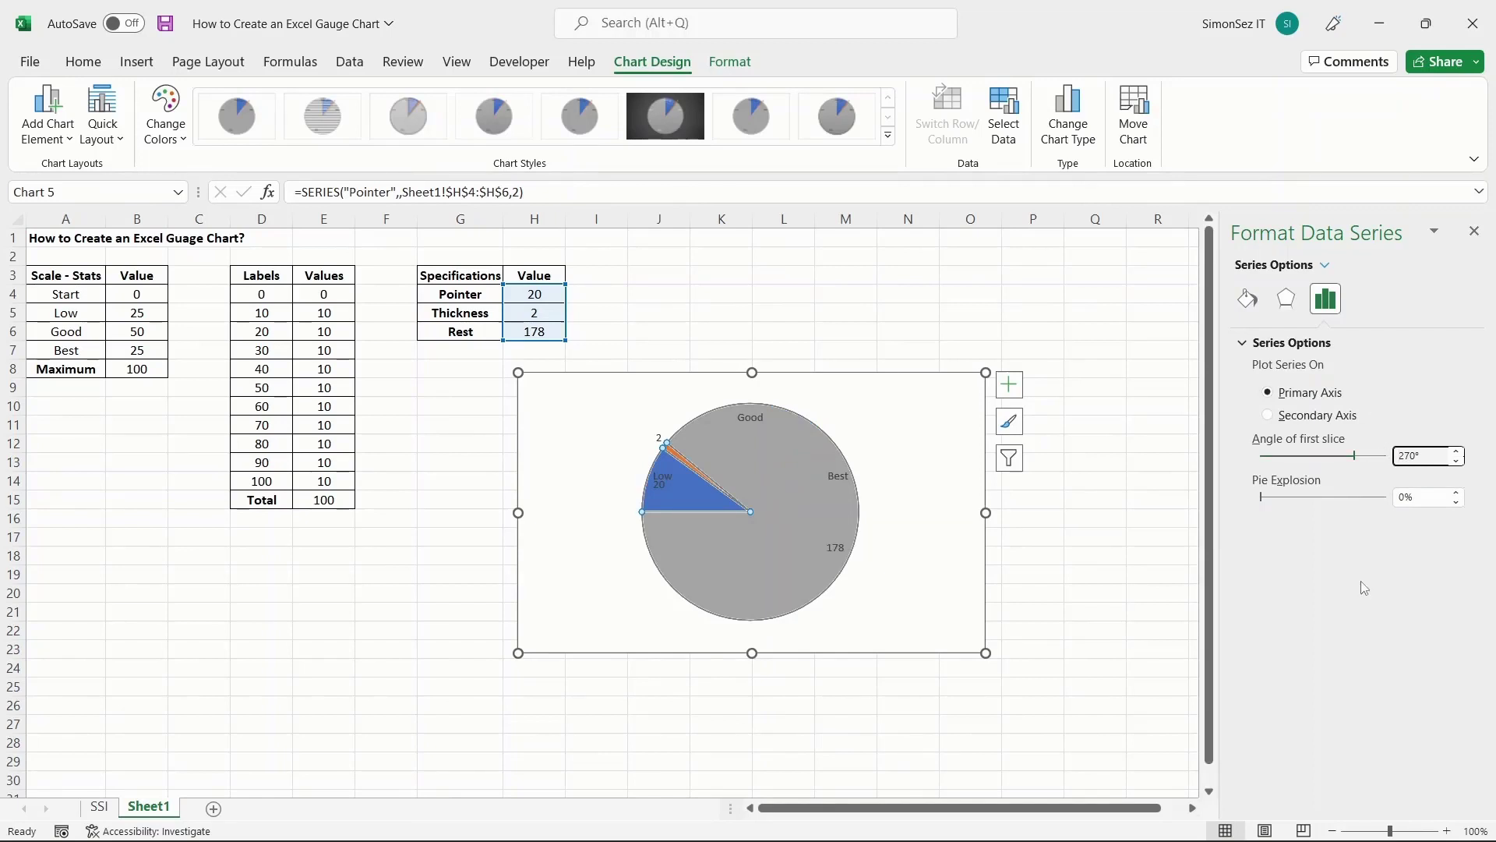
Step: Give the large grey slice and the blue slice of the Pointer pie no fill, leaving only the thin orange slice
click(799, 513)
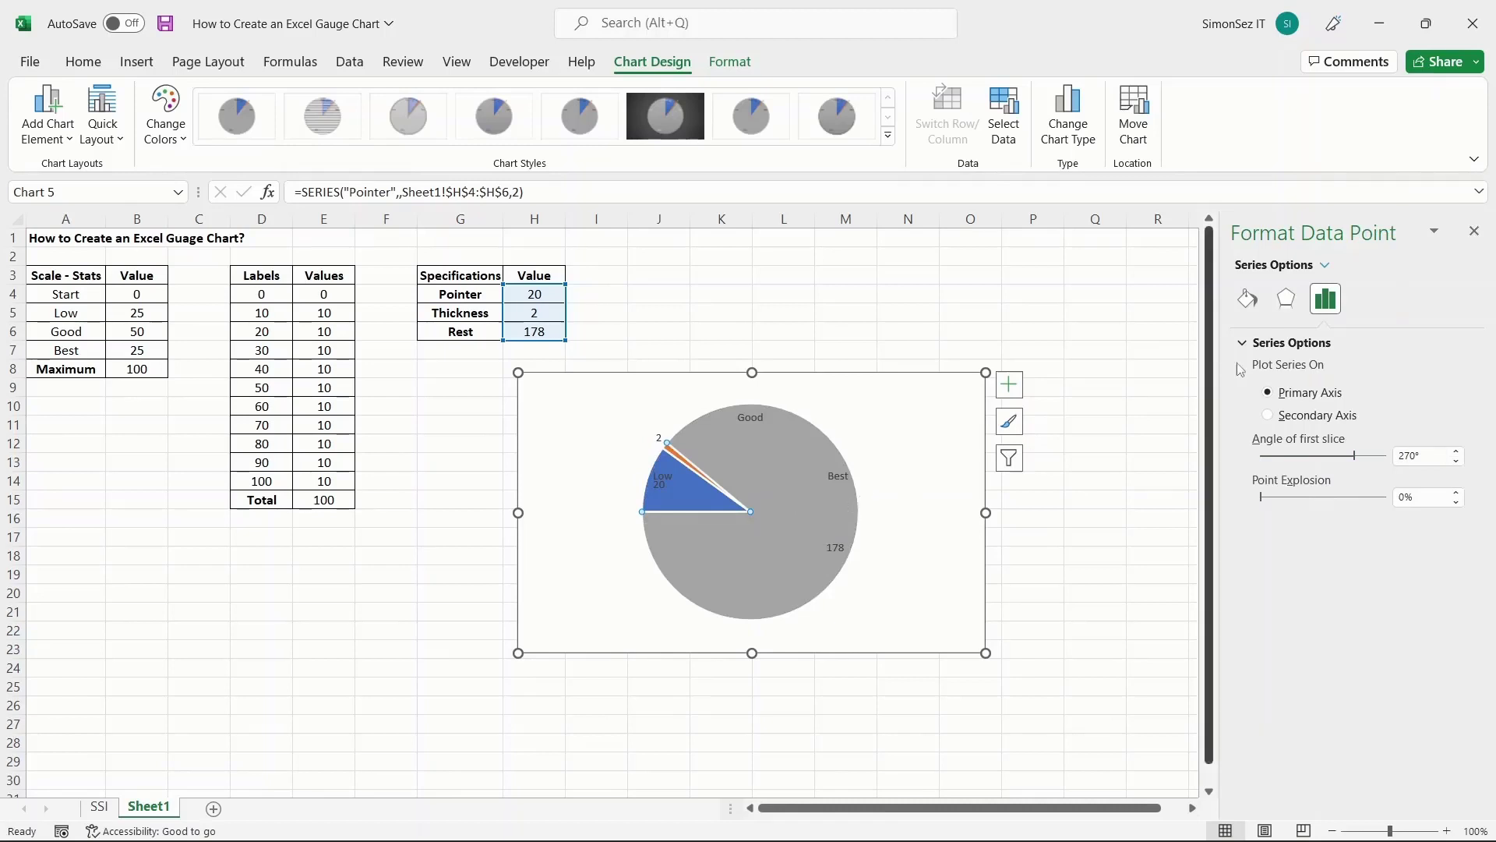
click(1250, 300)
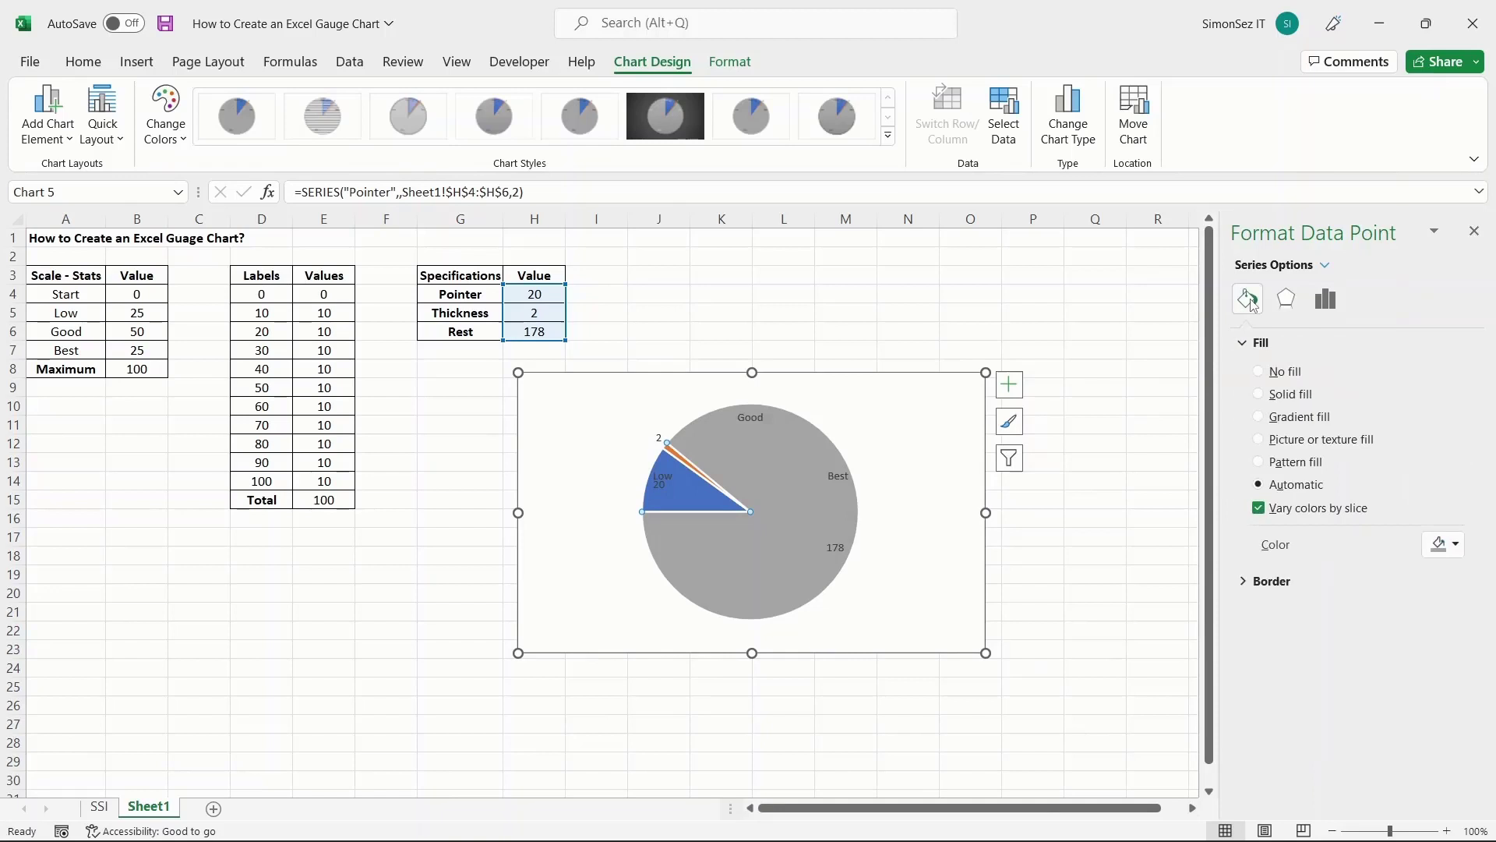
click(1259, 372)
click(673, 482)
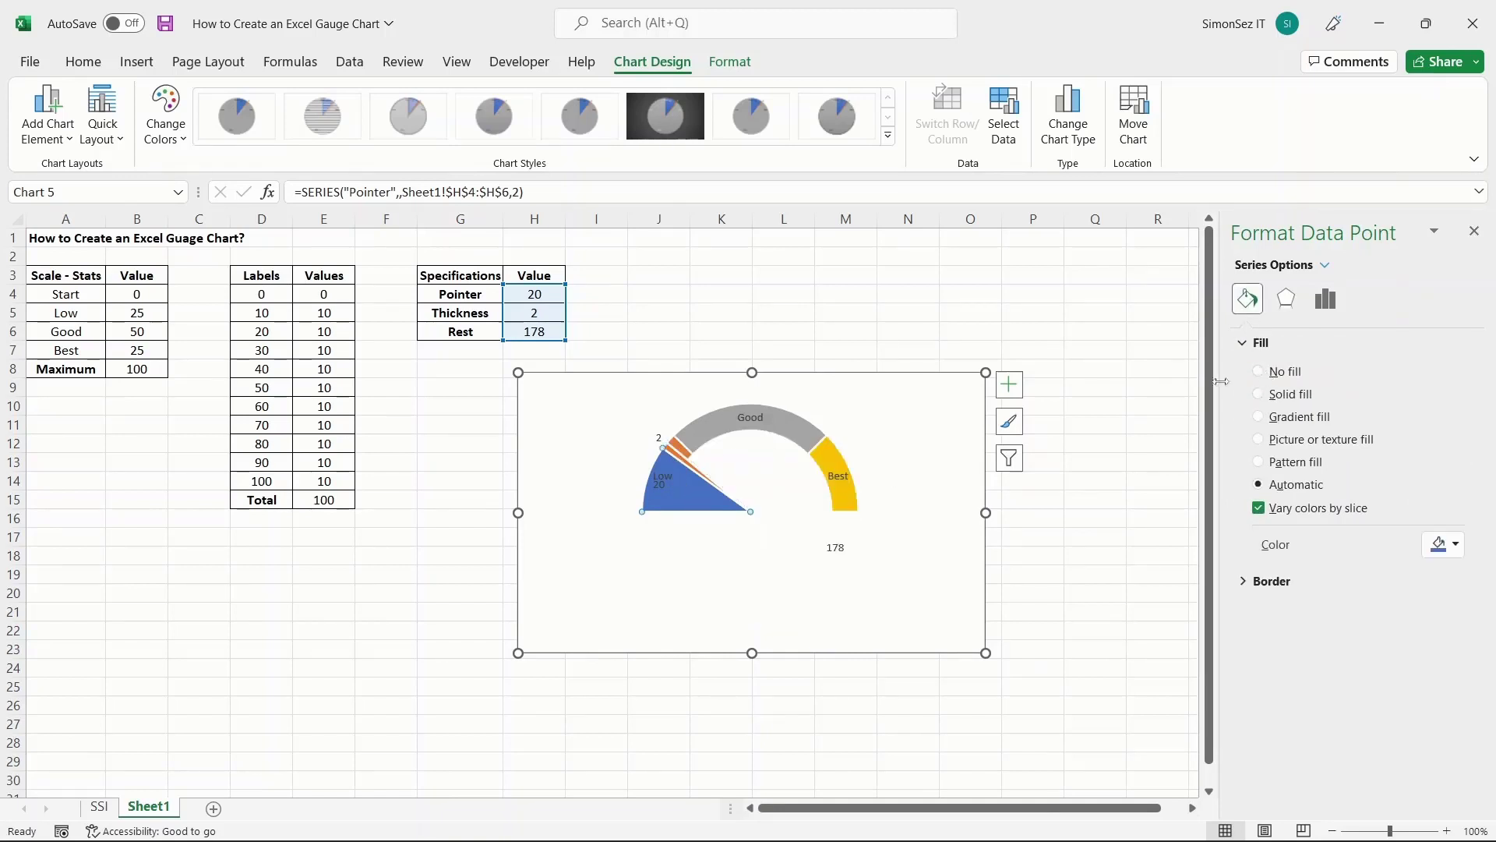
click(1259, 373)
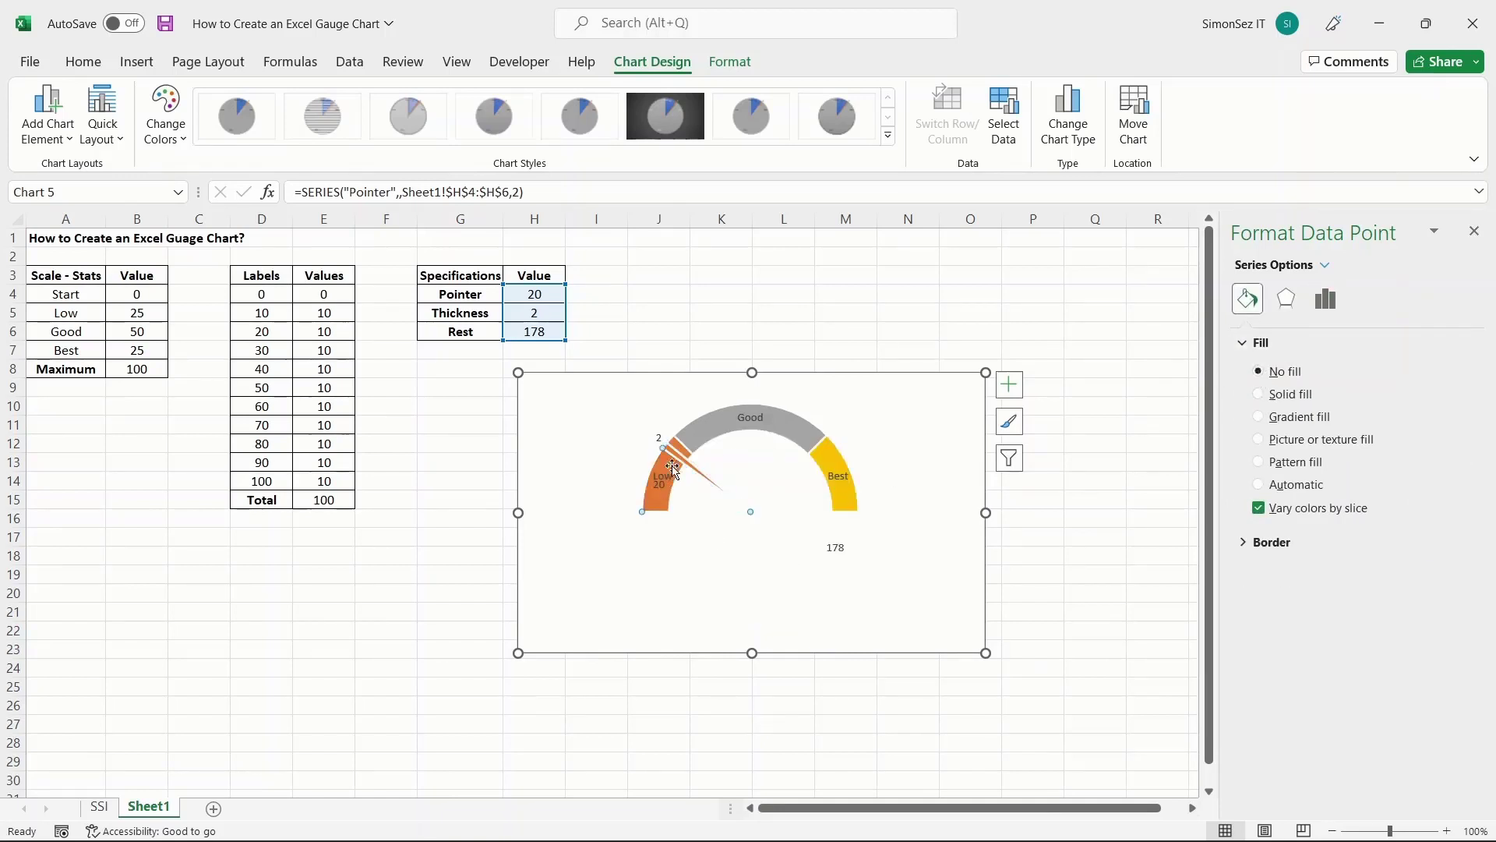
Step: Delete the data label 2 beside the thin pointer slice
click(660, 438)
click(659, 438)
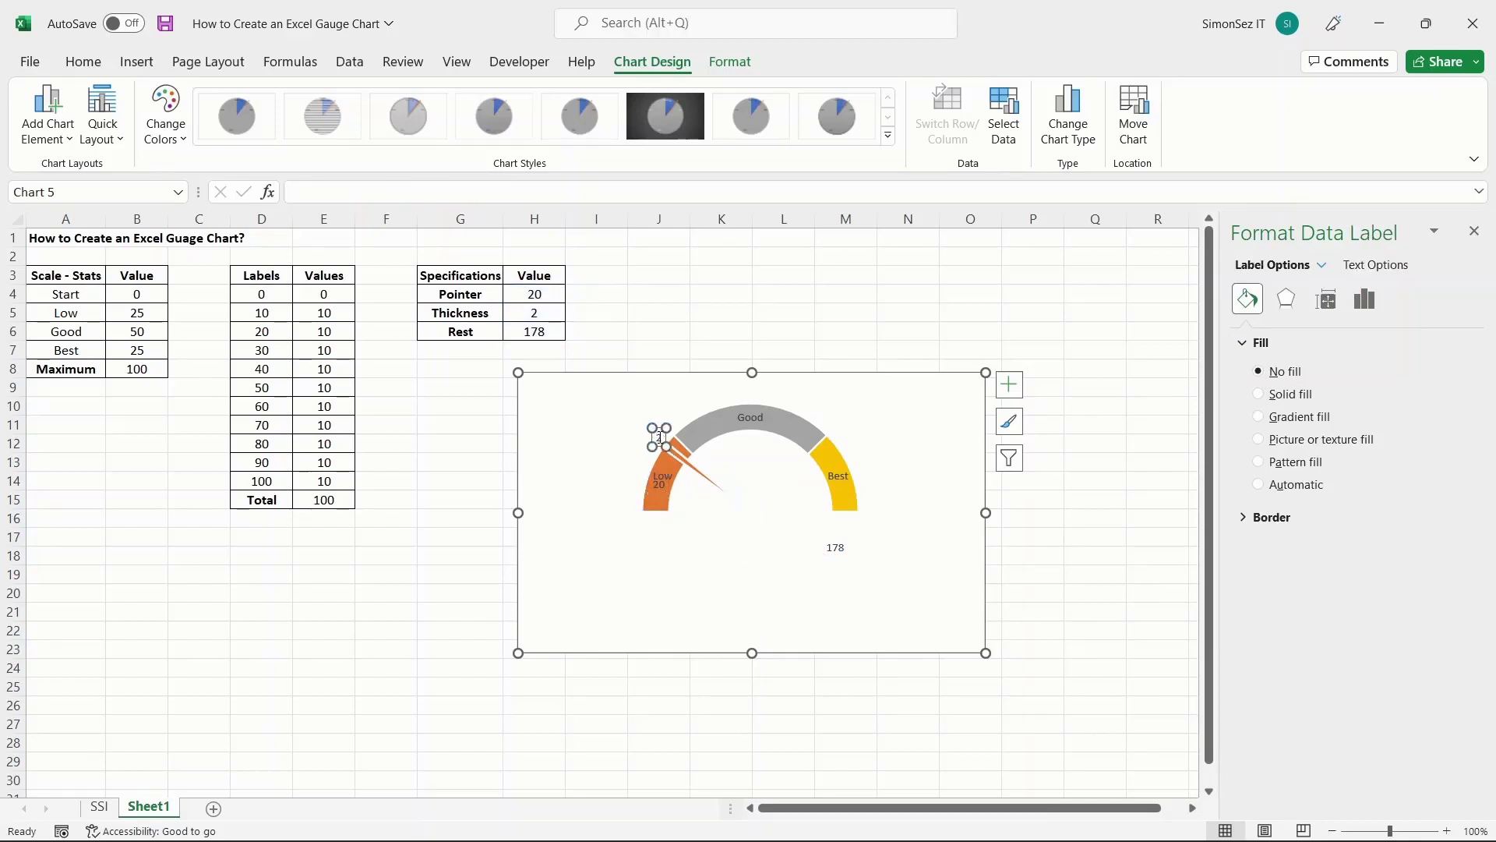
key(Delete)
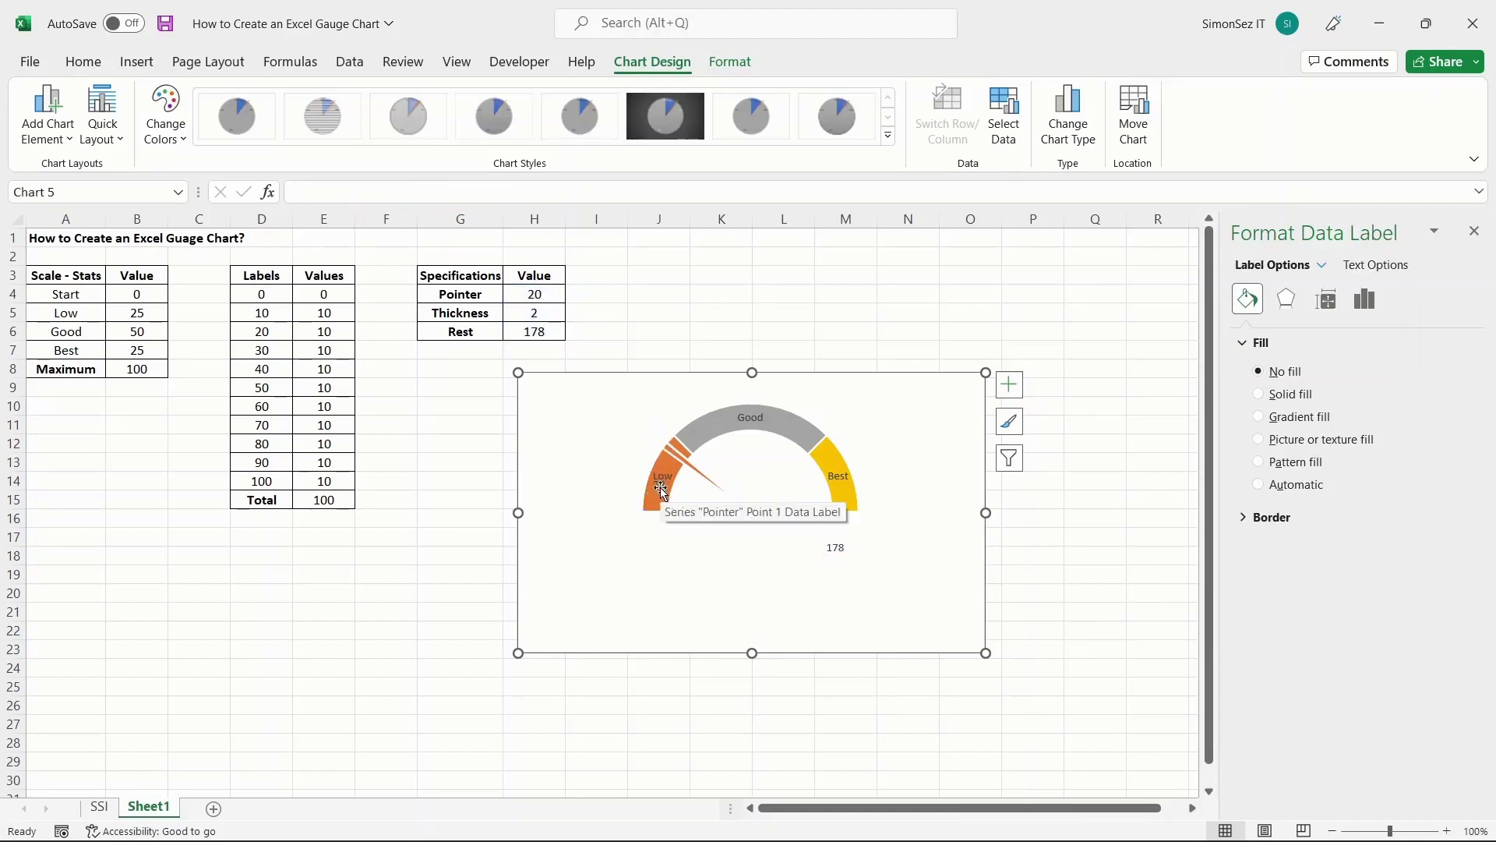
Step: Delete the Pointer pie's remaining data labels, the one over the Low segment and the 178, and close the formatting pane
click(661, 490)
key(Delete)
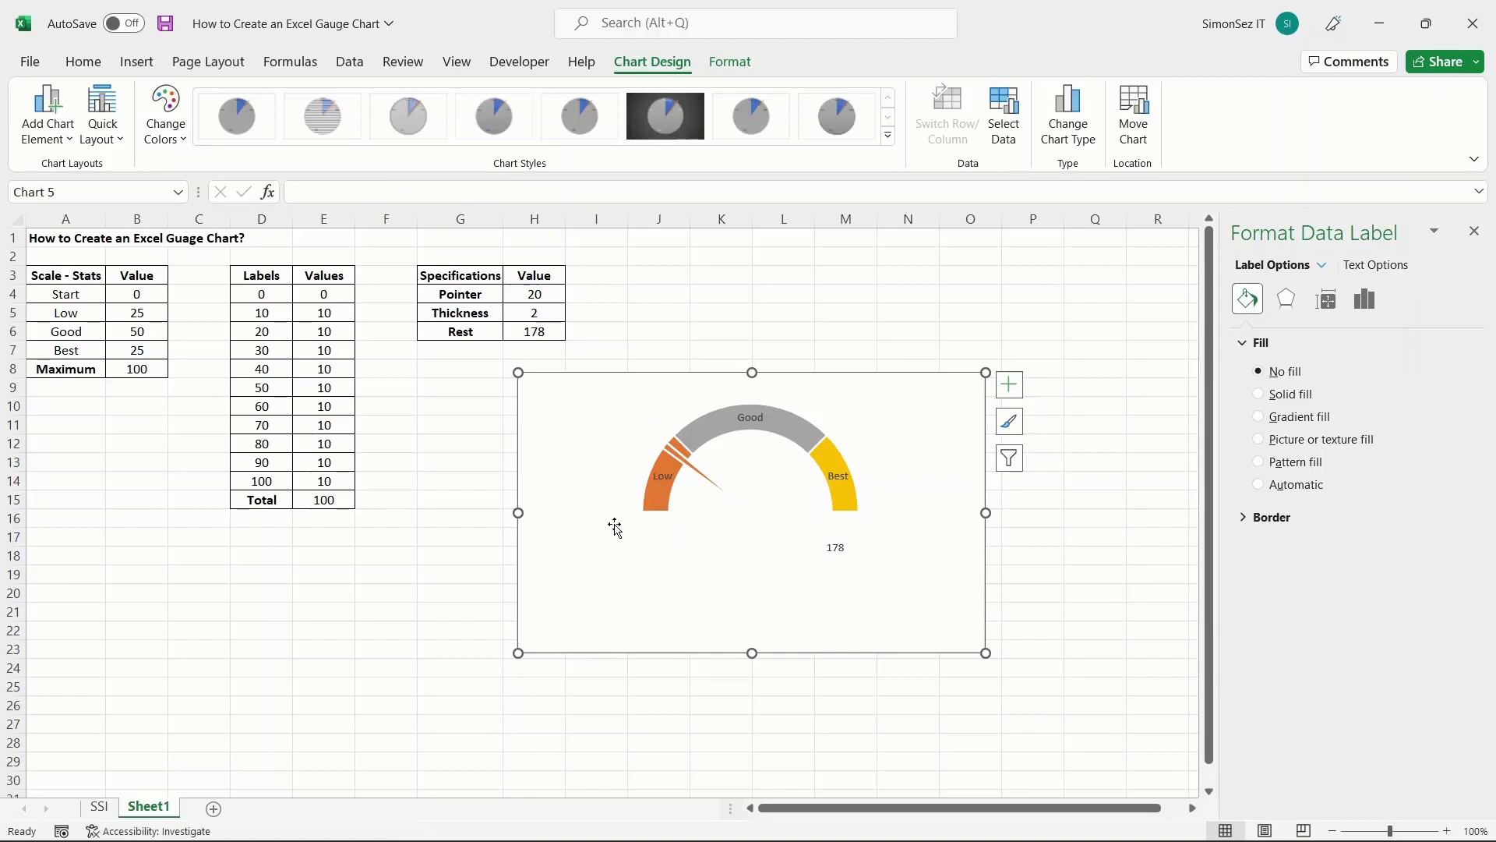
click(836, 549)
key(Delete)
click(584, 590)
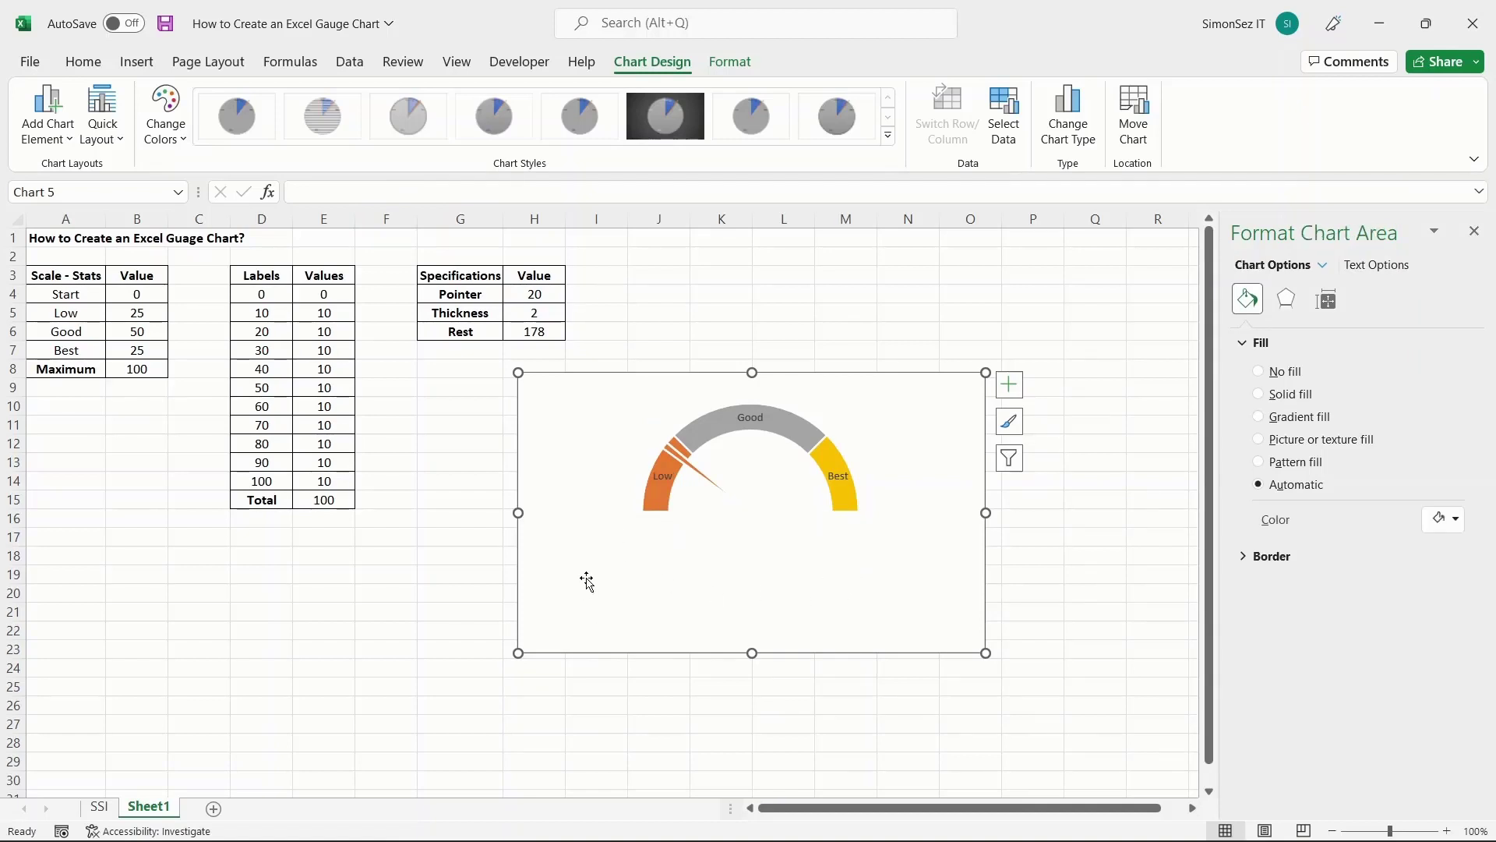
click(1475, 232)
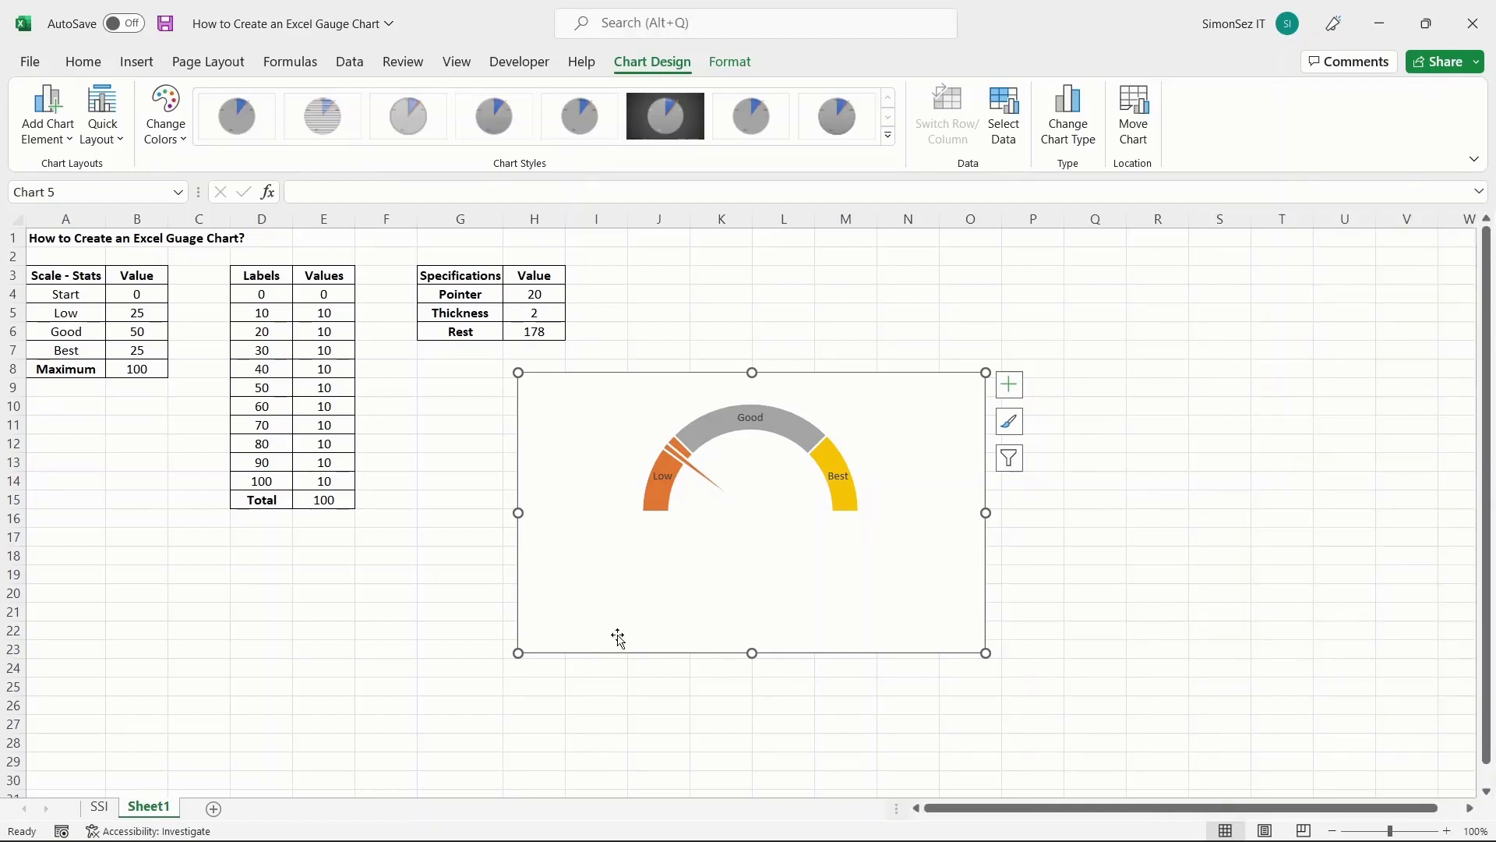
Step: Set the Pointer value in cell H4 to 50
double_click(547, 296)
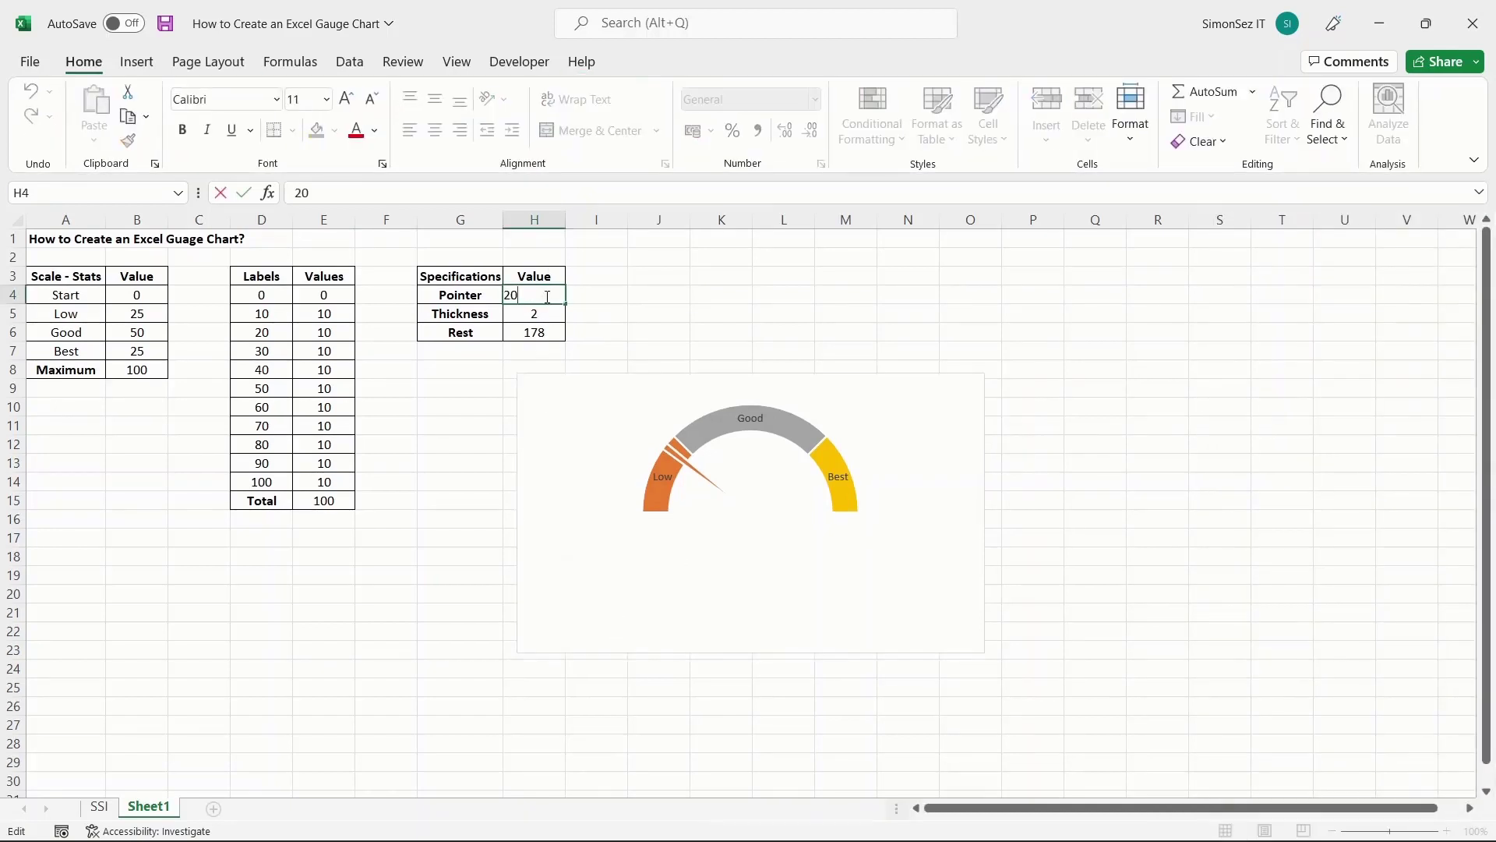
key(BackSpace)
key(BackSpace)
text(50)
key(Return)
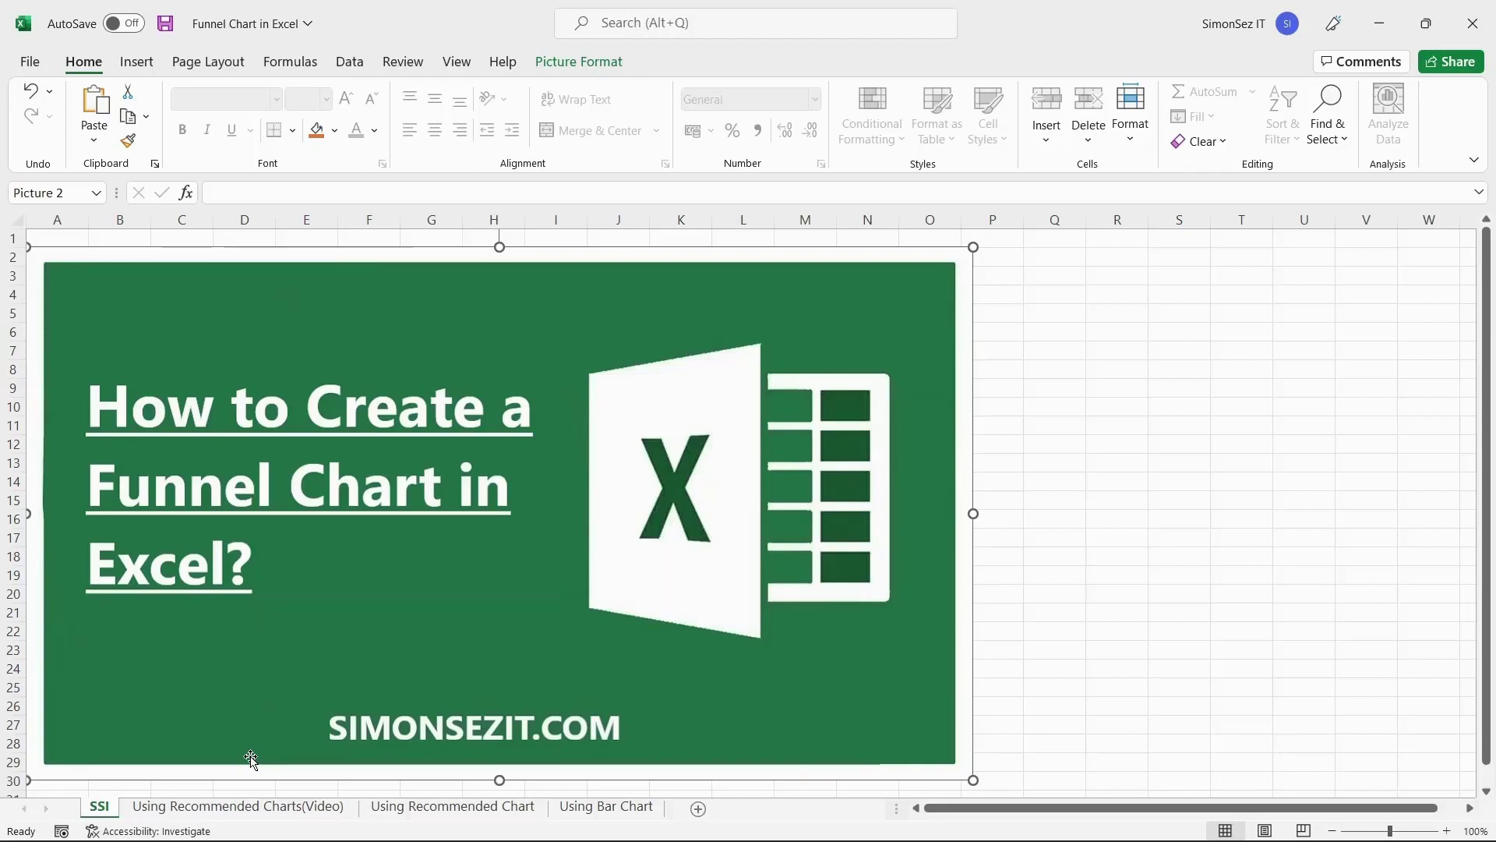
Step: On the Using Recommended Charts(Video) sheet, insert a recommended Funnel chart from the Flow and Conversions data in A5:B10
click(248, 809)
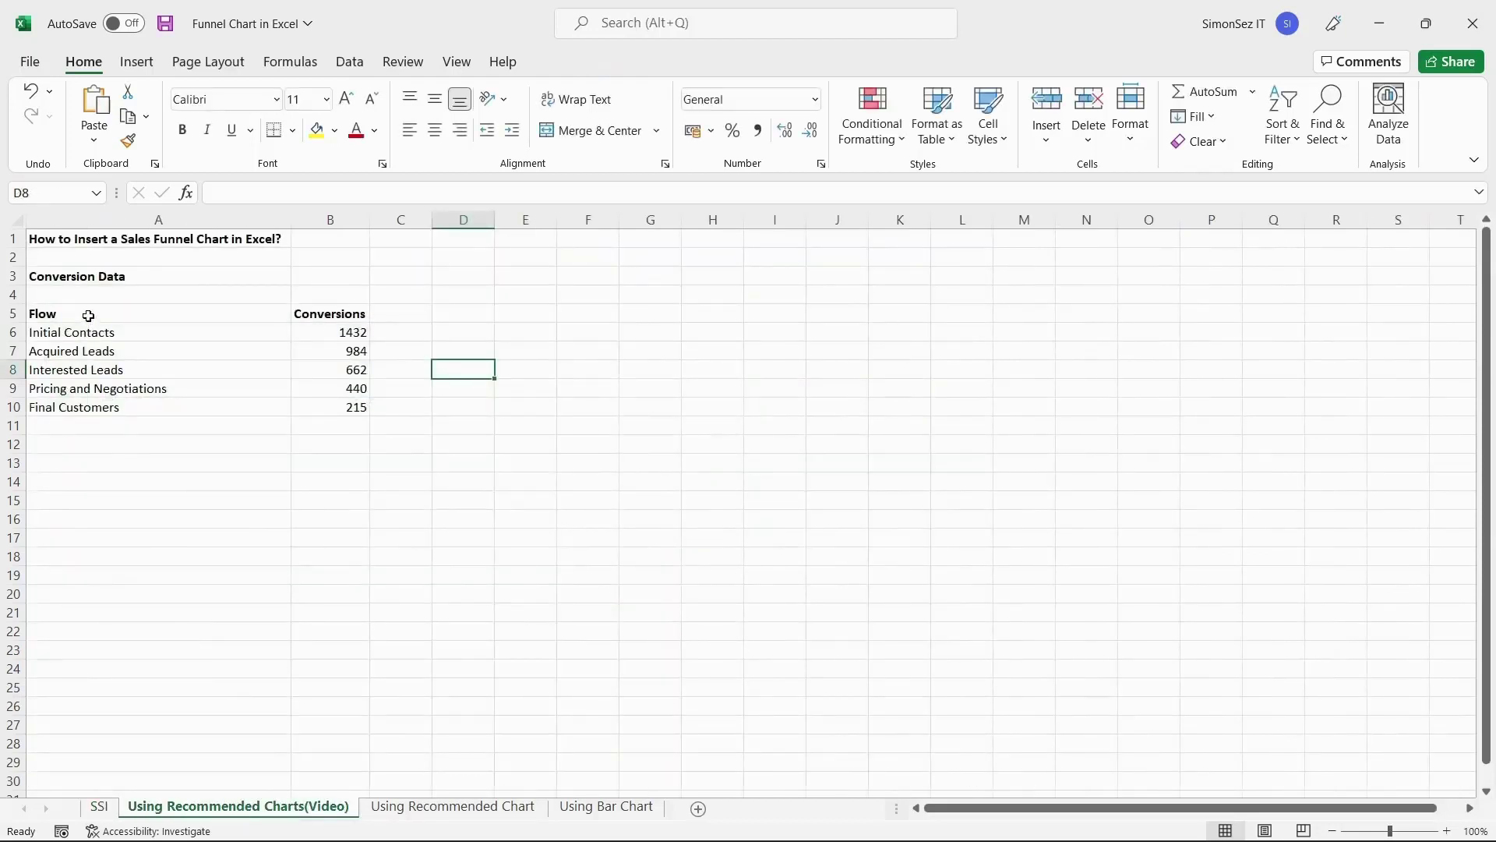
drag(88, 316, 320, 405)
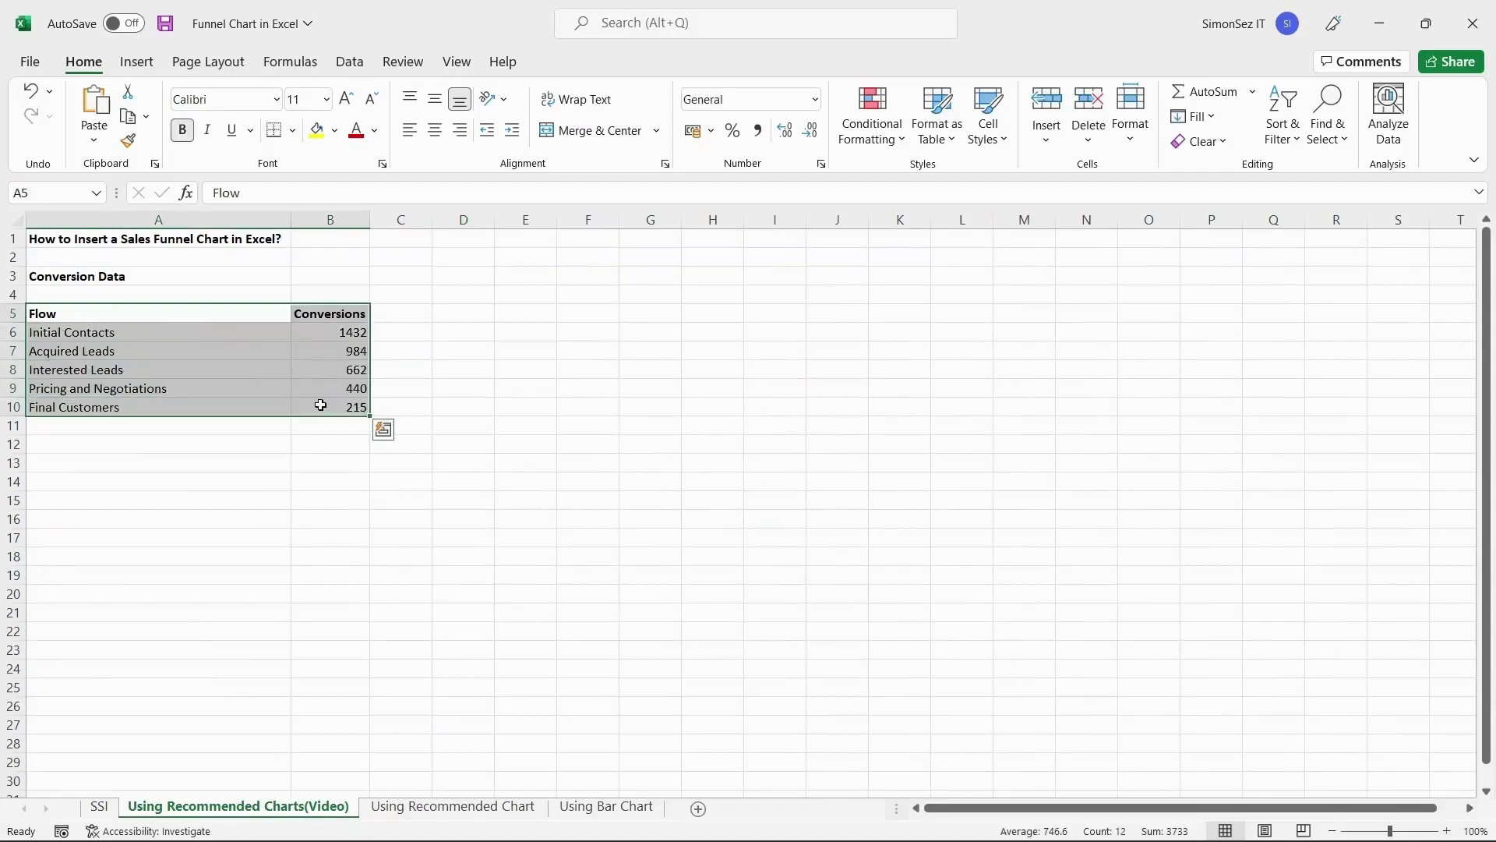
click(145, 66)
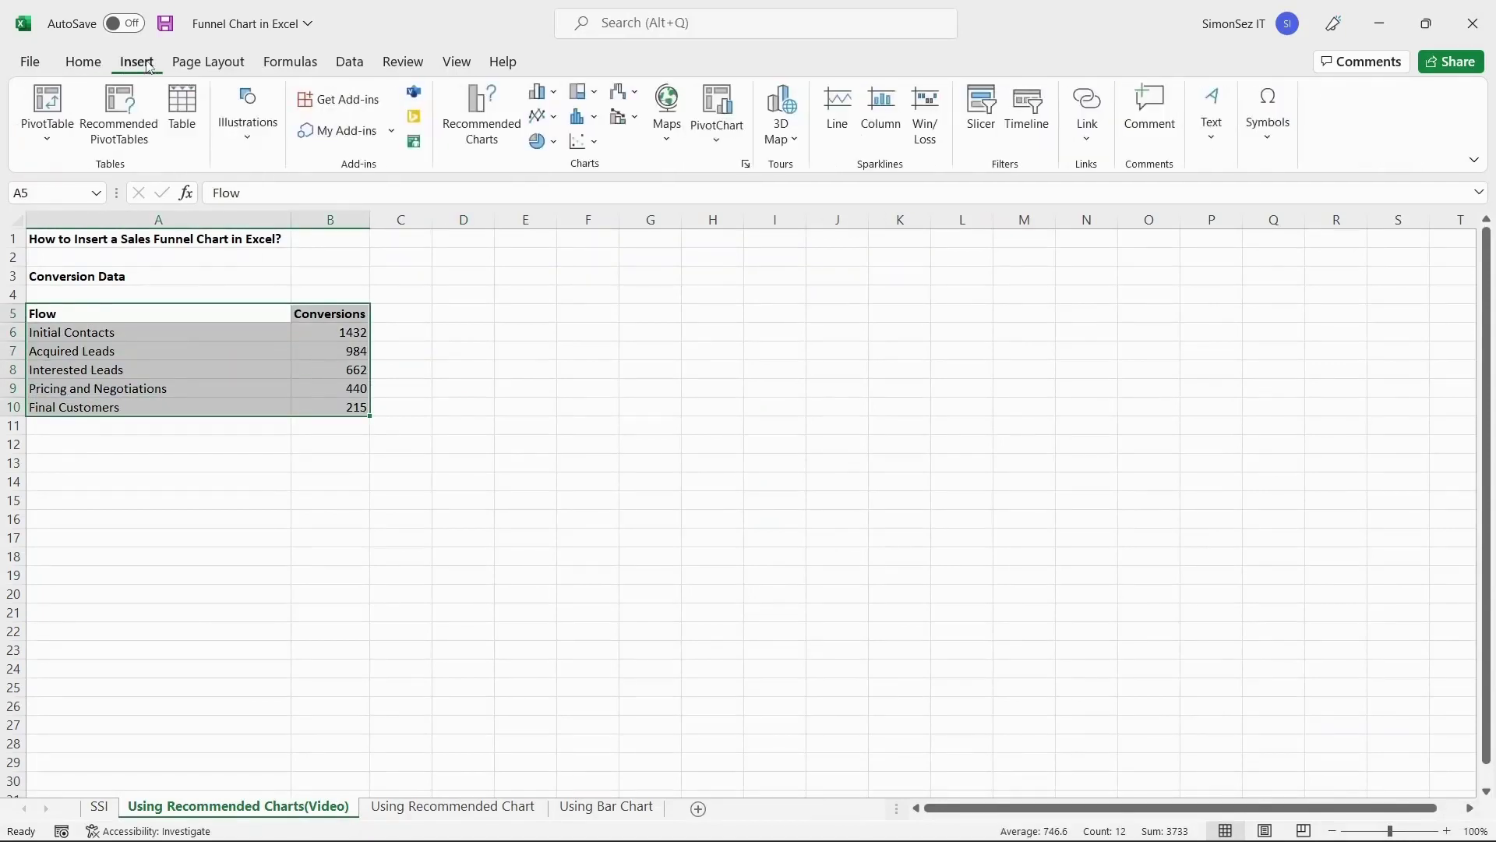
click(494, 146)
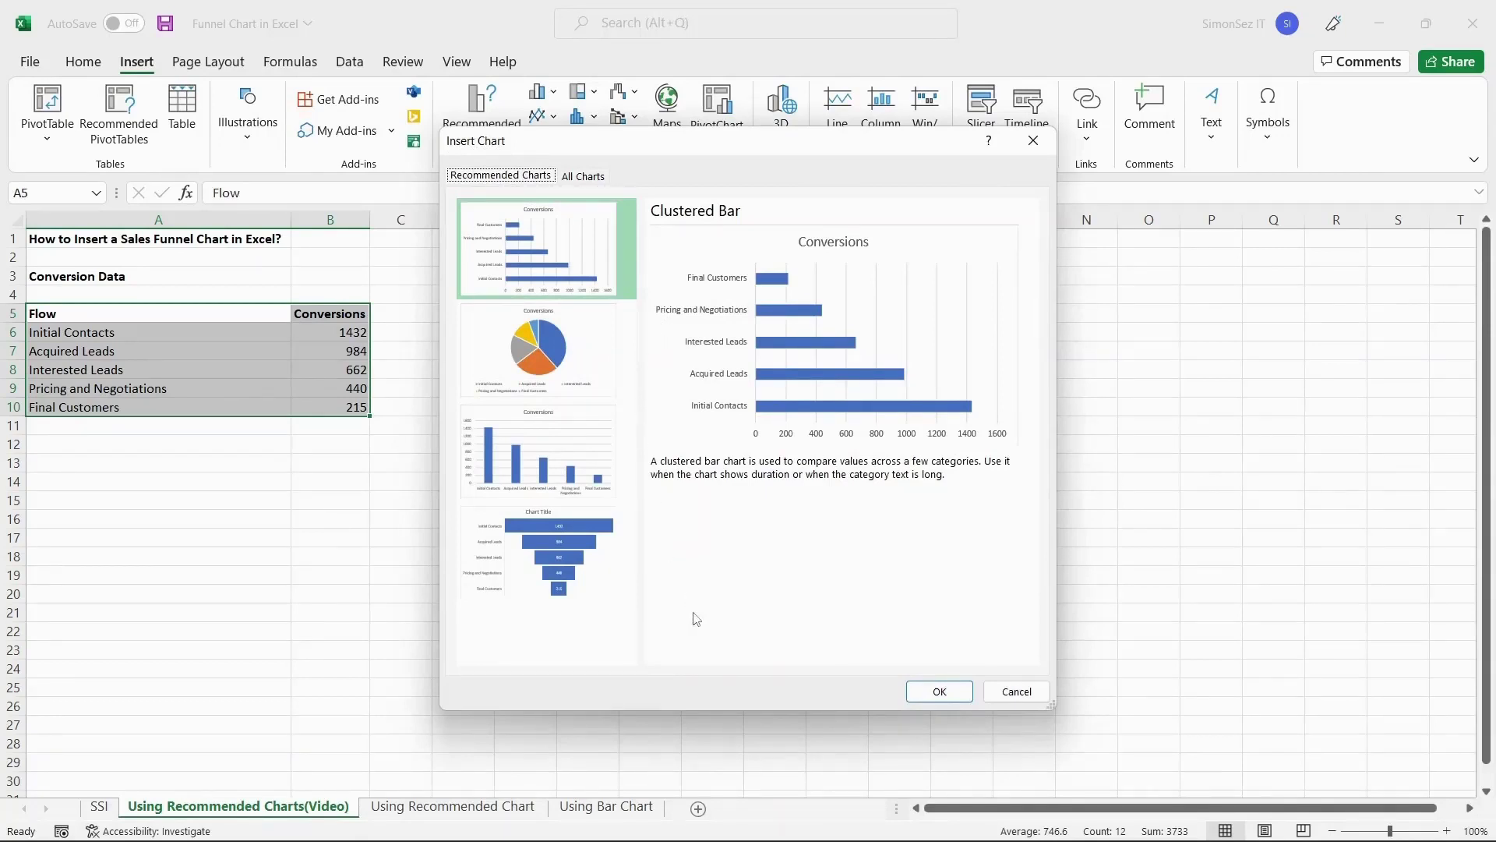
click(591, 583)
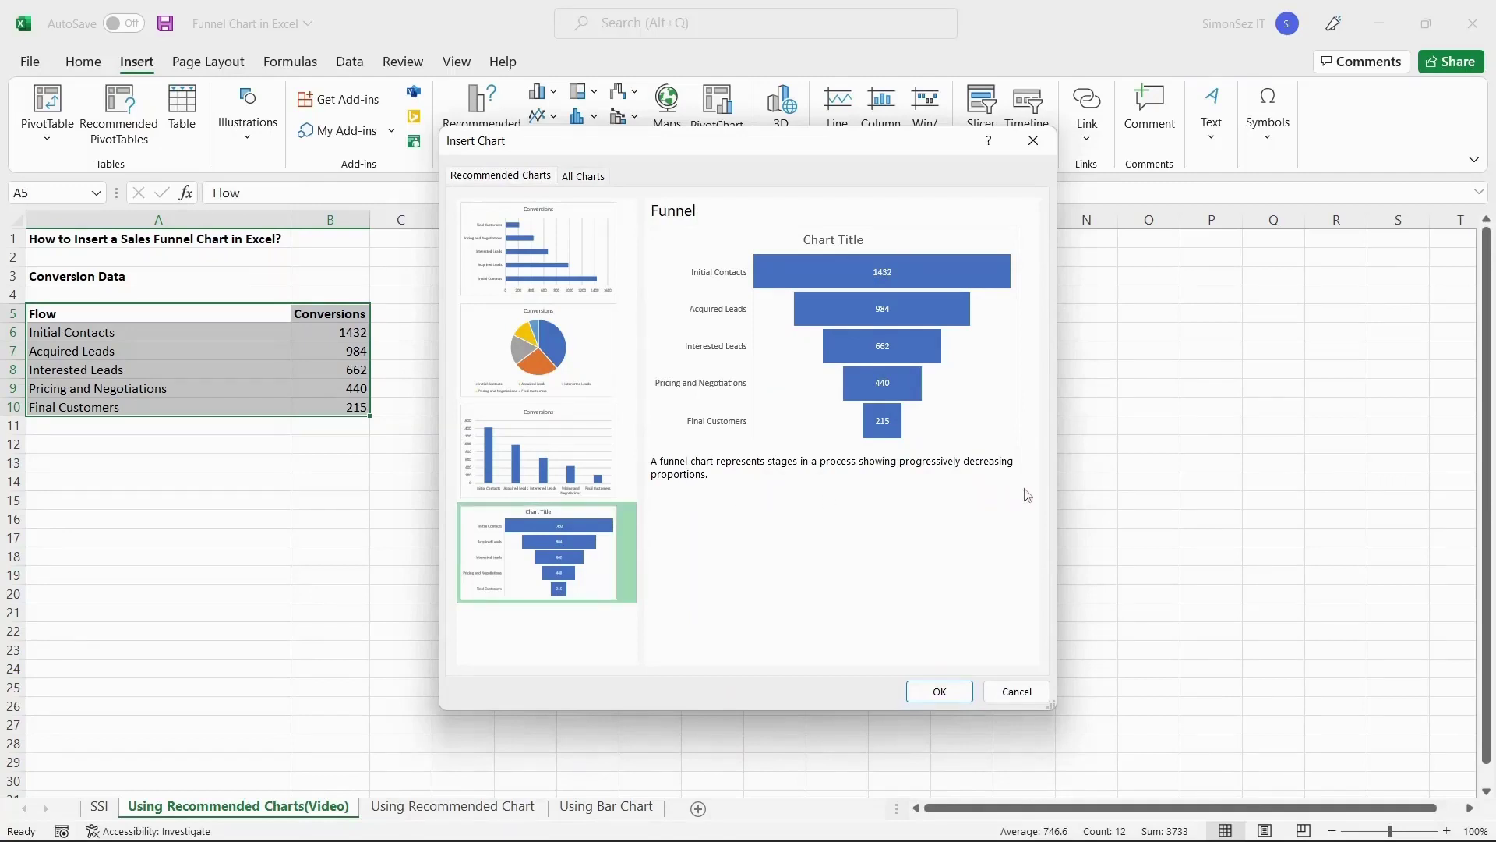
click(939, 691)
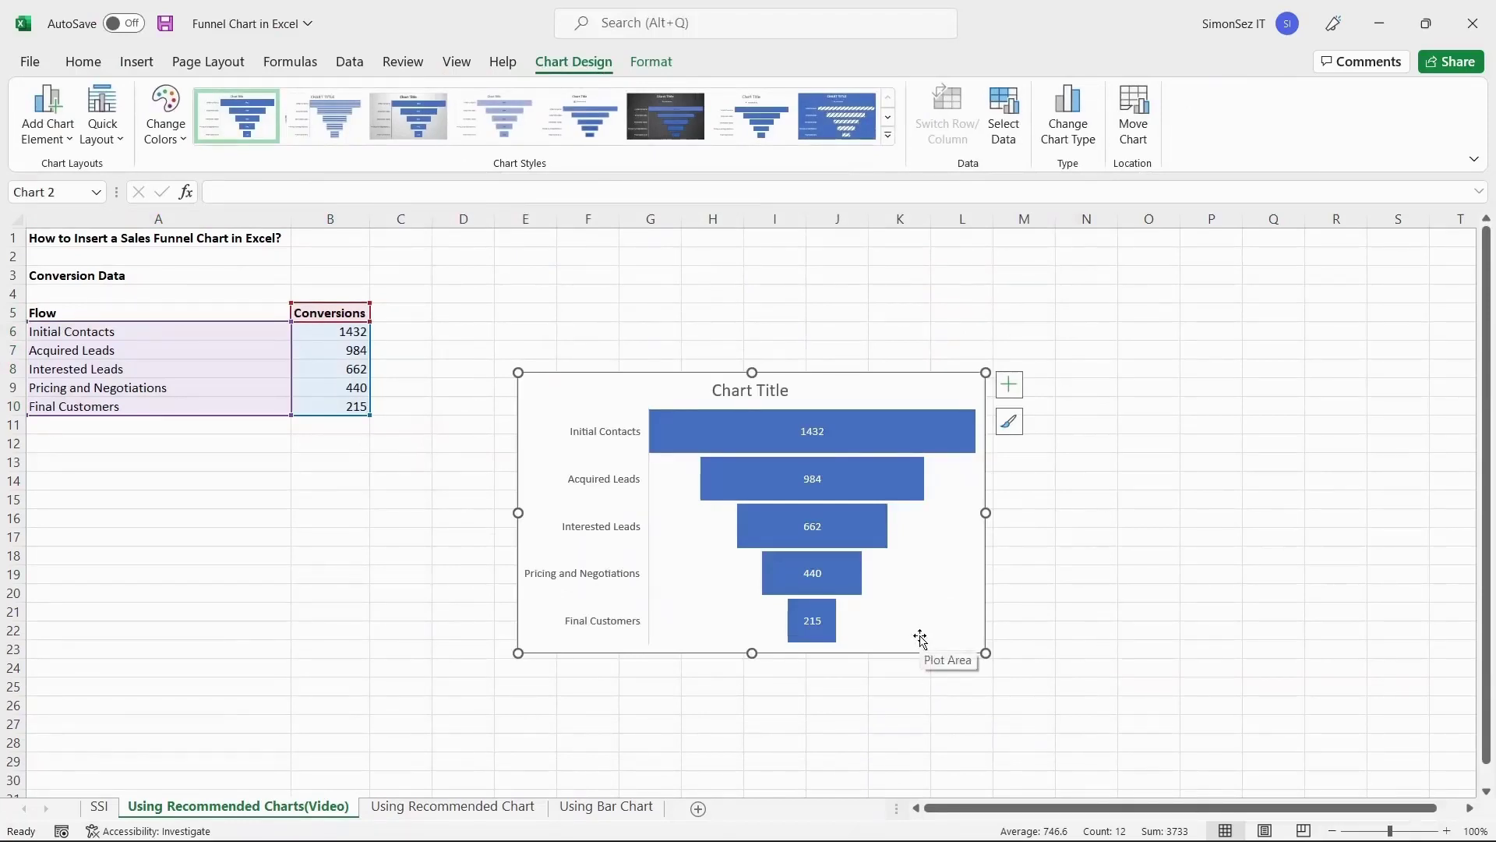
Step: Apply the Funnel chart type to the selected conversions chart directly from the waterfall and funnel chart choices
click(145, 66)
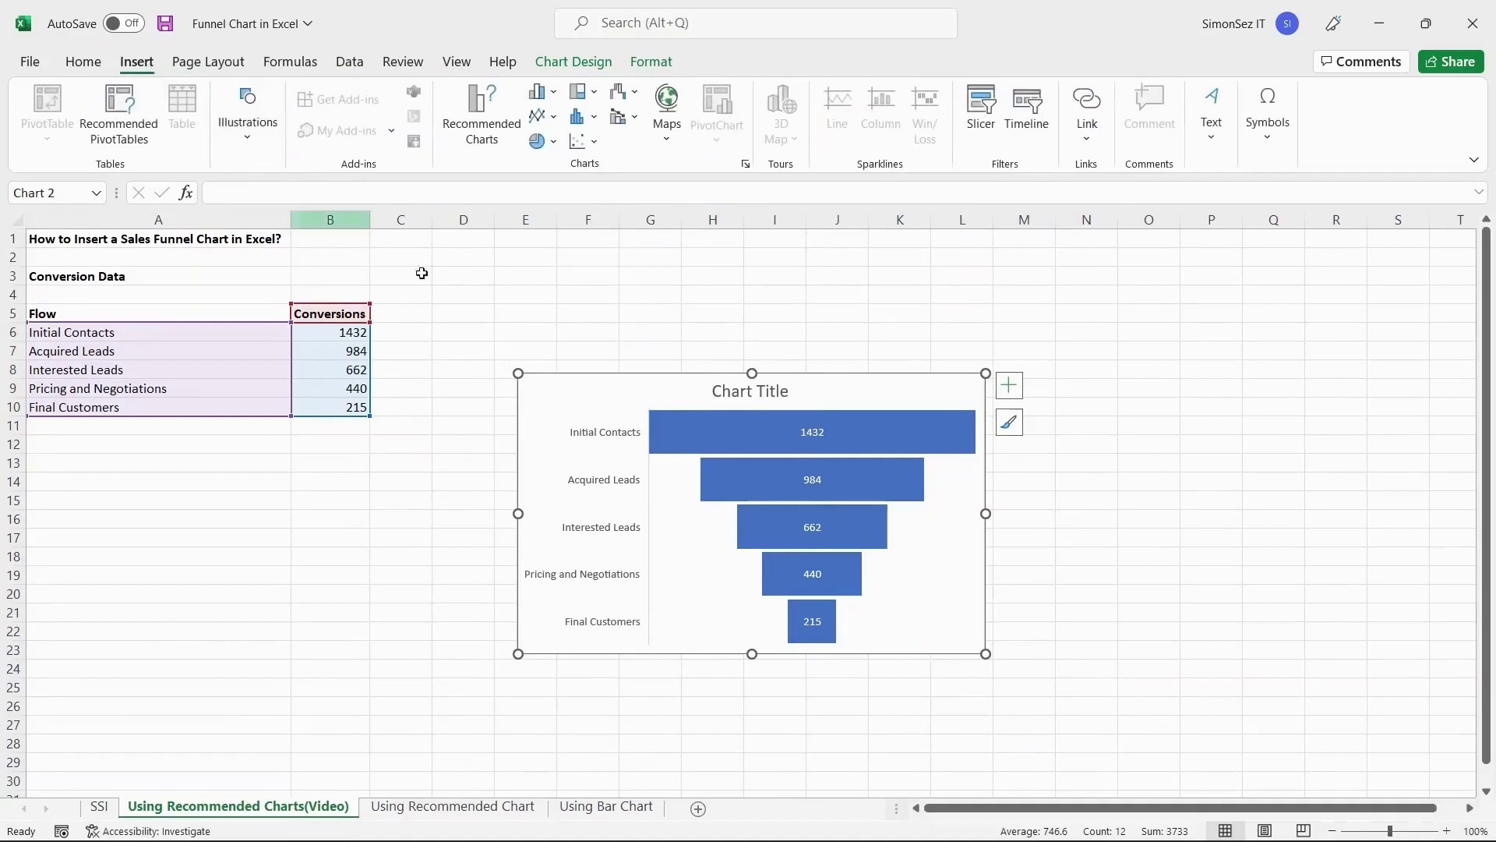
click(633, 95)
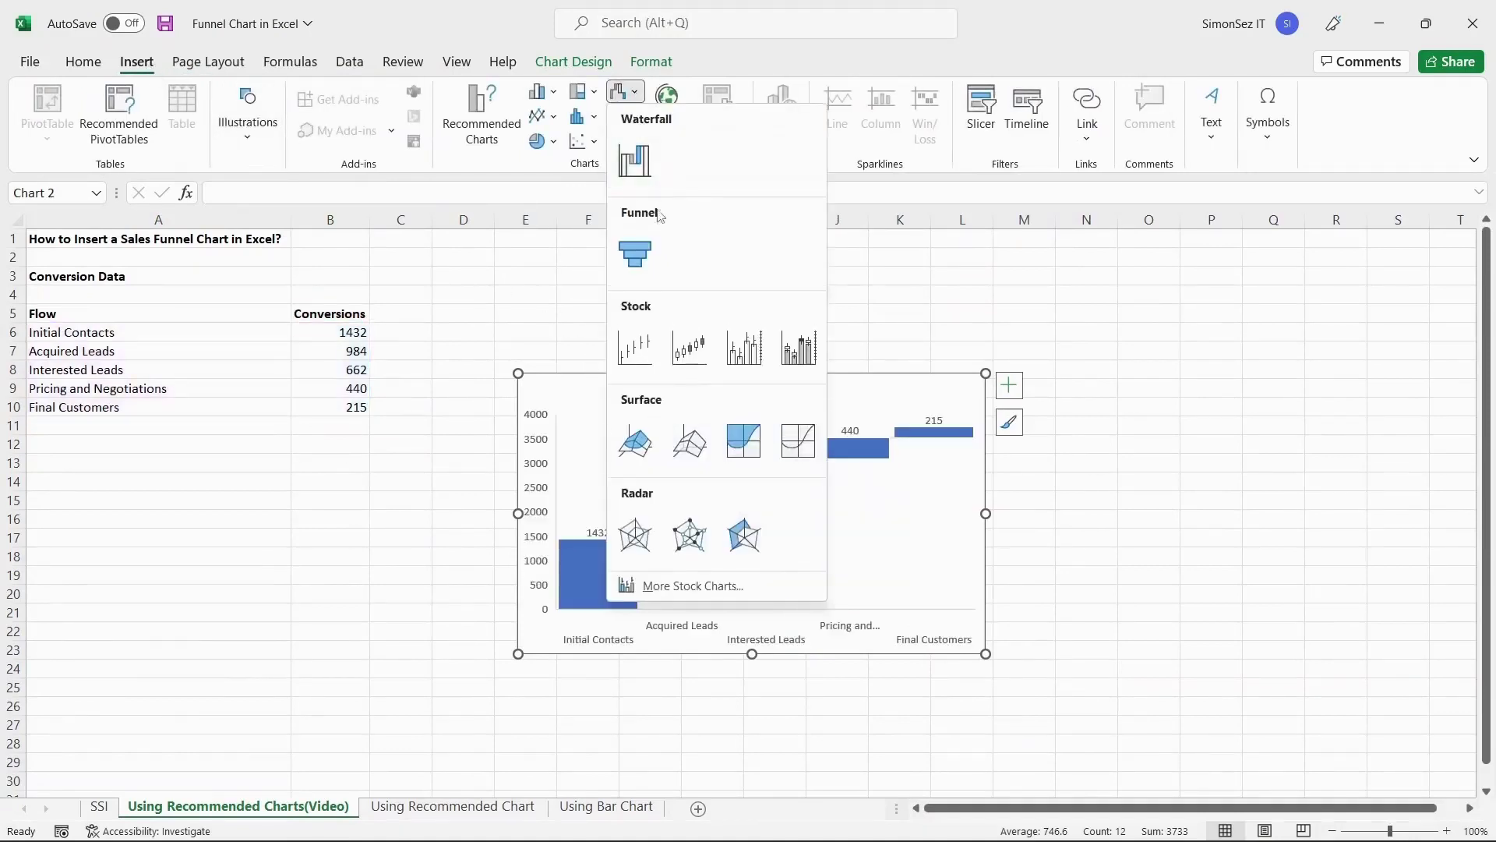
click(649, 263)
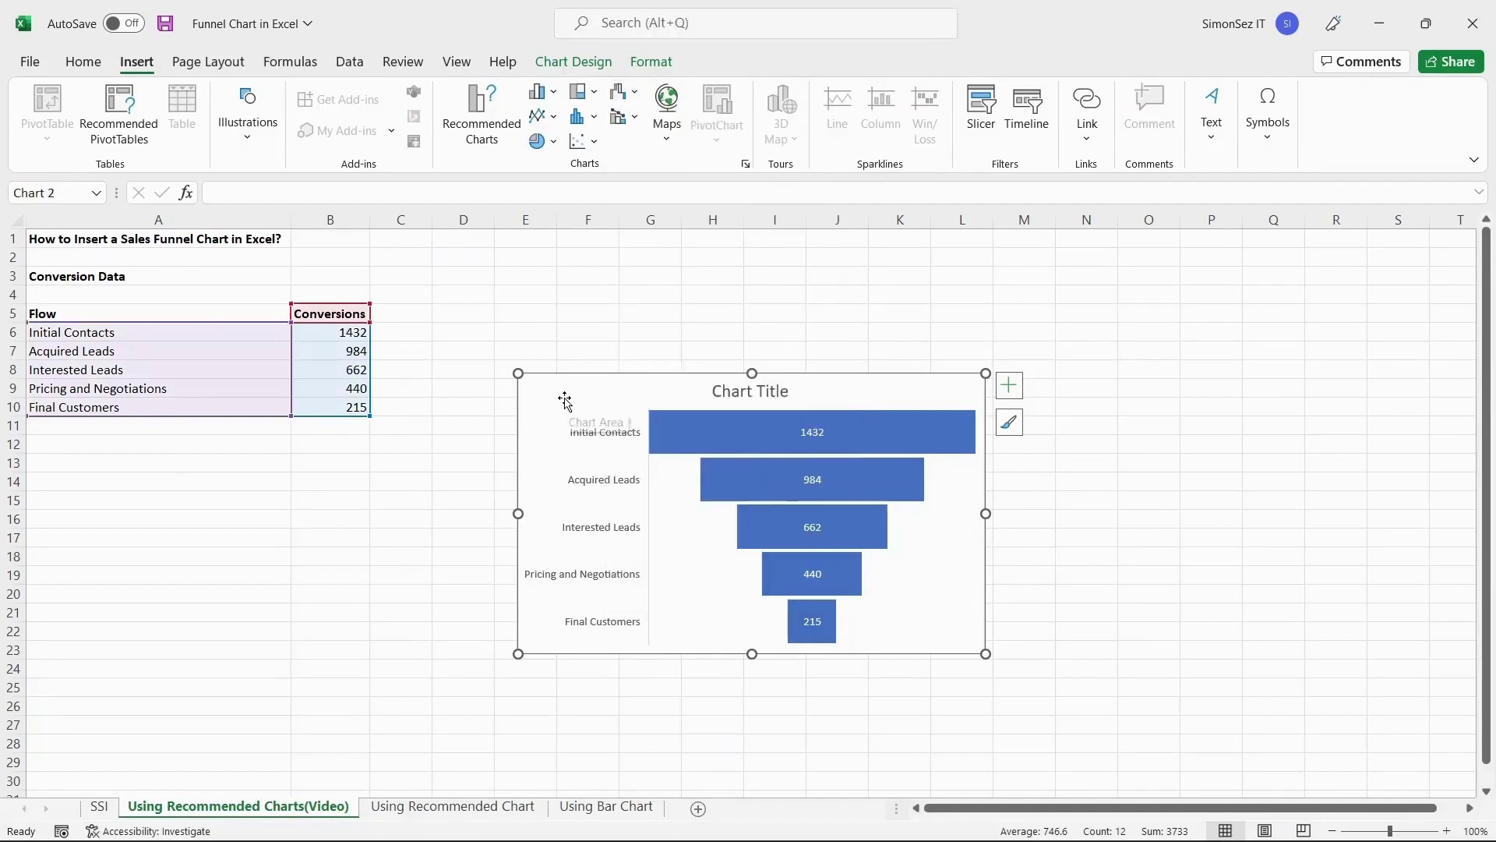
Step: Set the Final Customers conversions value in cell B10 to 200
click(357, 413)
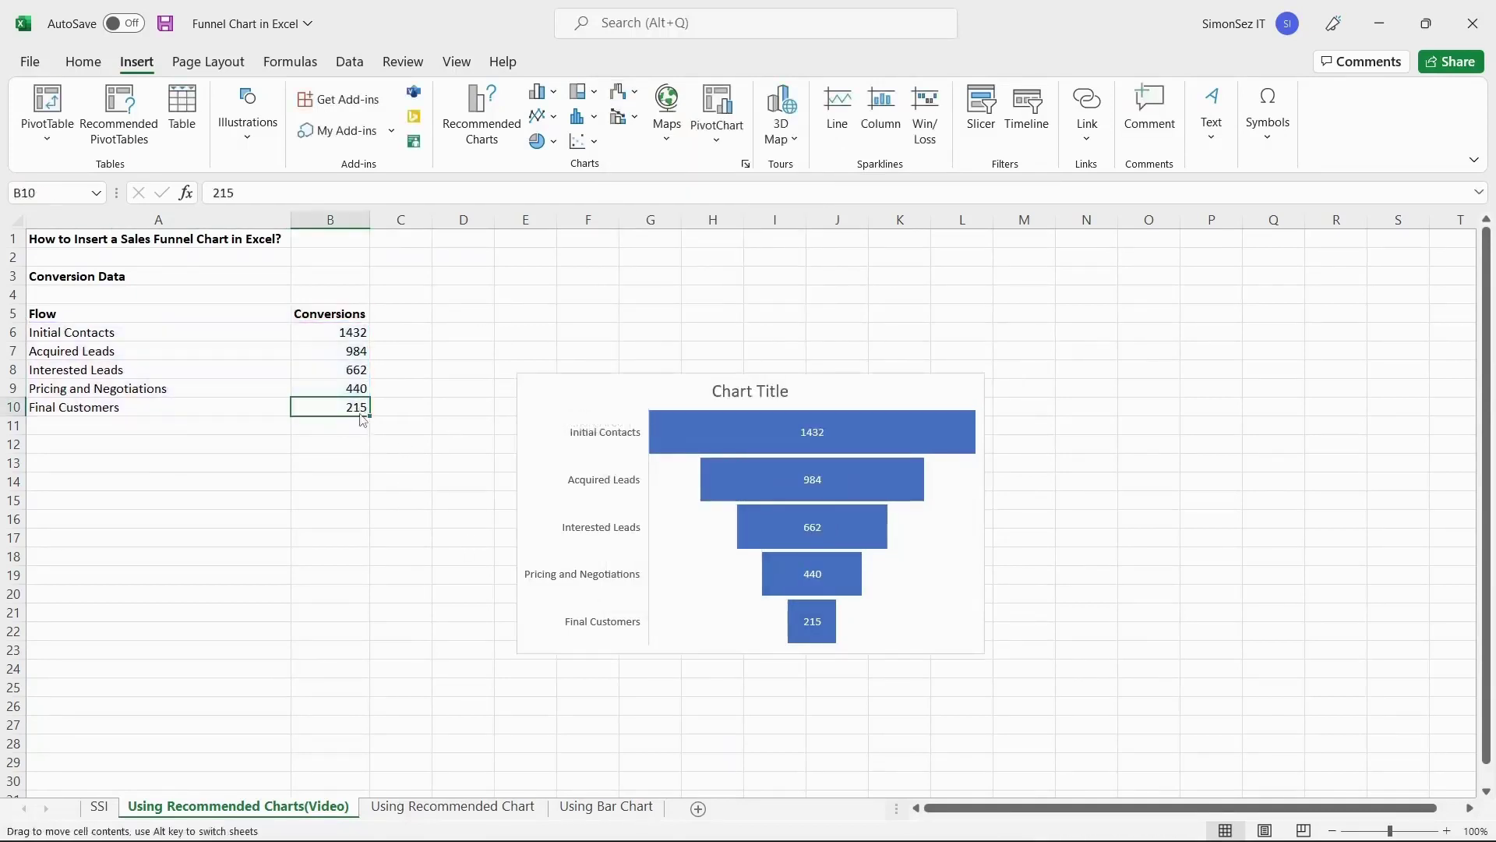
double_click(362, 407)
double_click(362, 407)
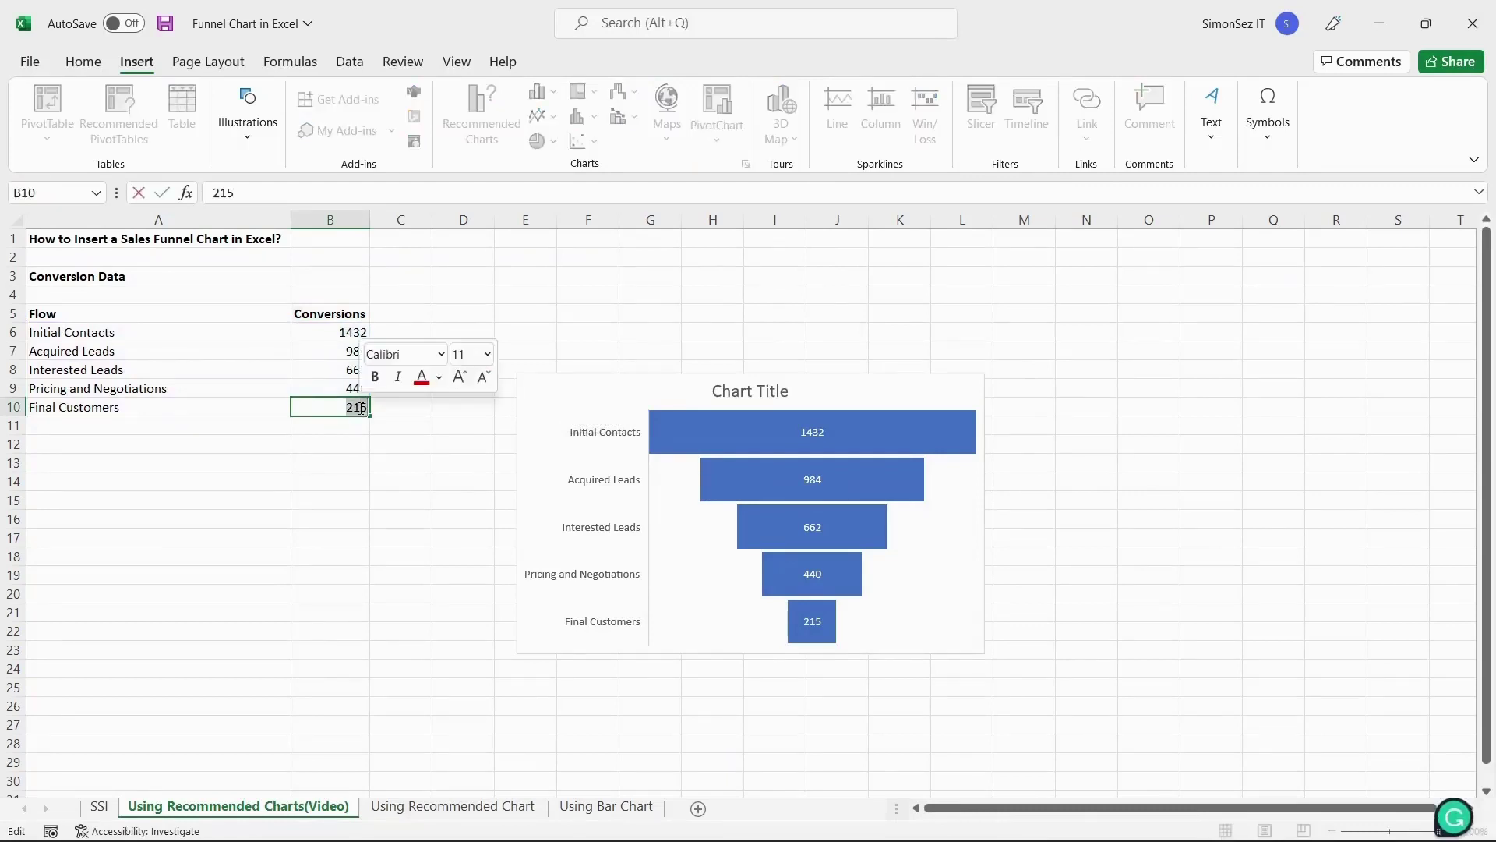
text(200)
key(Return)
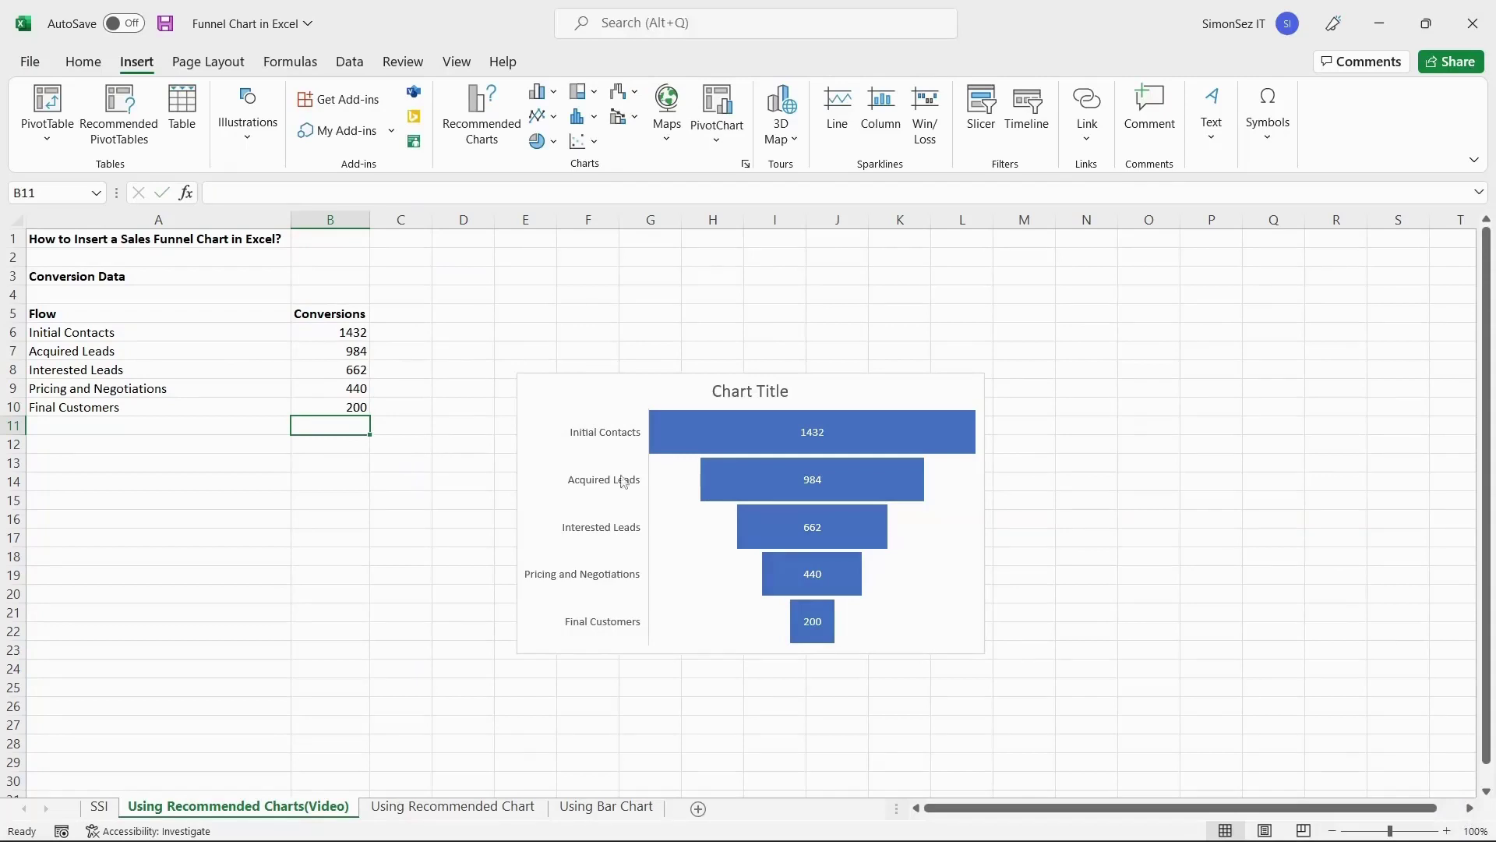
Step: Examine the funnel chart's element, style, design and format customization options
click(676, 403)
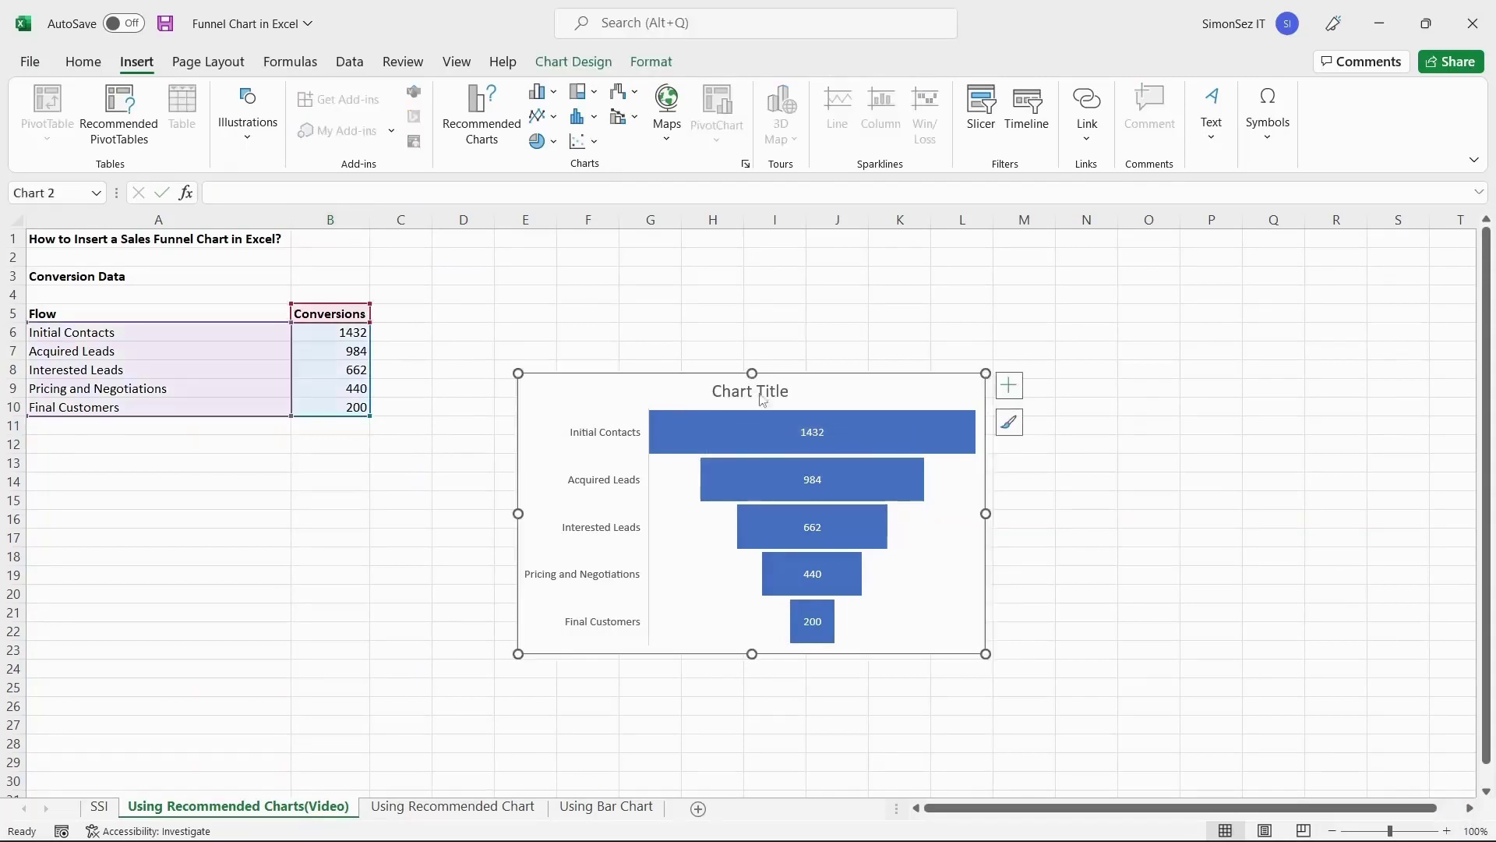
click(1010, 394)
click(1012, 423)
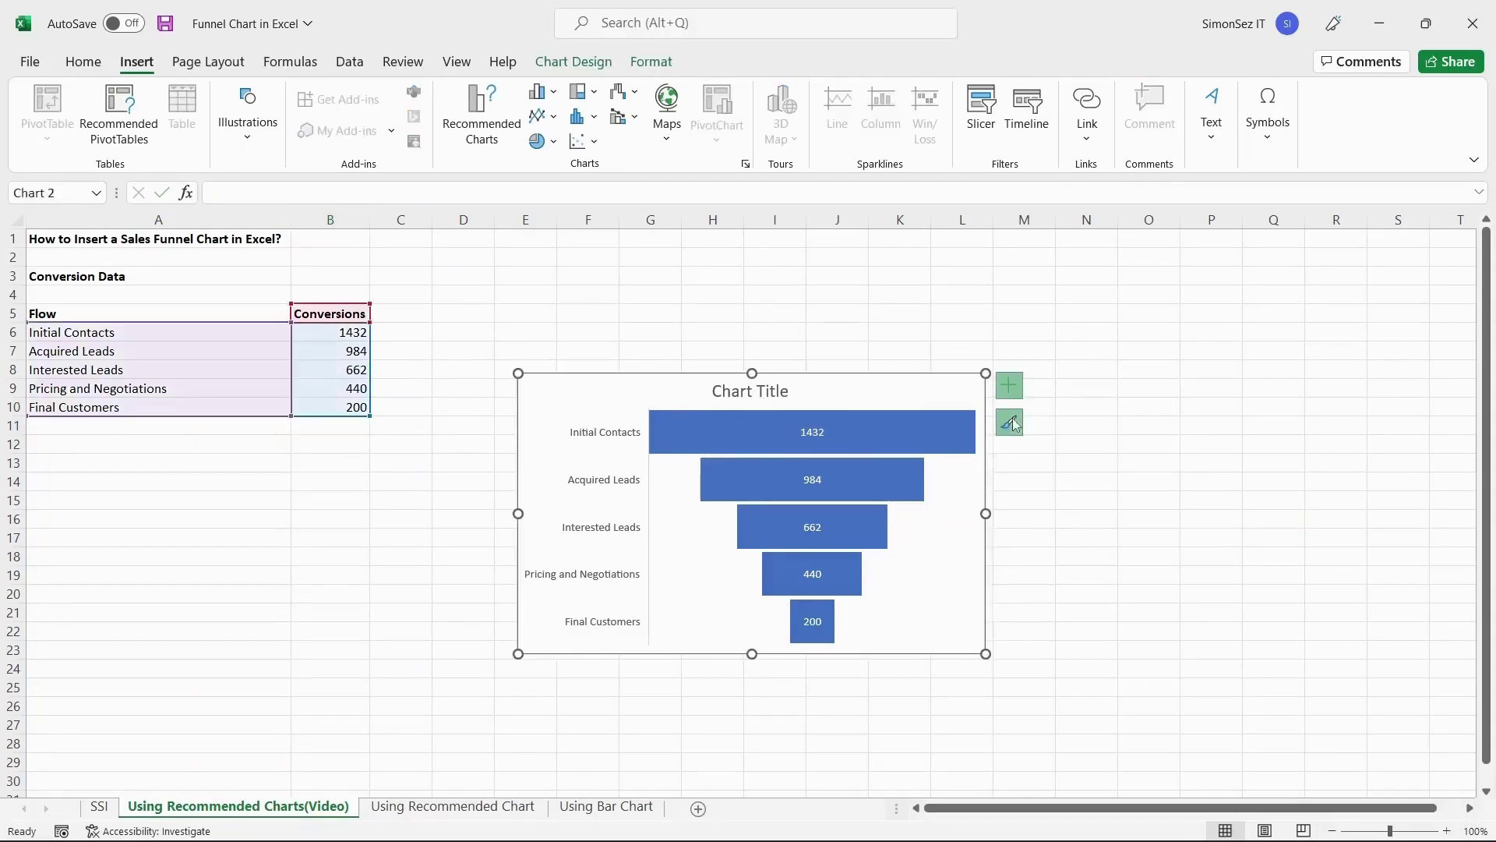
click(933, 424)
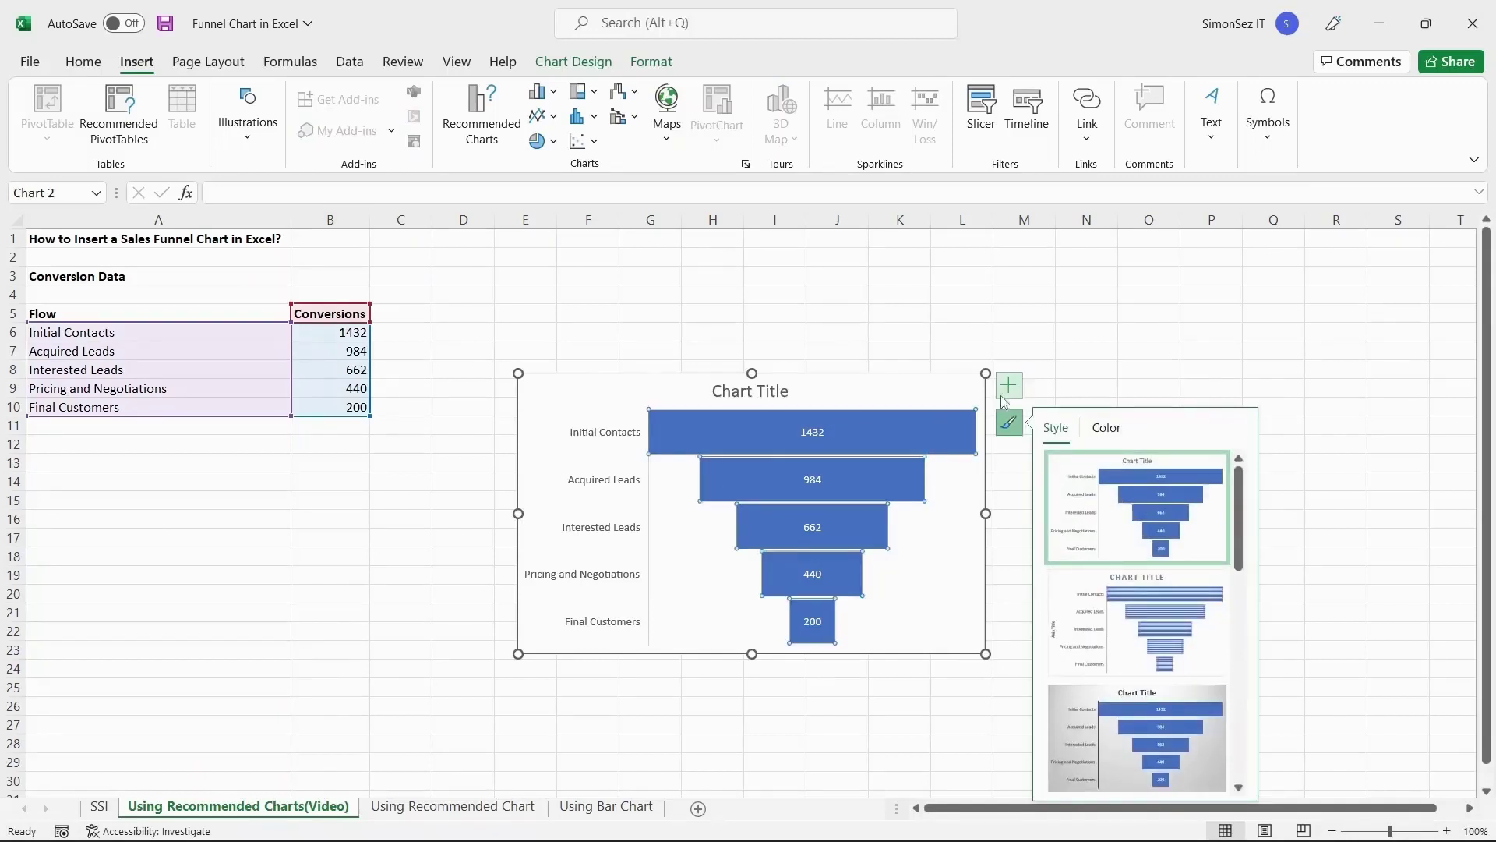
click(956, 424)
click(890, 428)
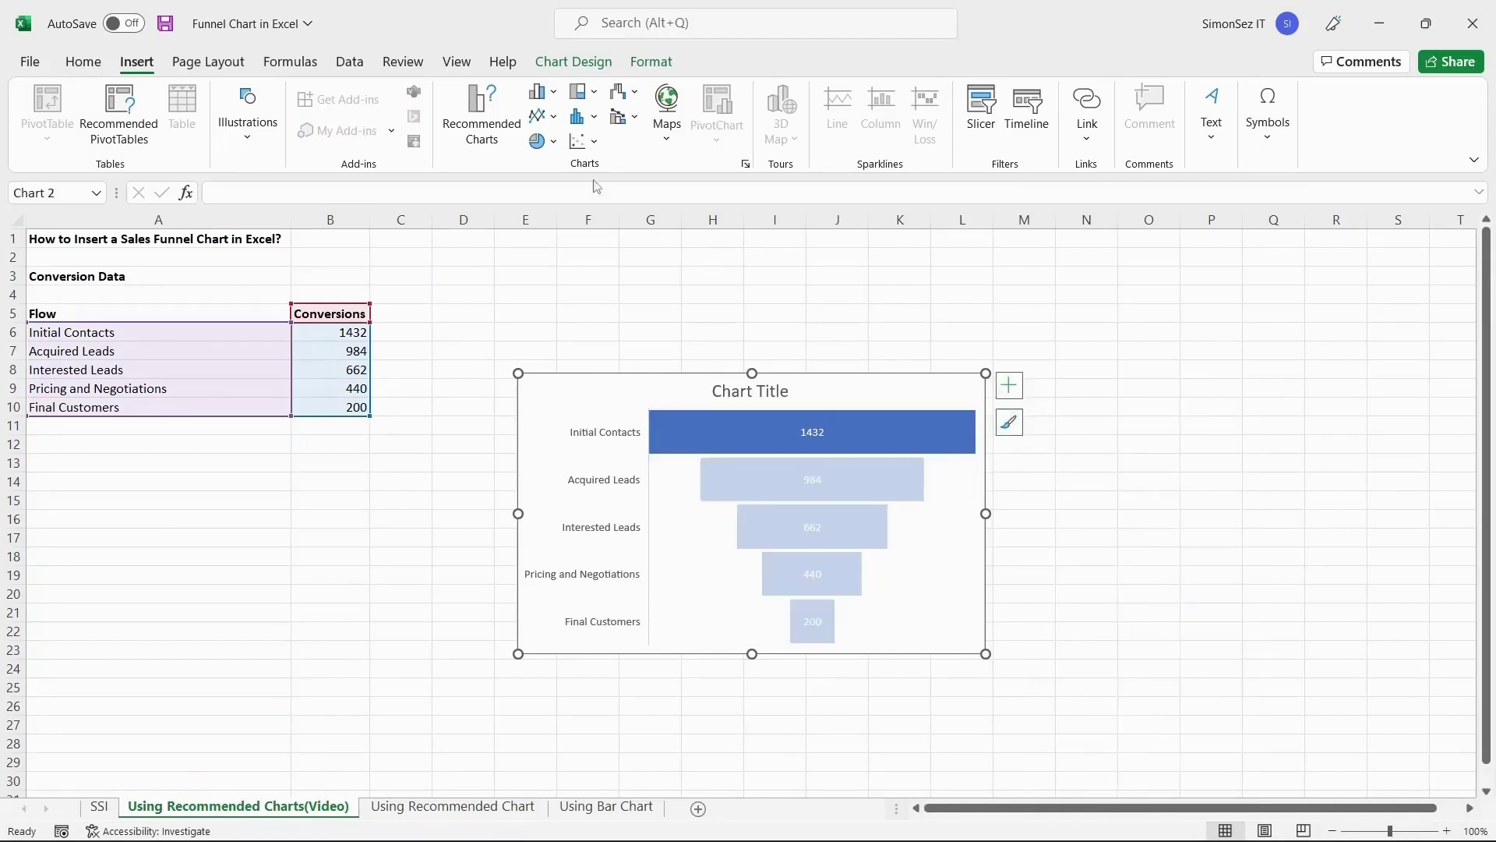
click(580, 61)
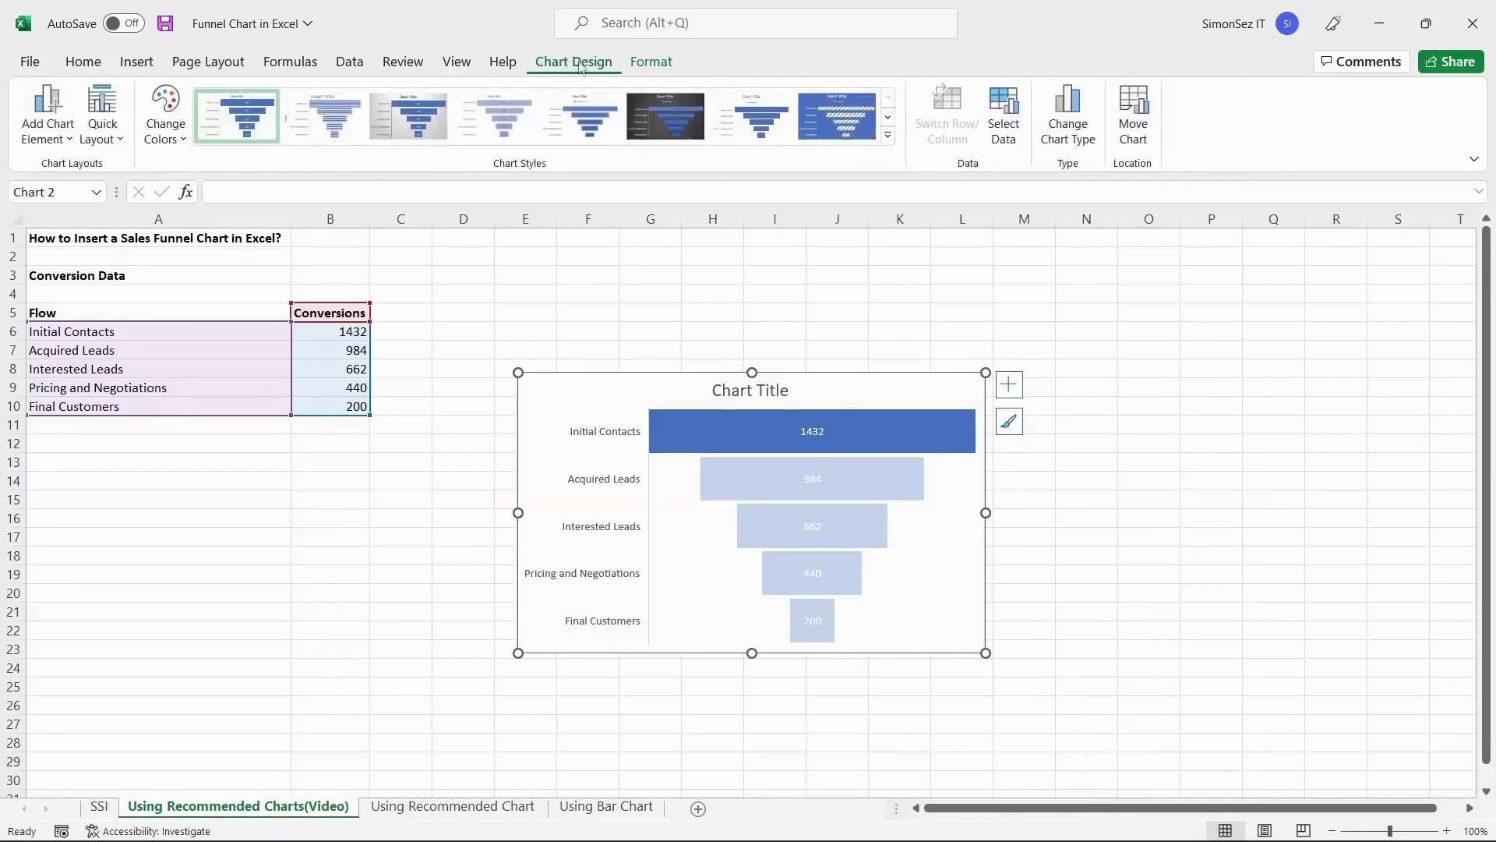
click(640, 67)
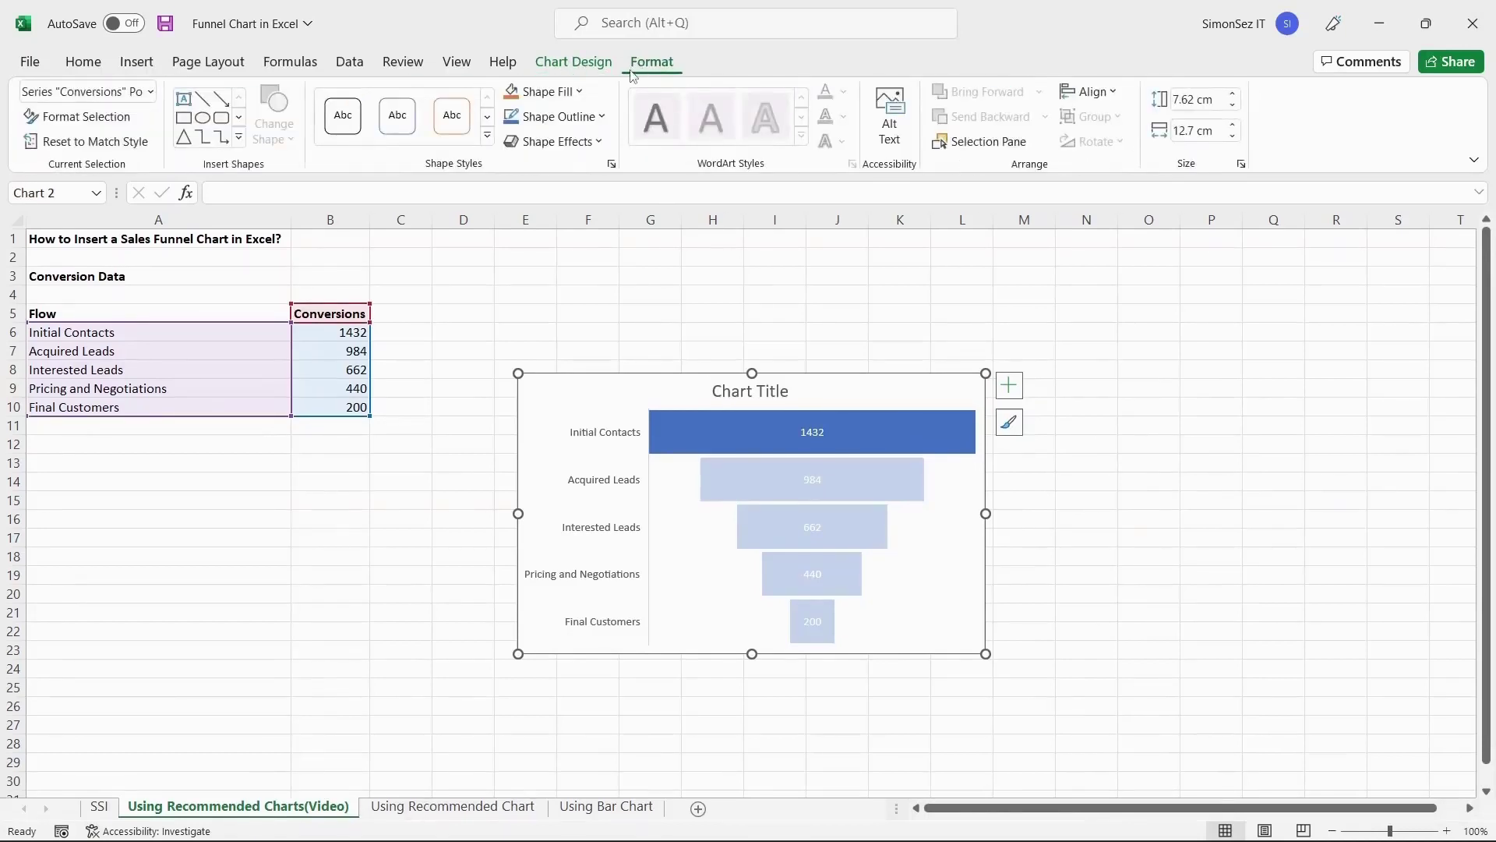
Step: Examine the series, effects and fill formatting options for the Initial Contacts bar, then close the formatting pane
mouse_move(854, 434)
double_click(708, 424)
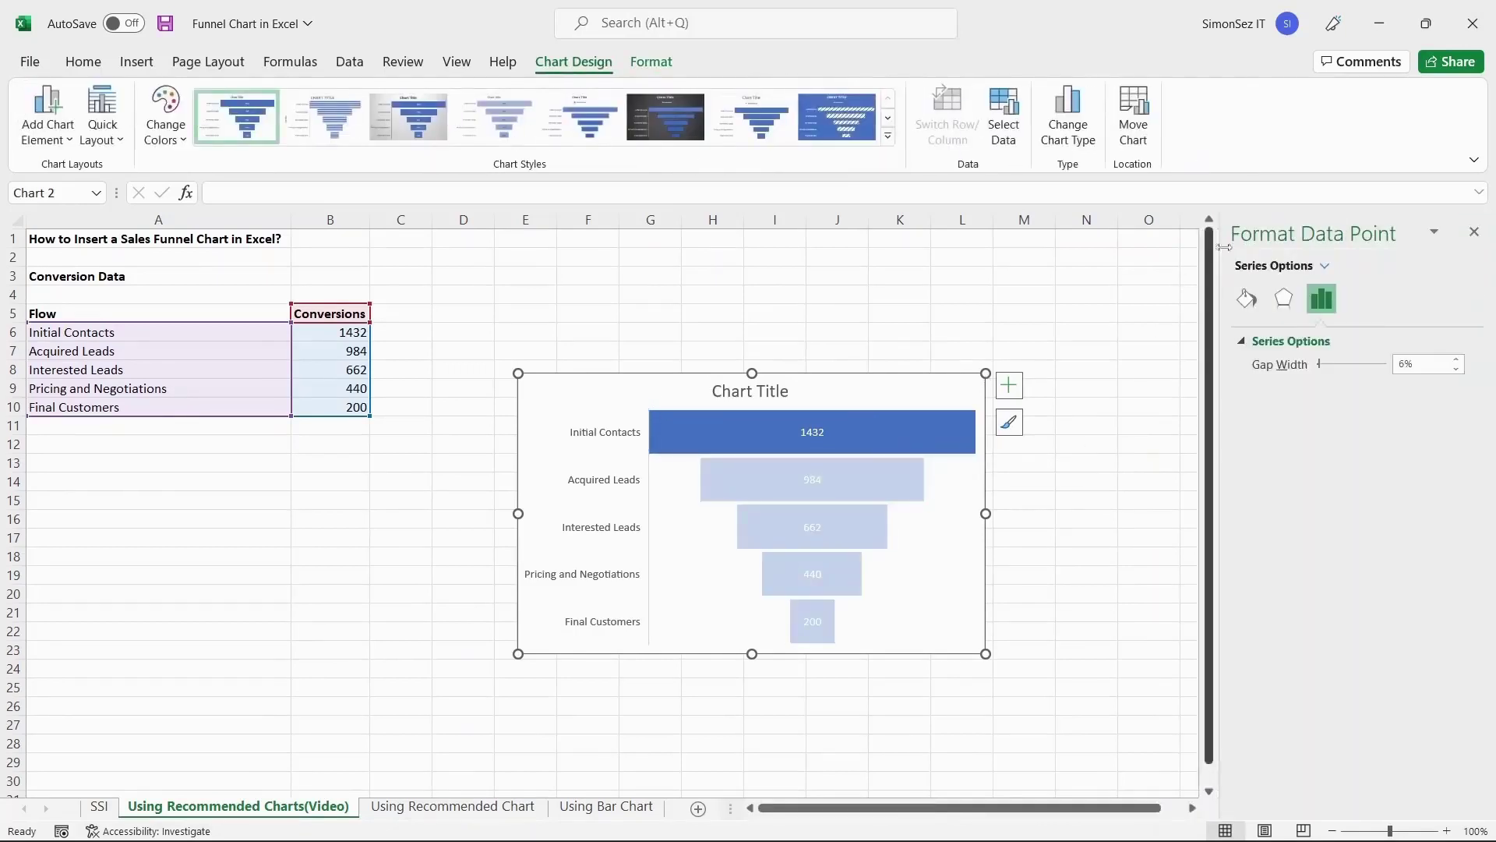
click(1283, 299)
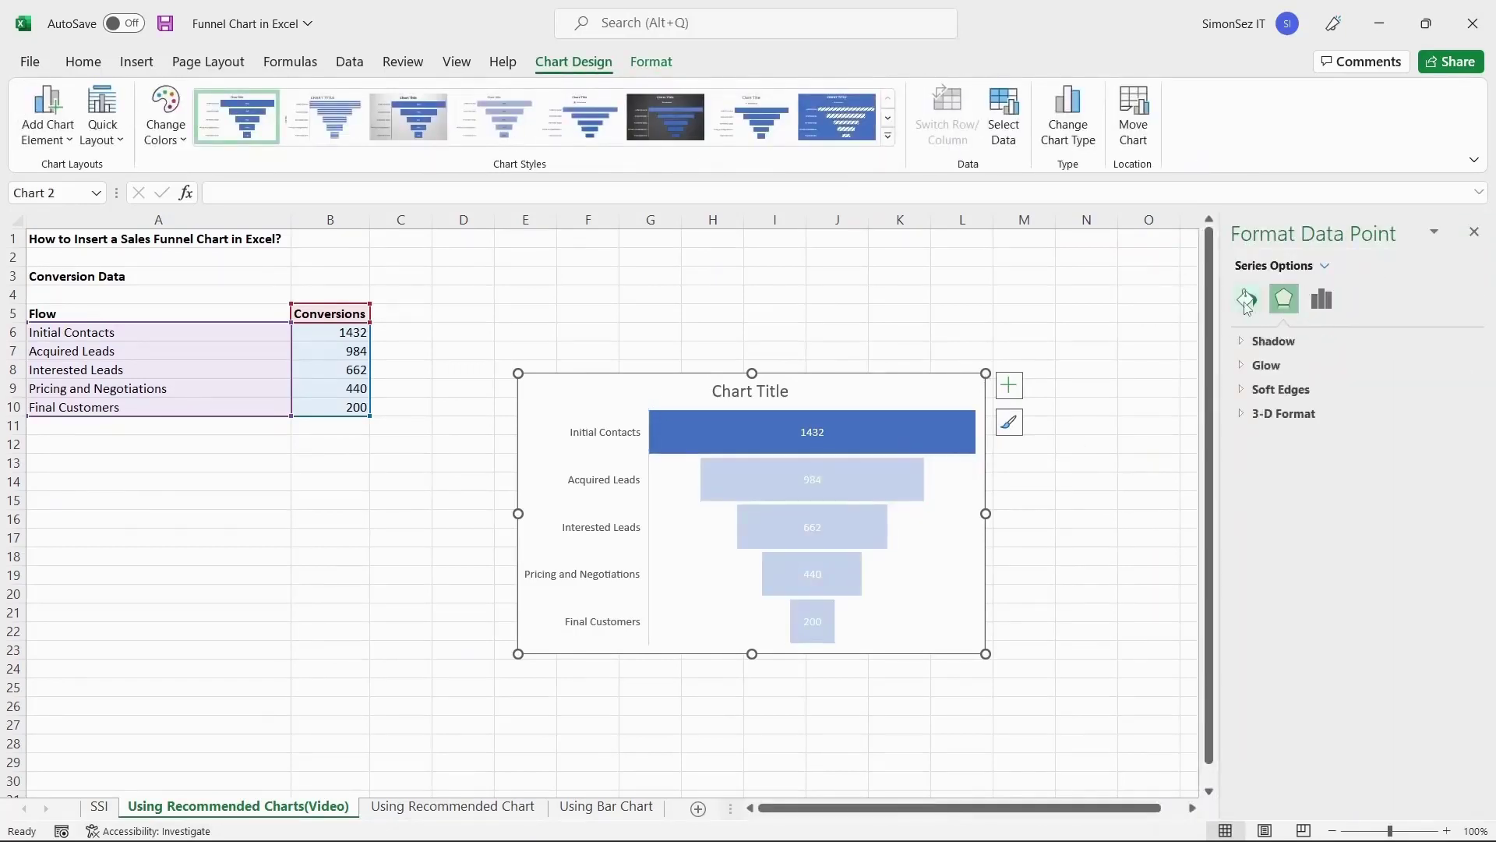
click(1247, 301)
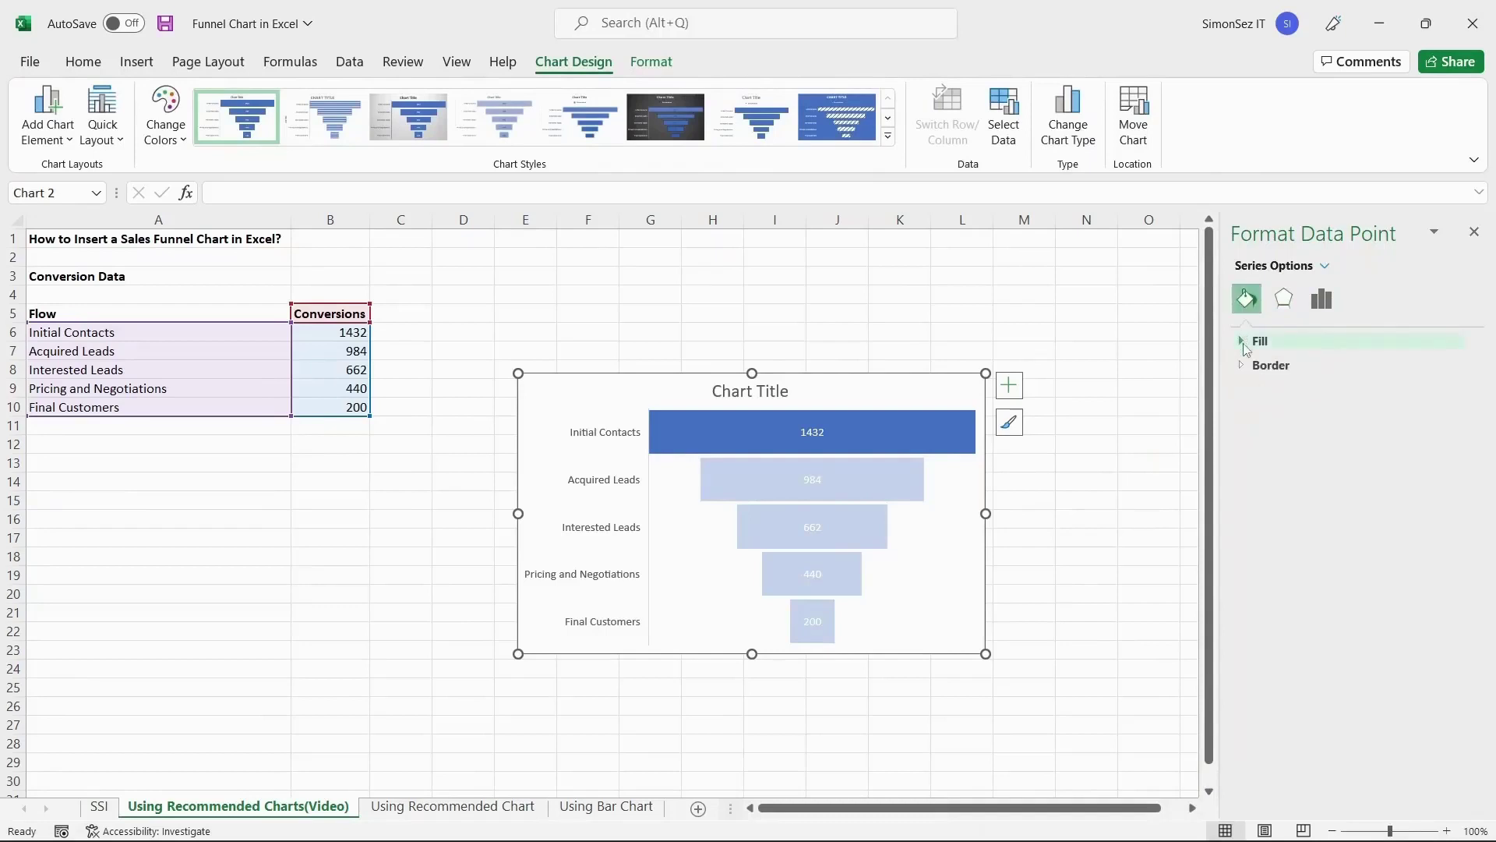
click(1474, 232)
click(616, 393)
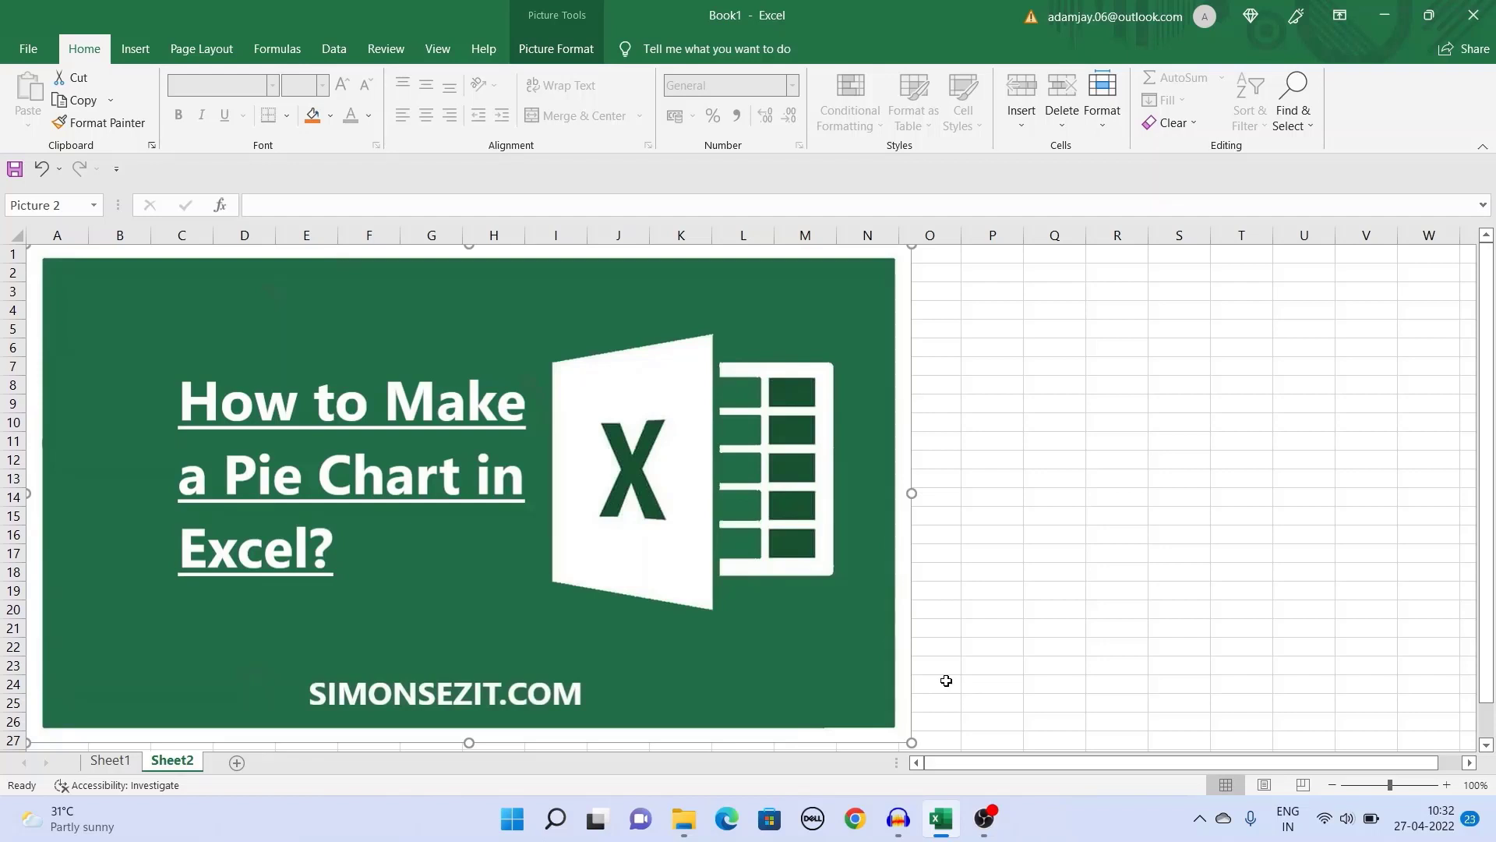
Step: On Sheet1 of Book1, insert a 2-D pie chart from the Subject and Percentage data in A3:B8
click(127, 760)
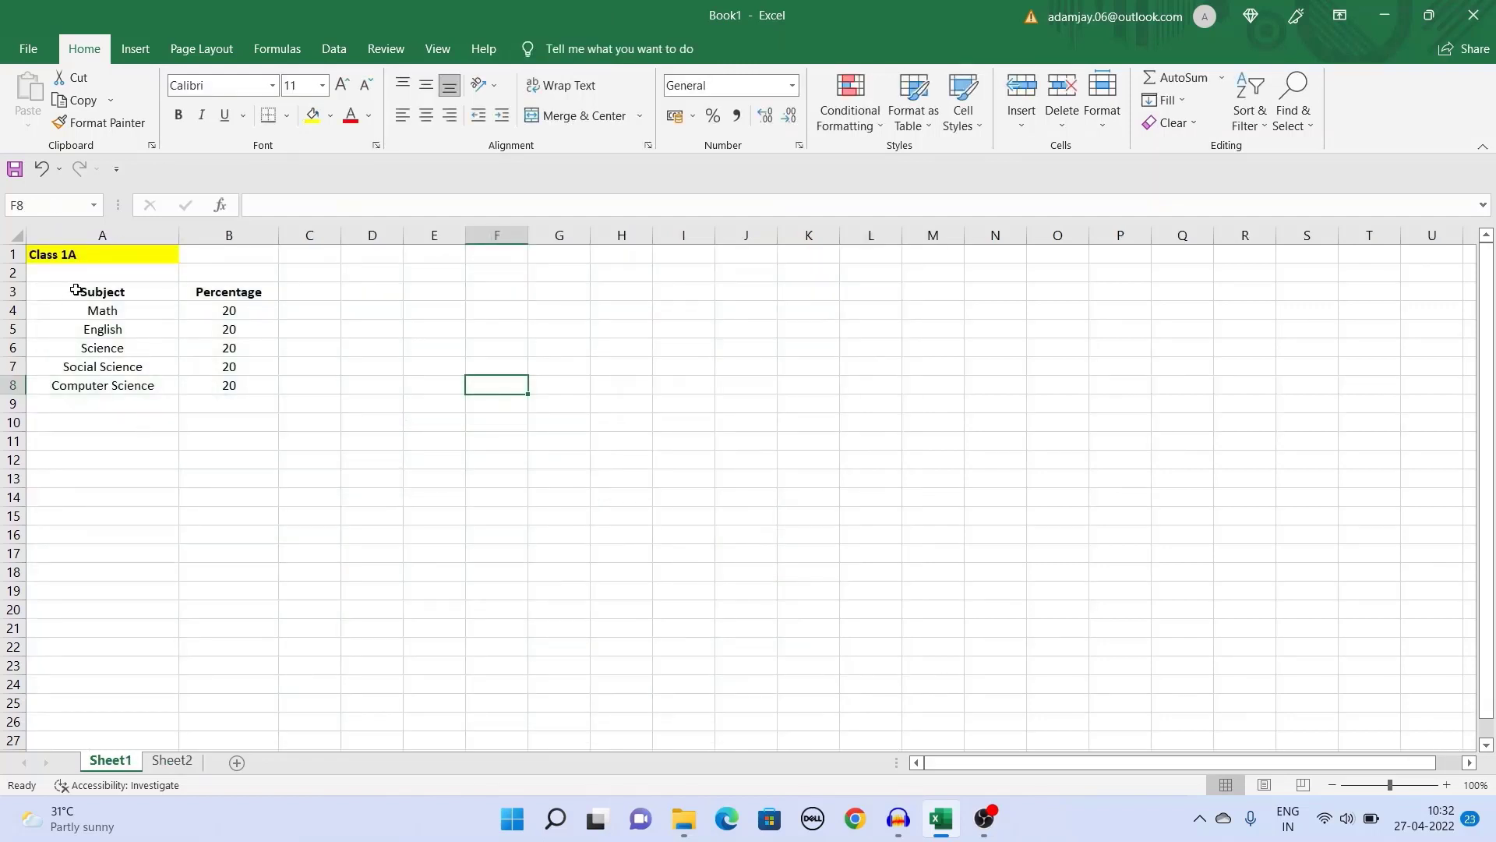
drag(75, 290, 248, 394)
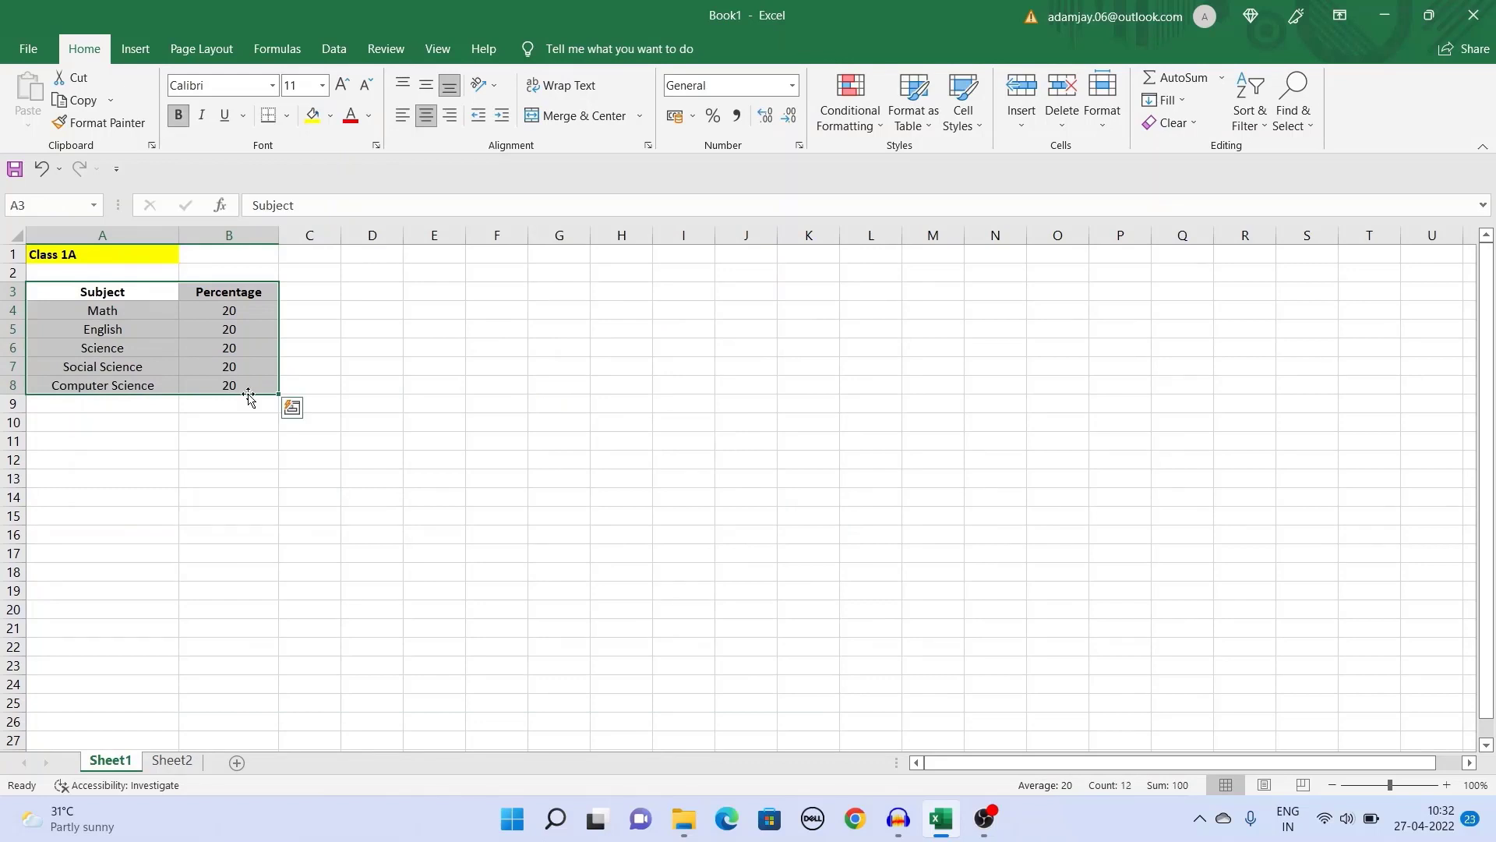
click(135, 49)
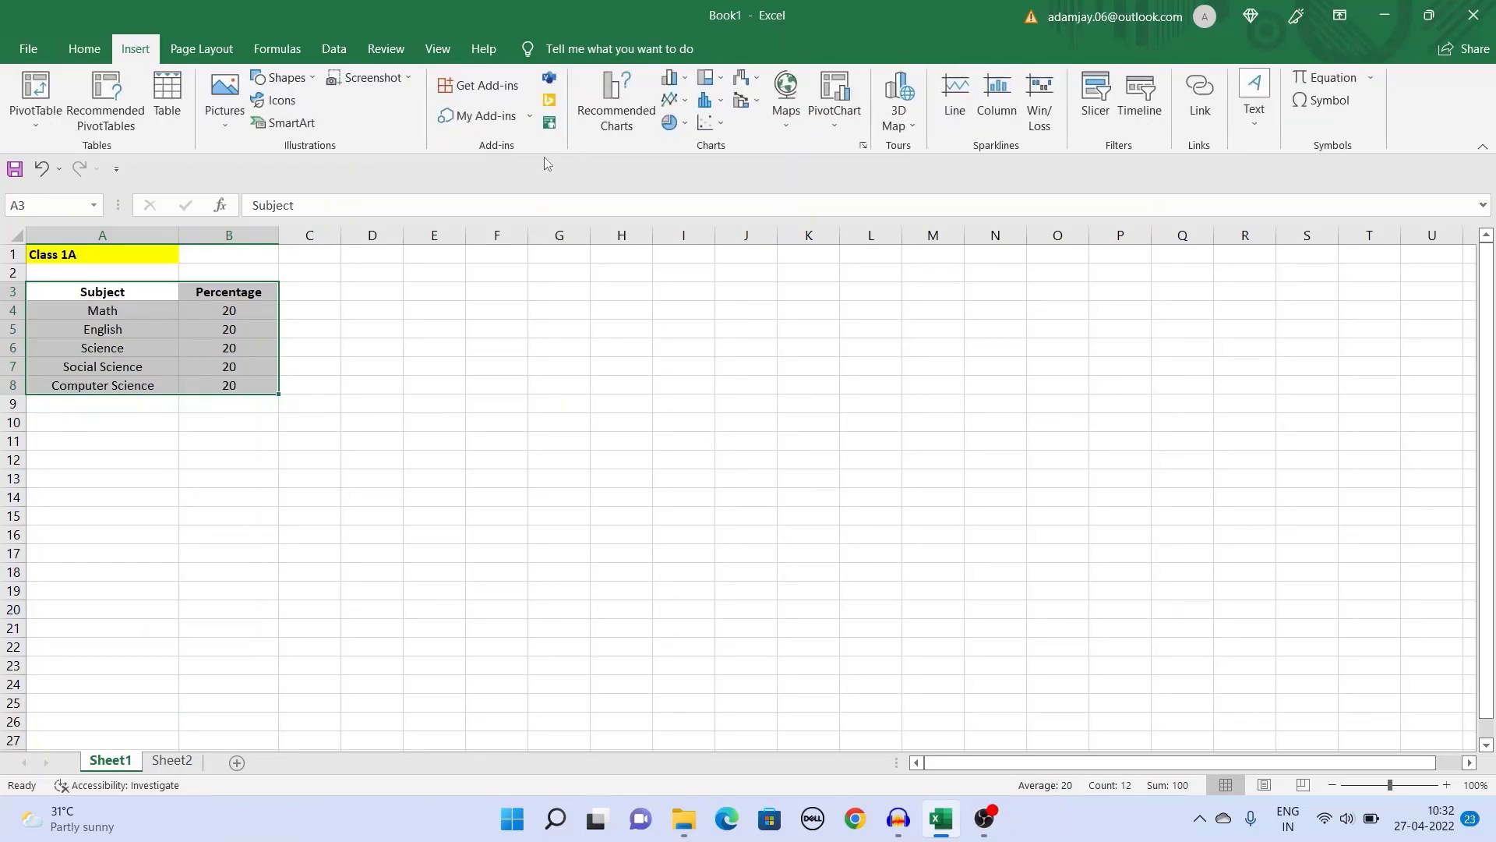
click(680, 131)
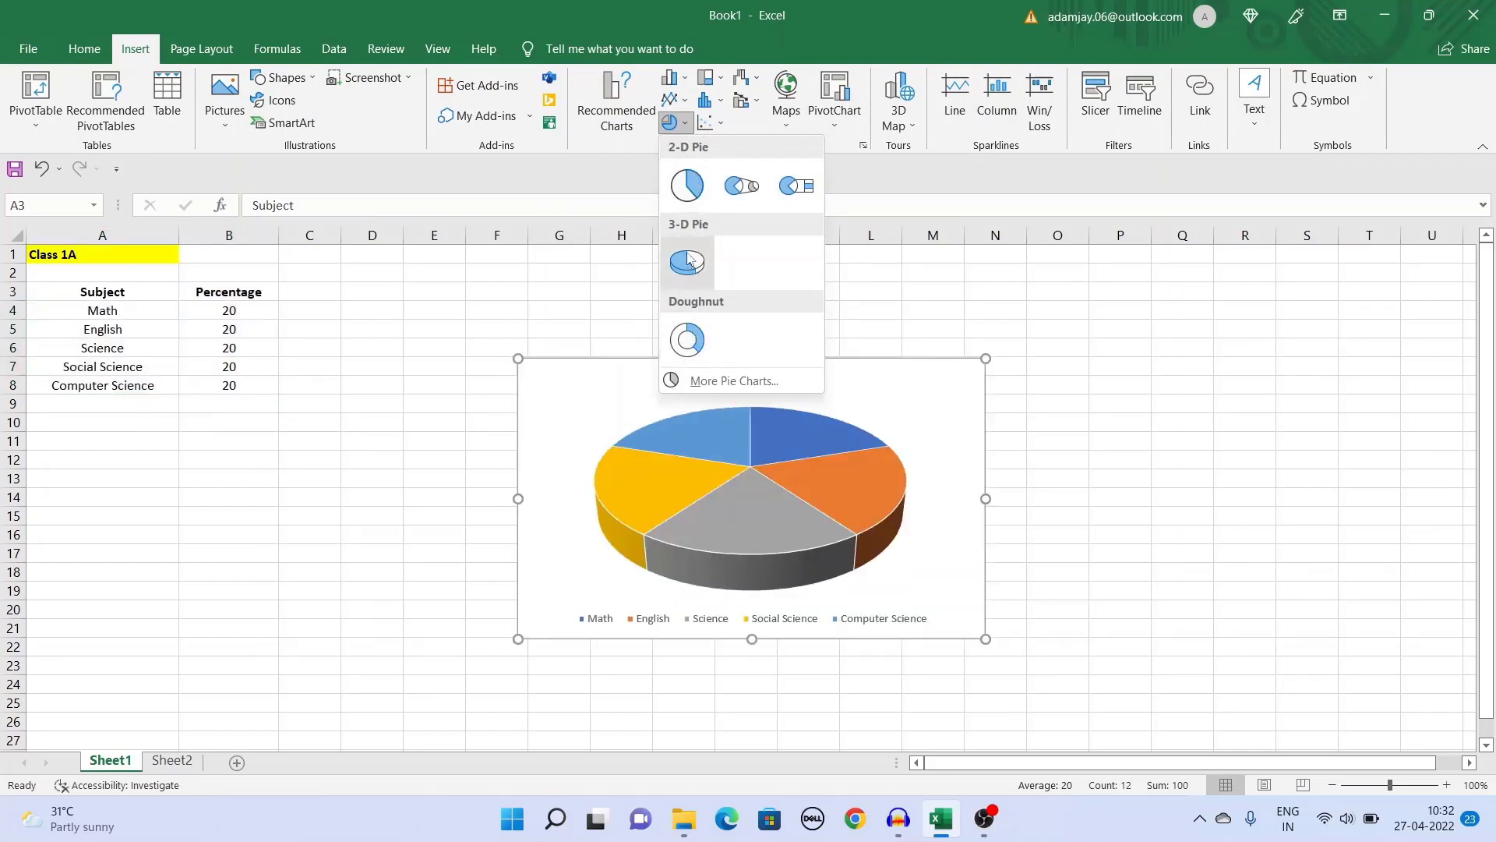
click(687, 186)
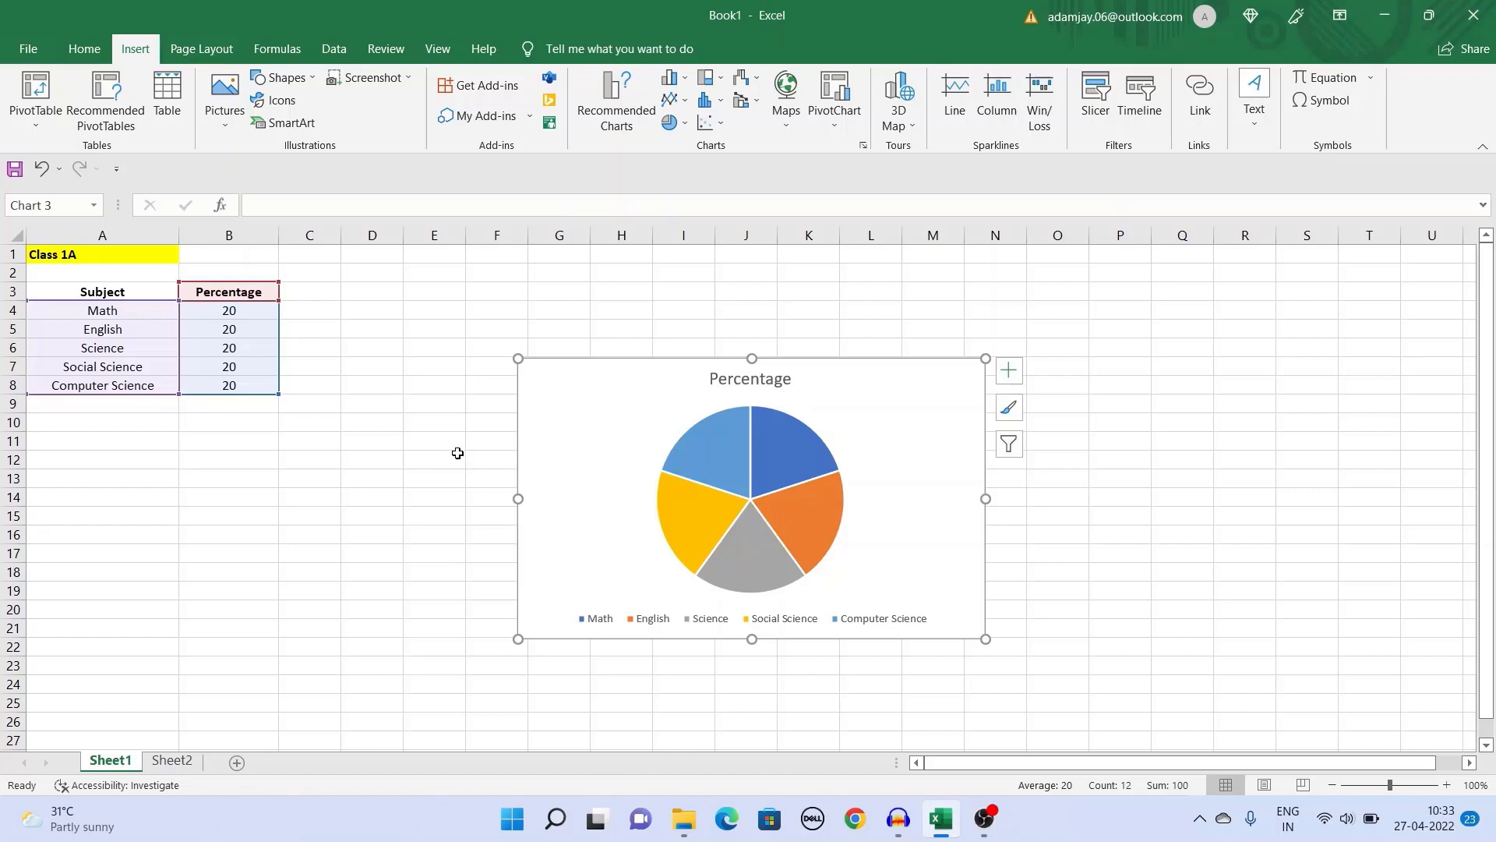
Step: Move the pie chart closer to the data, starting at column D near row 4, and pull the Math slice slightly out of the pie
drag(538, 376, 341, 318)
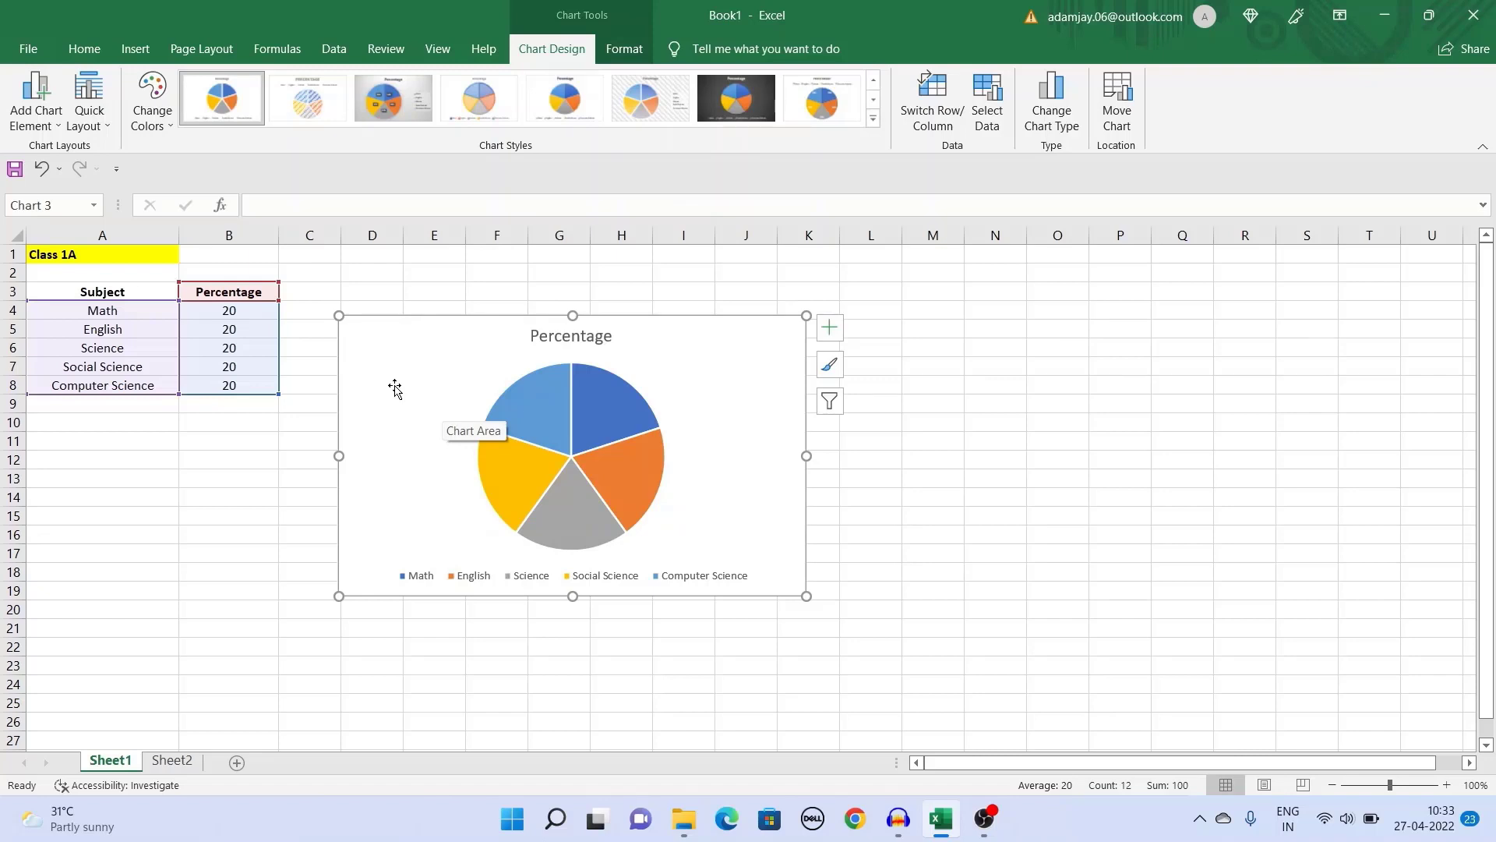
click(616, 403)
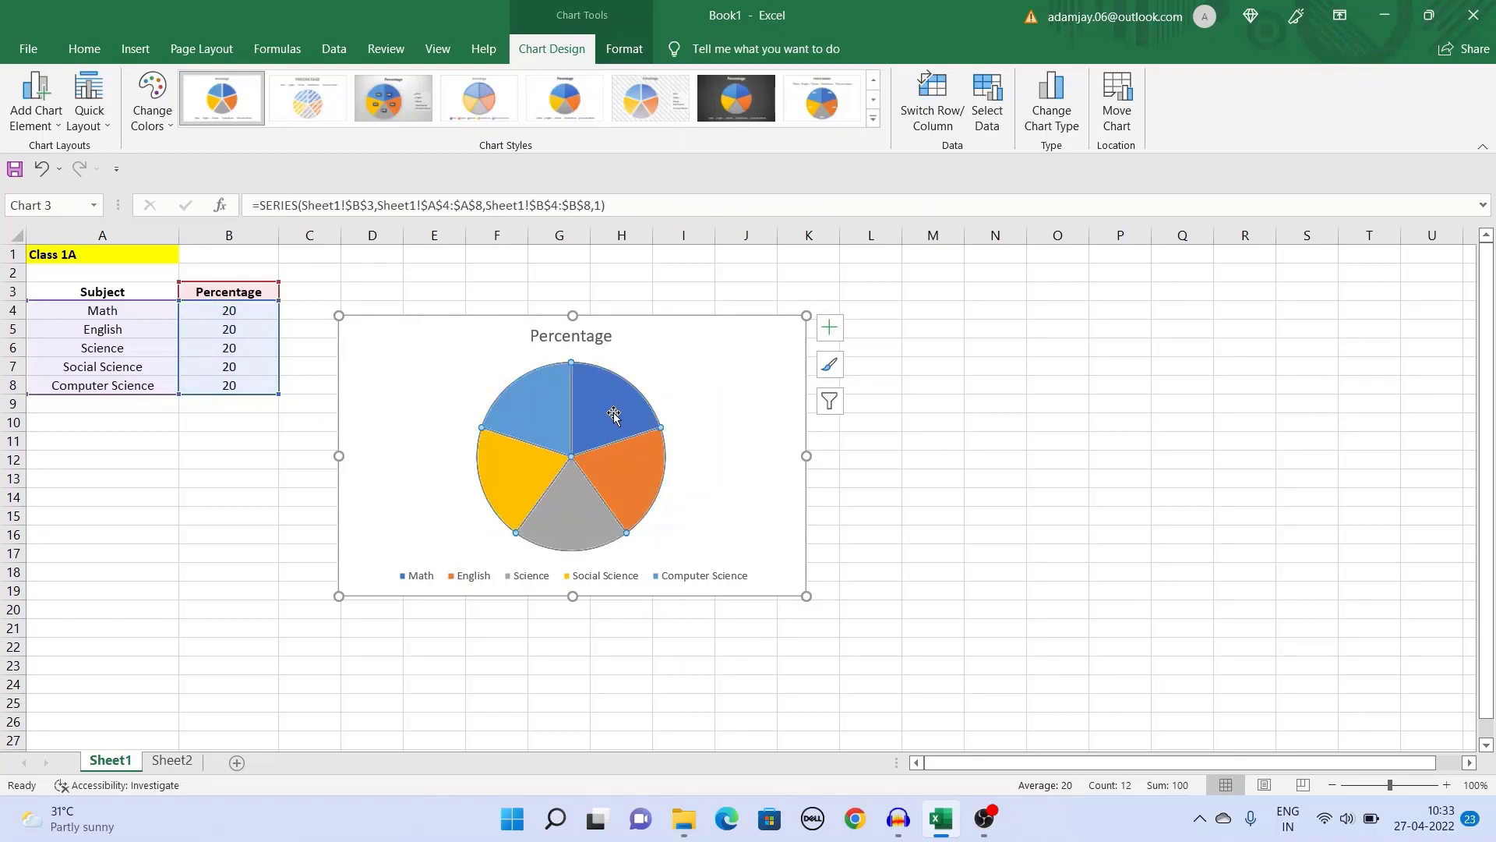
drag(613, 416, 629, 404)
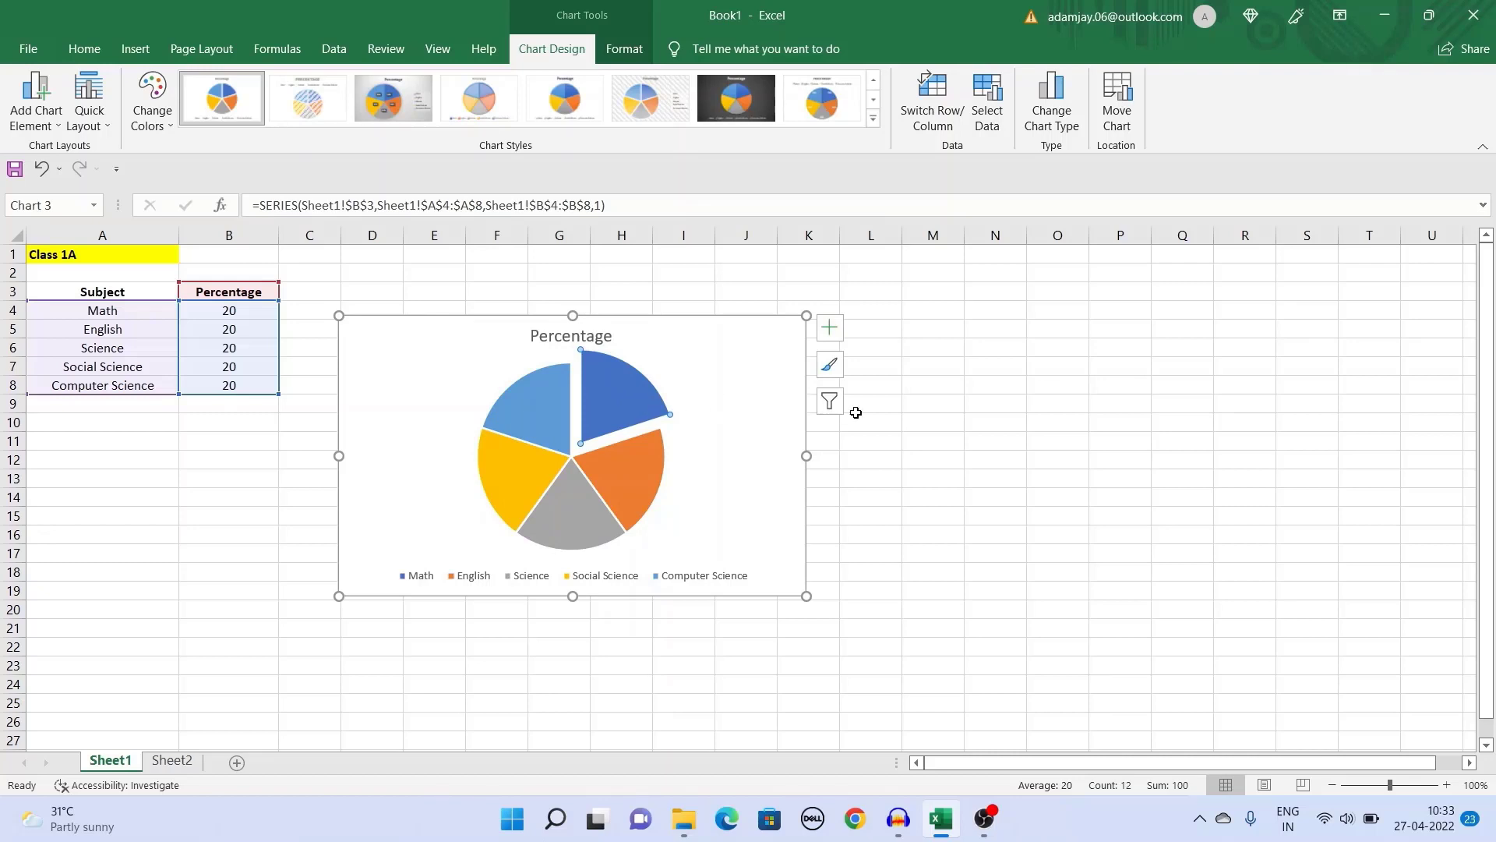
Step: Try data labels on the pie chart, switch them off again, and place the legend to the right of the pie
click(920, 476)
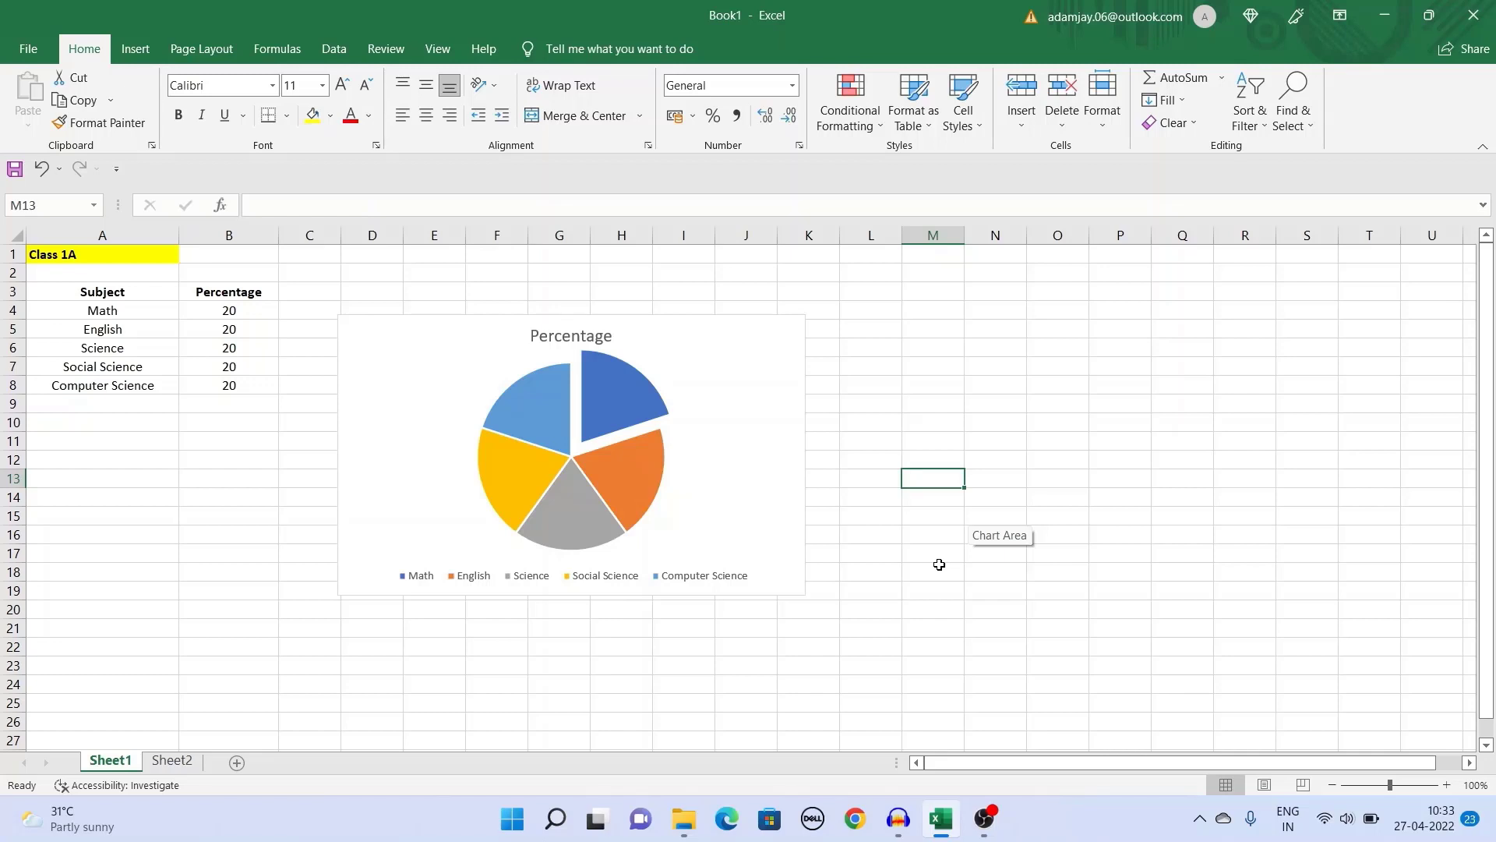
click(766, 429)
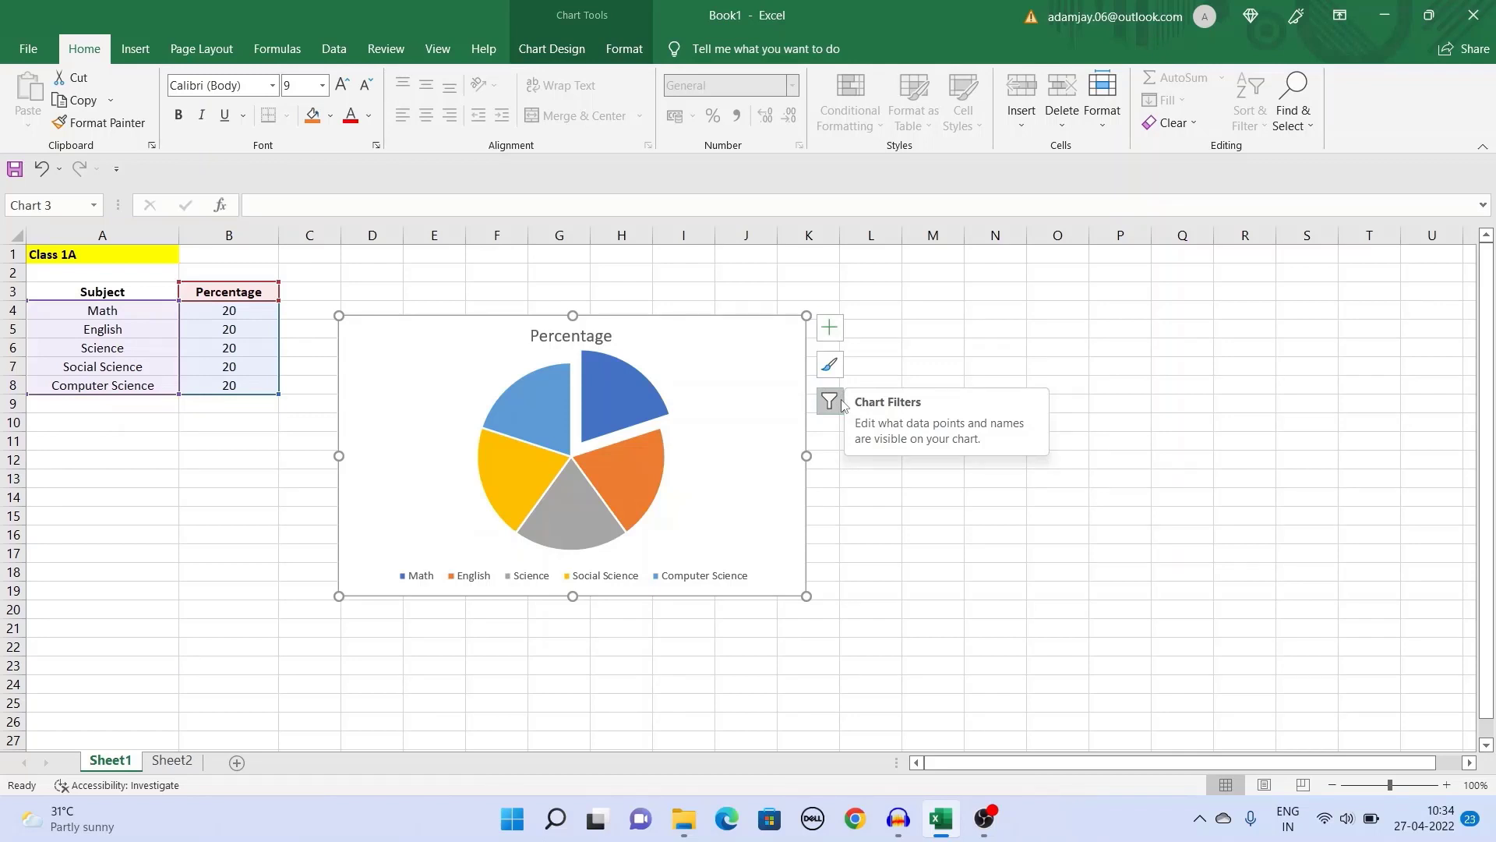
click(839, 337)
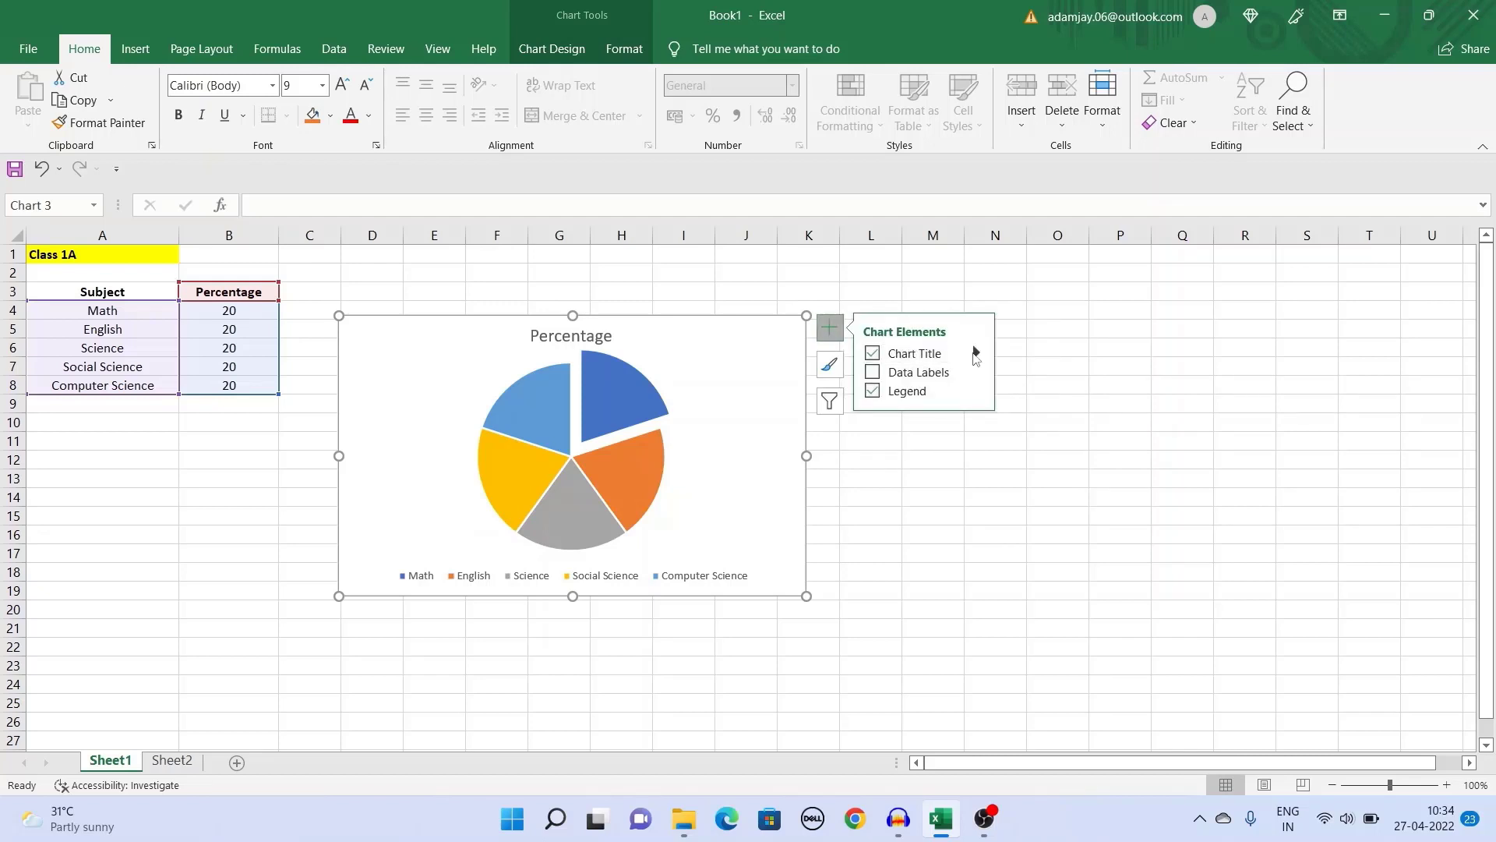
click(976, 354)
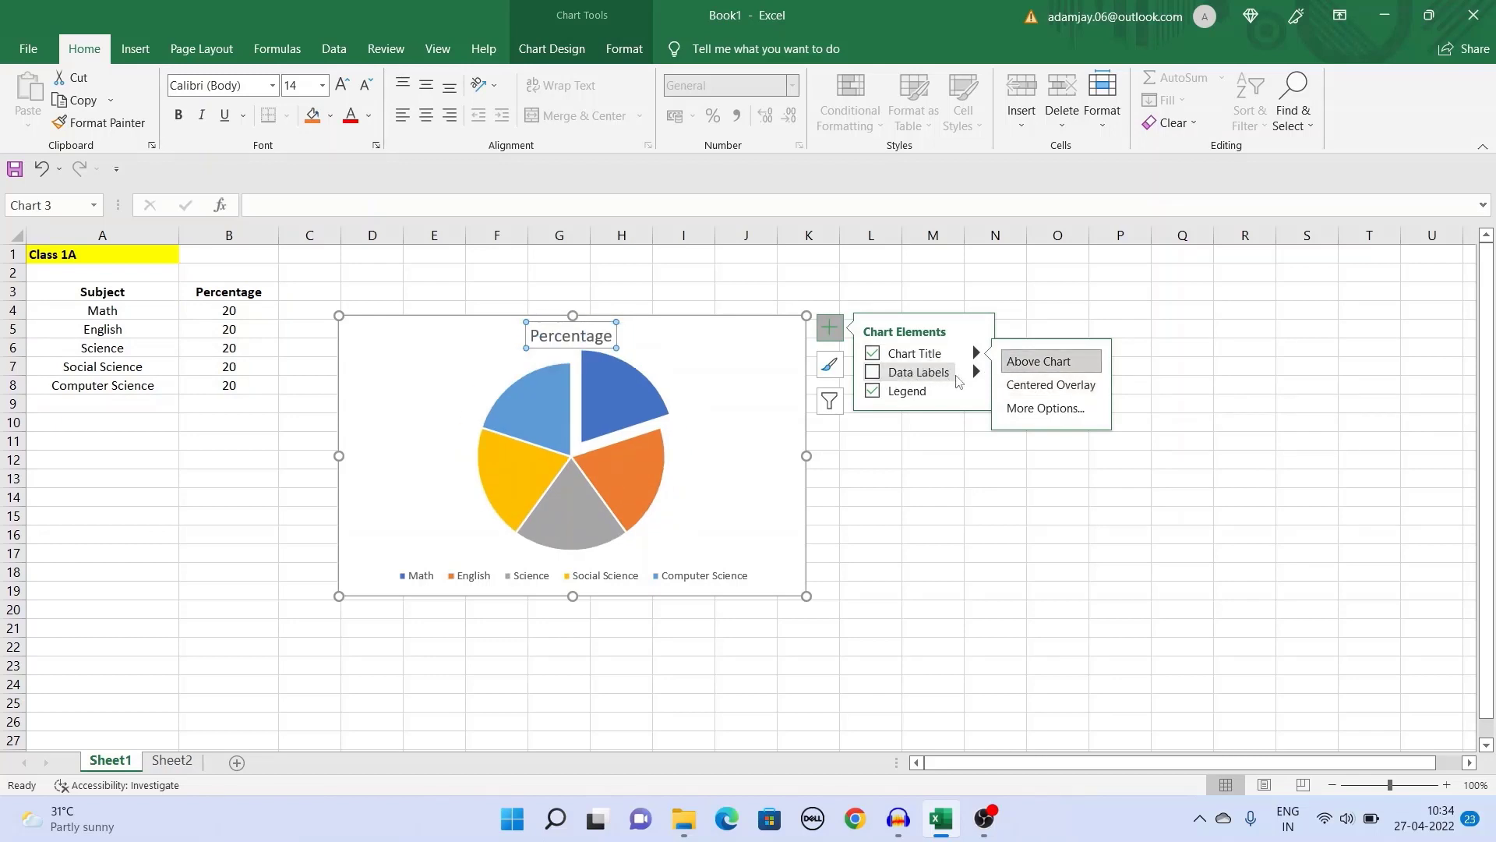
click(976, 372)
click(969, 376)
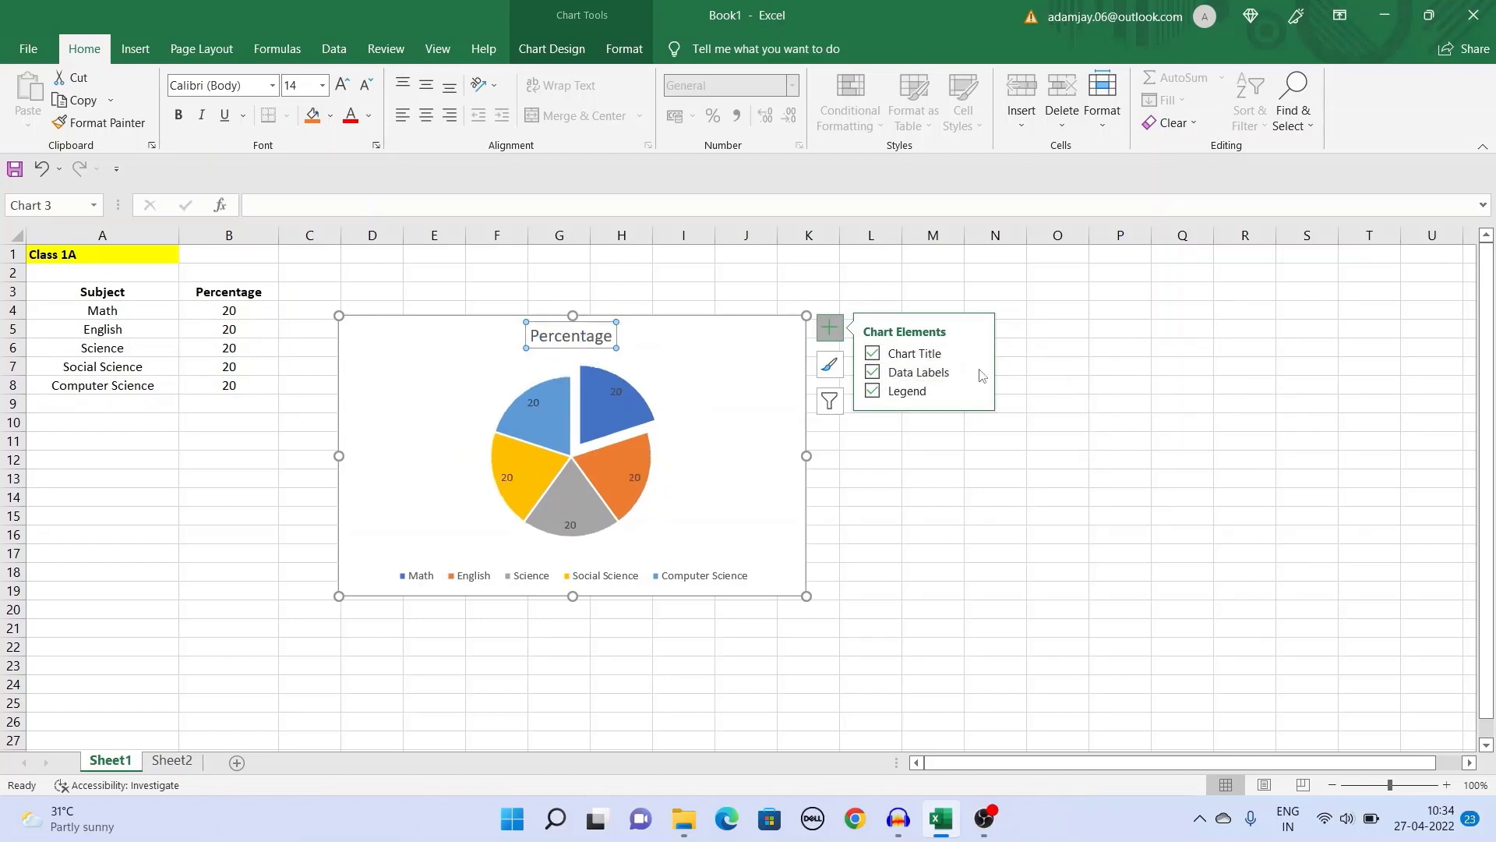
click(976, 372)
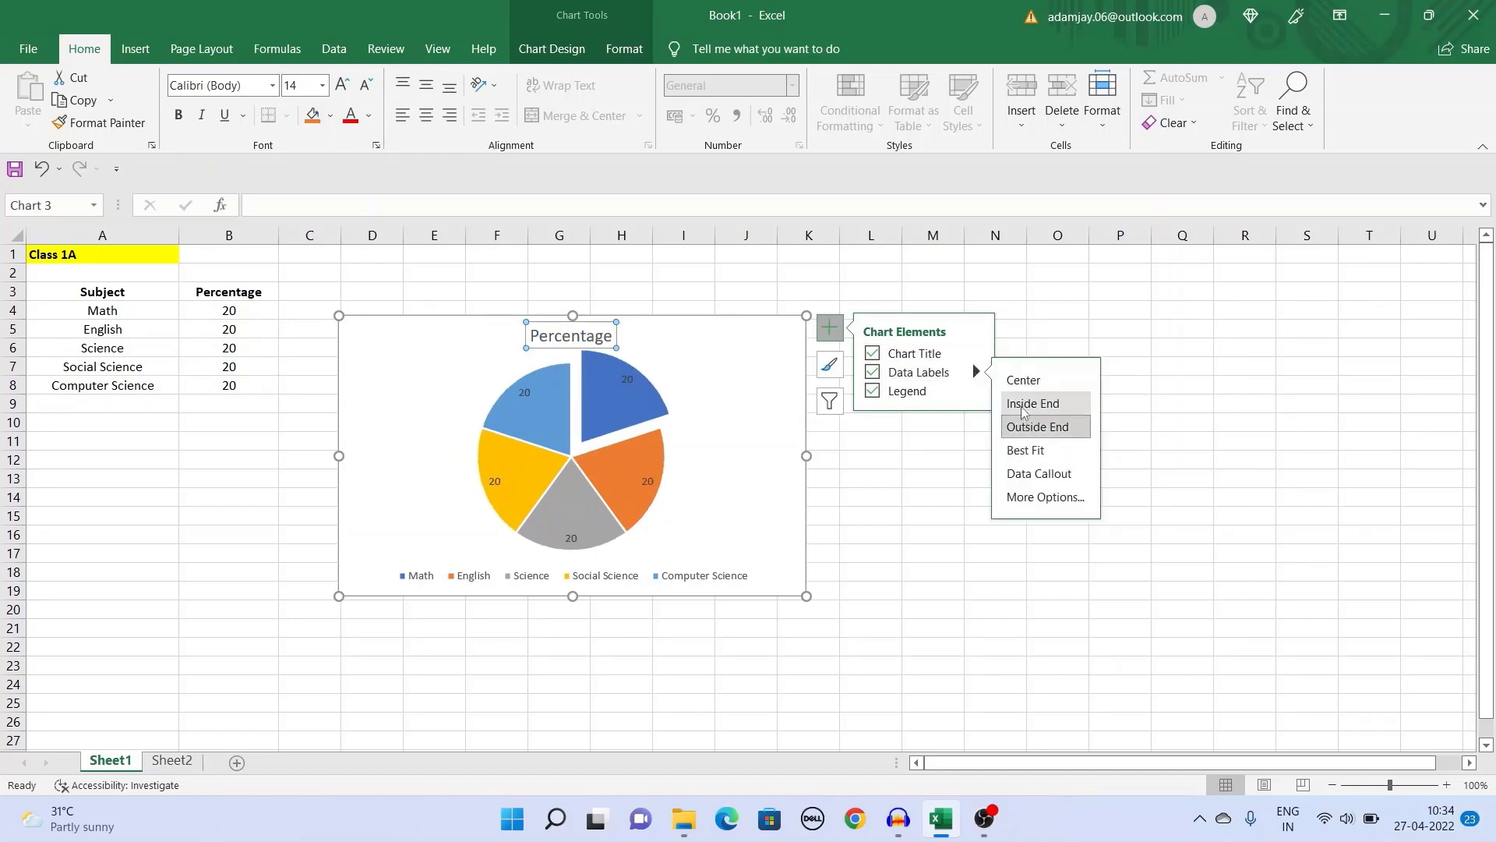
click(875, 374)
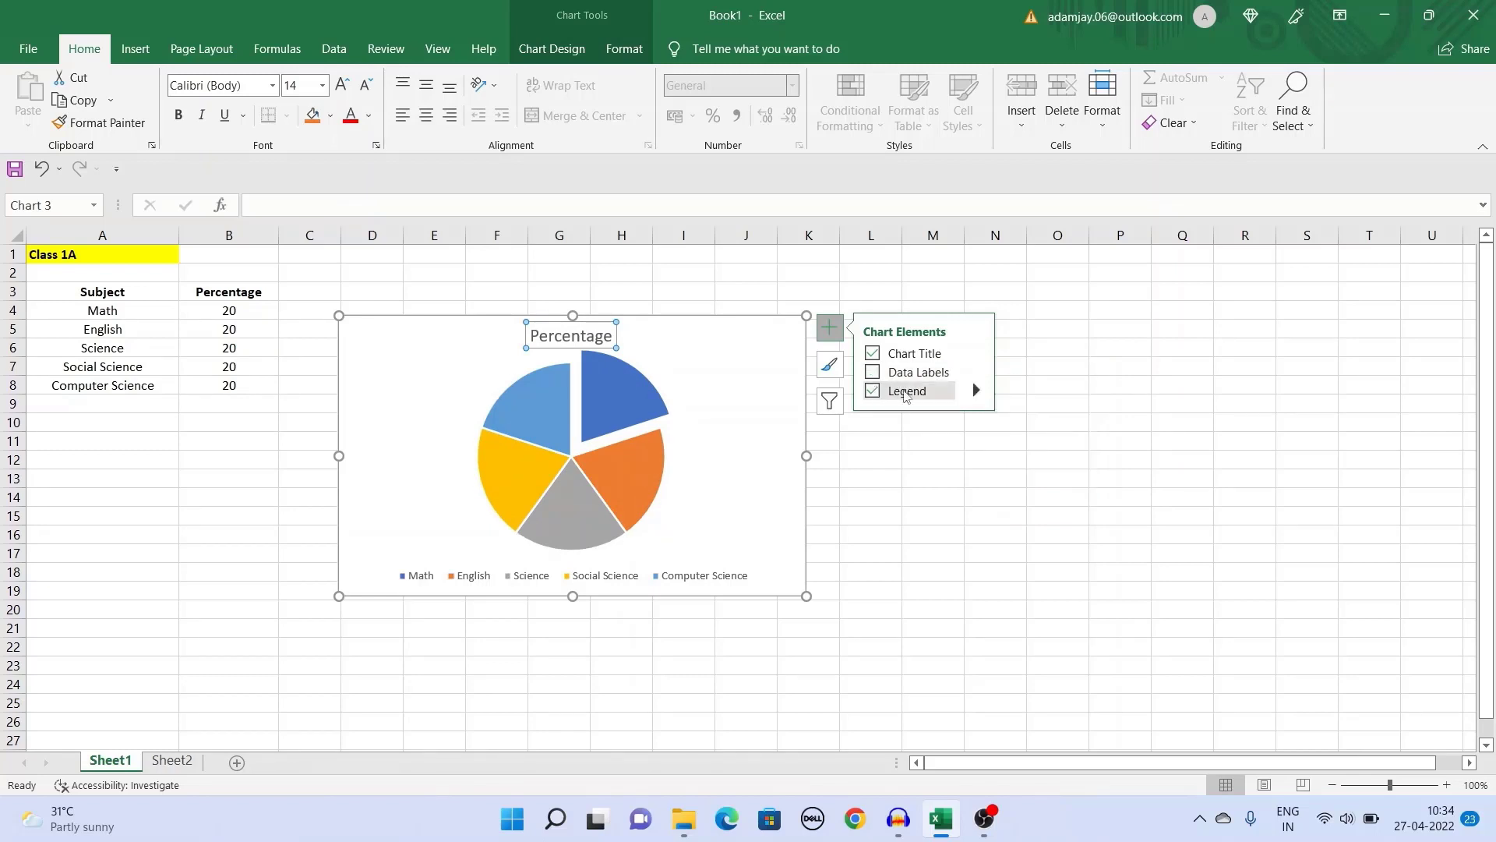
click(976, 391)
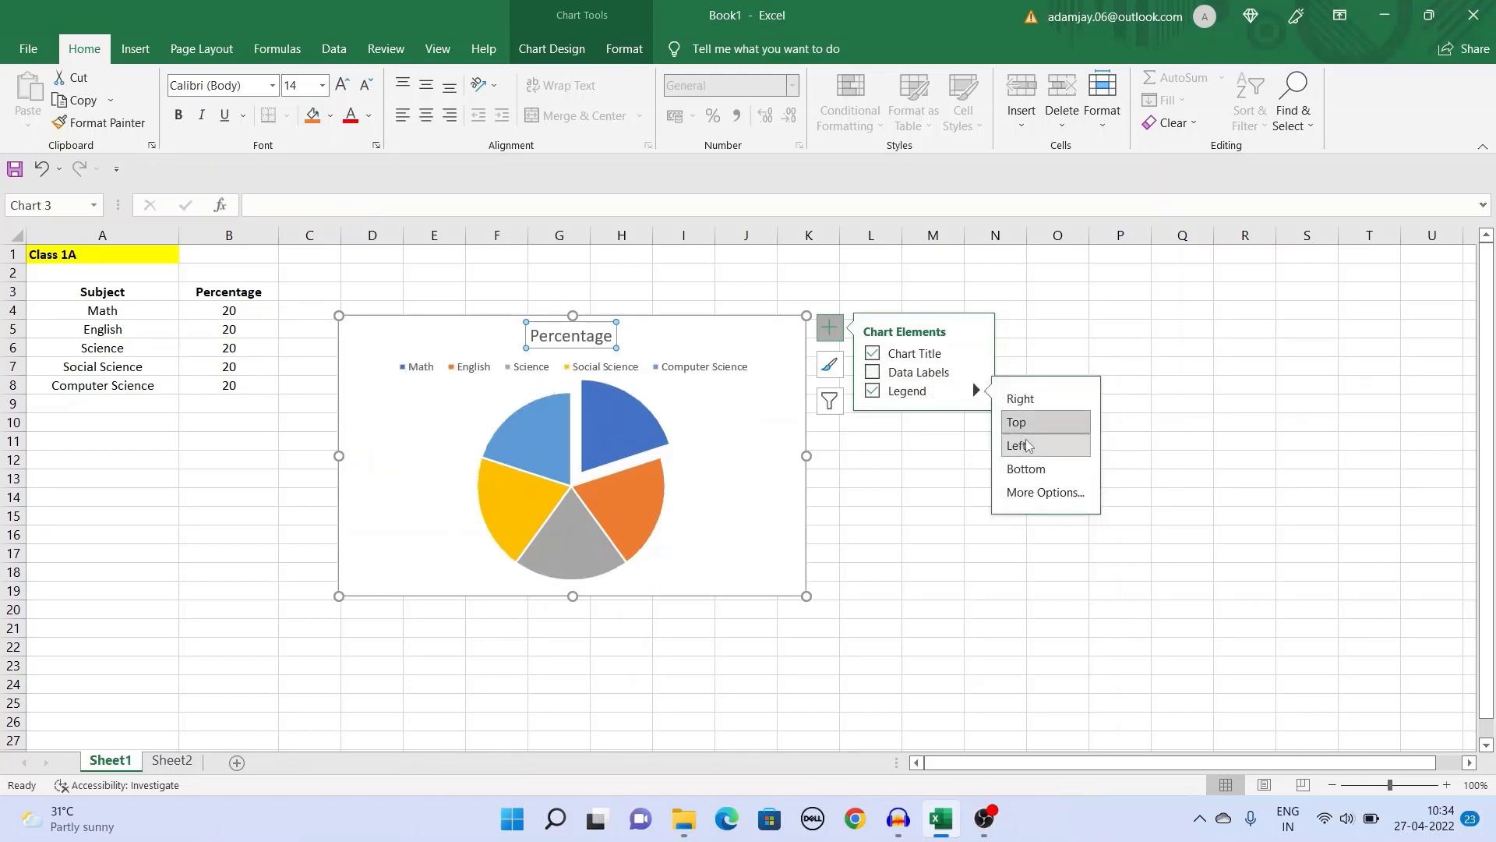
Step: Apply a gradient fill to the pie chart's title and close the title formatting options
click(976, 354)
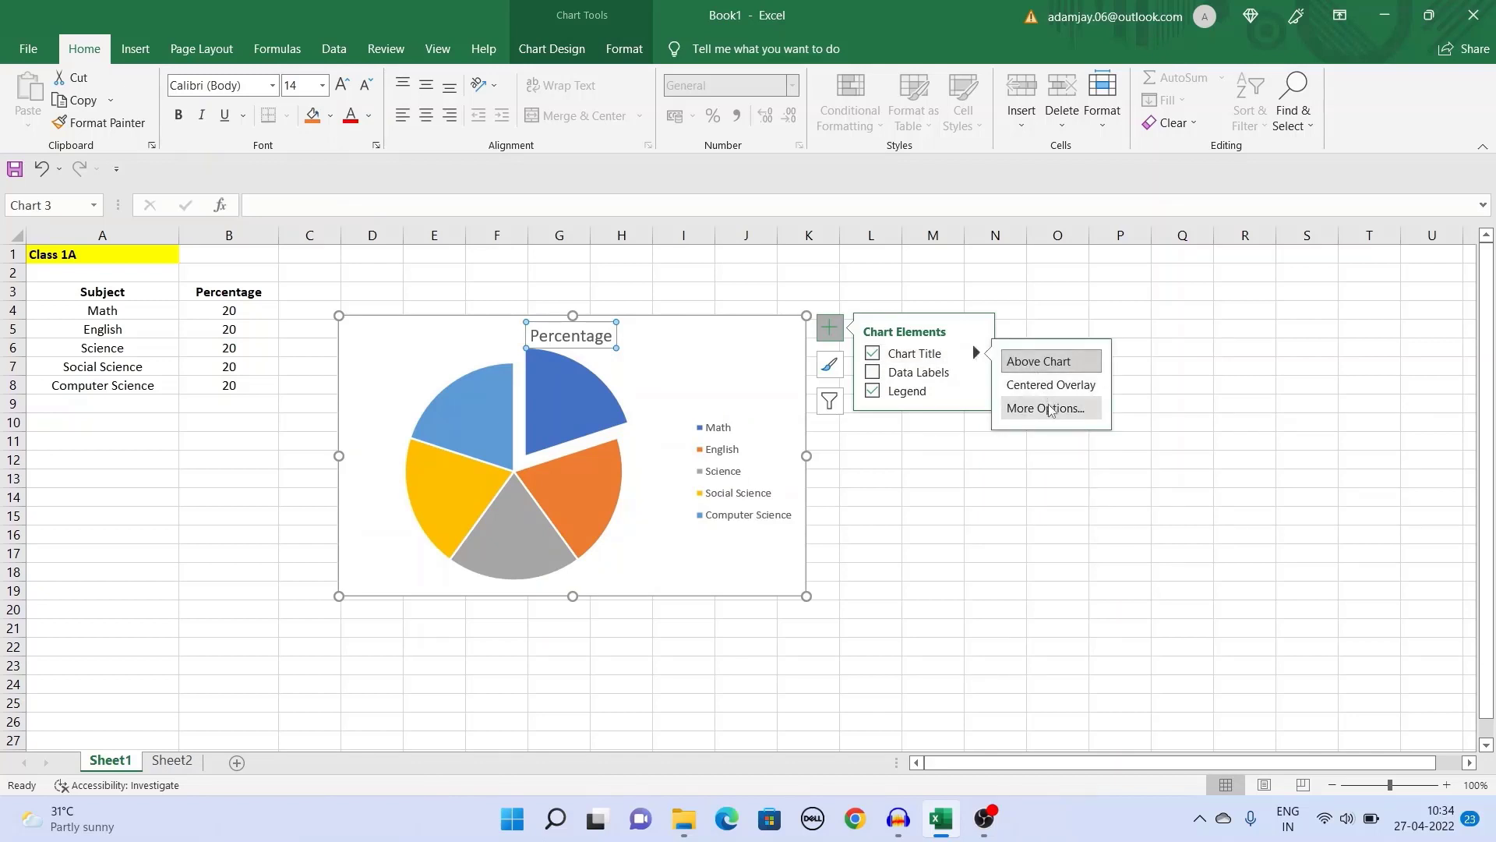
click(1049, 408)
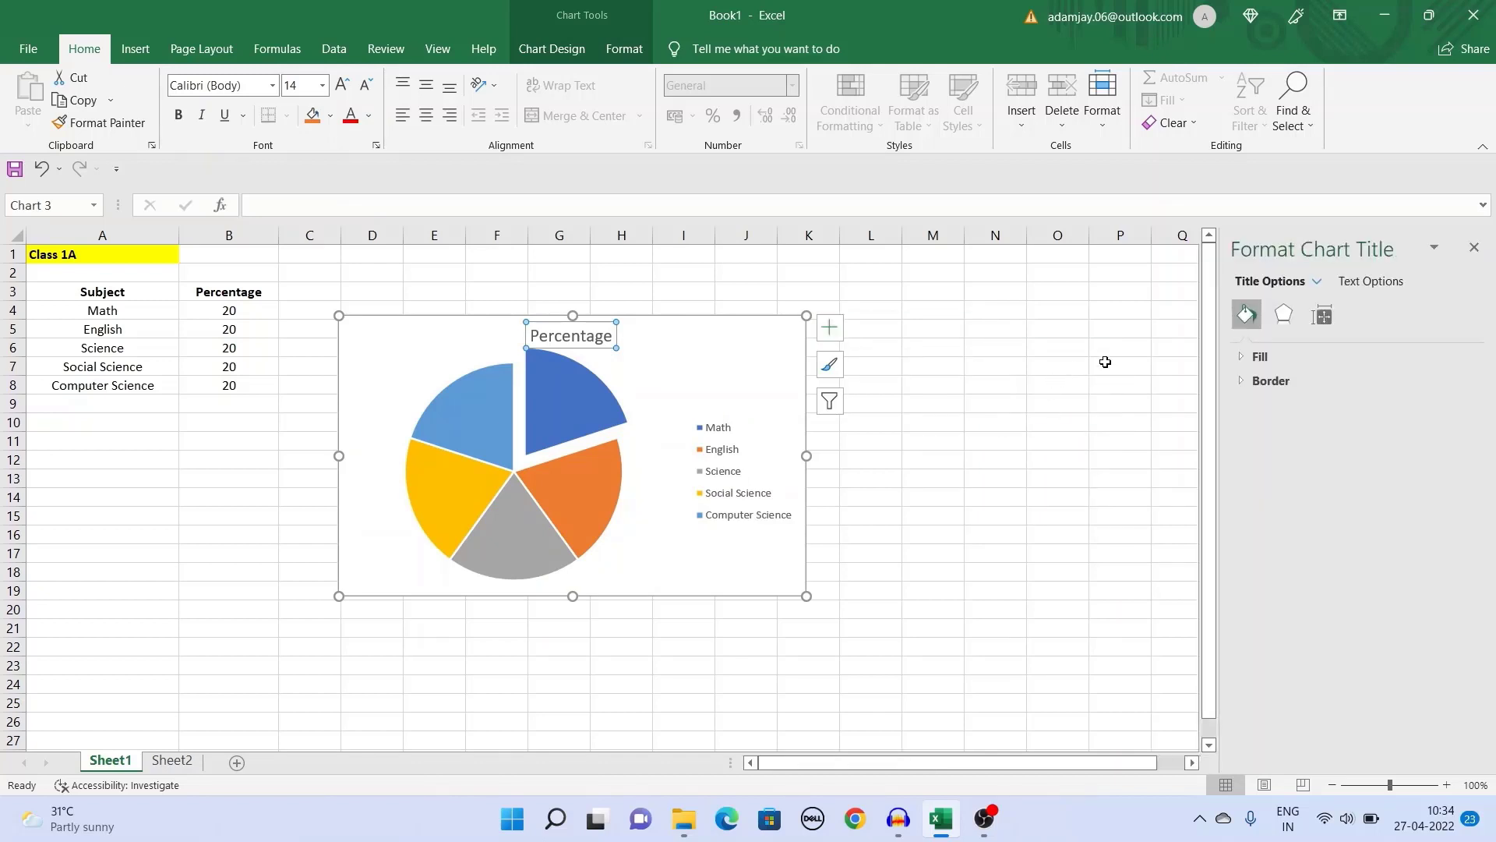
click(1258, 357)
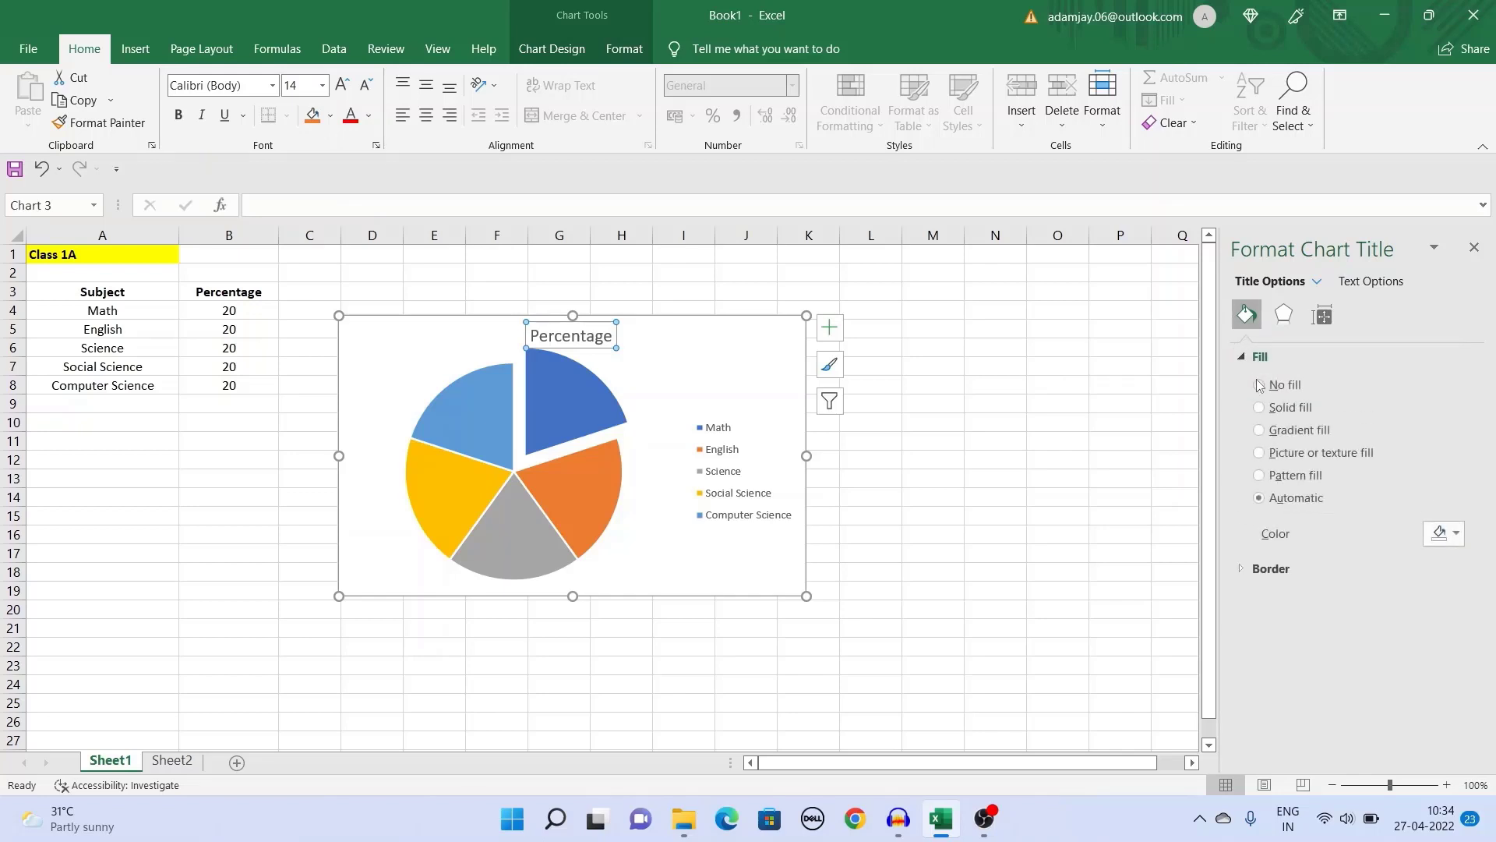
click(1261, 430)
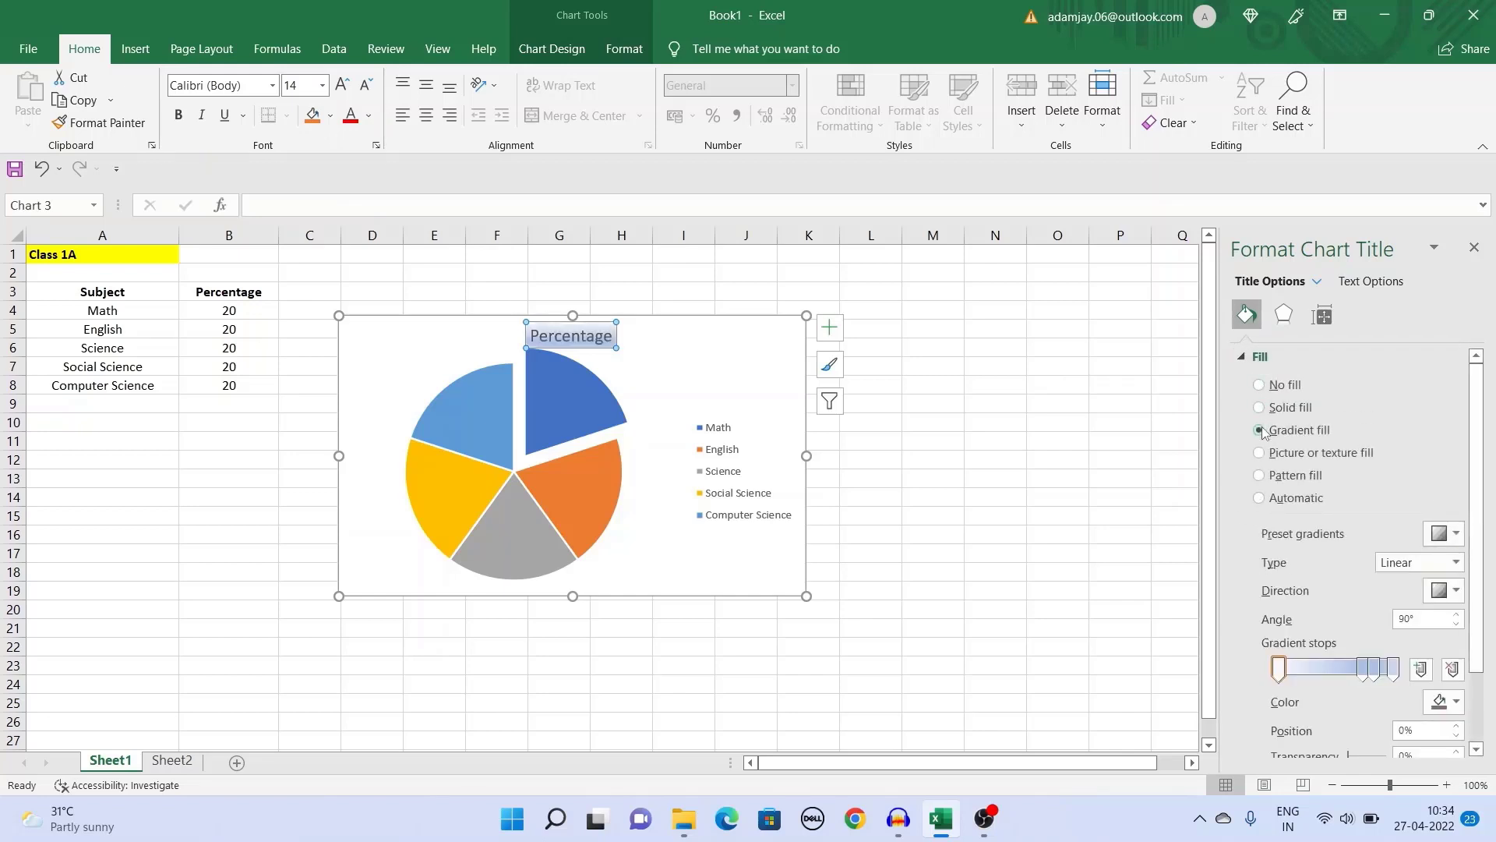
click(1255, 356)
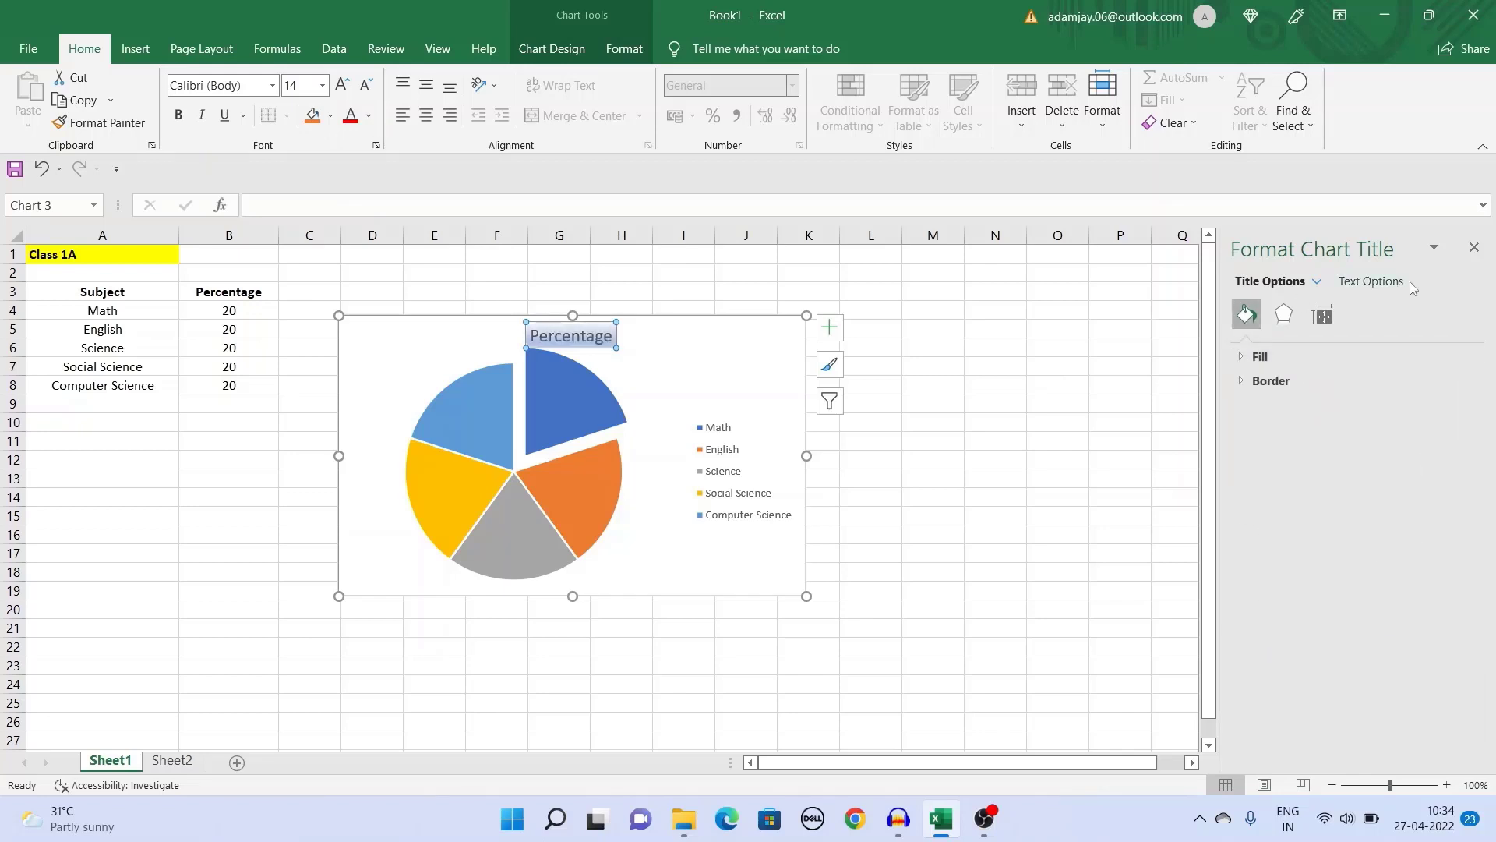
click(1474, 248)
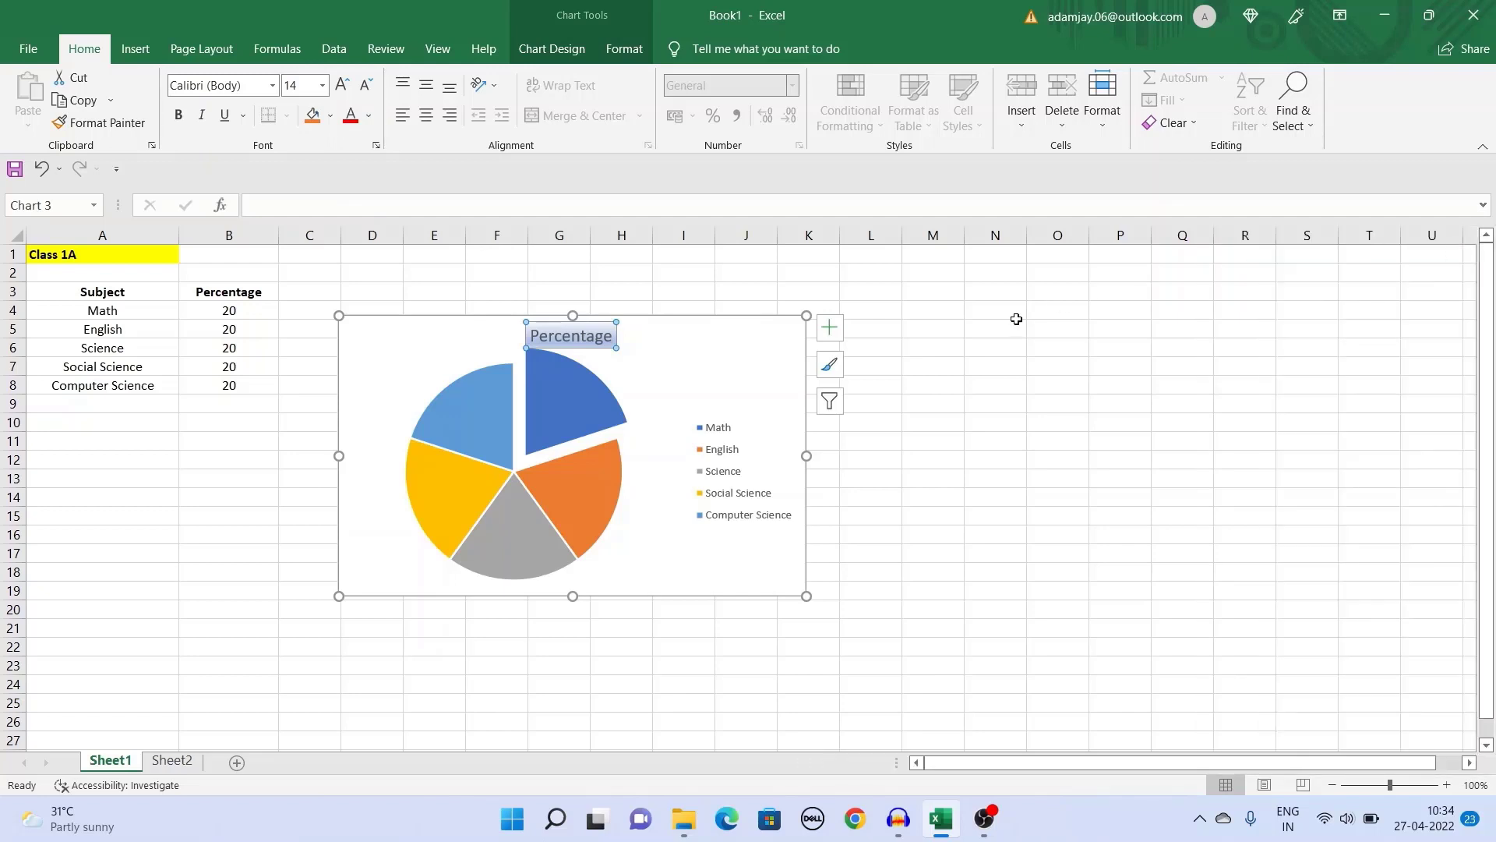
Step: Apply chart Style 8 and the Colorful Palette 2 colors to the pie chart
click(830, 366)
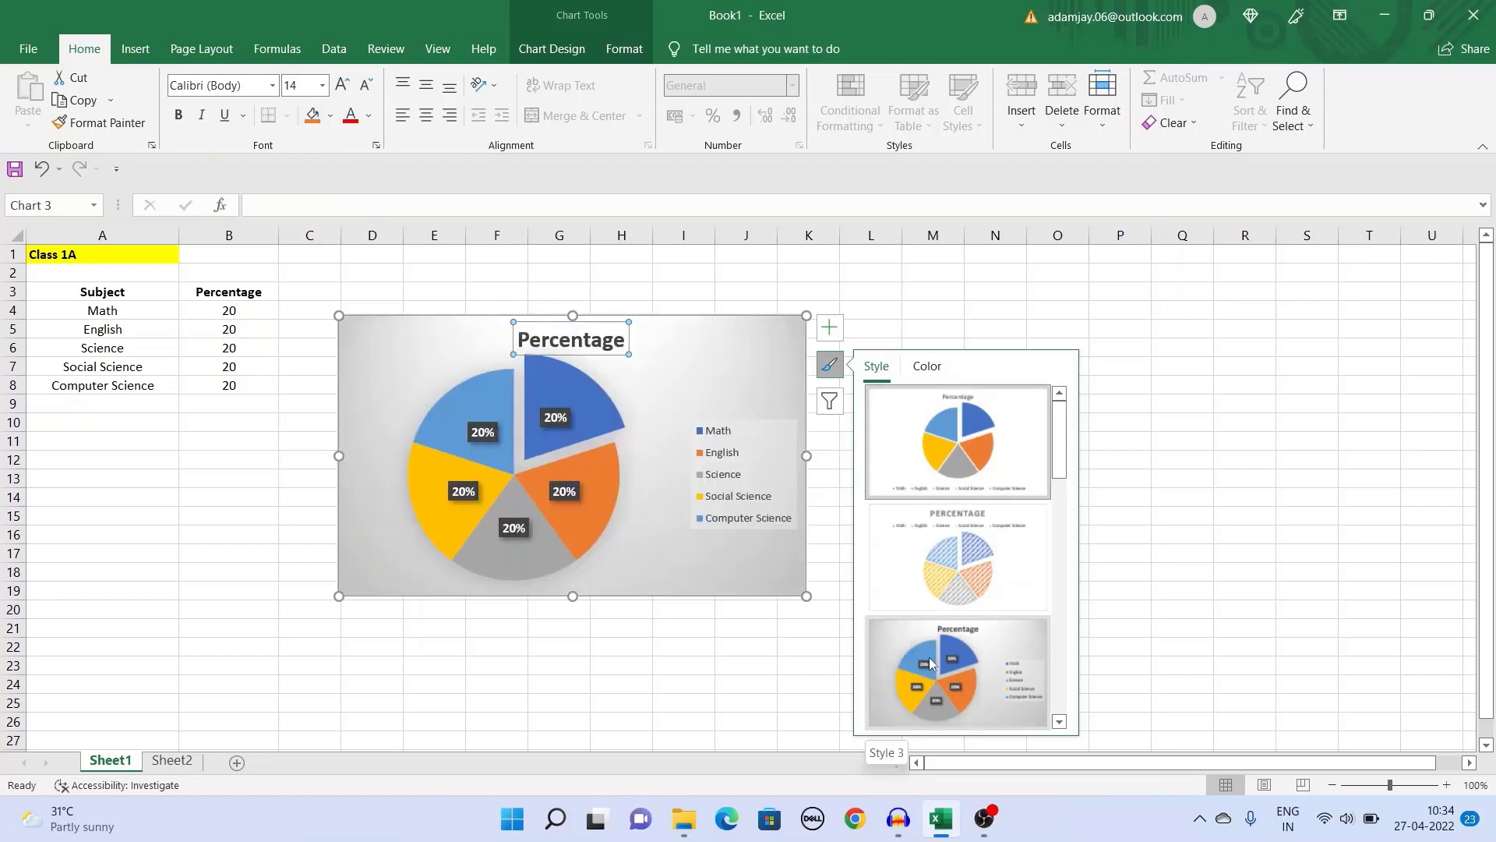
scroll(929, 657, down, 5)
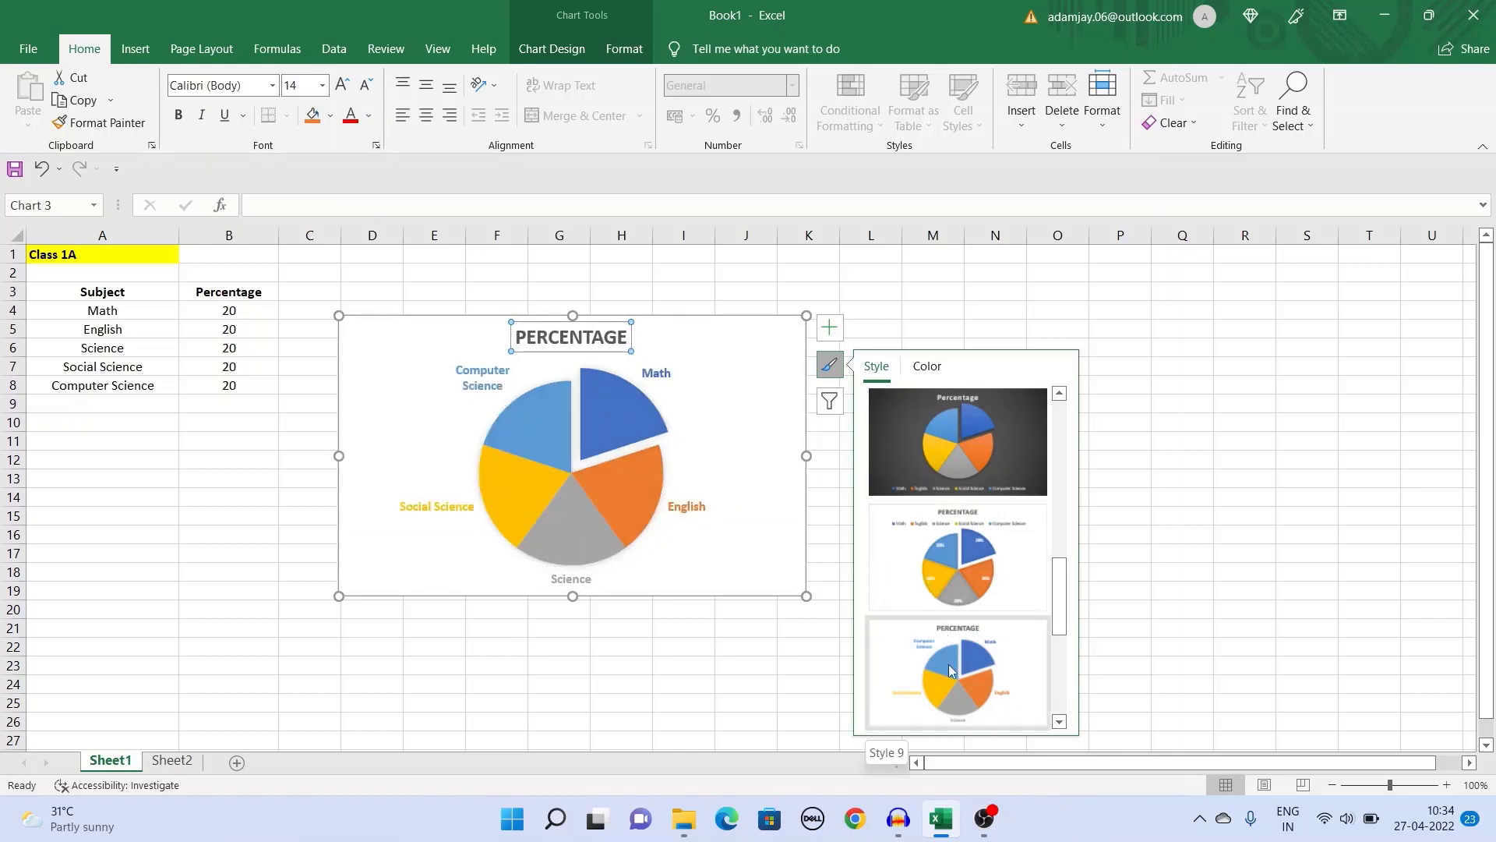
click(921, 592)
click(920, 372)
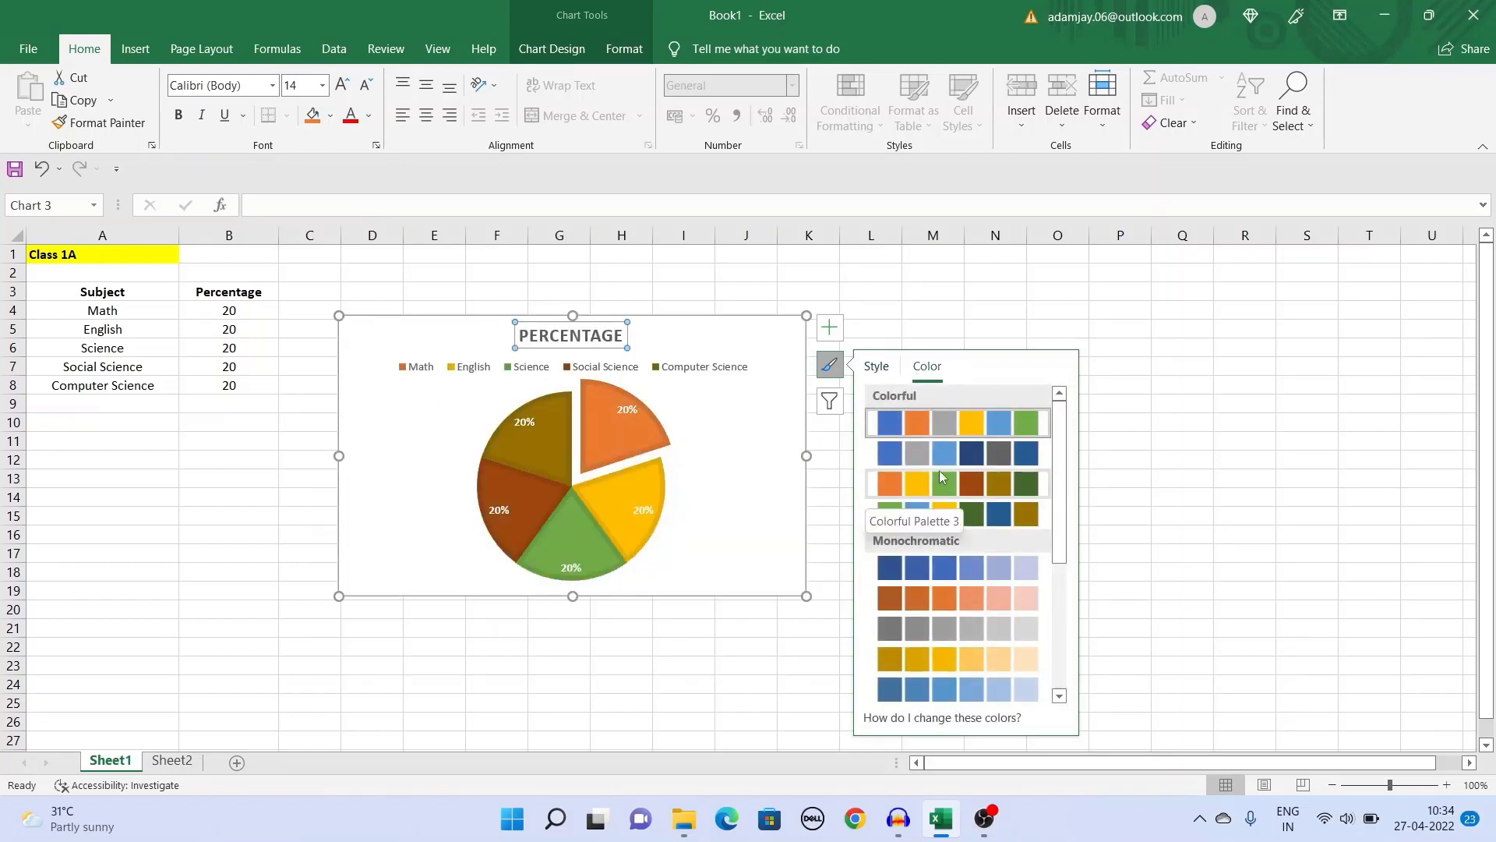
click(940, 461)
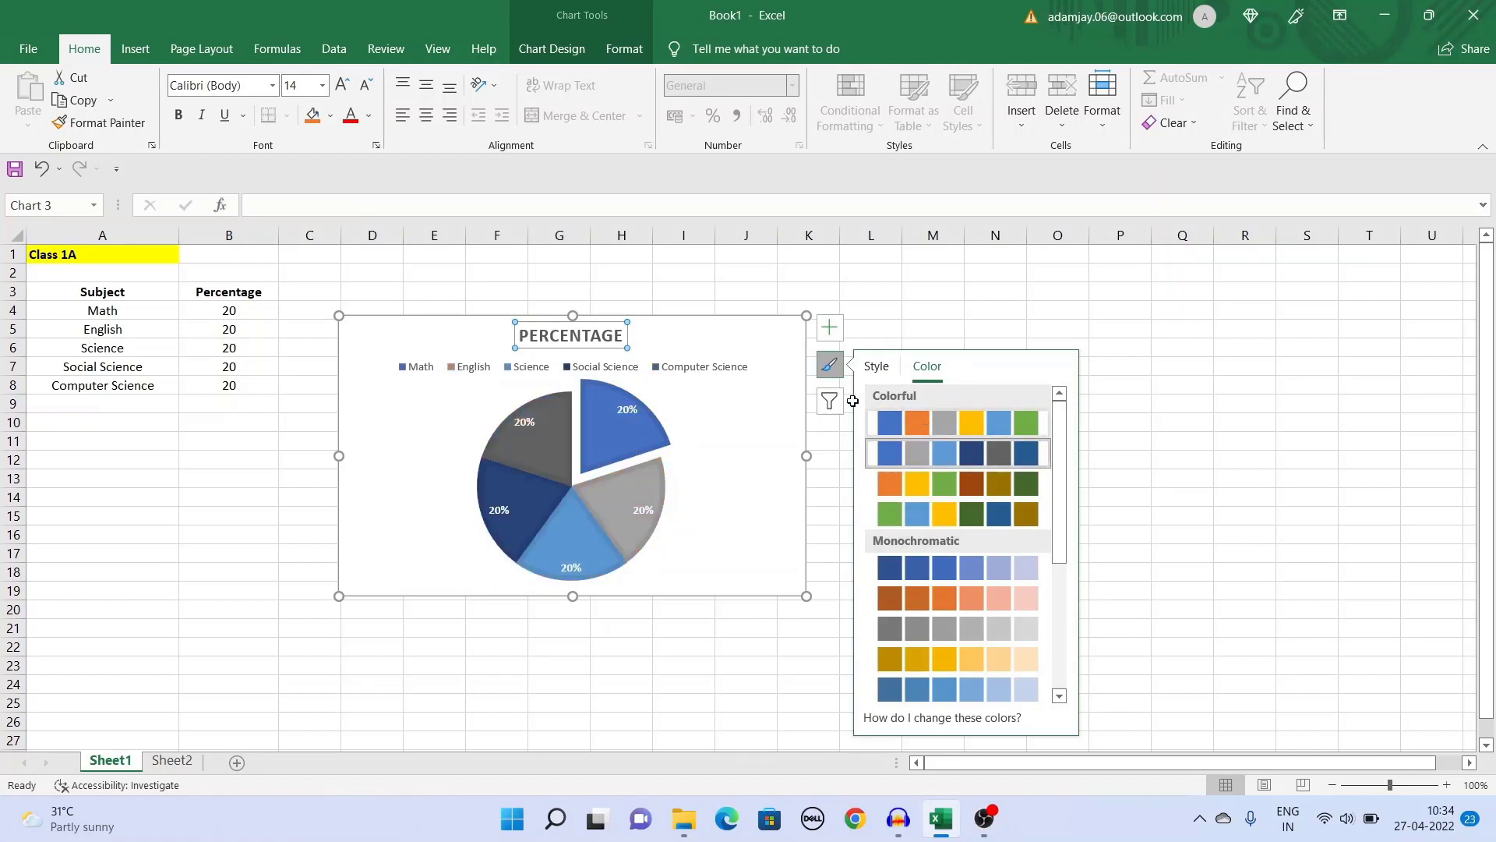
scroll(999, 566, down, 2)
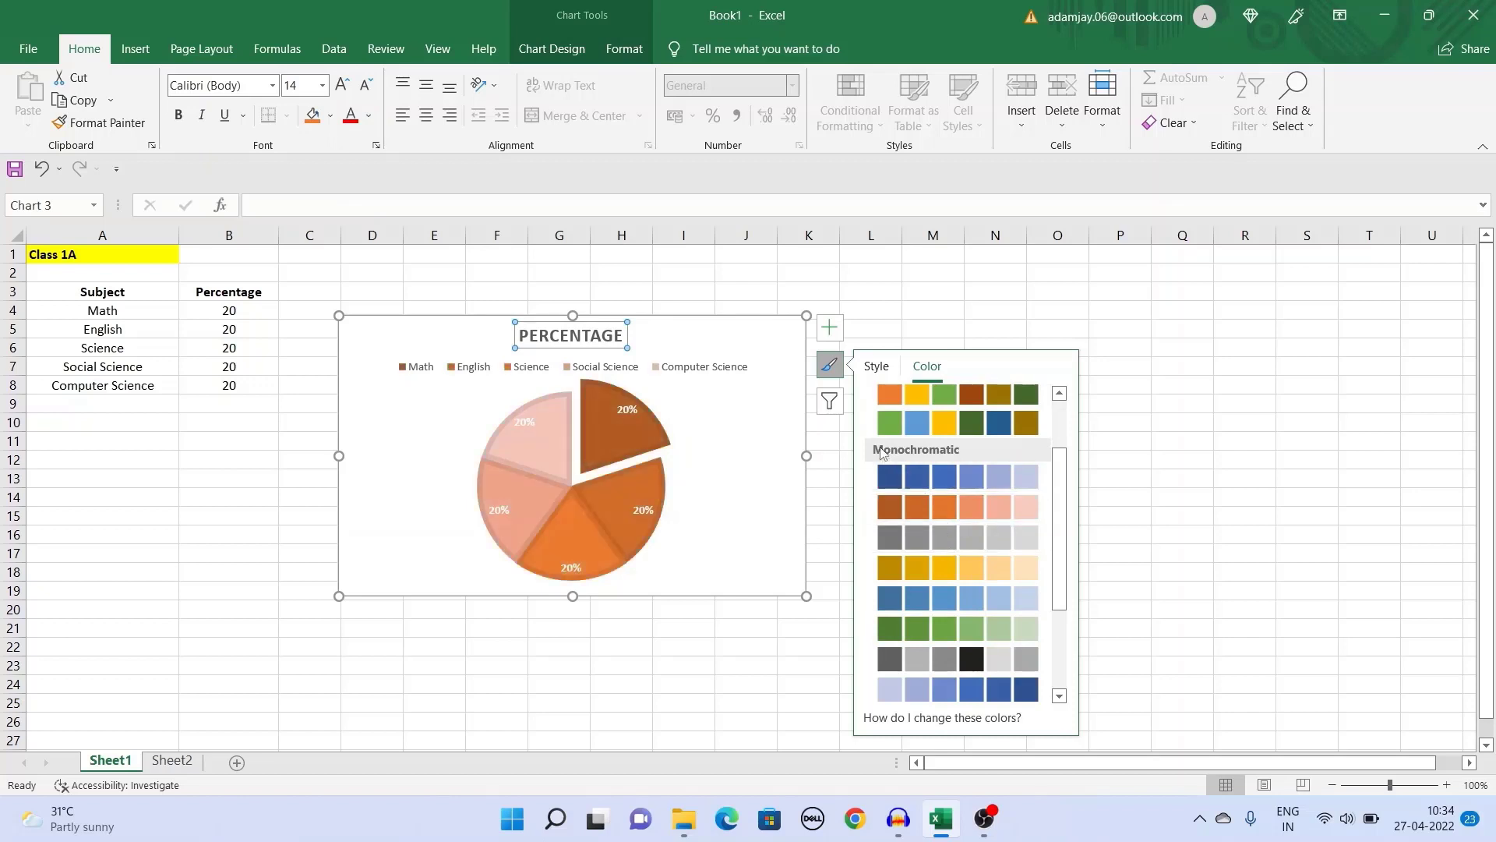
Step: Filter the English and Social Science categories out of the pie chart and deselect the chart
click(831, 402)
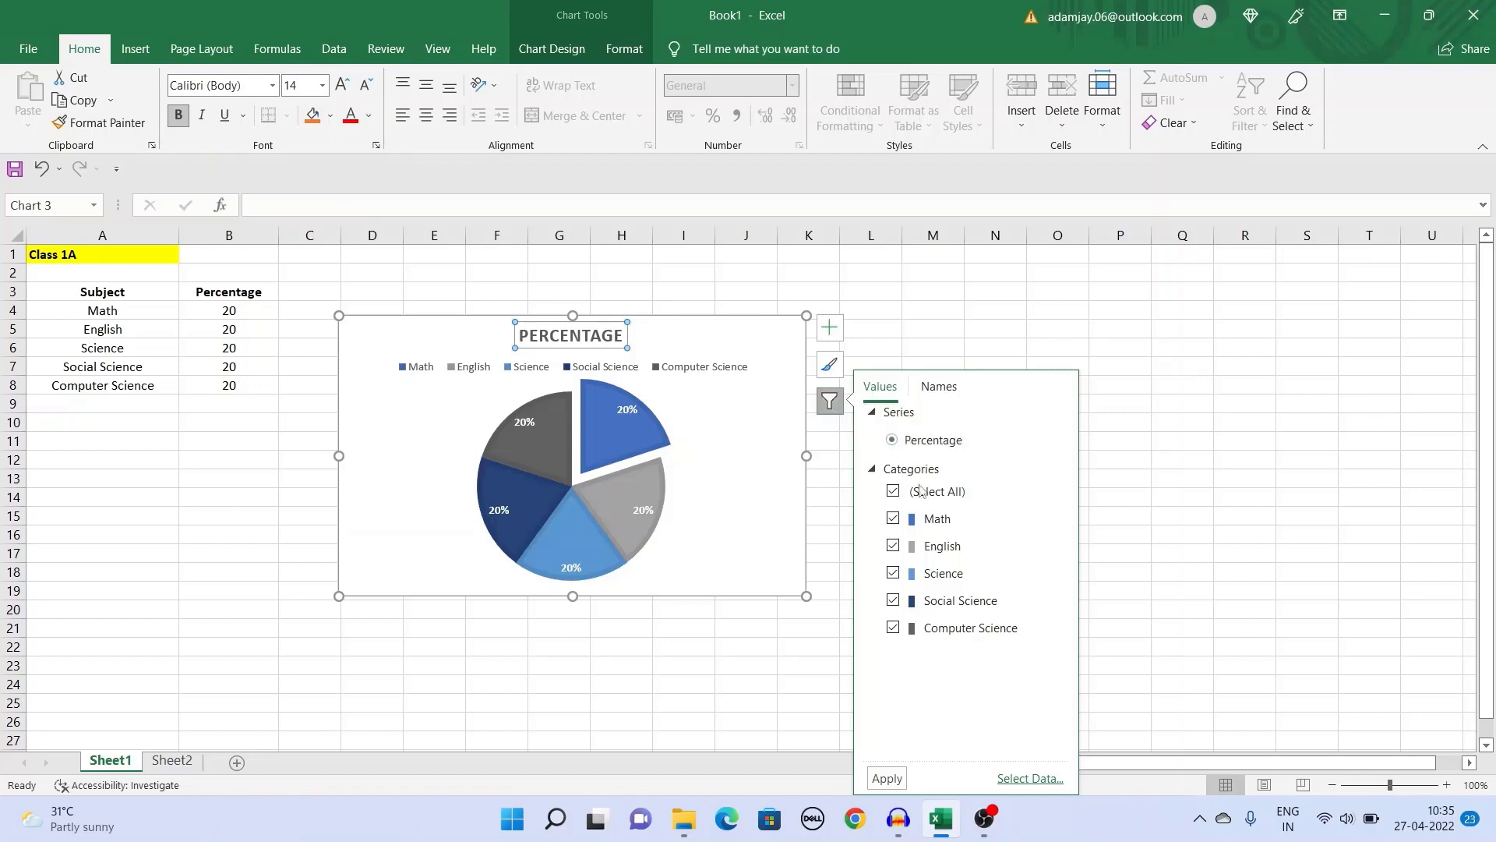
click(894, 546)
click(894, 601)
click(886, 778)
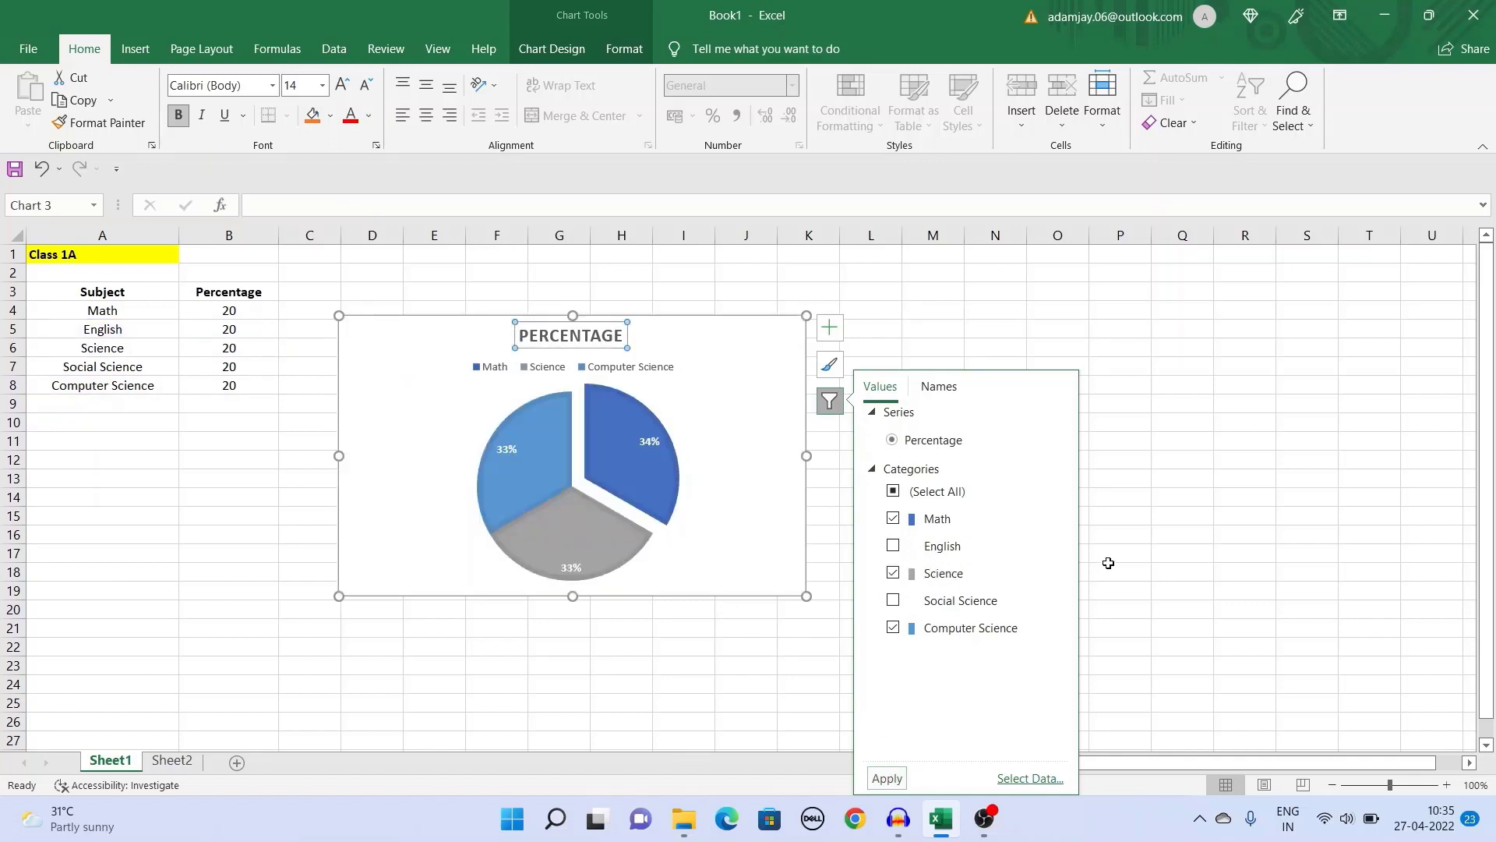
click(1108, 563)
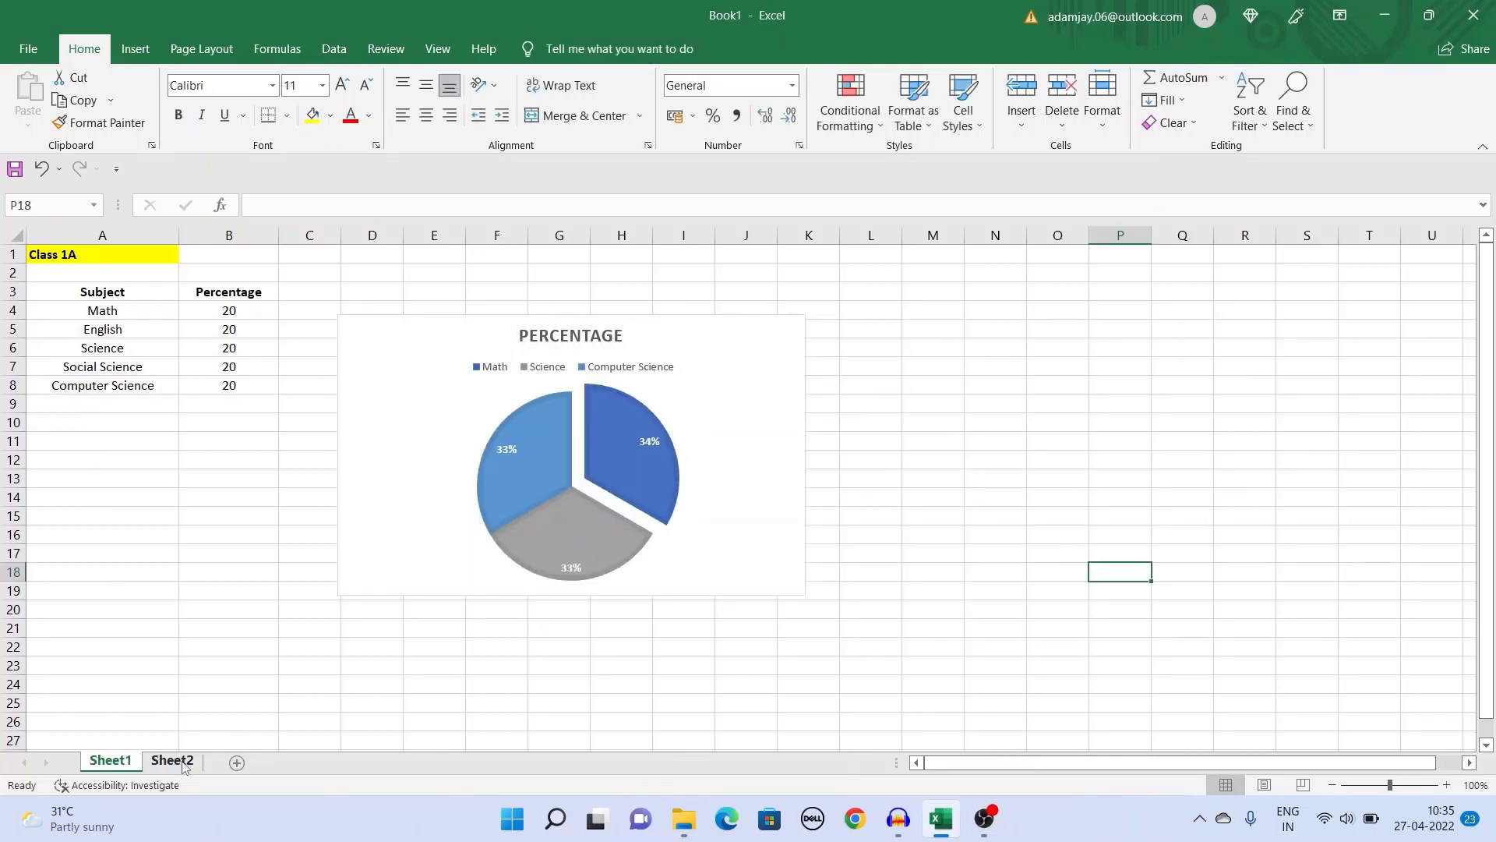
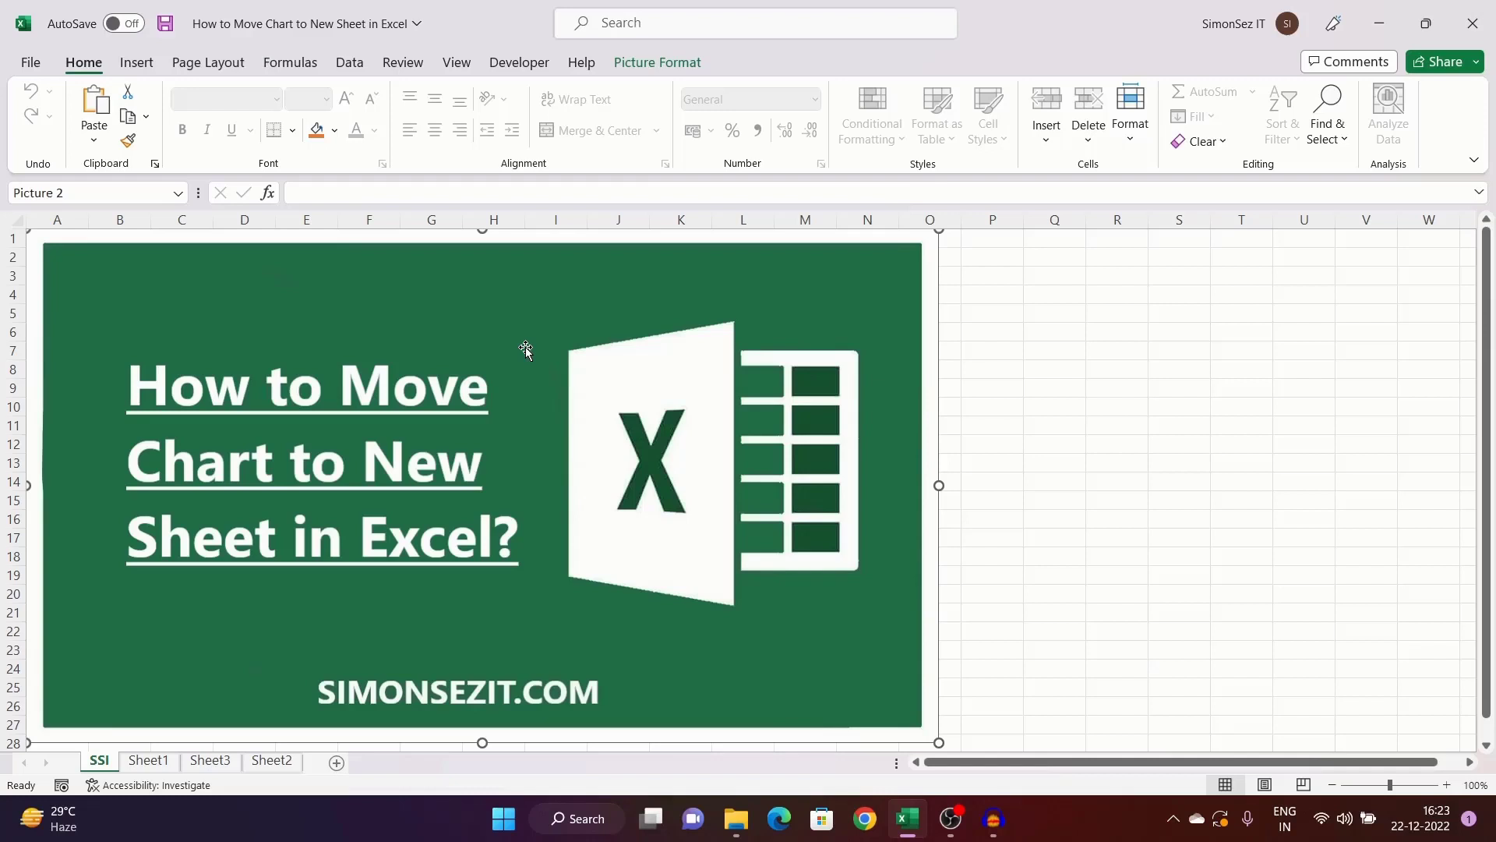
Step: On Sheet1 of the How to Move Chart to New Sheet in Excel workbook, enlarge the population column chart to about column P, row 27
click(148, 761)
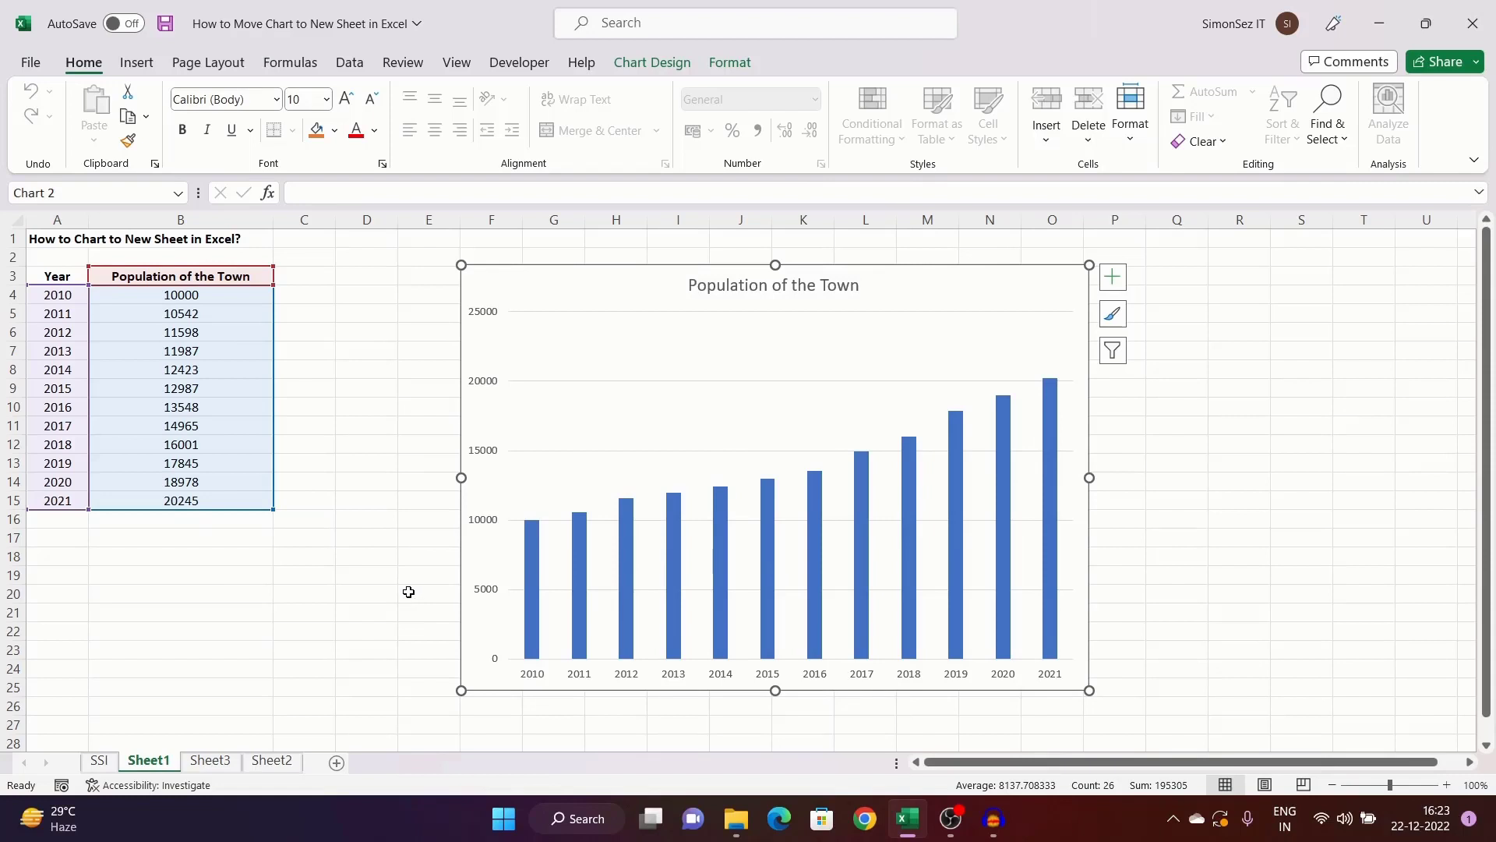
click(691, 343)
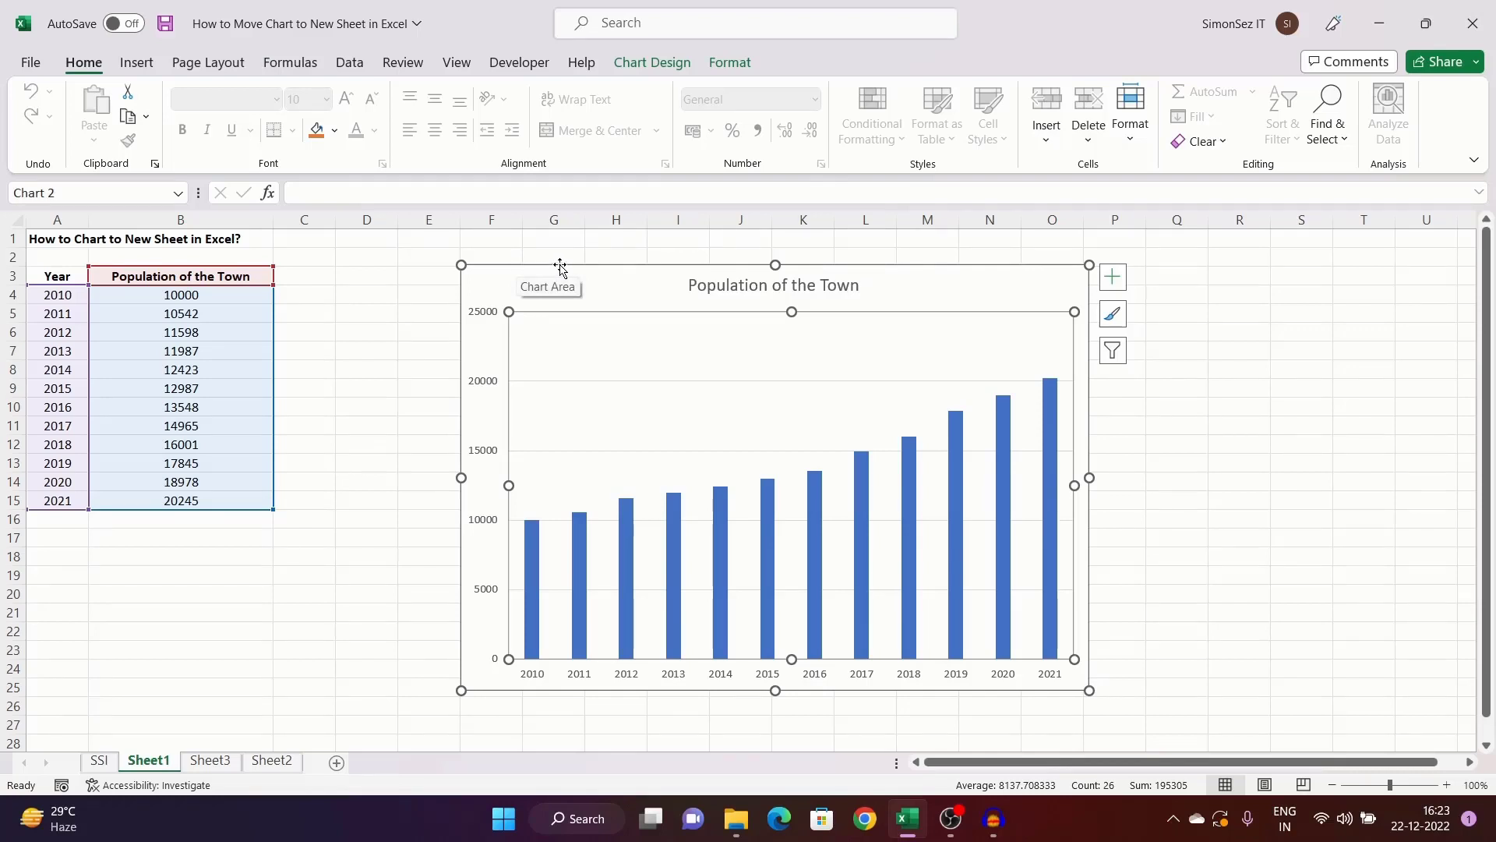
mouse_move(561, 267)
mouse_down()
mouse_move(559, 294)
mouse_move(559, 267)
mouse_up()
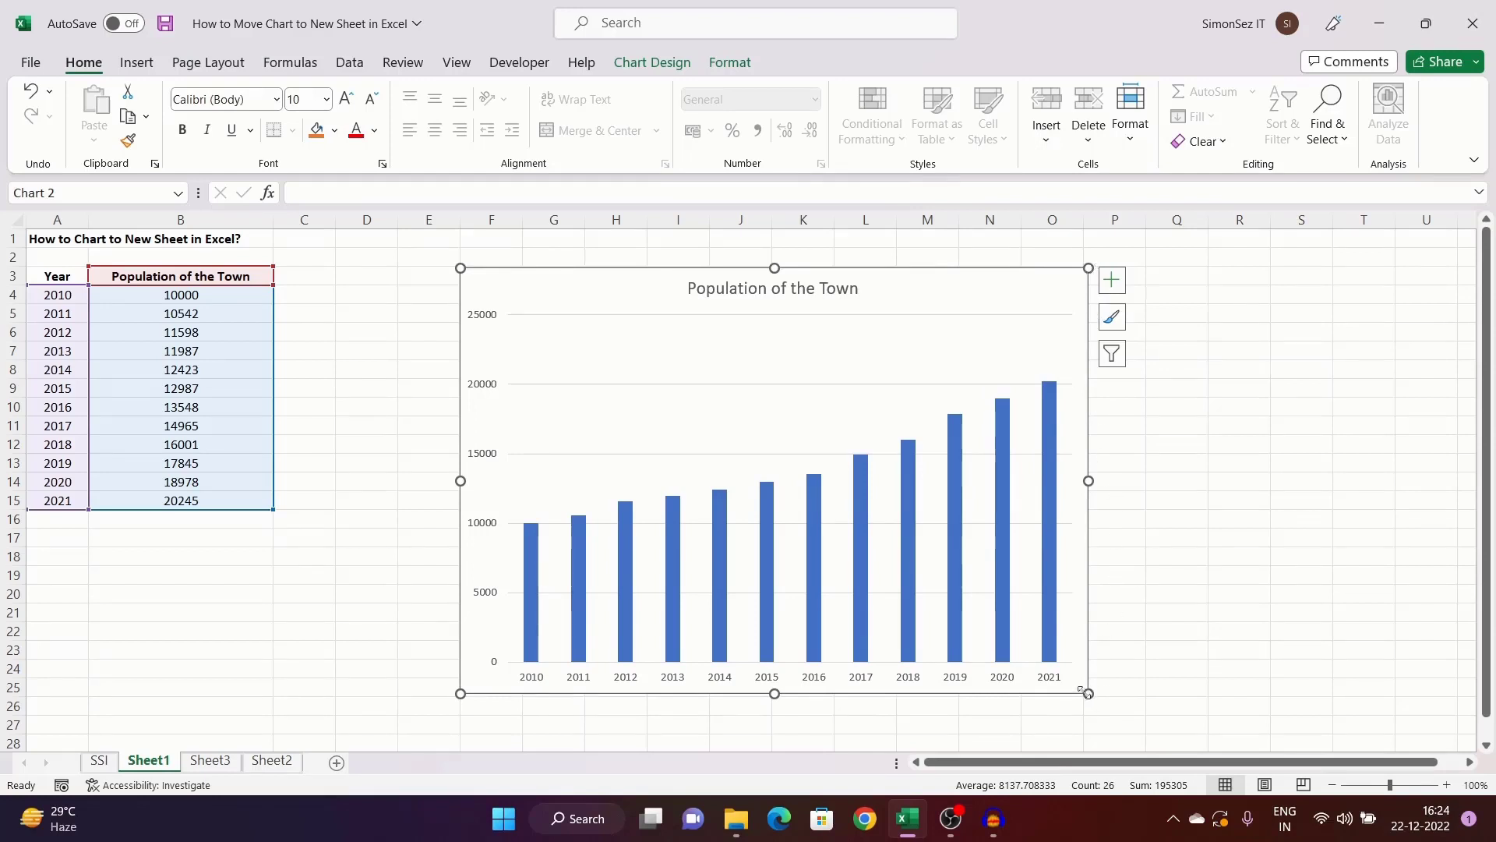
drag(1090, 694, 1151, 734)
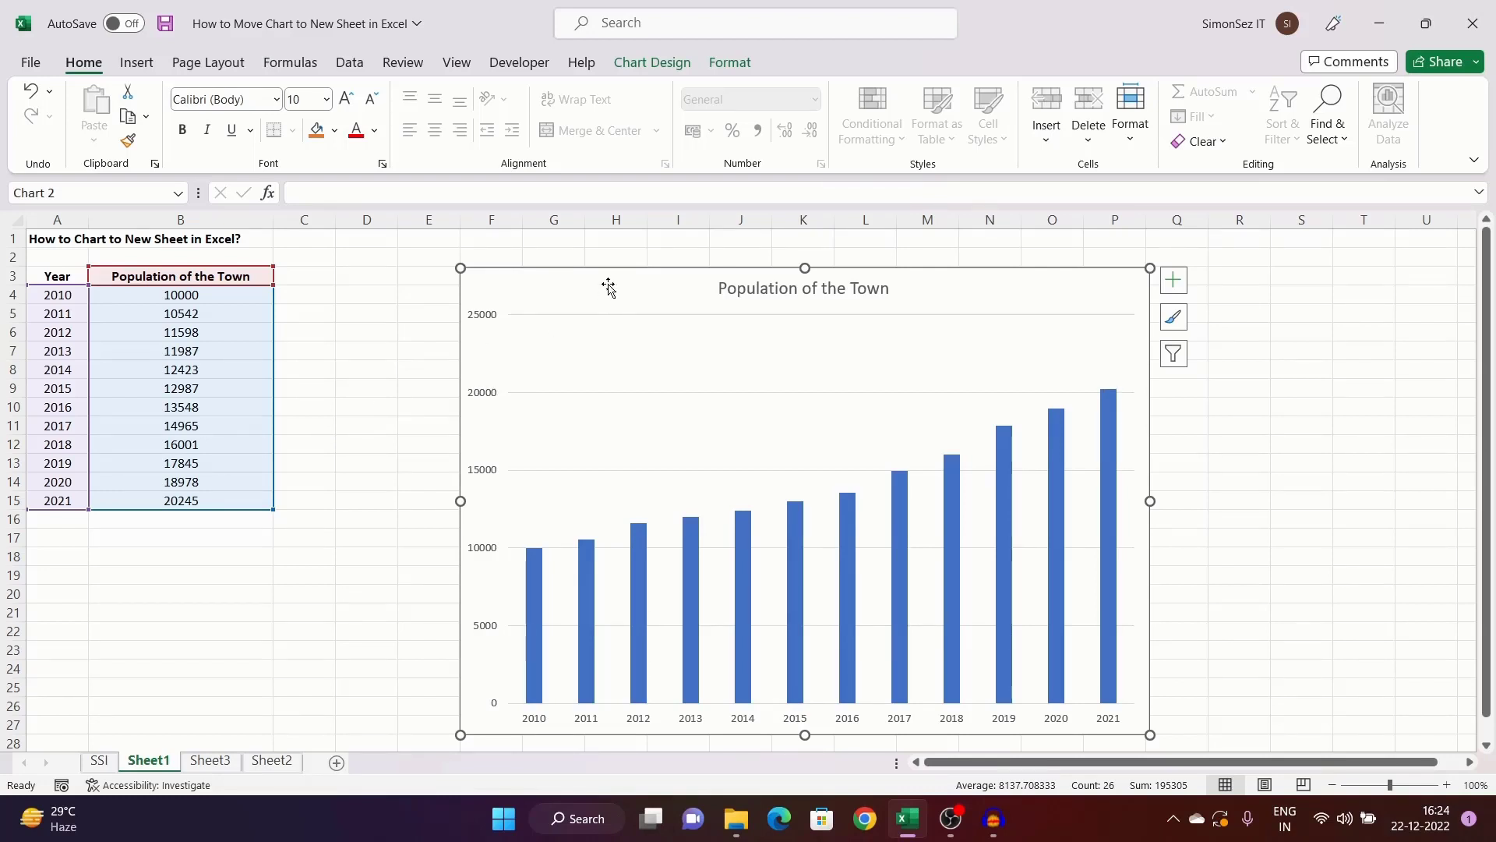
Step: Move the Population of the Town chart from Sheet1 to Sheet3 as an embedded object
click(678, 63)
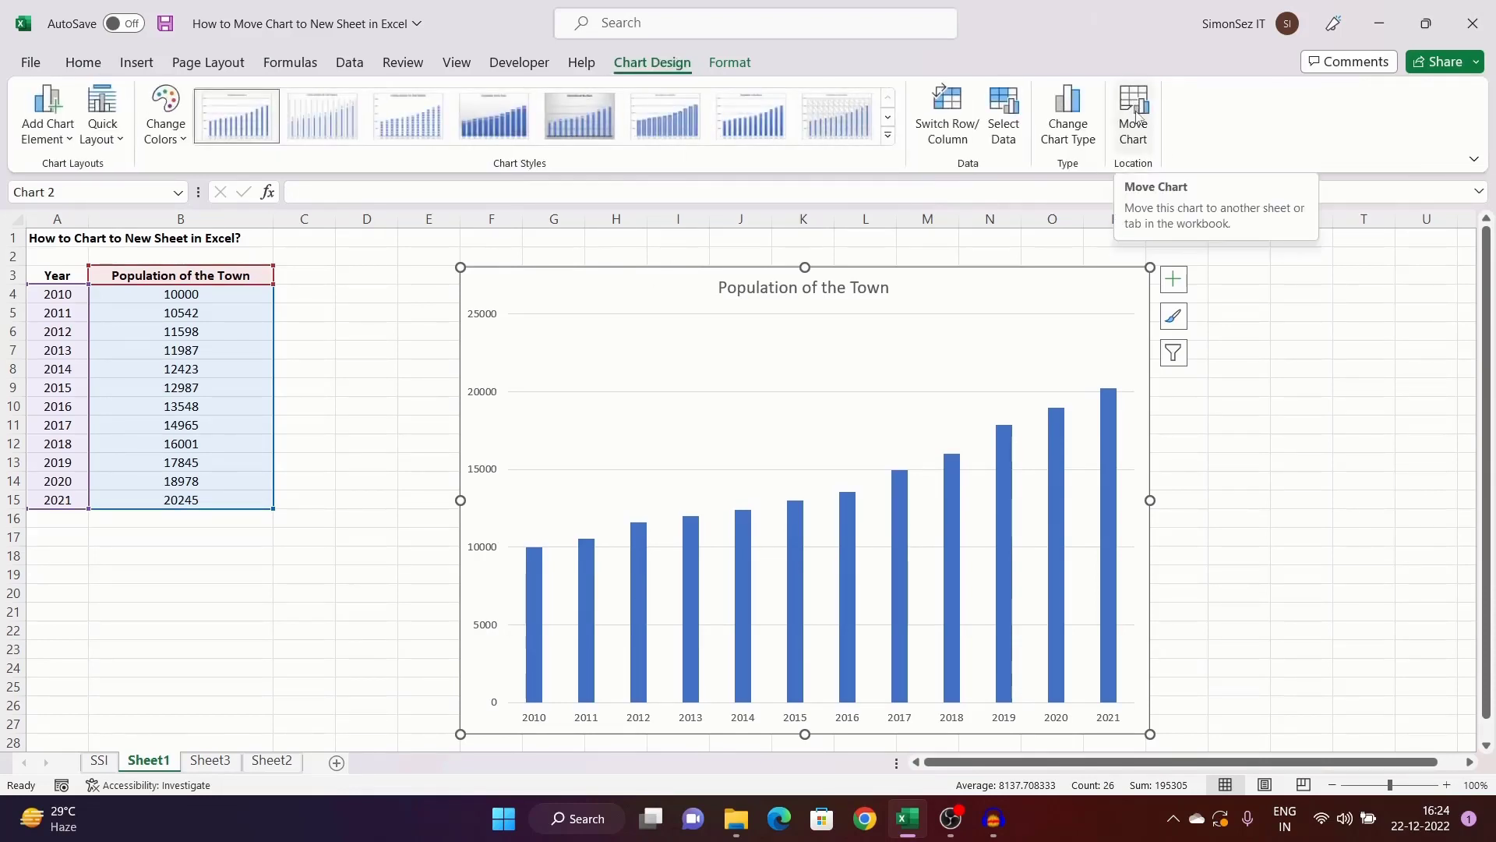
click(1137, 117)
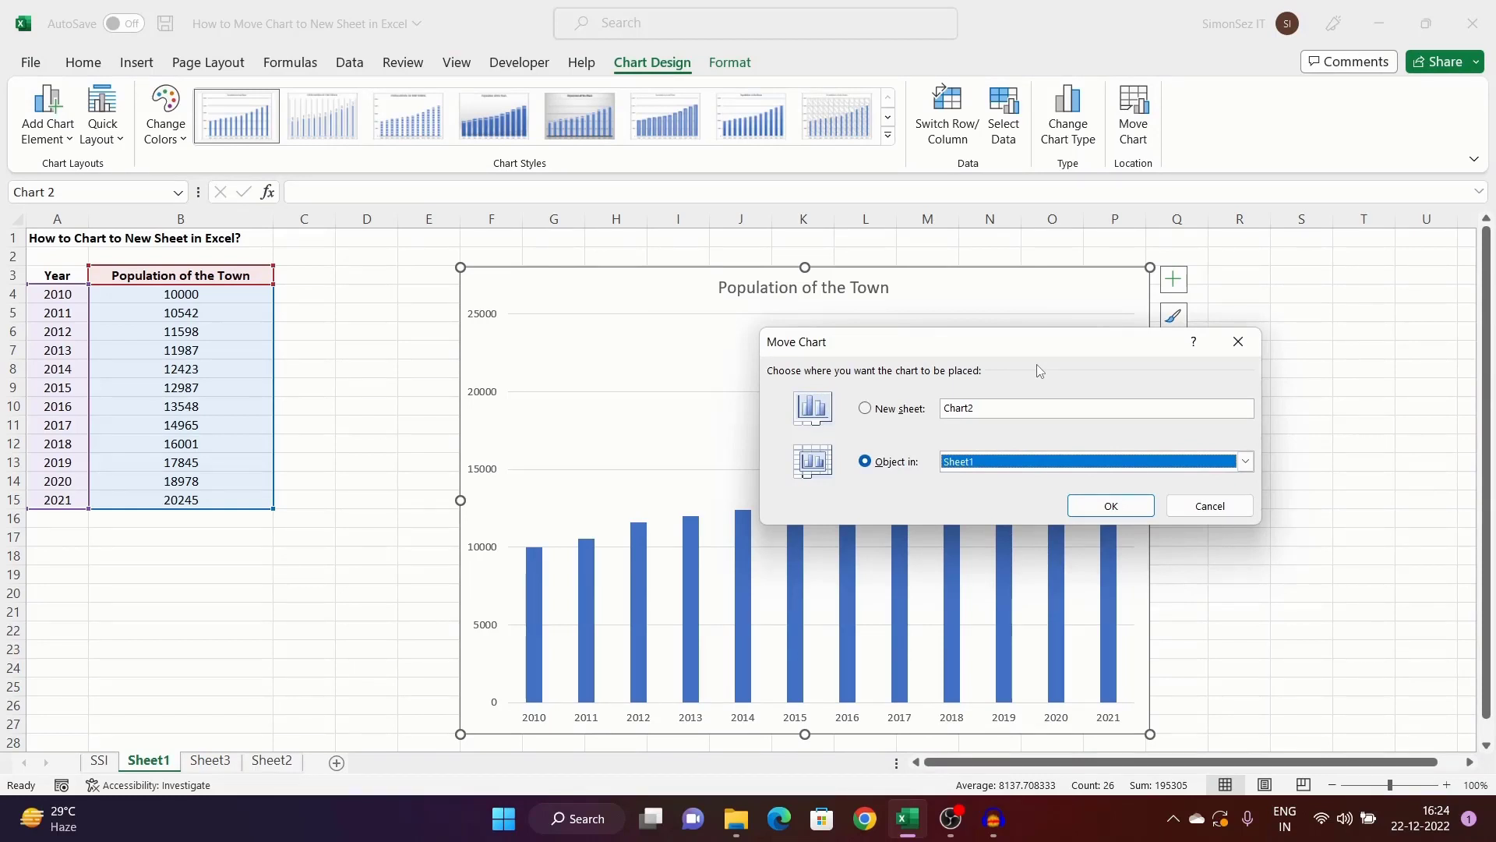
click(1028, 465)
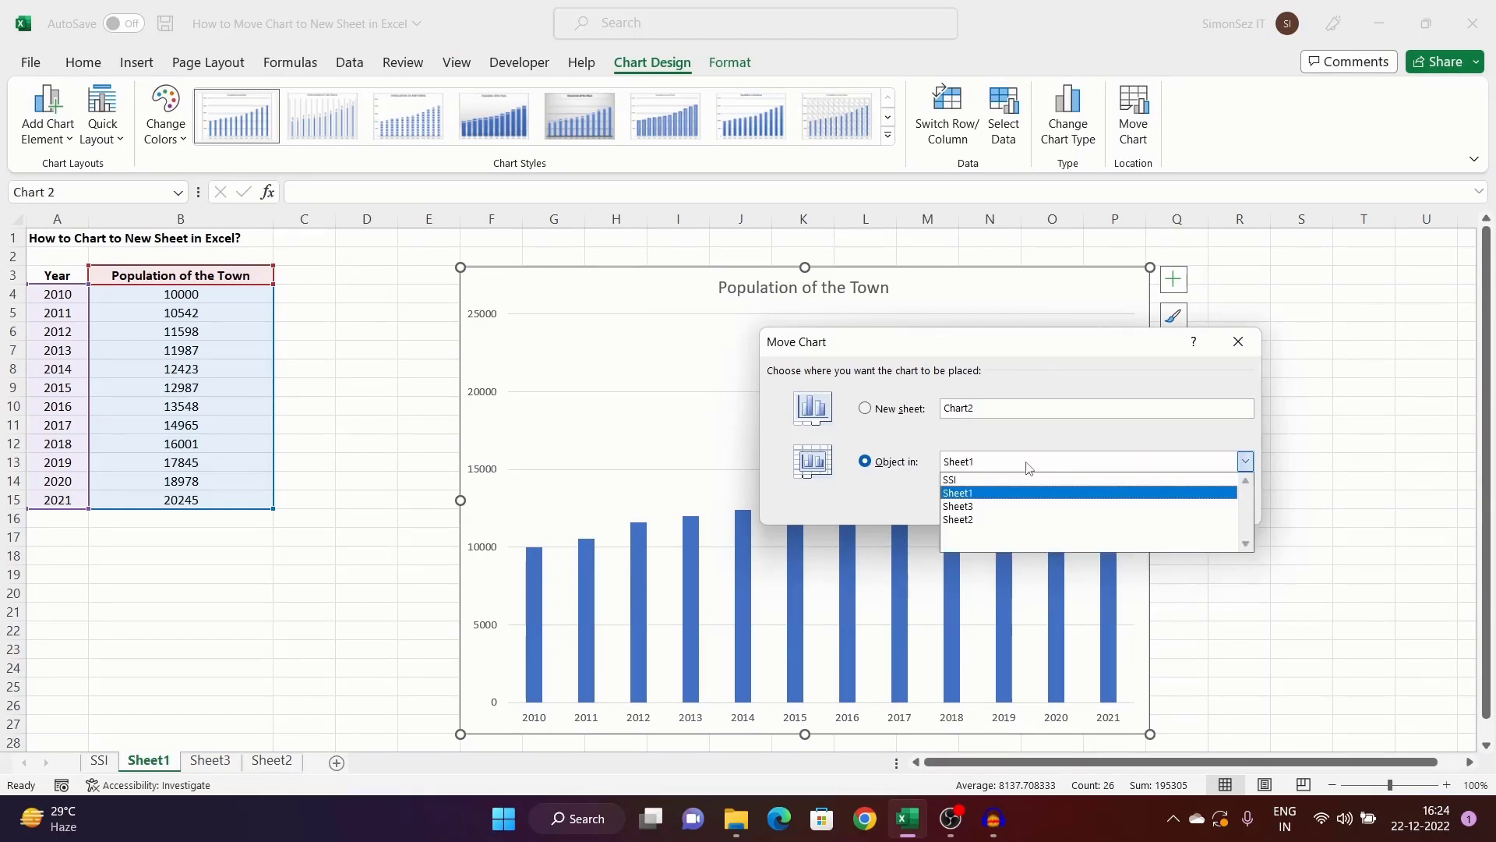
click(1021, 508)
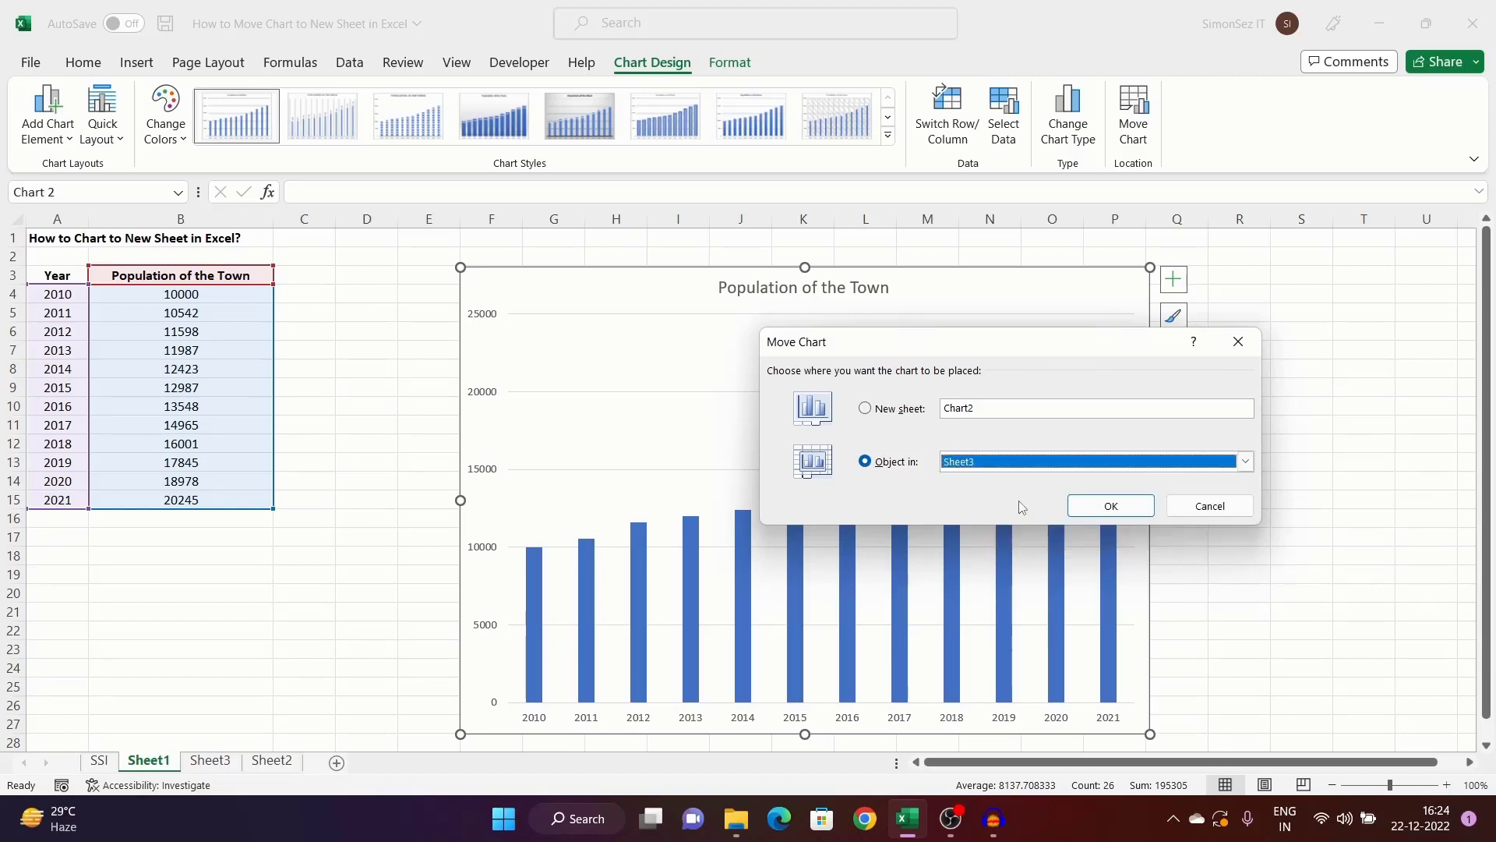
click(1113, 506)
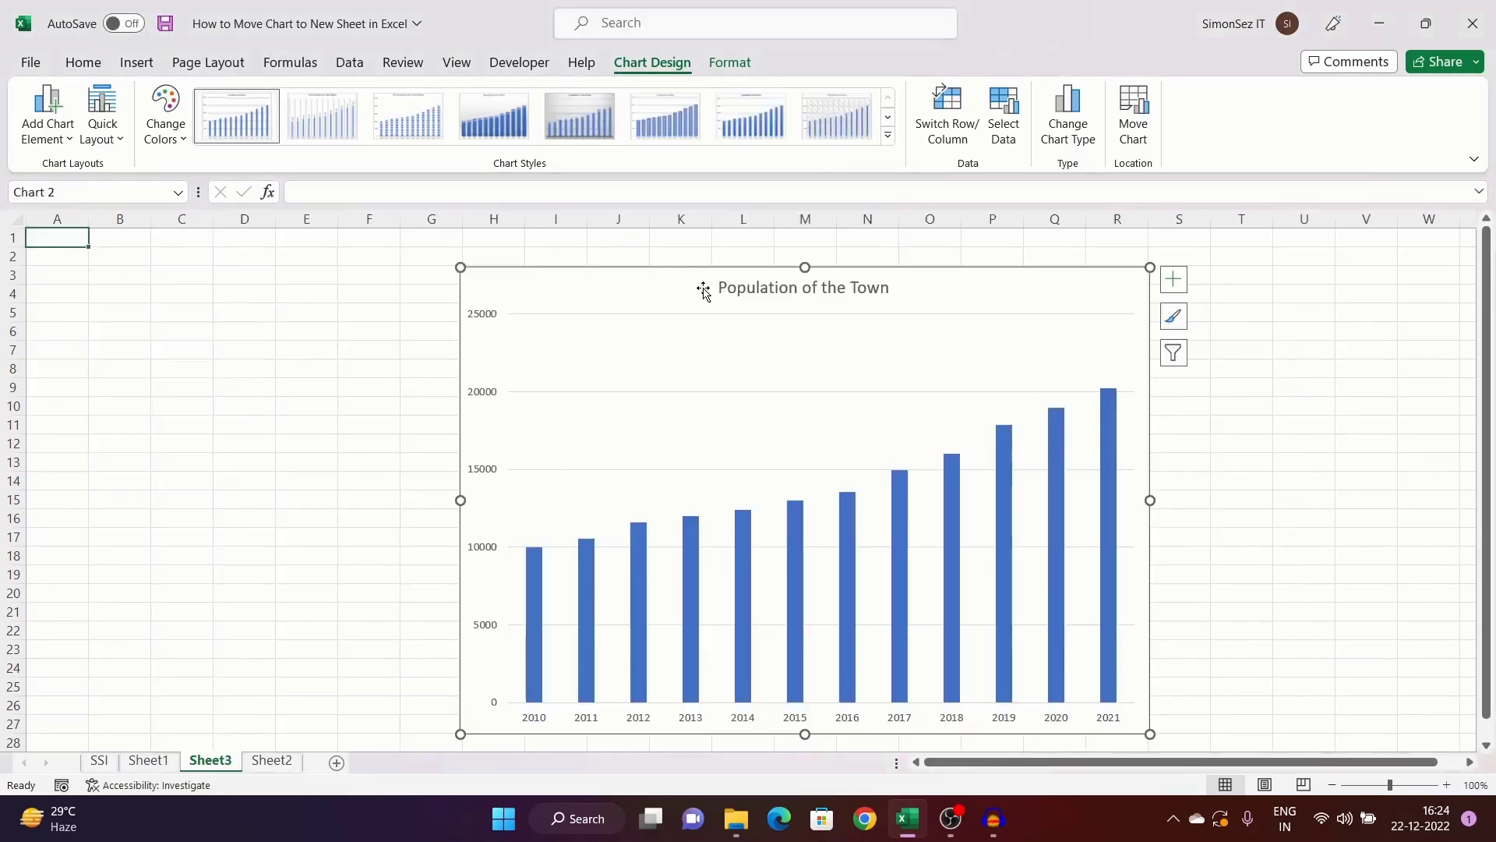
Step: Shift the chart on Sheet3 slightly up and left to start near row 2, check Sheet1, and return to Sheet3
drag(698, 283, 678, 268)
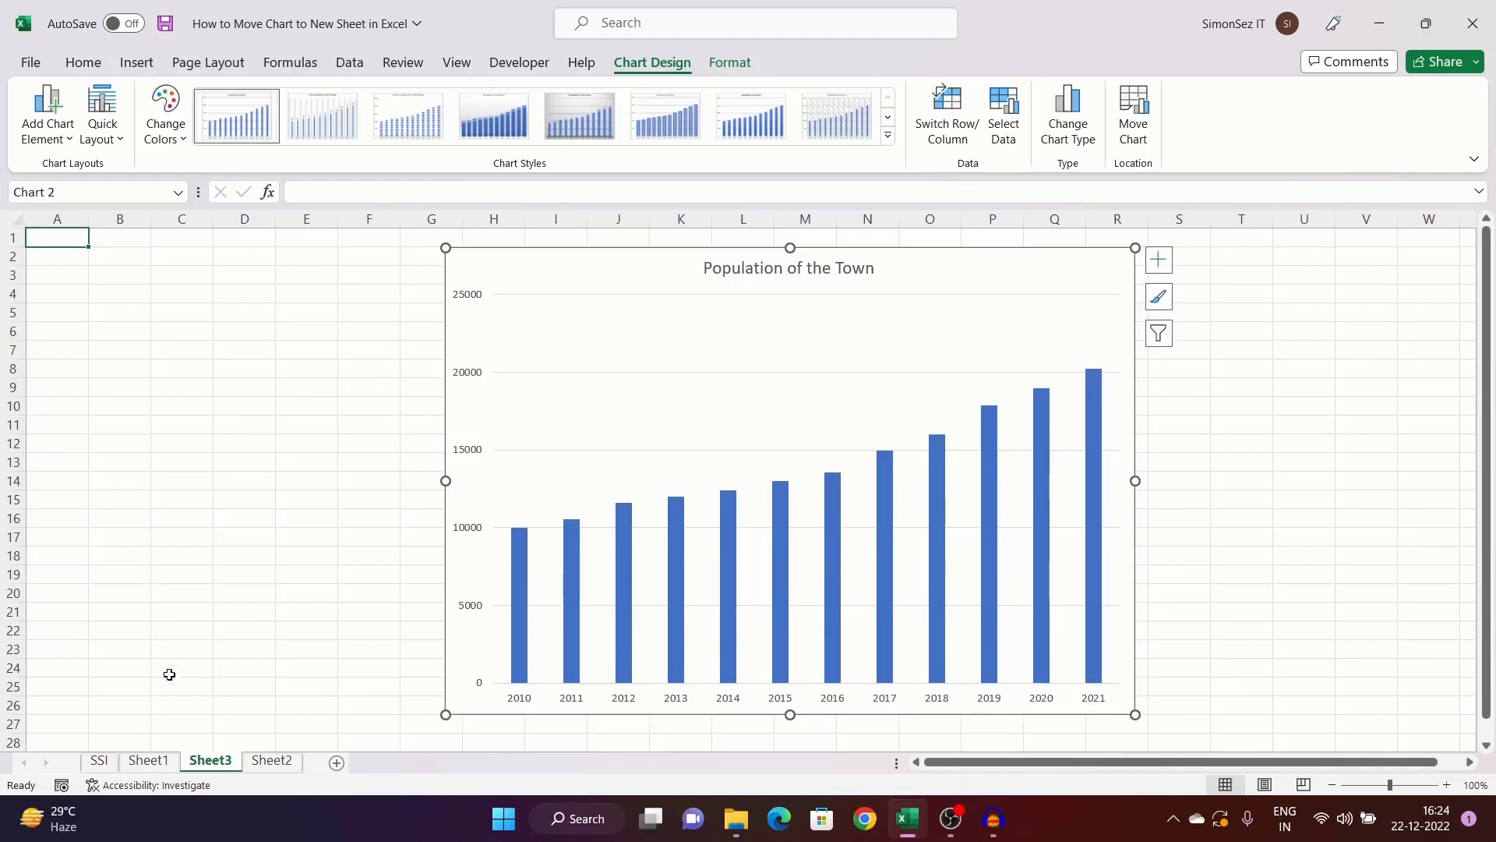
click(152, 762)
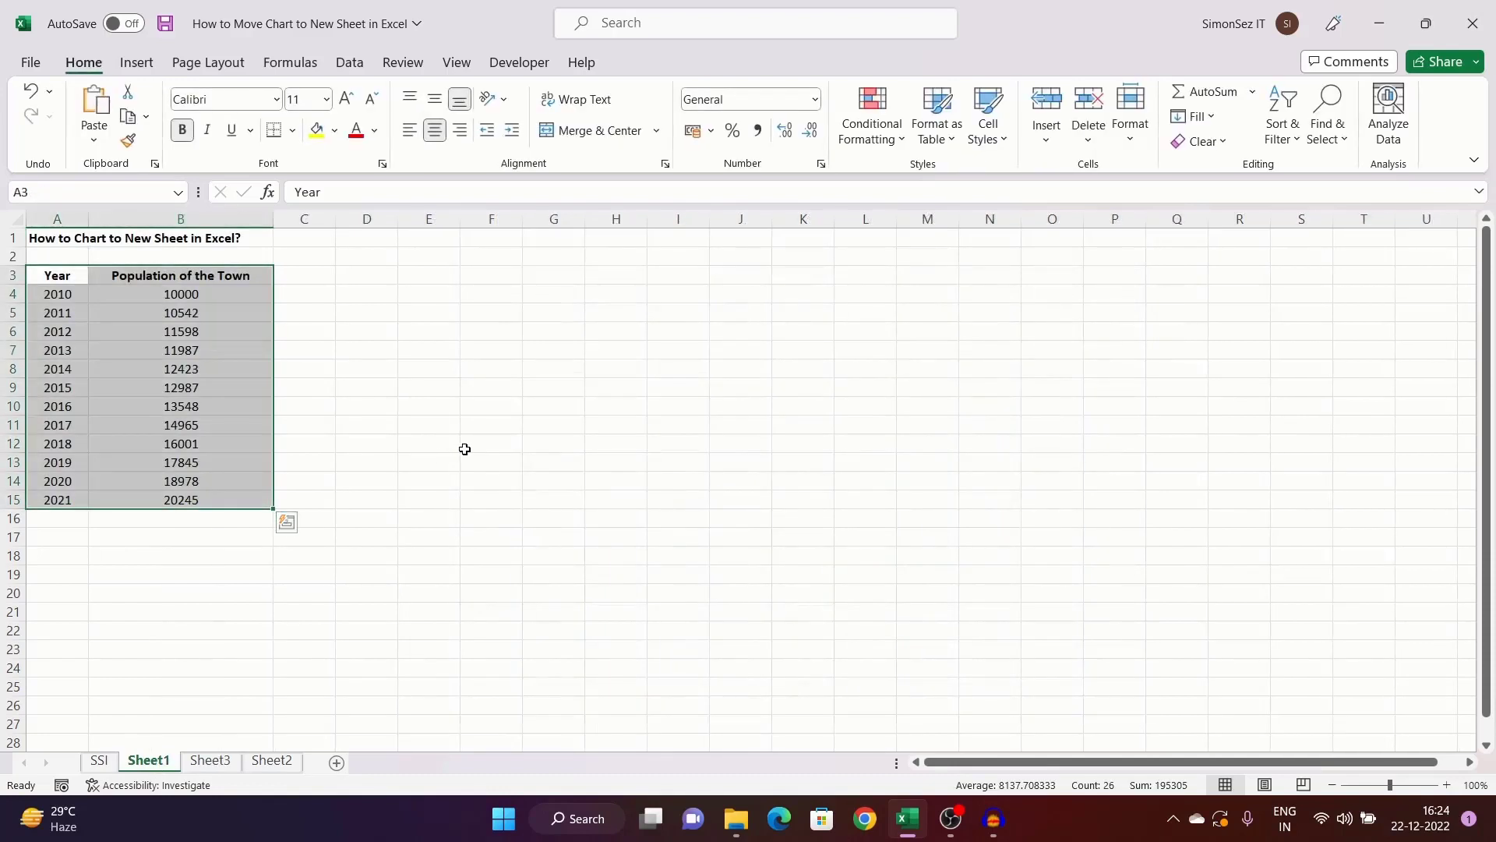
click(212, 761)
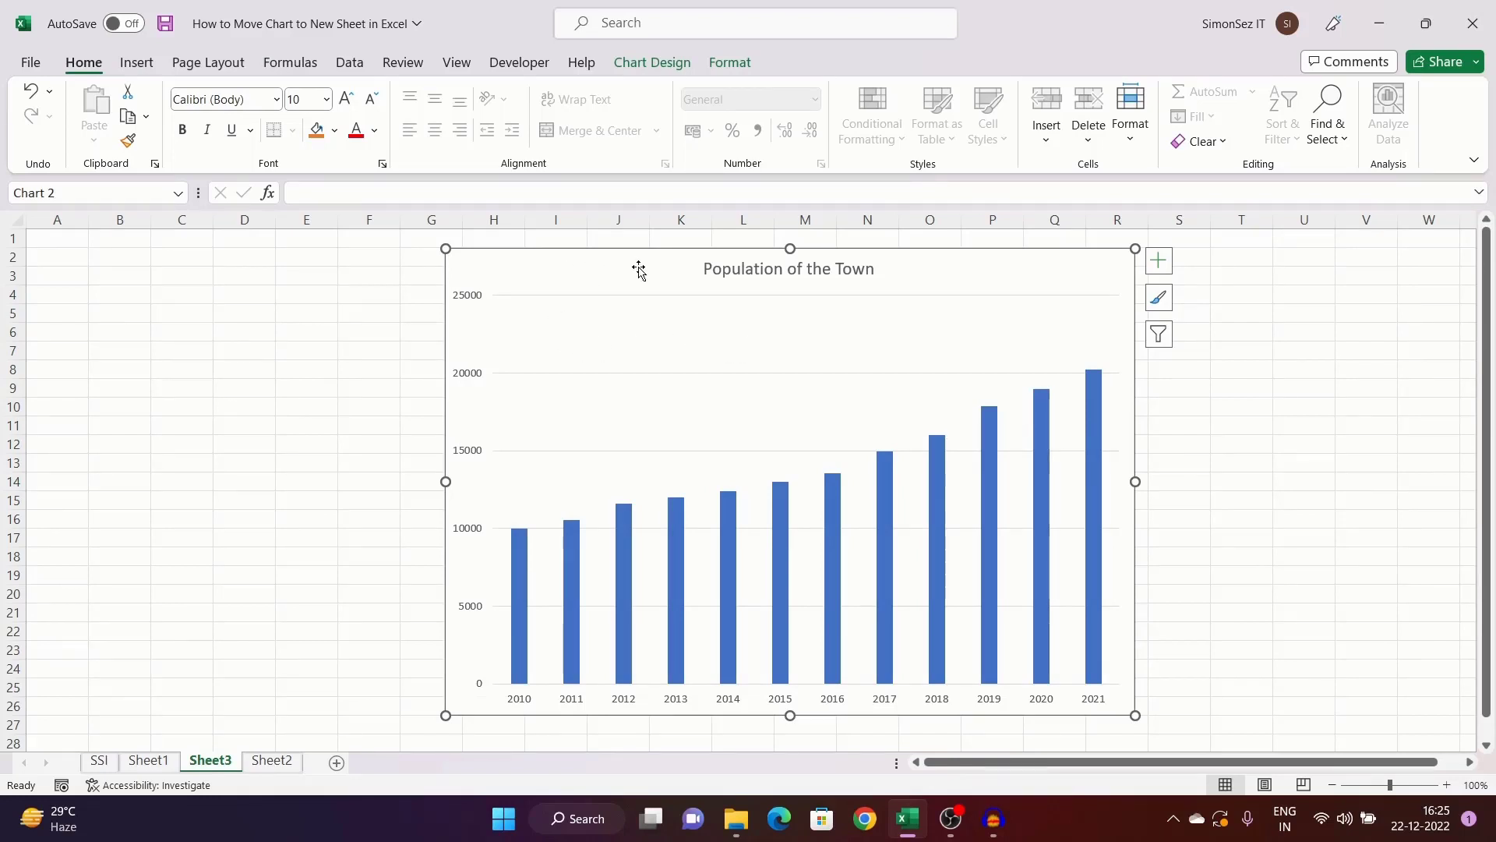
Step: Move the Population of the Town chart from Sheet3 to a new chart sheet named Chart2, check Sheet3, and return to Chart2
click(646, 64)
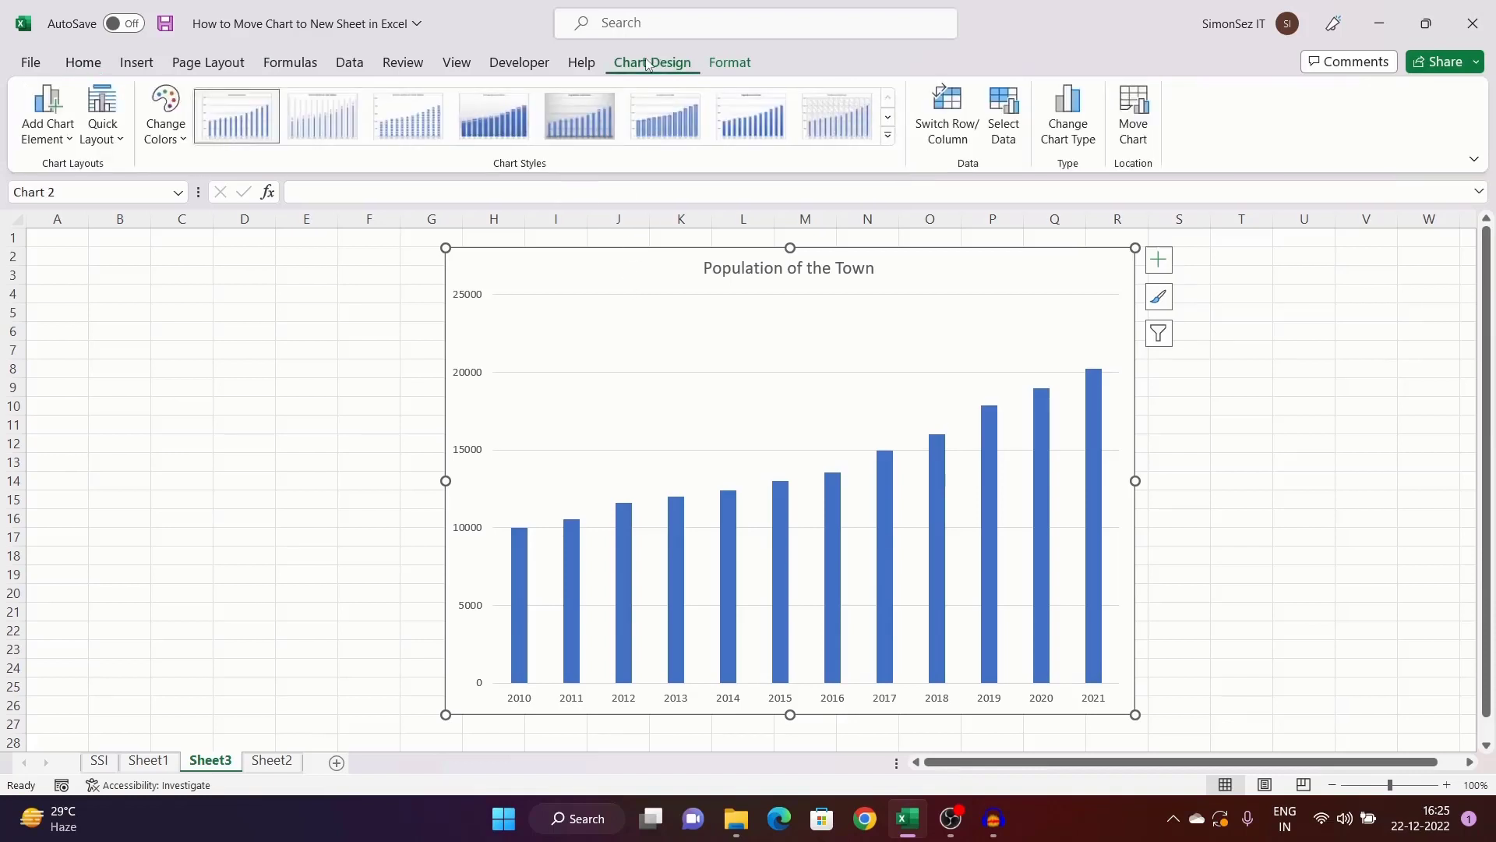
click(1136, 137)
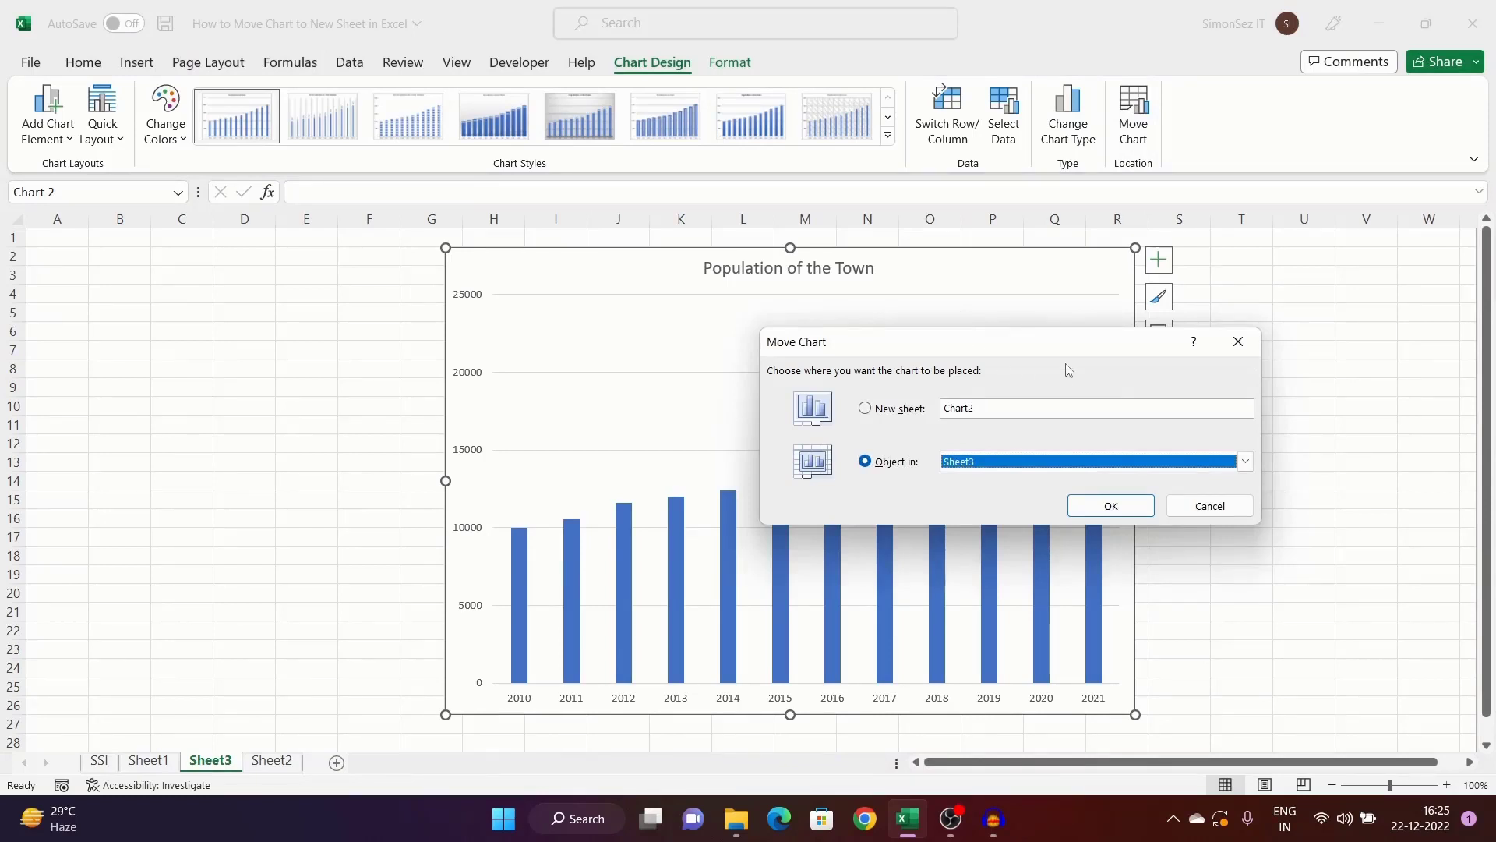
click(917, 413)
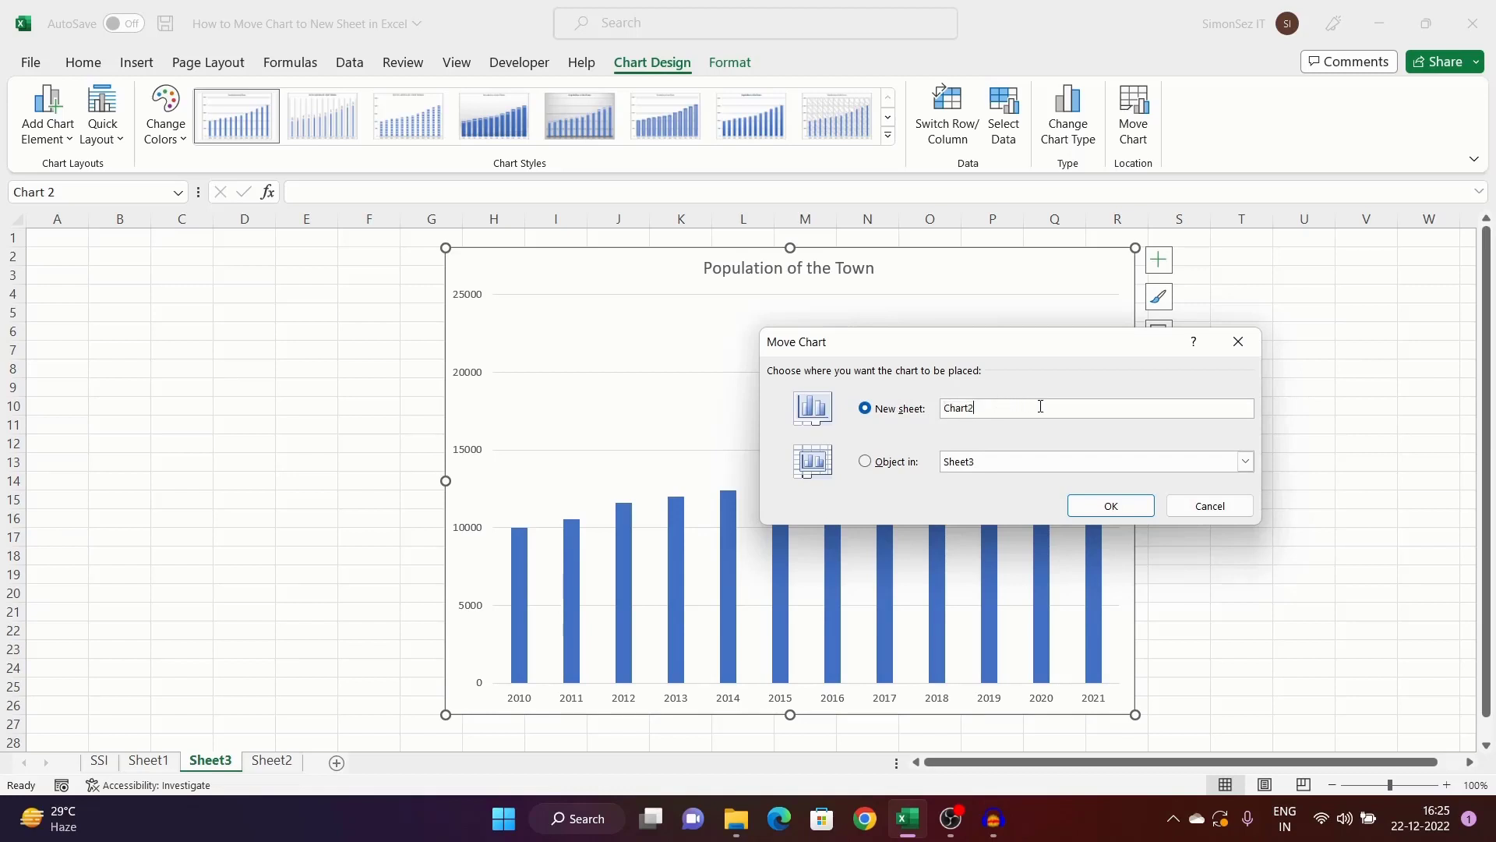
click(1078, 503)
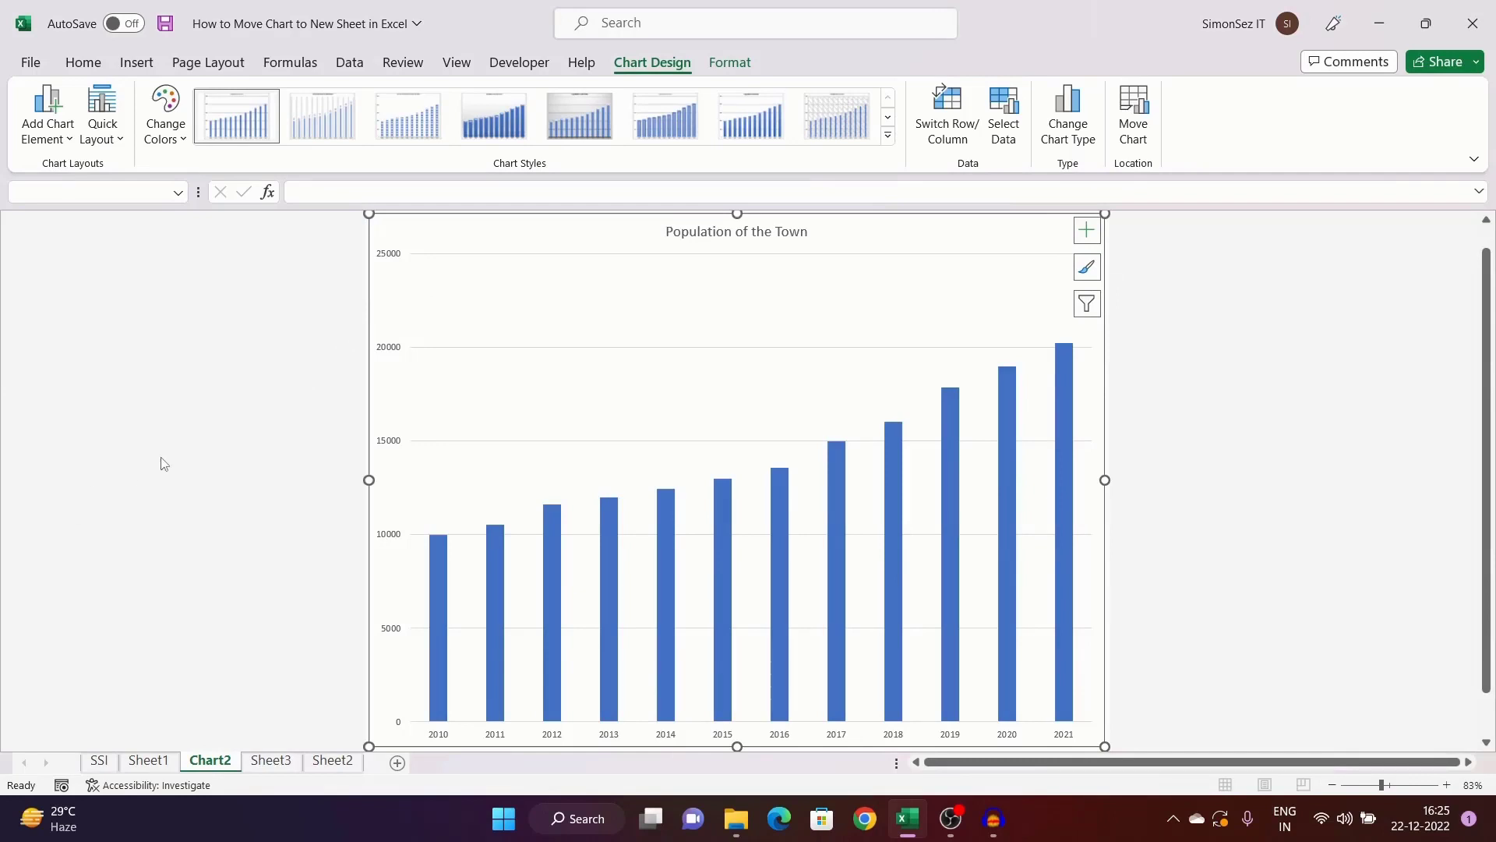
click(269, 761)
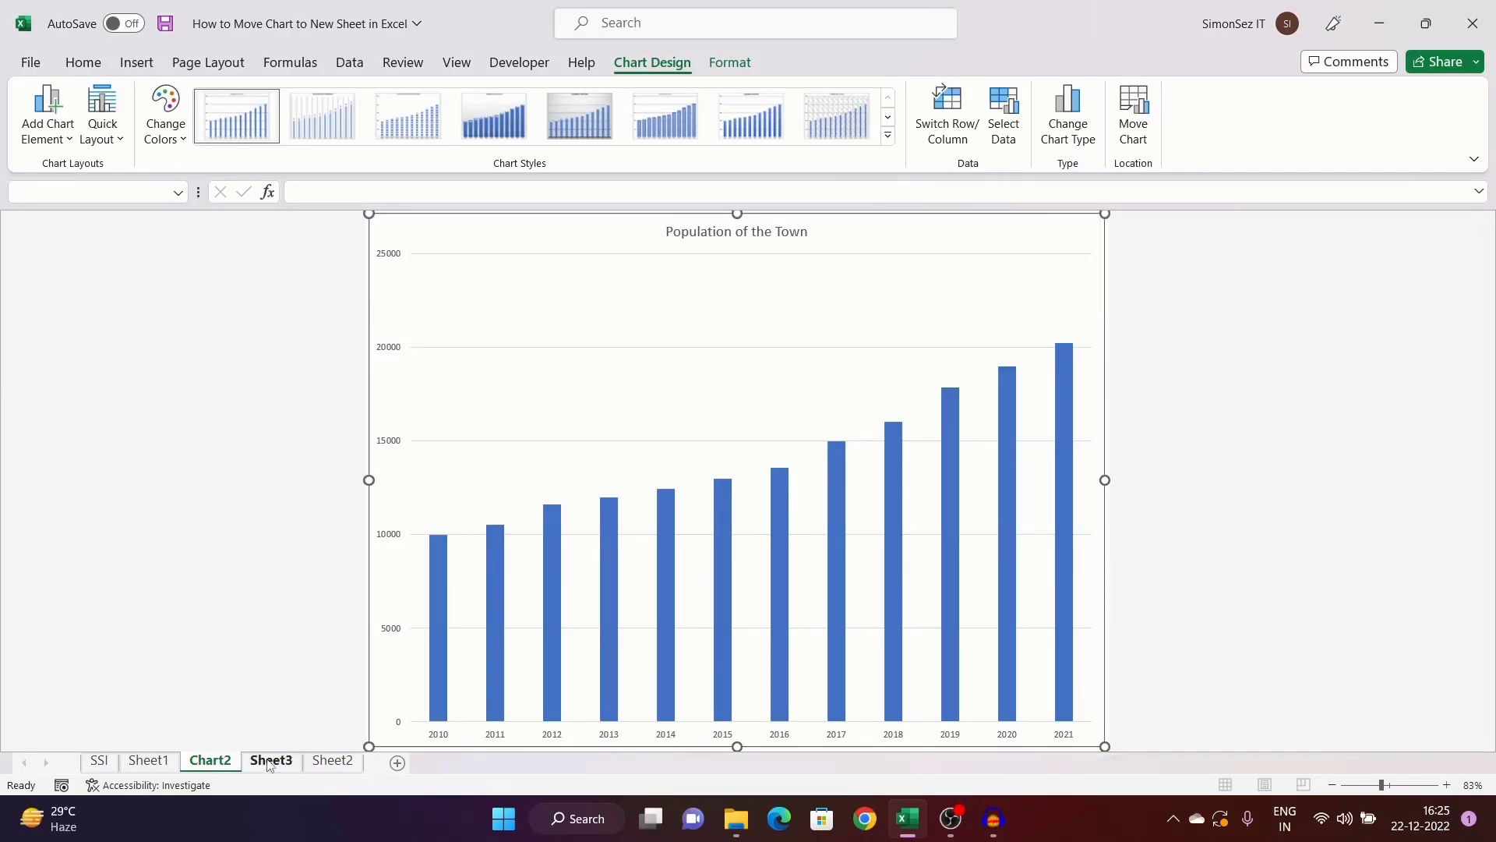
click(211, 761)
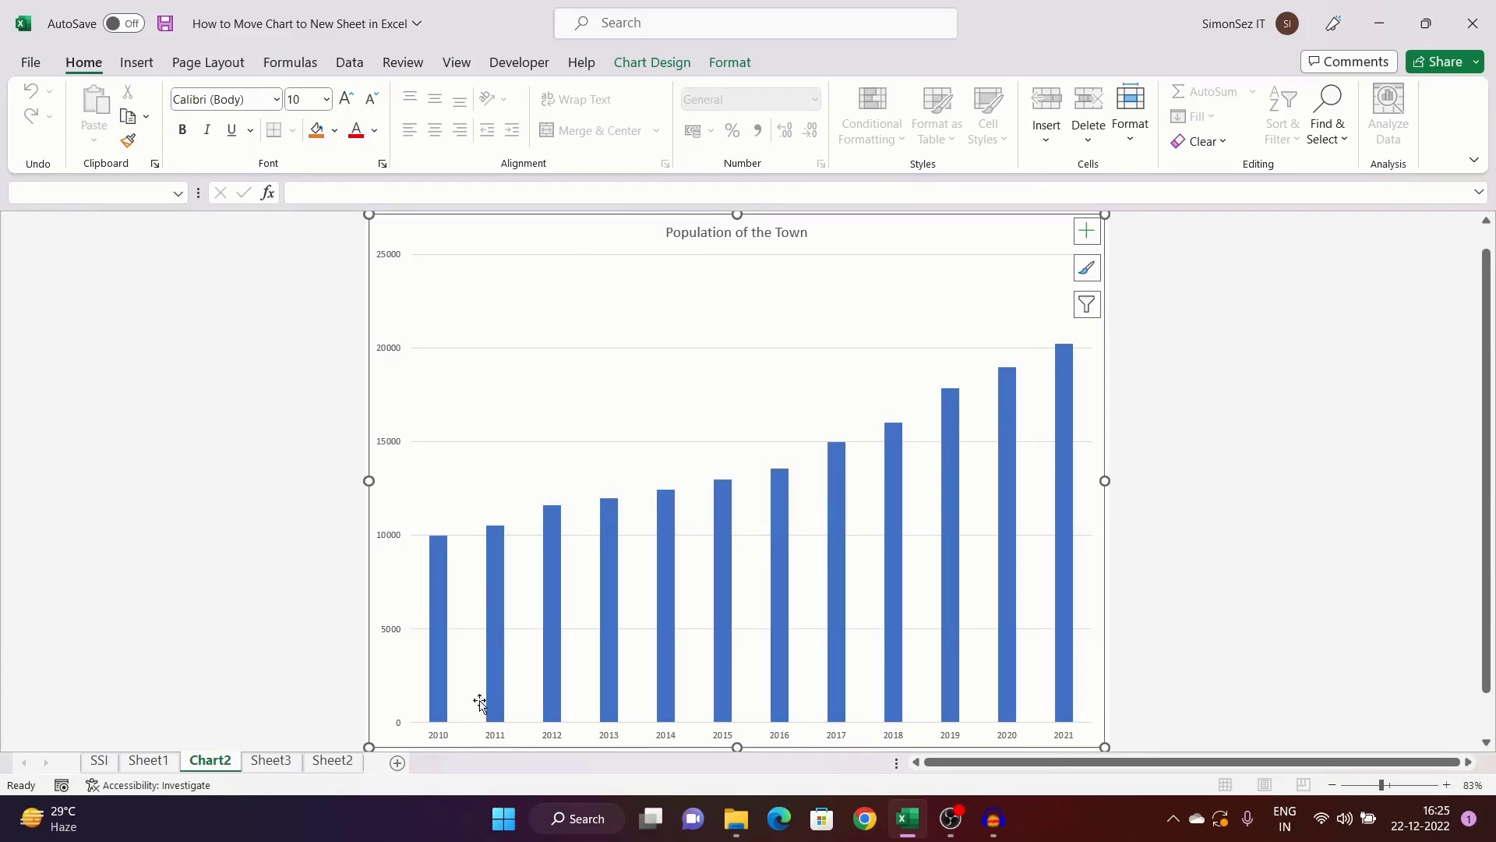
Step: Add a new worksheet and paste a copy of the population chart from Chart2 into it
click(397, 763)
click(212, 762)
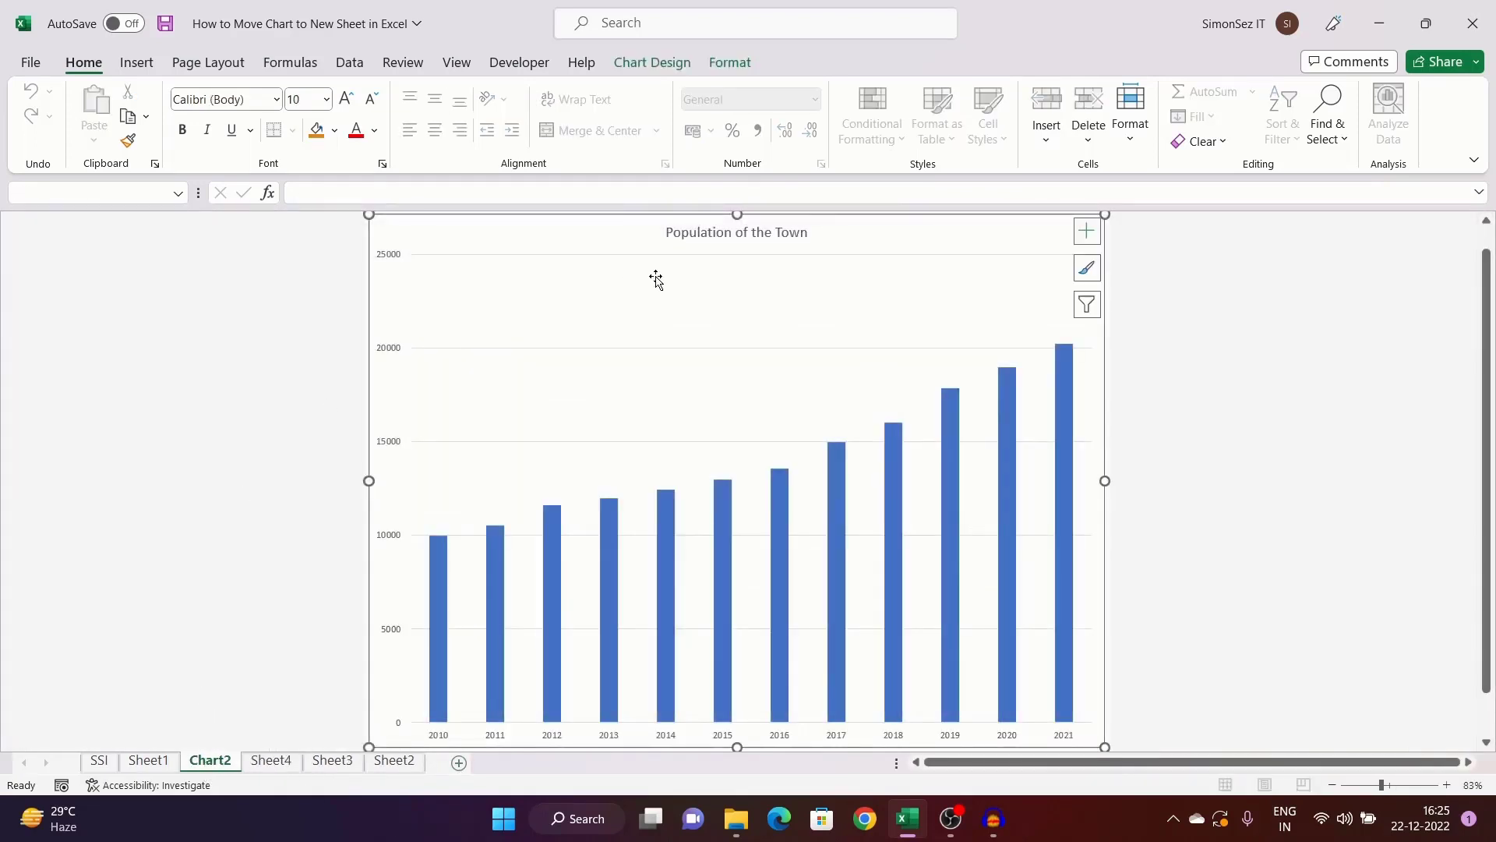
right_click(579, 235)
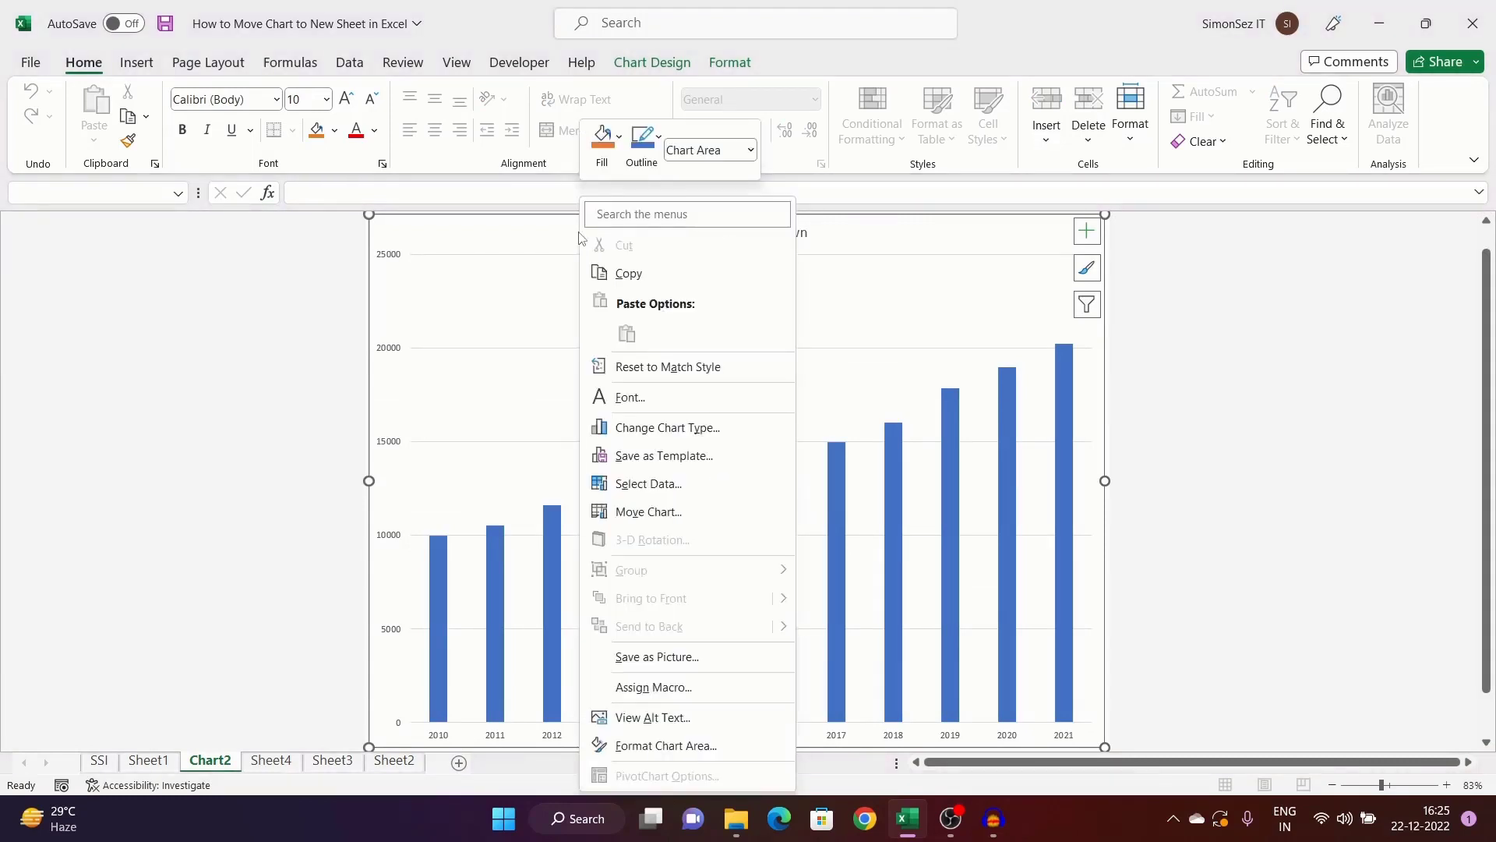
click(628, 273)
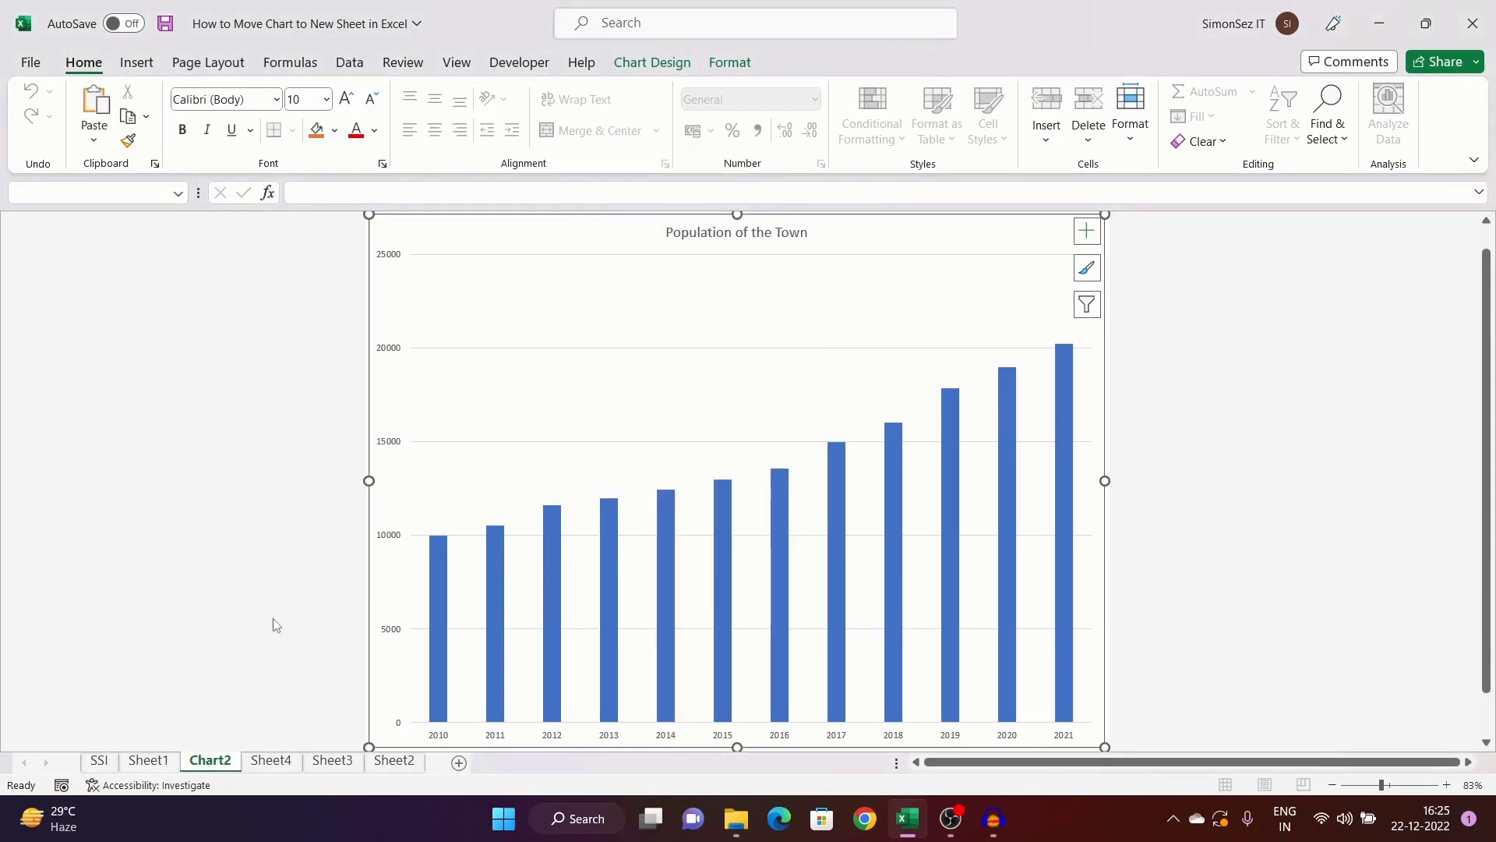
click(271, 761)
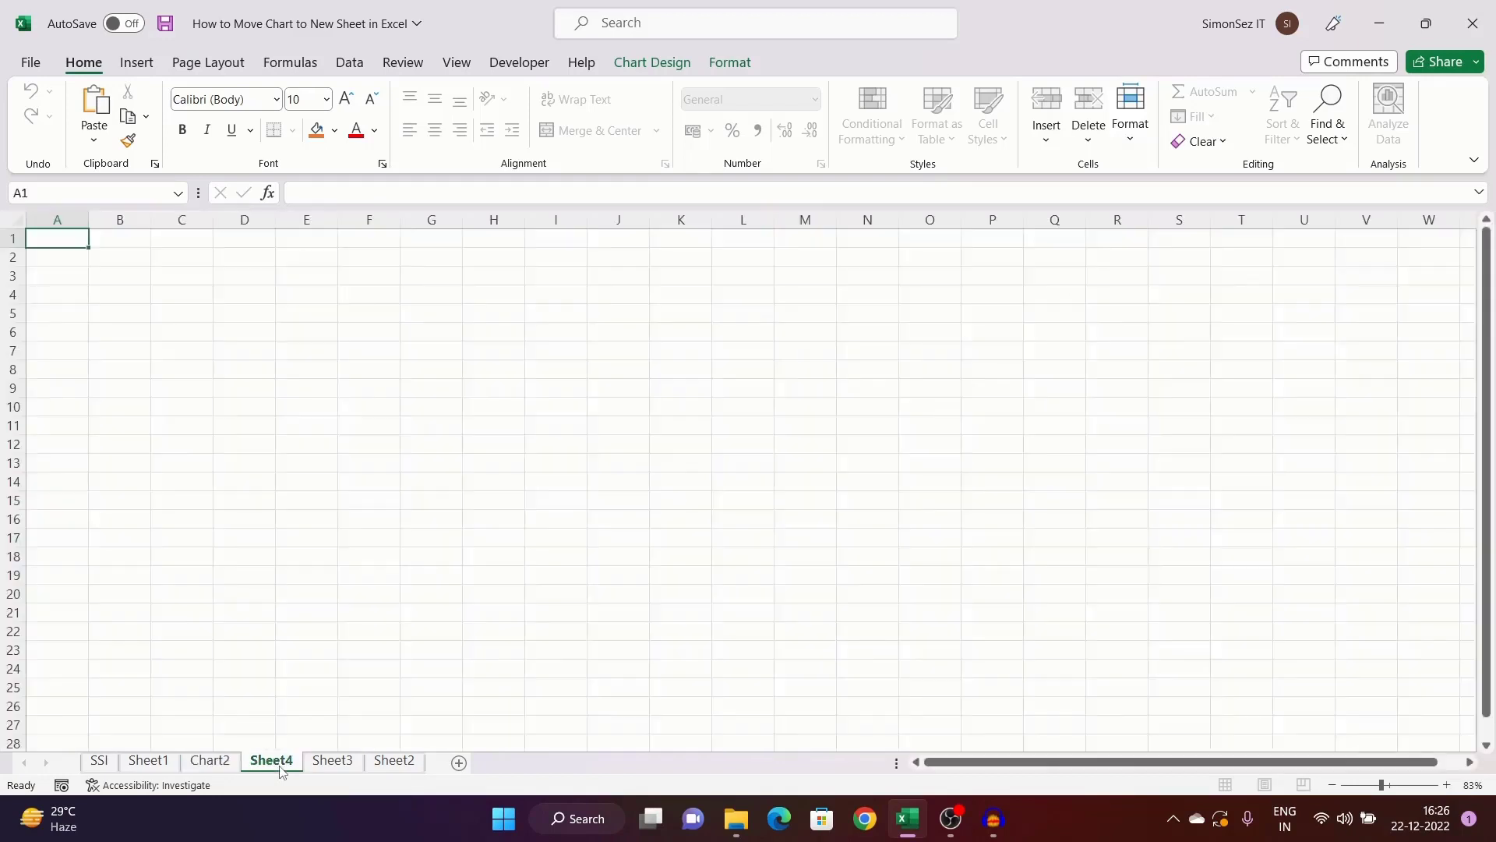
key(ctrl+v)
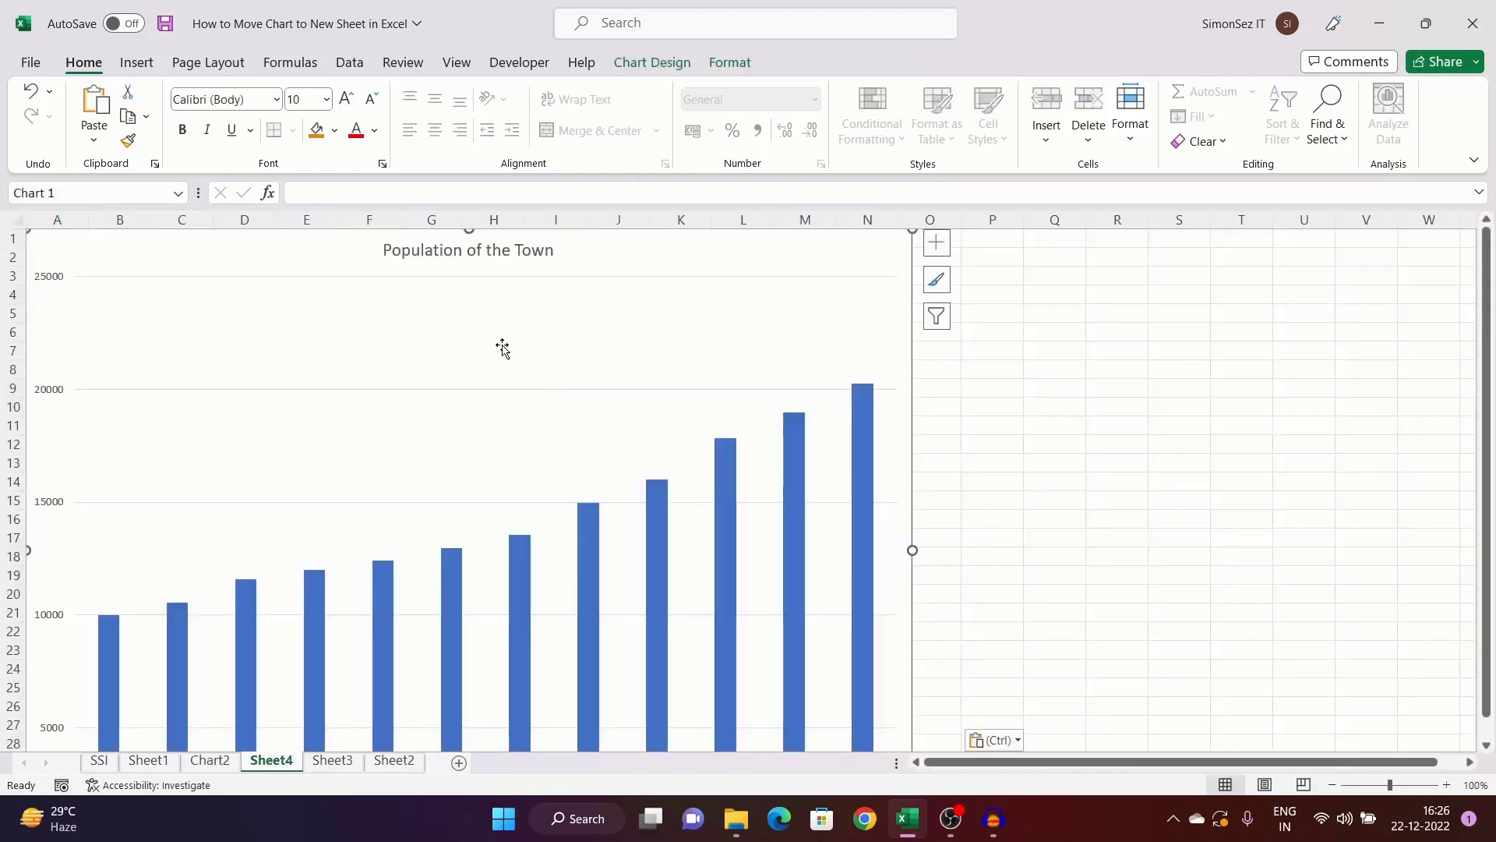
Step: Shrink and reposition the pasted chart on Sheet4 so it starts at row 6 and spans about columns E to O
drag(504, 346, 546, 423)
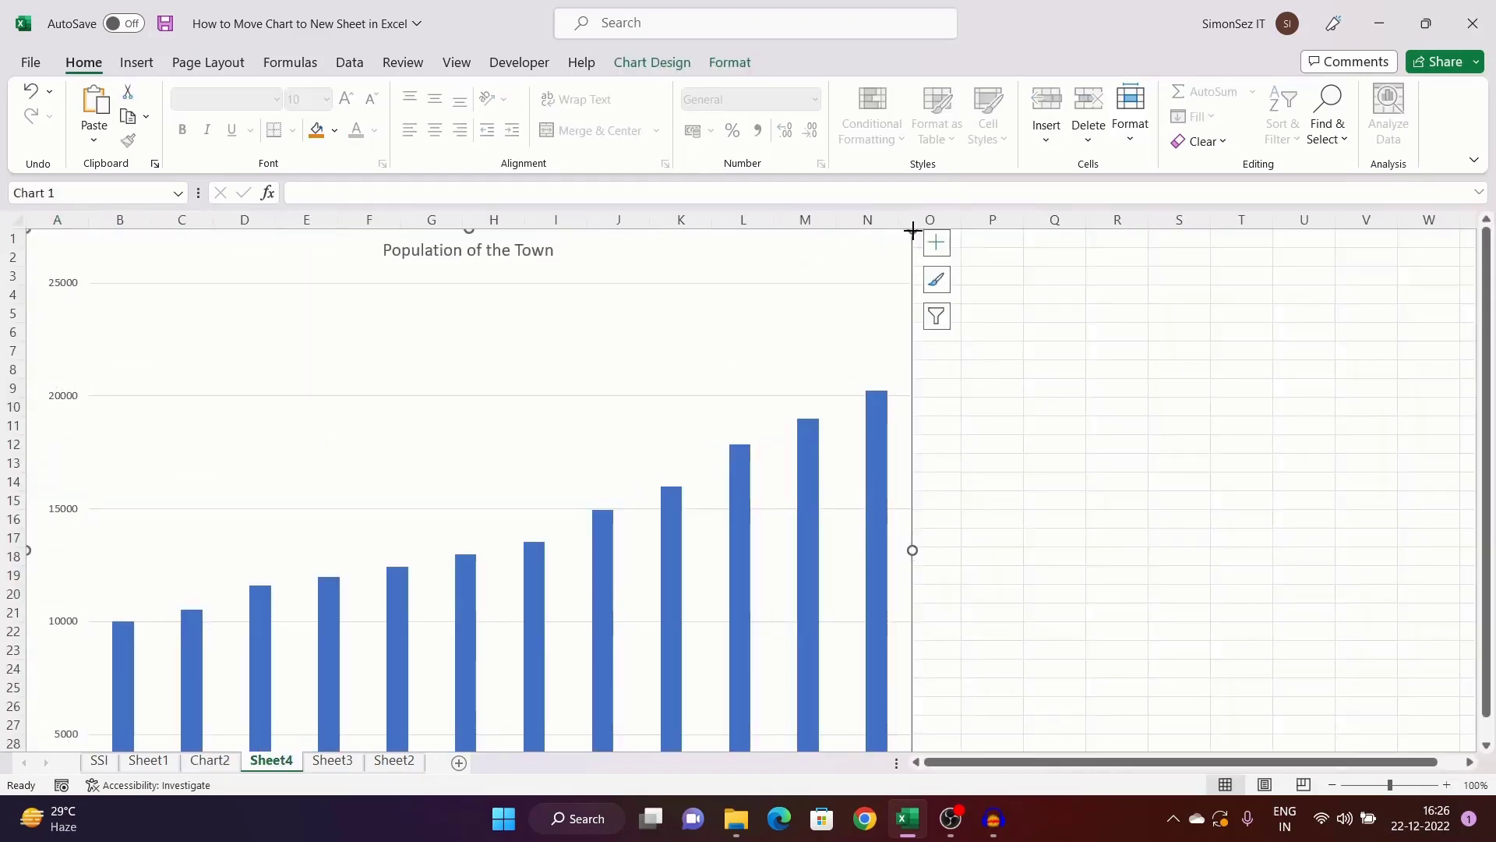
drag(912, 230, 808, 337)
drag(631, 346, 875, 244)
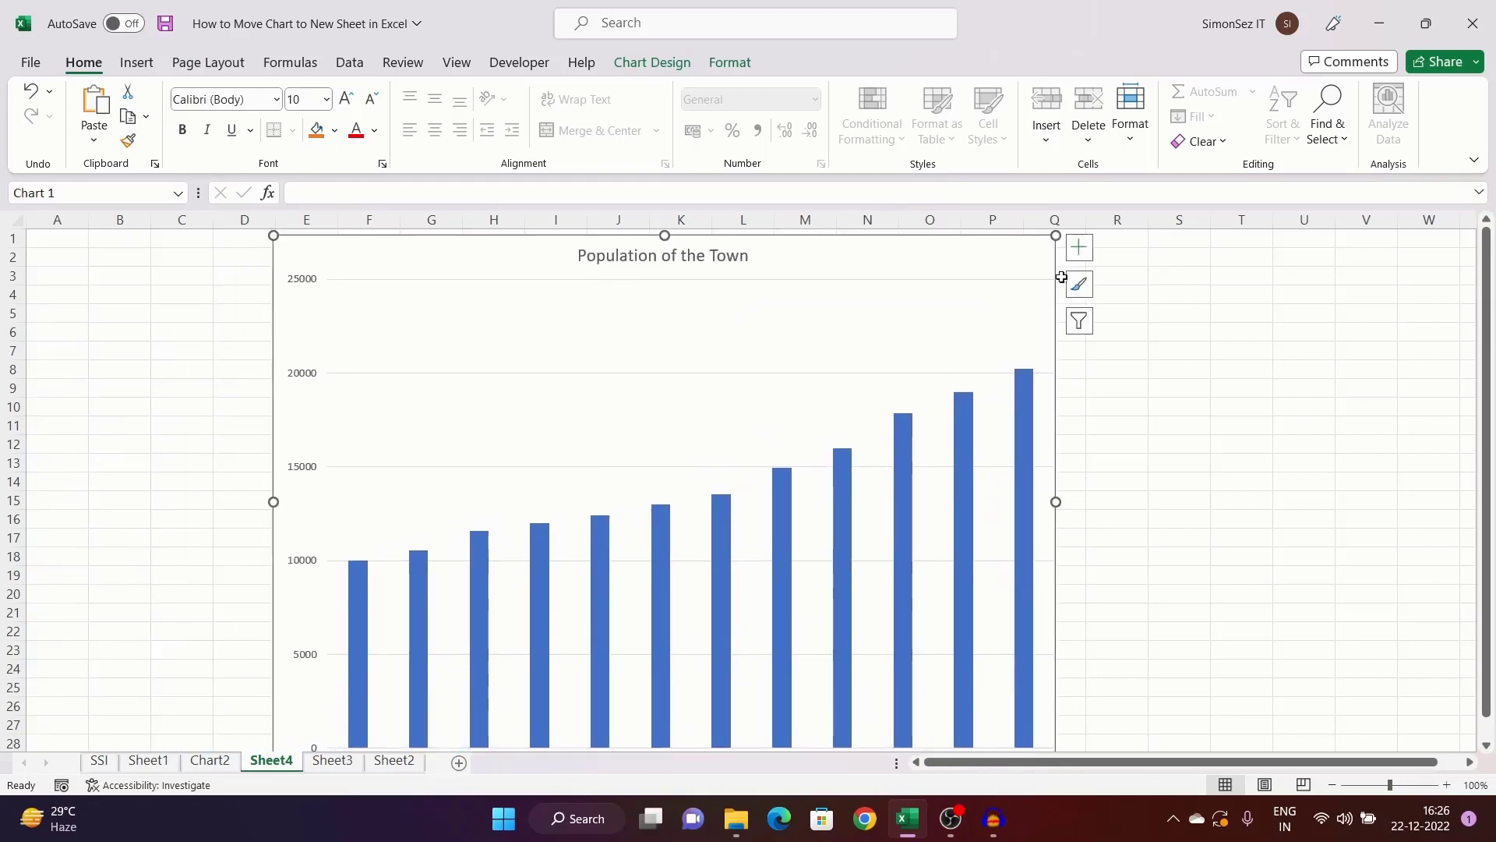
drag(1055, 235, 972, 334)
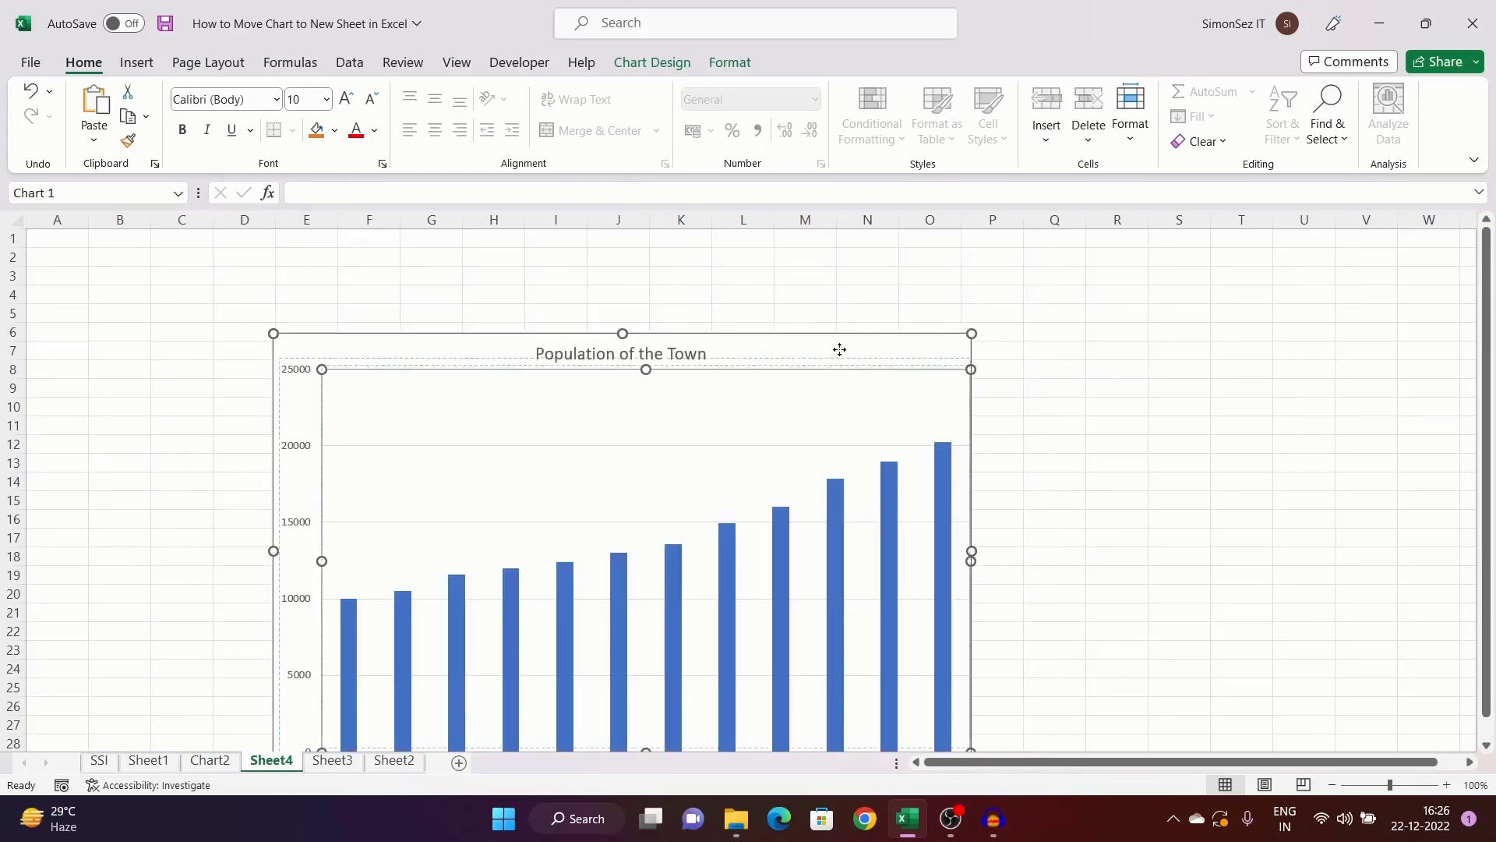
click(839, 349)
click(133, 441)
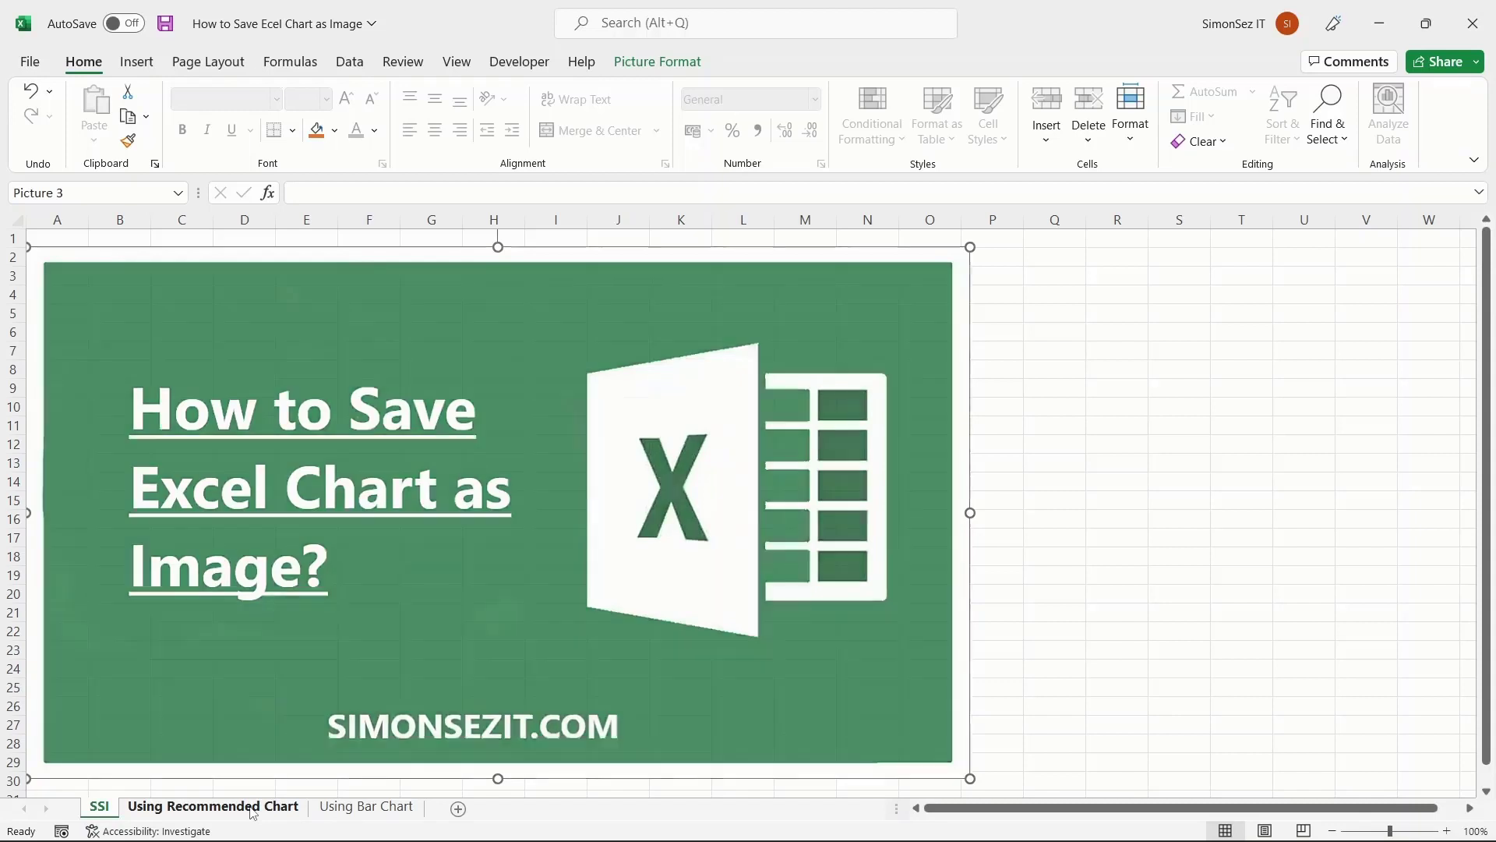
Step: Save the funnel chart on the Using Recommended Chart sheet as a Portable Network Graphics picture named Picture13 in the Pictures folder
click(251, 808)
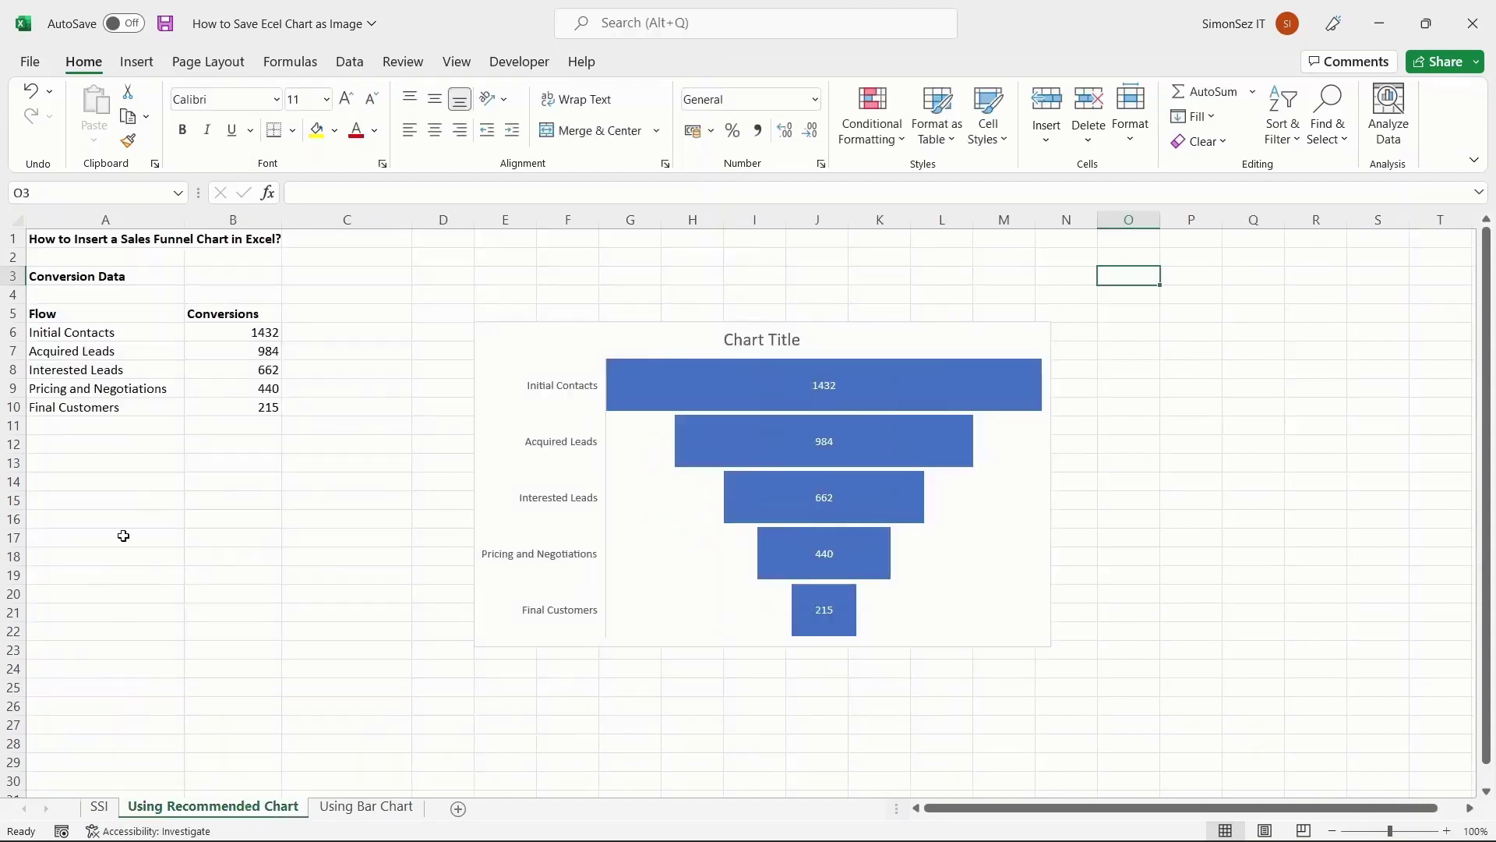
right_click(562, 345)
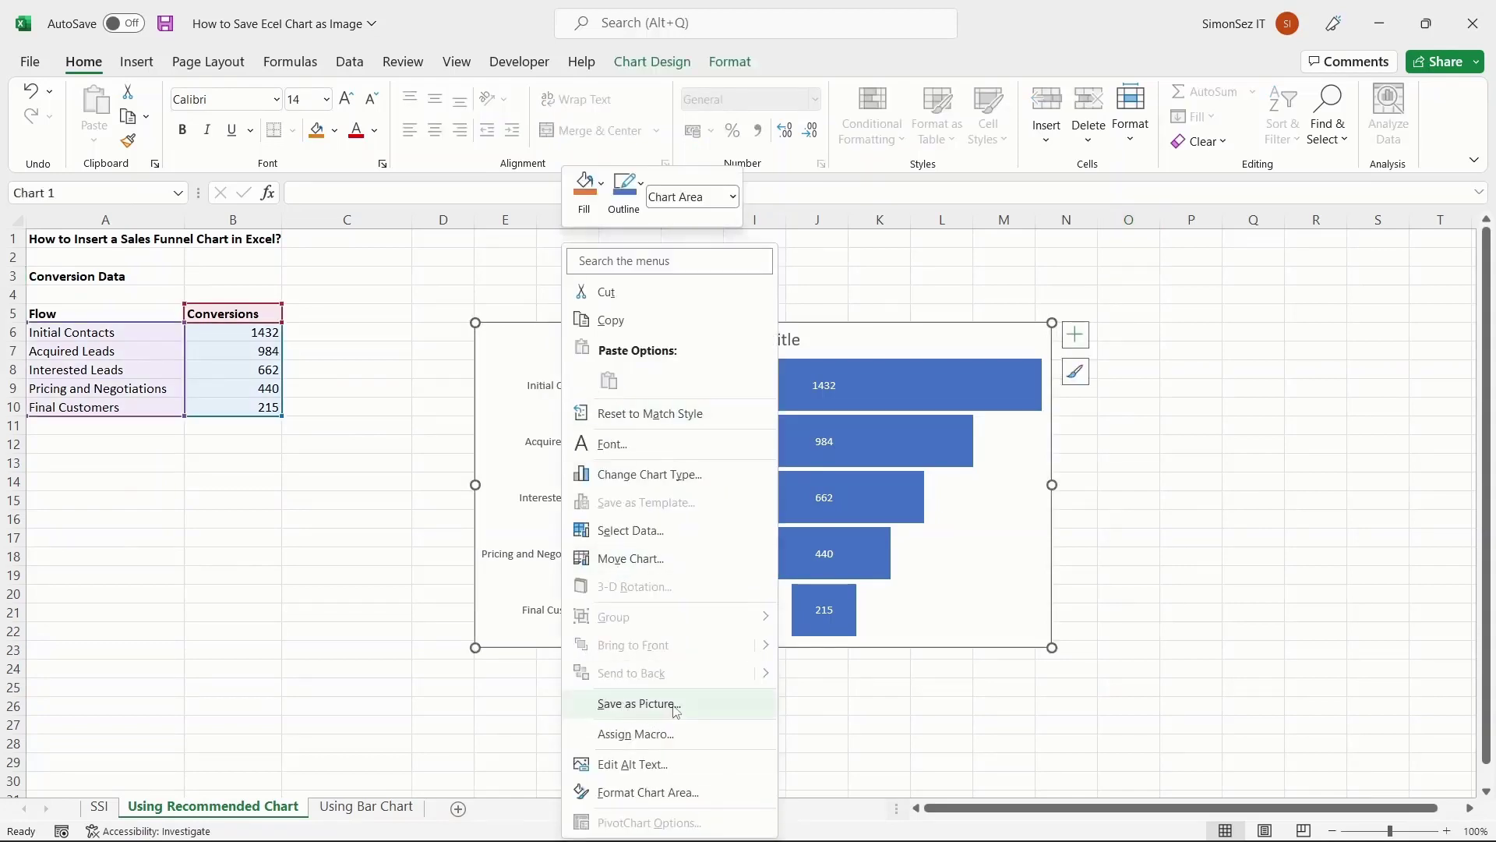
click(639, 704)
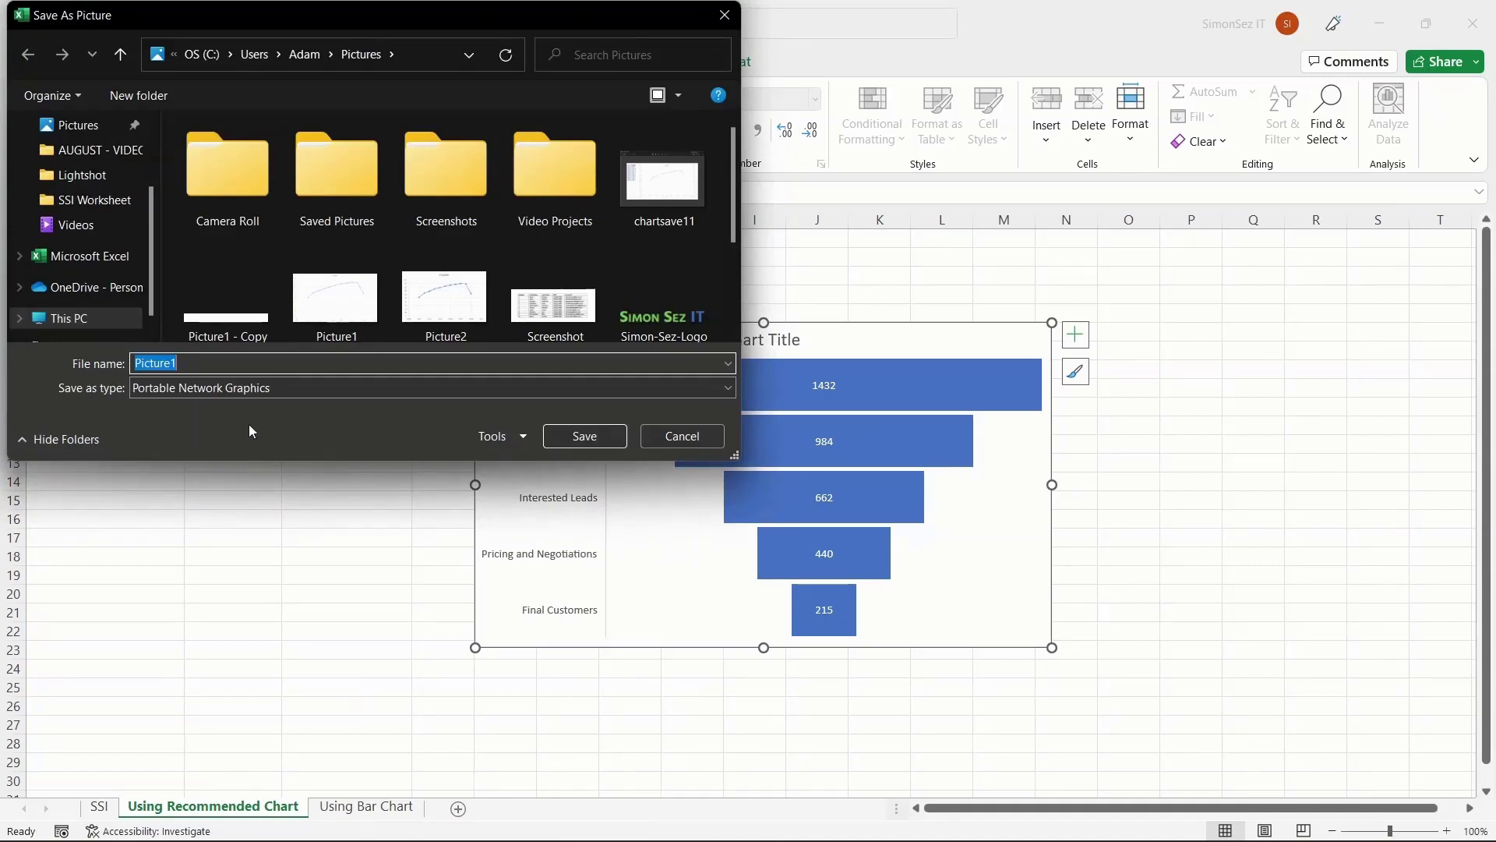
click(254, 361)
text(3)
scroll(349, 288, down, 2)
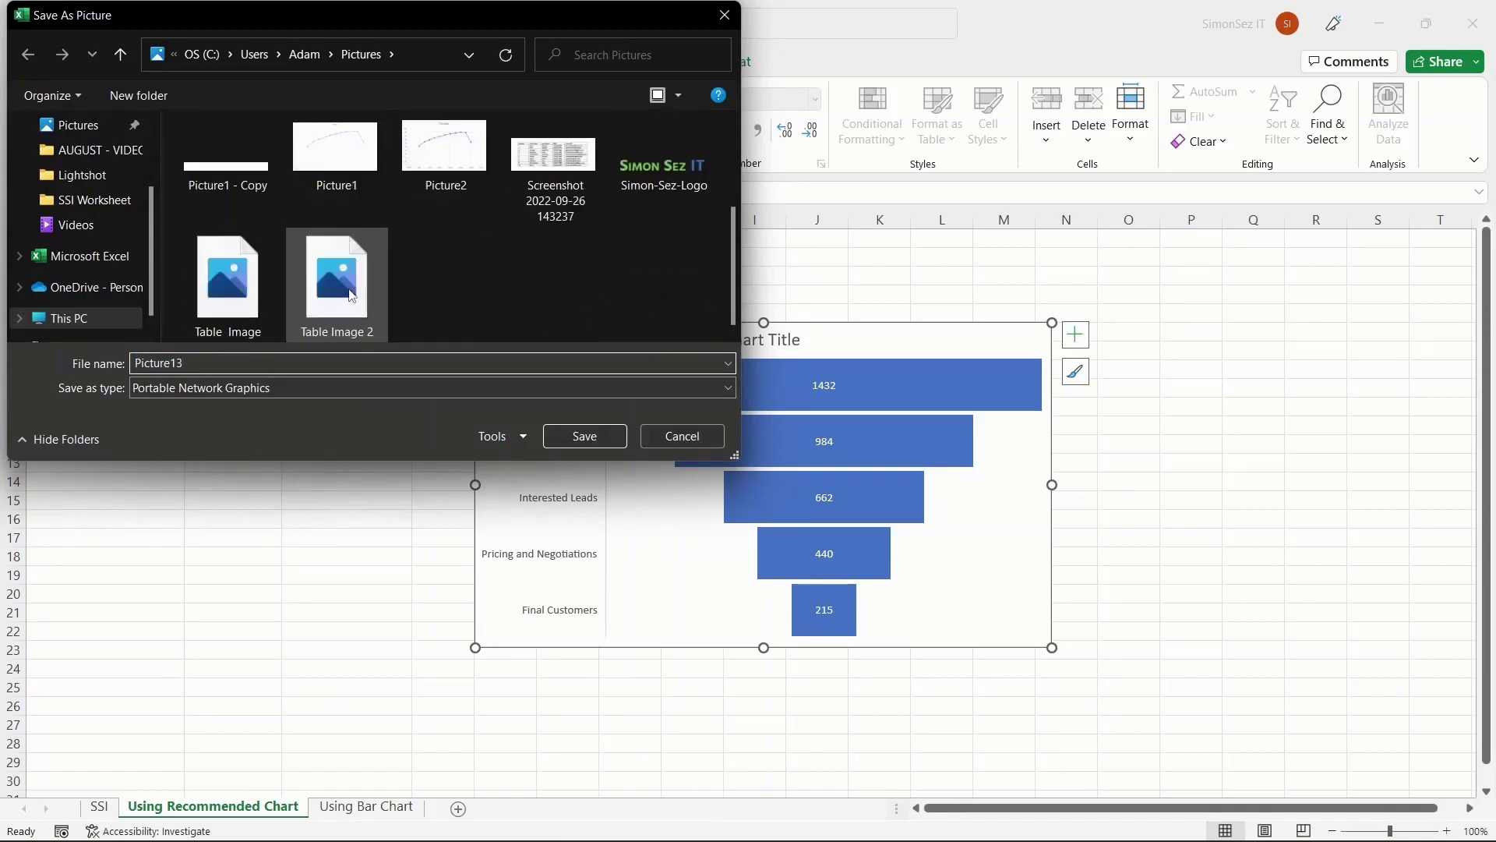
scroll(348, 288, up, 2)
click(318, 396)
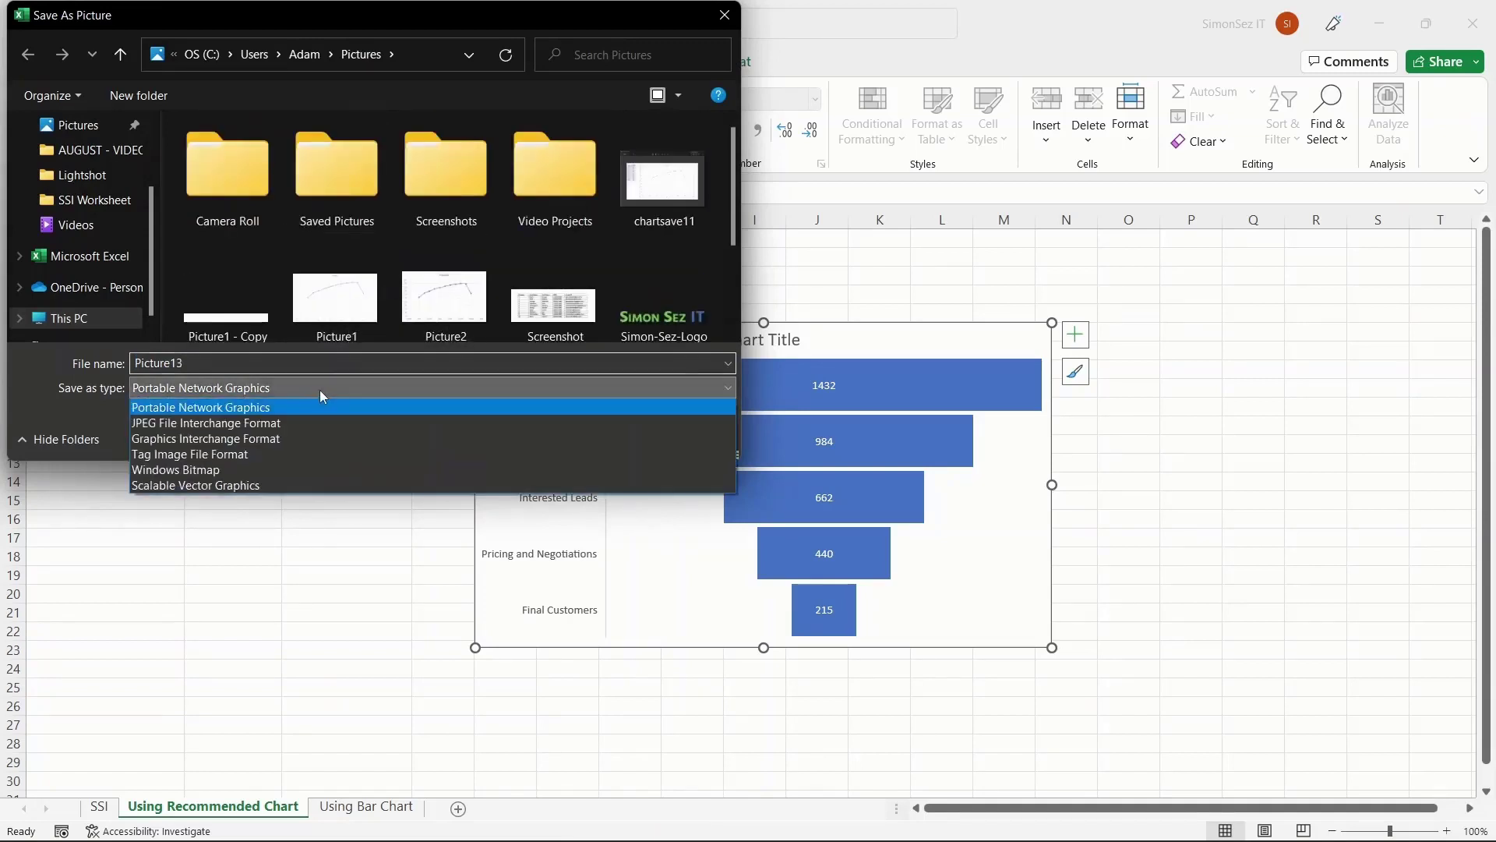
click(320, 390)
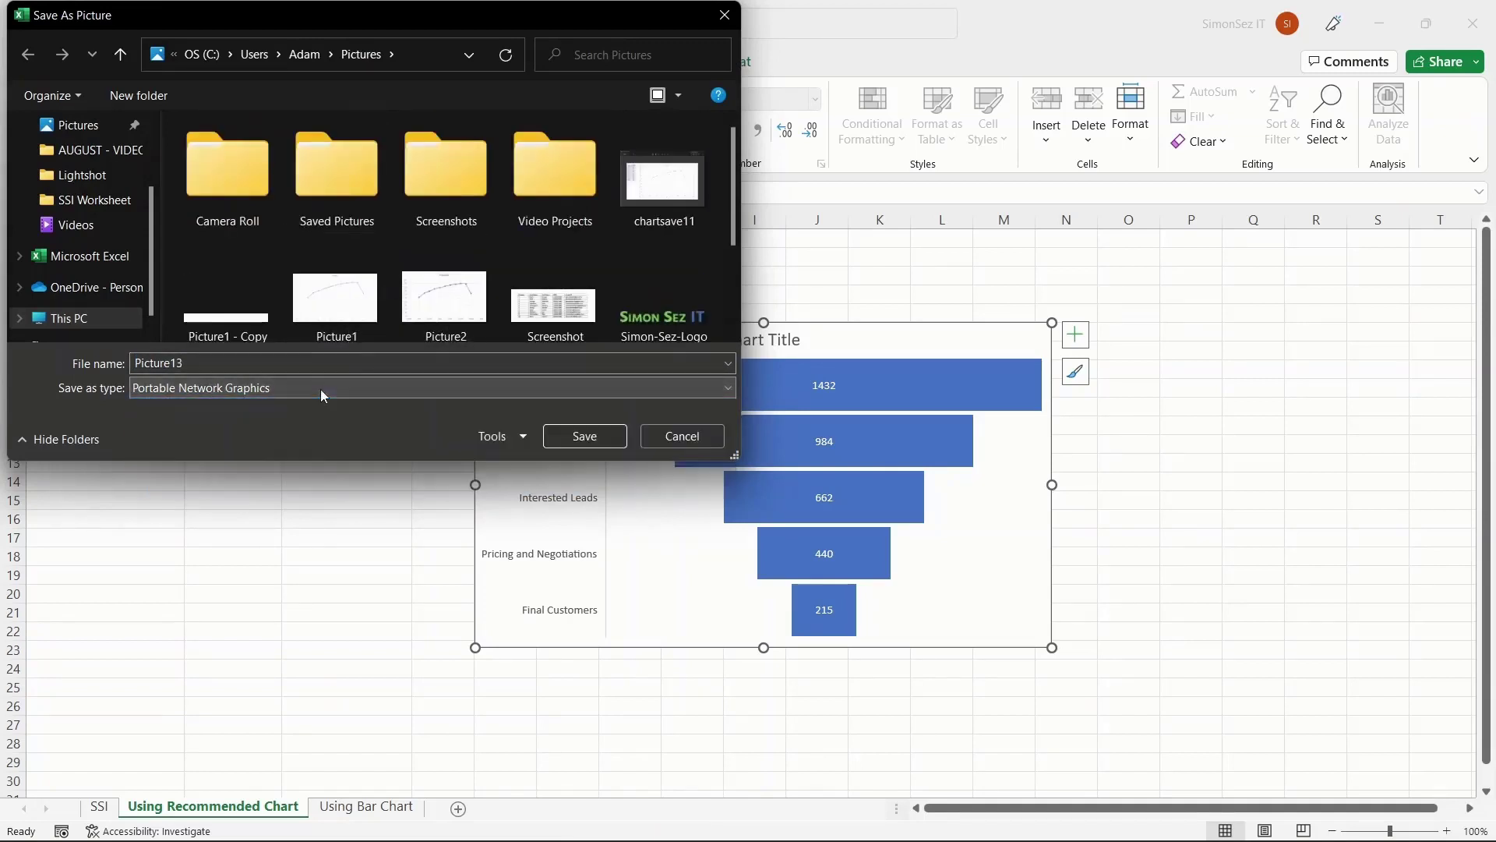
click(583, 438)
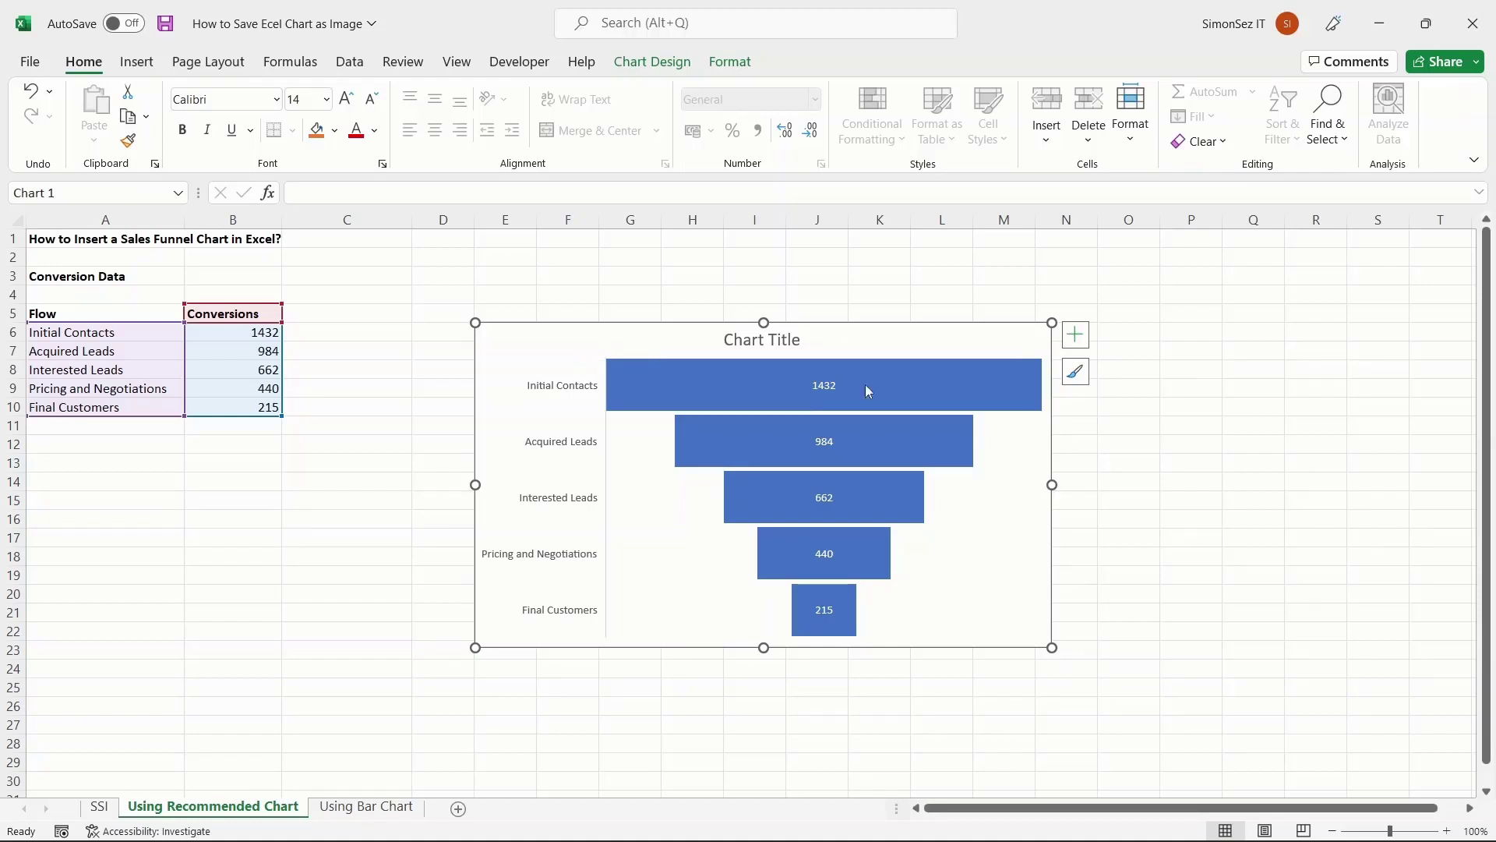
Step: Enlarge the funnel chart to about column O, row 26, and copy it to the clipboard
drag(1052, 648, 1162, 710)
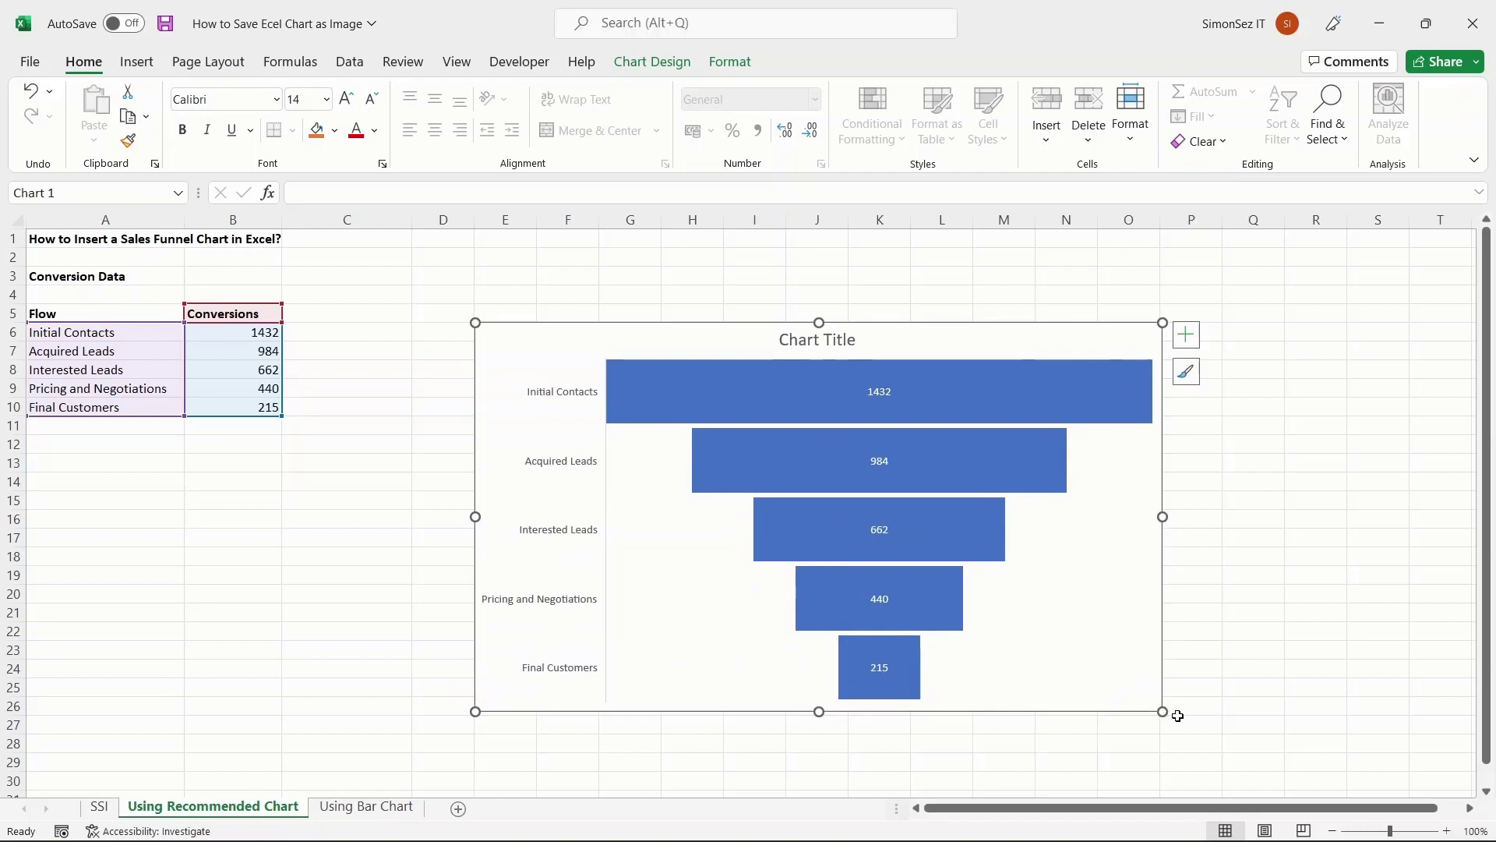
right_click(1037, 334)
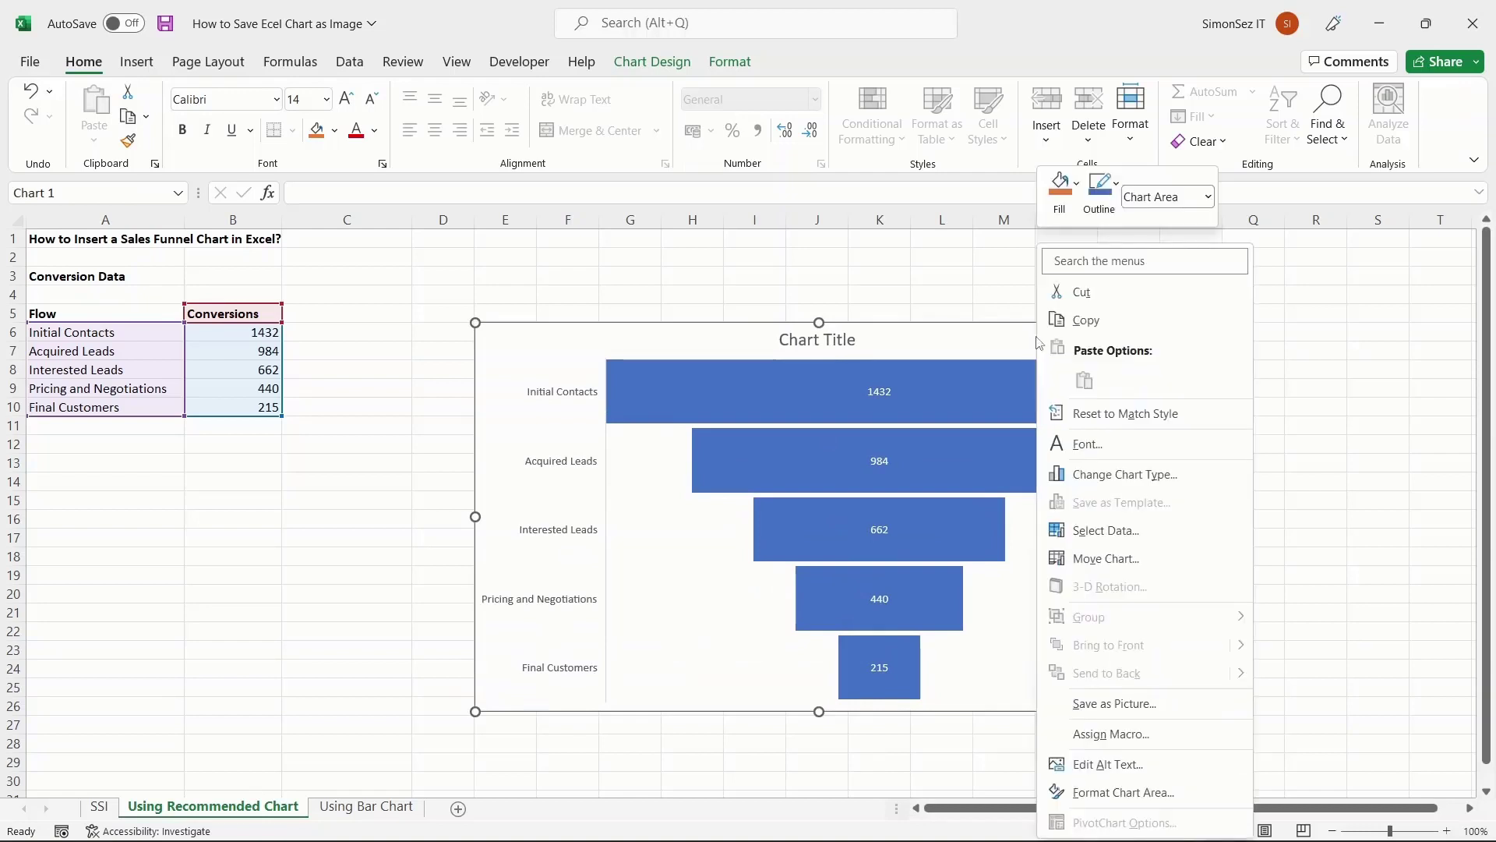
click(1088, 321)
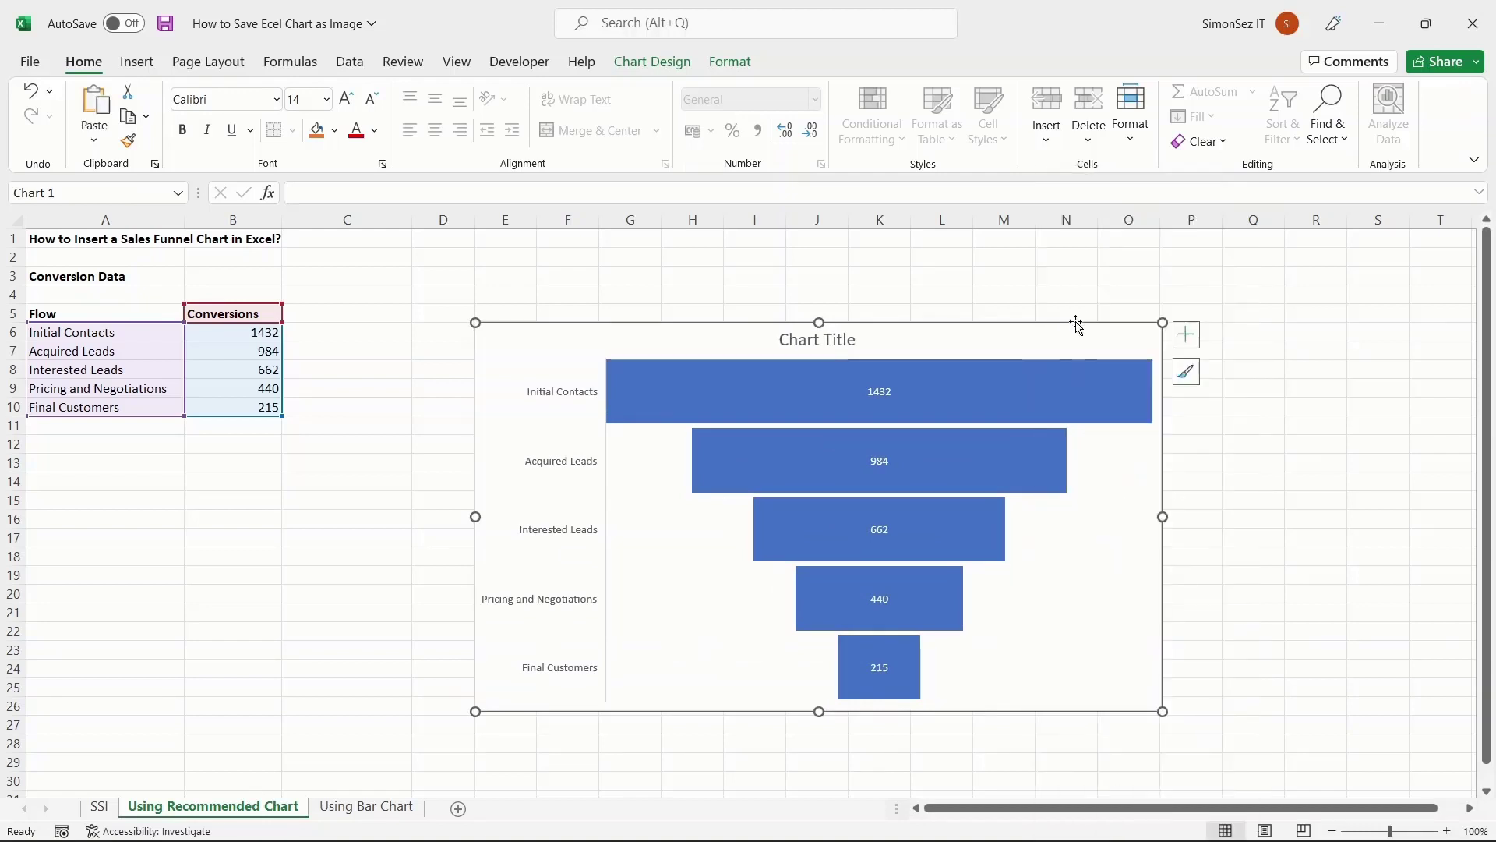
Step: Switch to Paint, paste the copied funnel chart onto the blank canvas, and enlarge it to about 831 × 507 px
mouse_move(971, 840)
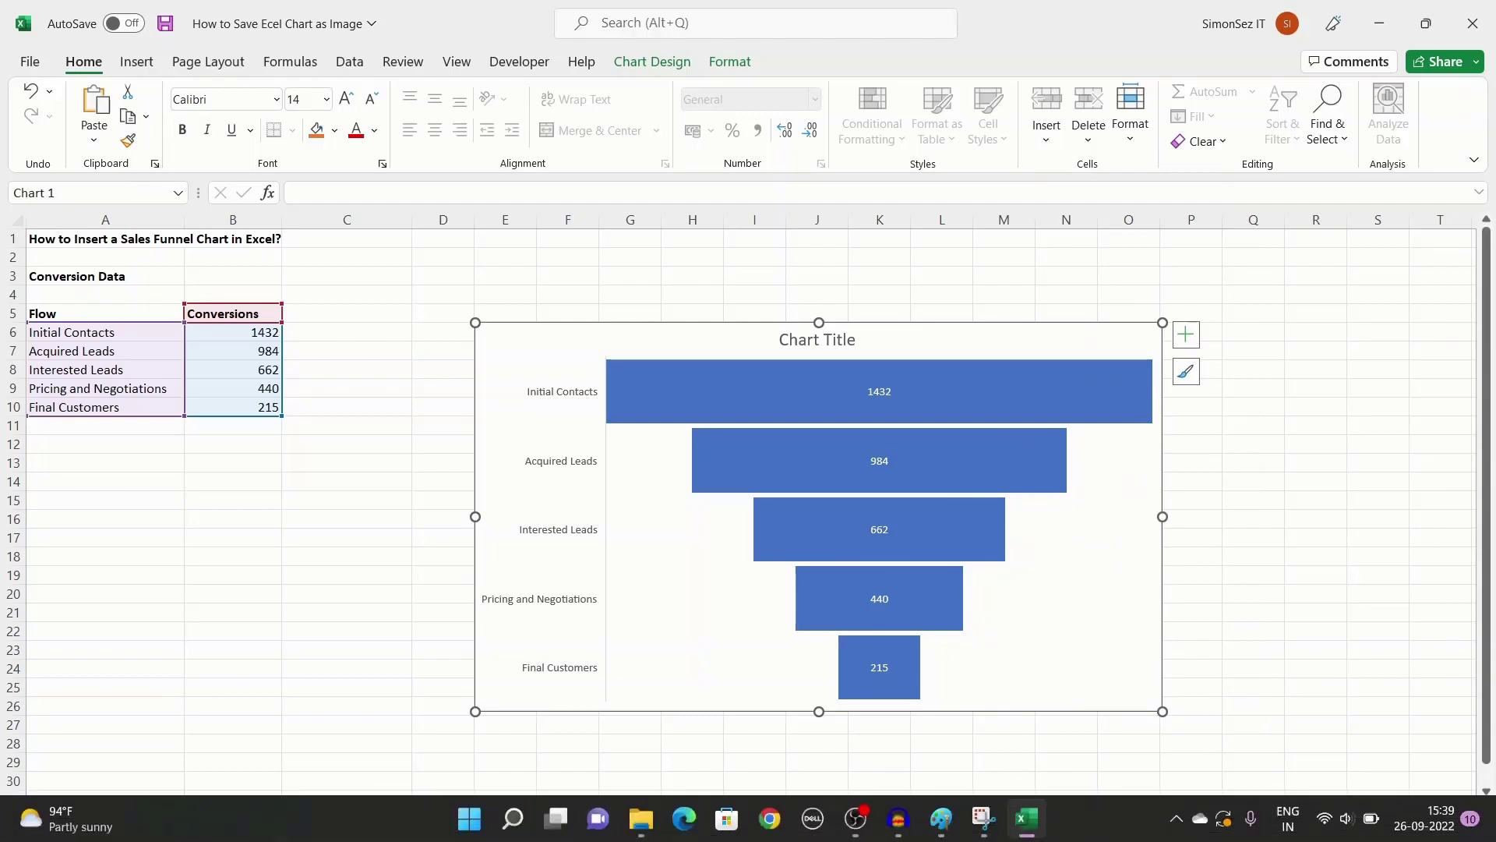
click(942, 819)
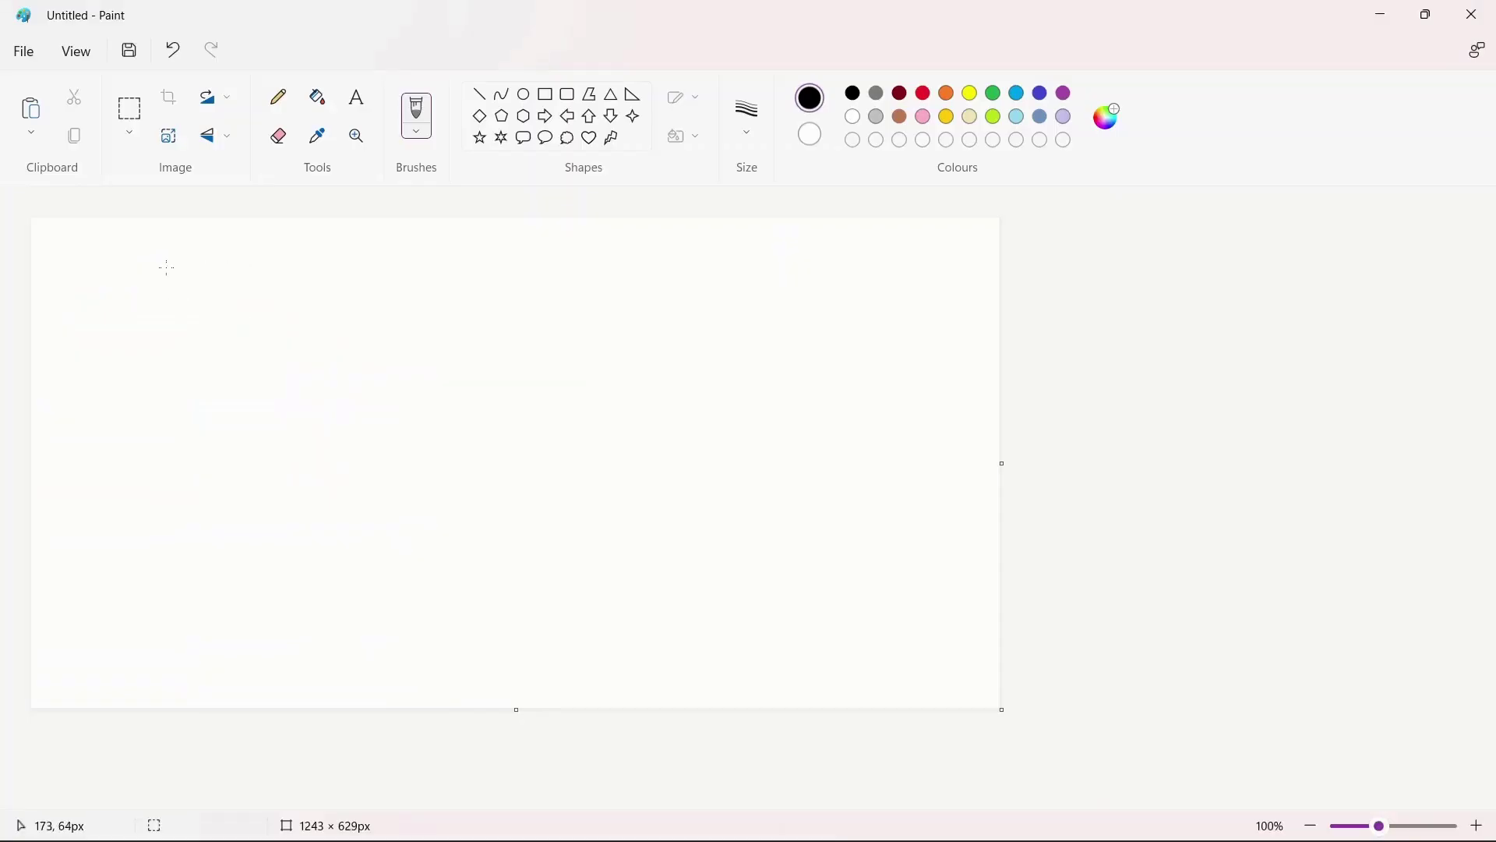
key(ctrl+v)
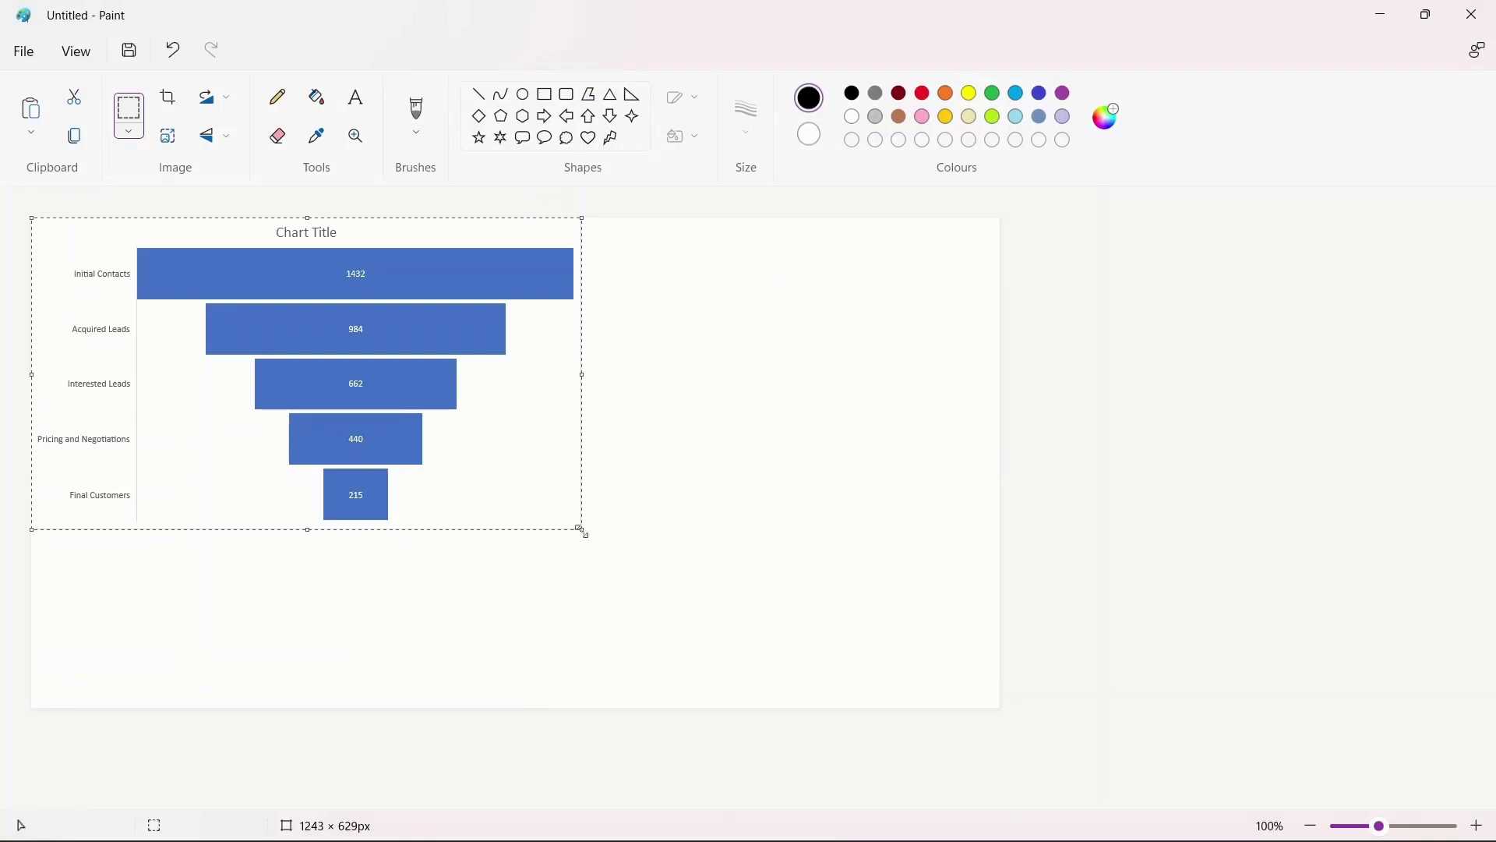
drag(583, 531, 678, 612)
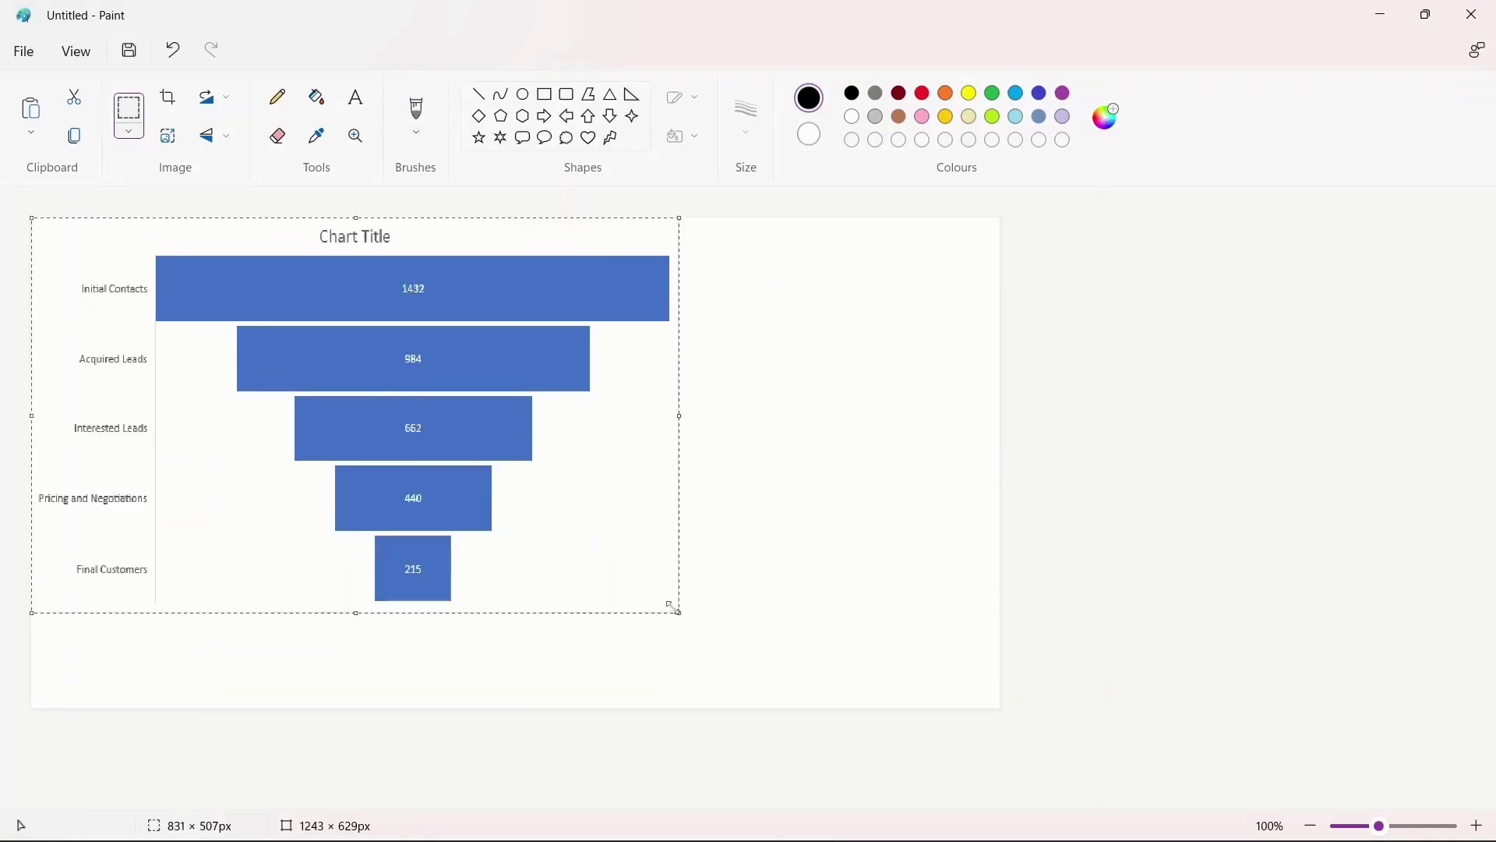
Step: Save the Paint image to the Desktop as a PNG file named Untitled and minimize Paint
key(ctrl+s)
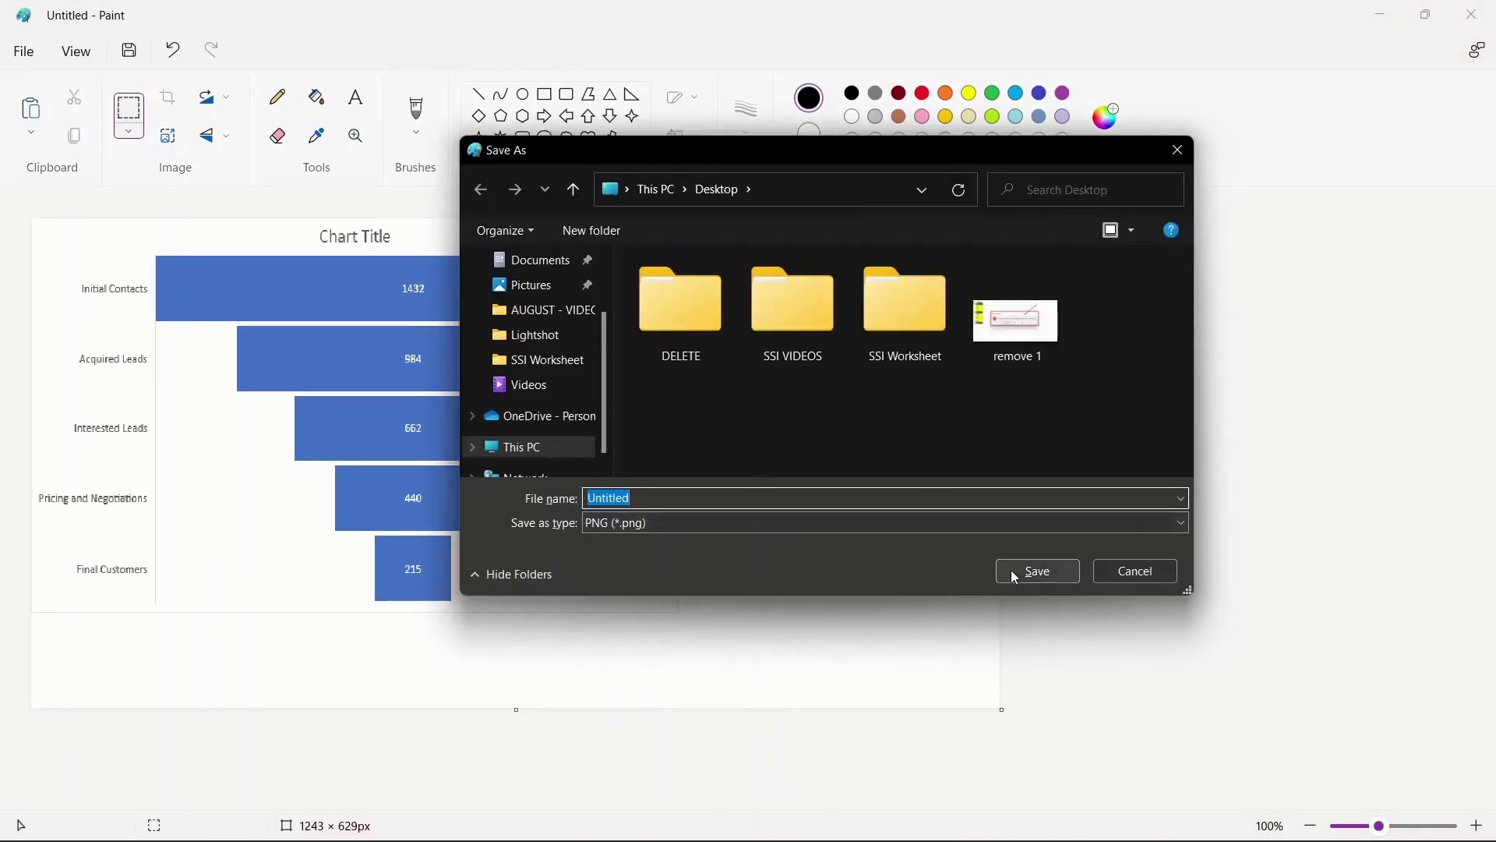
click(995, 524)
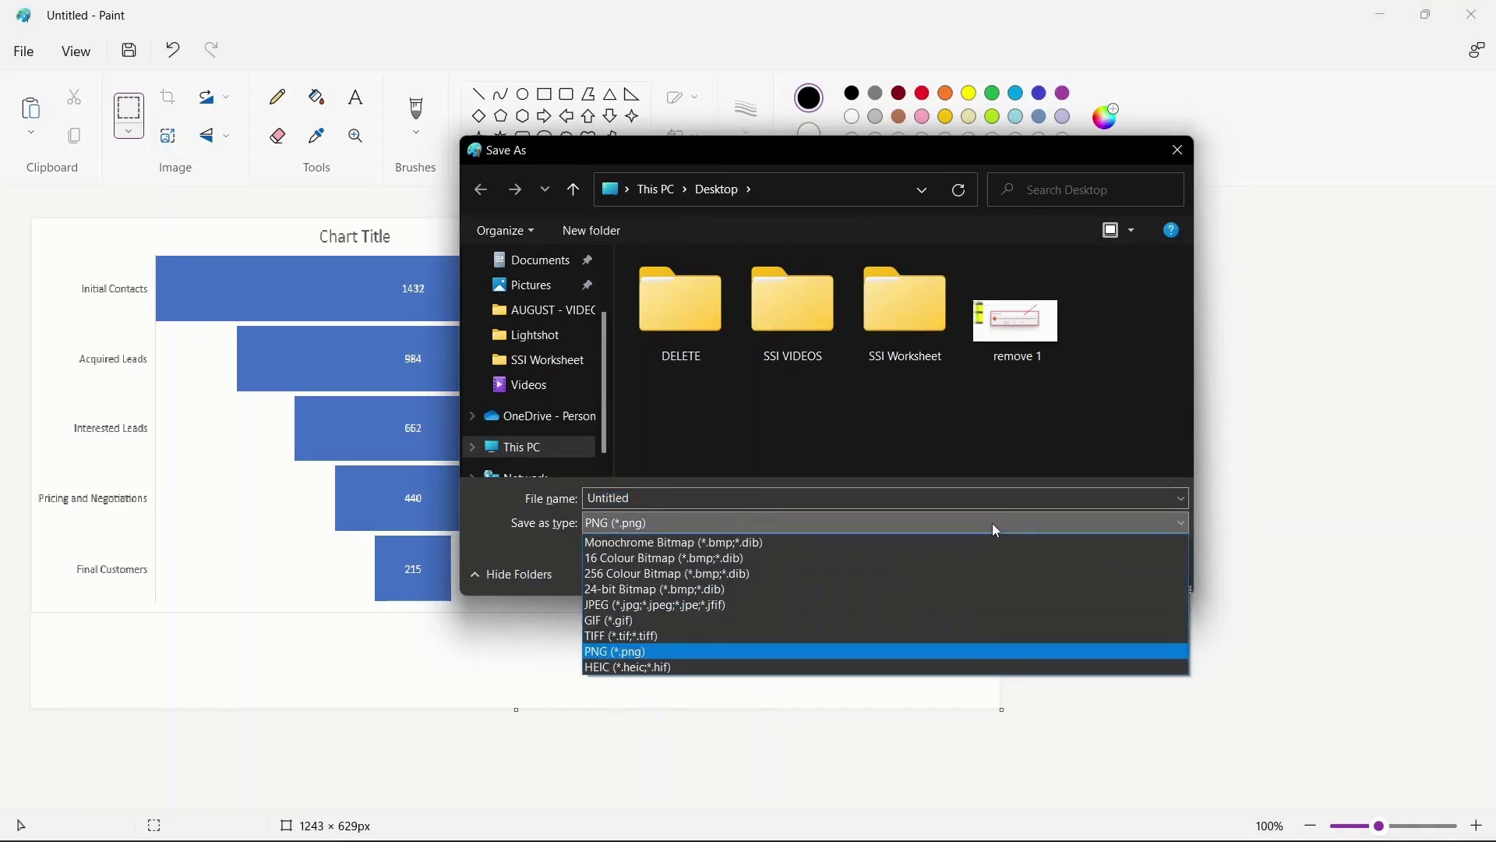
click(994, 530)
click(1021, 566)
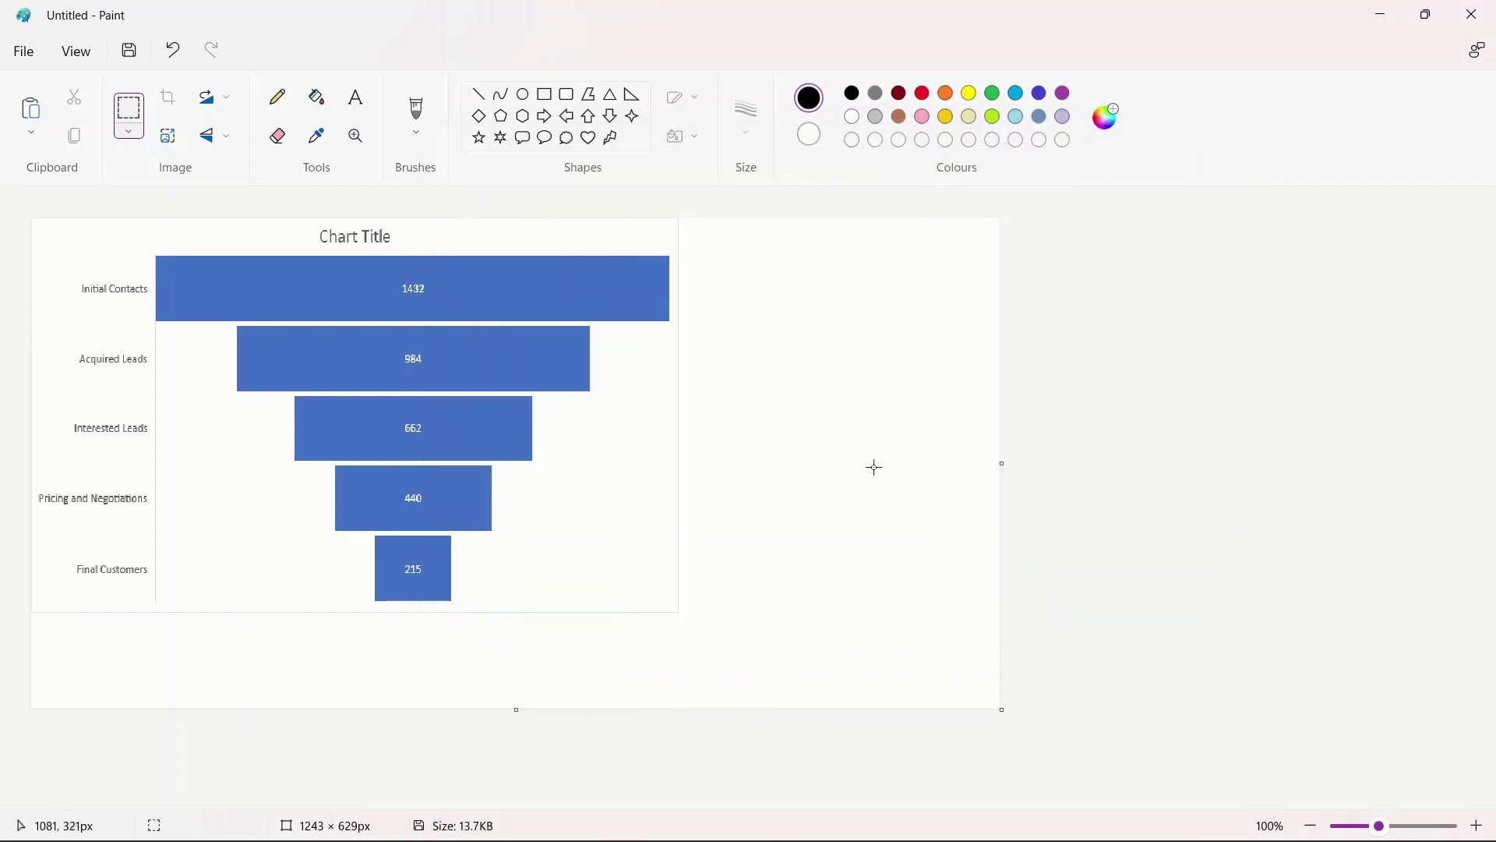
click(1387, 9)
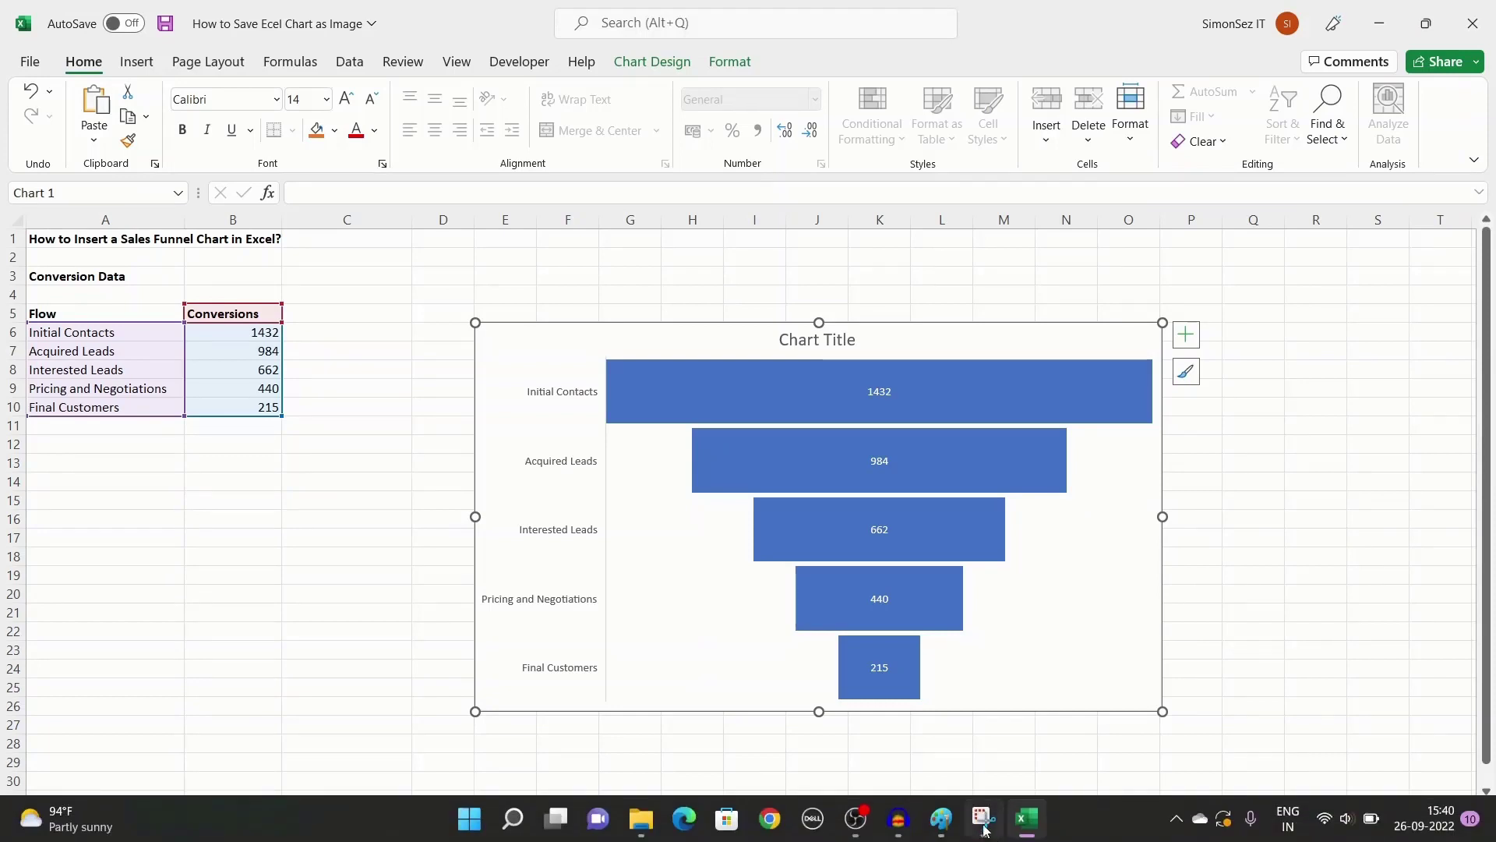
Step: Switch to Snipping Tool, capture the funnel chart as a rectangular snip, and return to the Excel workbook
click(983, 819)
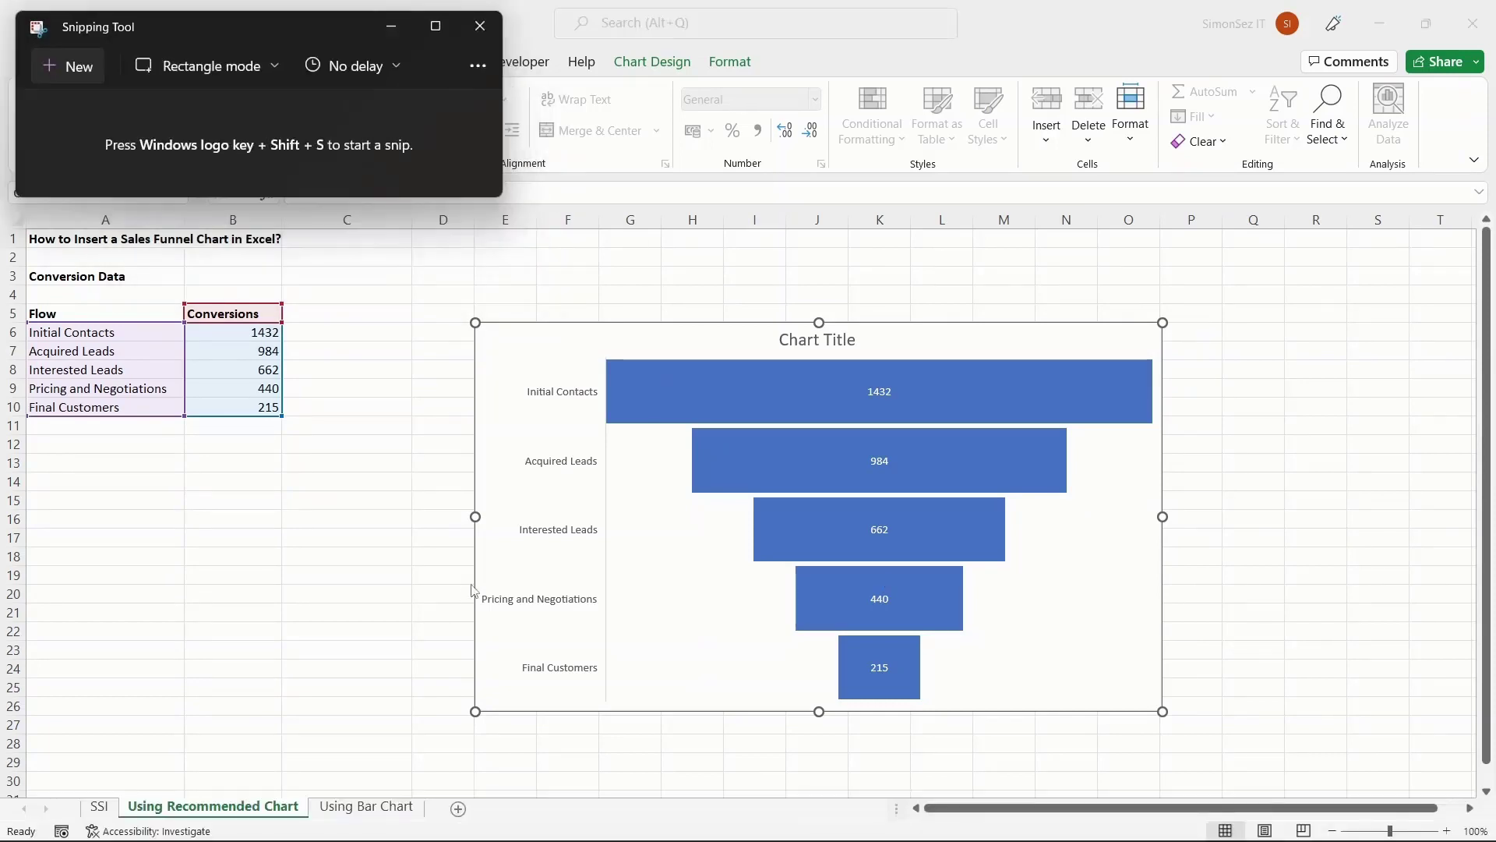
click(77, 69)
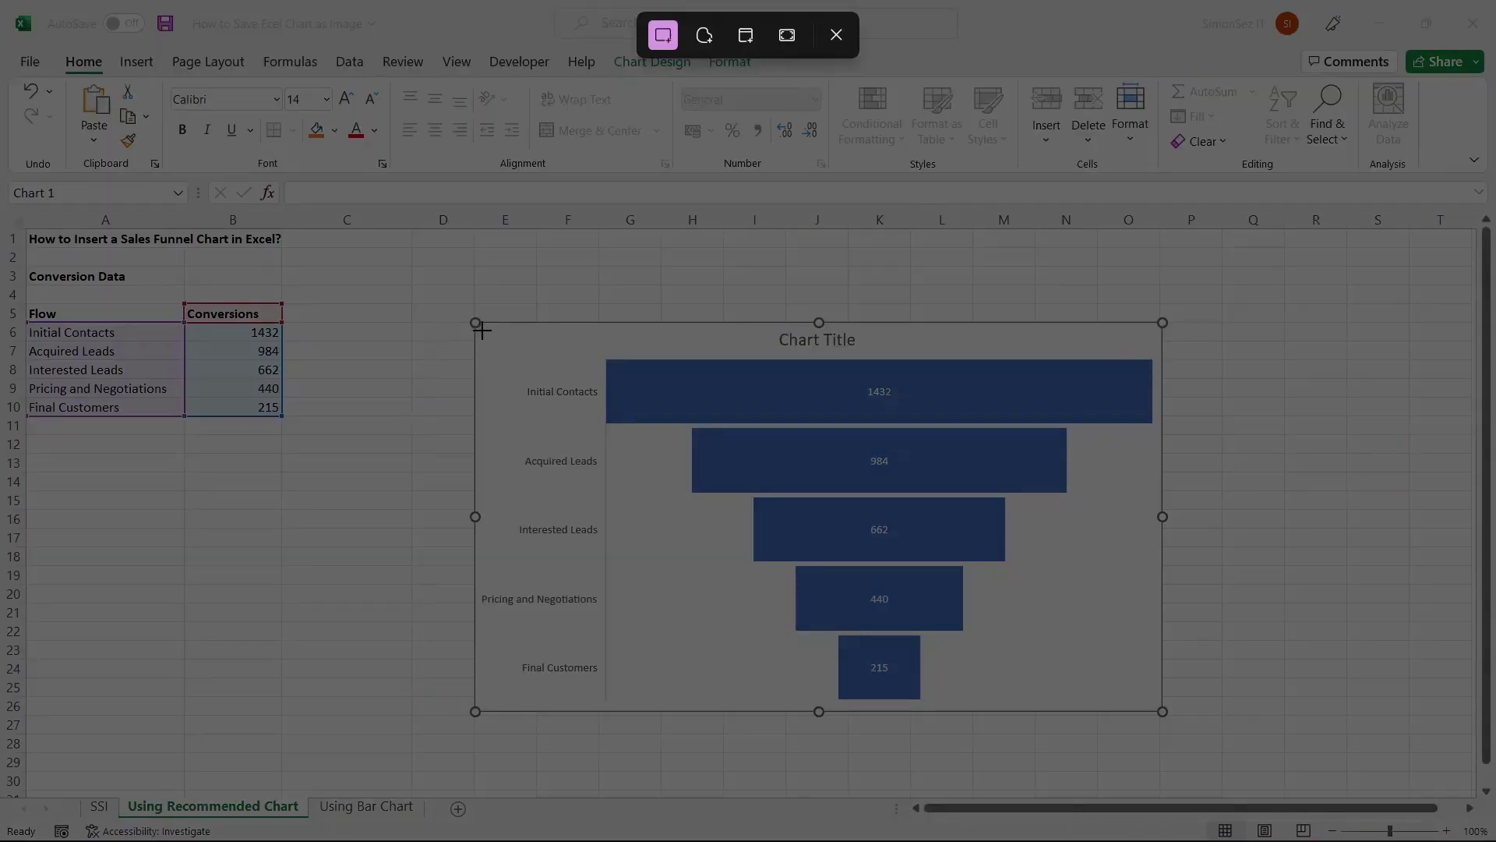
drag(482, 330, 1158, 705)
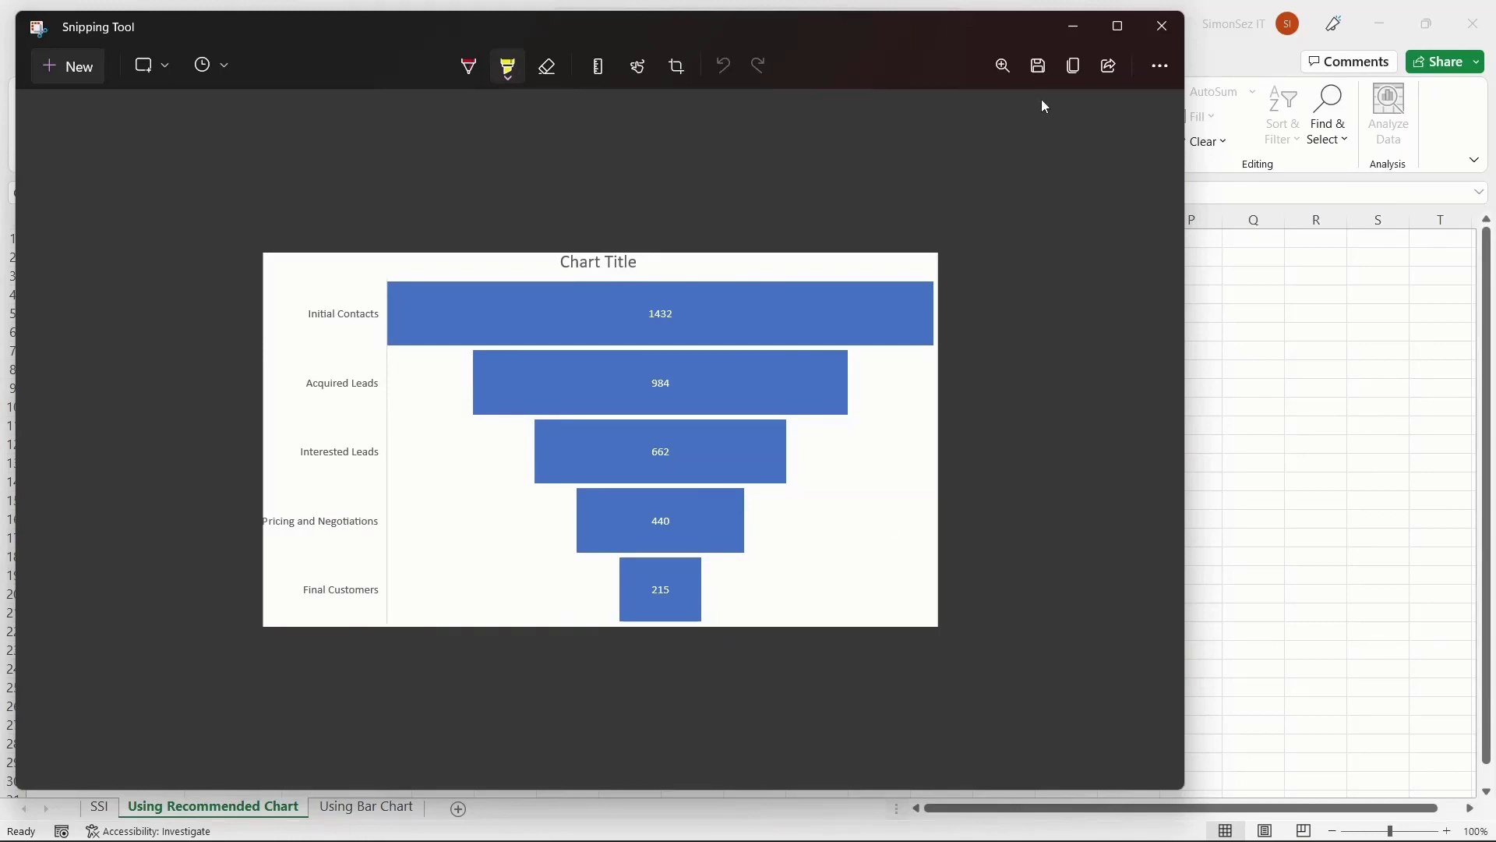
click(1073, 26)
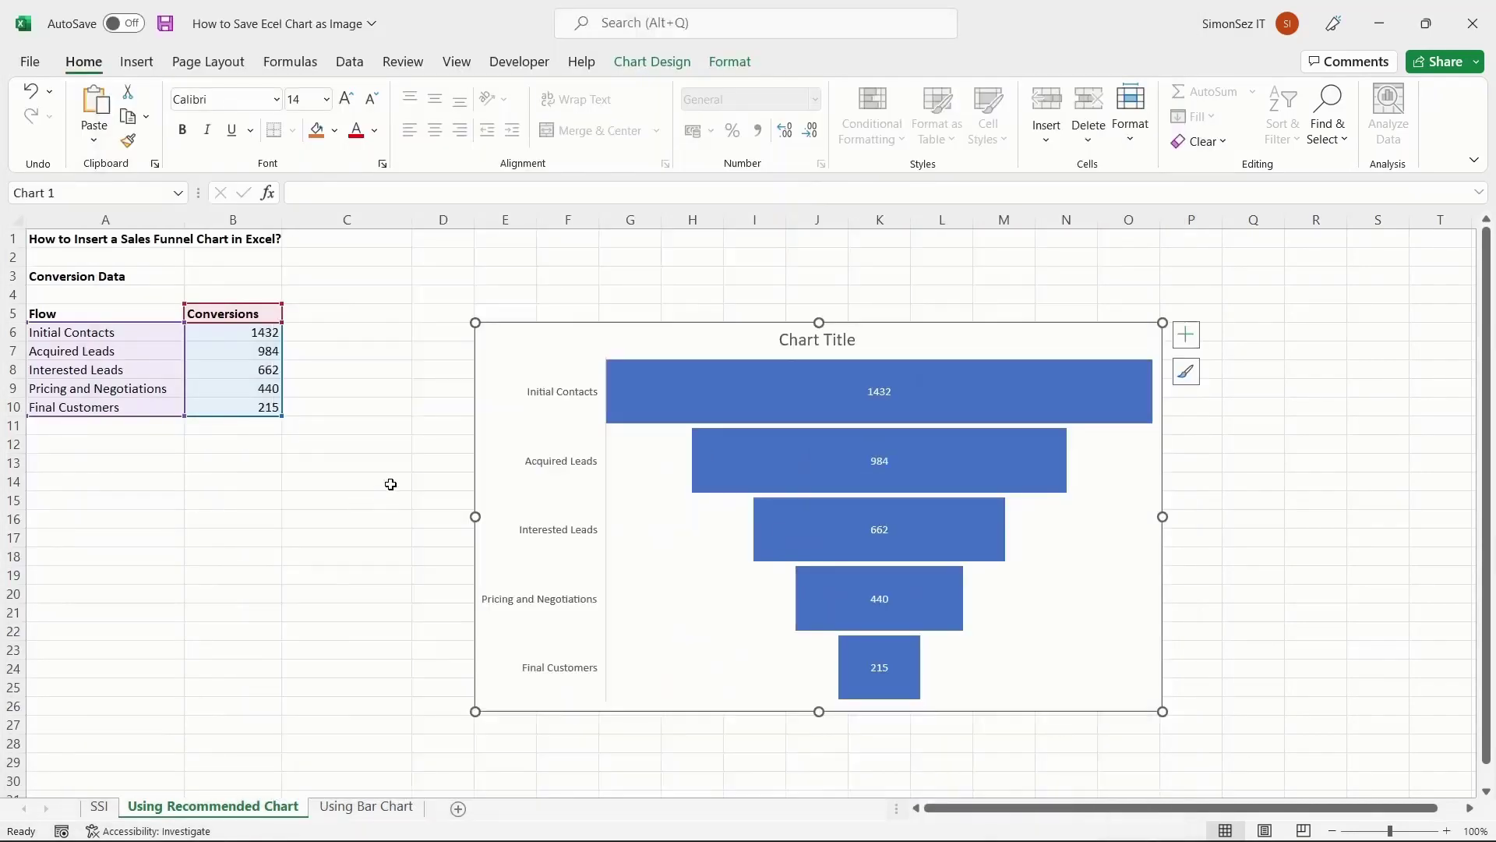